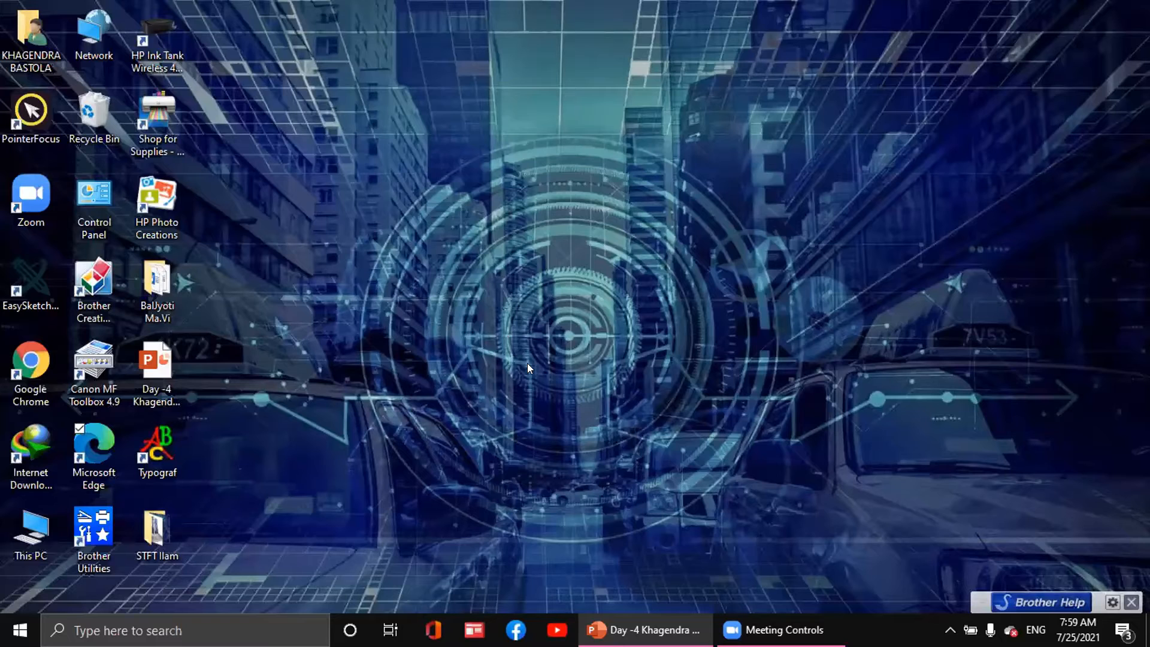
# Launch Word by running winword and create a new blank document.
pyautogui.press('super+r')
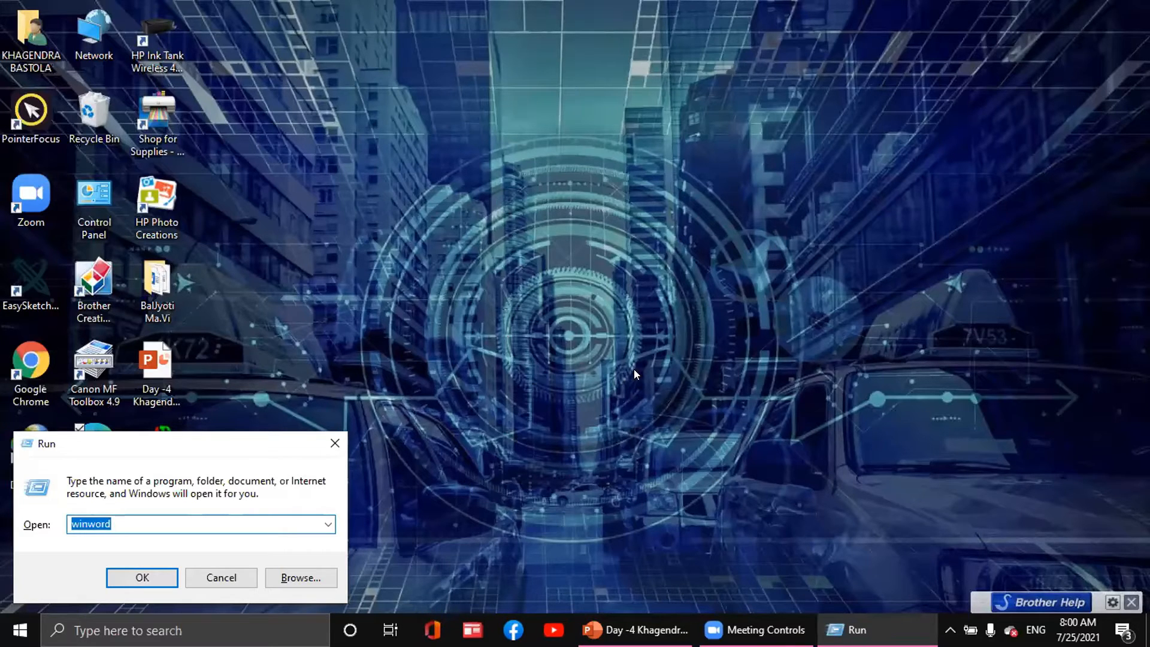
pyautogui.moveTo(199, 449); pyautogui.dragTo(710, 170)
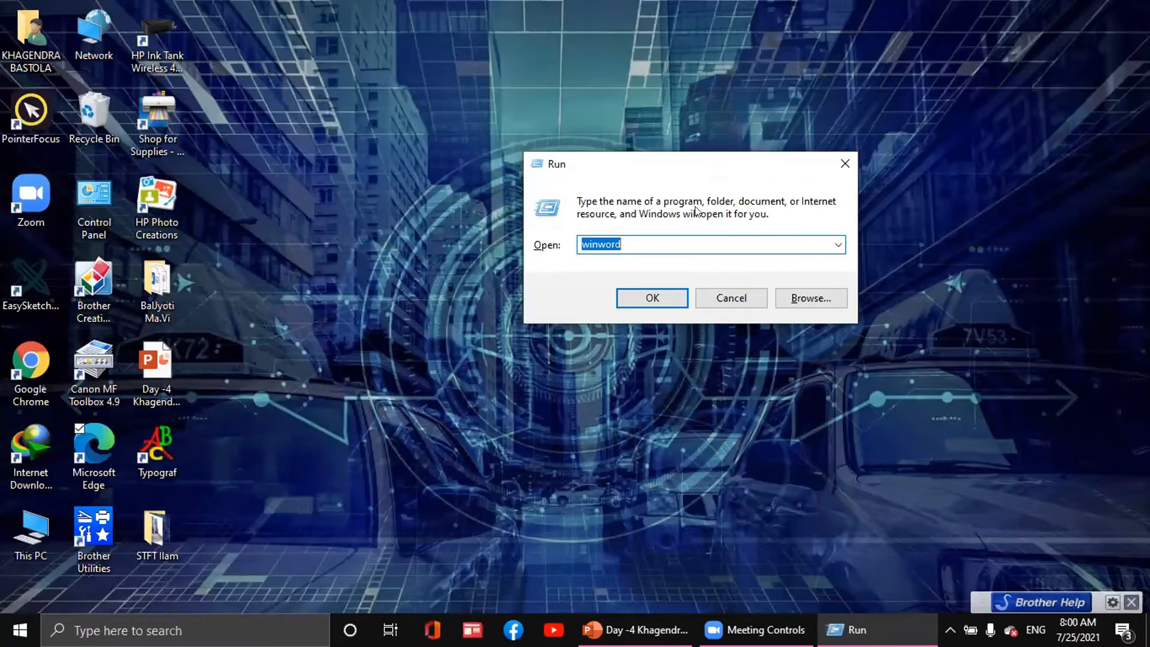
pyautogui.click(652, 299)
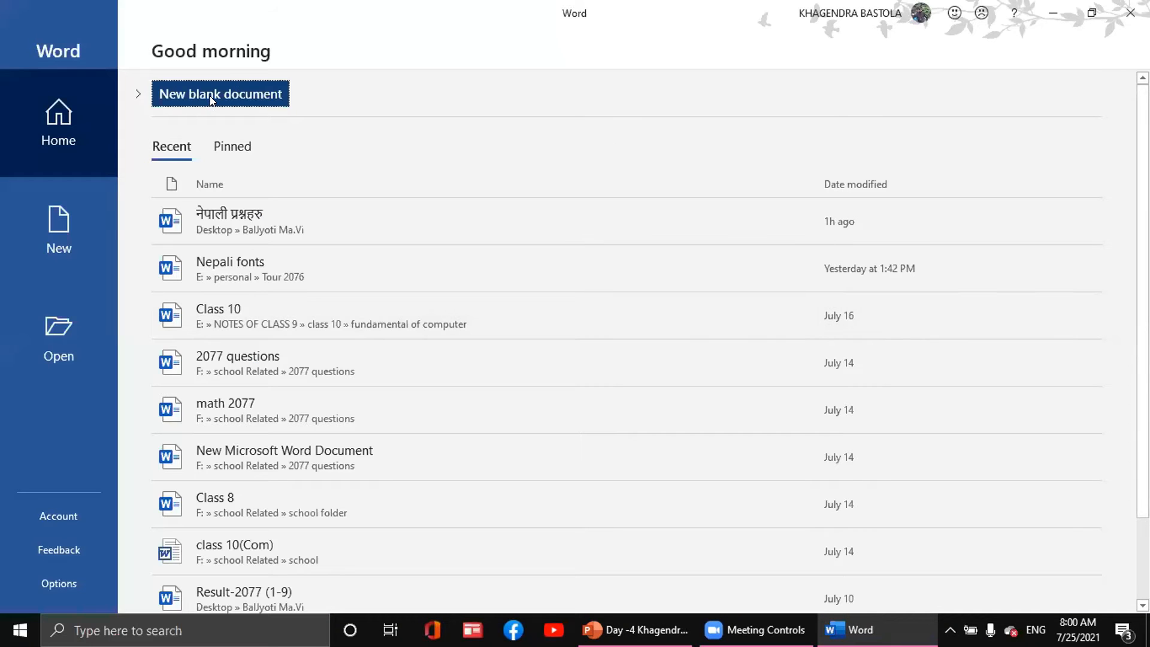
pyautogui.click(219, 93)
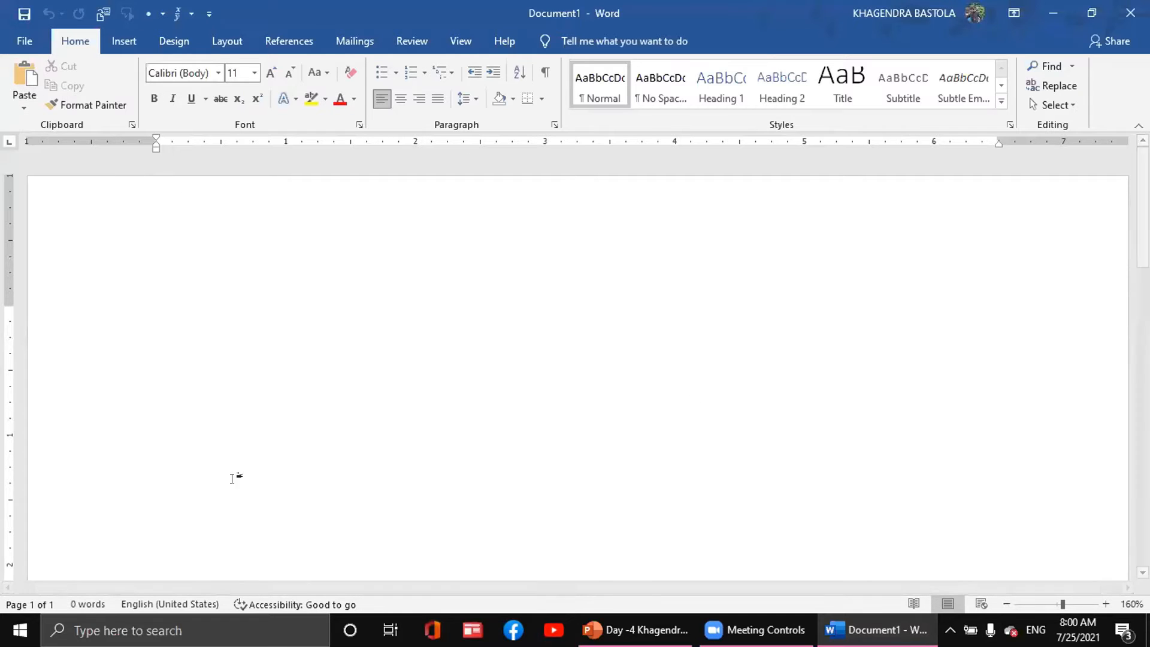
pyautogui.click(127, 43)
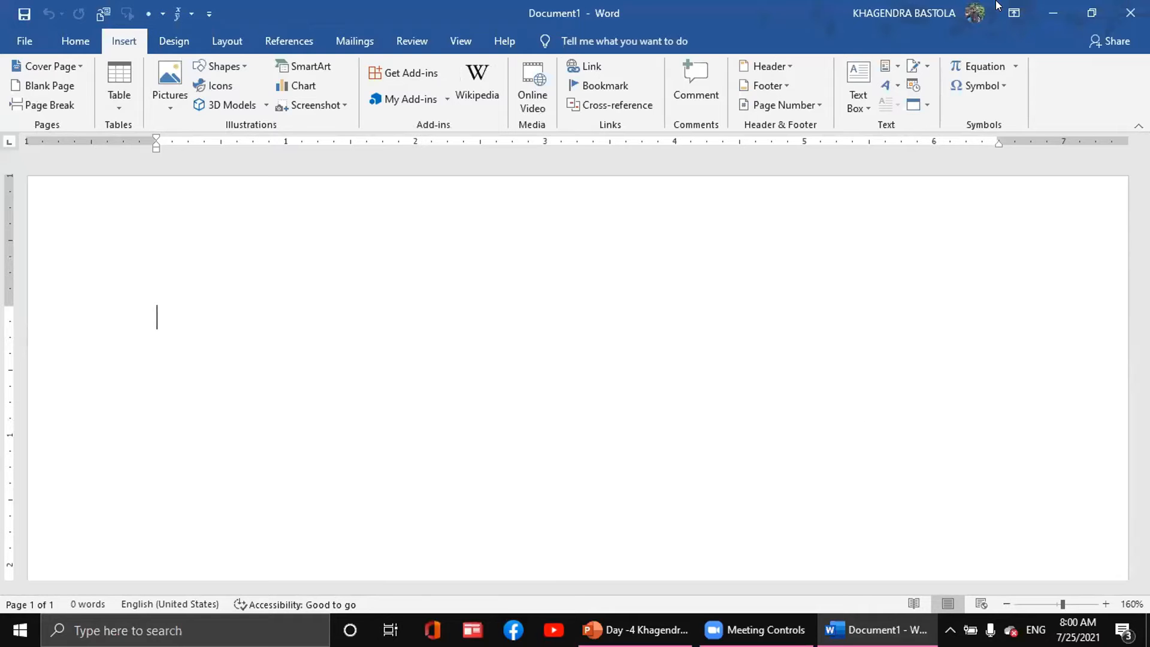
# Start PointerFocus from the desktop, and park its tool wheel in a screen corner over the Word document.
pyautogui.press('super+d')
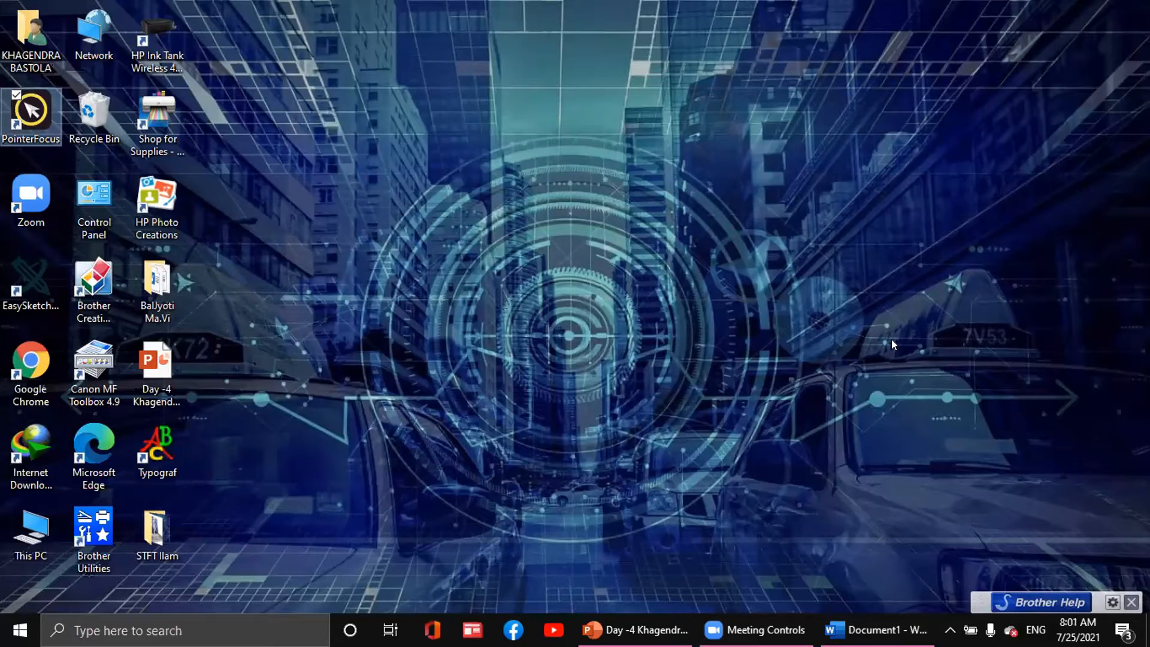
pyautogui.doubleClick(40, 113)
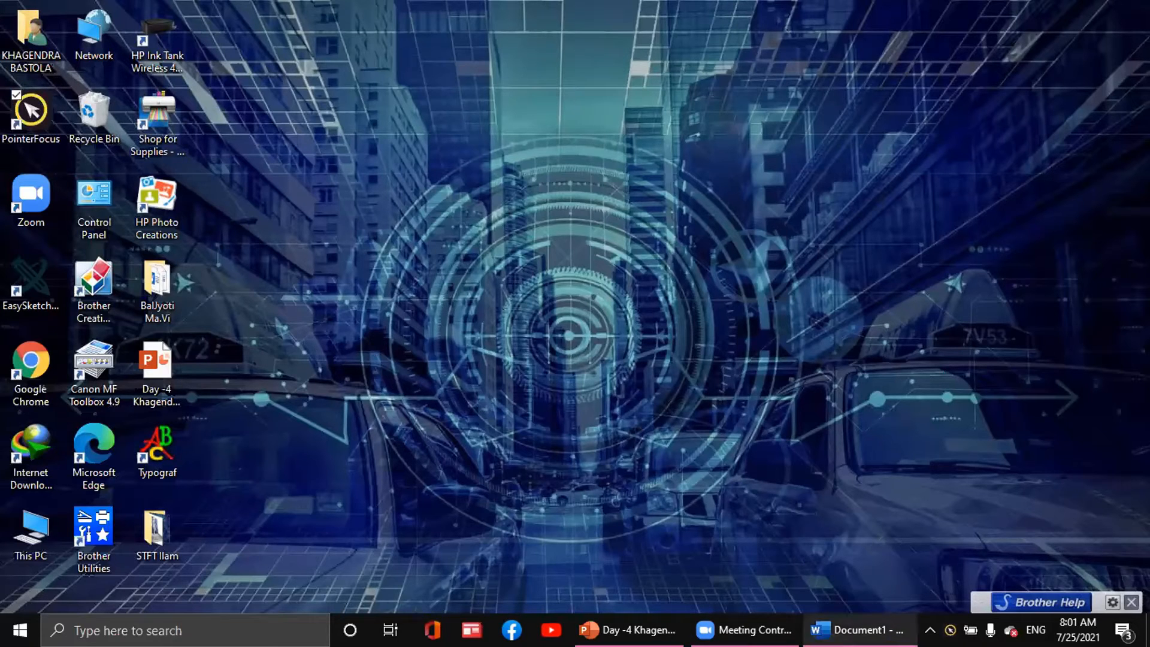
pyautogui.click(950, 630)
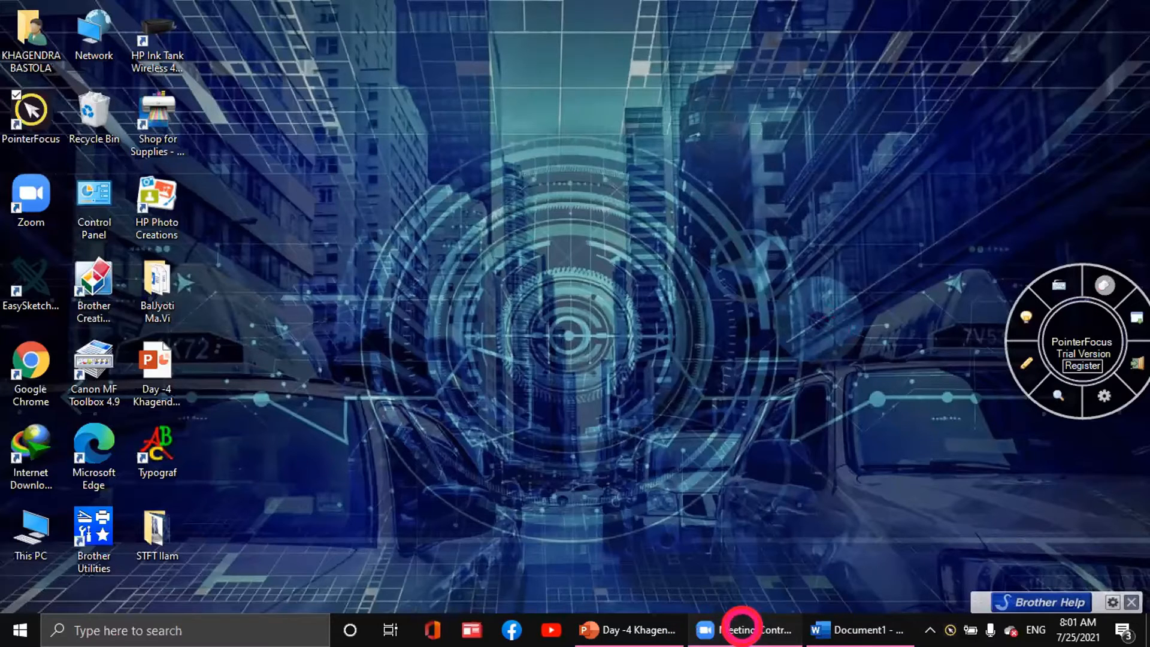
pyautogui.click(850, 629)
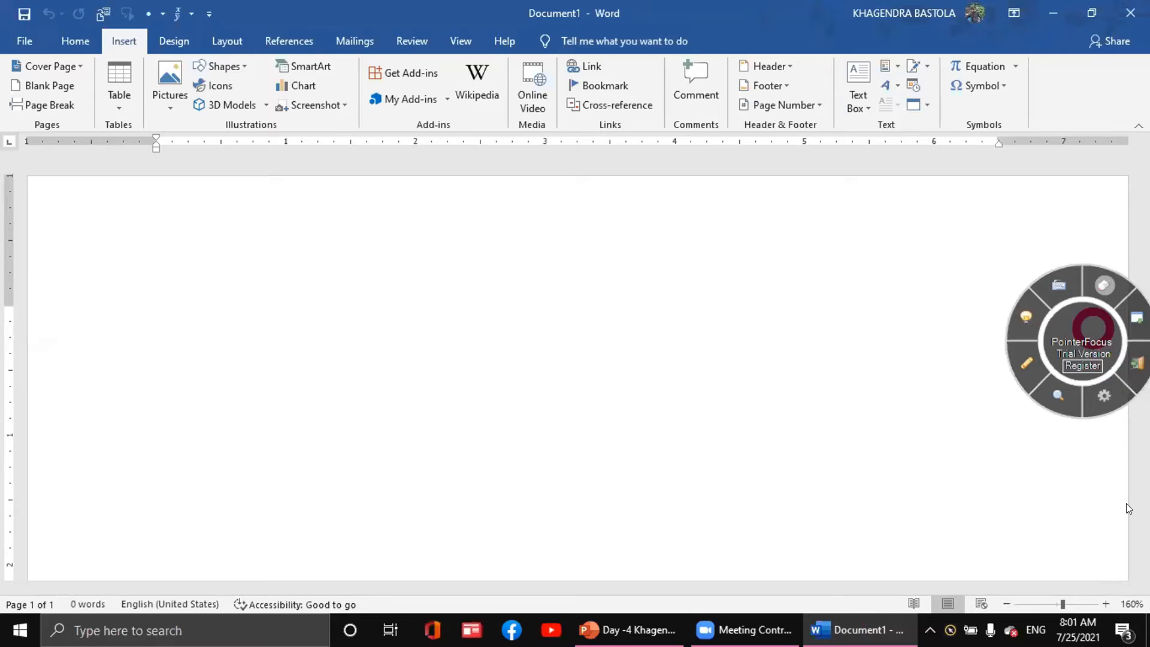
pyautogui.moveTo(1091, 326); pyautogui.dragTo(1145, 644)
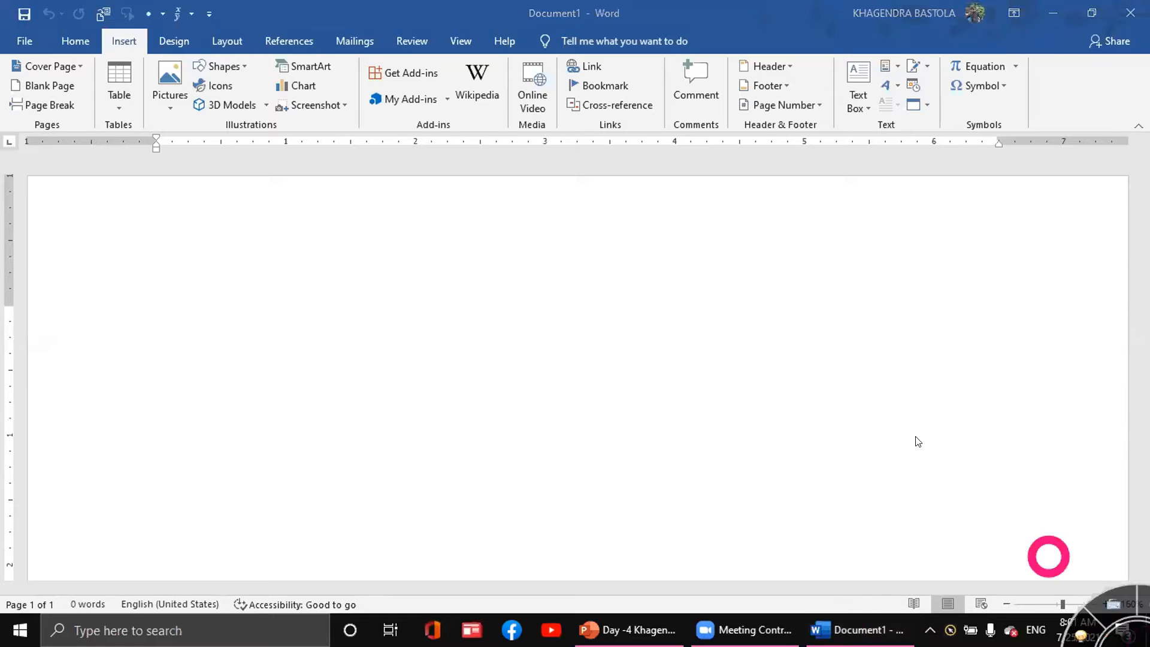
# Insert a table of four columns and four rows, and narrow its columns so it ends at about 4.8 inches.
pyautogui.click(115, 109)
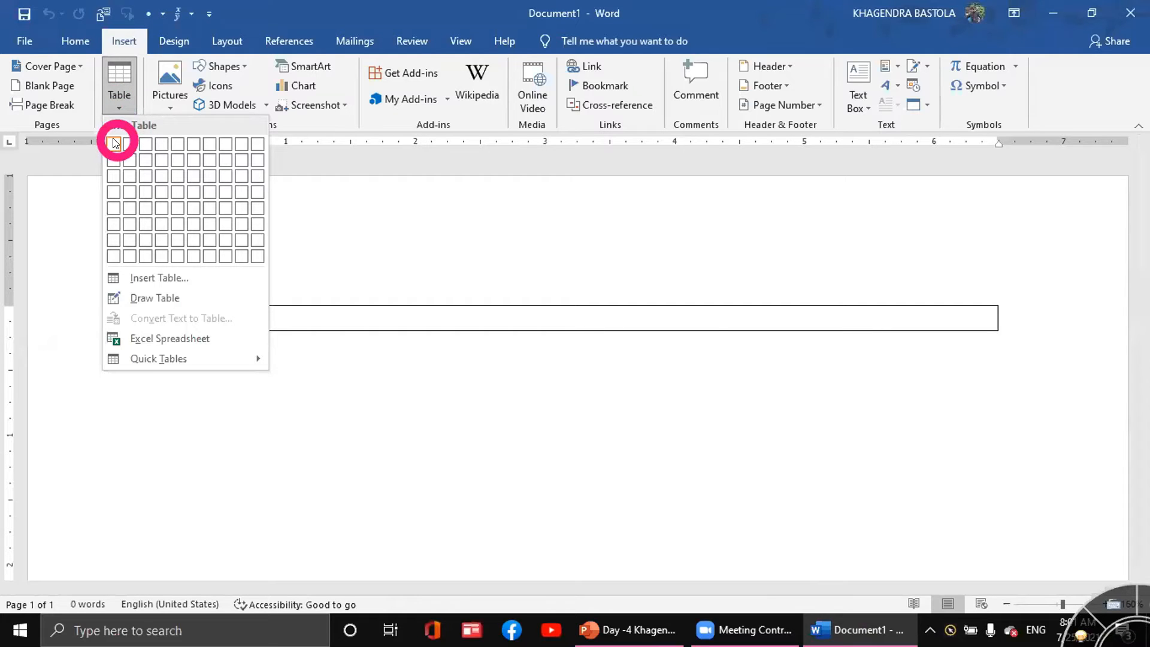
pyautogui.click(159, 188)
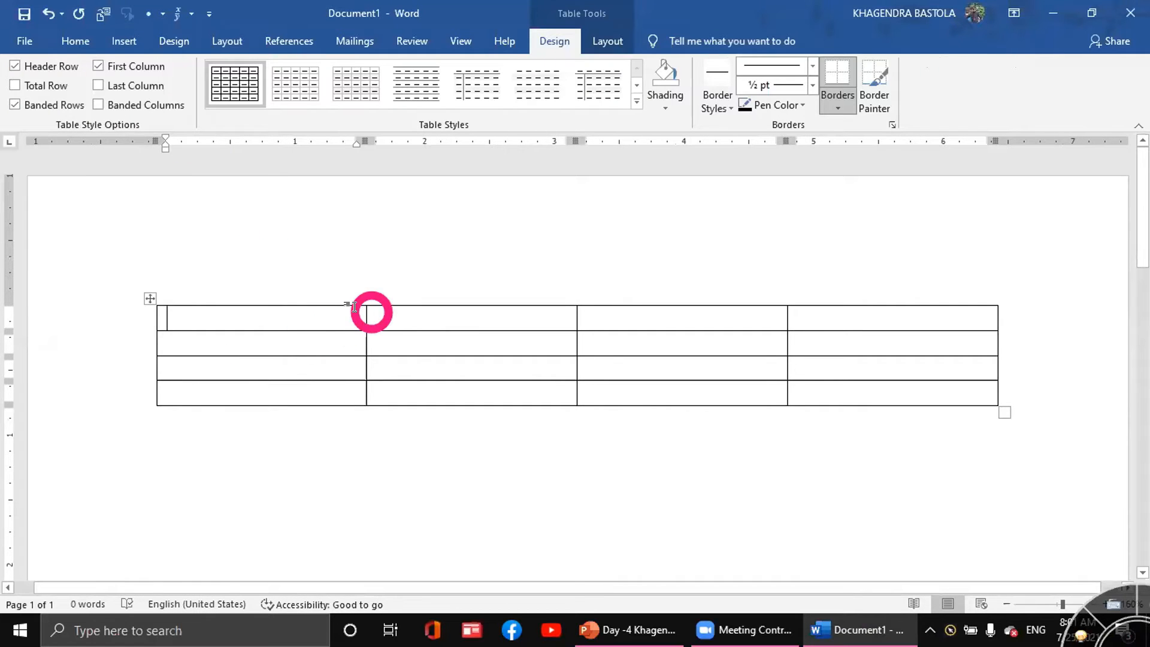
pyautogui.moveTo(361, 309); pyautogui.dragTo(268, 319)
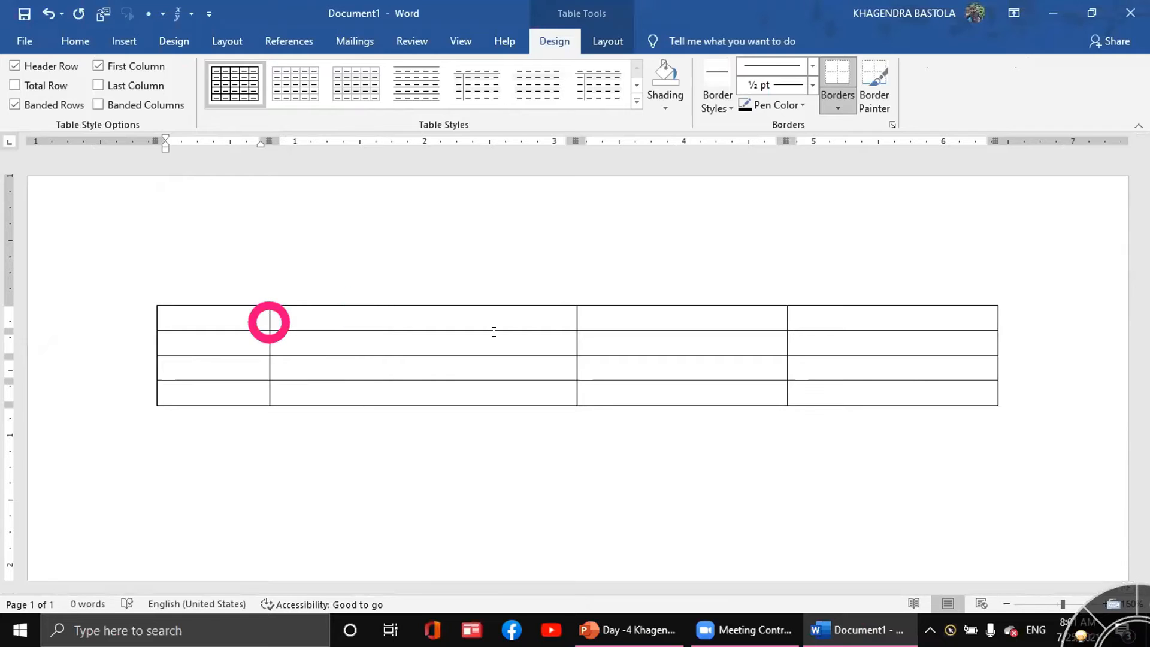
pyautogui.moveTo(576, 317); pyautogui.dragTo(407, 317)
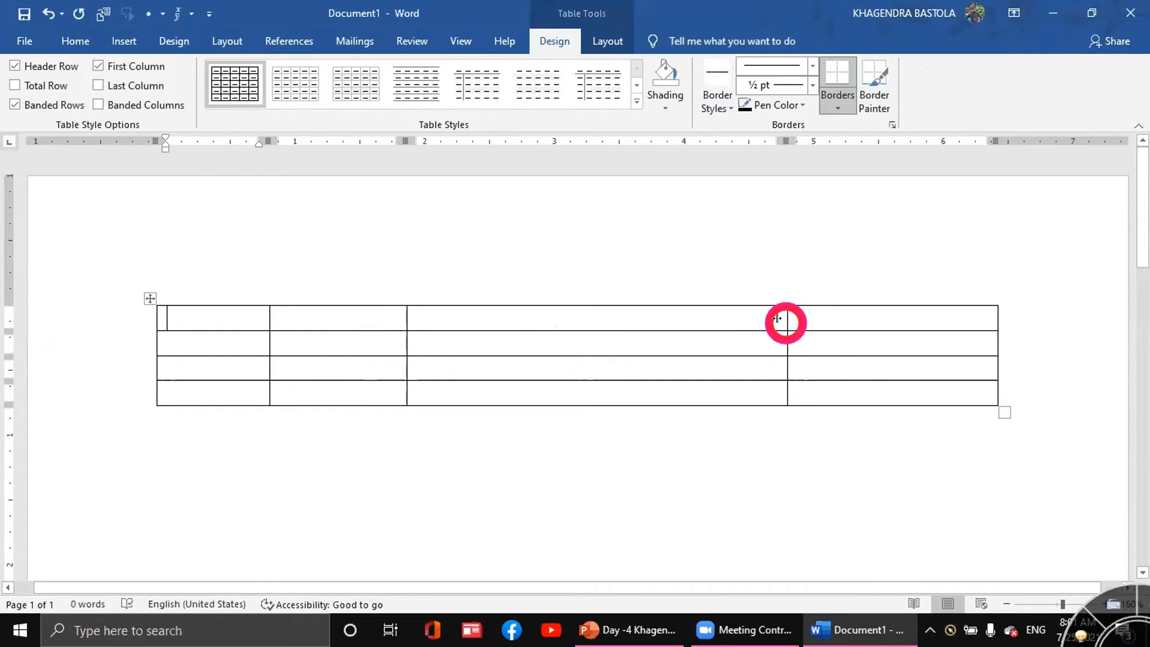
pyautogui.moveTo(785, 321); pyautogui.dragTo(587, 323)
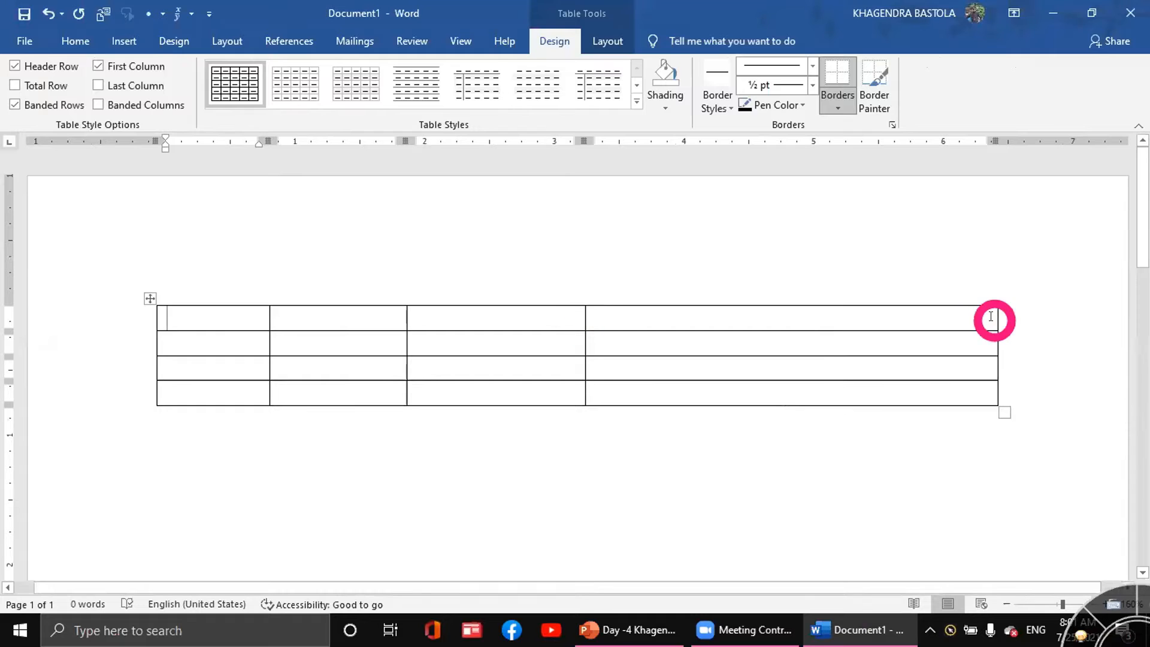
pyautogui.moveTo(997, 320); pyautogui.dragTo(788, 319)
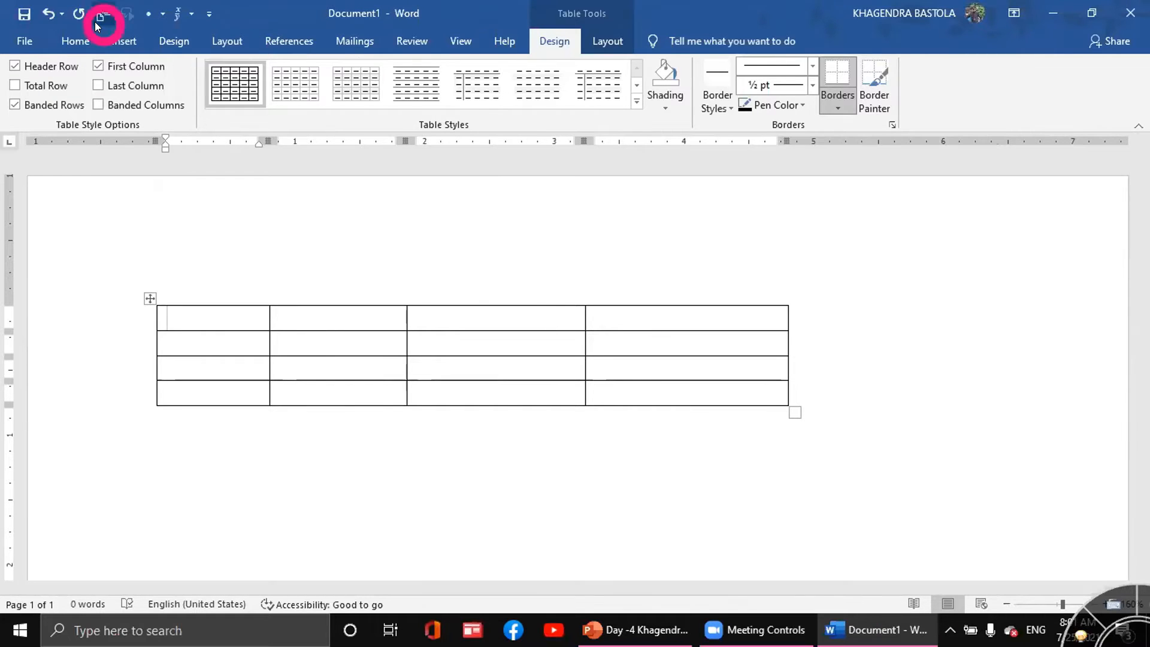
# Preview the largest table size offered by the table grid, 10x8, without inserting it.
pyautogui.click(122, 40)
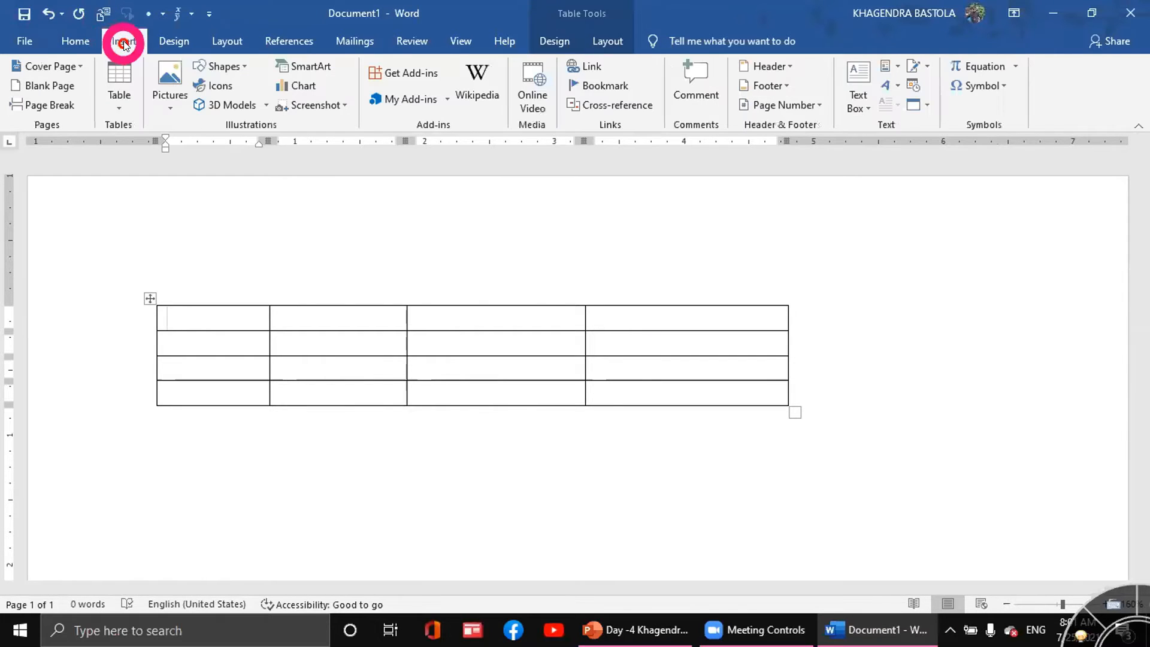
pyautogui.click(110, 100)
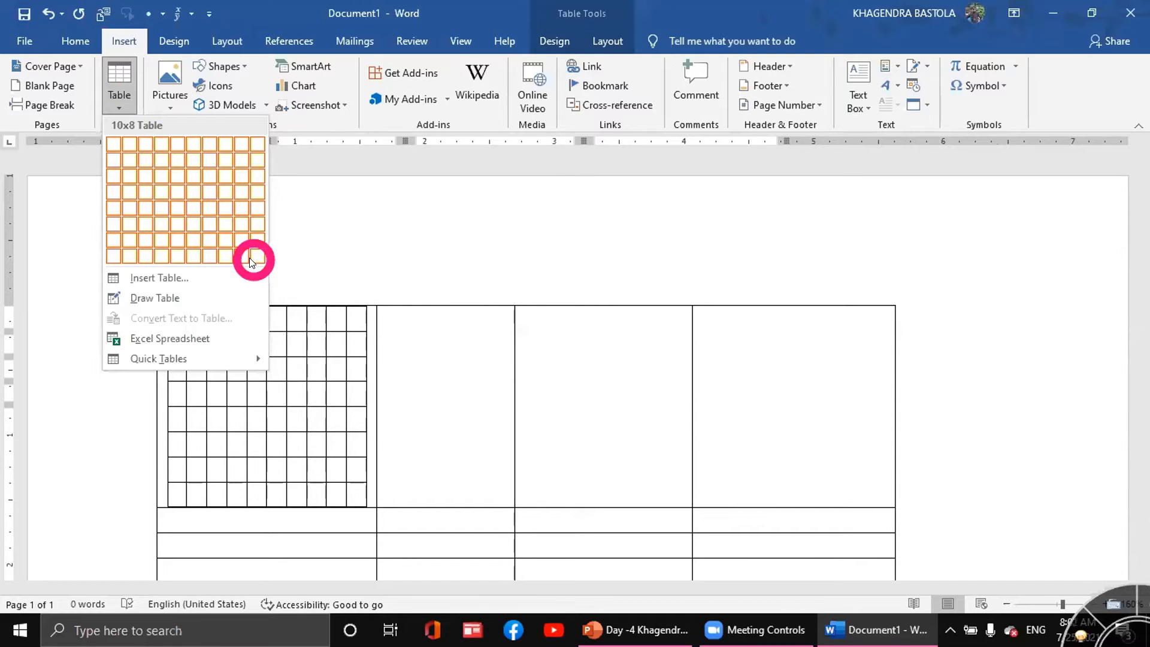
pyautogui.click(497, 414)
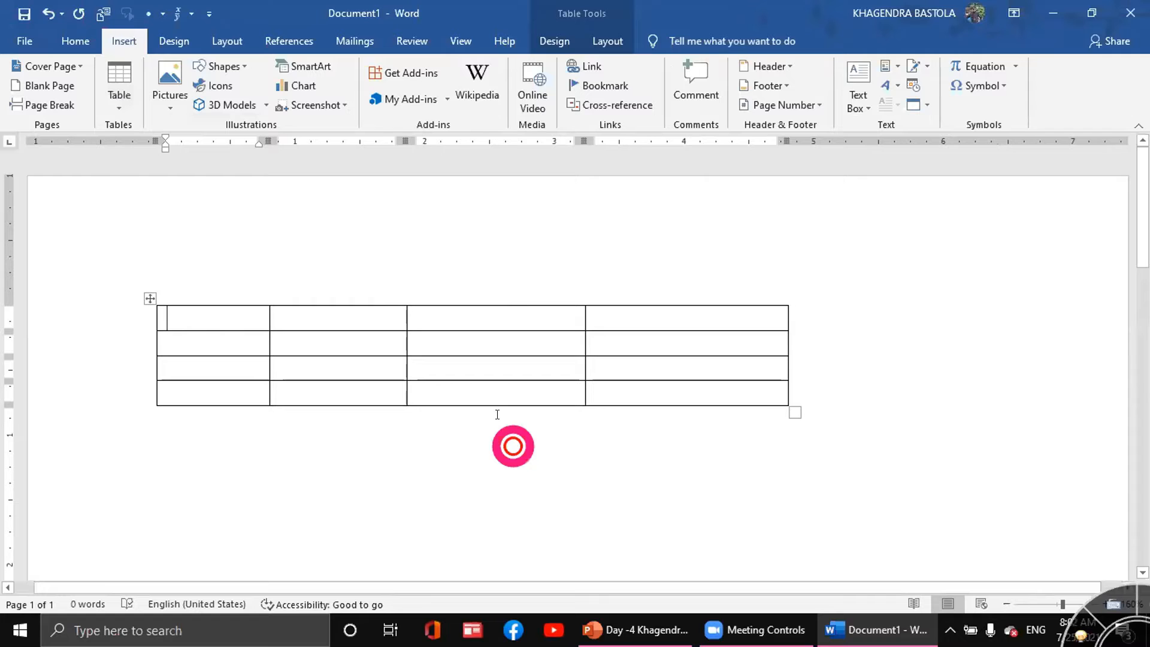
pyautogui.click(149, 297)
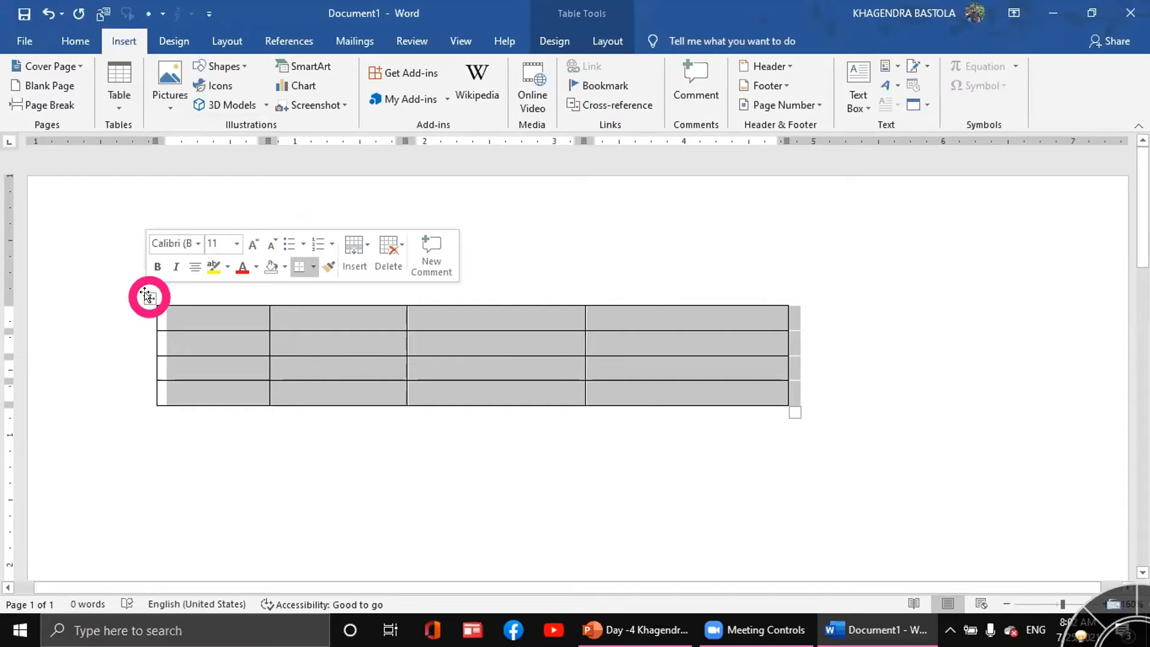
pyautogui.click(166, 317)
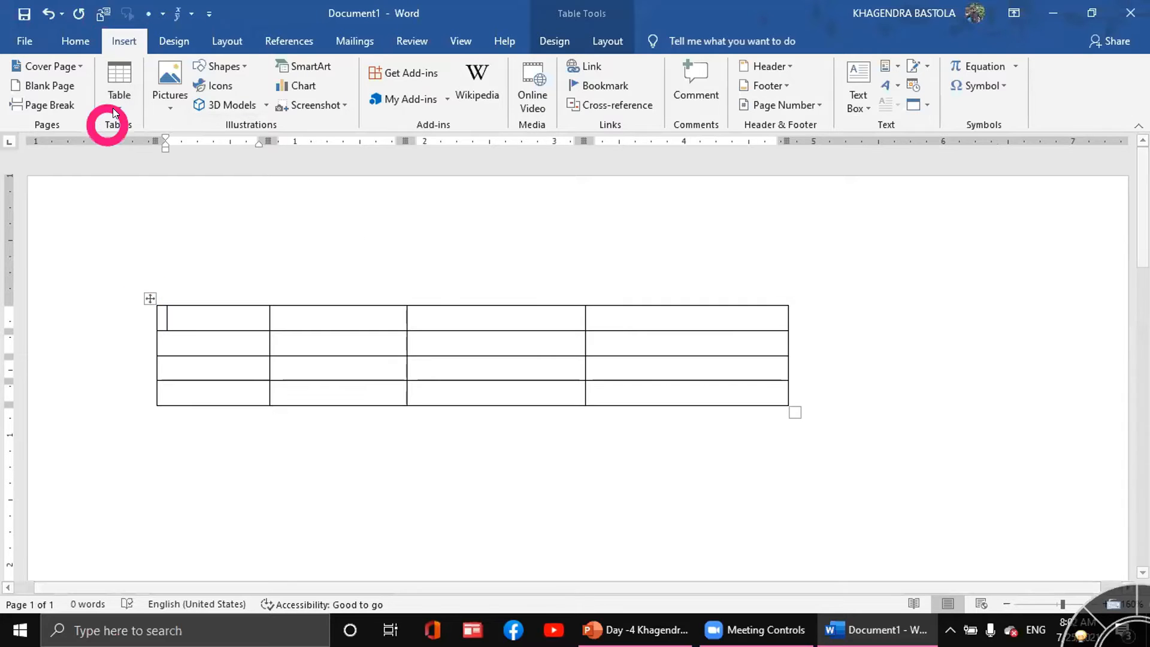
pyautogui.click(149, 297)
pyautogui.click(52, 171)
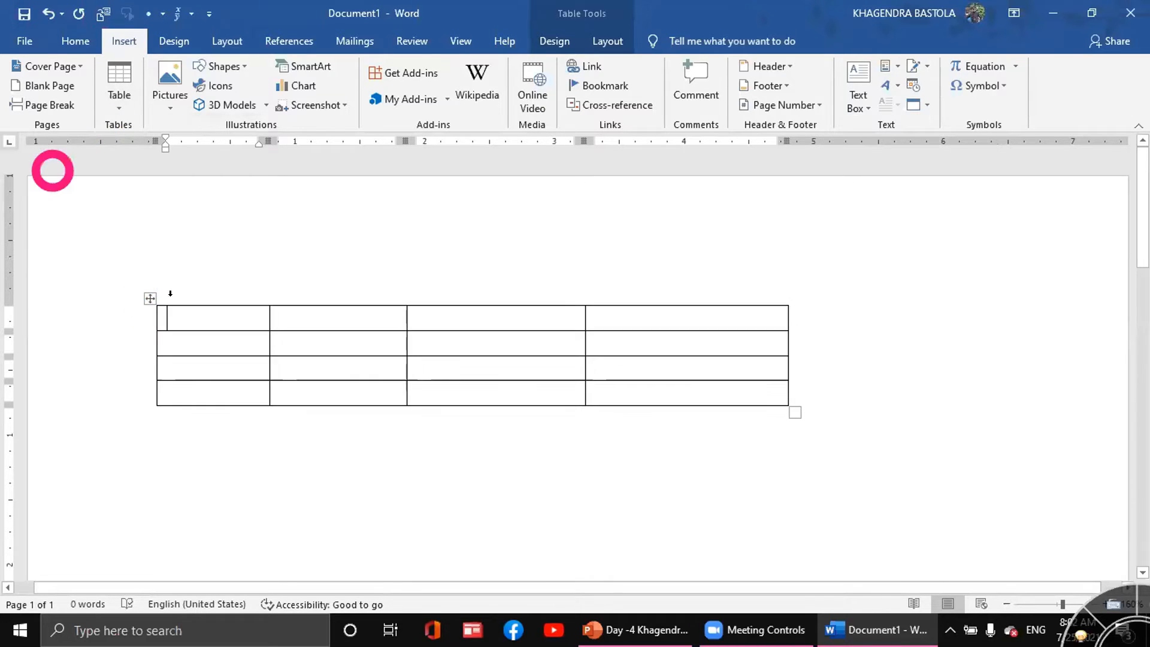
pyautogui.moveTo(149, 298); pyautogui.dragTo(149, 302)
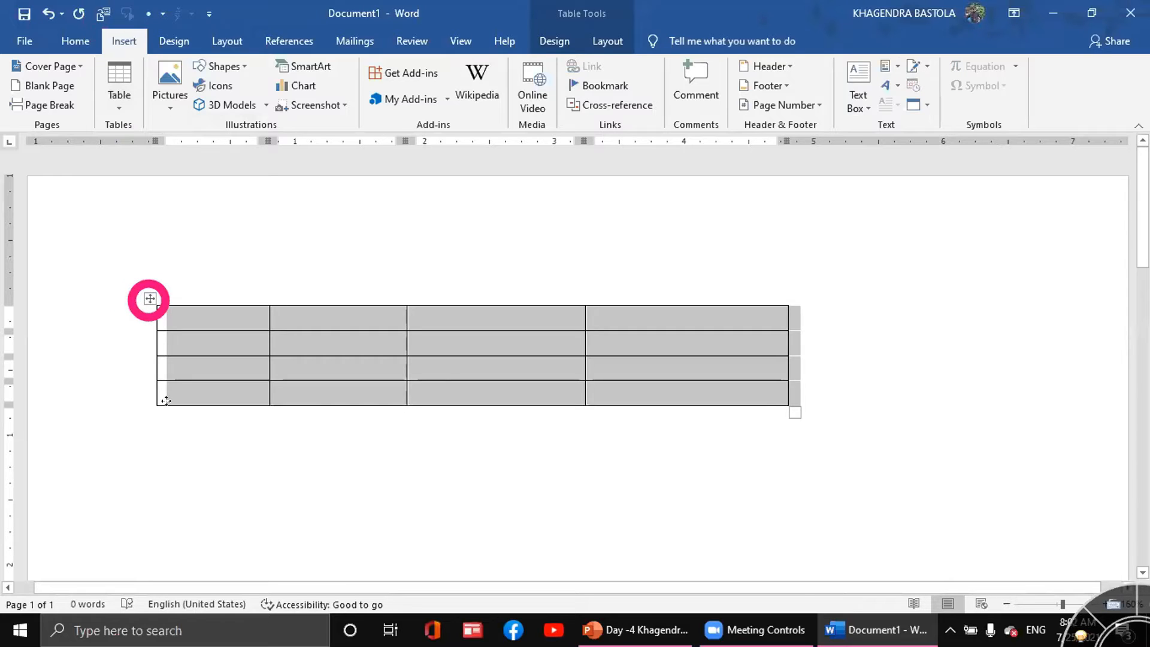
pyautogui.click(122, 106)
# Place the cursor below the table and add several empty lines there.
pyautogui.doubleClick(318, 501)
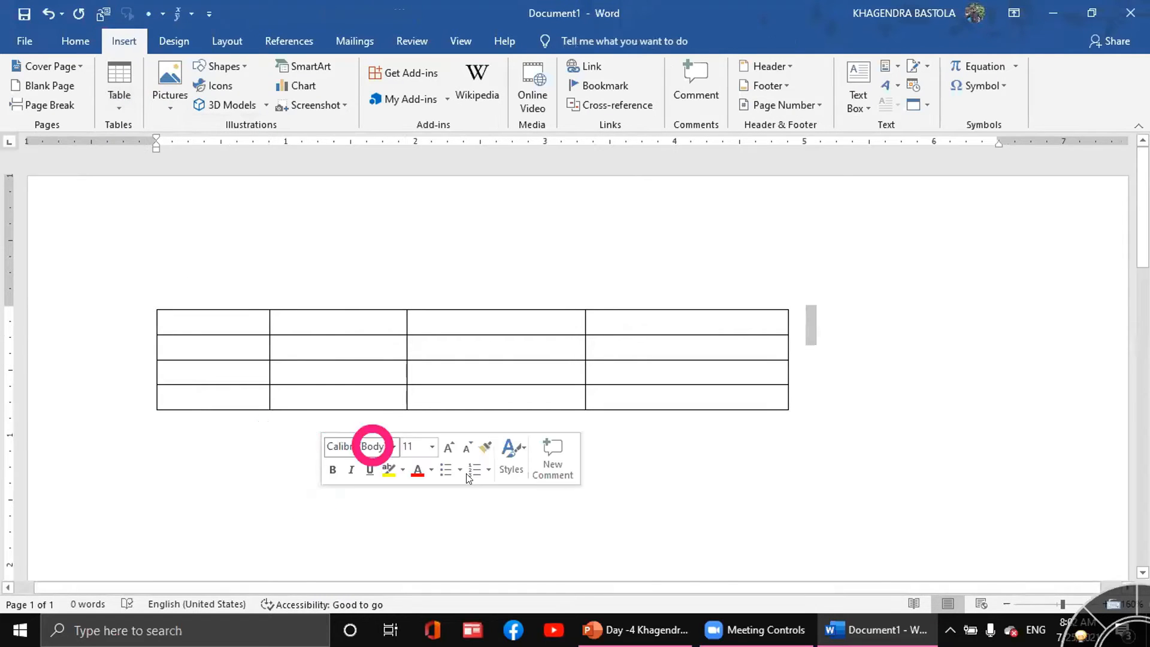
pyautogui.press('Return')
pyautogui.press('Return')
pyautogui.press('Return')
pyautogui.press('Return')
pyautogui.press('Return')
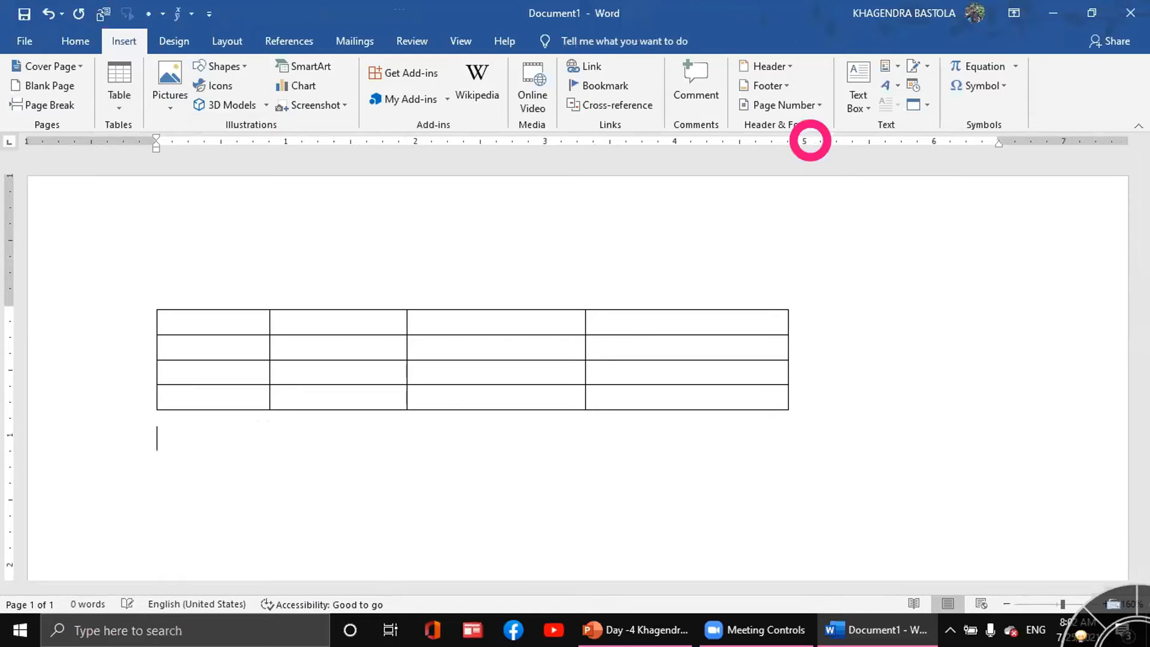
# Insert a second table below the first, with 10 columns, 30 rows and automatic fixed column width.
pyautogui.click(112, 110)
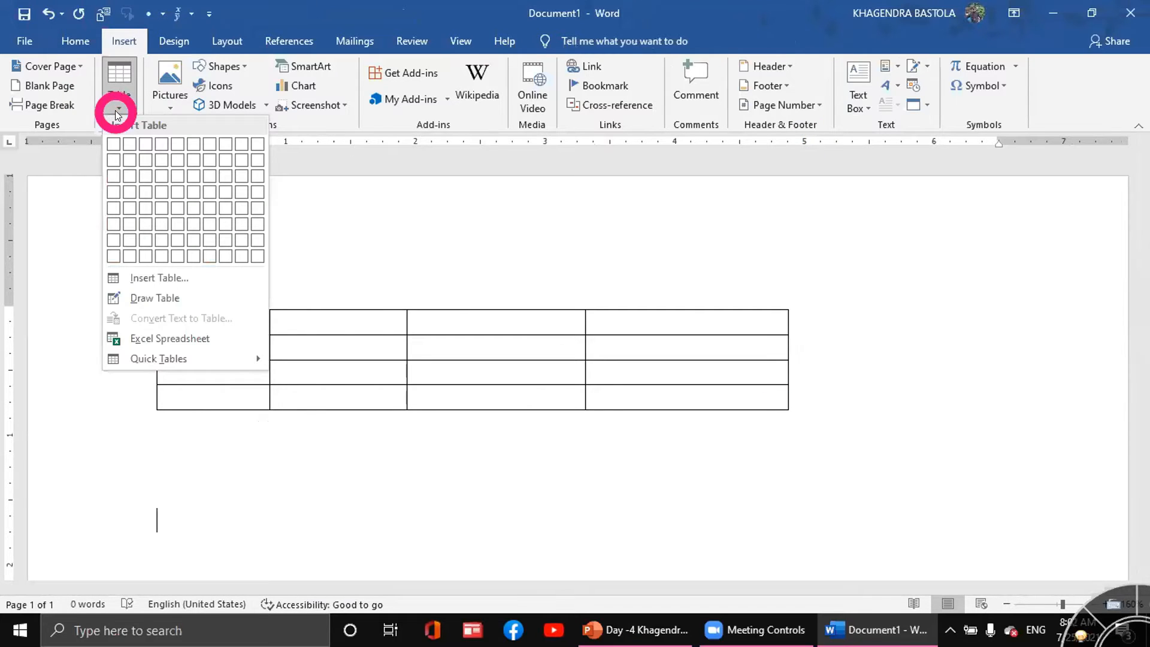
pyautogui.click(169, 277)
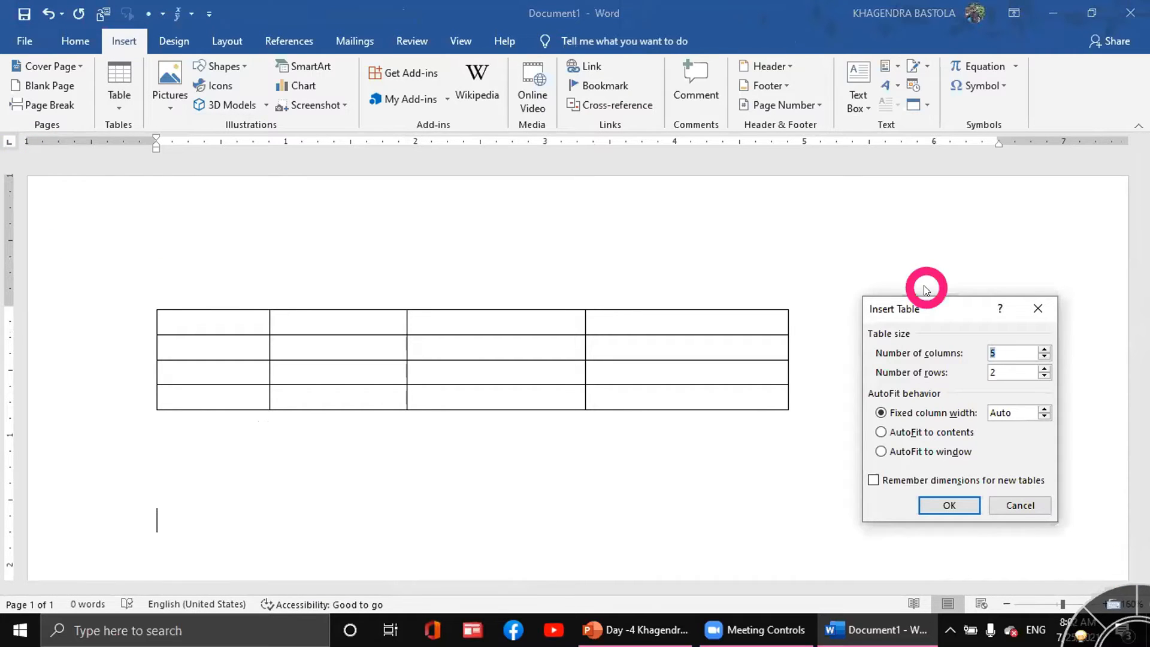
pyautogui.moveTo(886, 307); pyautogui.dragTo(802, 290)
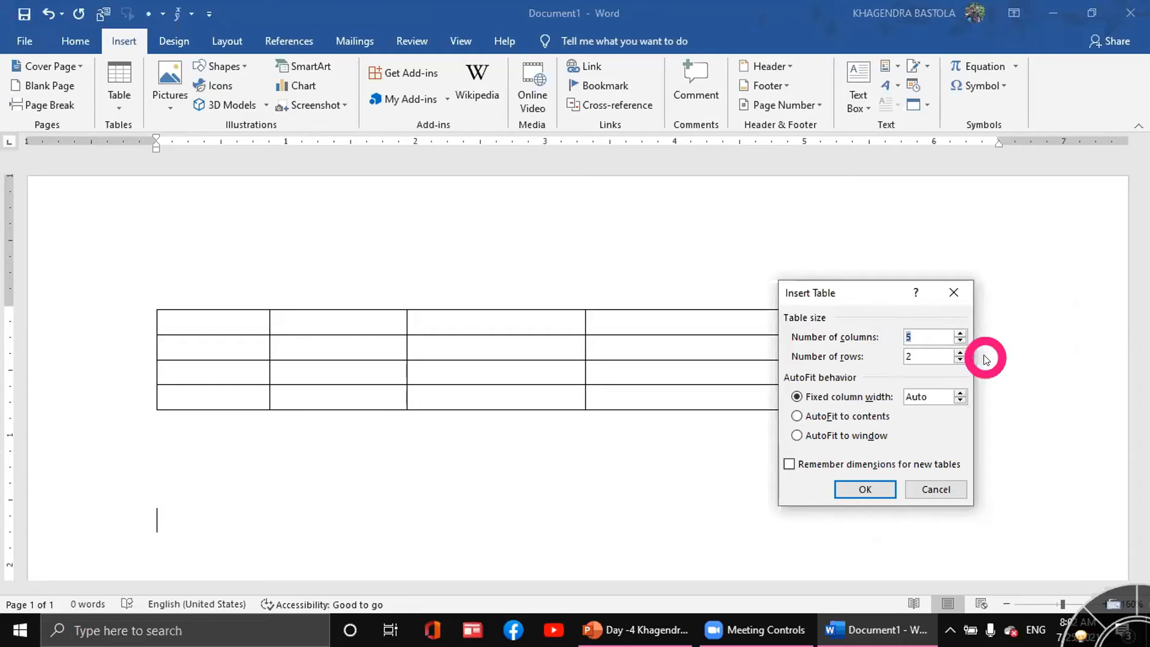
pyautogui.write('30')
pyautogui.press('BackSpace')
pyautogui.press('BackSpace')
pyautogui.write('10')
pyautogui.press('BackSpace')
pyautogui.write('10')
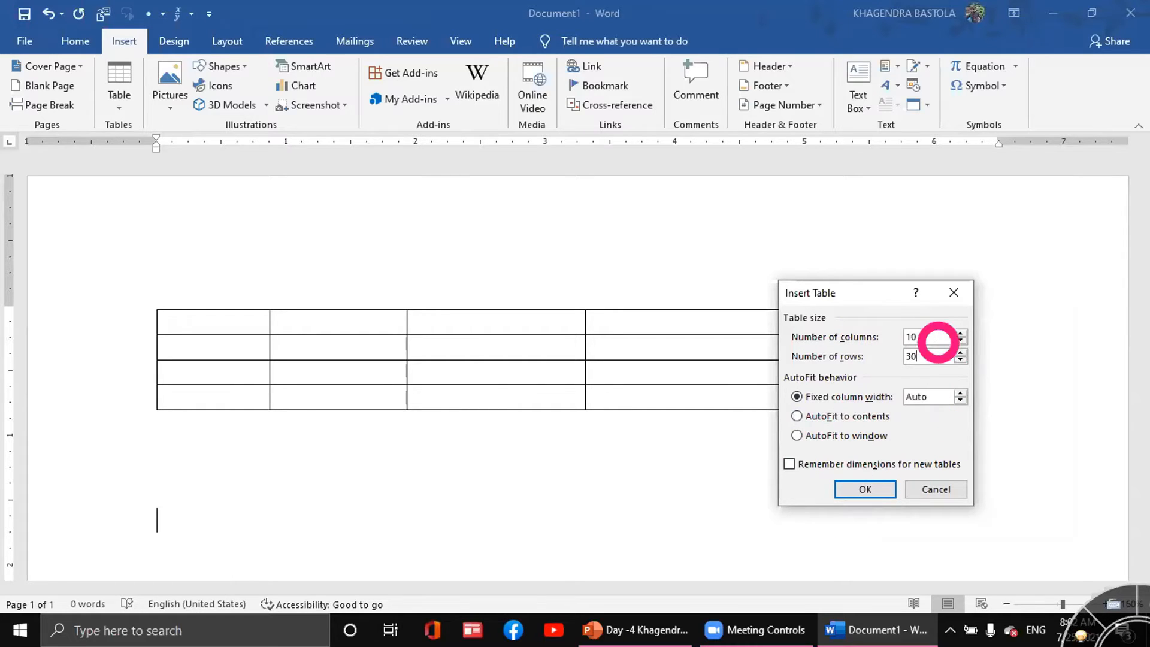
pyautogui.click(864, 489)
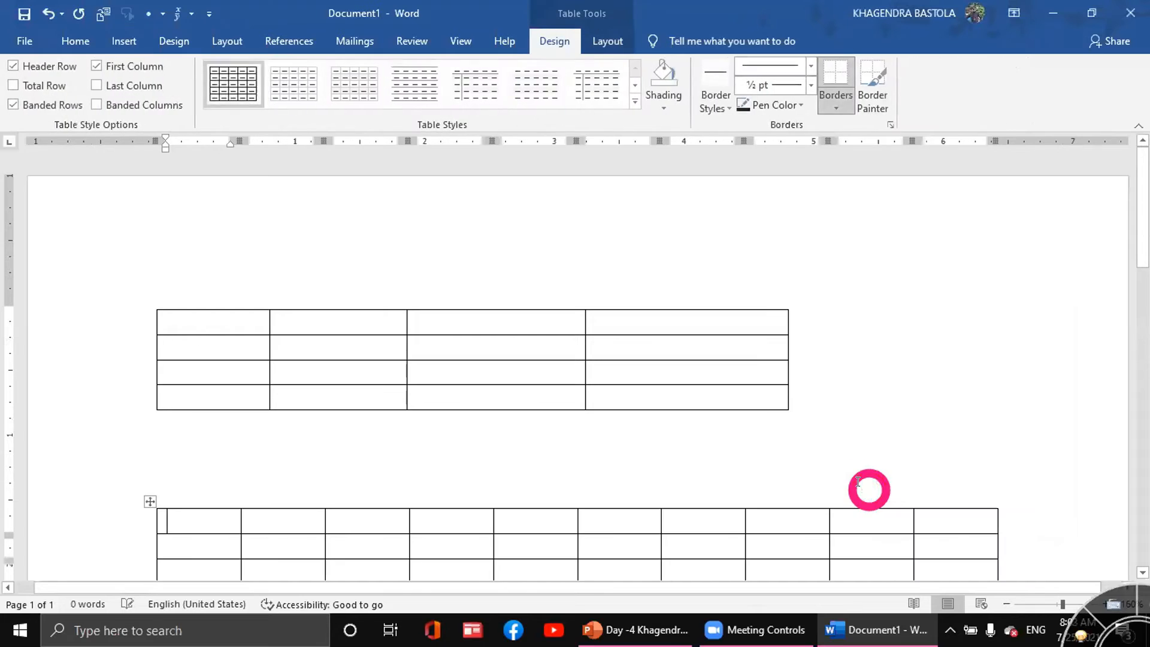
# Look over the full length of the second table and compare it with the first.
pyautogui.scroll(-6, 858, 481)
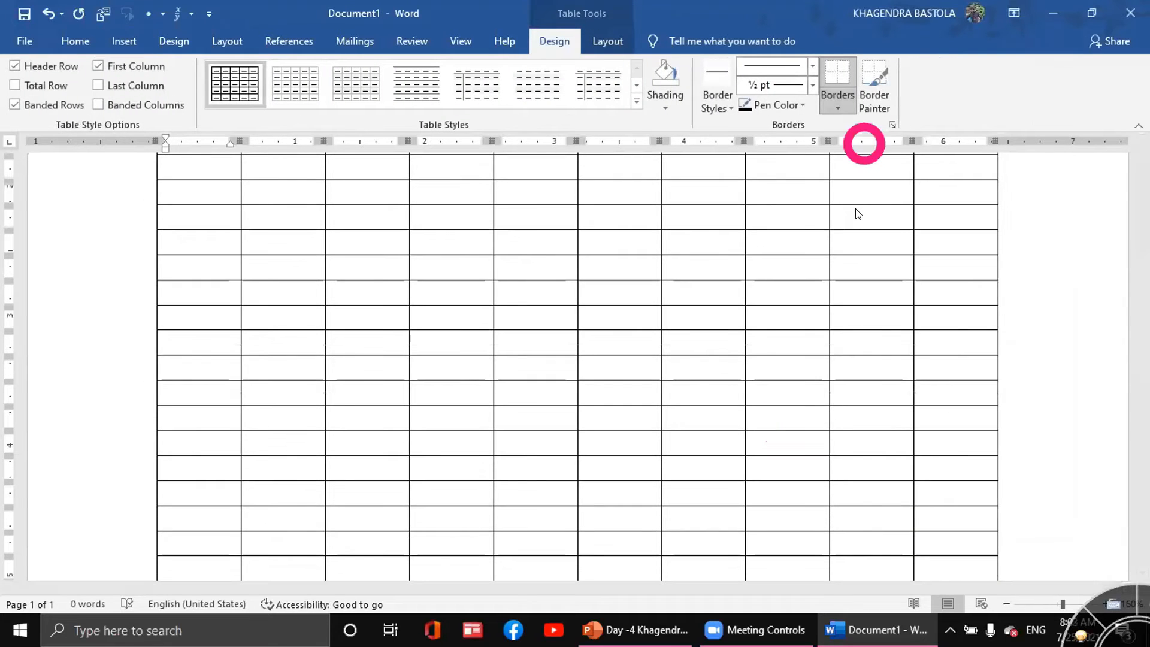
pyautogui.scroll(4, 671, 301)
pyautogui.scroll(-3, 621, 293)
pyautogui.click(244, 269)
pyautogui.scroll(-2, 287, 317)
pyautogui.scroll(4, 297, 300)
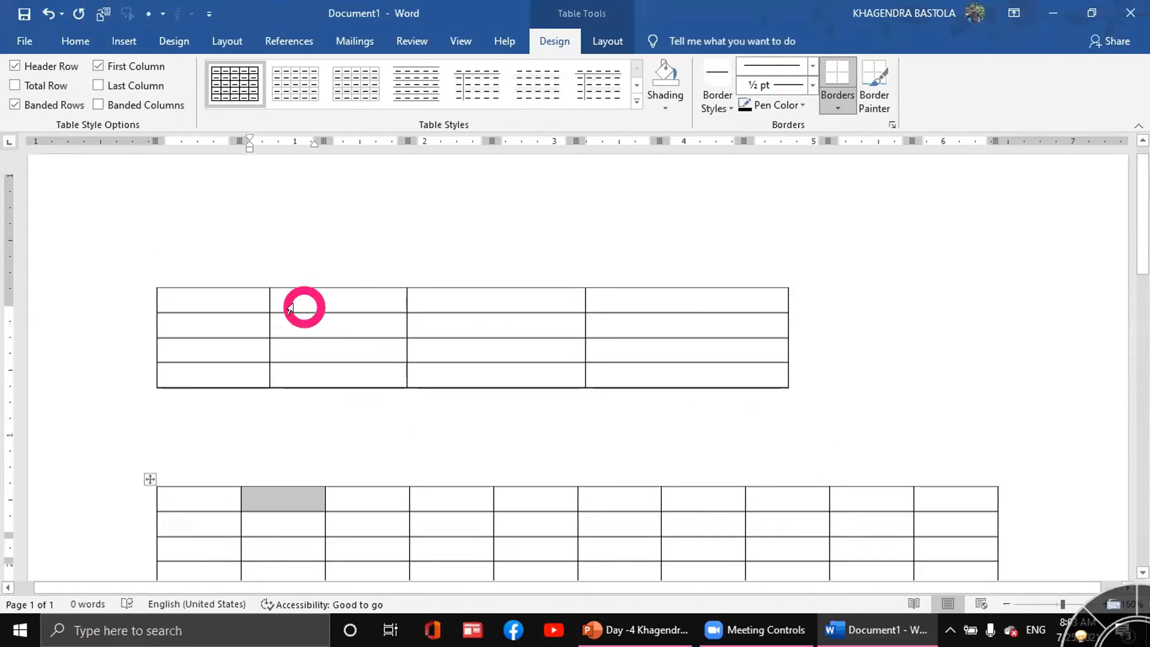
pyautogui.click(153, 305)
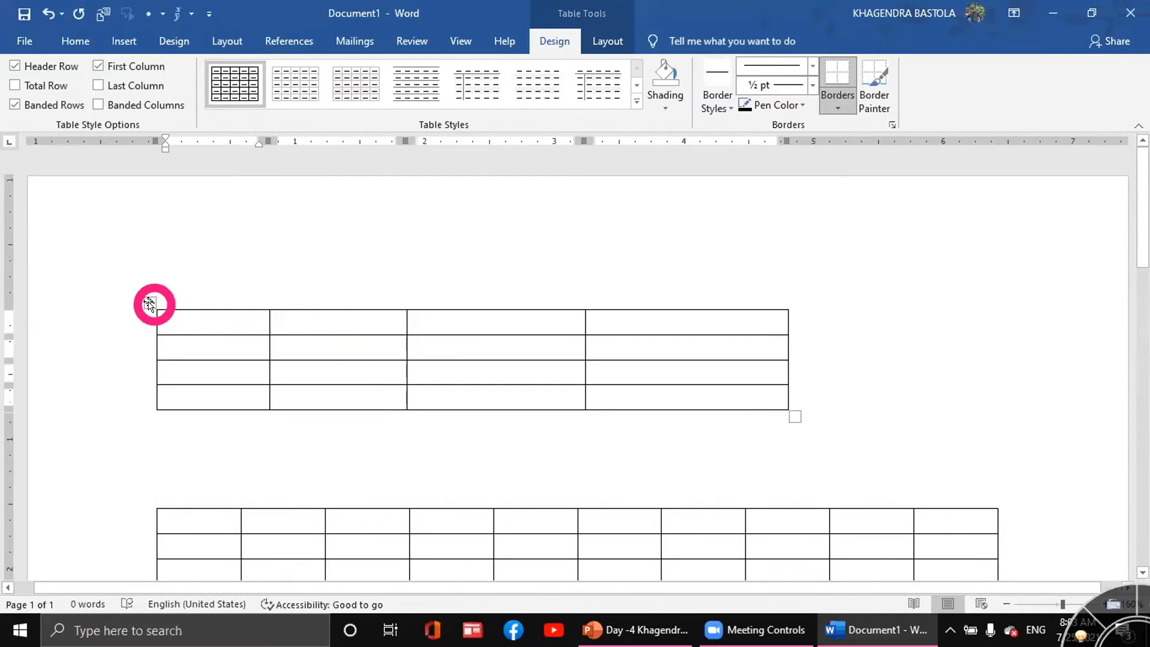
pyautogui.click(152, 304)
pyautogui.hotkey('ctrl', 'a')
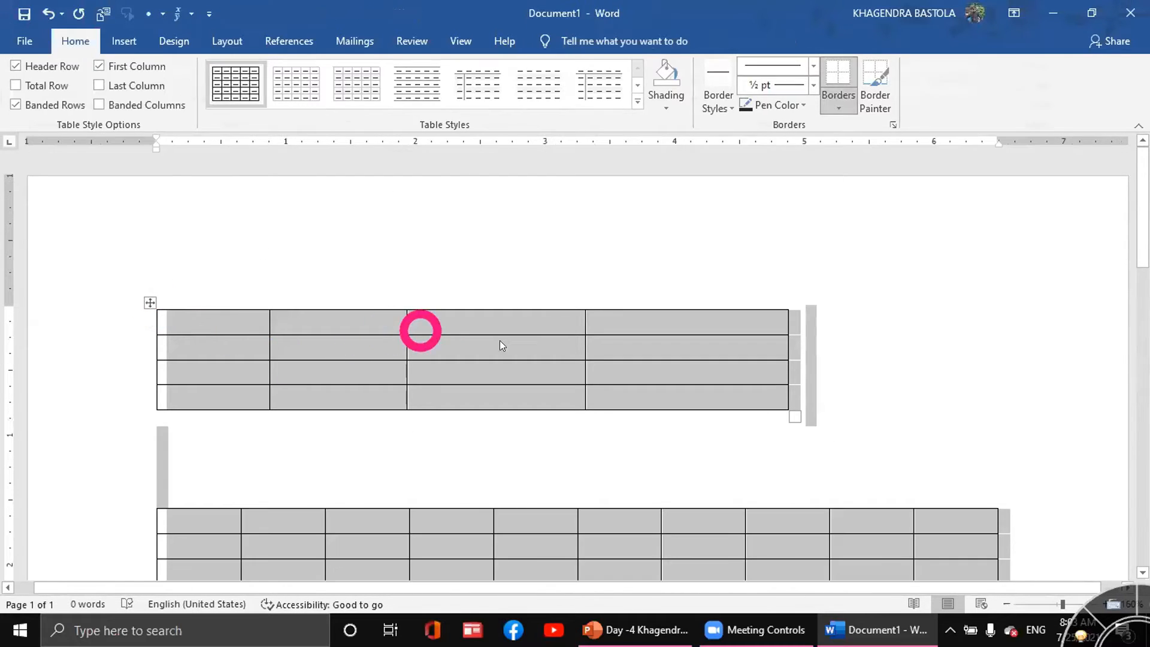
pyautogui.scroll(-1, 380, 240)
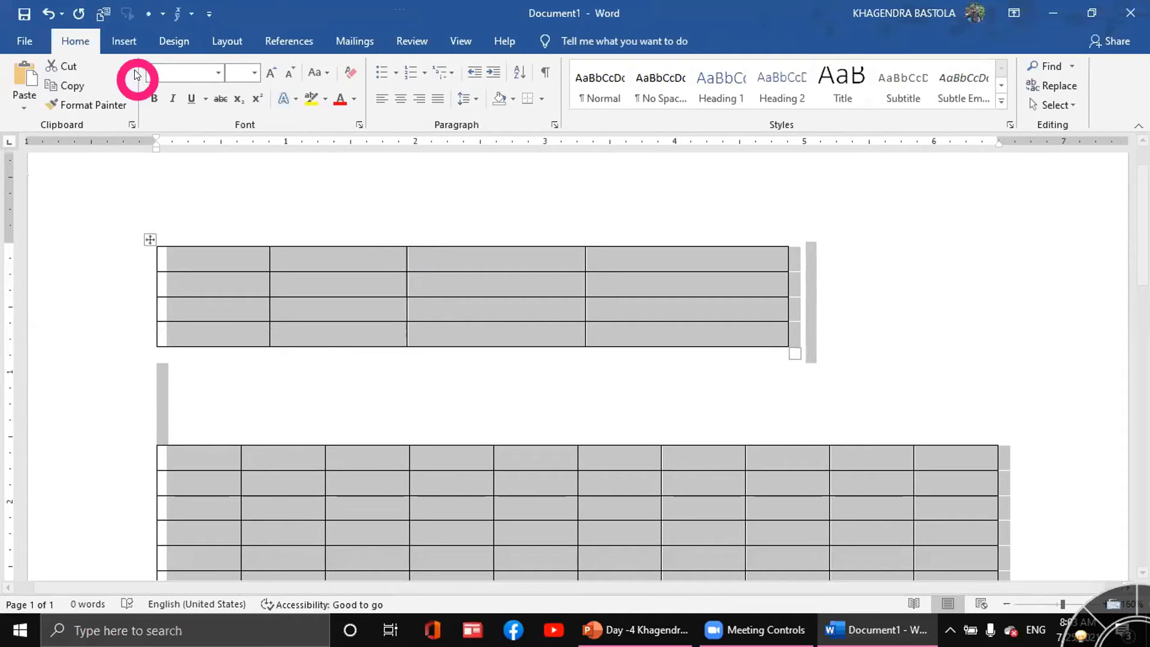
pyautogui.click(124, 41)
pyautogui.click(118, 101)
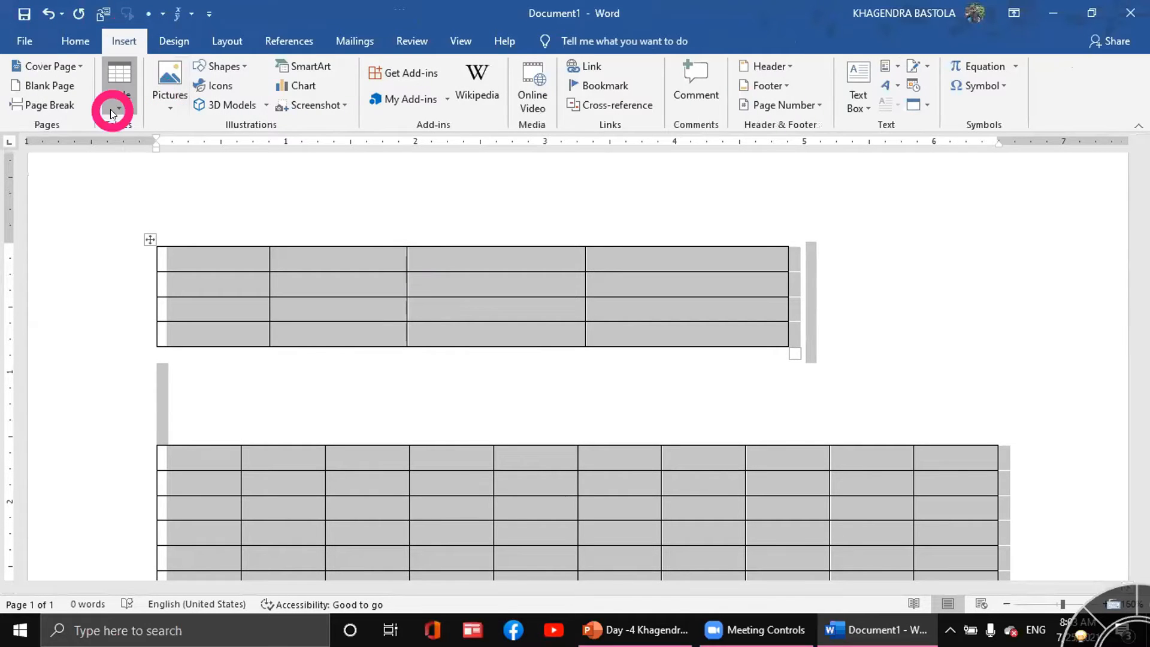
pyautogui.click(398, 442)
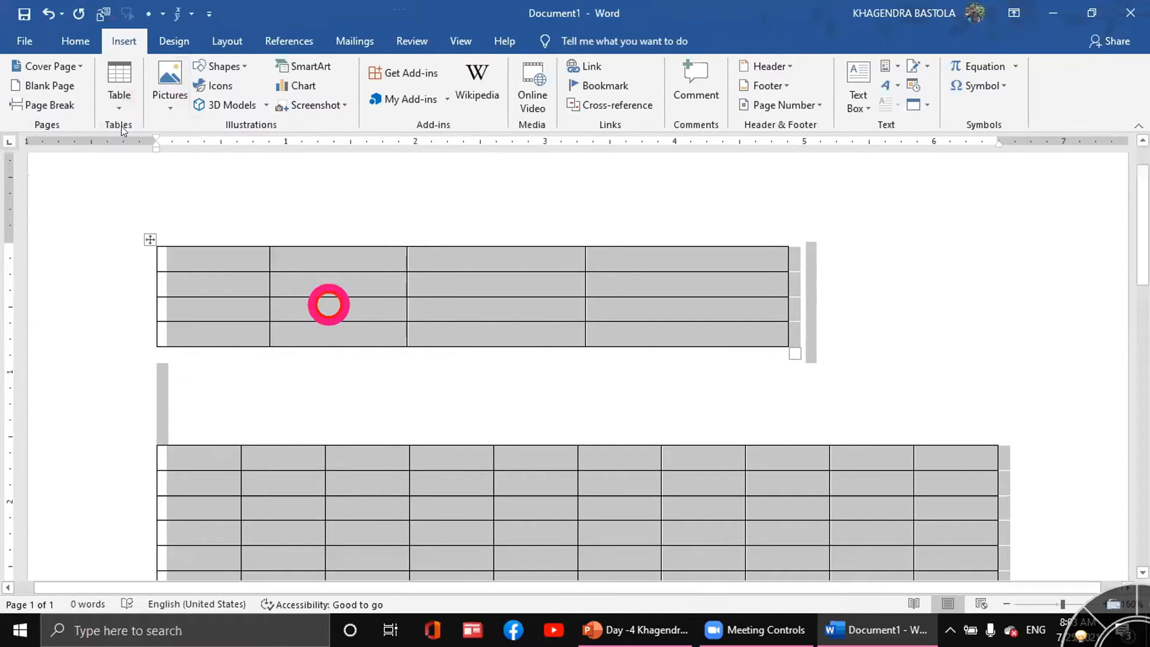
# Review the size and AutoFit settings in the Insert Table dialog without inserting a table.
pyautogui.click(246, 378)
pyautogui.click(113, 109)
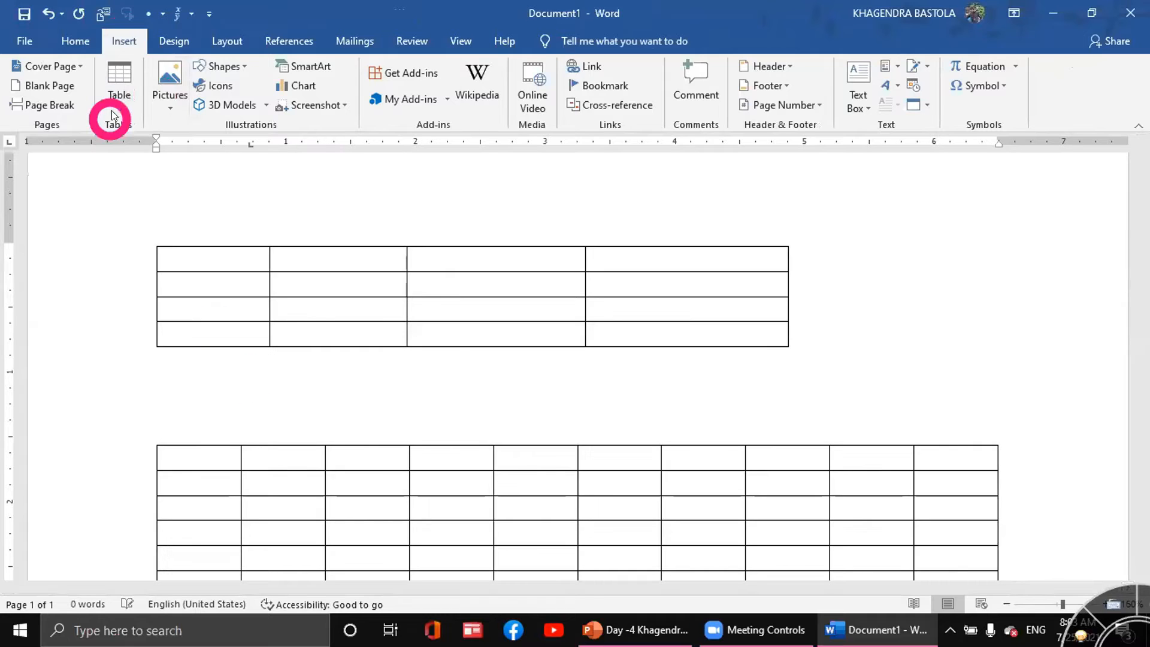
pyautogui.click(150, 278)
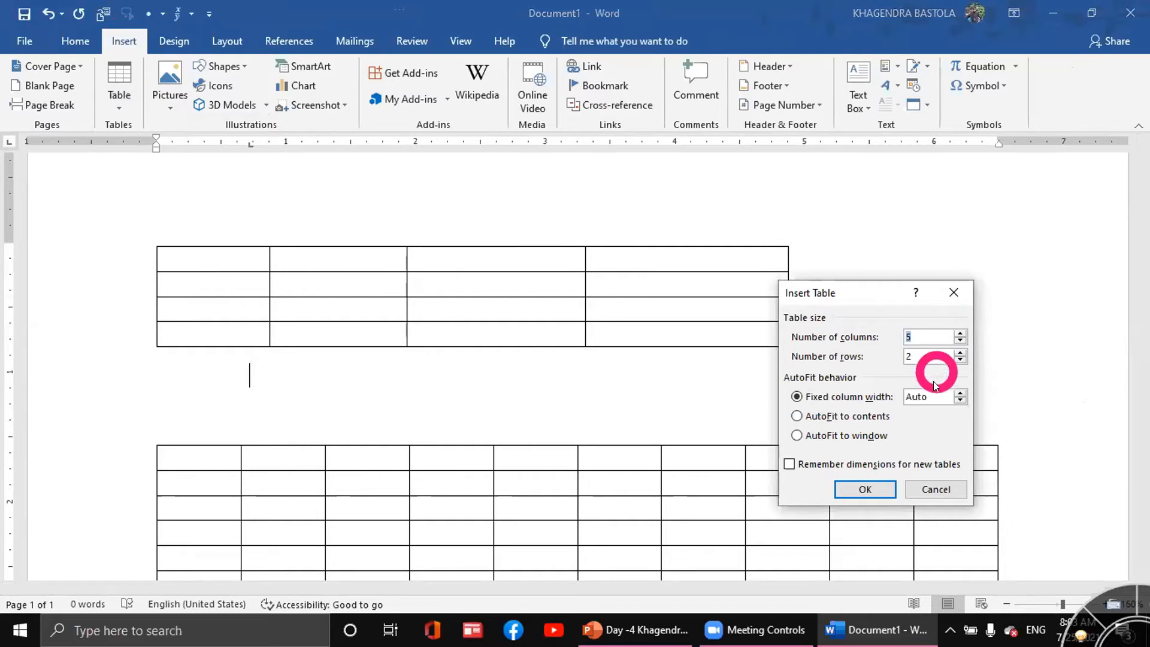
pyautogui.click(949, 294)
# Delete both tables so the document is empty.
pyautogui.hotkey('ctrl', 'a')
pyautogui.press('Delete')
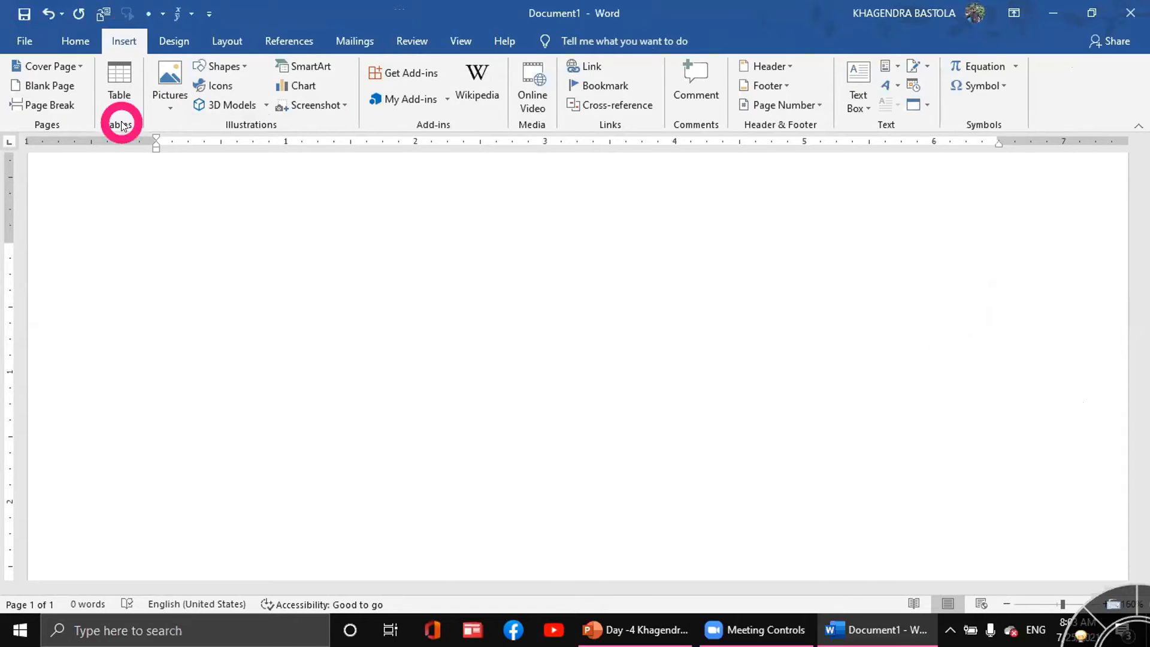
# Draw a table outline about 5.85" wide and 2.26" high with the Draw Table tool.
pyautogui.click(111, 102)
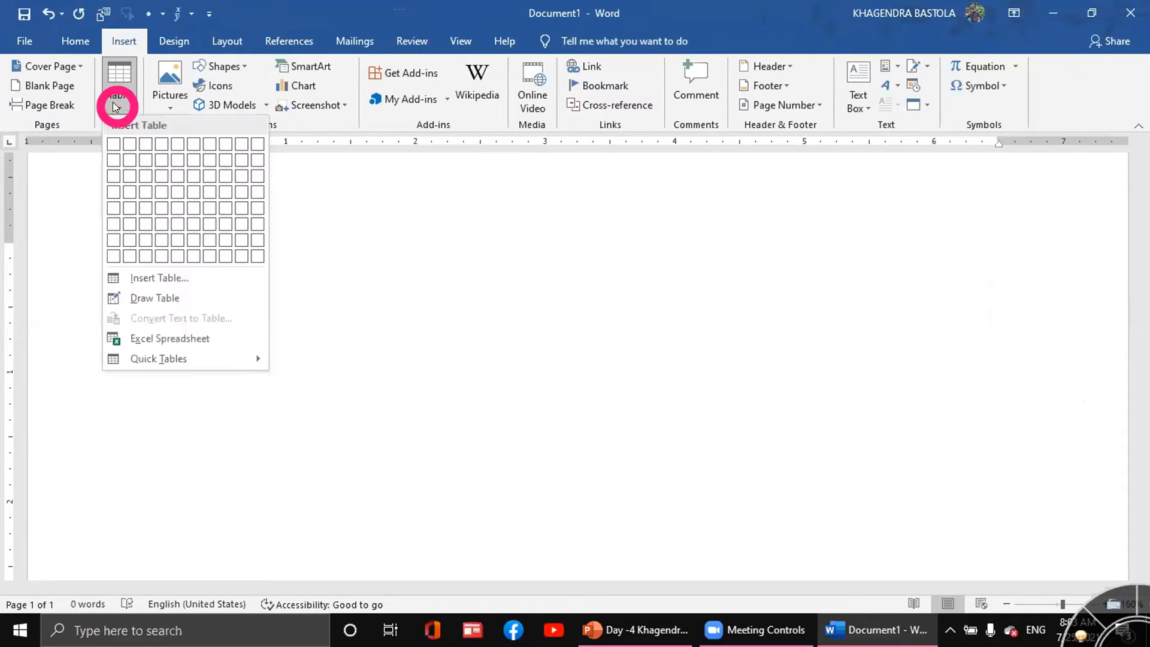
pyautogui.click(169, 298)
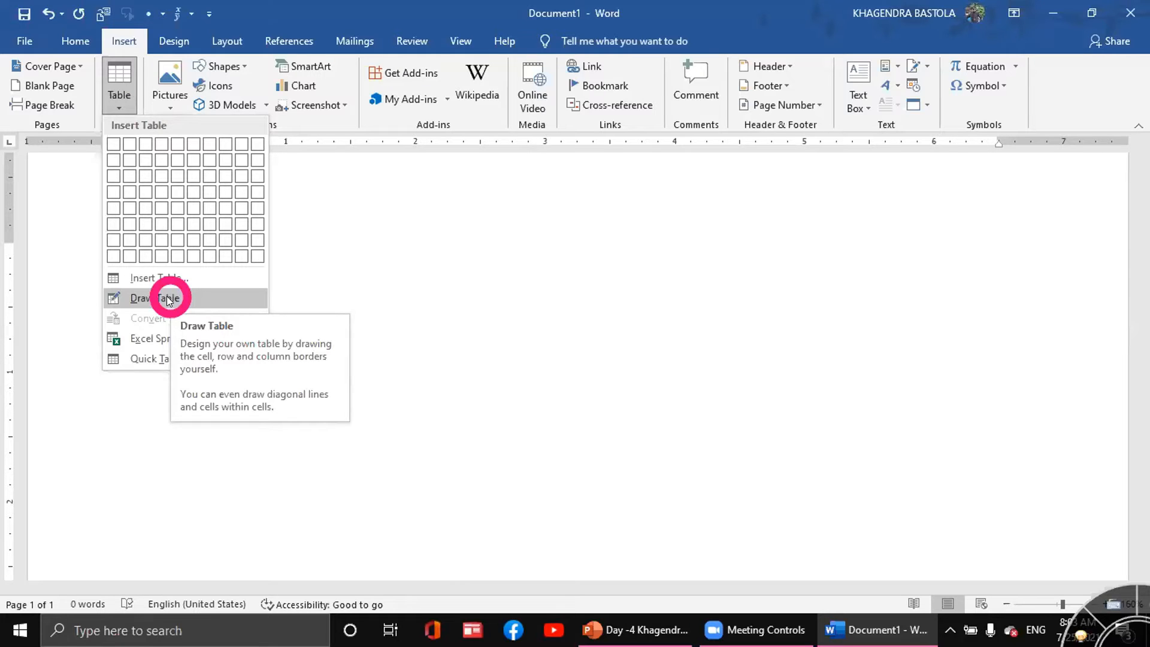
pyautogui.click(169, 300)
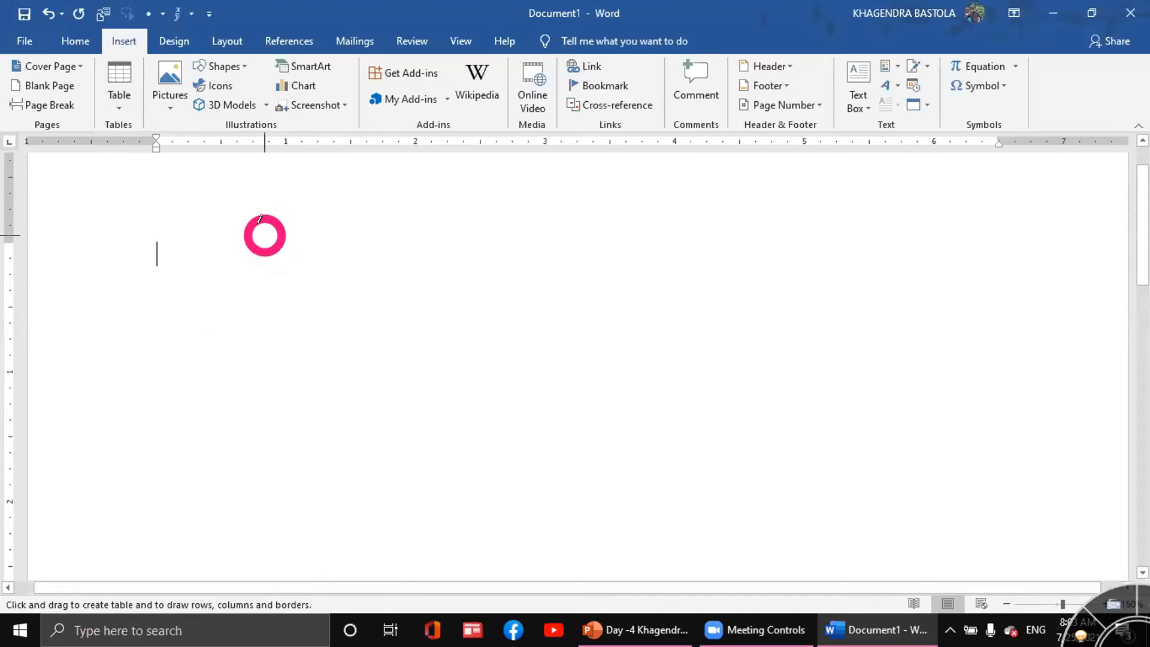
pyautogui.moveTo(228, 228)
pyautogui.mouseDown()
pyautogui.moveTo(280, 270)
pyautogui.moveTo(762, 403)
pyautogui.moveTo(908, 421)
pyautogui.moveTo(957, 469)
pyautogui.moveTo(985, 520)
pyautogui.mouseUp()
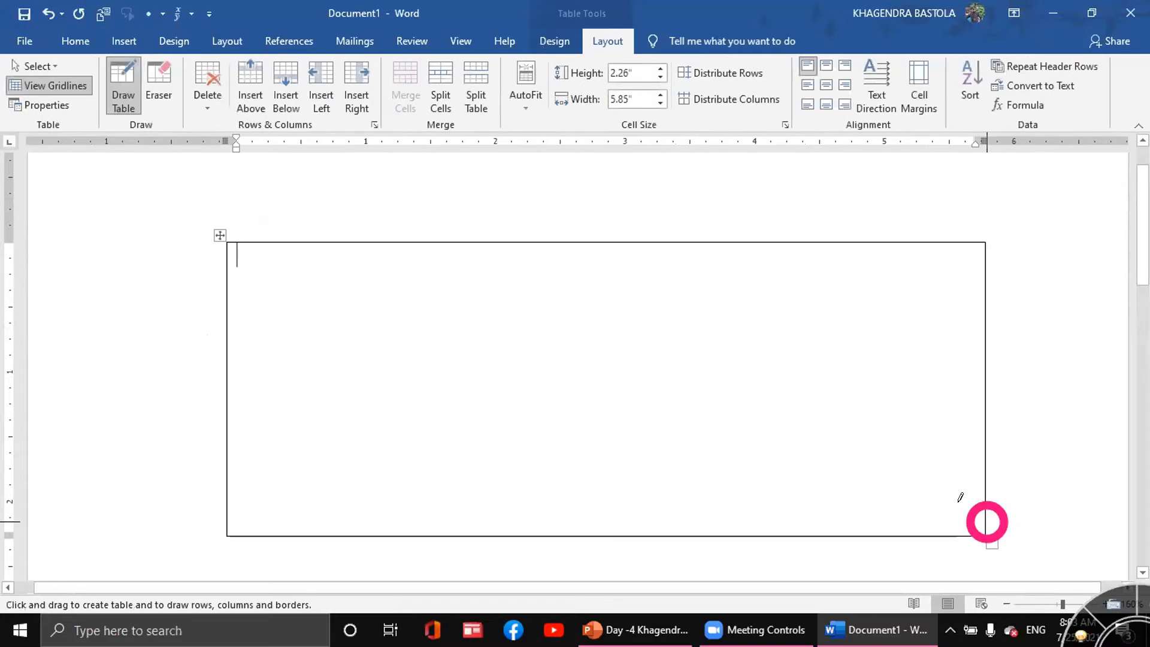
pyautogui.click(88, 118)
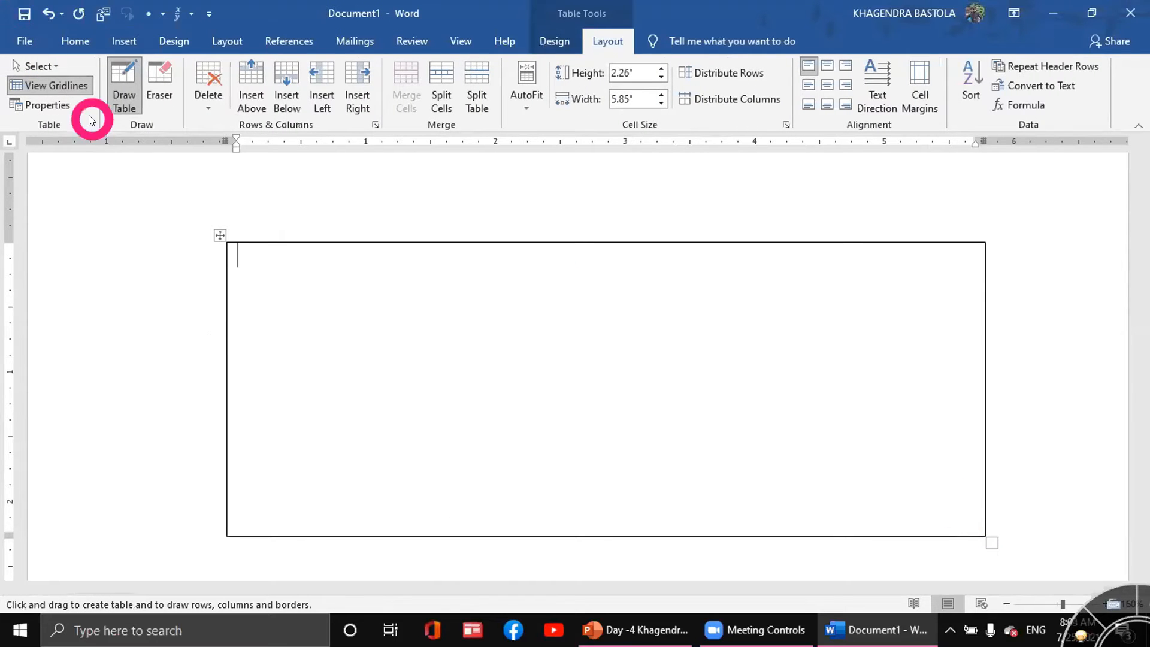
# Draw three vertical borders inside the outline to divide it into four columns of differing widths.
pyautogui.click(328, 241)
pyautogui.moveTo(324, 230)
pyautogui.mouseDown()
pyautogui.moveTo(369, 229)
pyautogui.moveTo(359, 492)
pyautogui.mouseUp()
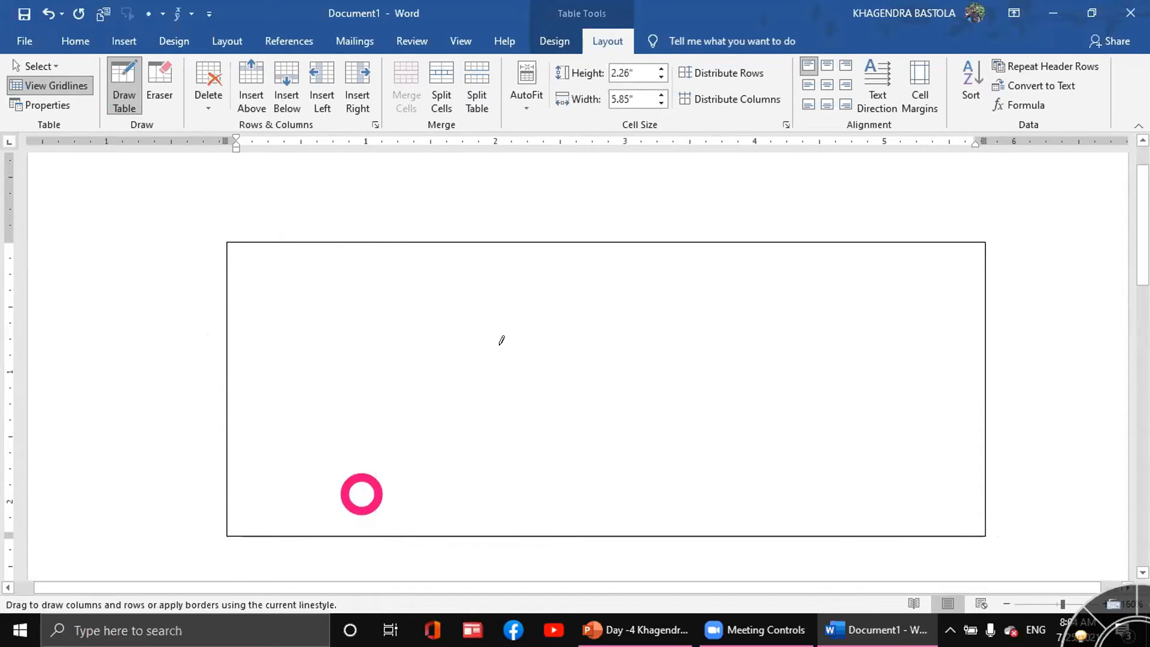
pyautogui.moveTo(675, 229)
pyautogui.mouseDown()
pyautogui.moveTo(637, 226)
pyautogui.moveTo(648, 490)
pyautogui.mouseUp()
pyautogui.moveTo(864, 242)
pyautogui.mouseDown()
pyautogui.moveTo(905, 495)
pyautogui.moveTo(869, 527)
pyautogui.mouseUp()
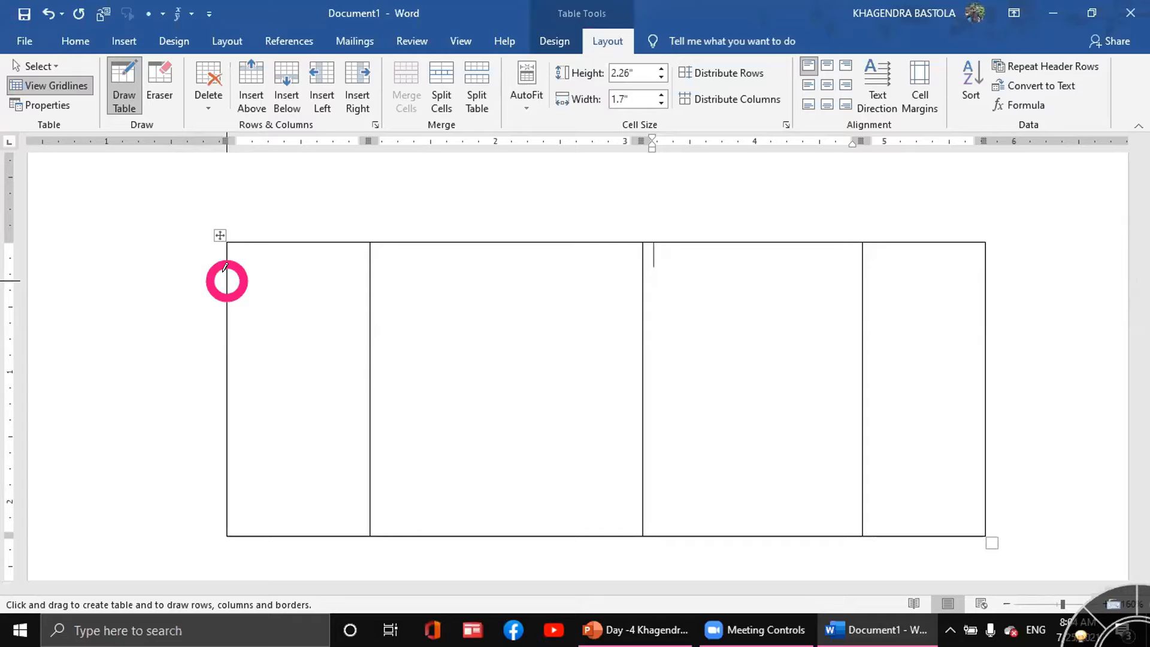
# Draw four horizontal borders across the table to divide it into five rows and finish drawing.
pyautogui.moveTo(225, 267)
pyautogui.mouseDown()
pyautogui.moveTo(889, 253)
pyautogui.moveTo(910, 271)
pyautogui.mouseUp()
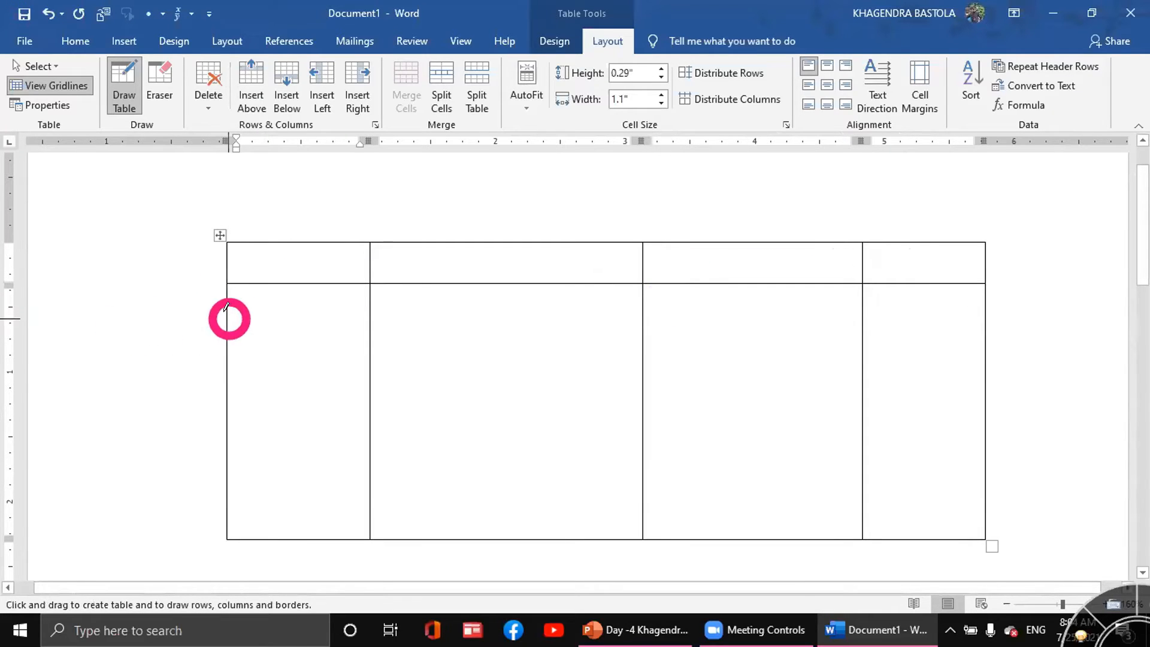
pyautogui.moveTo(231, 319)
pyautogui.mouseDown()
pyautogui.moveTo(837, 334)
pyautogui.moveTo(949, 319)
pyautogui.mouseUp()
pyautogui.moveTo(228, 372); pyautogui.dragTo(958, 377)
pyautogui.moveTo(228, 436); pyautogui.dragTo(985, 438)
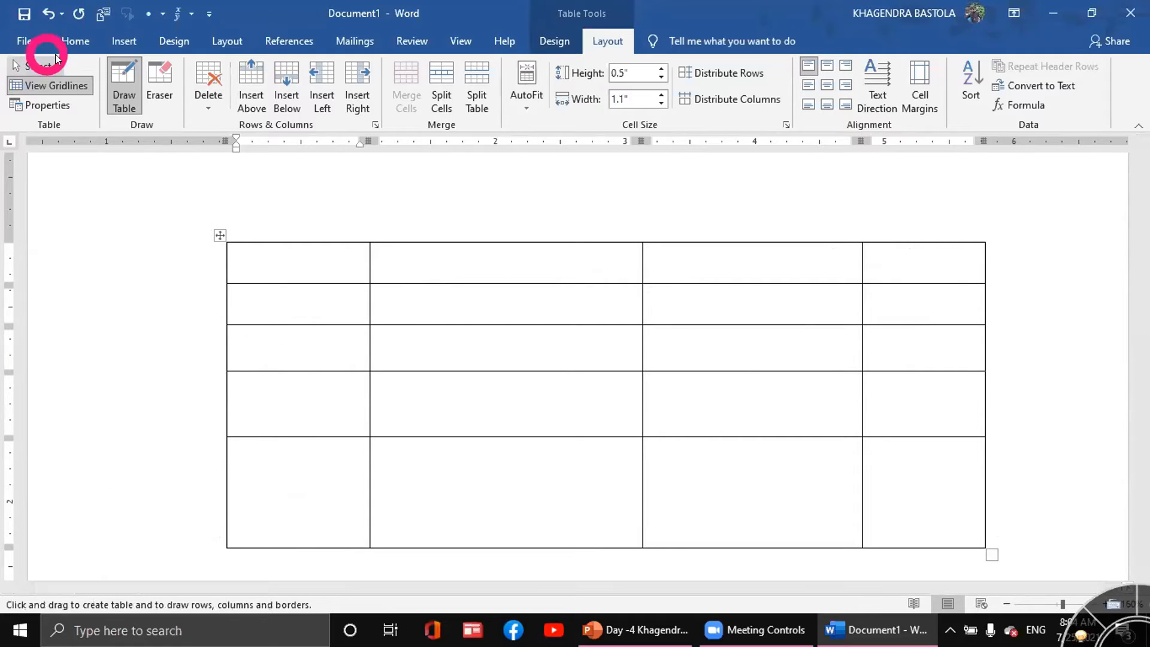
pyautogui.click(123, 41)
pyautogui.press('Escape')
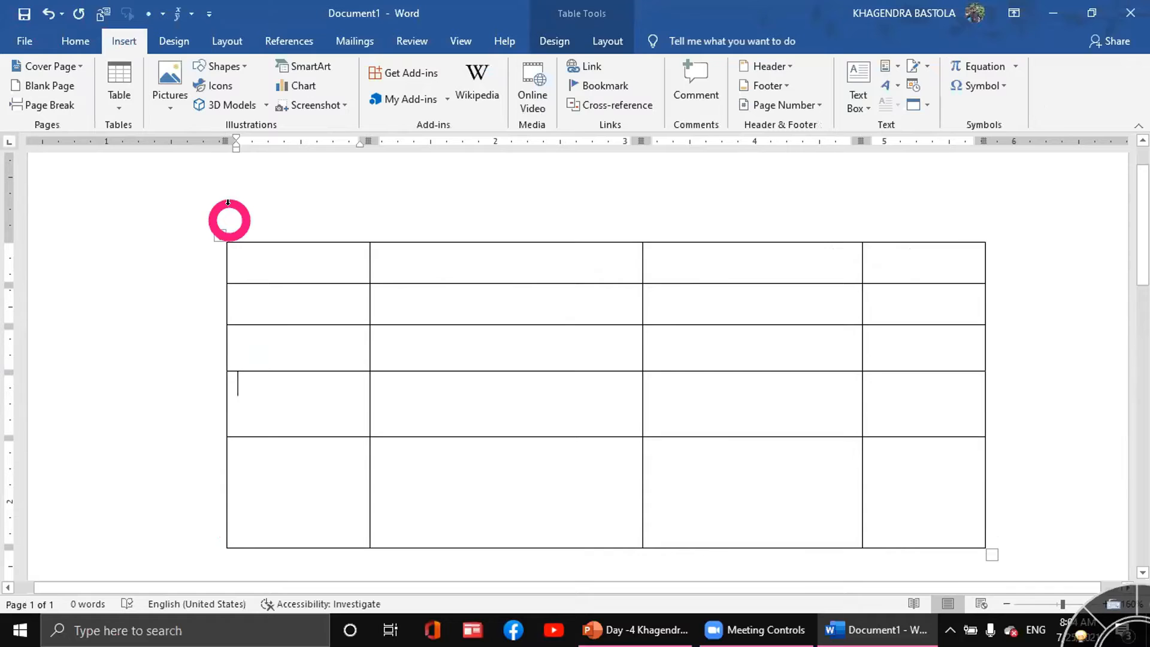
# Delete the hand-drawn table from the document.
pyautogui.hotkey('ctrl', 'a')
pyautogui.press('Delete')
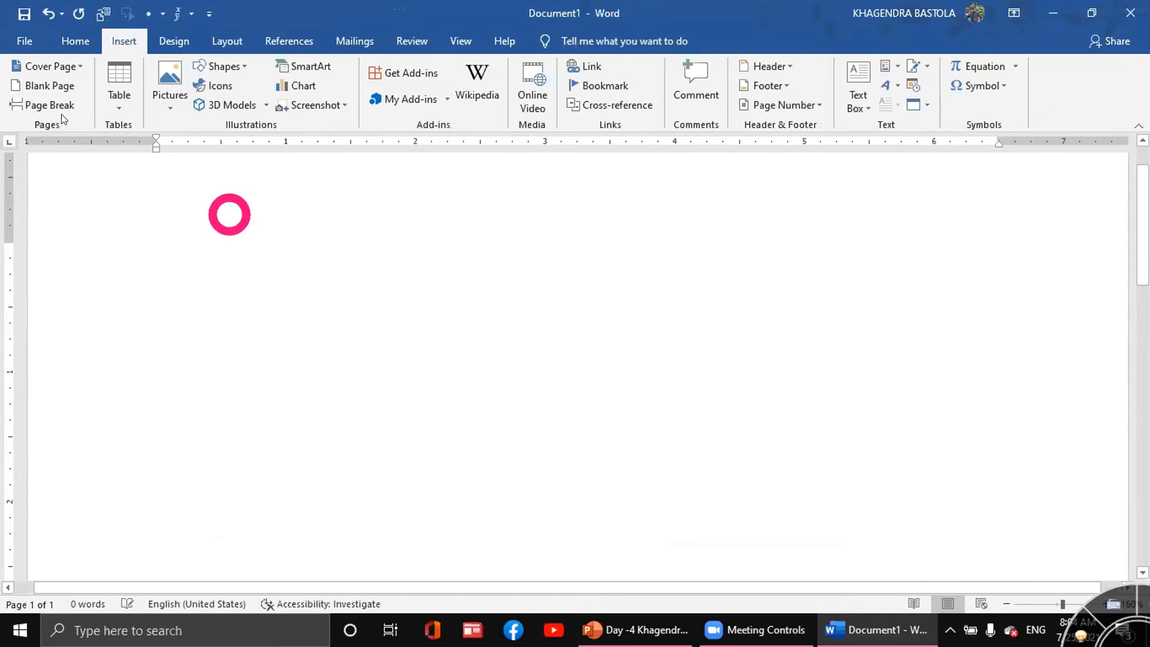
# Preview a 6x3 table in the size grid and look over the other table creation options without inserting one.
pyautogui.click(121, 103)
pyautogui.click(186, 173)
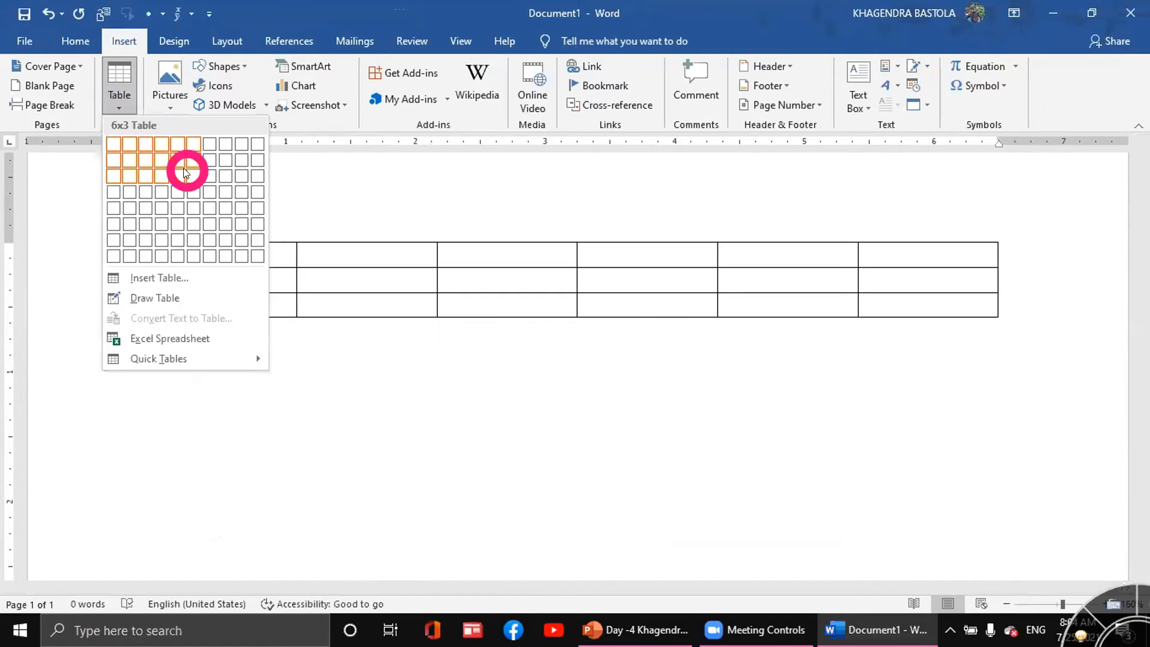
pyautogui.click(166, 279)
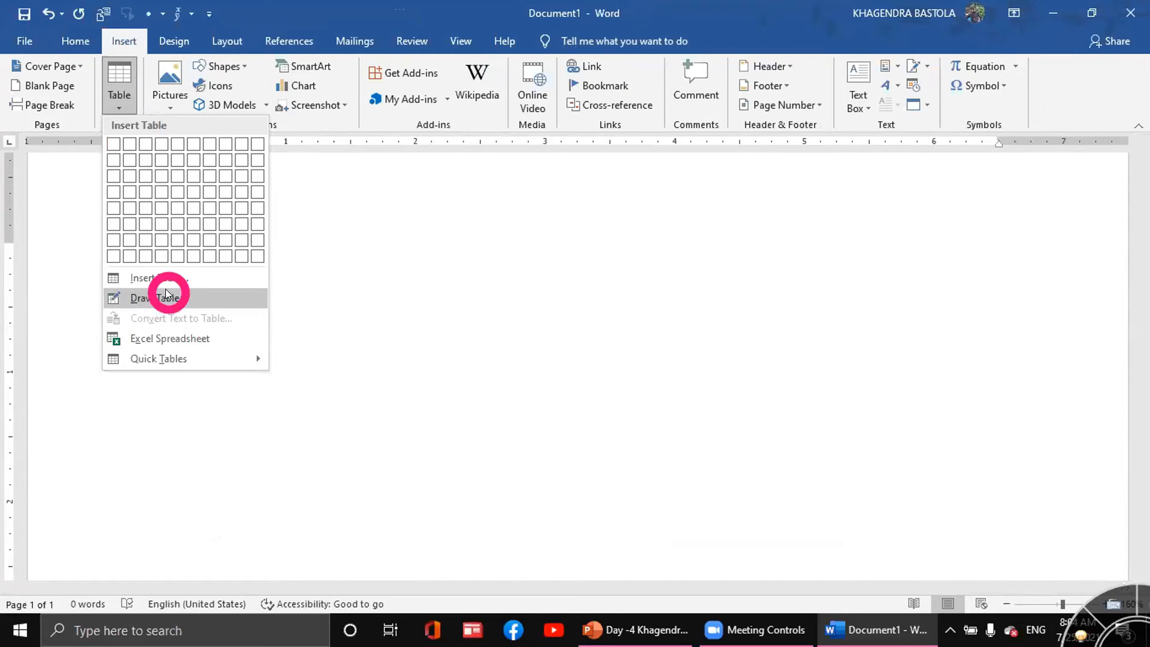
pyautogui.click(407, 253)
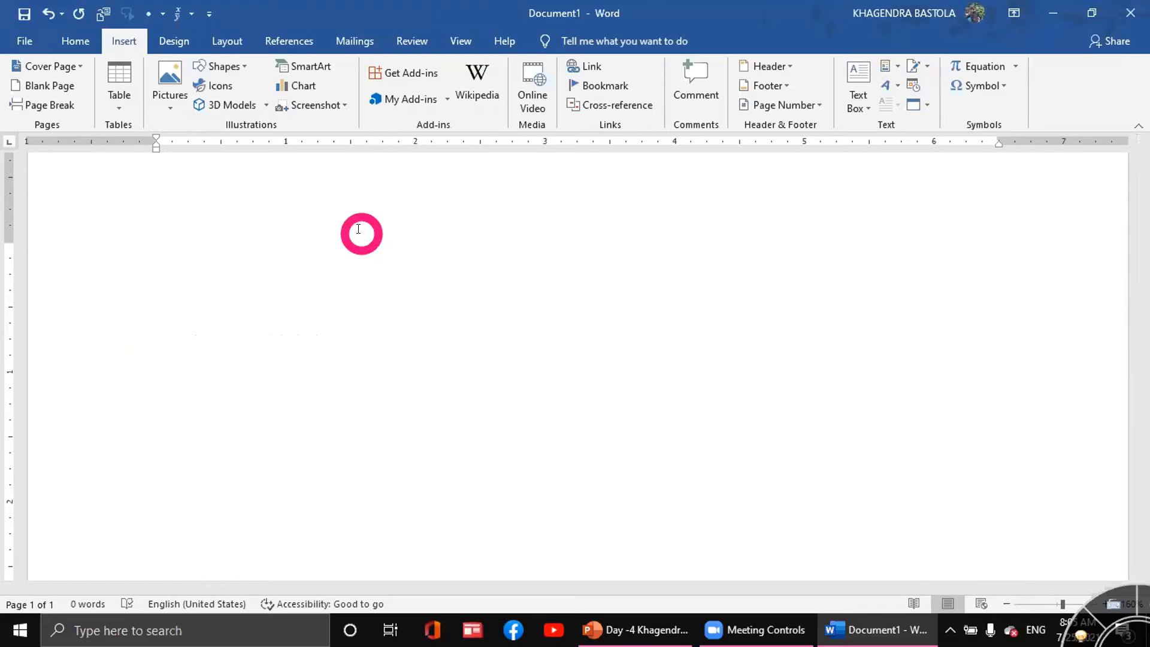
# Enter a tab-separated heading line with Name, address, class and roll, and start a new line below it.
pyautogui.write('Name')
pyautogui.press('Tab')
pyautogui.press('Tab')
pyautogui.write('address')
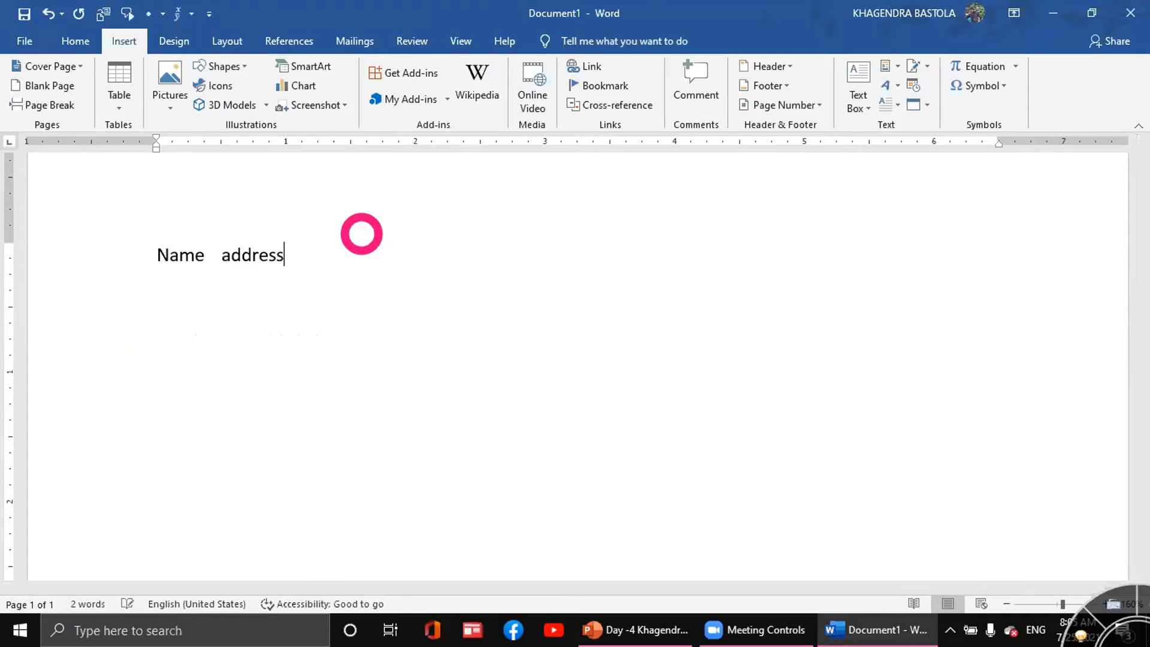
pyautogui.write(' class')
pyautogui.press('Tab')
pyautogui.write('roll')
pyautogui.press('Return')
# Enter a tab-separated record on the second line with the student's name and address, class 9 and roll 12.
pyautogui.write('Ran')
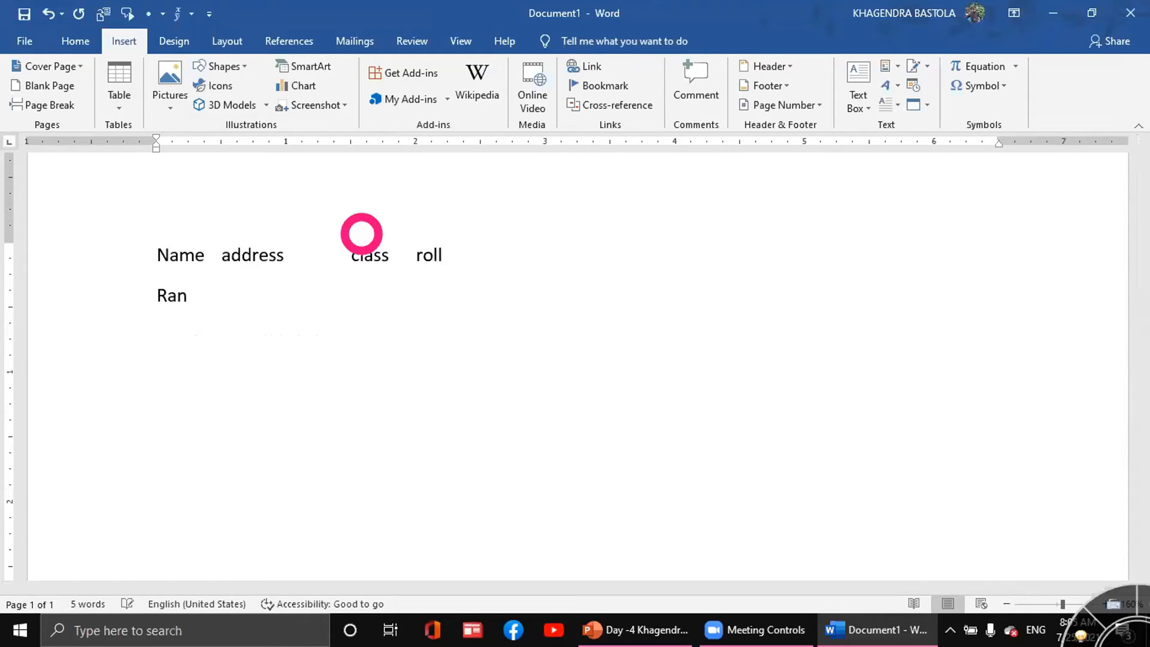
pyautogui.press('BackSpace')
pyautogui.write('m rai')
pyautogui.press('Tab')
pyautogui.write('damk')
pyautogui.press('Tab')
pyautogui.write('9')
pyautogui.press('Tab')
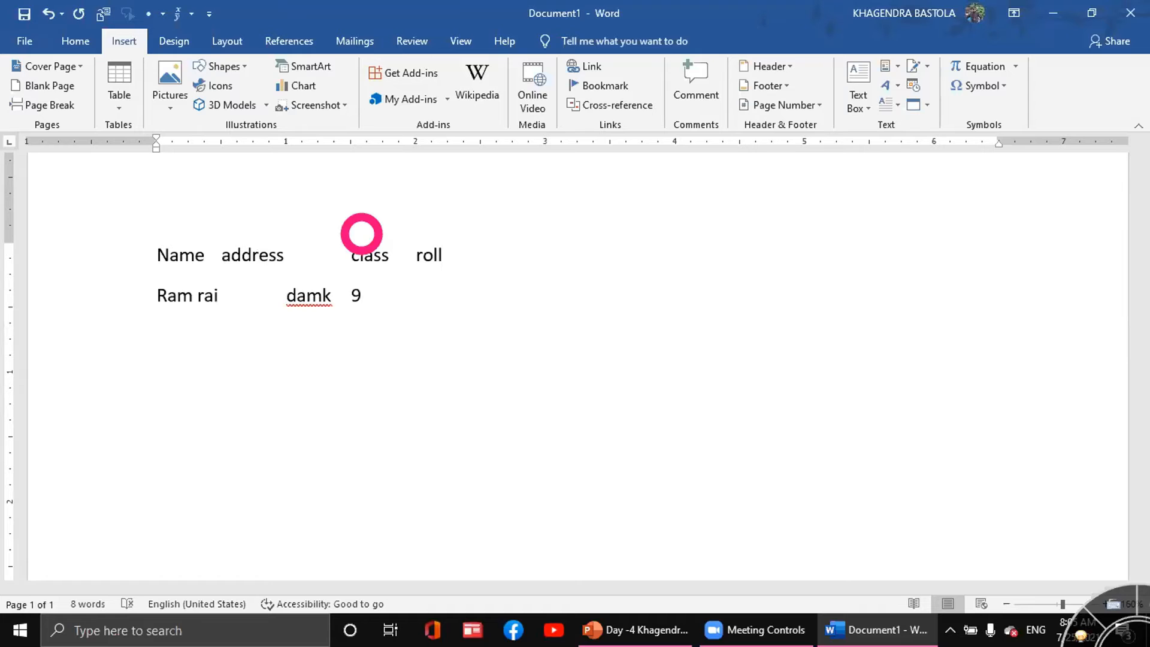
pyautogui.write('12')
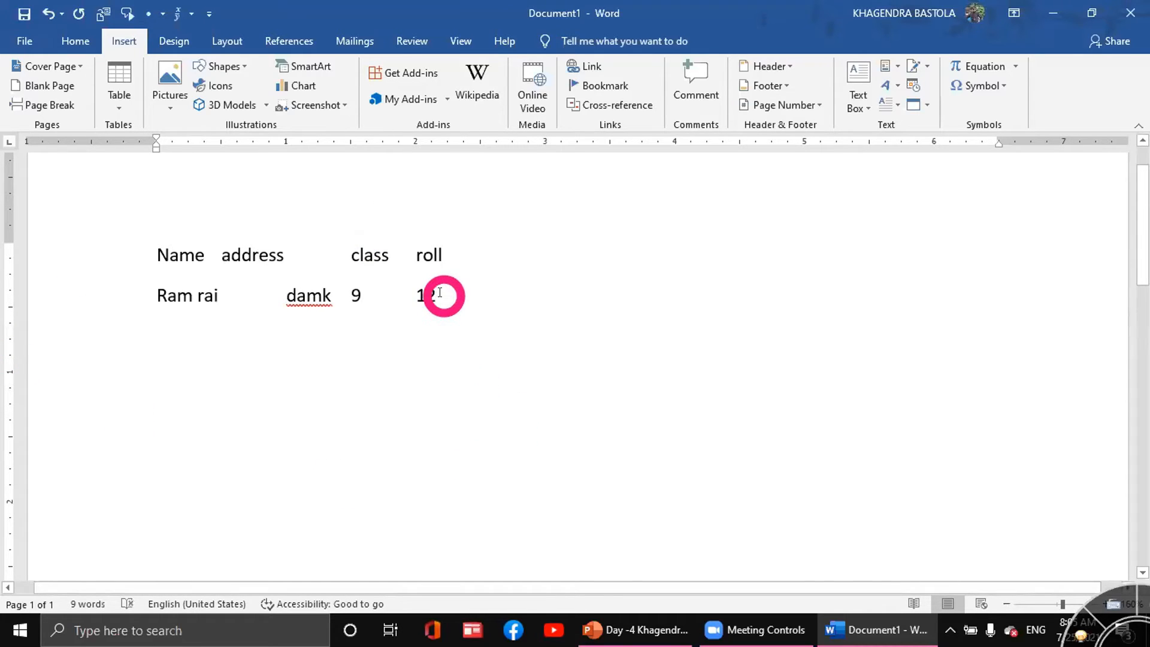
# Convert the two typed lines to a table with 4 columns, automatic fixed column width and text separated at tabs.
pyautogui.moveTo(438, 292); pyautogui.dragTo(149, 264)
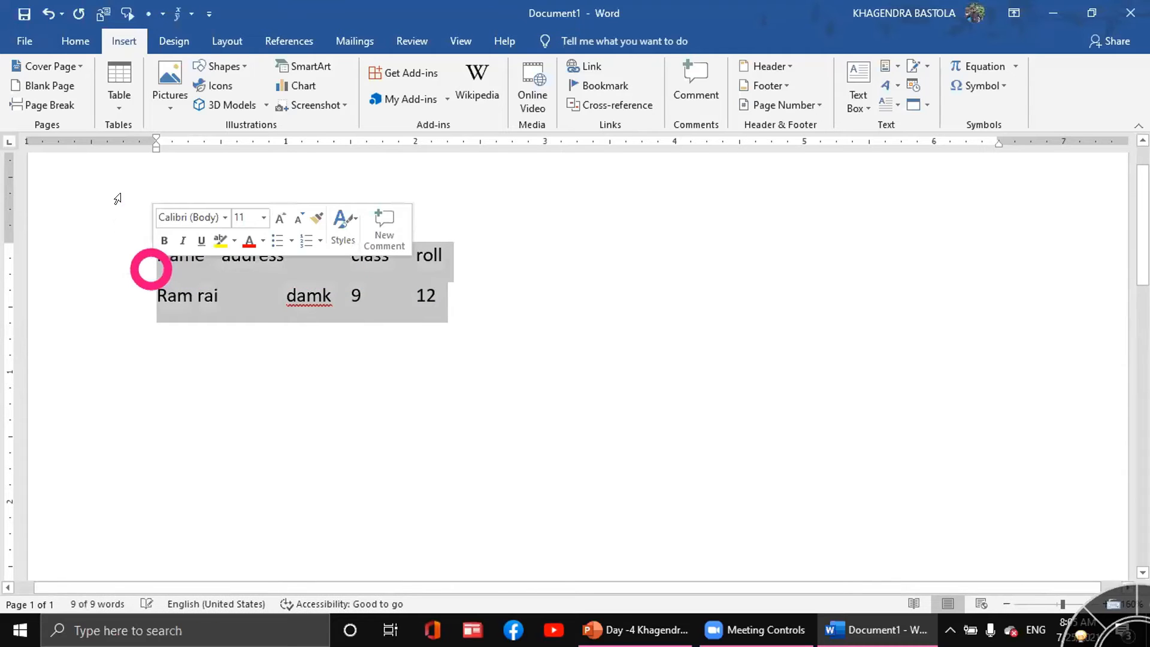
pyautogui.click(122, 109)
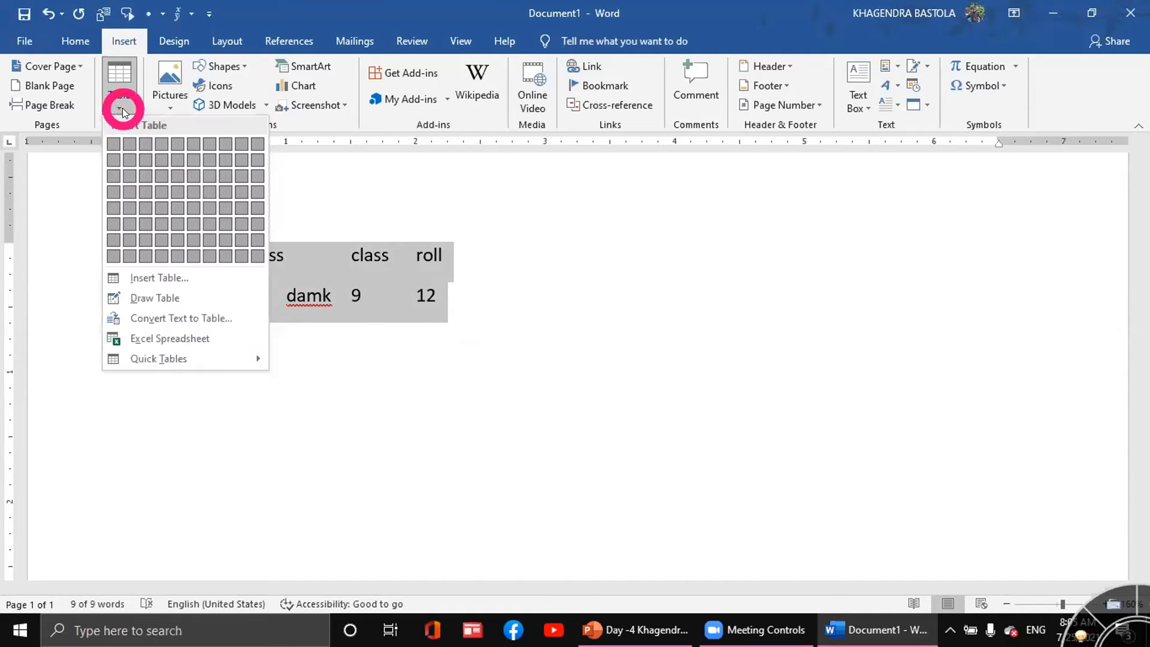
pyautogui.click(205, 316)
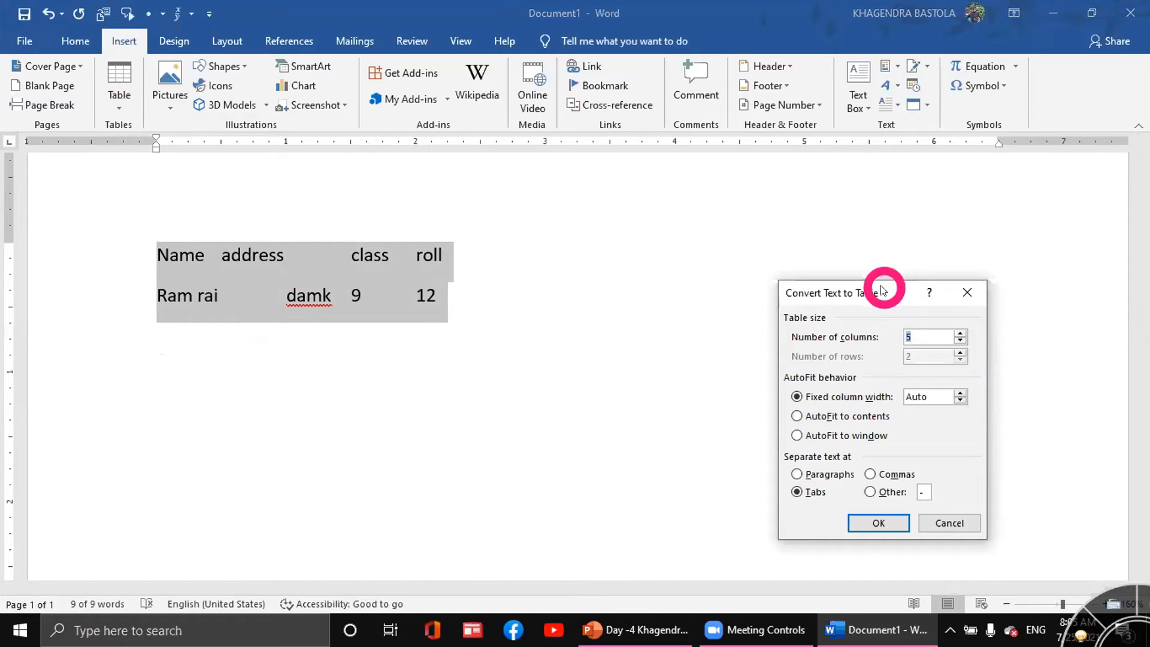
pyautogui.moveTo(880, 290); pyautogui.dragTo(770, 197)
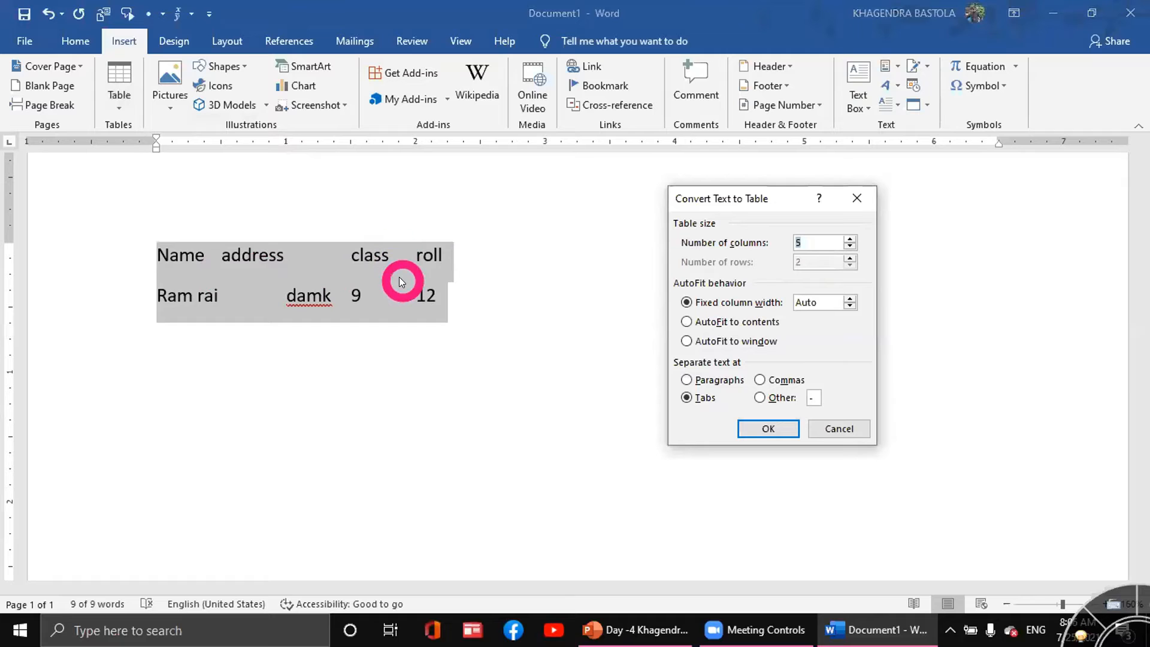
pyautogui.click(850, 247)
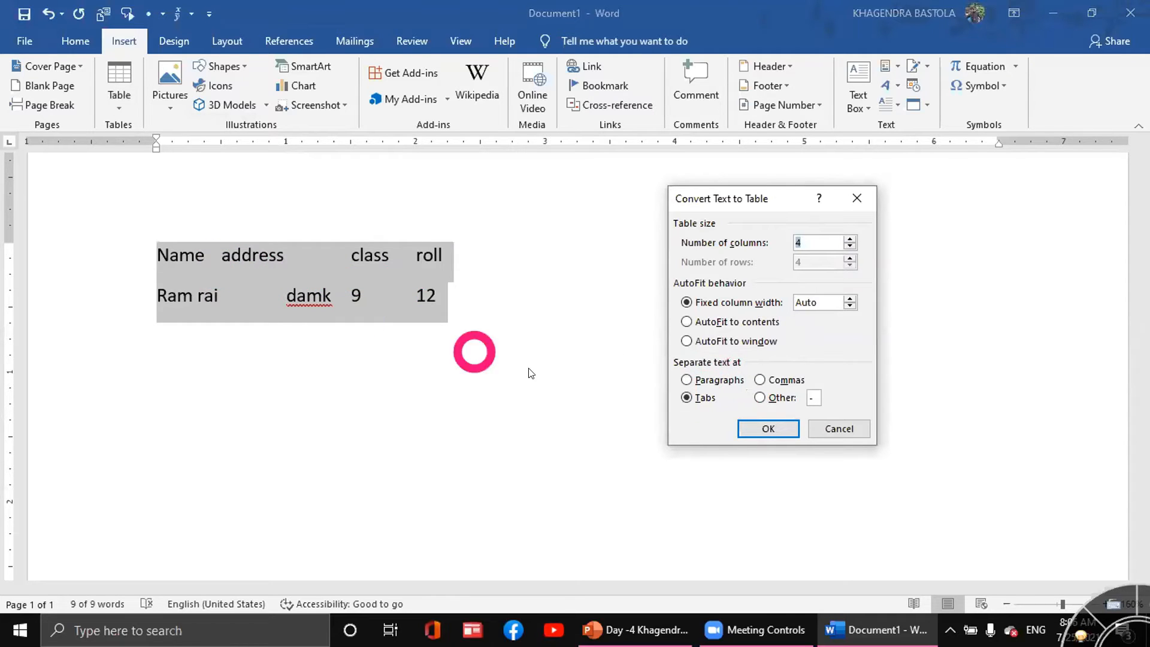
pyautogui.click(769, 427)
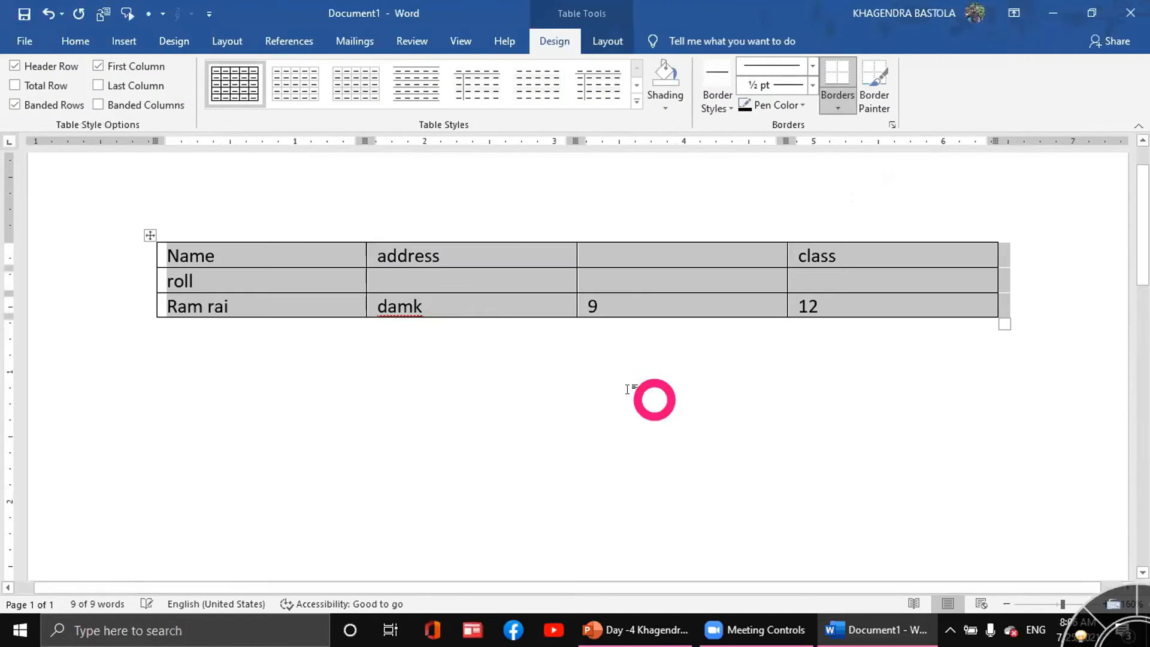
# Undo the conversion of the typed lines to a table.
pyautogui.click(622, 391)
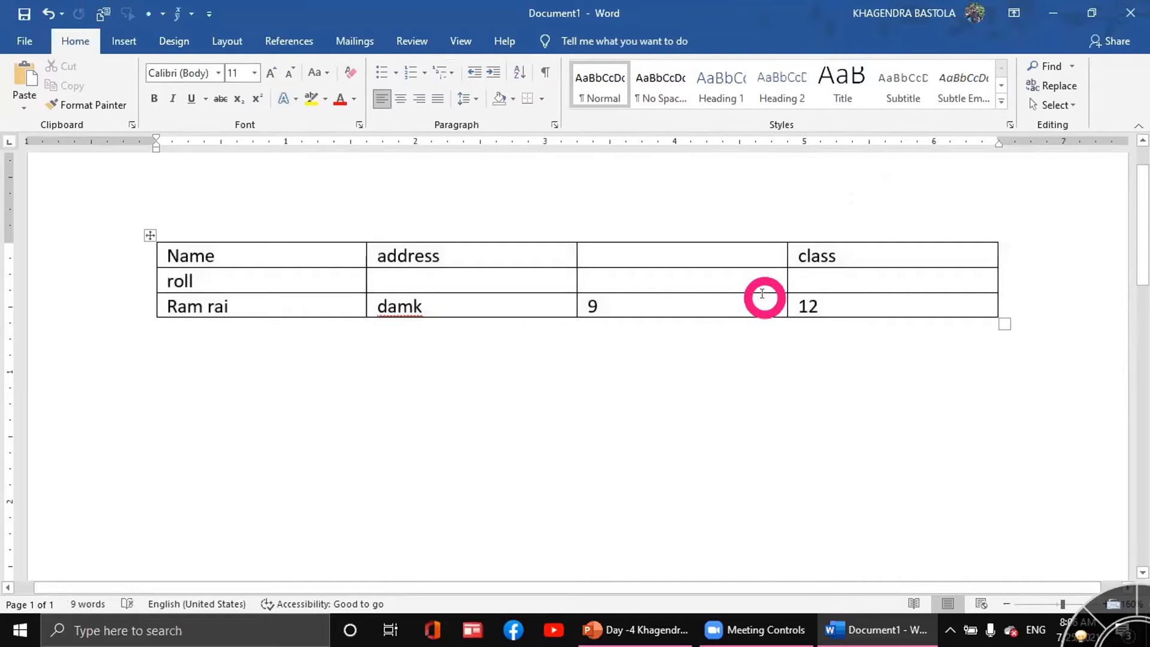
pyautogui.write('ll')
pyautogui.click(638, 249)
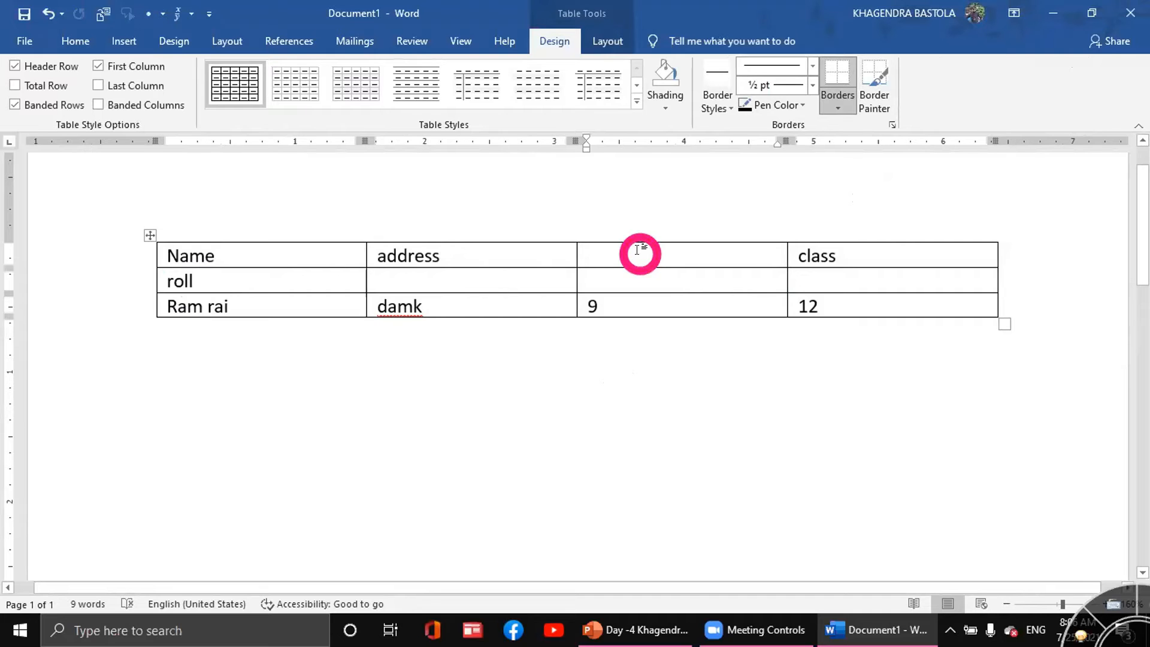
pyautogui.hotkey('ctrl', 'z')
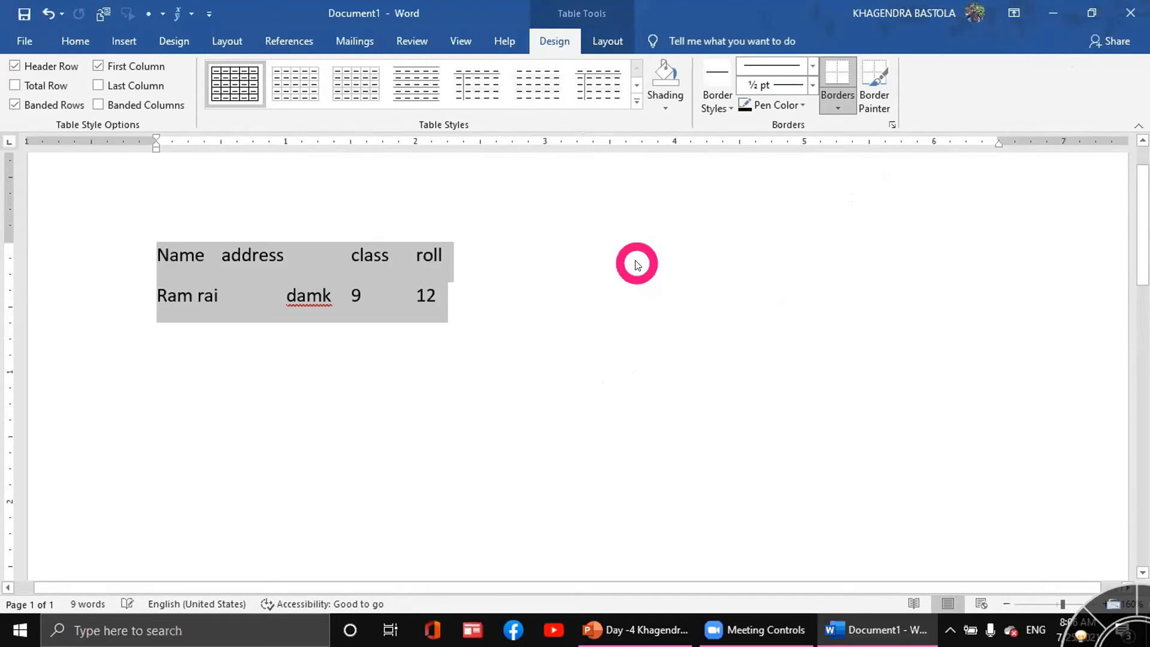
# Remove the extra tab between address and class in the heading line.
pyautogui.click(398, 277)
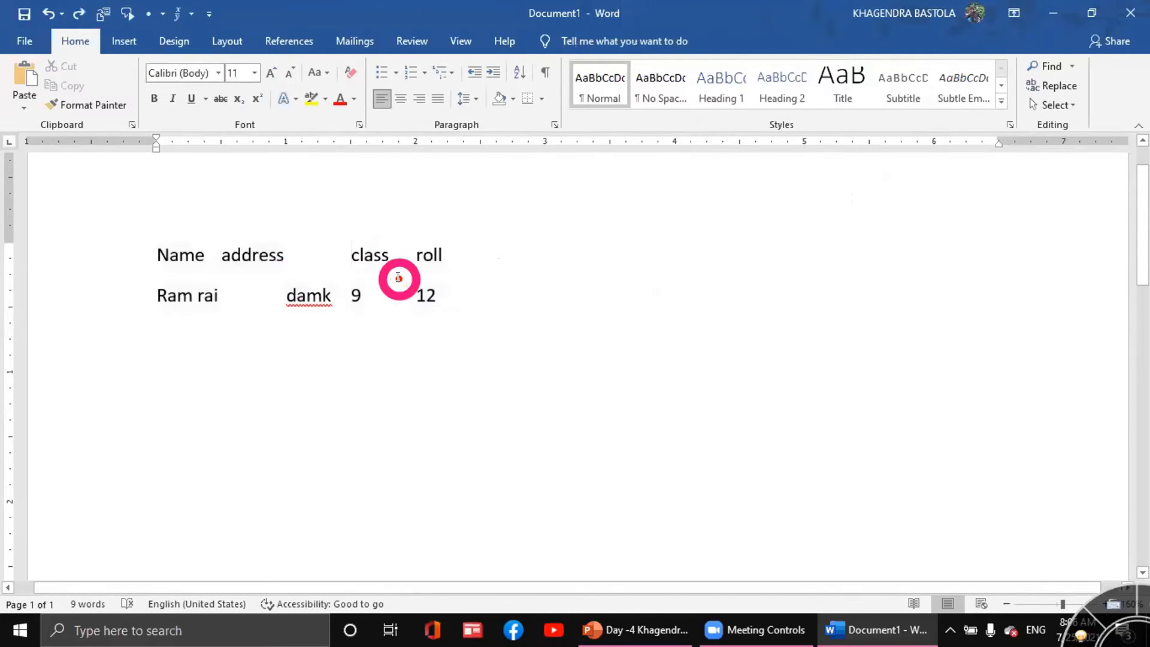
pyautogui.press('BackSpace')
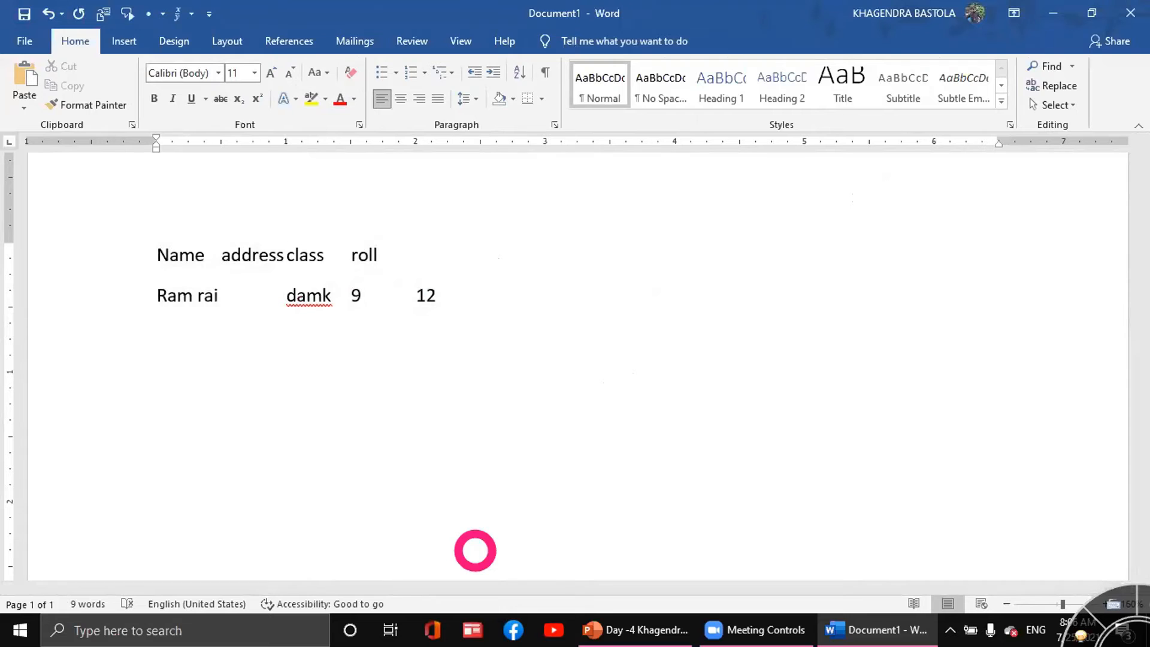
pyautogui.press('Tab')
pyautogui.press('BackSpace')
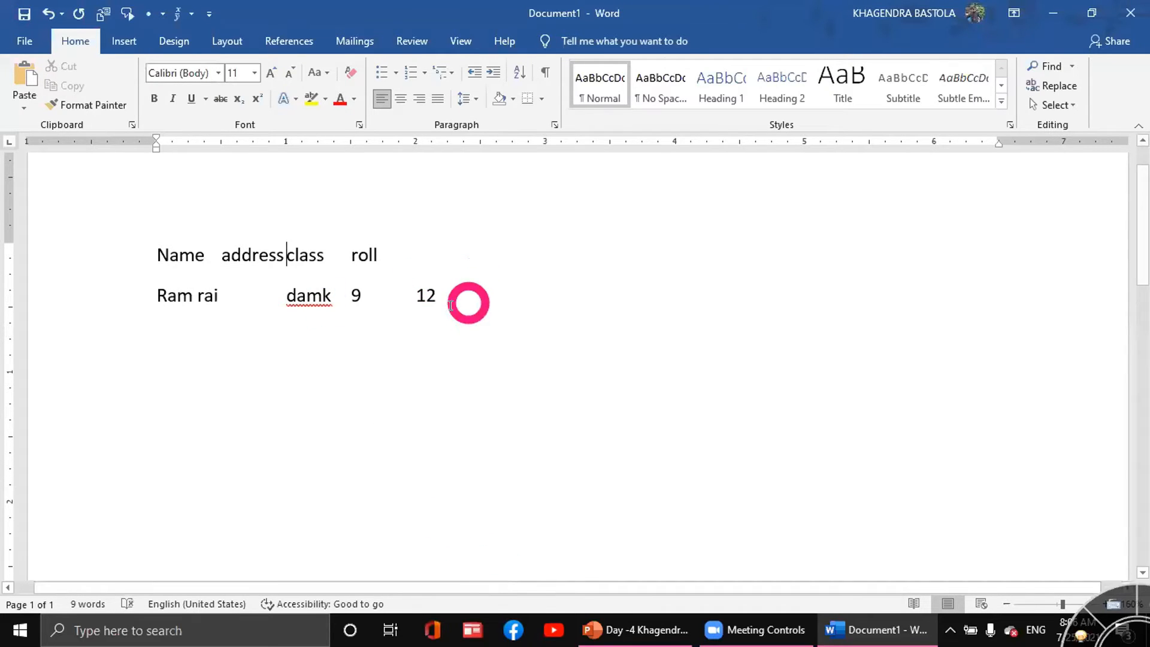
# Delete the tab before the 9 in the second line and put it back.
pyautogui.click(425, 295)
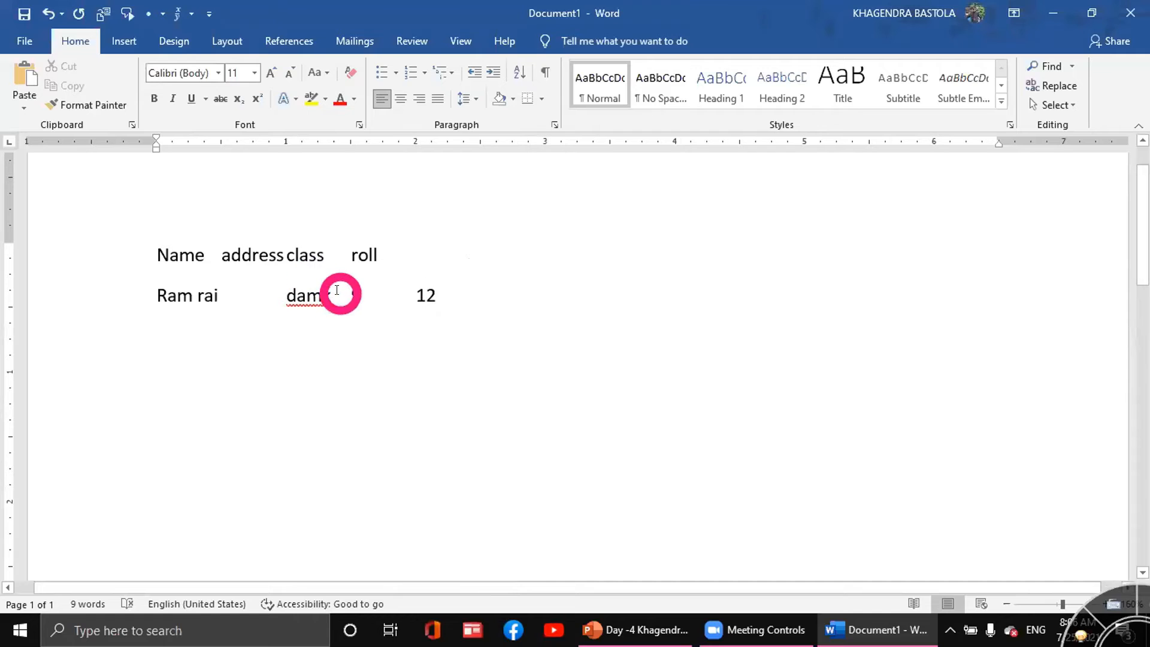
pyautogui.click(347, 293)
pyautogui.press('BackSpace')
pyautogui.press('Tab')
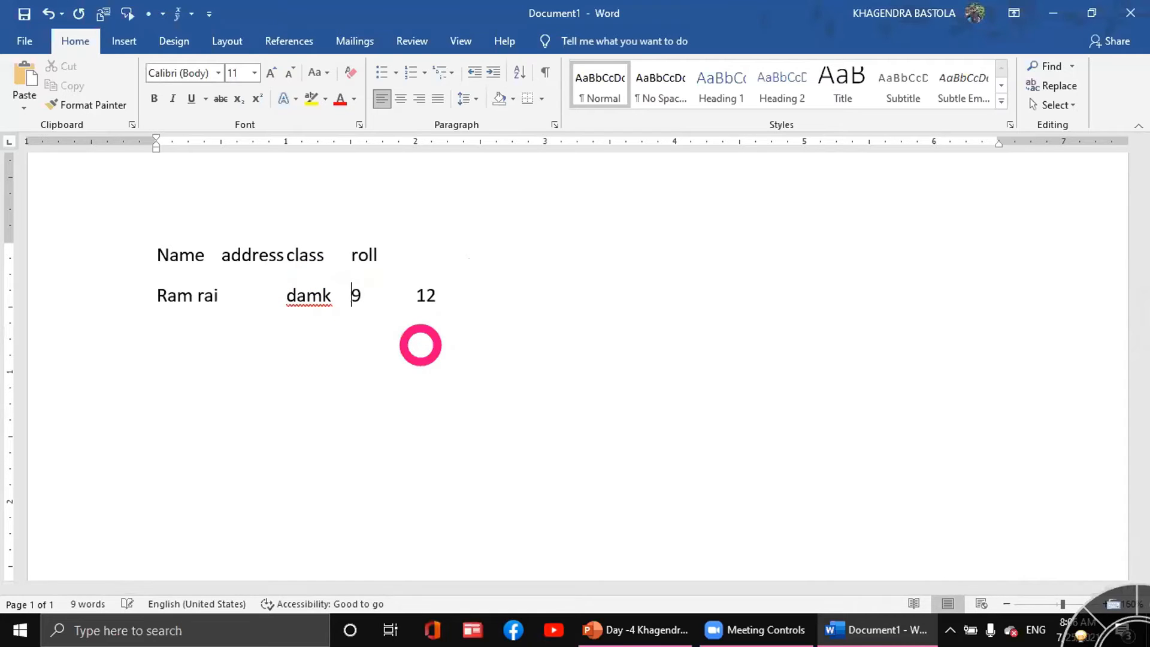
pyautogui.press('Delete')
pyautogui.press('Tab')
# Convert the two typed lines to a 4-column table with automatic fixed column width, separating the text at tabs.
pyautogui.moveTo(456, 299); pyautogui.dragTo(146, 254)
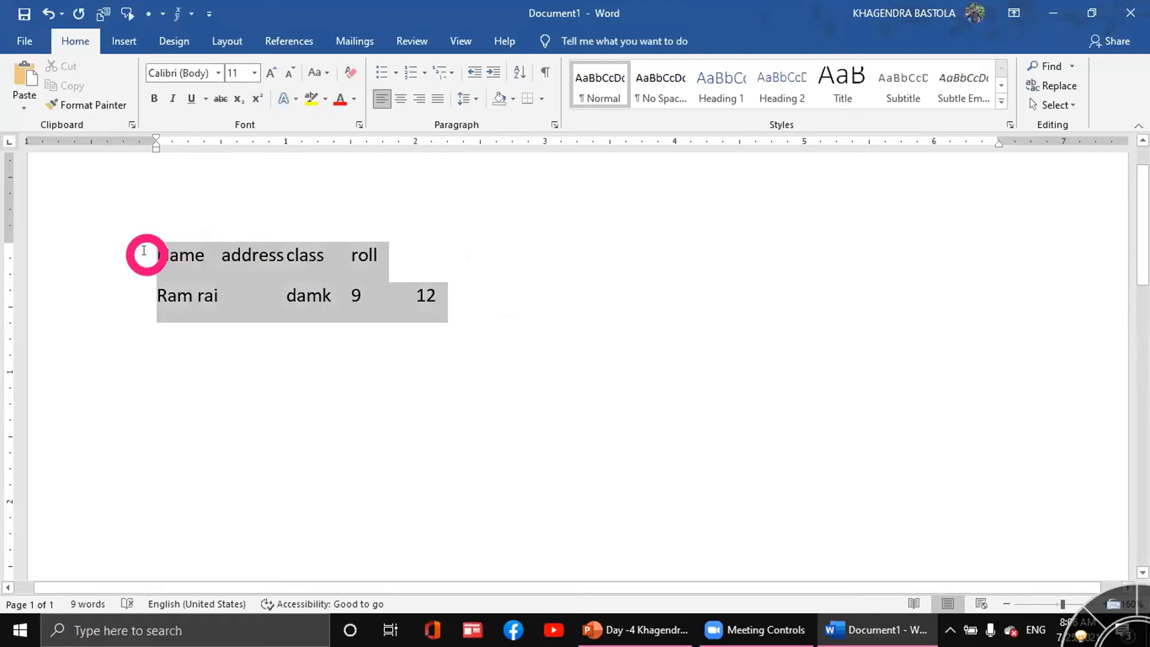
pyautogui.click(127, 42)
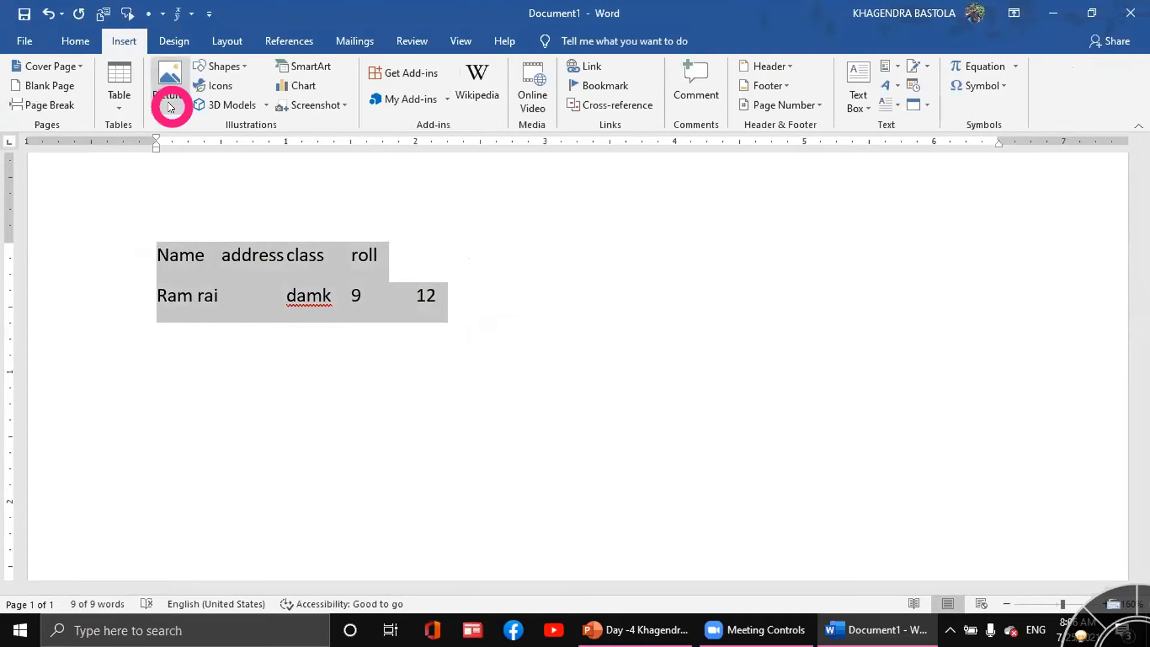
pyautogui.click(114, 111)
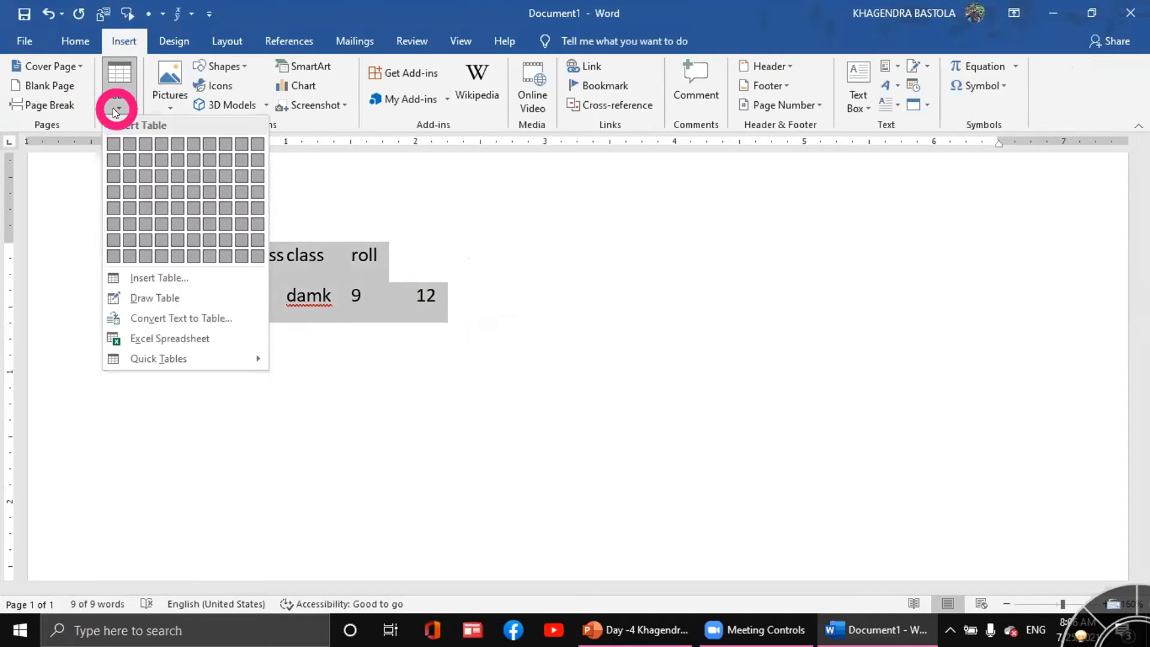
pyautogui.click(193, 320)
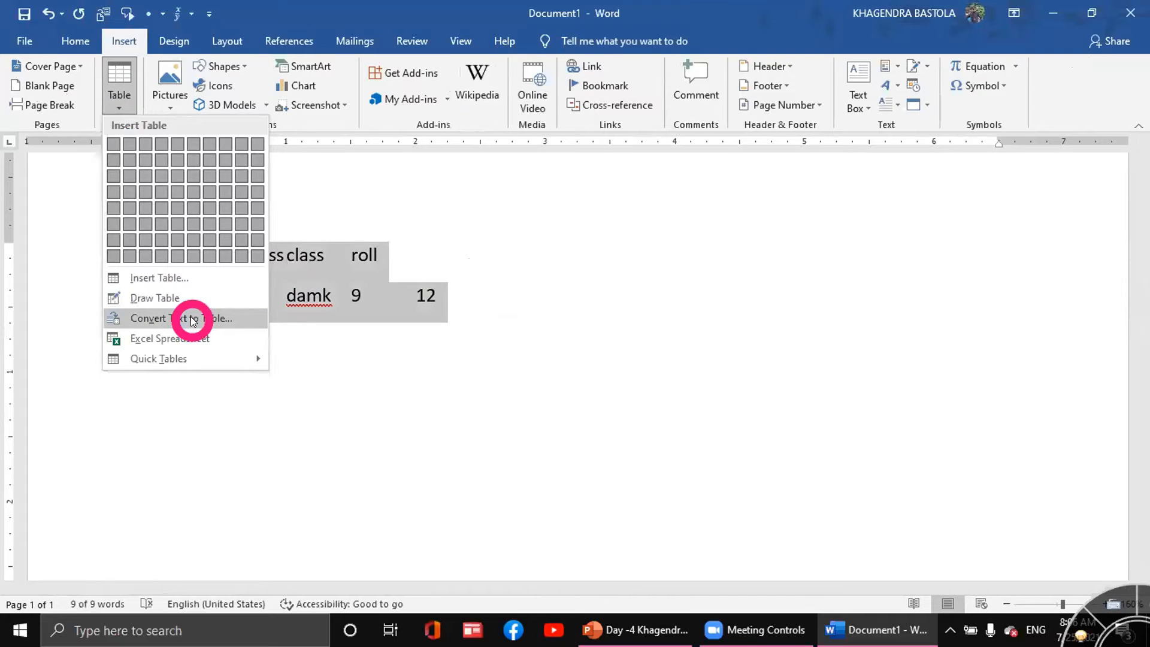
pyautogui.click(192, 320)
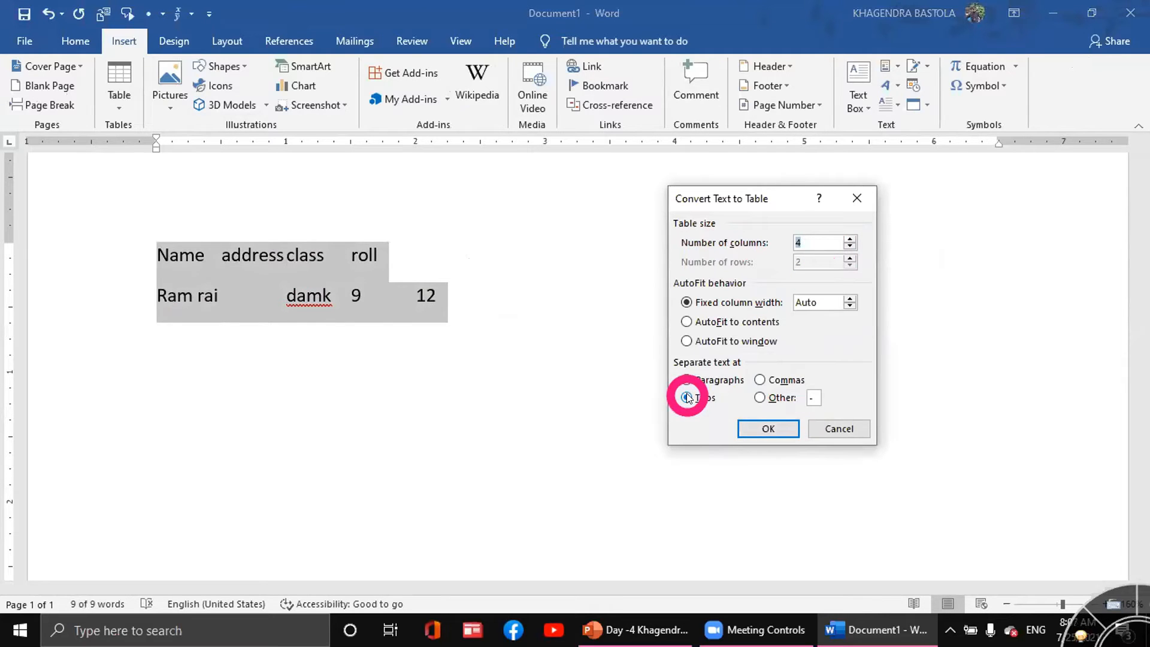
pyautogui.click(776, 429)
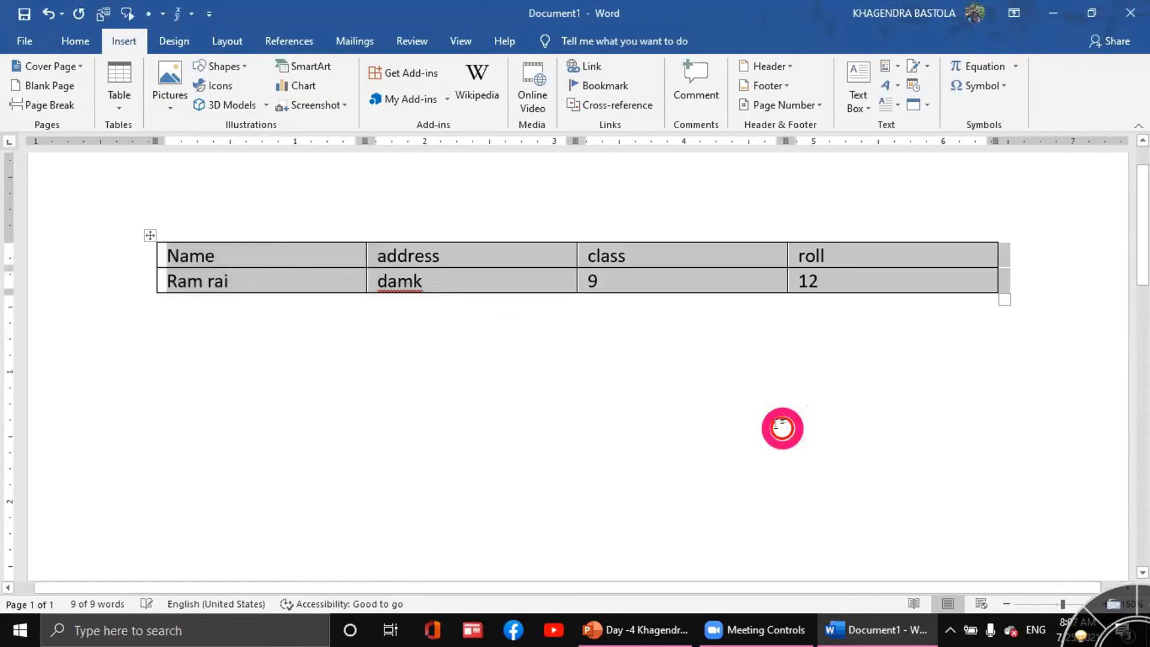
pyautogui.click(637, 405)
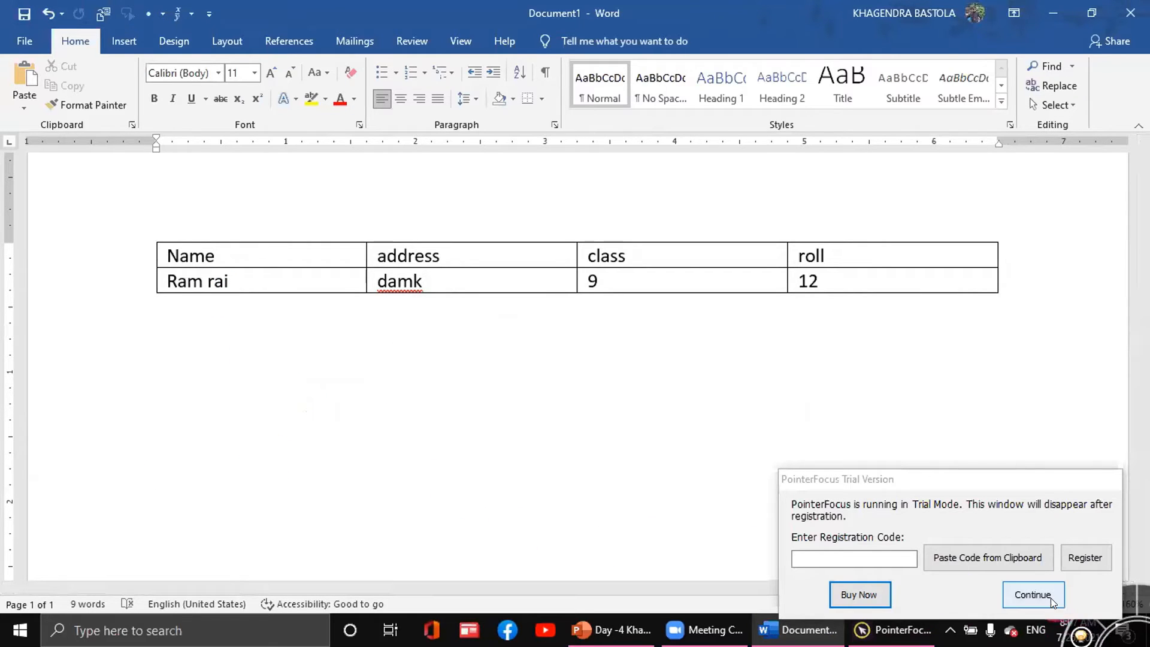
pyautogui.click(1032, 595)
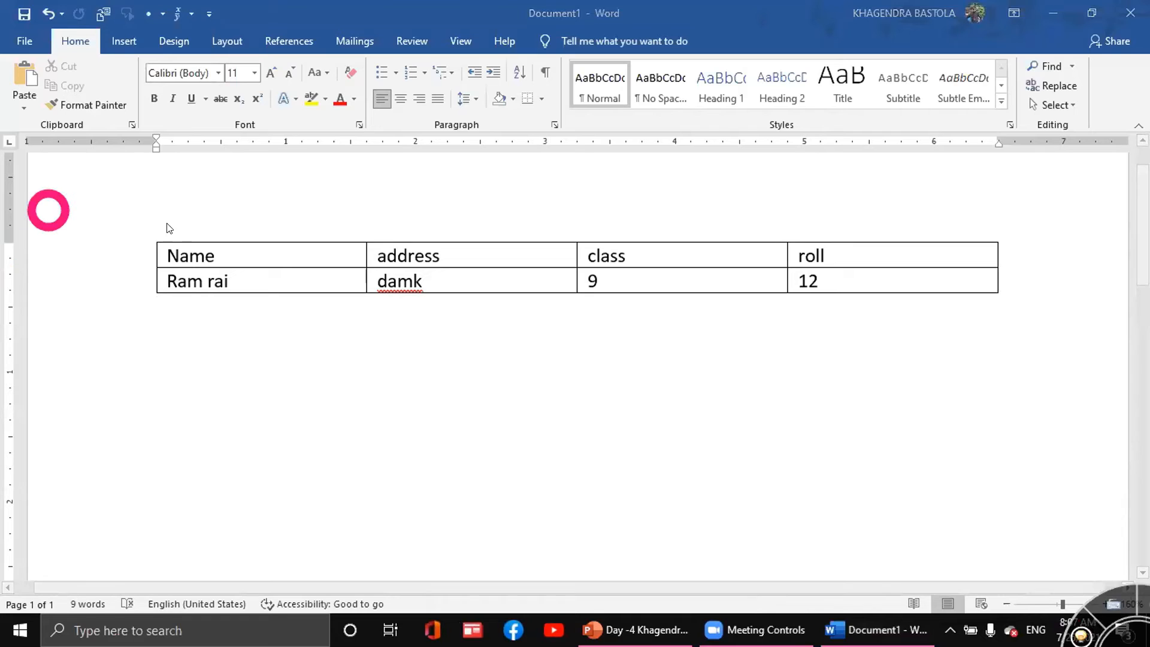
# Clear the contents of the four-column table and delete the whole table from the document.
pyautogui.click(155, 234)
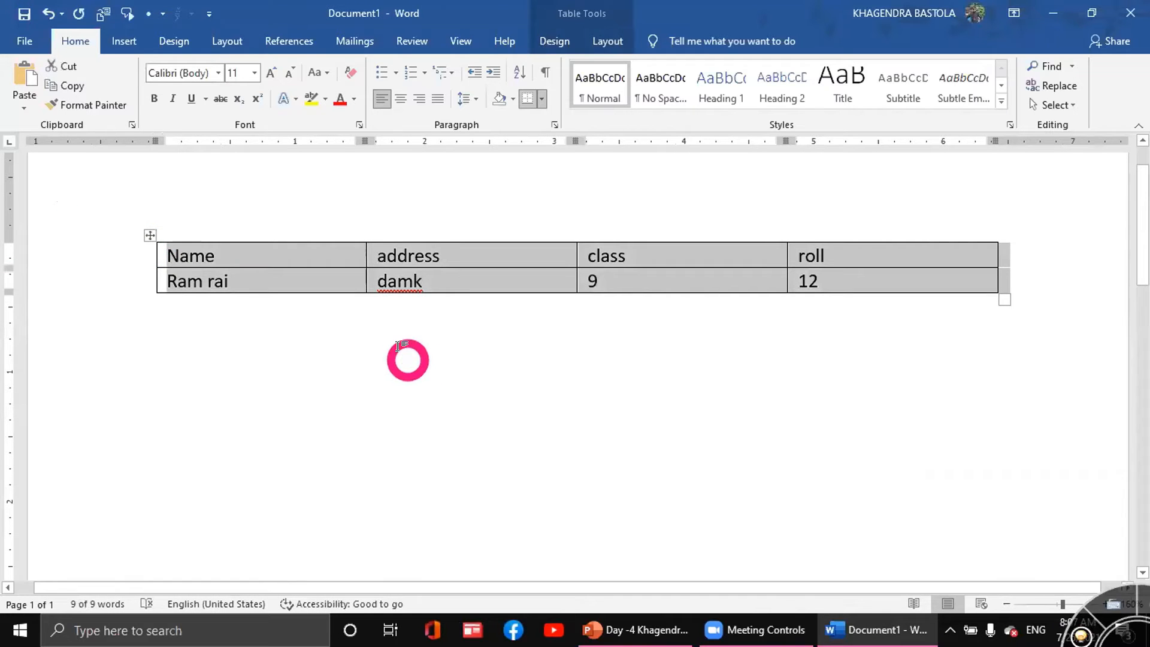
pyautogui.press('Delete')
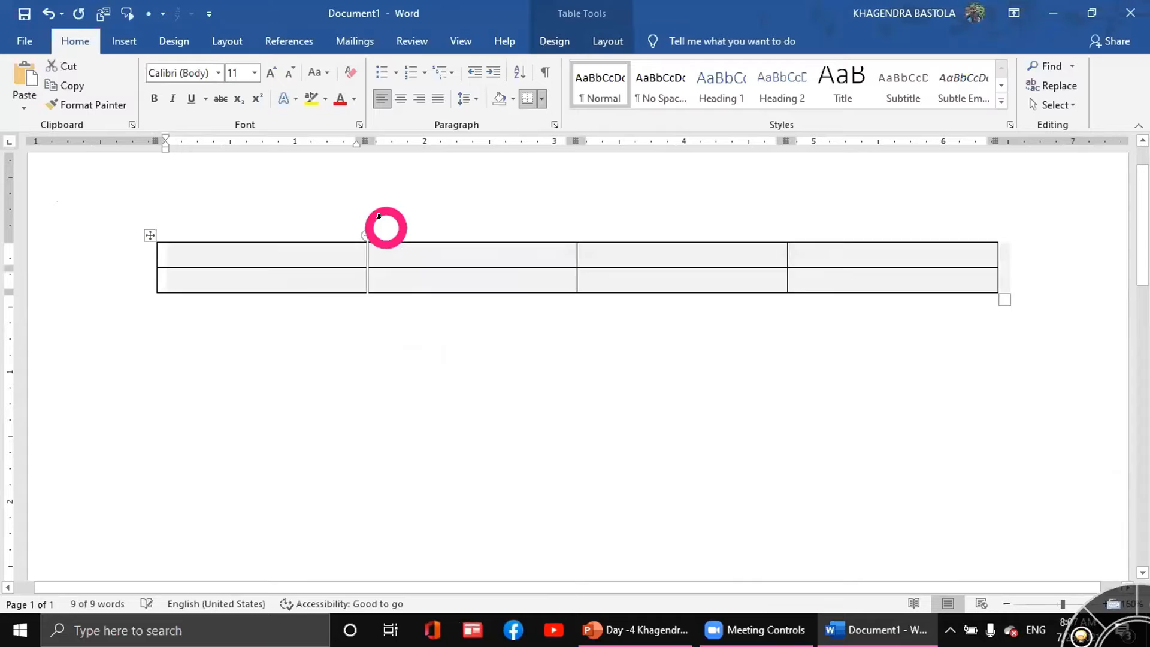
pyautogui.click(146, 237)
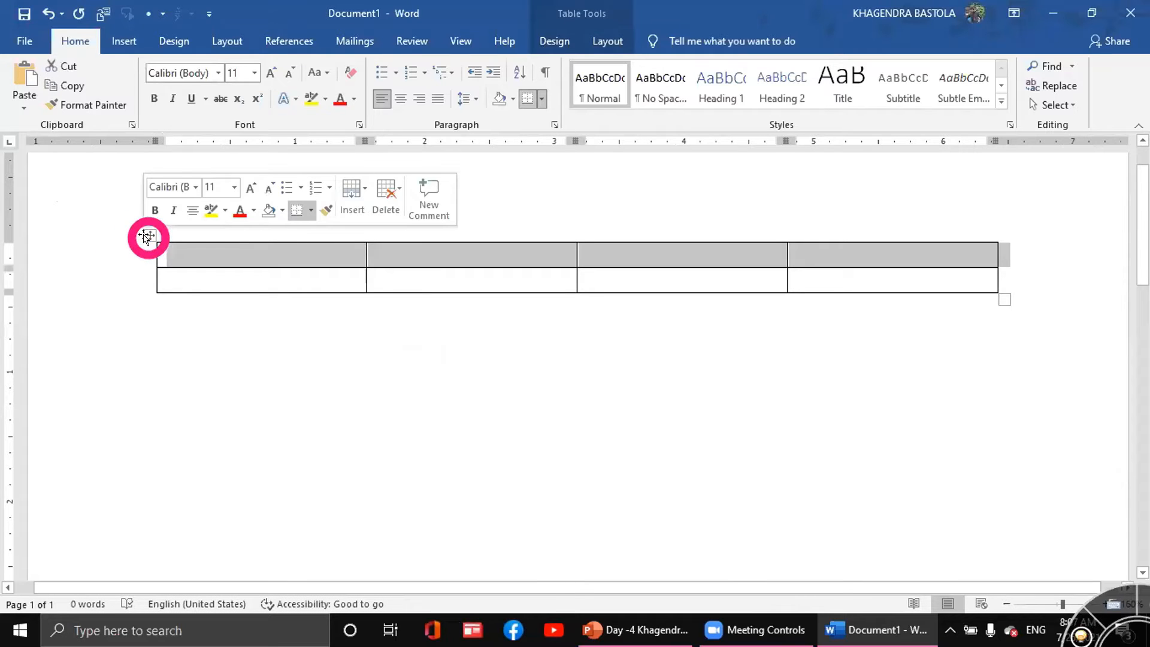
pyautogui.hotkey('ctrl', 'a')
pyautogui.press('Delete')
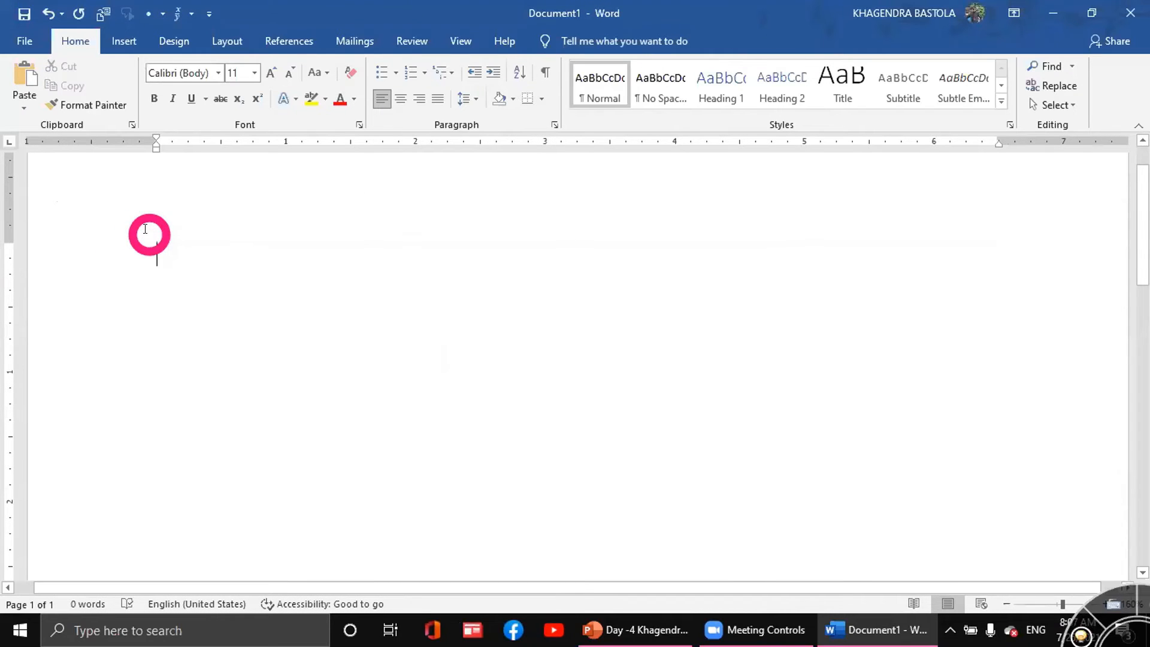
# Enter one line of seven first names separated by commas.
pyautogui.write('Ram,')
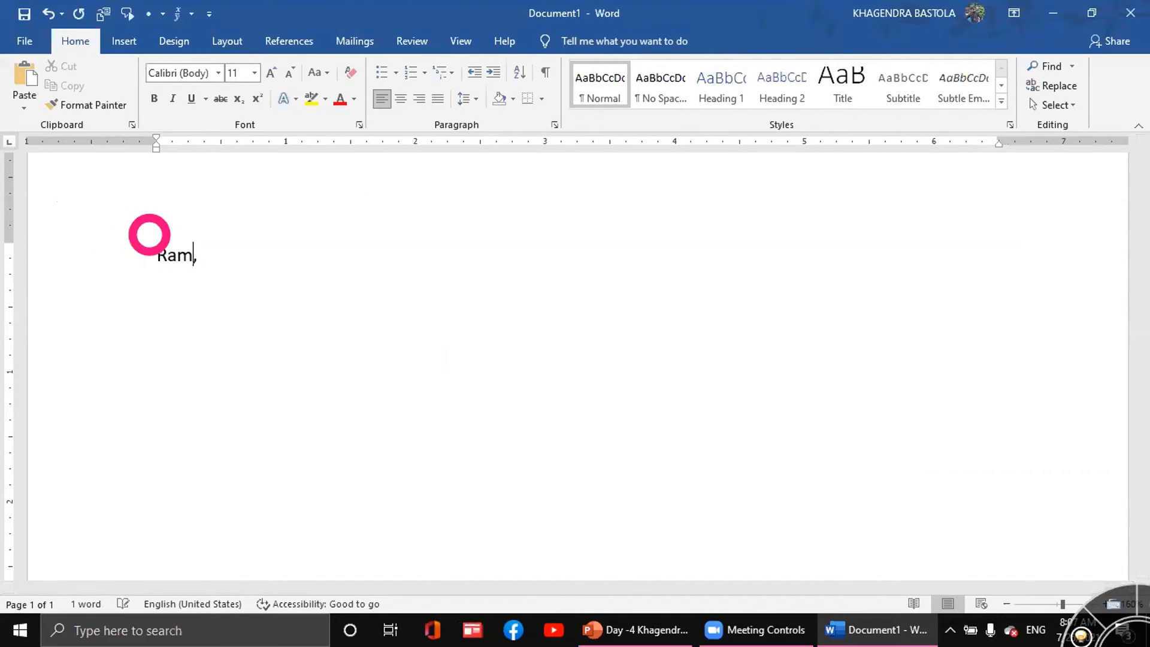
pyautogui.write(' shyam, hari, rita, sita, gita ')
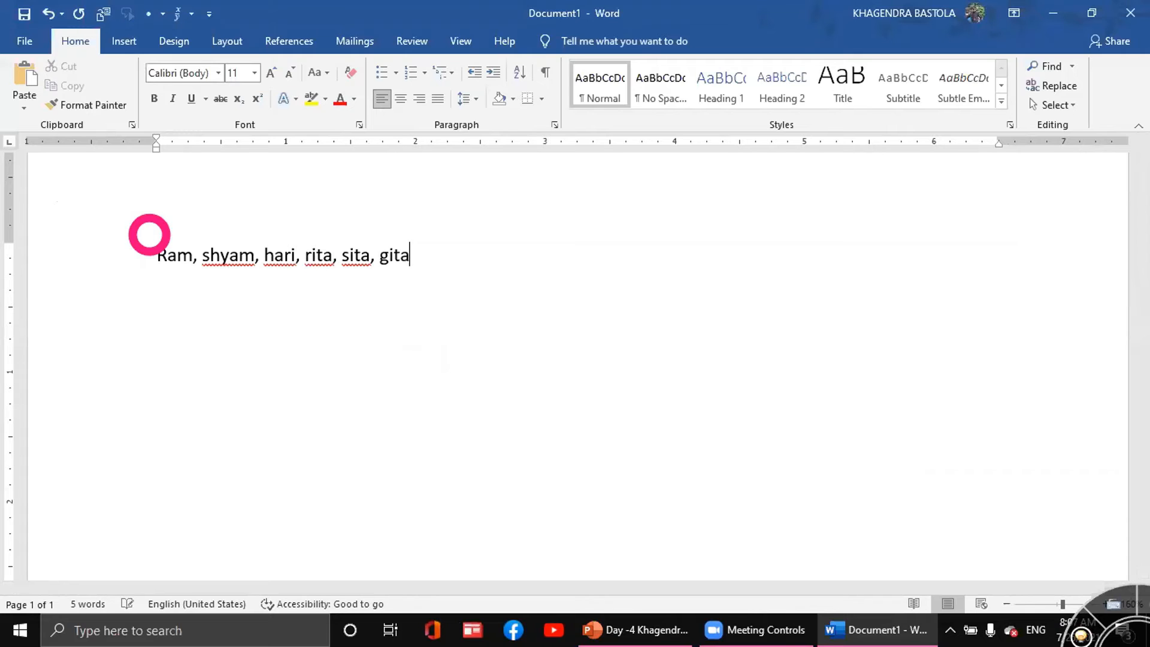
pyautogui.write(', laxmi')
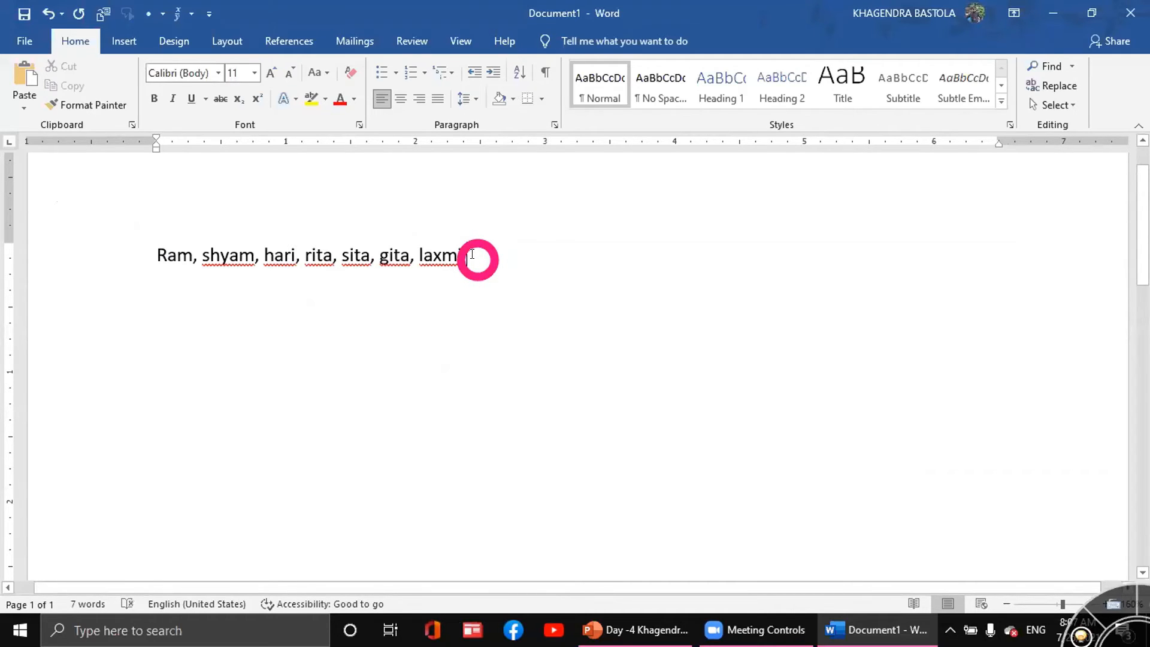
# Convert the line of names to a 7-column table with automatic fixed column width, separating the text at commas.
pyautogui.moveTo(465, 257); pyautogui.dragTo(159, 254)
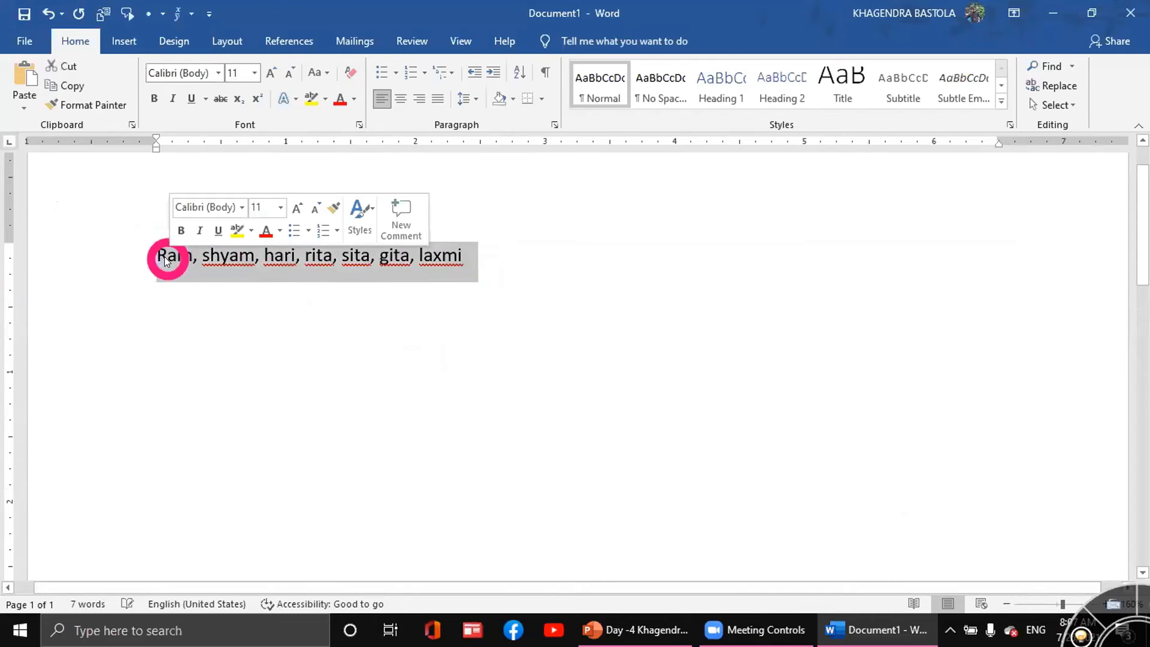
pyautogui.click(128, 42)
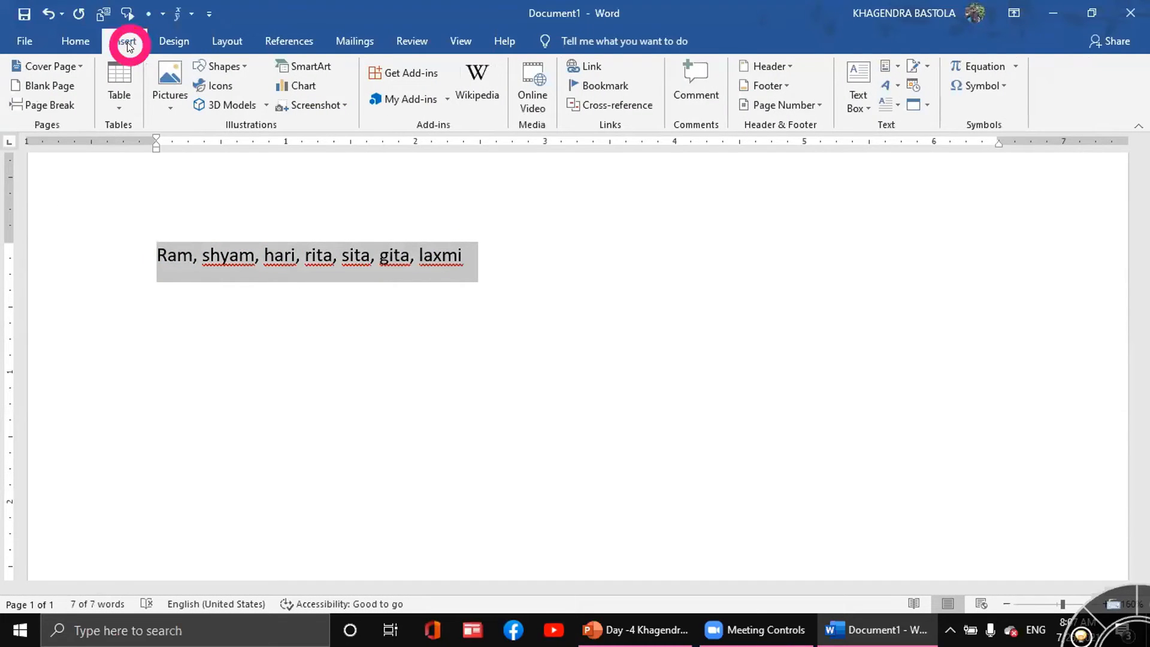
pyautogui.click(121, 112)
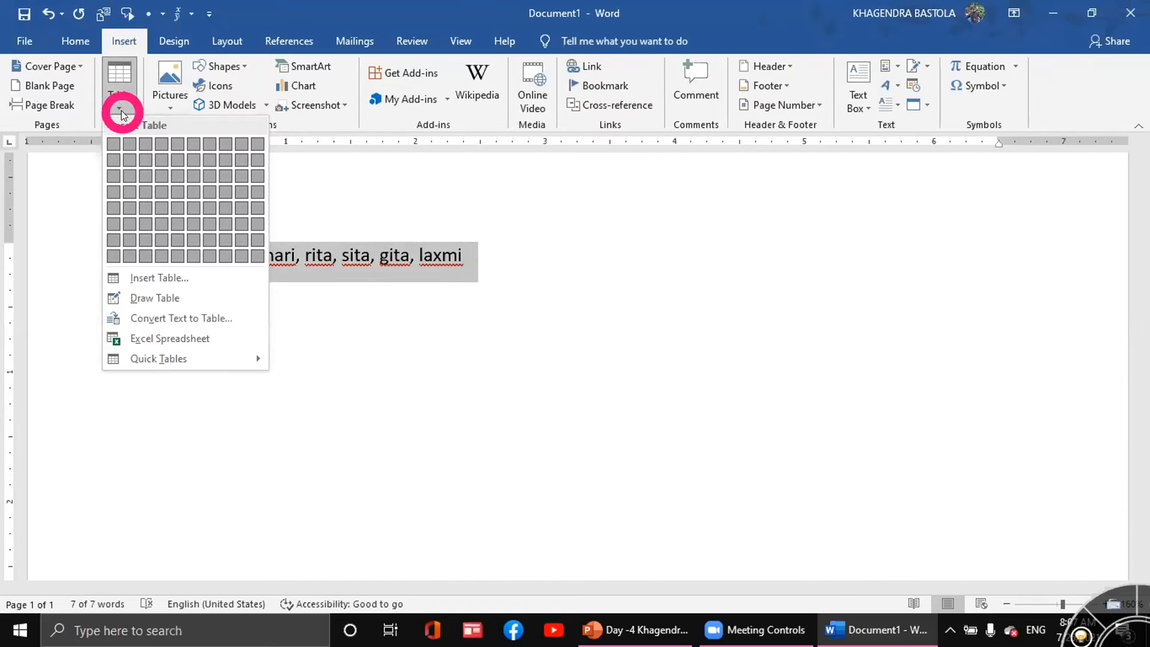
pyautogui.click(220, 319)
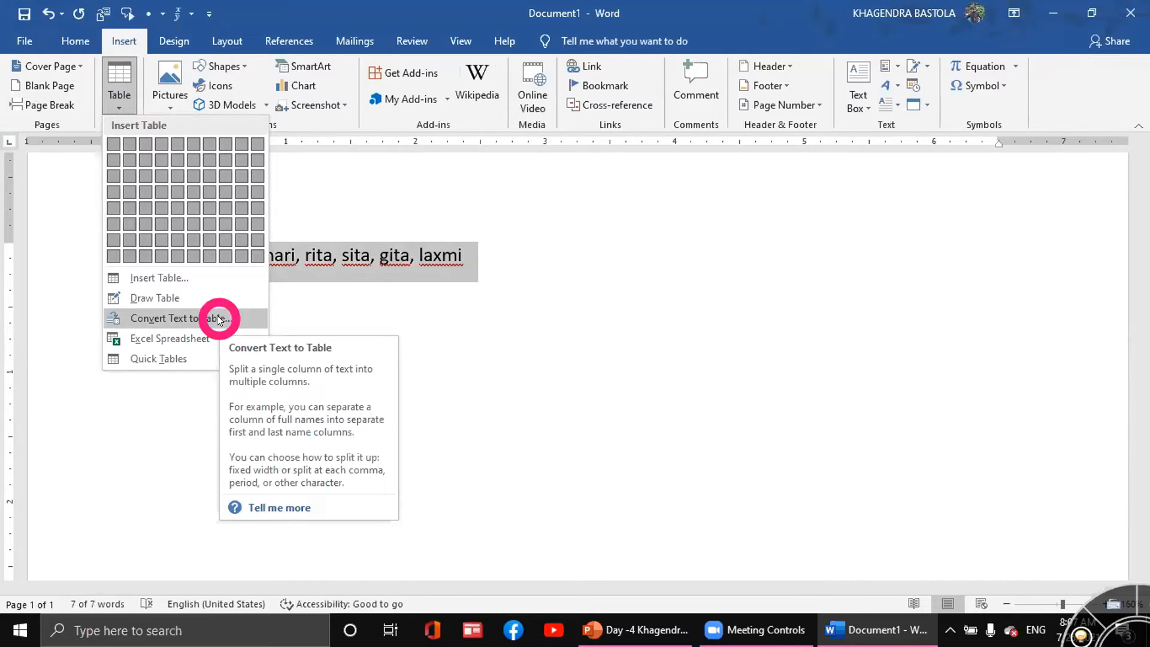
pyautogui.click(218, 319)
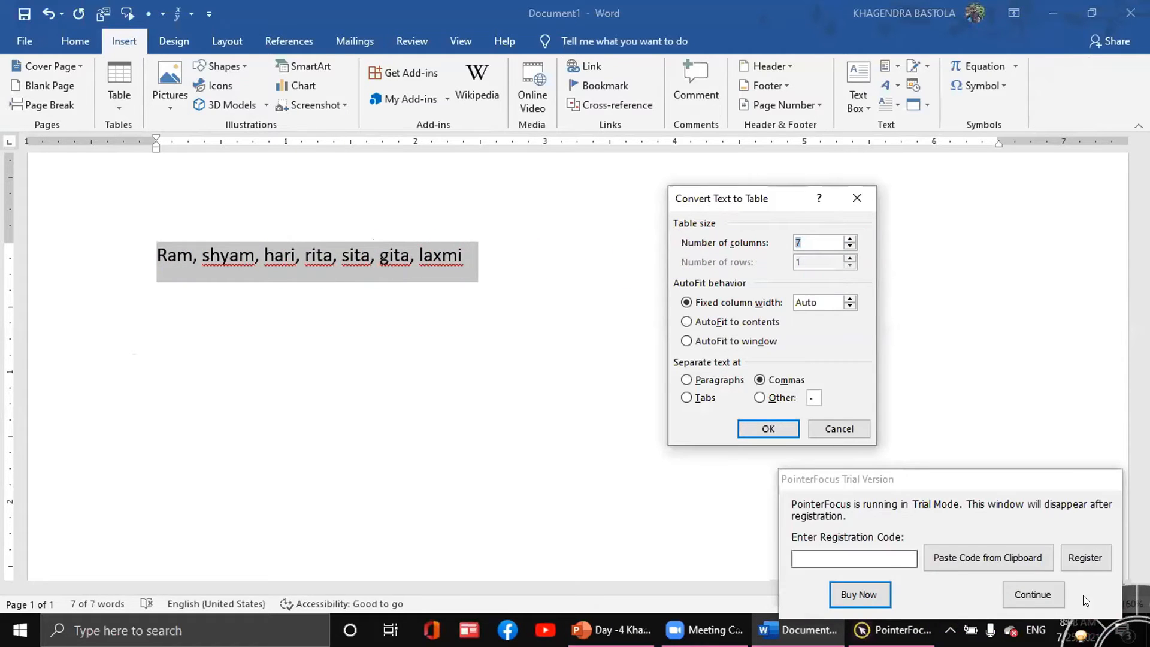
pyautogui.click(1032, 593)
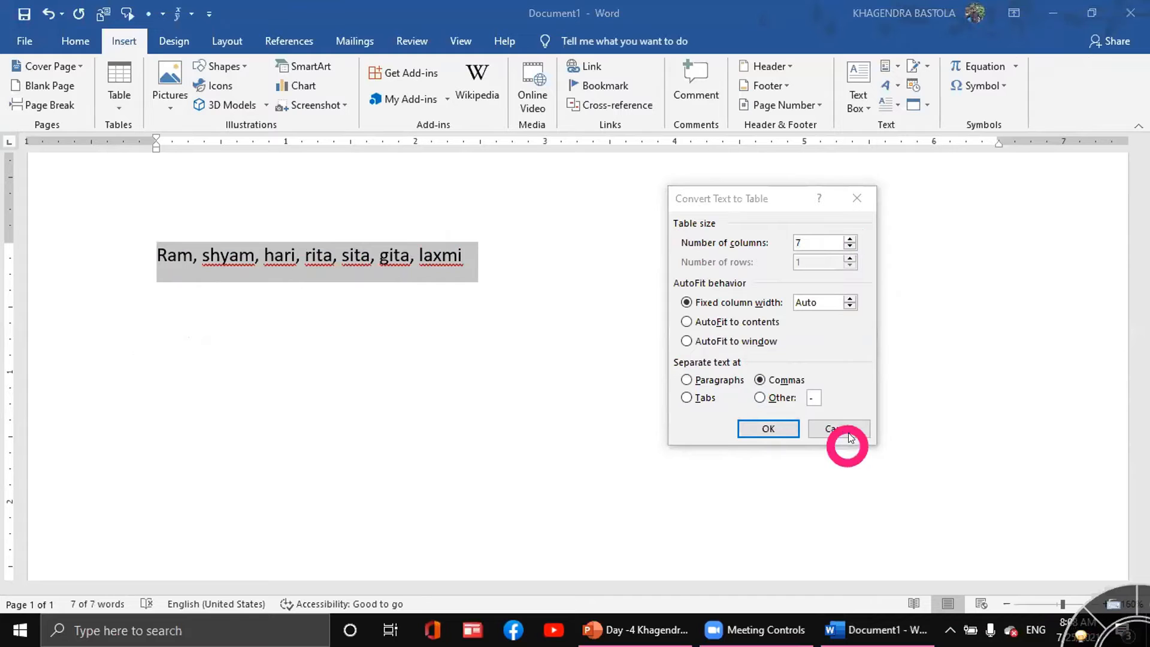
pyautogui.click(774, 427)
pyautogui.click(559, 411)
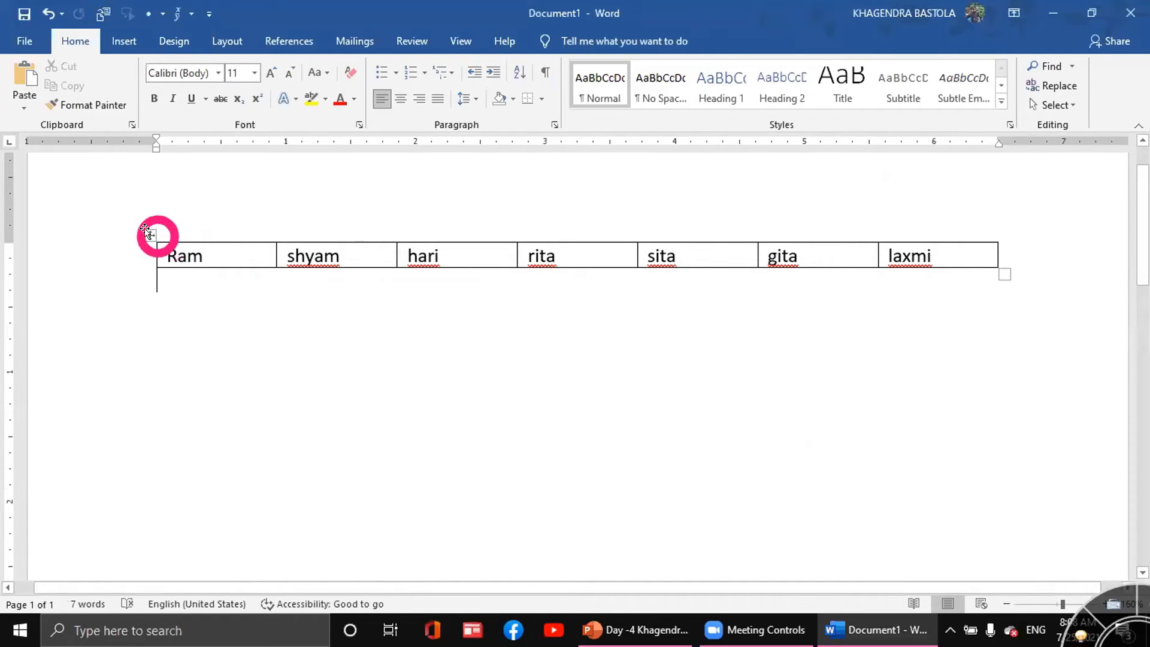
# Delete the seven-column table and insert an embedded Excel spreadsheet in the empty document.
pyautogui.click(146, 233)
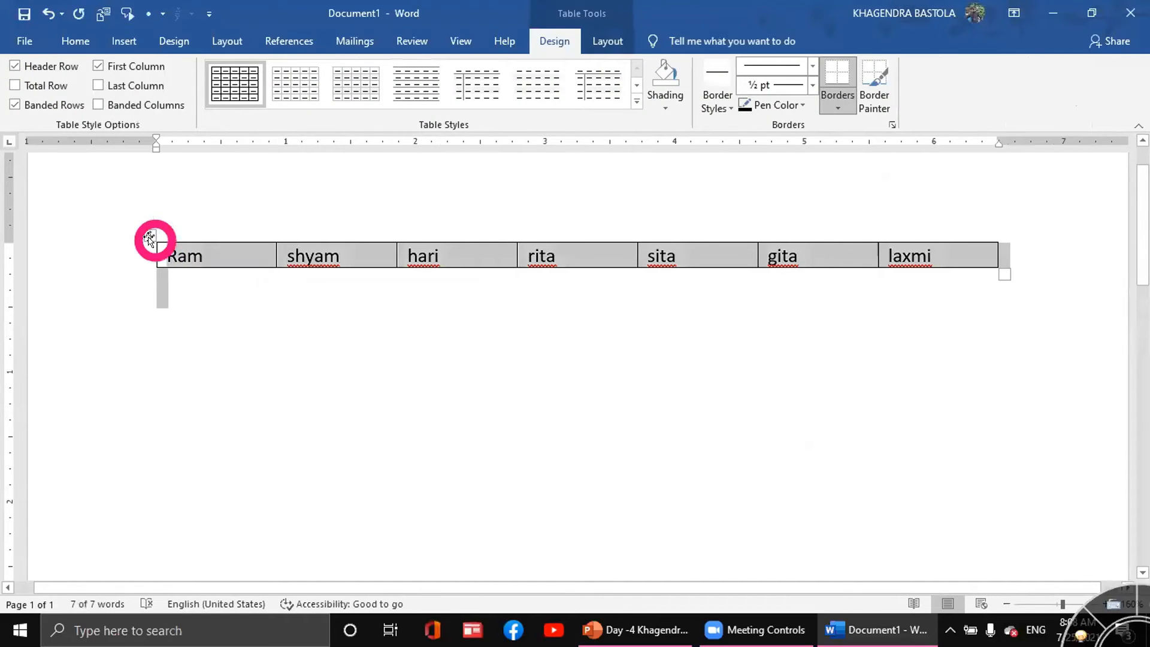
pyautogui.press('BackSpace')
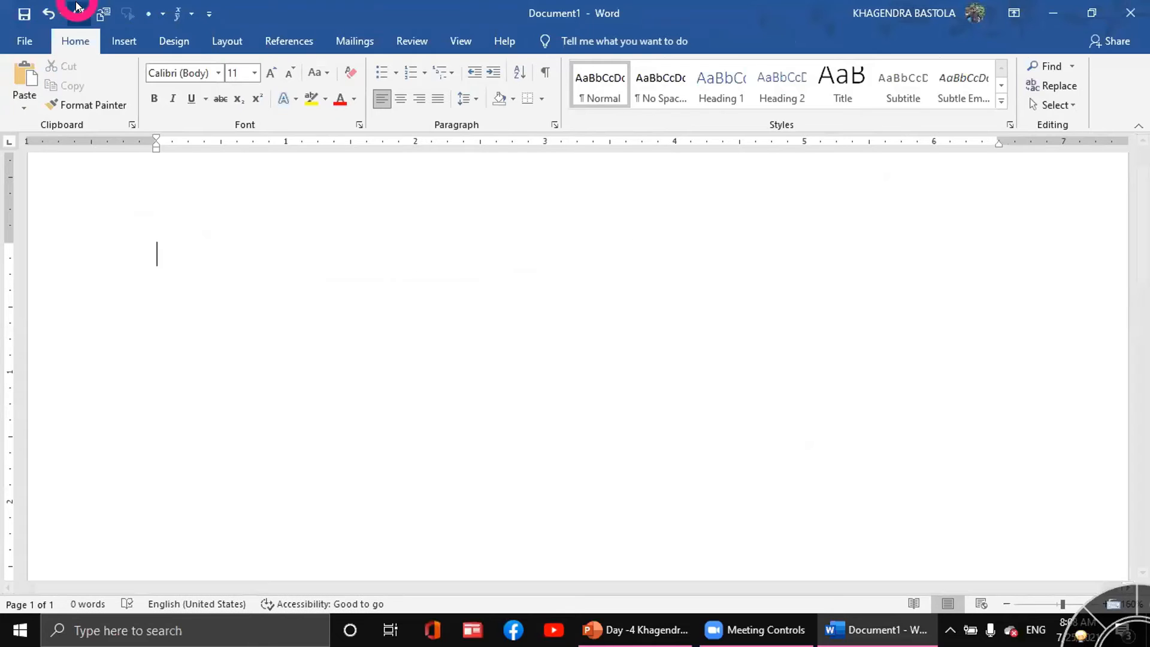
pyautogui.click(114, 41)
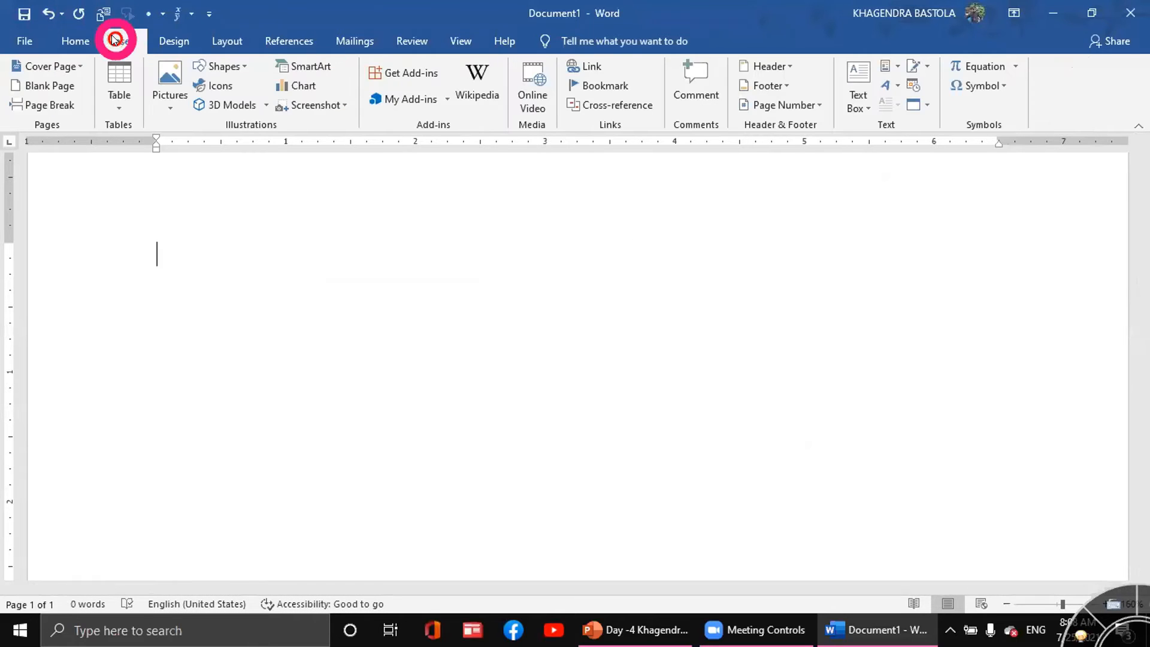
pyautogui.click(122, 97)
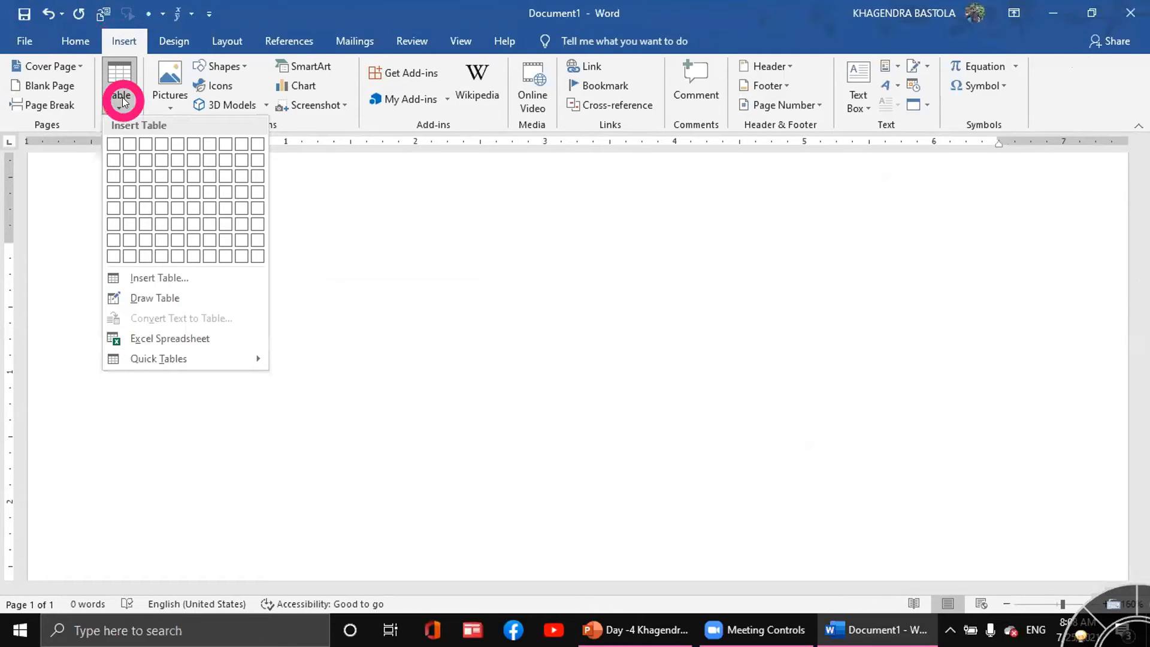
pyautogui.click(196, 339)
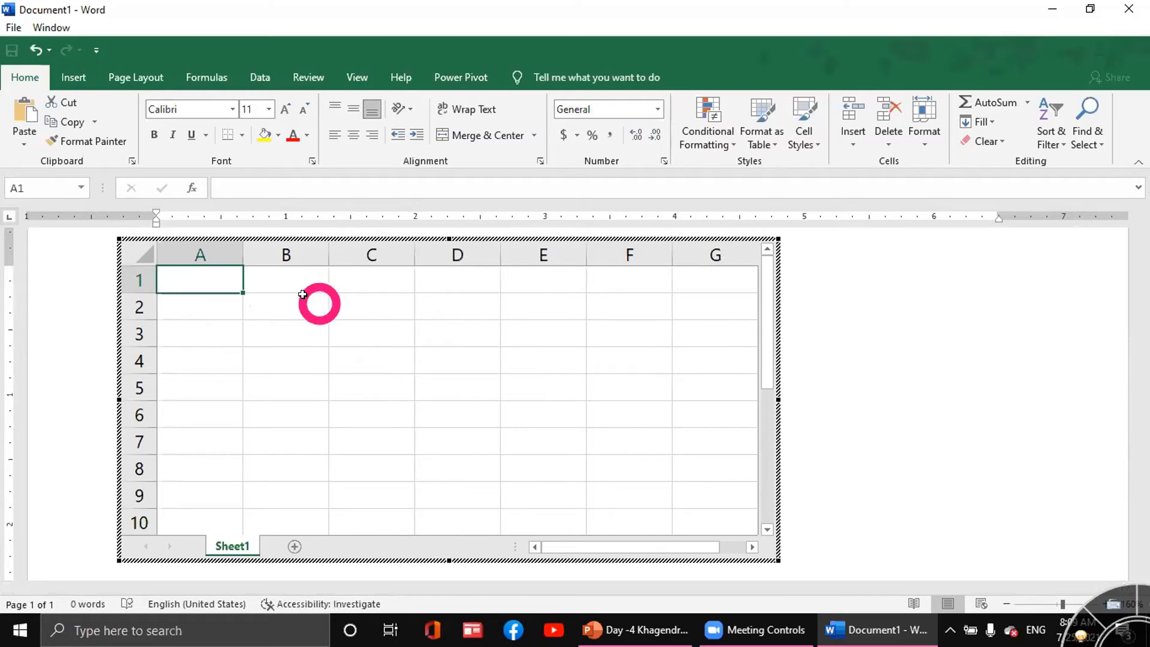
# Enter the heading Rate in cell B1 of the embedded spreadsheet.
pyautogui.click(315, 279)
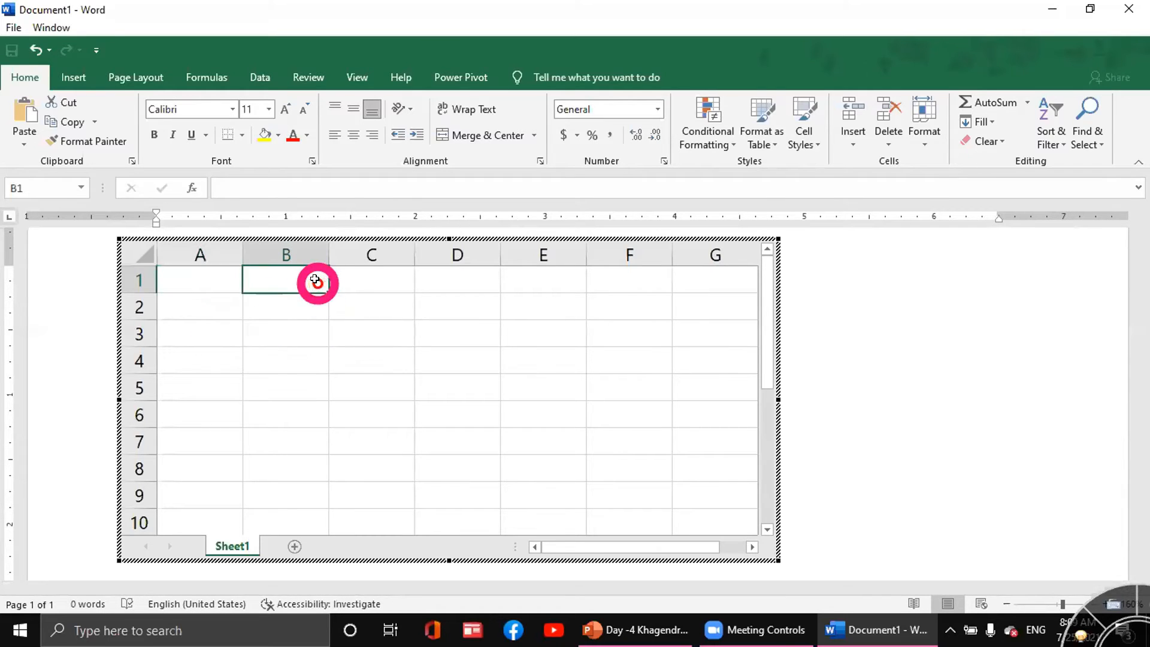
pyautogui.write('rame')
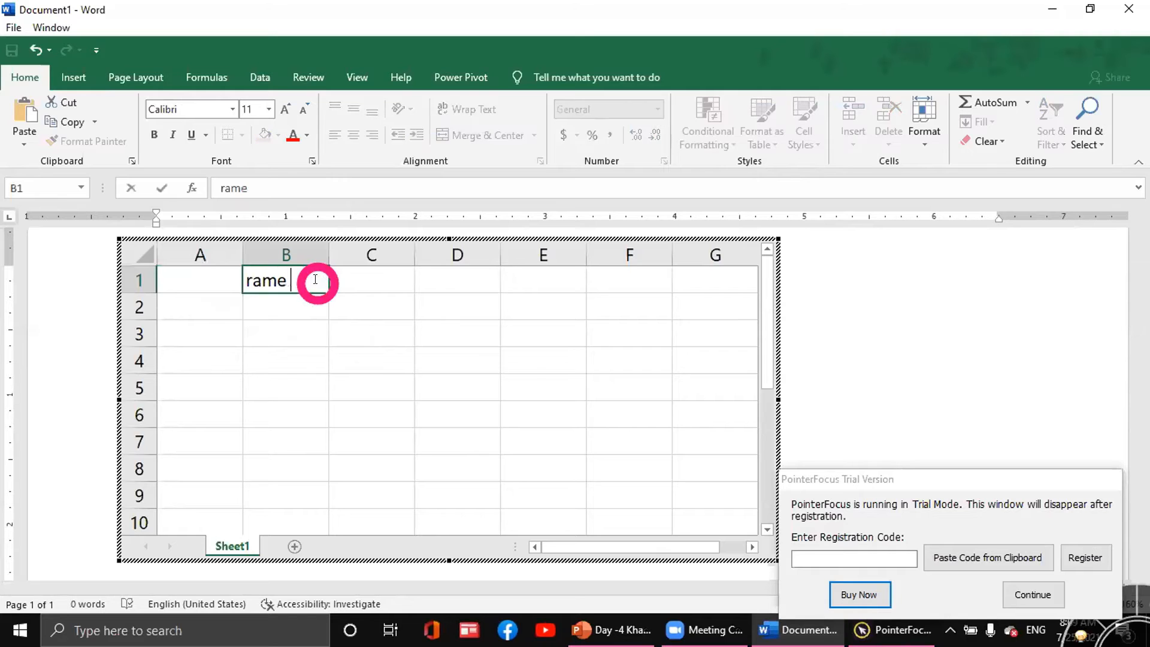
pyautogui.press('Tab')
pyautogui.click(315, 280)
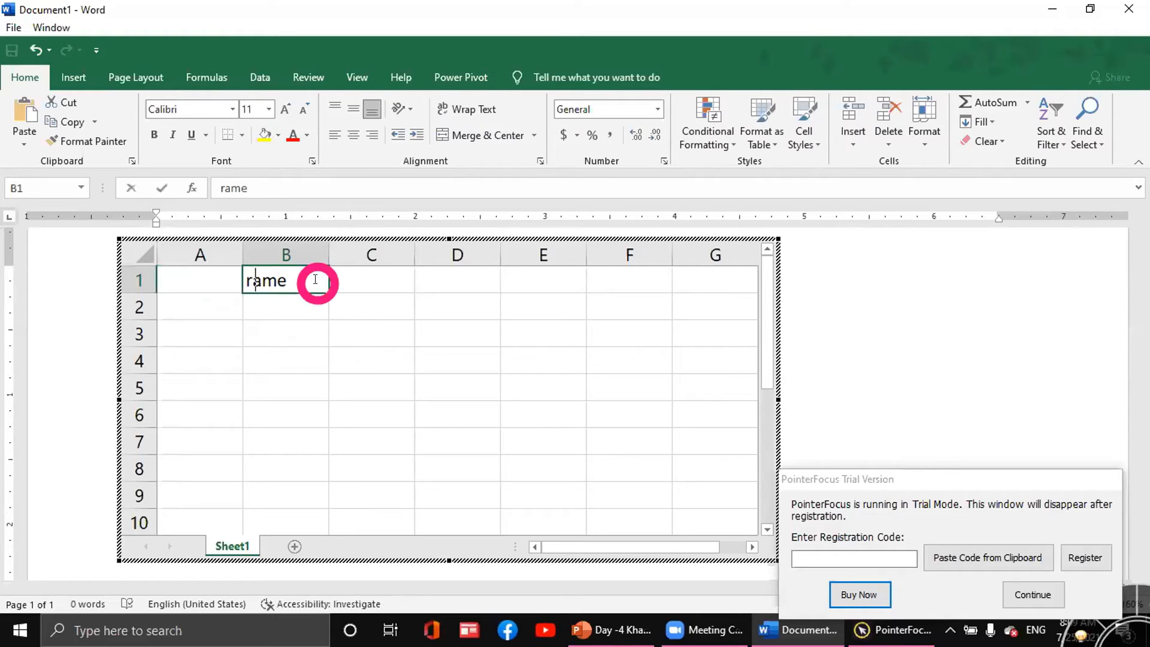
pyautogui.write('Ta')
pyautogui.press('BackSpace')
pyautogui.press('BackSpace')
pyautogui.write('Rate')
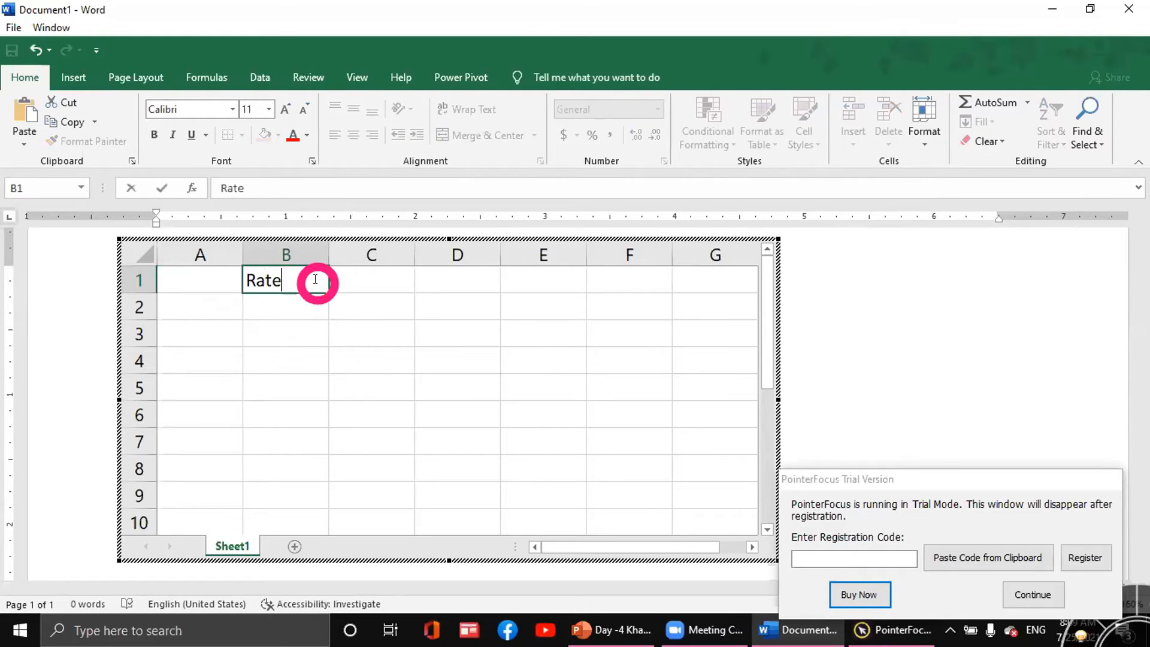
# Complete the heading row with Qty in C1, amount in D1 and name in A1.
pyautogui.press('Tab')
pyautogui.write('Q')
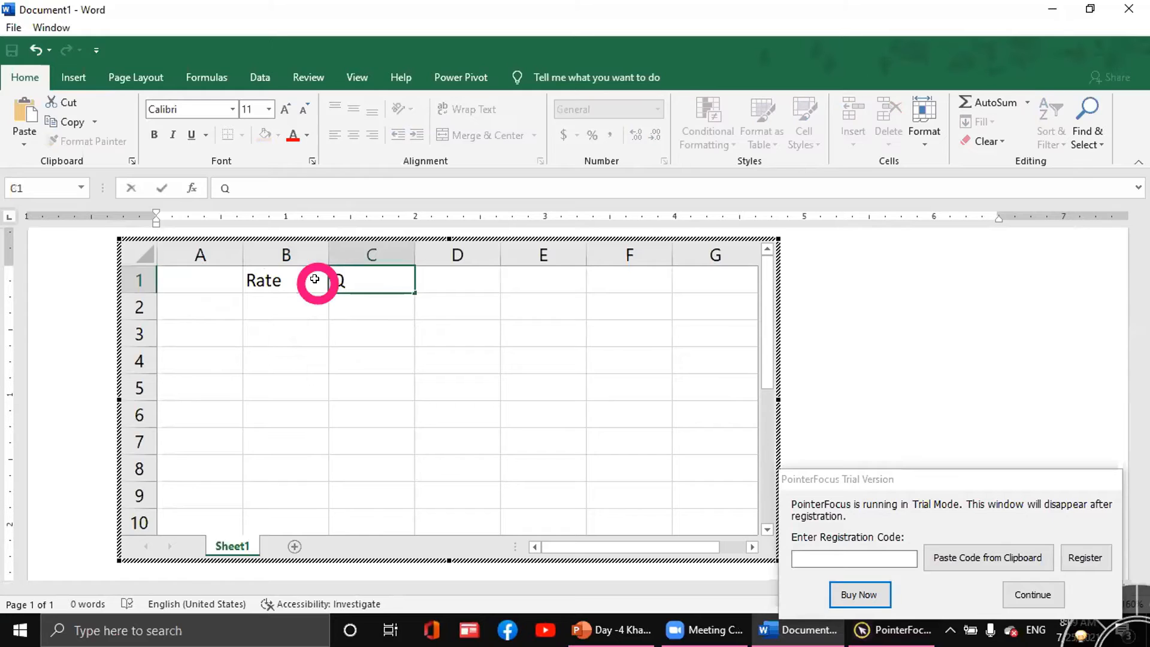
pyautogui.press('Tab')
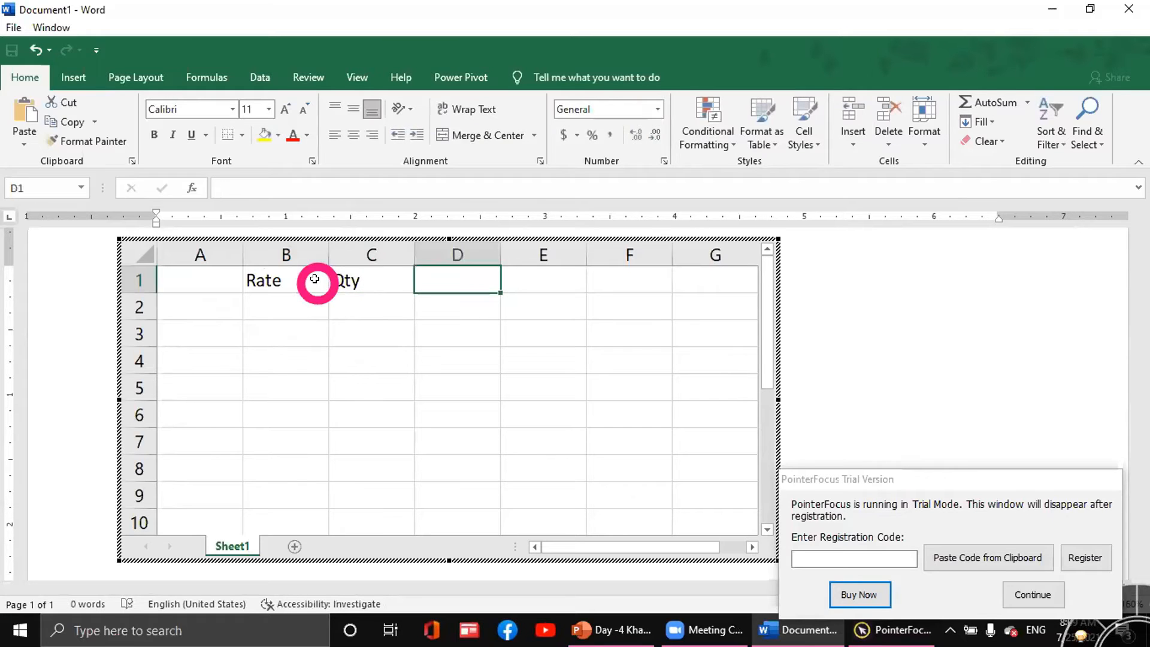
pyautogui.write('amout')
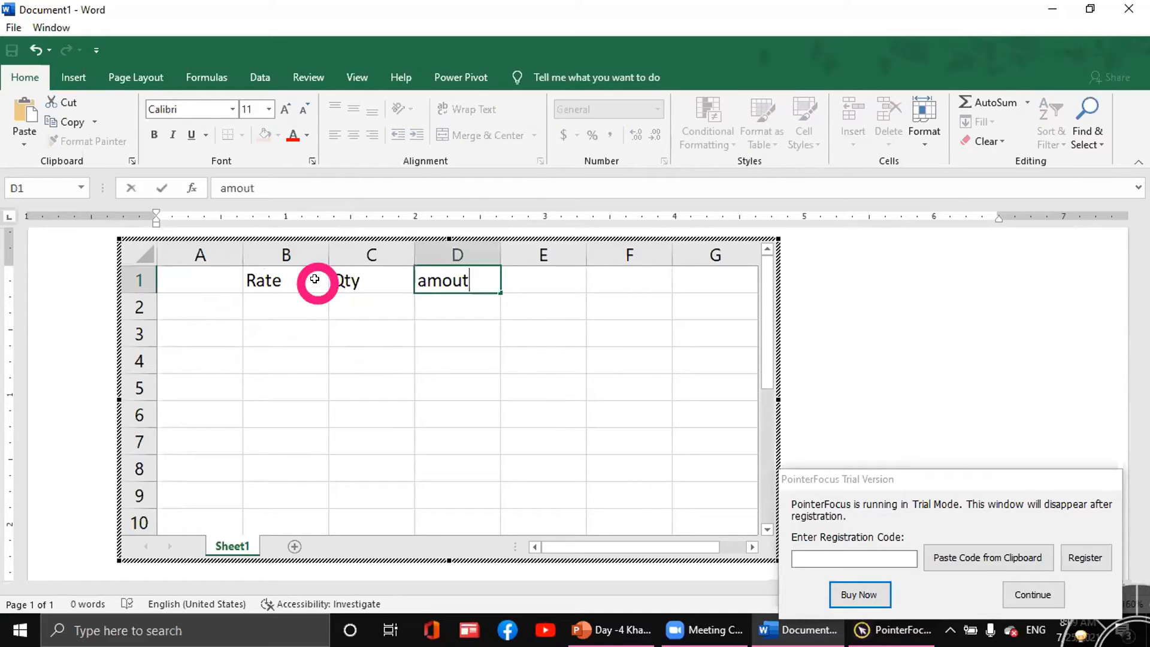
pyautogui.press('BackSpace')
pyautogui.press('BackSpace')
pyautogui.write('unt')
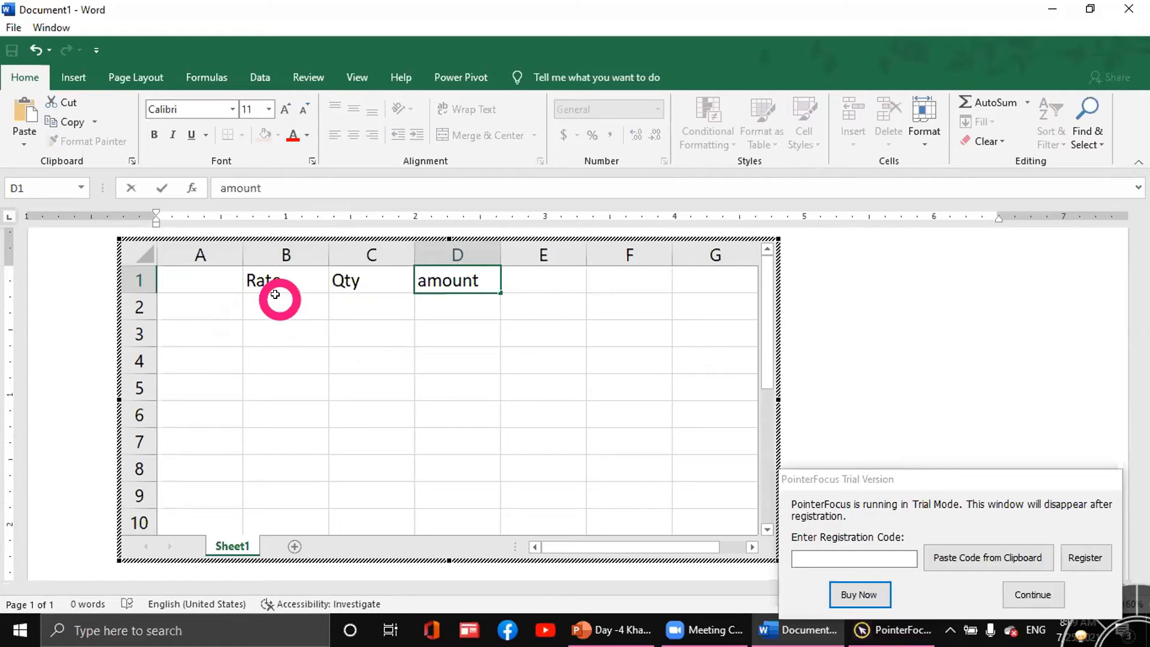
pyautogui.click(274, 298)
pyautogui.click(207, 281)
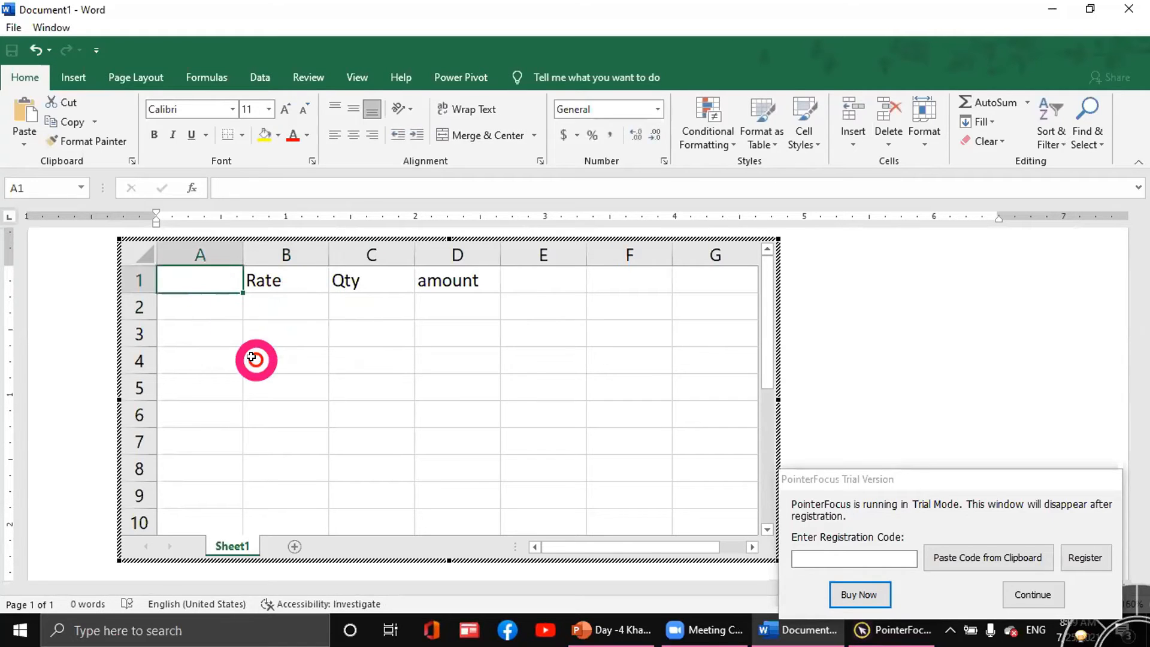
pyautogui.write('name')
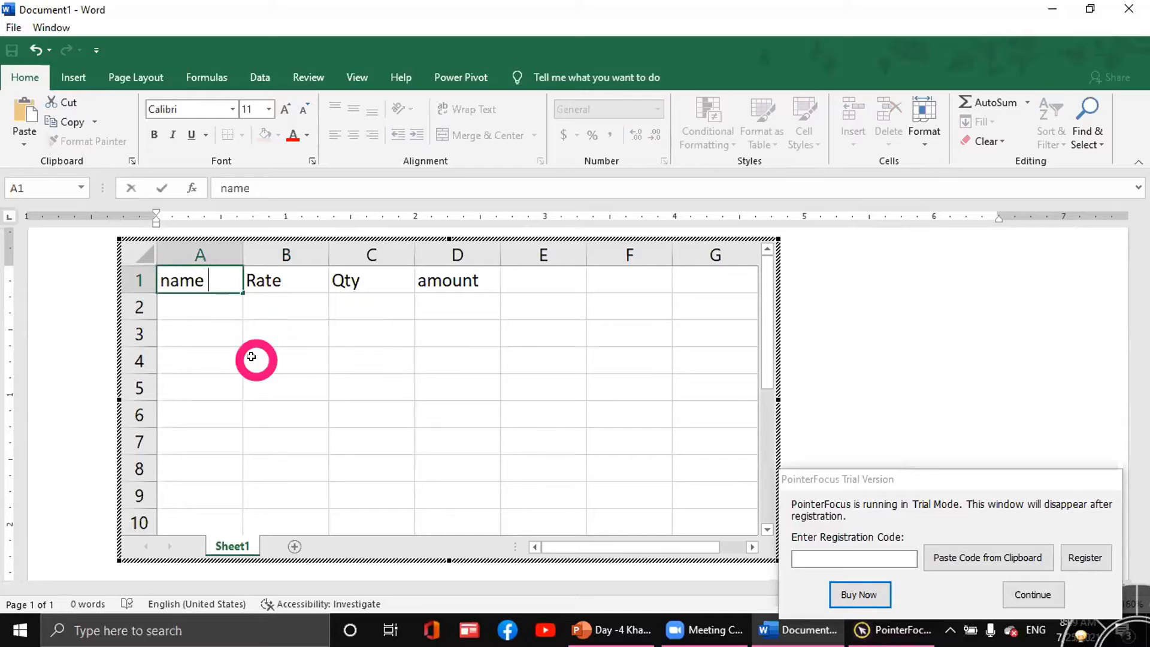
# Fill in the first item row under the headings: rice with rate 75 and quantity 10.
pyautogui.click(221, 303)
pyautogui.write('rice')
pyautogui.press('Tab')
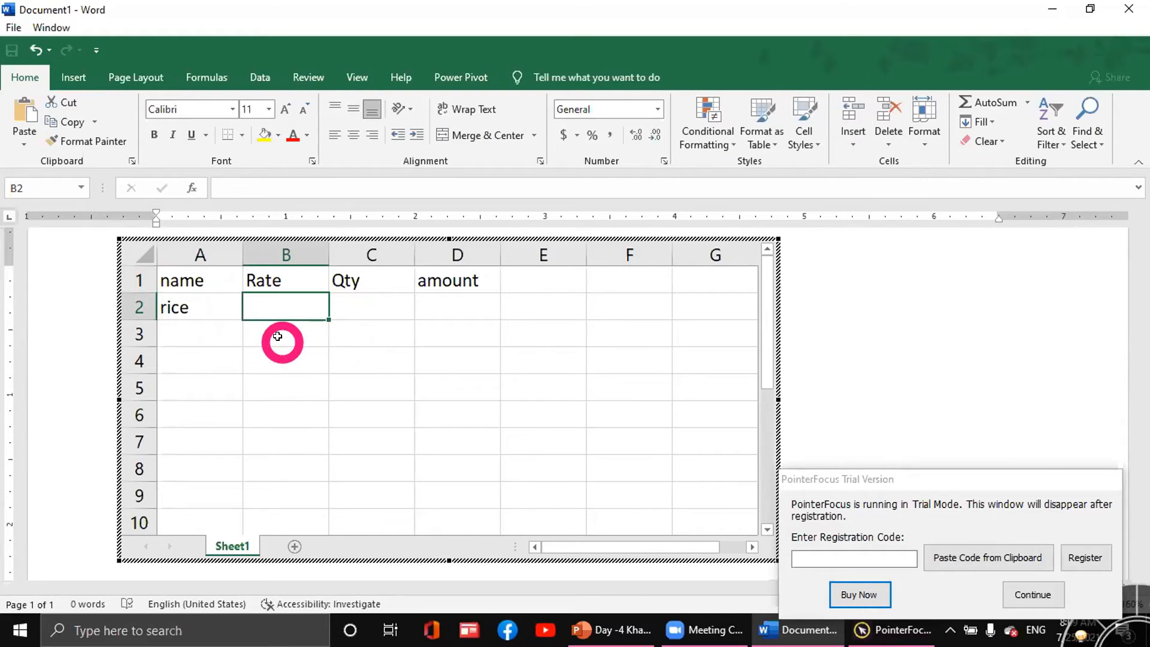
pyautogui.write('75')
pyautogui.press('Tab')
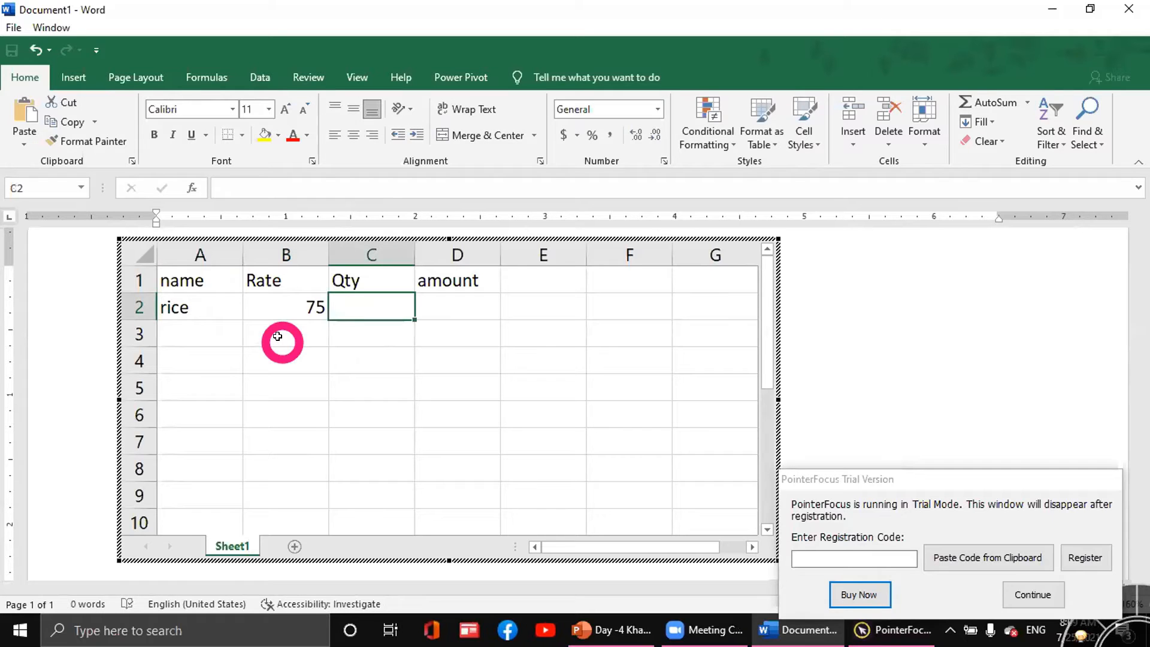
pyautogui.write('10')
pyautogui.press('Tab')
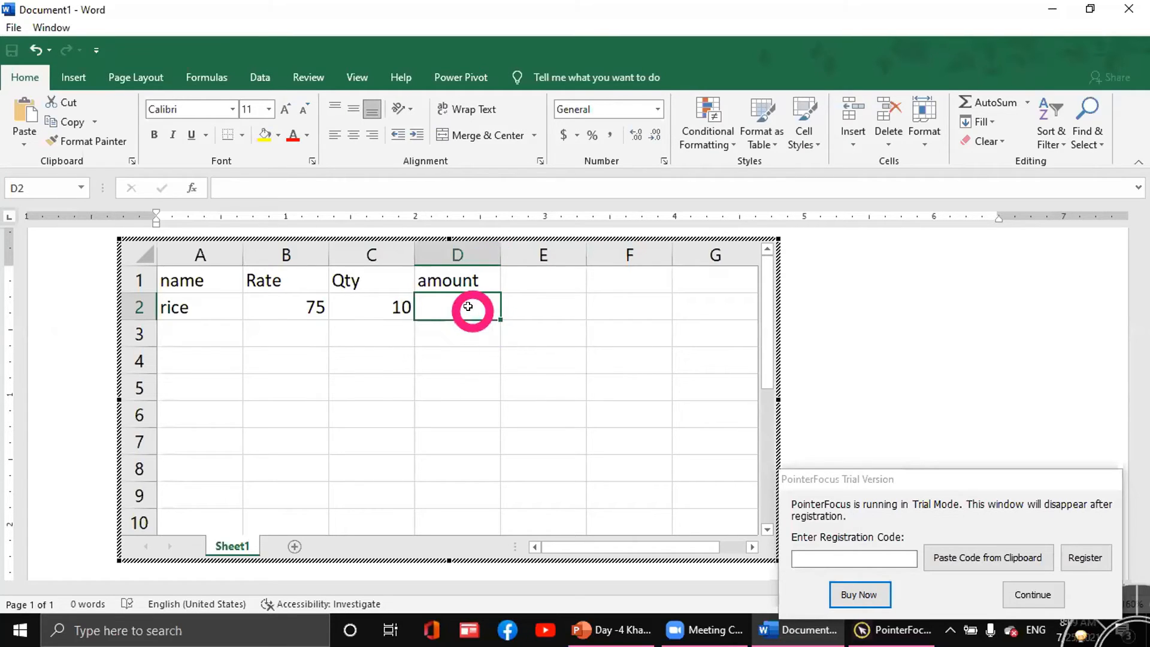
# Try to calculate the rice amount in D2 with the formula =SUM(B2:C2).
pyautogui.write('=')
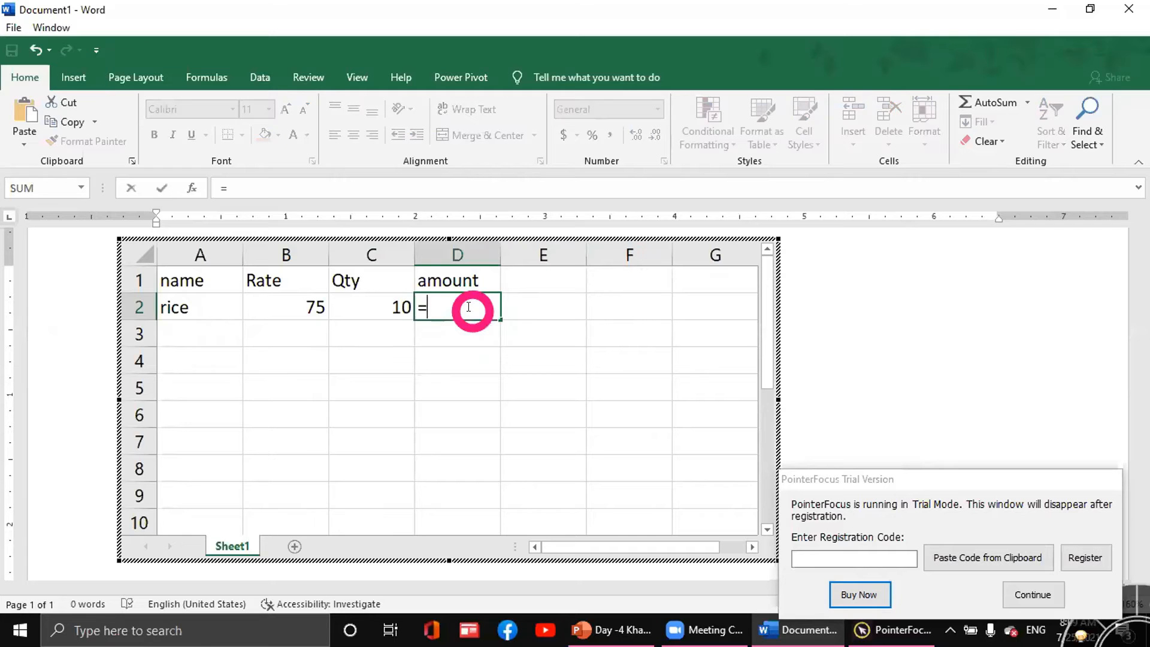
pyautogui.write('sum(')
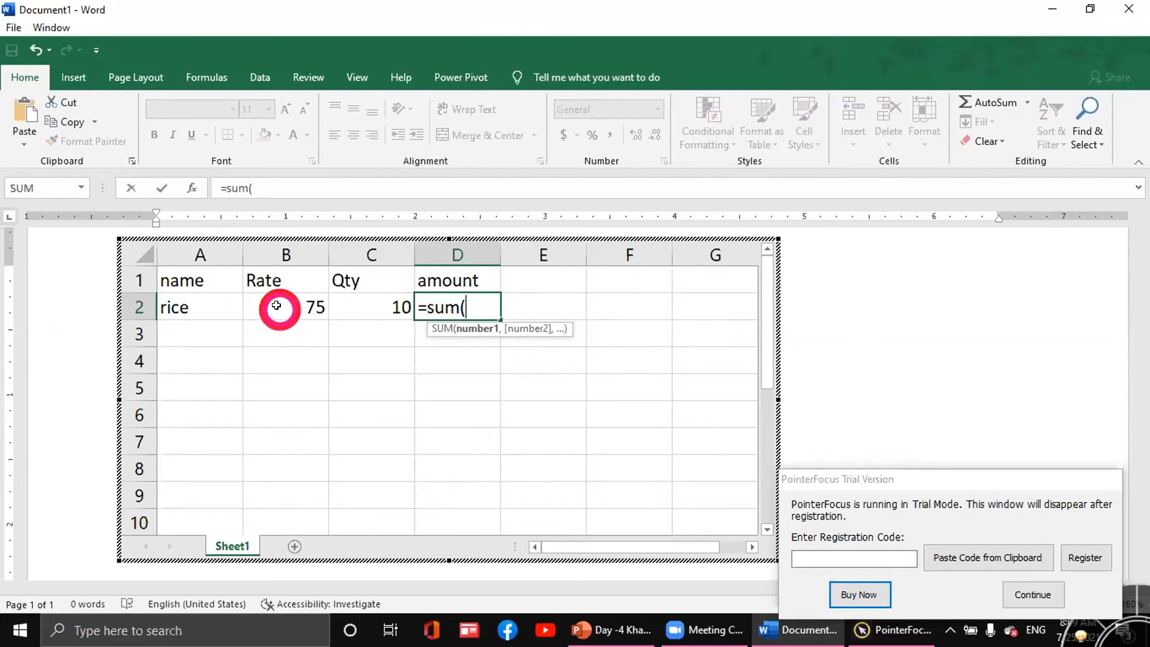
pyautogui.moveTo(270, 306); pyautogui.dragTo(354, 308)
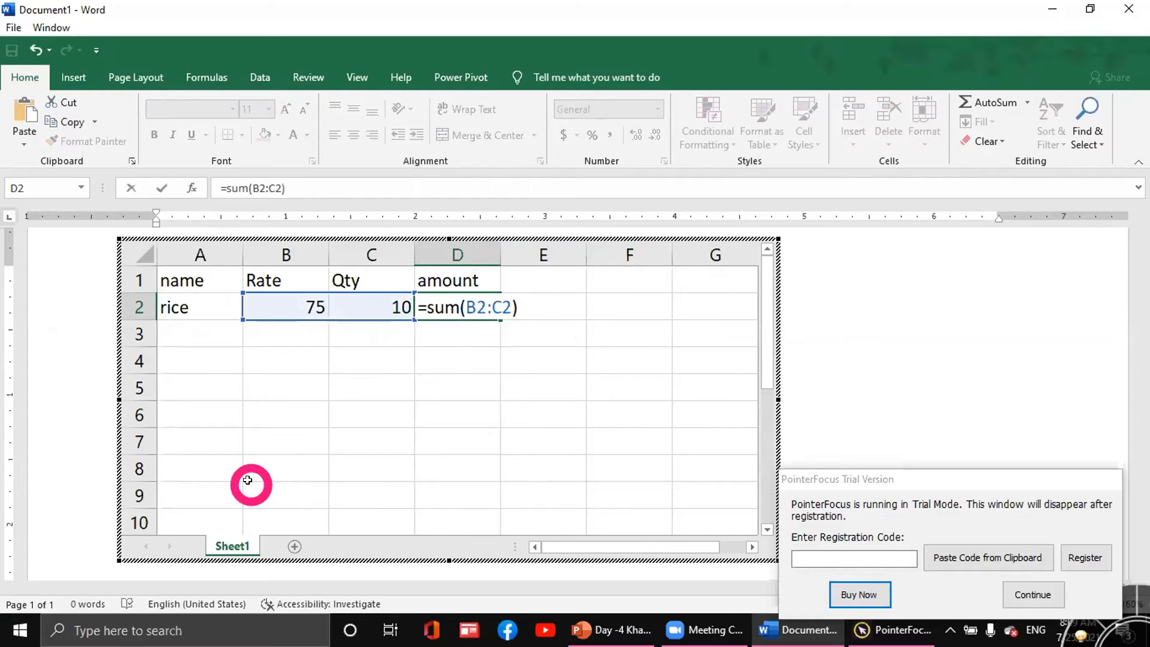
pyautogui.press('Return')
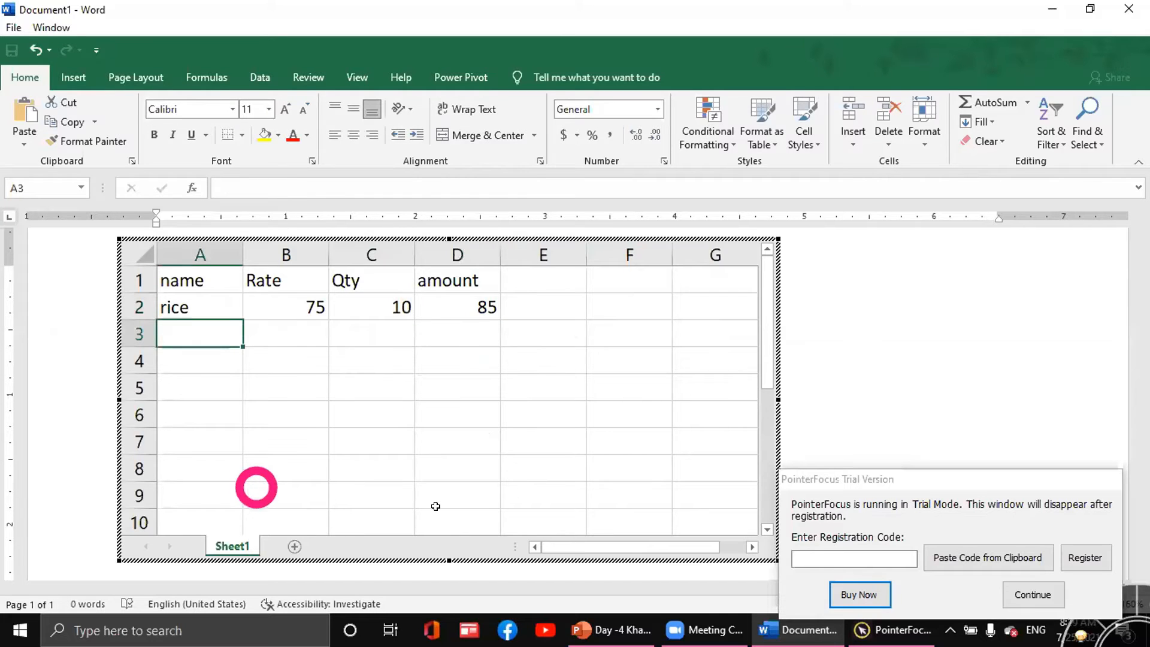
# Narrow column D slightly and calculate the rice amount in D2 with the formula =B2*C2.
pyautogui.click(464, 309)
pyautogui.moveTo(502, 249); pyautogui.dragTo(493, 249)
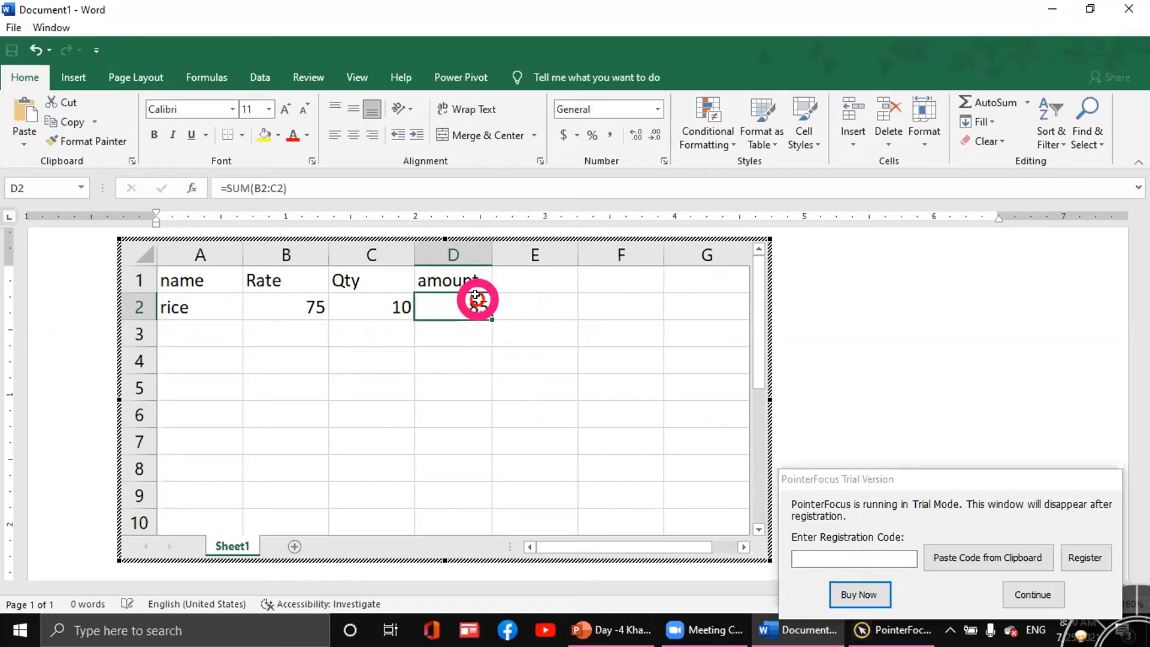
pyautogui.write('=')
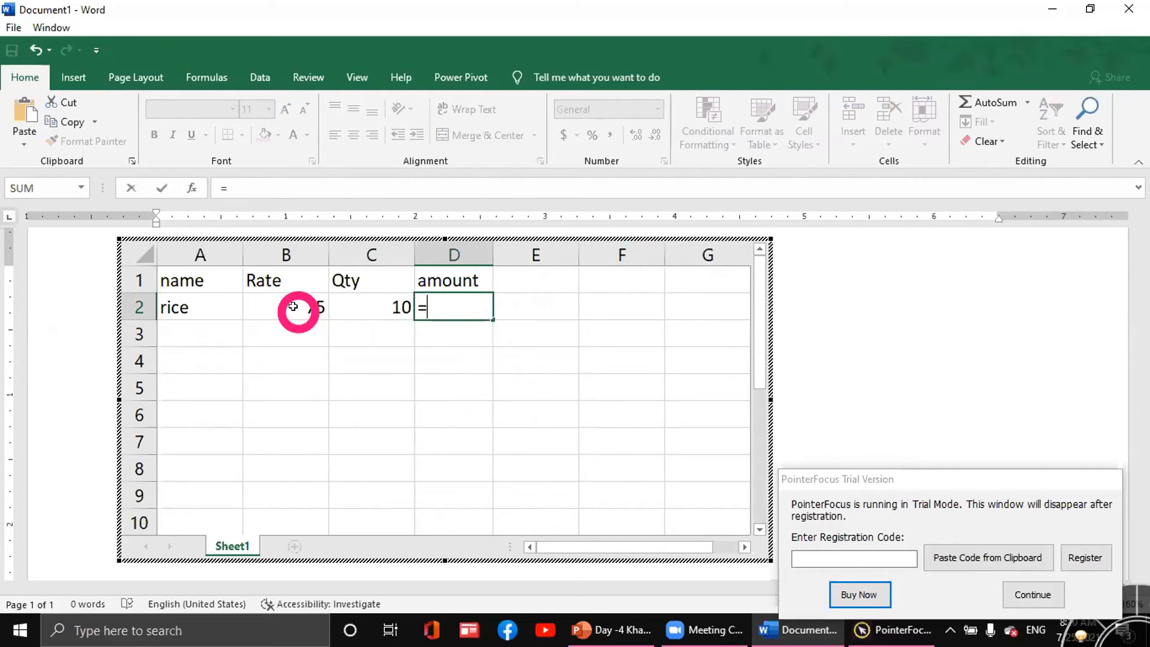
pyautogui.click(293, 306)
pyautogui.write('*')
pyautogui.click(391, 303)
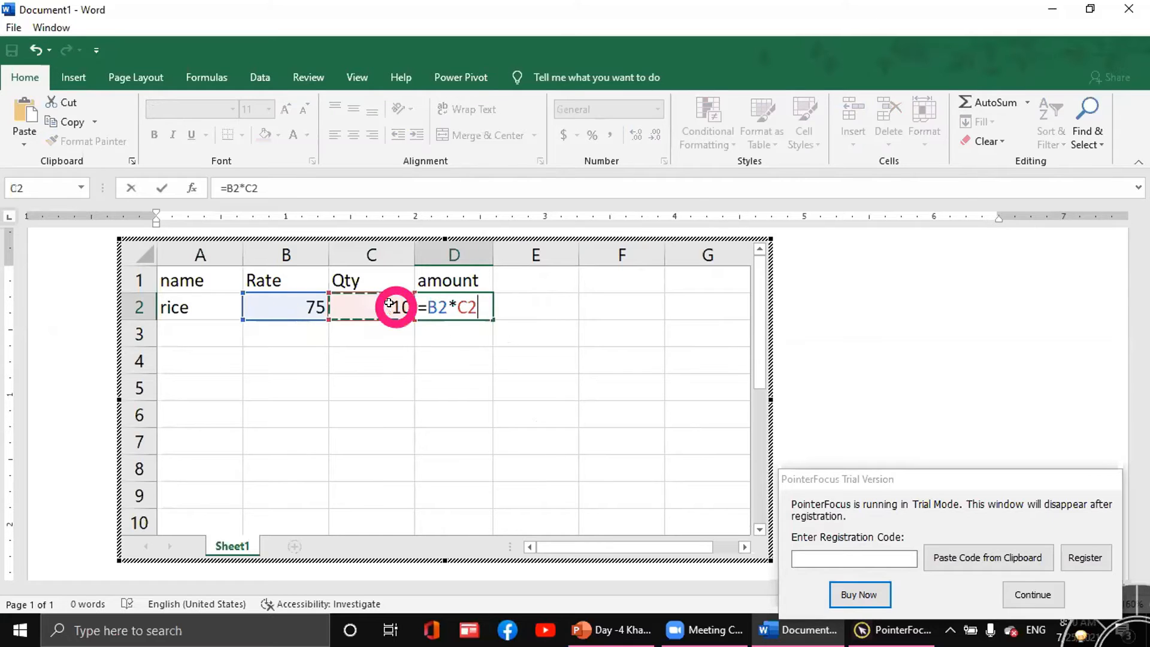
pyautogui.press('Return')
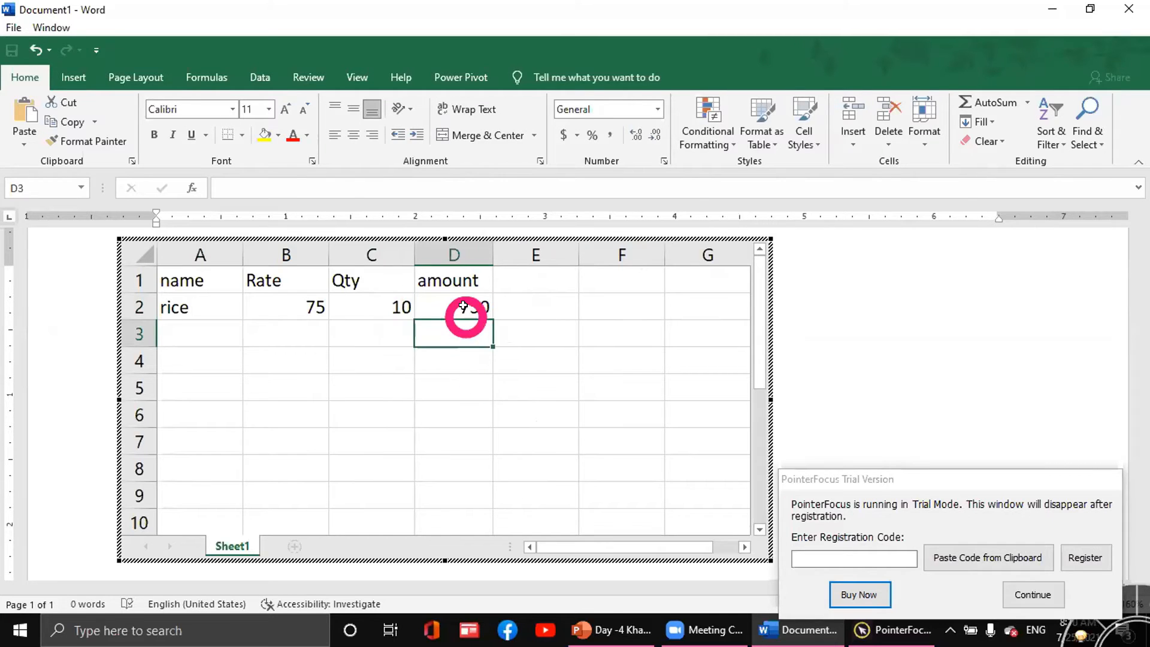
pyautogui.click(1021, 595)
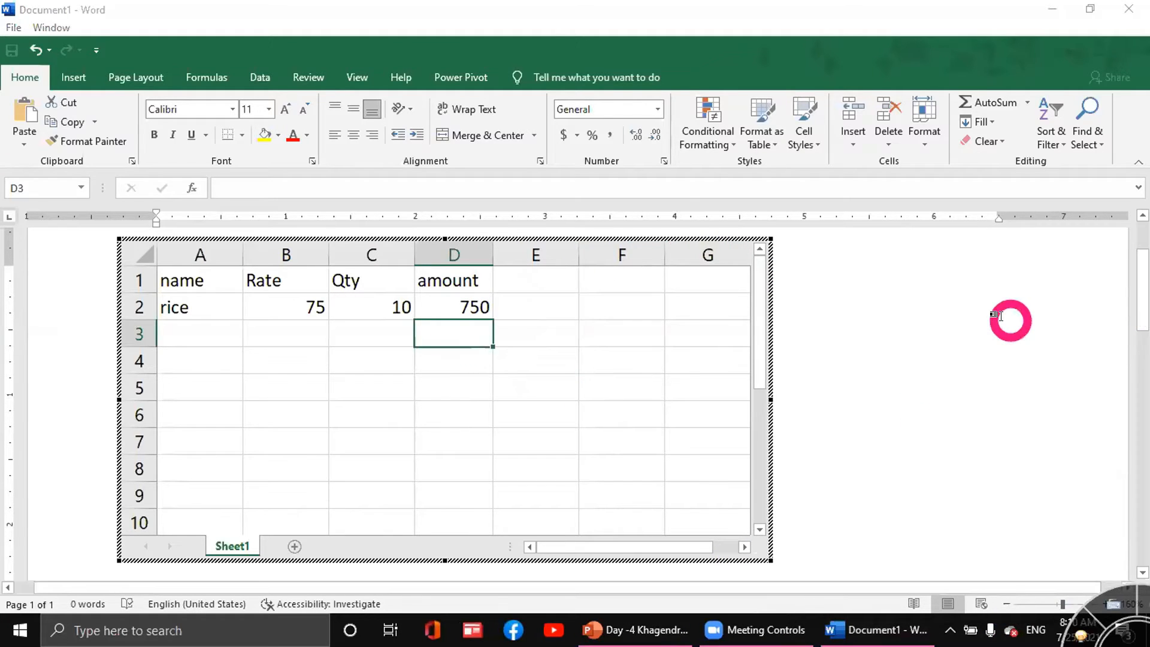
# Finish editing the embedded spreadsheet and delete it from the document.
pyautogui.click(1000, 316)
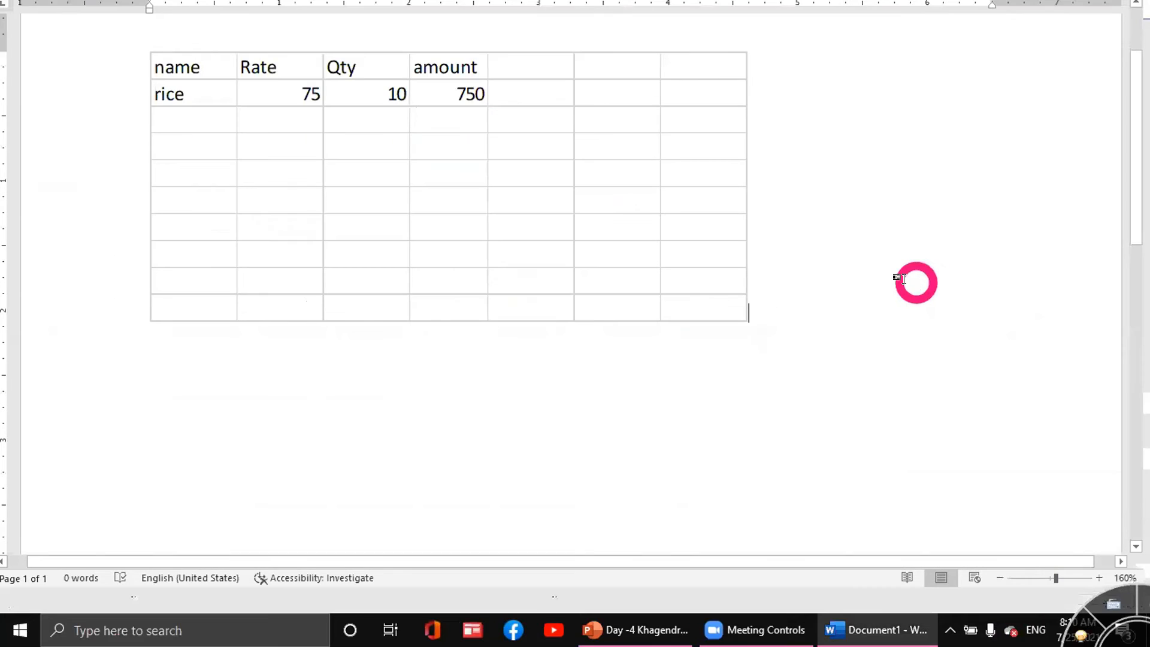
pyautogui.click(881, 278)
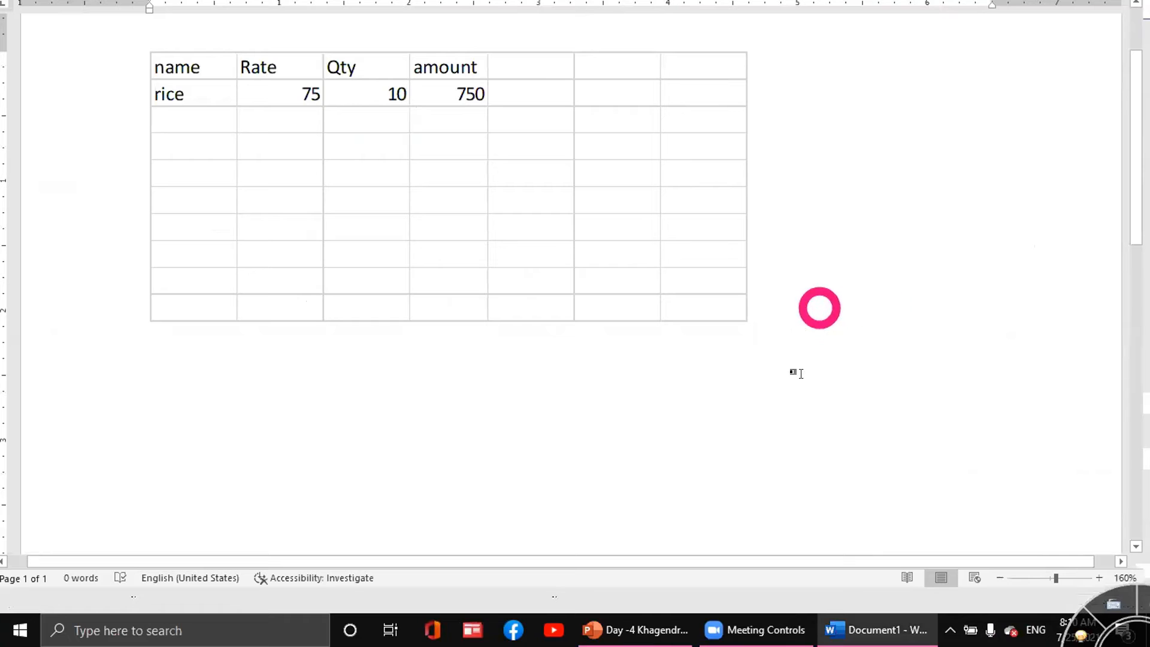
pyautogui.click(896, 629)
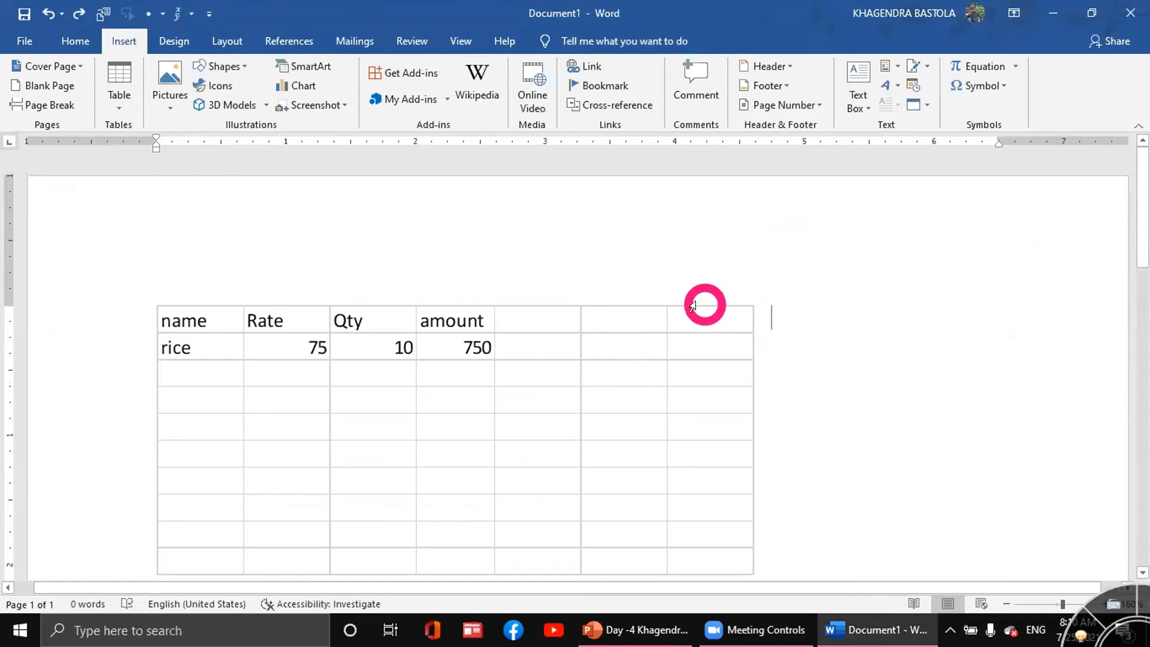
pyautogui.click(128, 302)
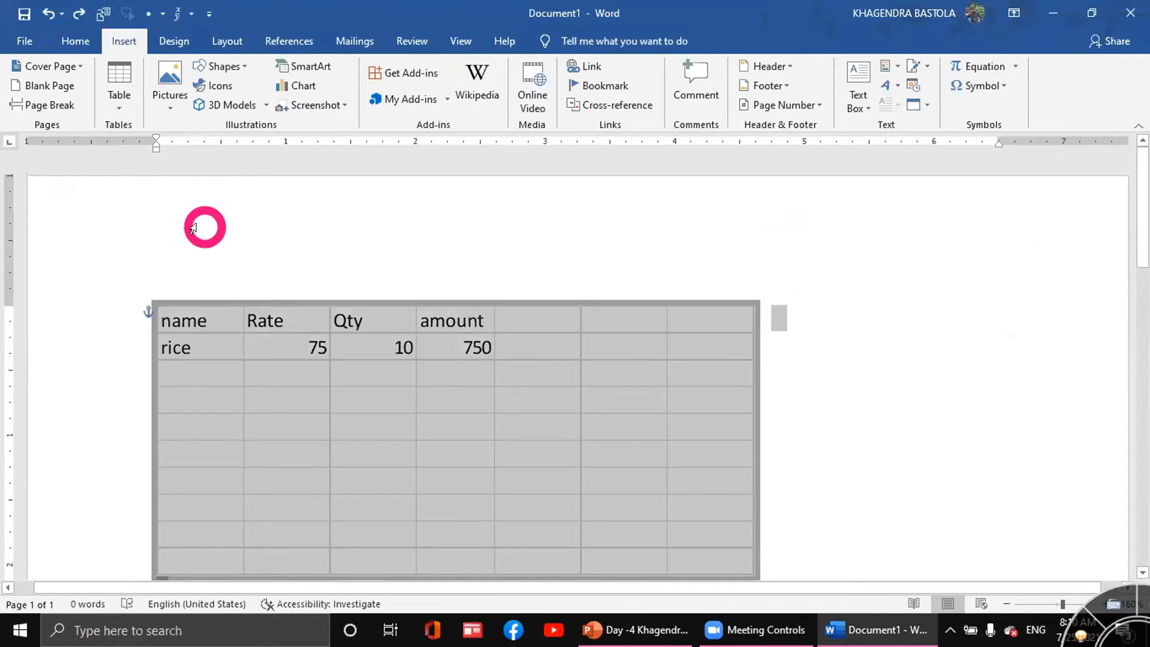
pyautogui.press('BackSpace')
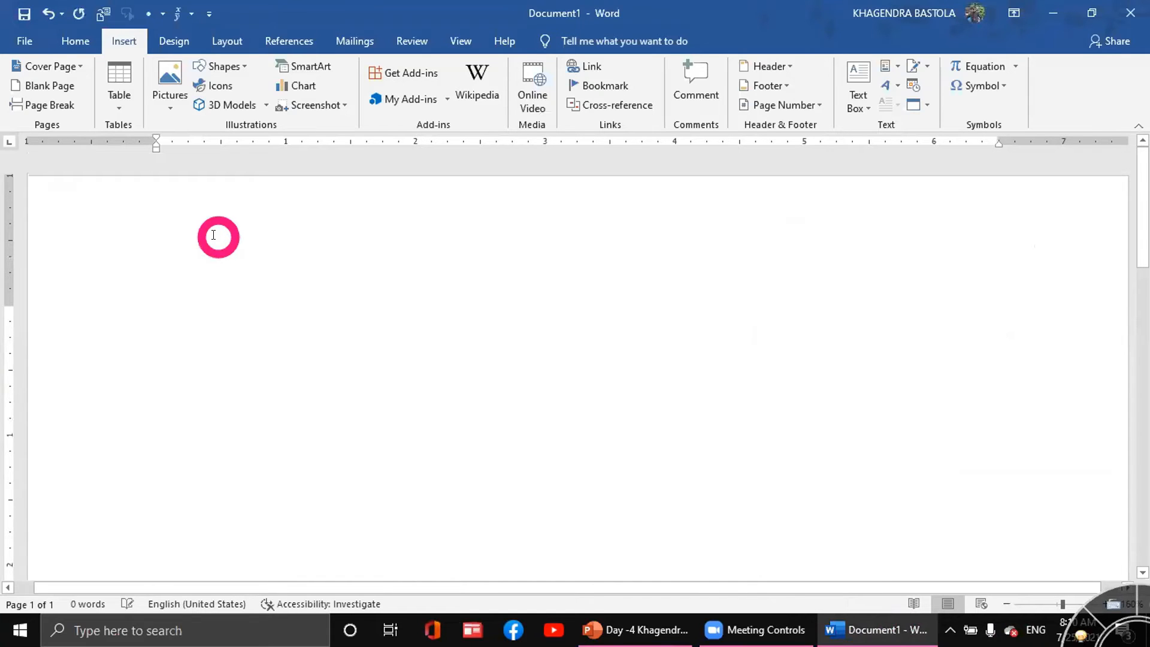
# Insert the built-in Tabular List quick table into the empty document.
pyautogui.click(118, 108)
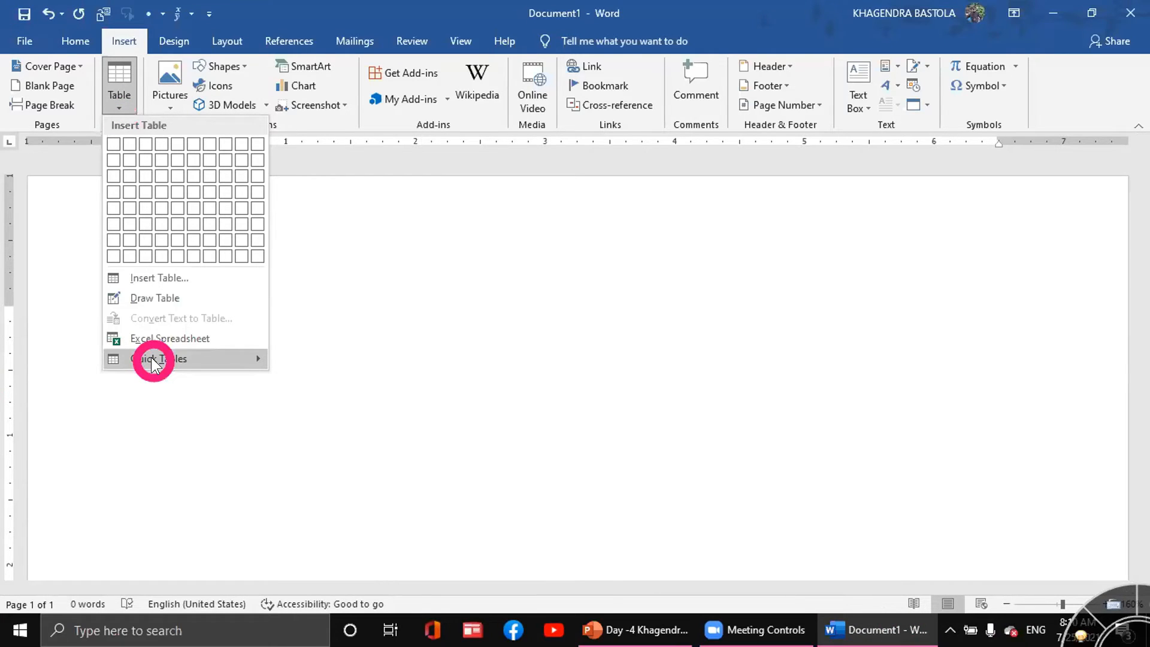
pyautogui.moveTo(152, 358)
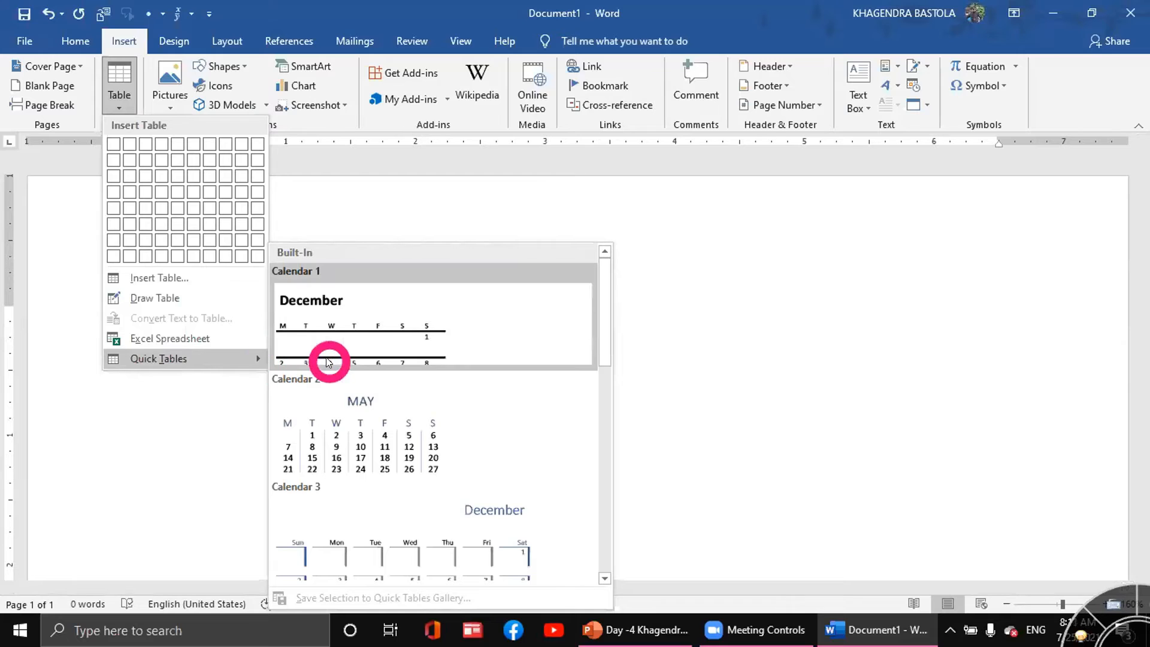
pyautogui.scroll(-3, 353, 358)
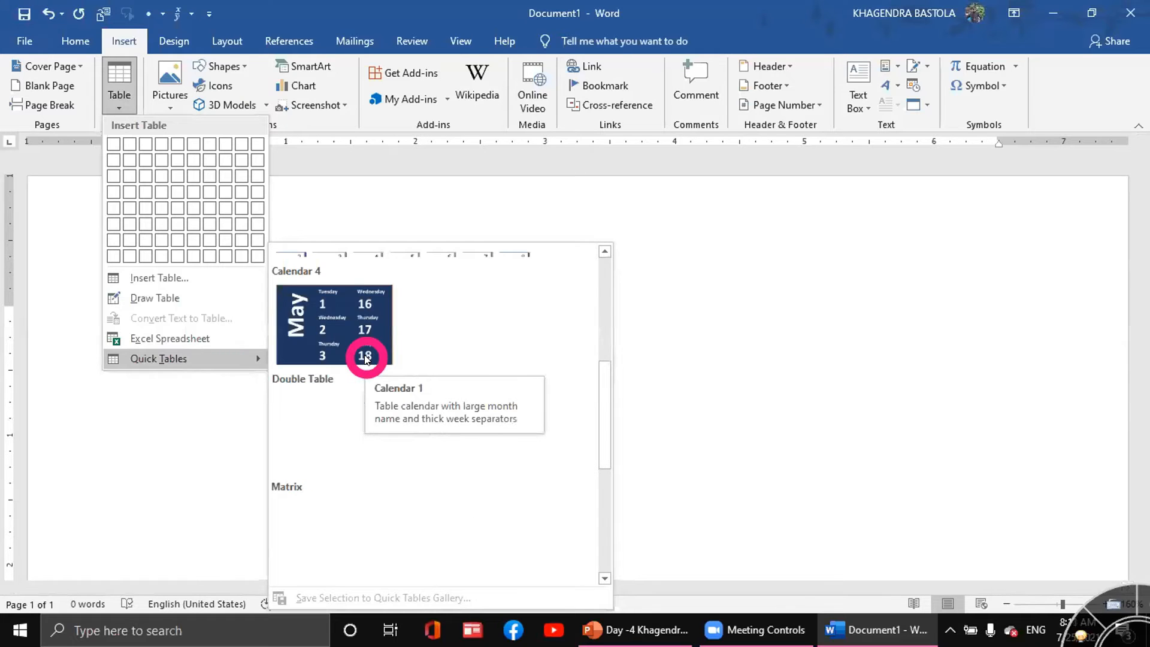
pyautogui.scroll(-3, 366, 362)
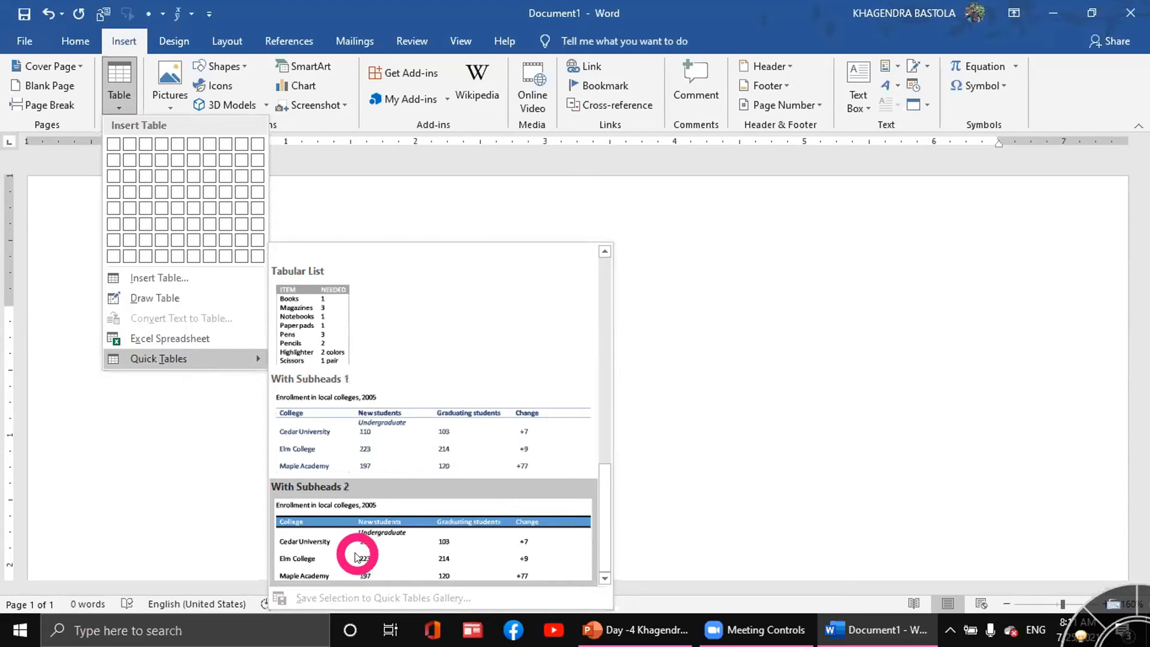
pyautogui.click(367, 318)
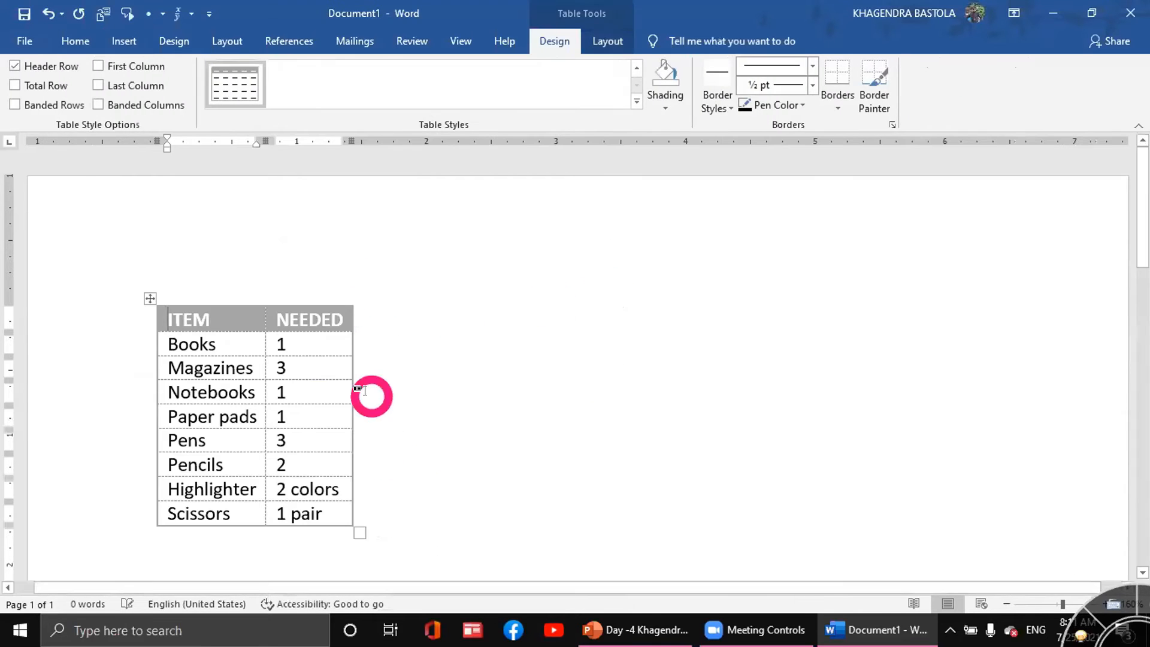
# Dismiss the PointerFocus trial reminder and move the whole table about 1.8 inches right and slightly up on the page.
pyautogui.click(210, 318)
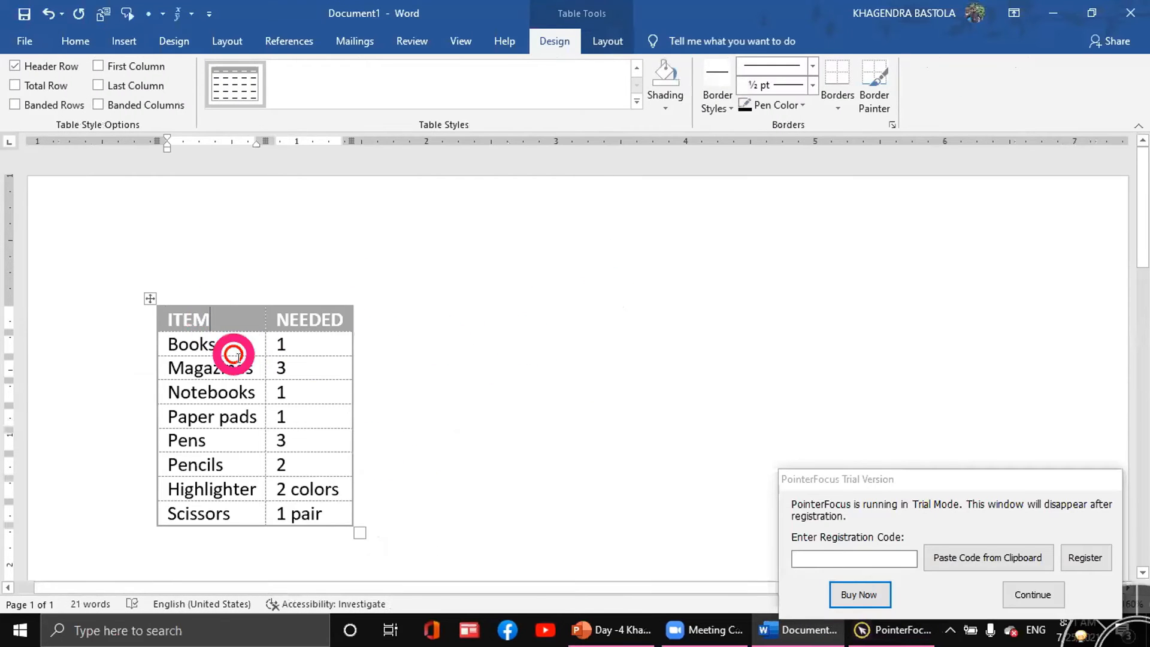
pyautogui.click(1030, 599)
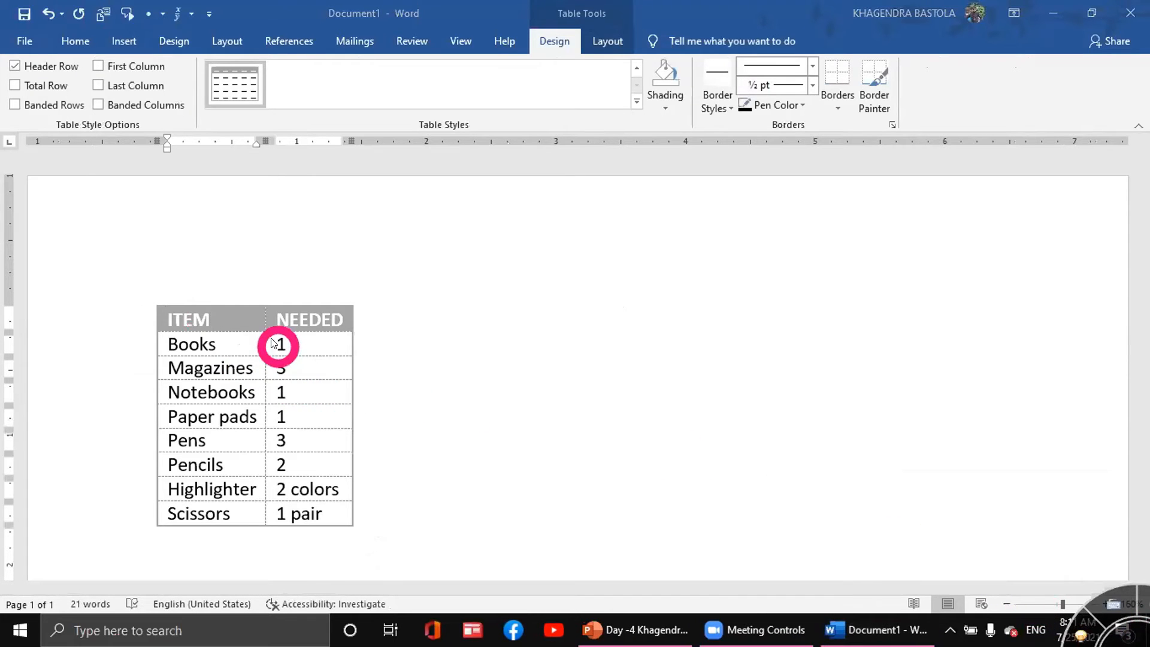
pyautogui.moveTo(142, 295); pyautogui.dragTo(381, 242)
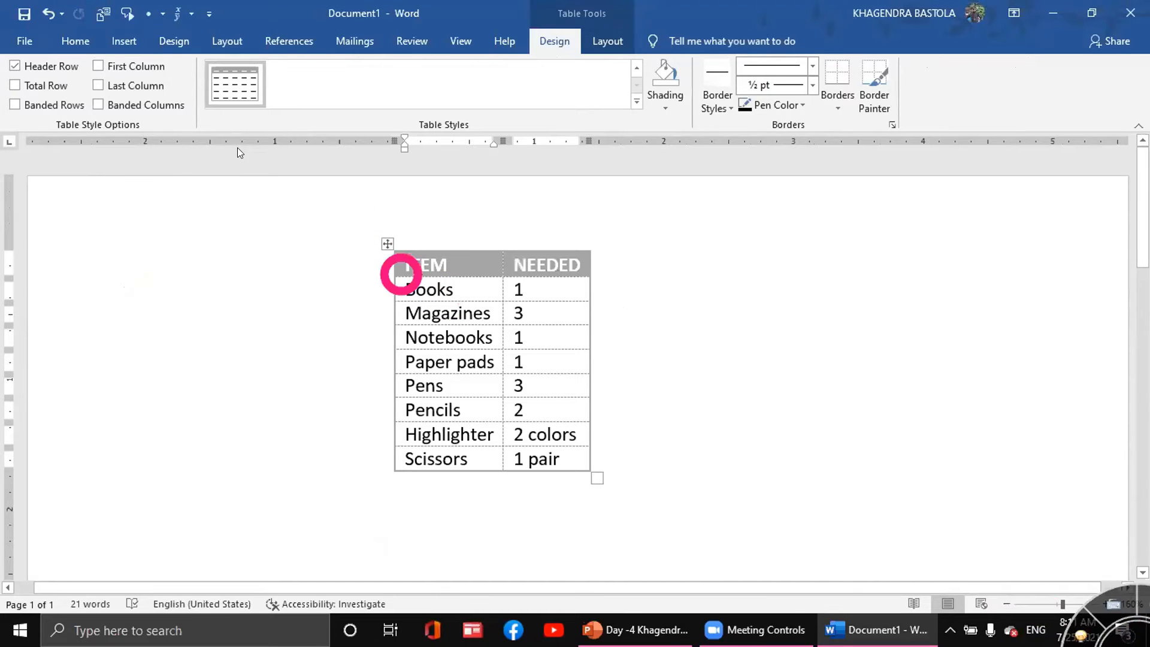
# Clear the Tabular List table's contents and remove the whole table, leaving the document empty.
pyautogui.press('Delete')
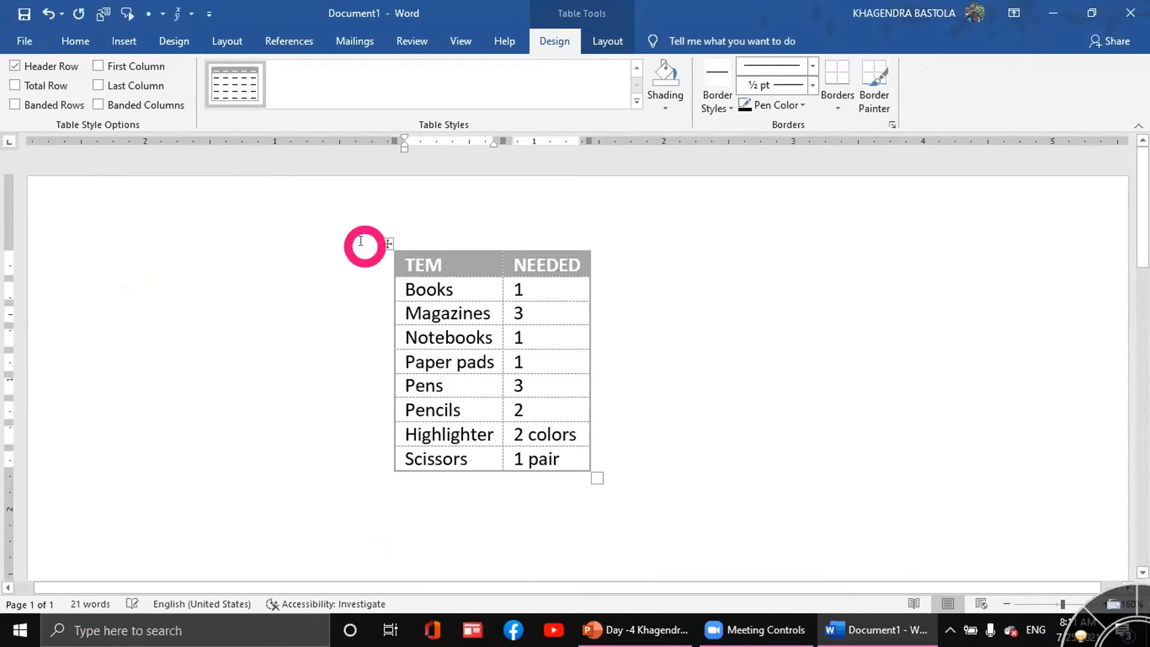
pyautogui.click(389, 243)
pyautogui.press('Delete')
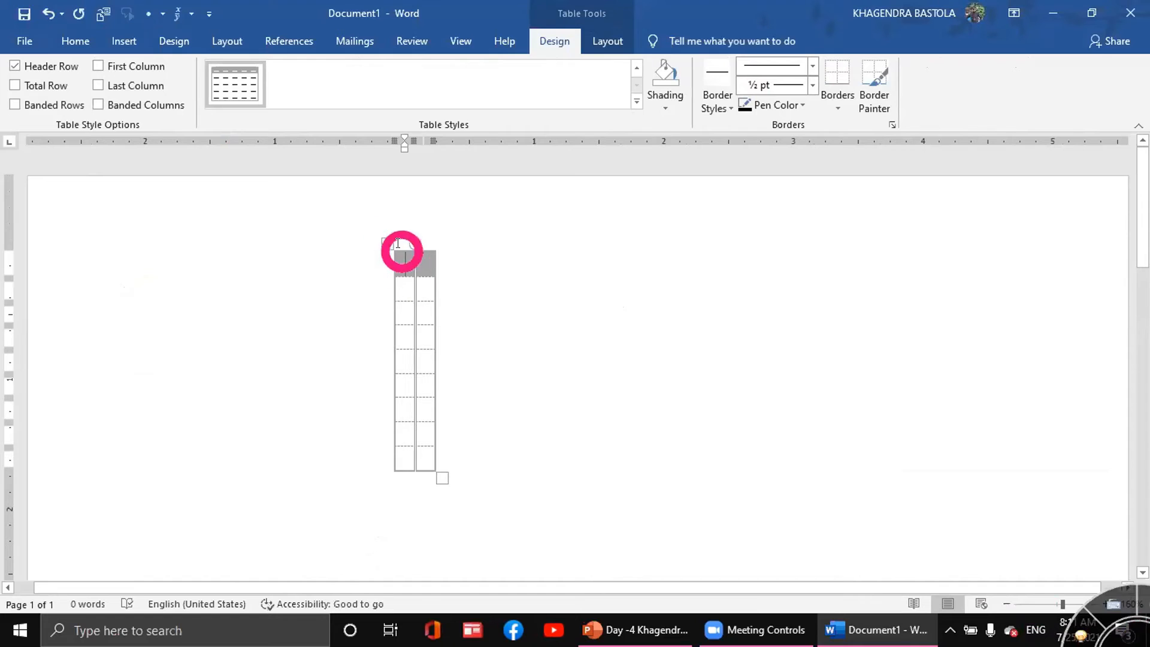
pyautogui.click(417, 243)
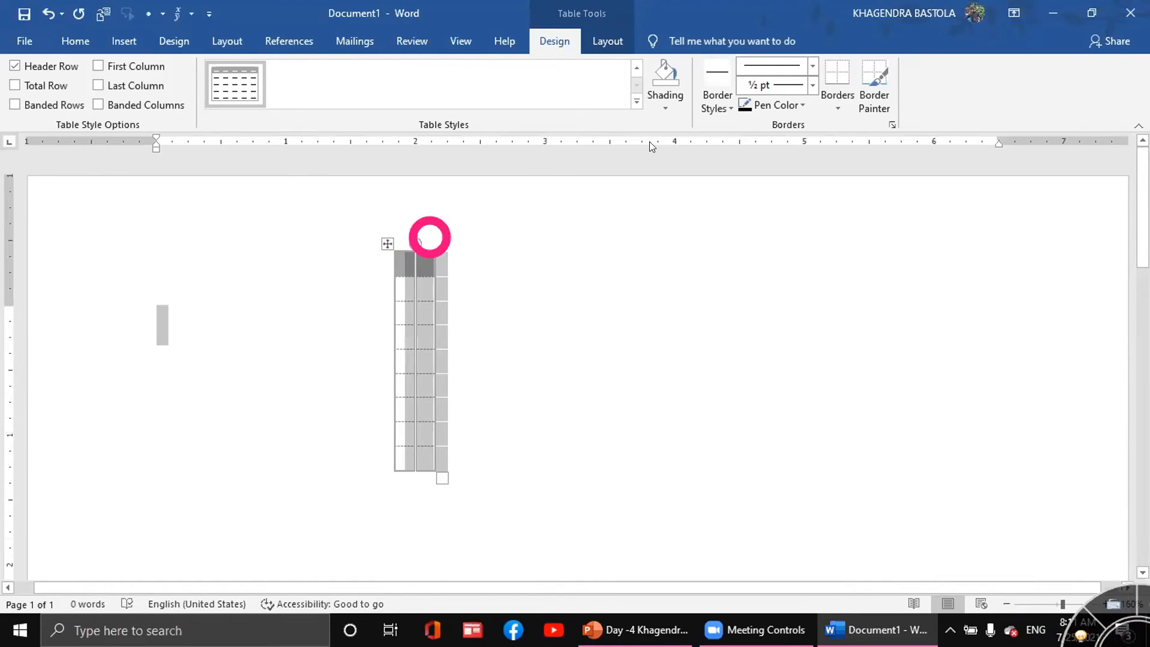
pyautogui.press('BackSpace')
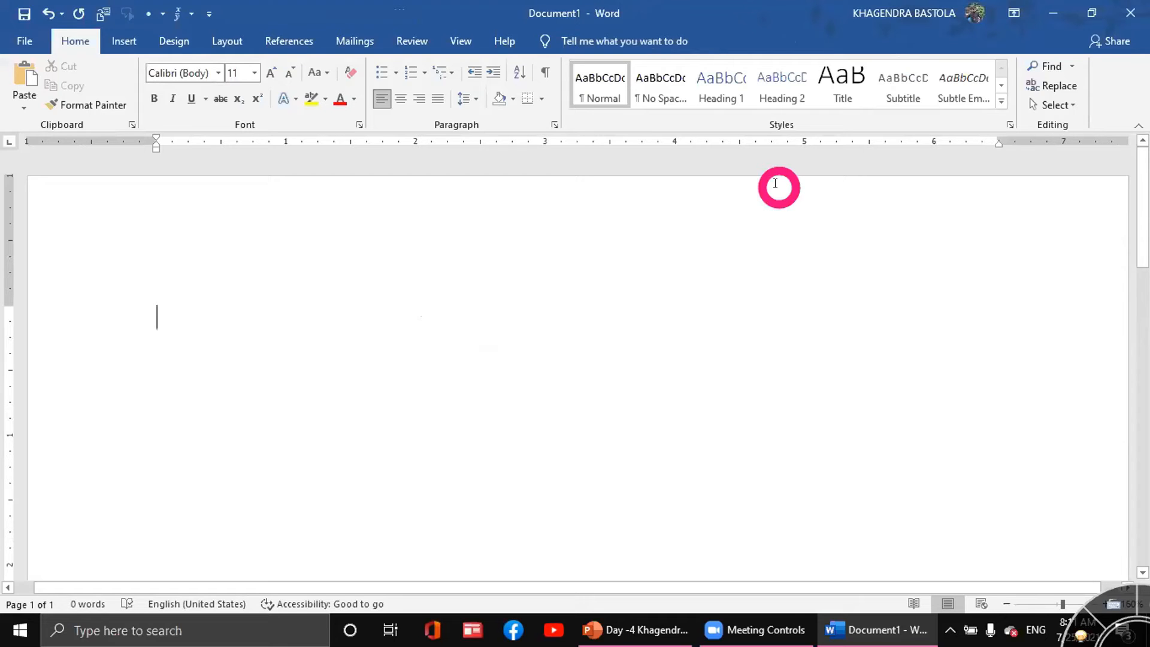
# Create a one-row, five-column table by converting the typed pattern +---+-+-+-+-+ automatically, and move it about 1 inch right.
pyautogui.write('+')
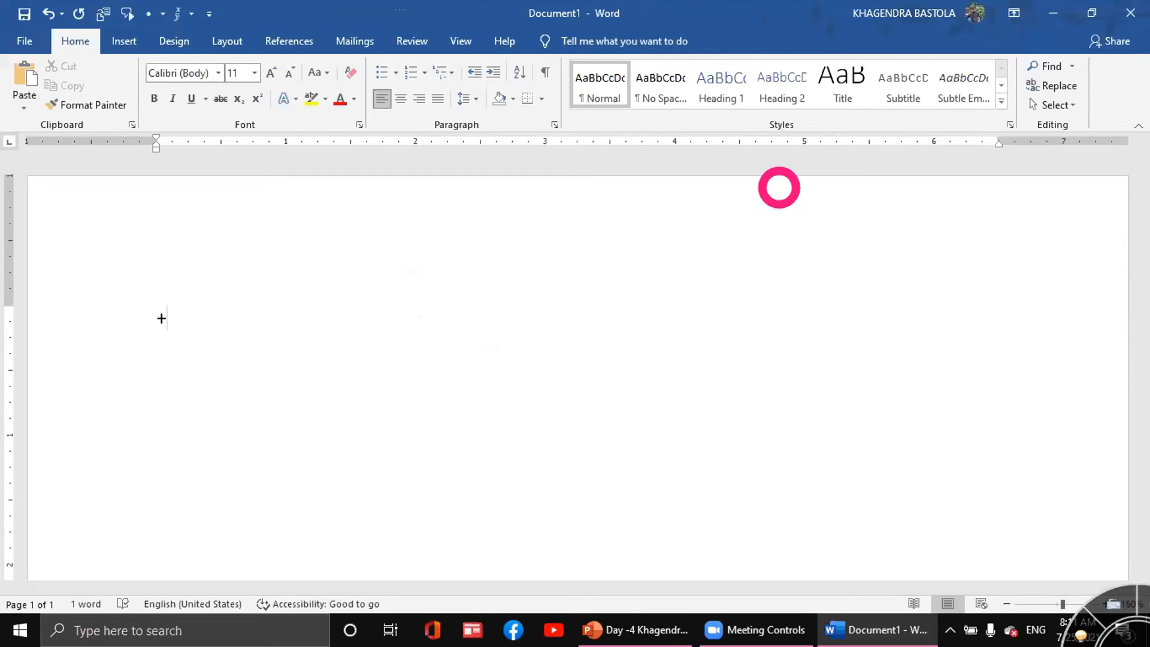
pyautogui.write('-')
pyautogui.write('+-')
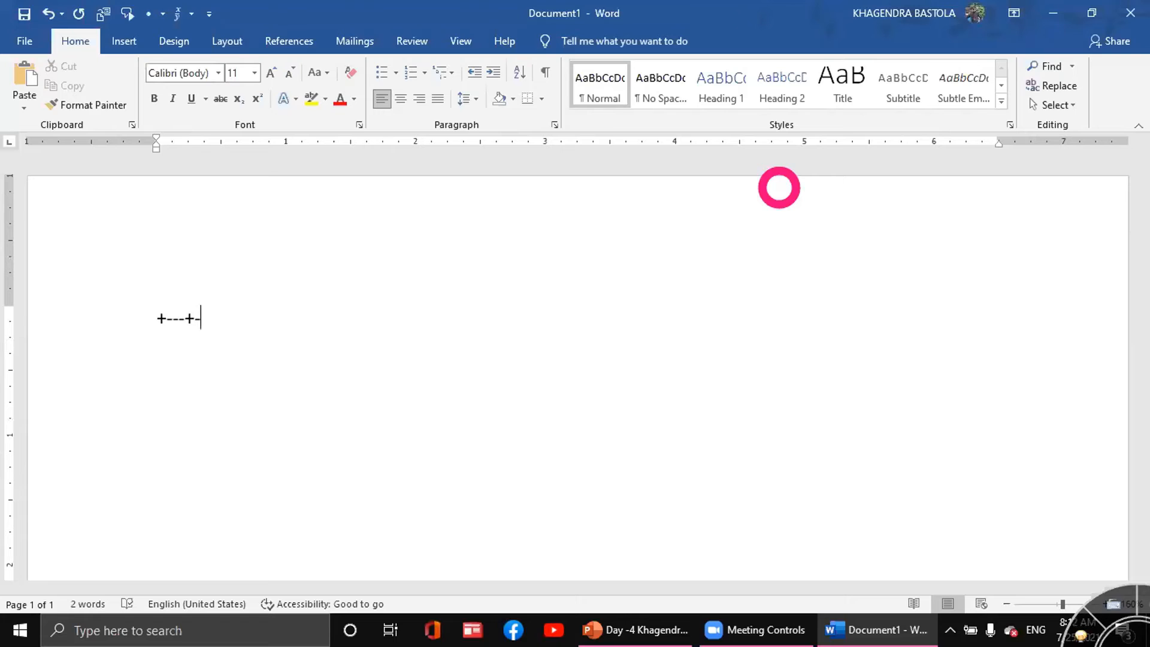
pyautogui.write('+-+-+-+')
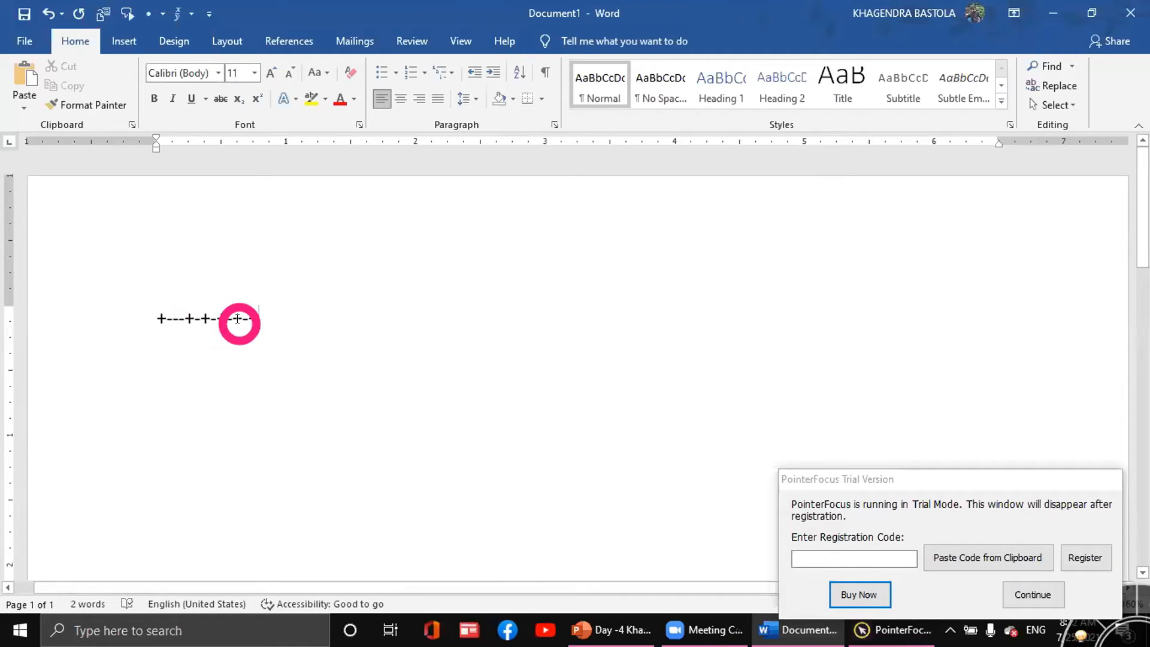
pyautogui.click(1032, 594)
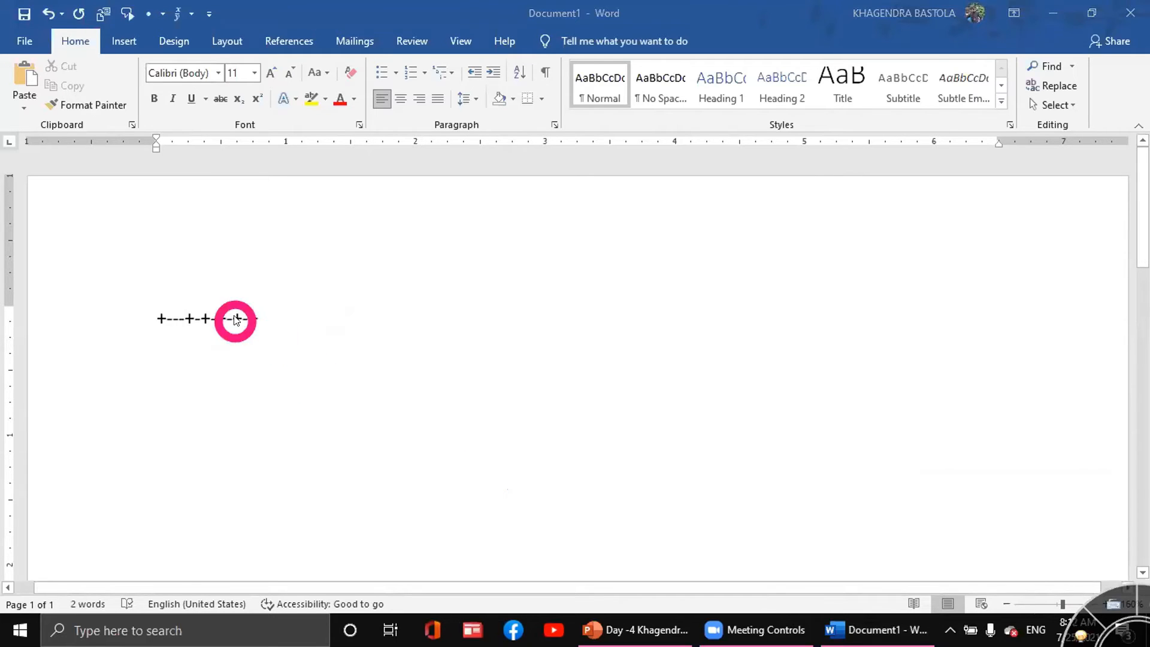
pyautogui.click(260, 316)
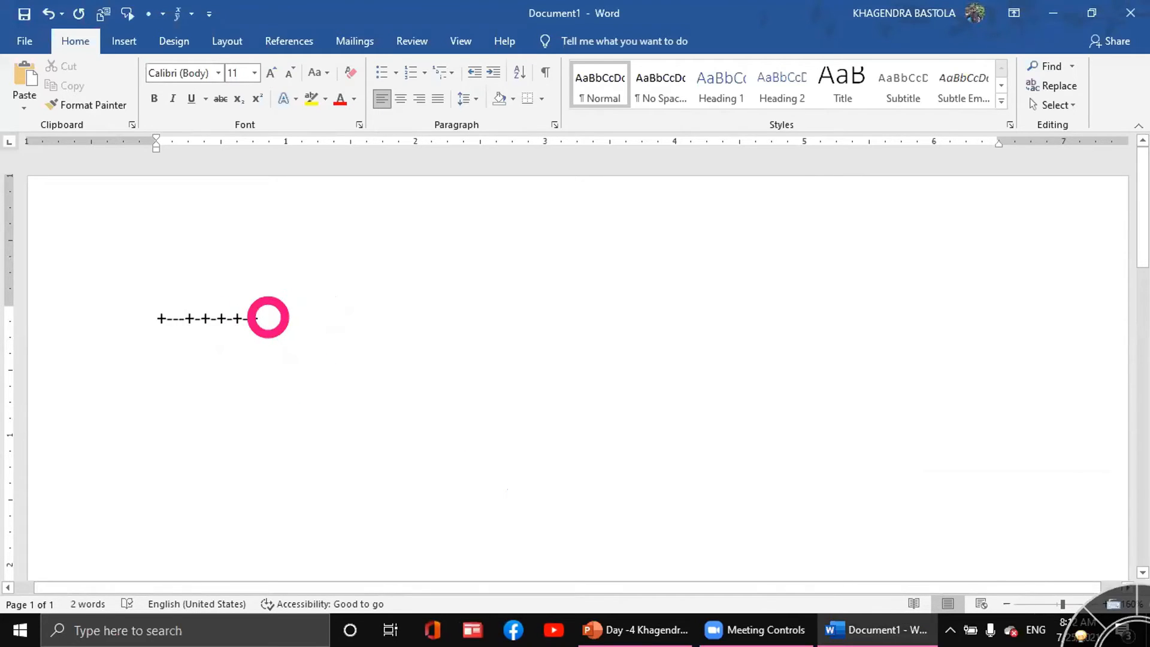
pyautogui.press('Return')
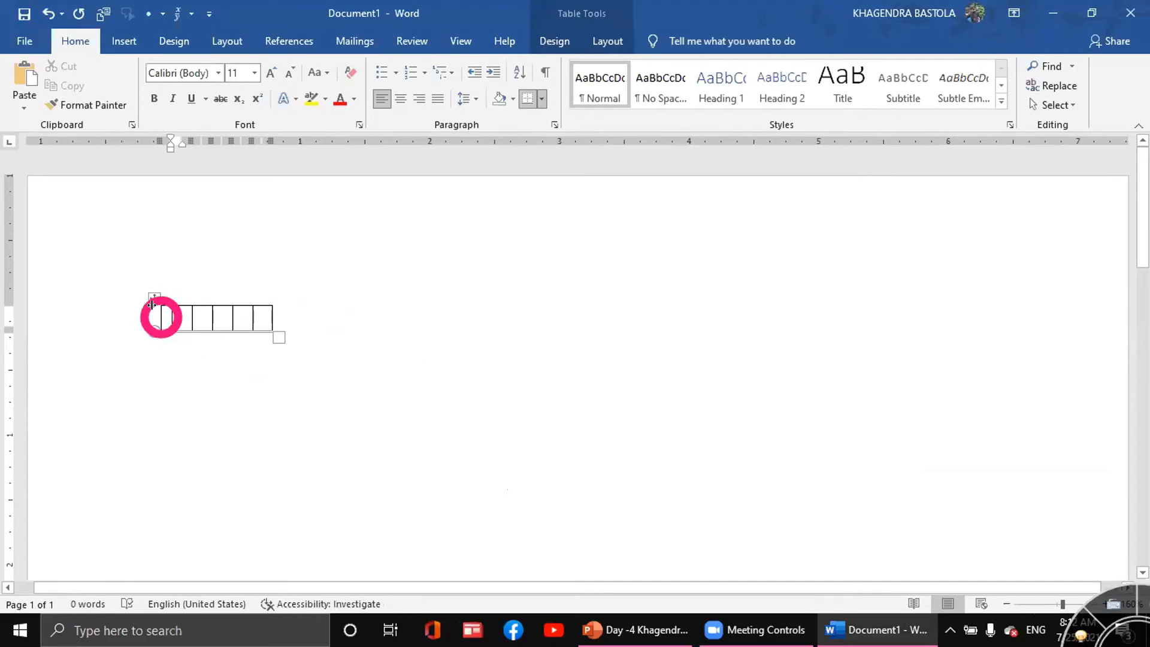
pyautogui.moveTo(155, 298); pyautogui.dragTo(280, 298)
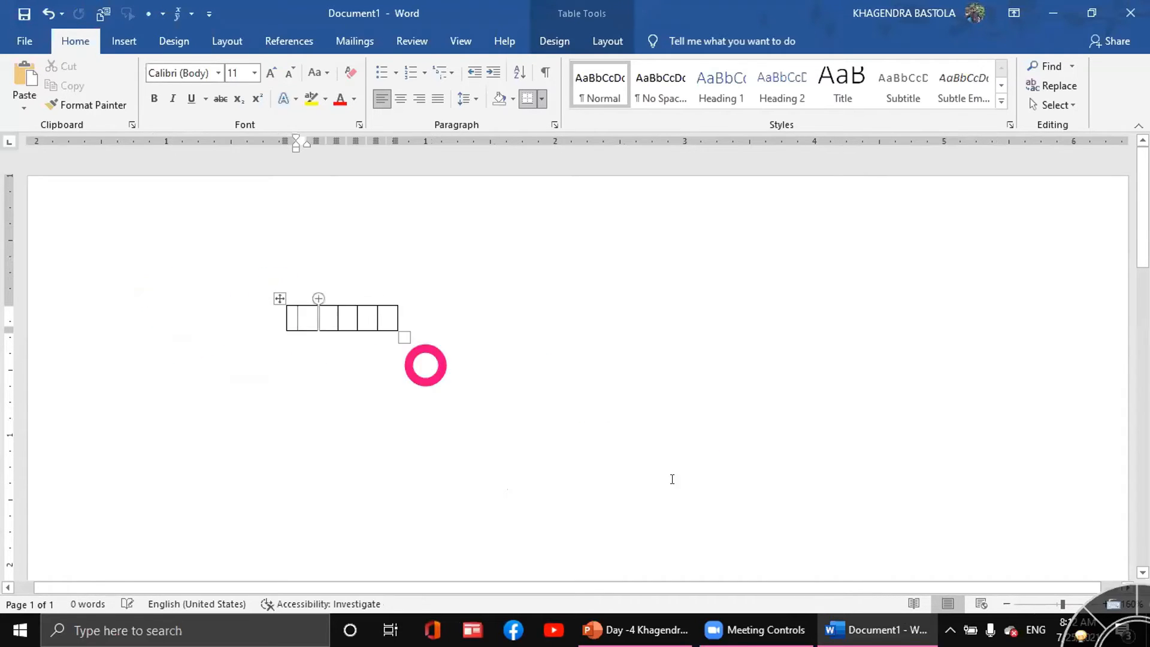
# Add five rows below the table's first row by advancing through the cells past the last one.
pyautogui.moveTo(1133, 615); pyautogui.dragTo(1018, 644)
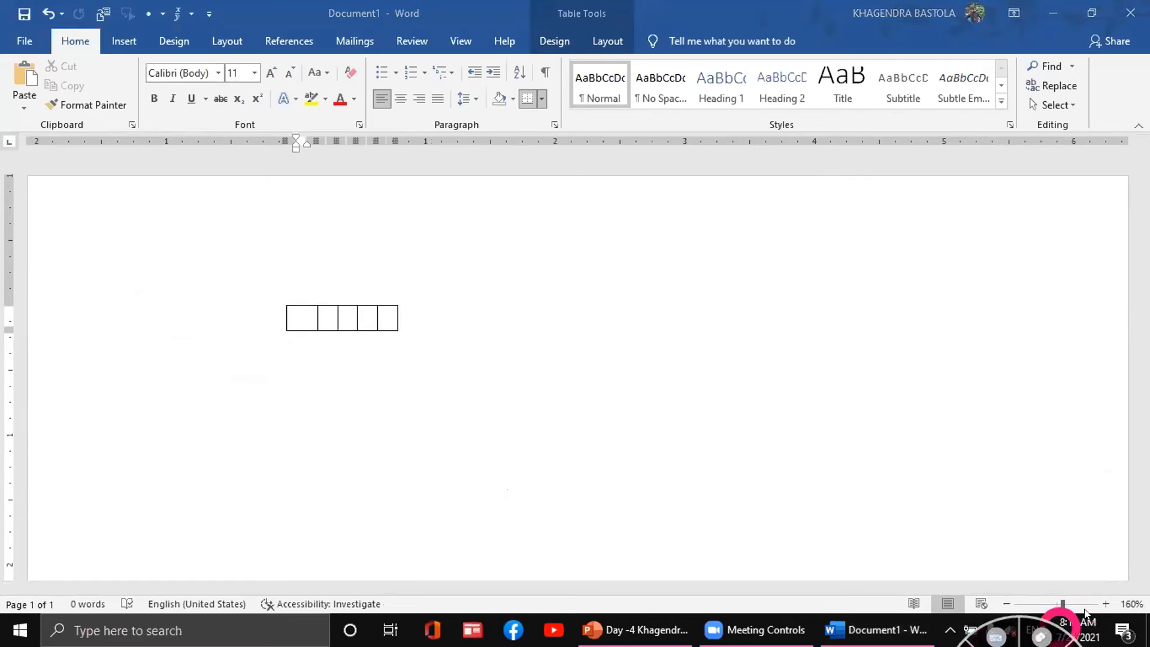
pyautogui.click(1105, 604)
pyautogui.click(1106, 605)
pyautogui.click(1105, 605)
pyautogui.click(1106, 605)
pyautogui.click(1106, 606)
pyautogui.click(1105, 606)
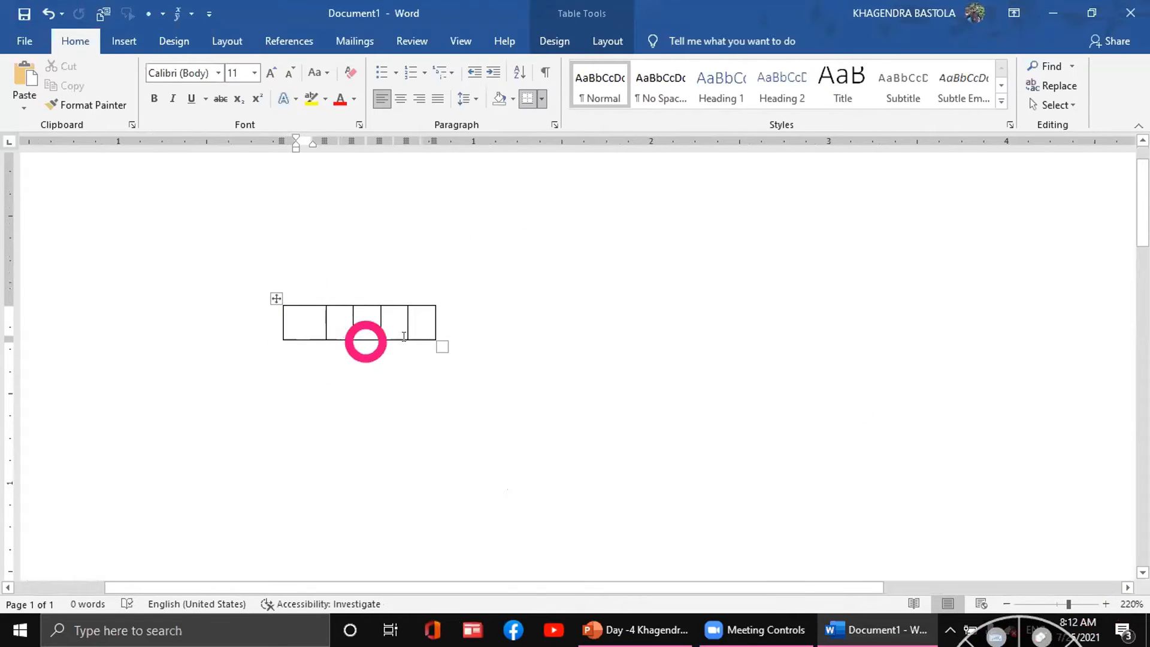
pyautogui.click(428, 320)
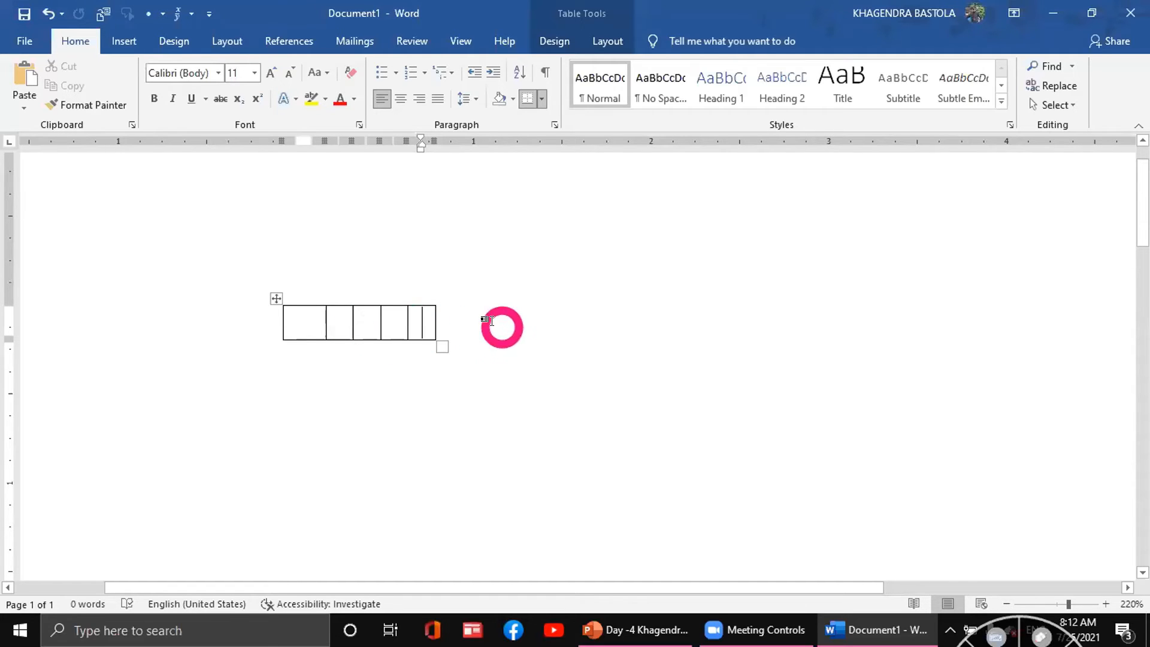
pyautogui.press('Tab')
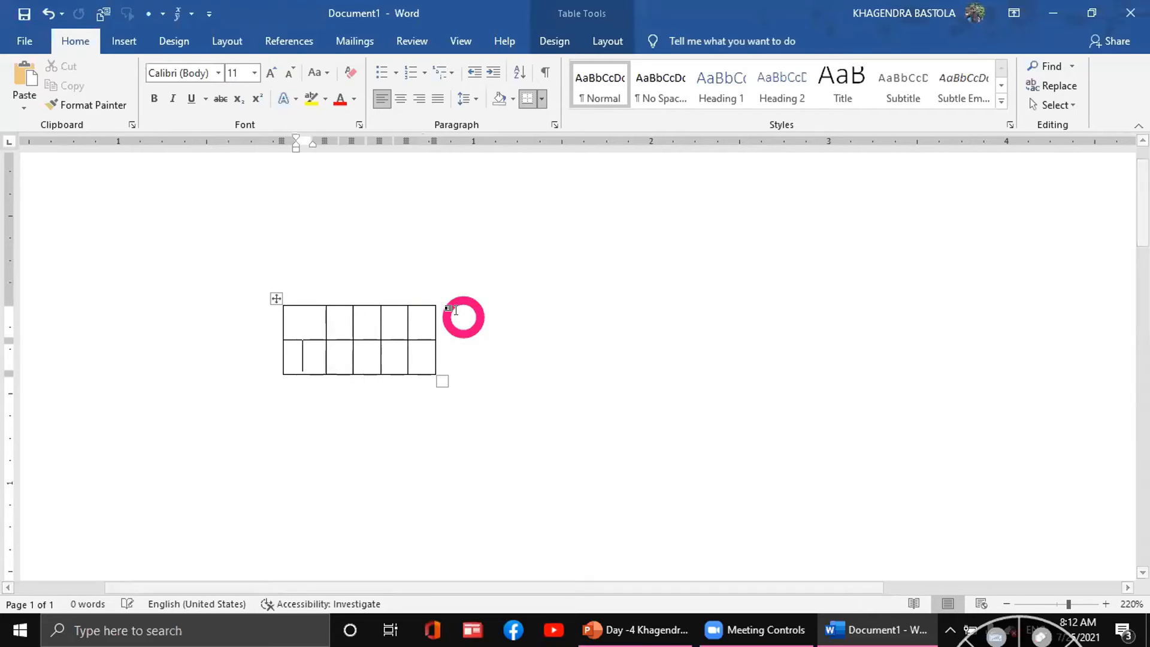
pyautogui.press('Tab')
pyautogui.press('Tab')
pyautogui.press('Tab')
pyautogui.press('Tab')
pyautogui.press('Tab')
pyautogui.press('Tab')
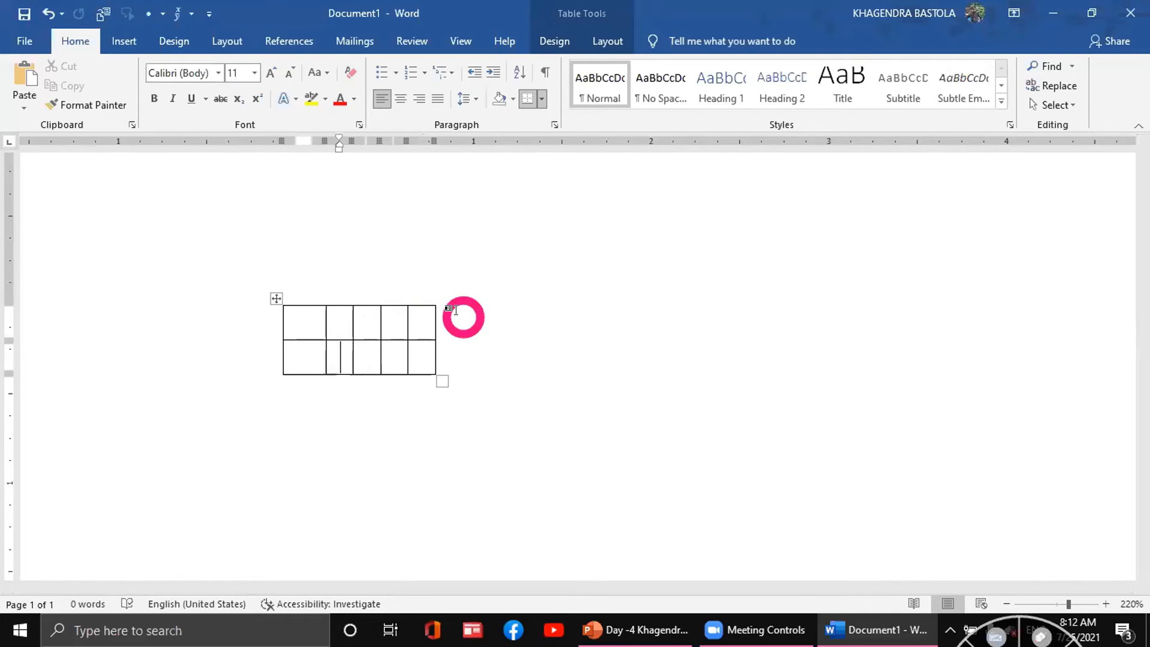
pyautogui.press('Tab')
pyautogui.press('Tab')
pyautogui.press('Tab')
pyautogui.press('Tab')
pyautogui.press('Tab')
pyautogui.press('Tab')
pyautogui.press('Tab')
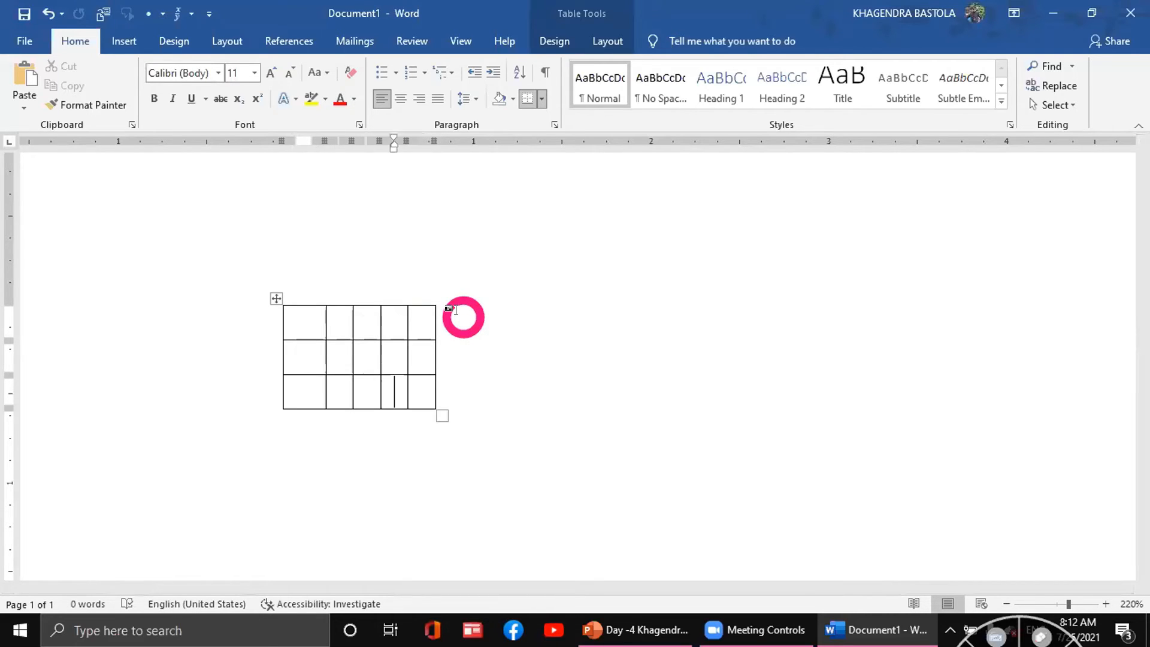
pyautogui.press('Tab')
pyautogui.press('Tab')
pyautogui.press('Tab')
pyautogui.press('Tab')
pyautogui.press('Tab')
pyautogui.press('Tab')
pyautogui.press('Tab')
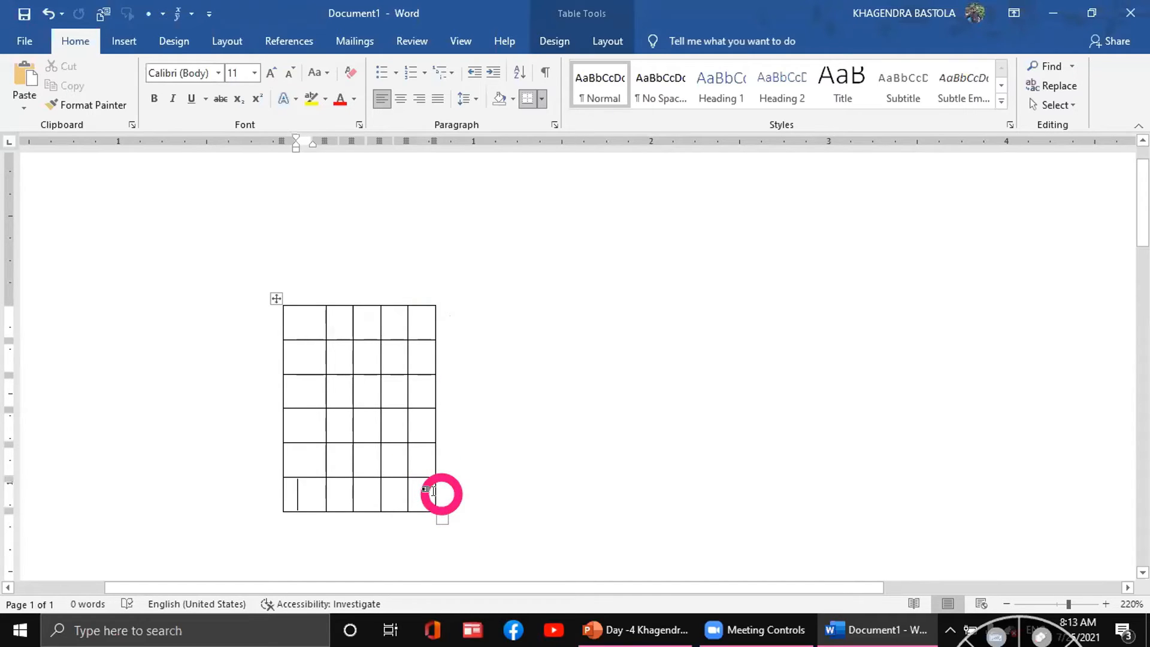
# Dismiss the PointerFocus trial reminder and add one more row from the end of the table's last row.
pyautogui.click(434, 492)
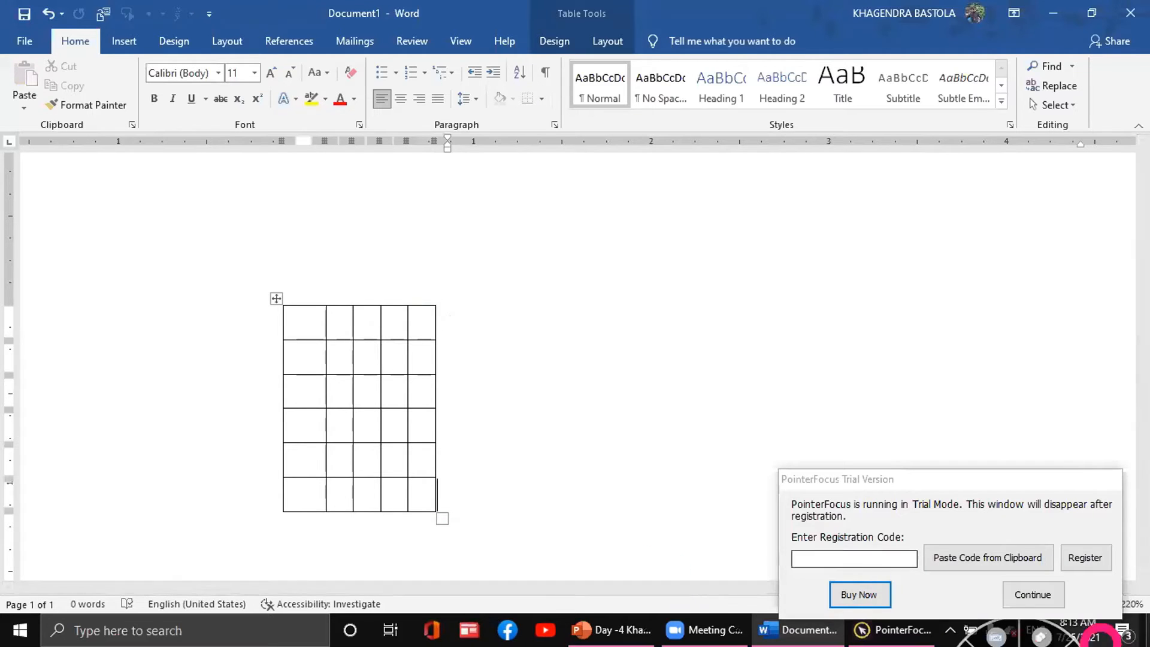
pyautogui.click(1027, 595)
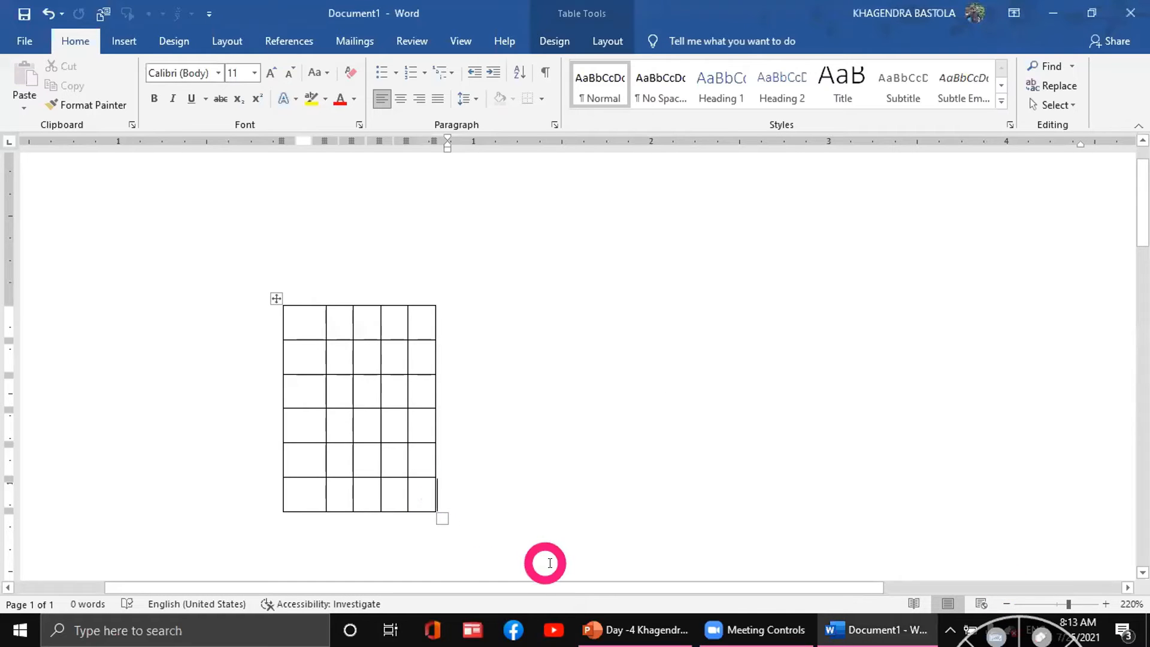
pyautogui.press('Return')
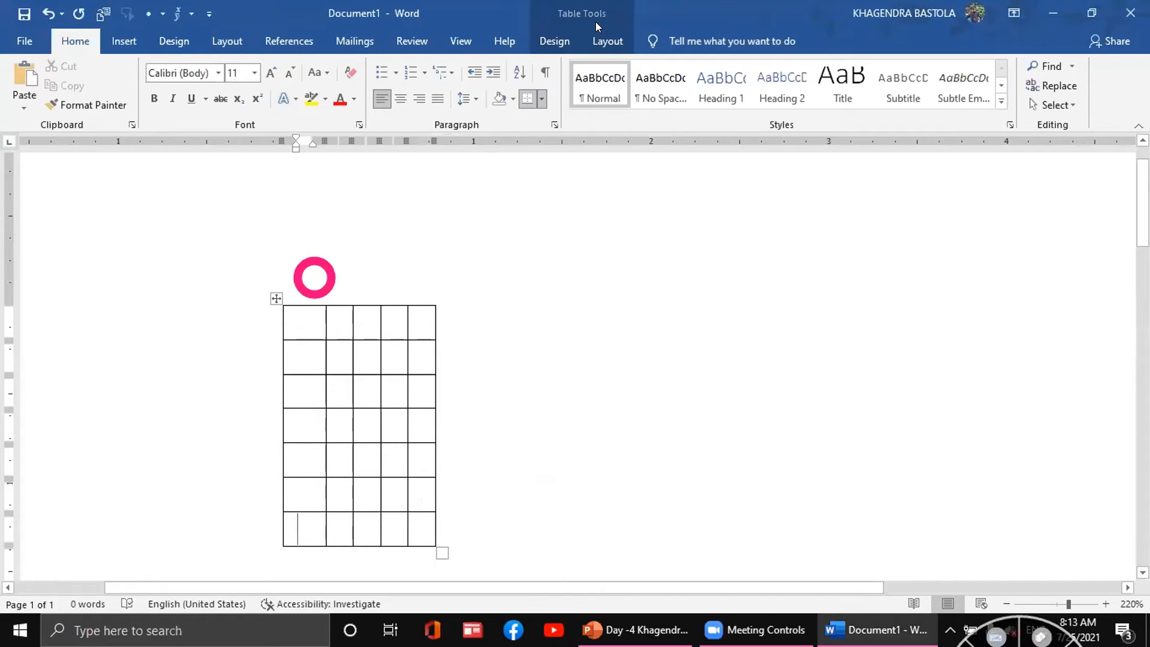
# Select the entire table with the table layout's Select Table command.
pyautogui.click(560, 42)
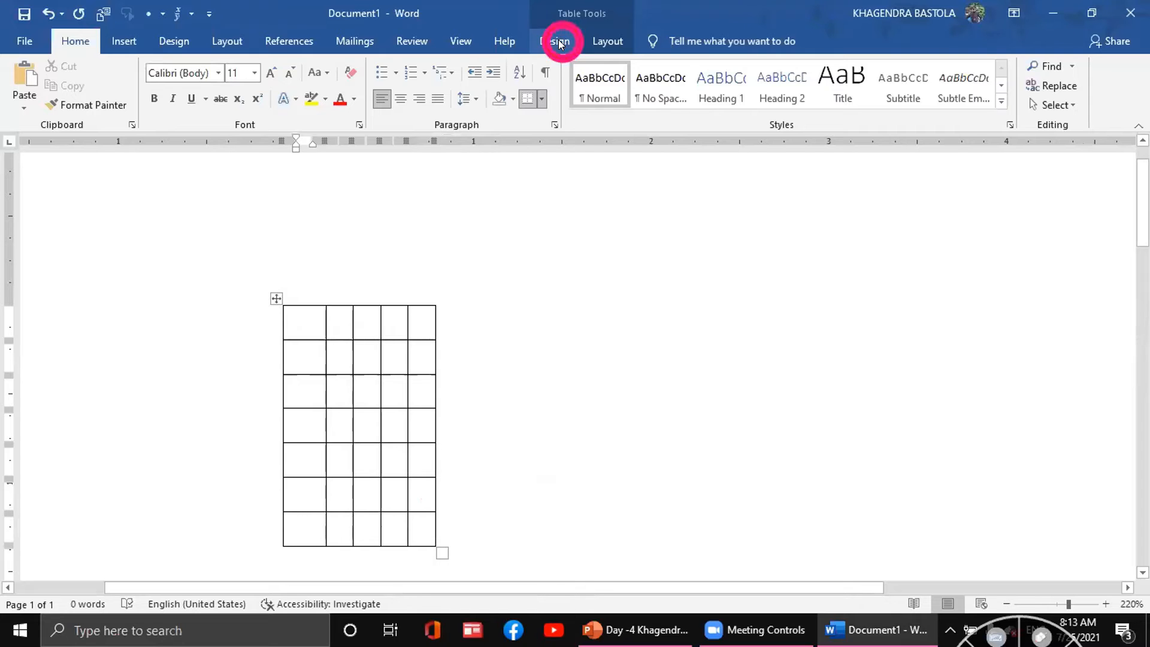
pyautogui.click(596, 42)
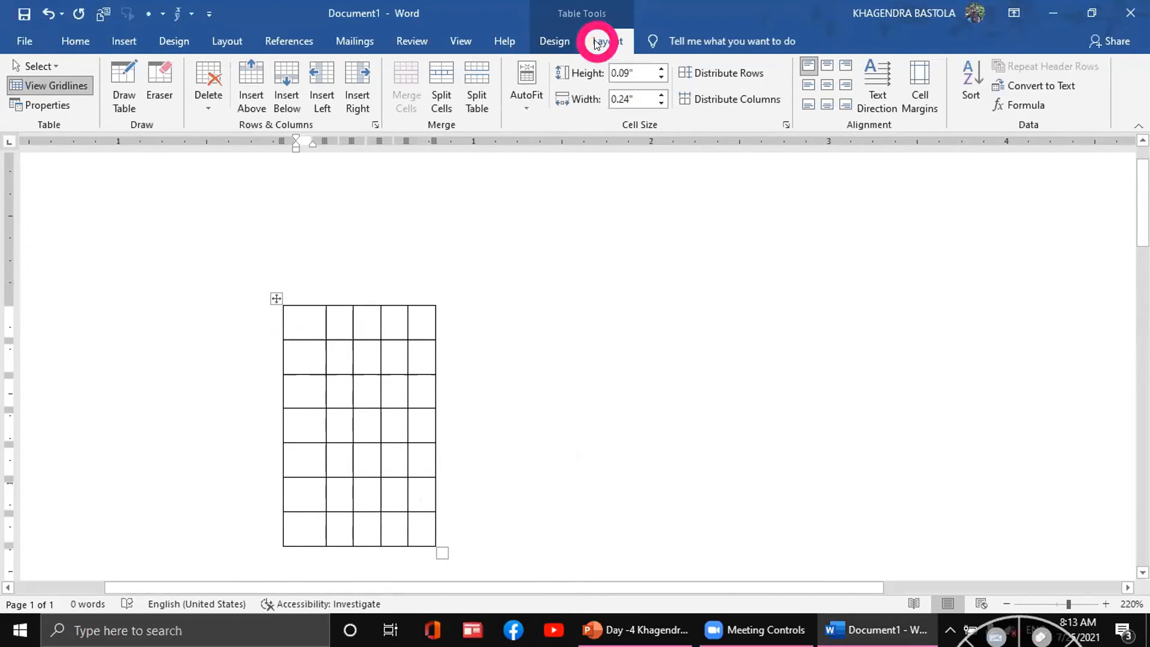
pyautogui.click(646, 180)
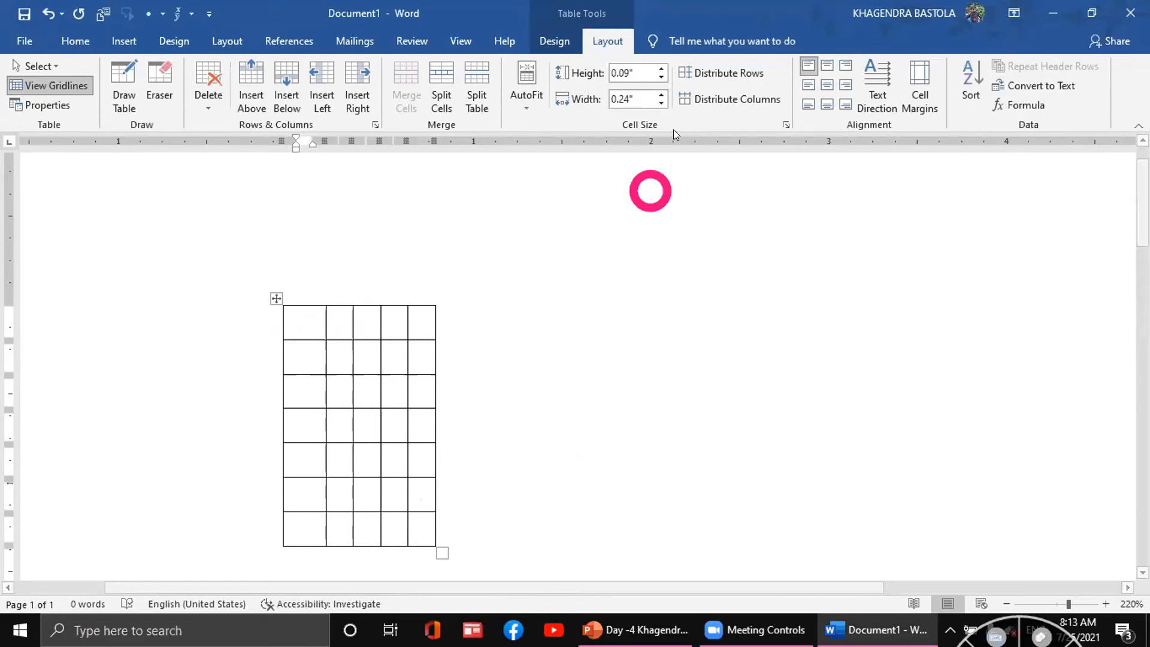
pyautogui.click(622, 36)
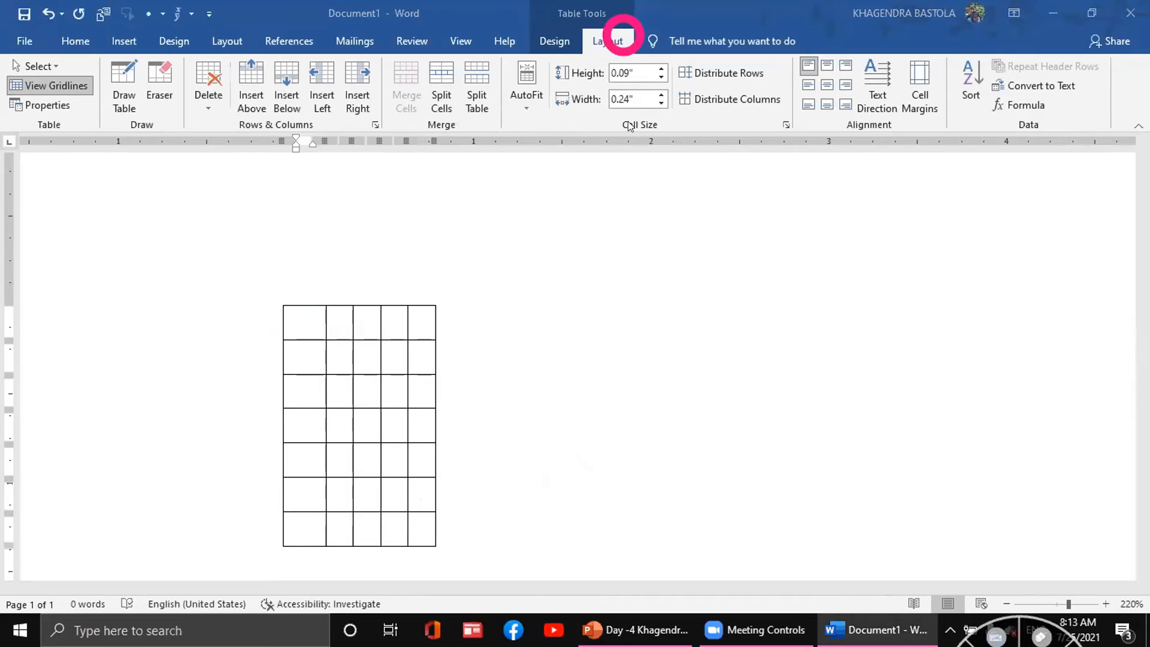
pyautogui.click(55, 68)
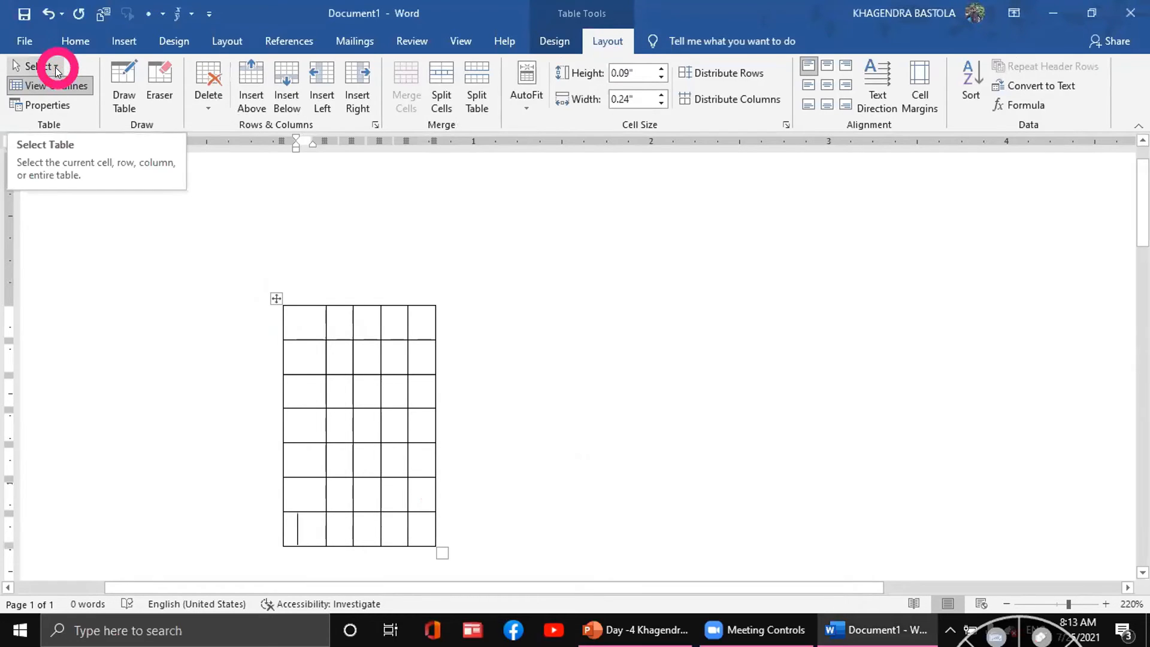
pyautogui.click(56, 68)
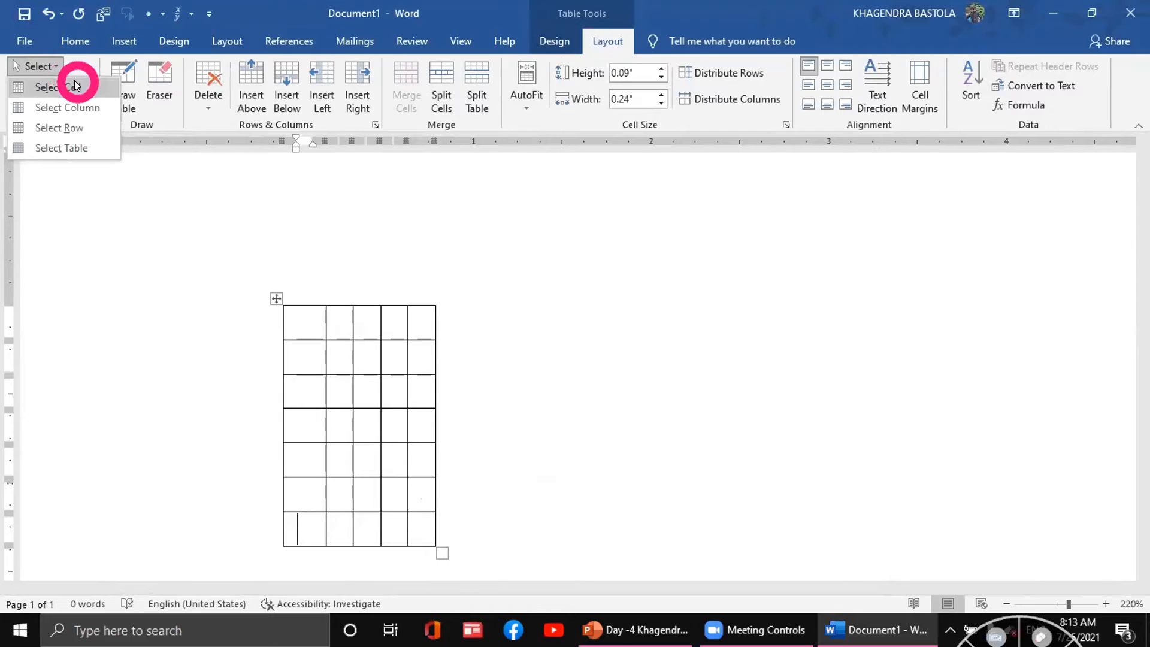
pyautogui.click(82, 97)
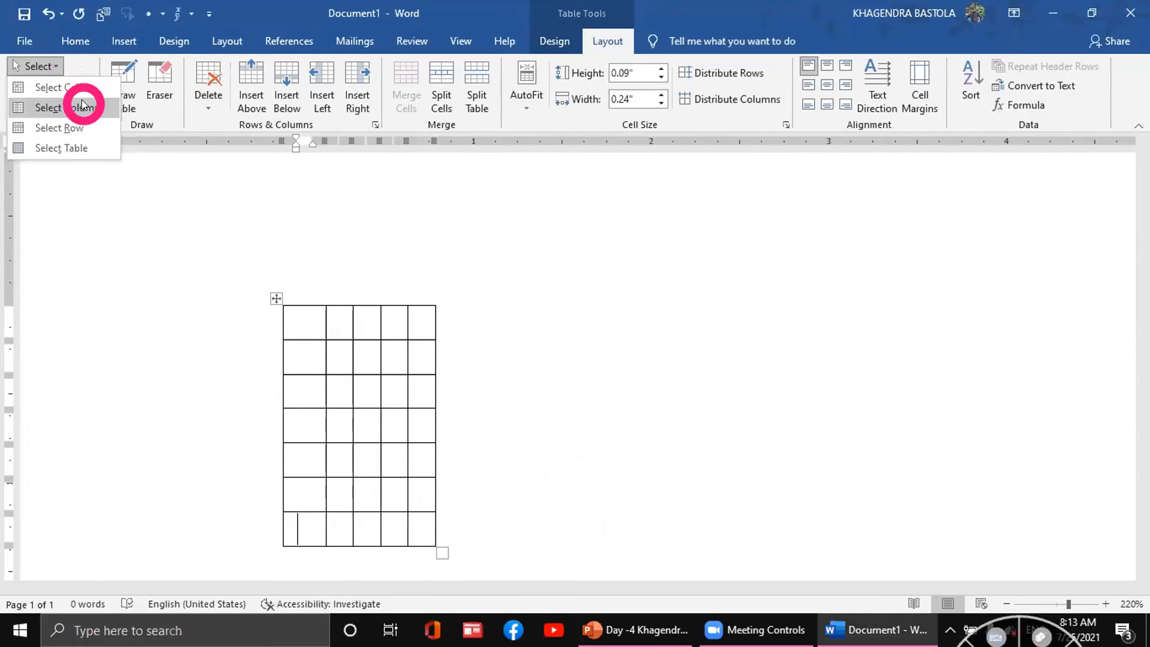
pyautogui.click(76, 148)
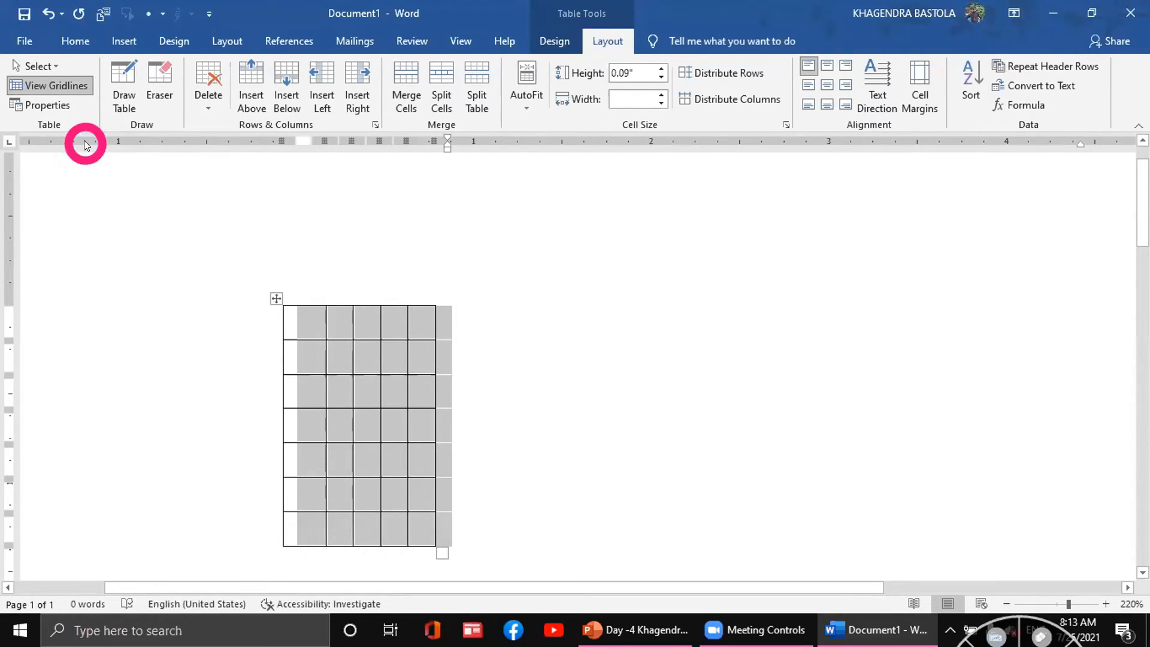
# Dismiss the PointerFocus trial reminder, clear the table selection and delete the table's second row.
pyautogui.click(207, 106)
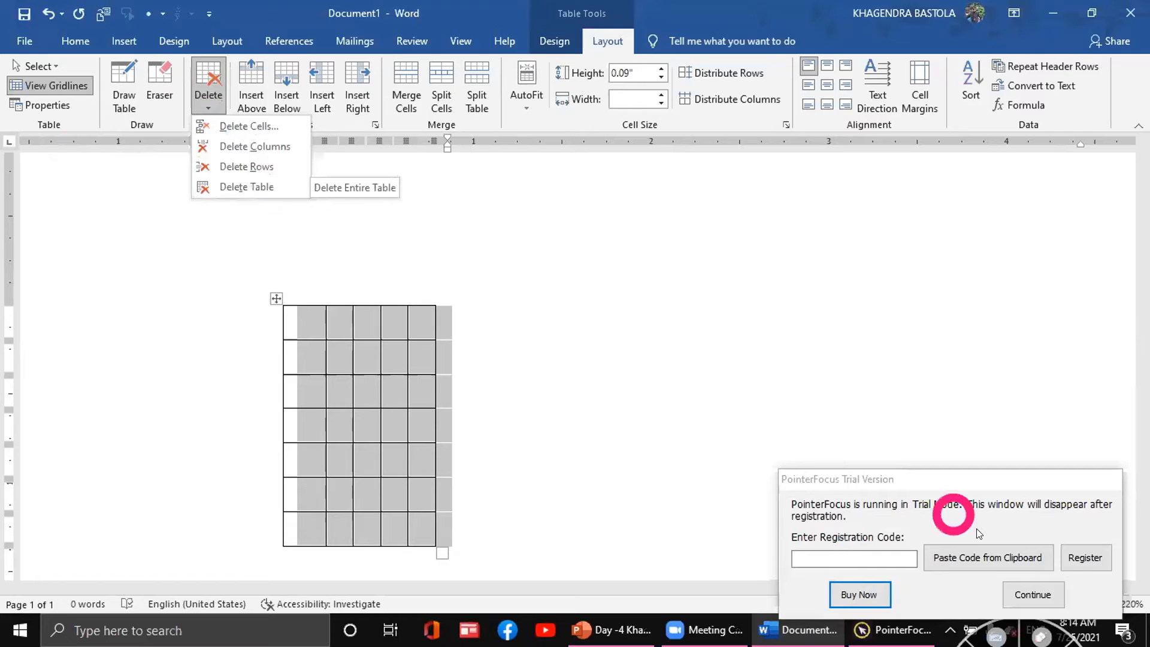
pyautogui.click(1041, 596)
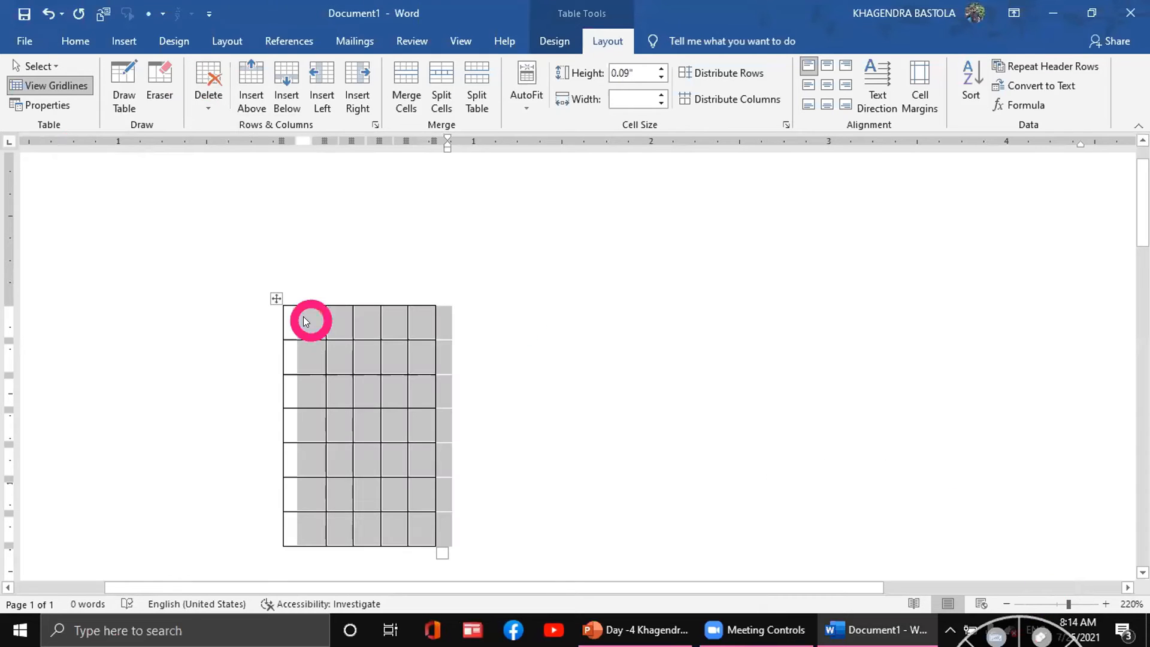
pyautogui.click(517, 349)
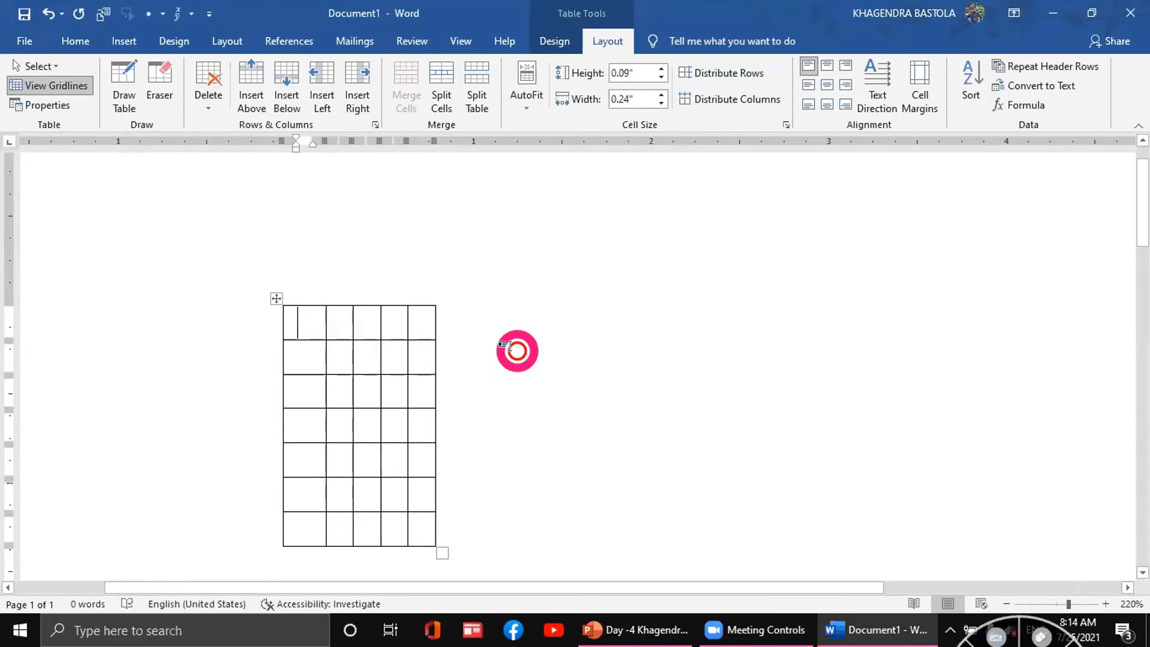
pyautogui.click(310, 357)
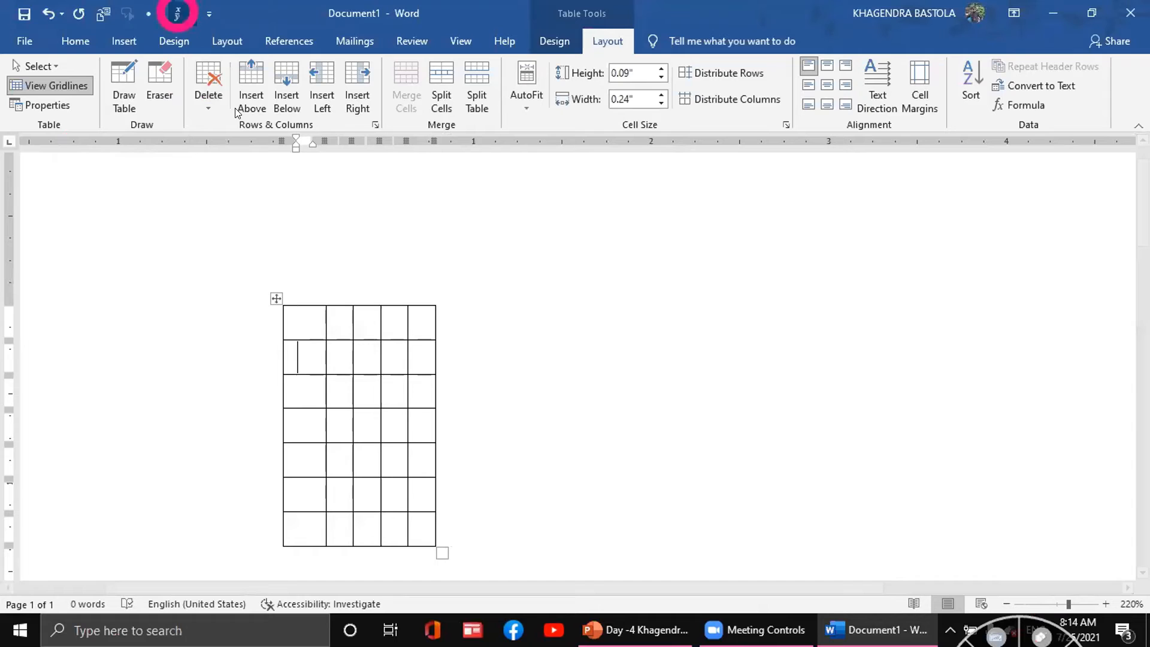
pyautogui.click(210, 110)
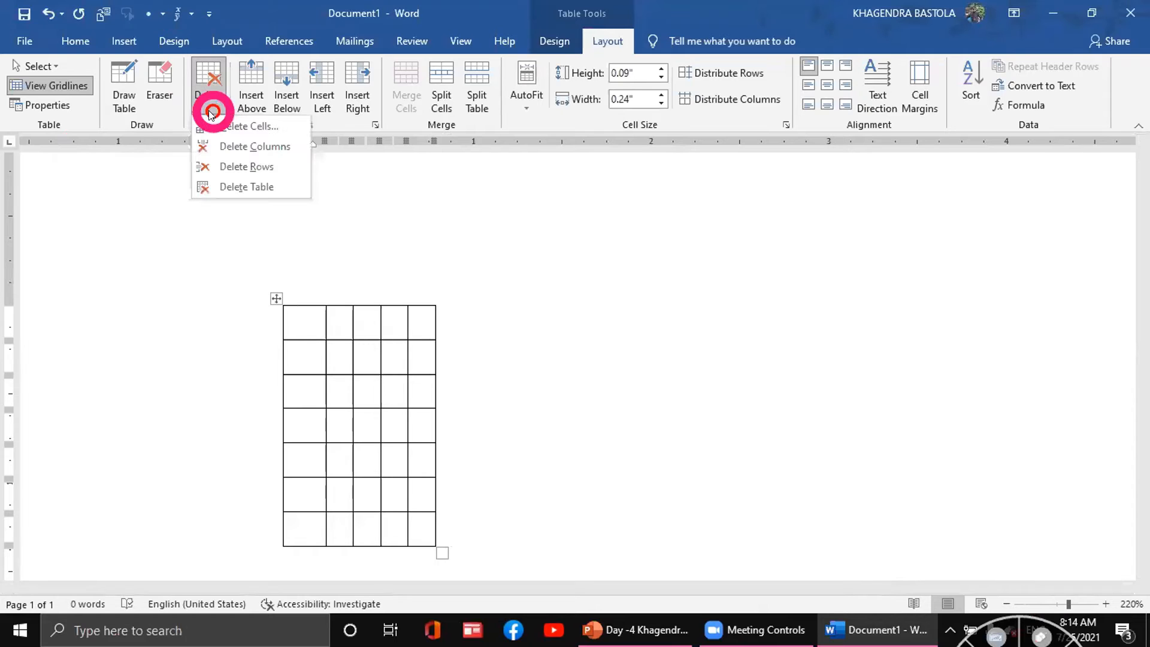
pyautogui.click(237, 167)
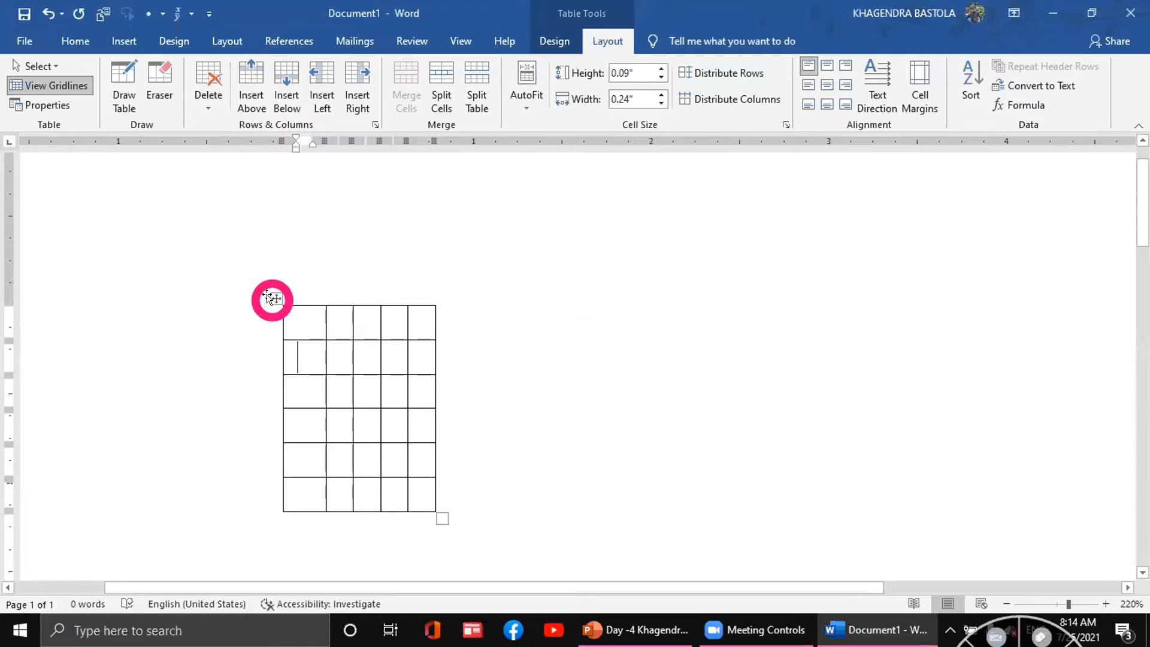
# Select the whole table together with the rest of the document's content and delete it, leaving a blank page.
pyautogui.click(267, 294)
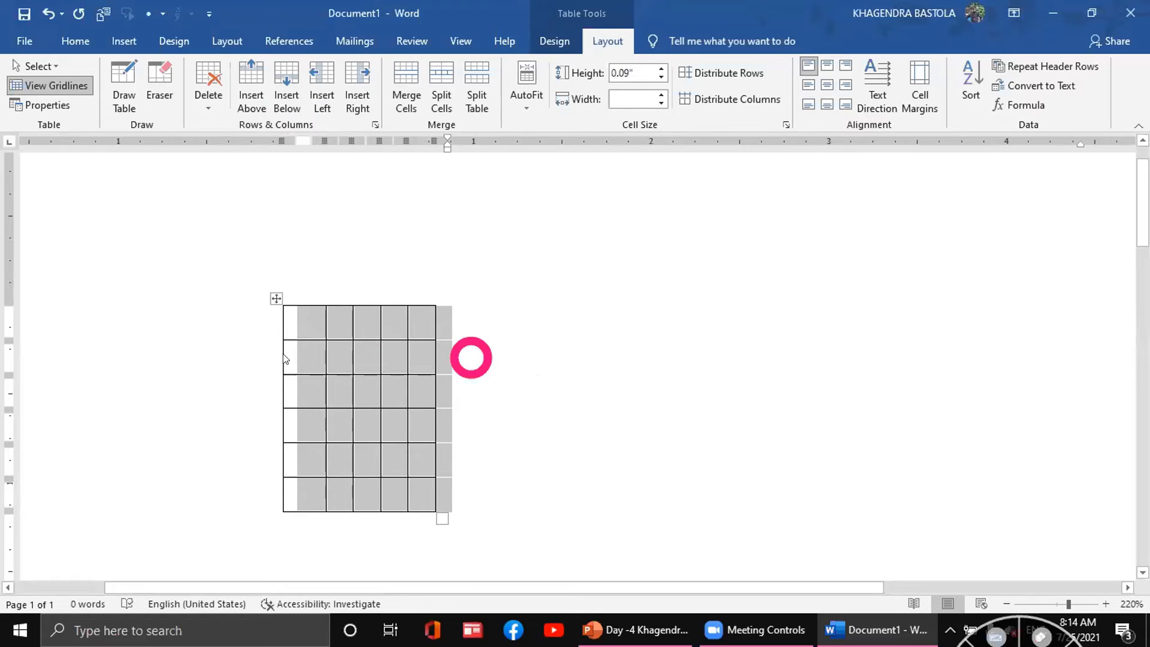
pyautogui.click(275, 298)
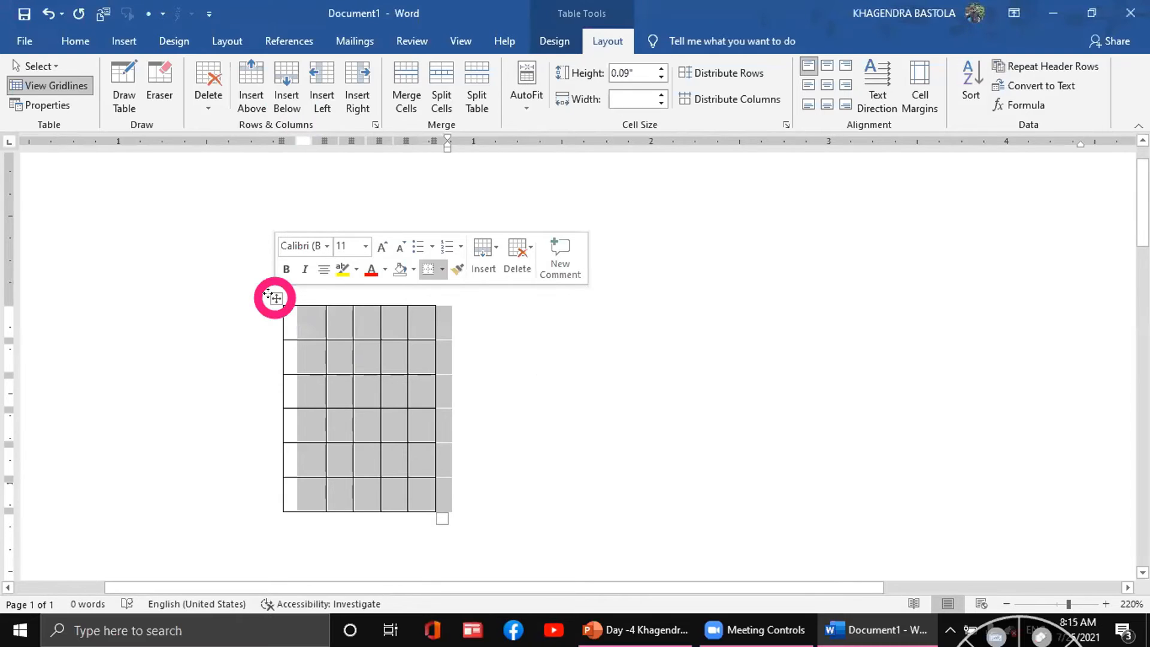
pyautogui.press('Delete')
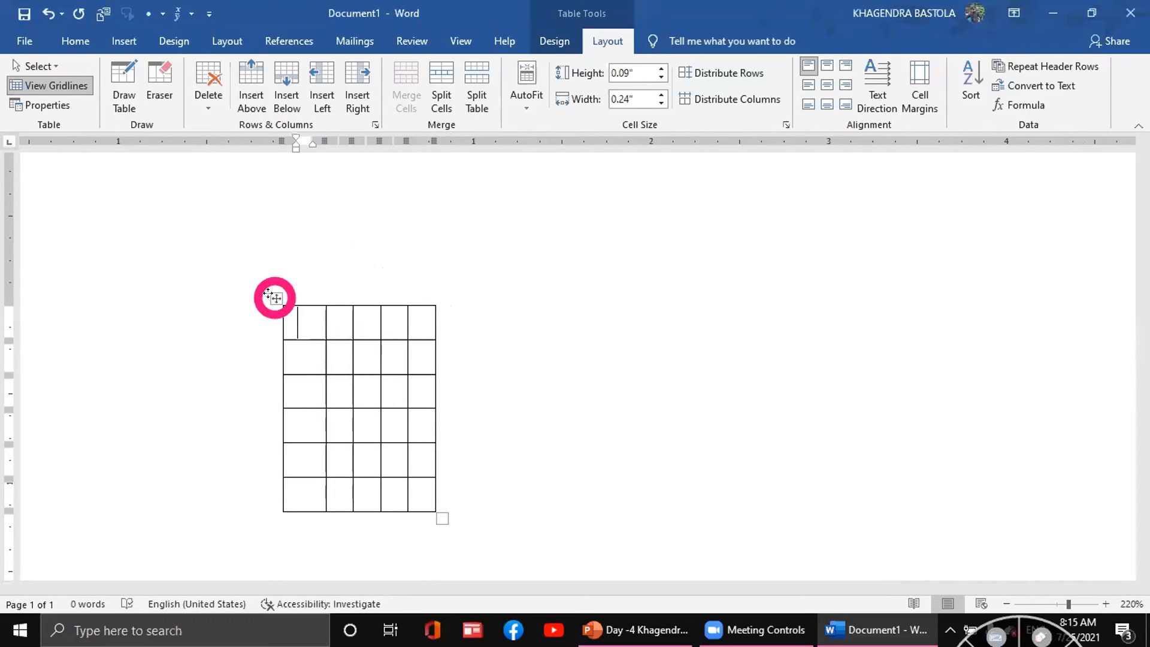
pyautogui.click(275, 297)
pyautogui.hotkey('ctrl', 'a')
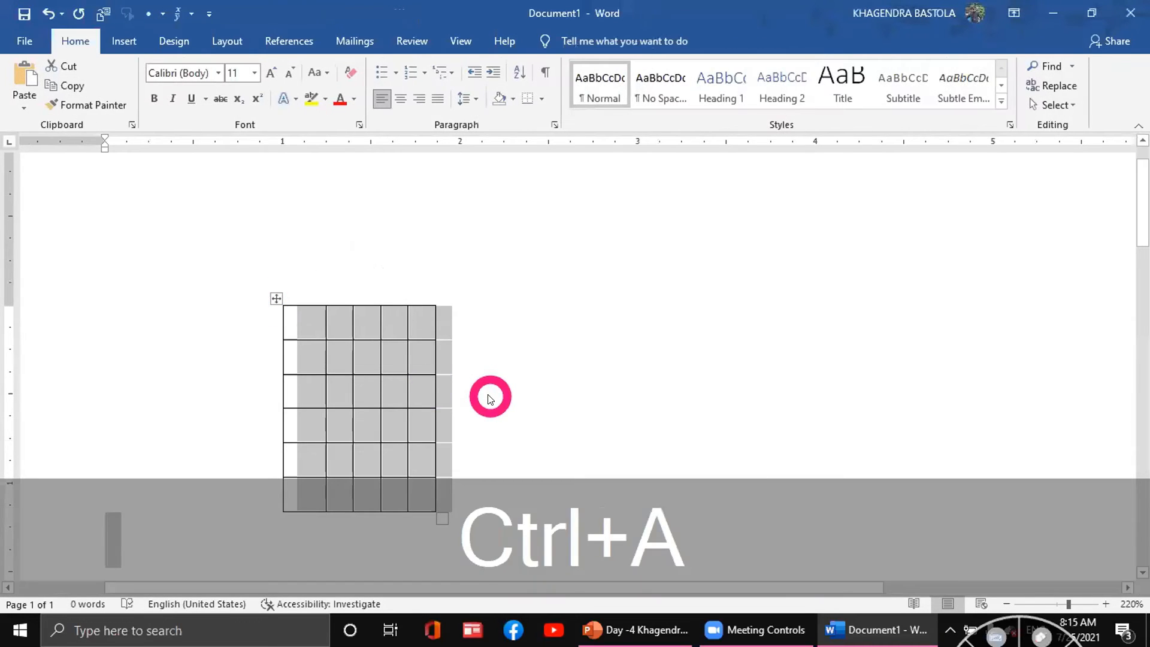
pyautogui.press('Delete')
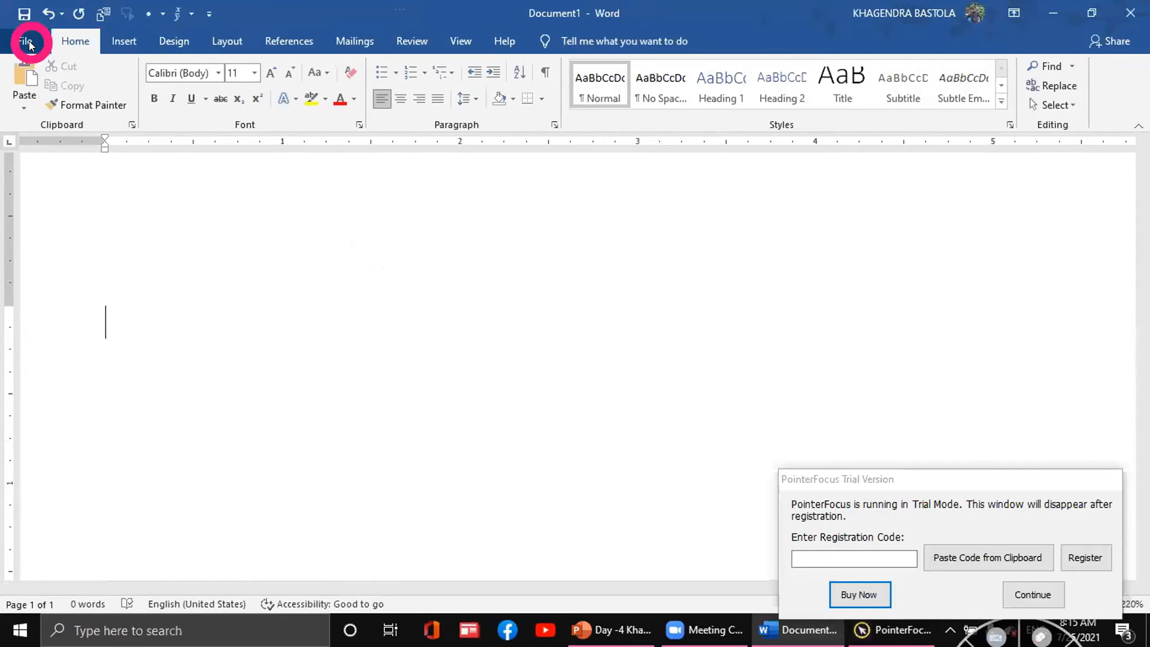
# Open the AutoFormat As You Type settings from Word's proofing options, dismissing the PointerFocus trial reminder.
pyautogui.click(27, 41)
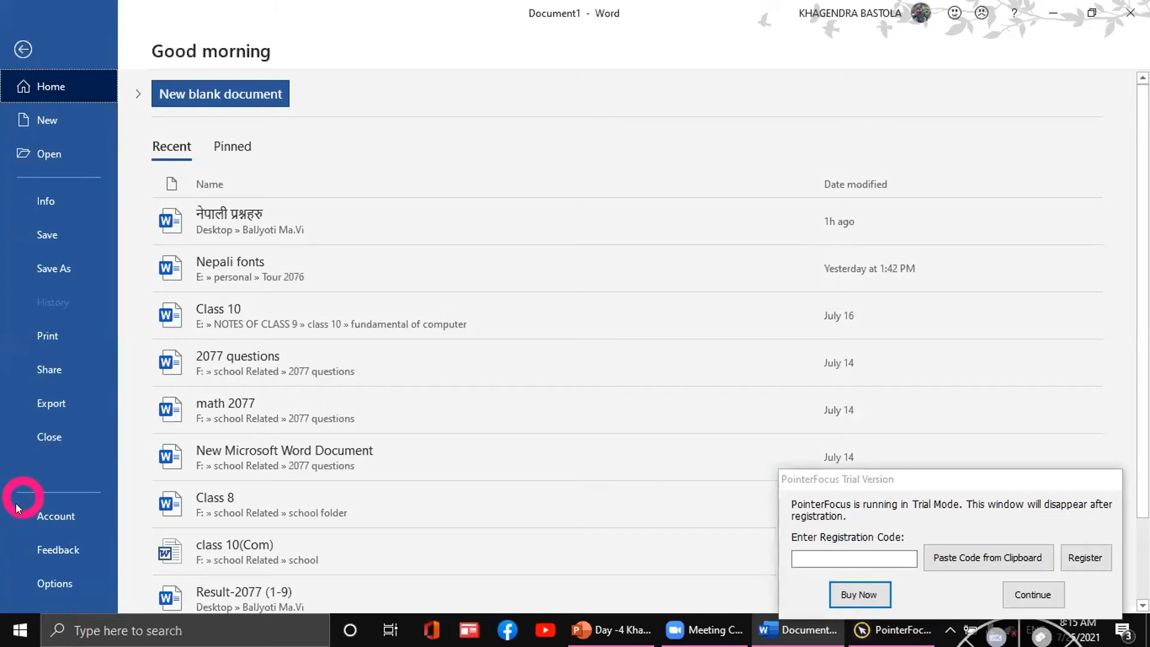
pyautogui.click(49, 583)
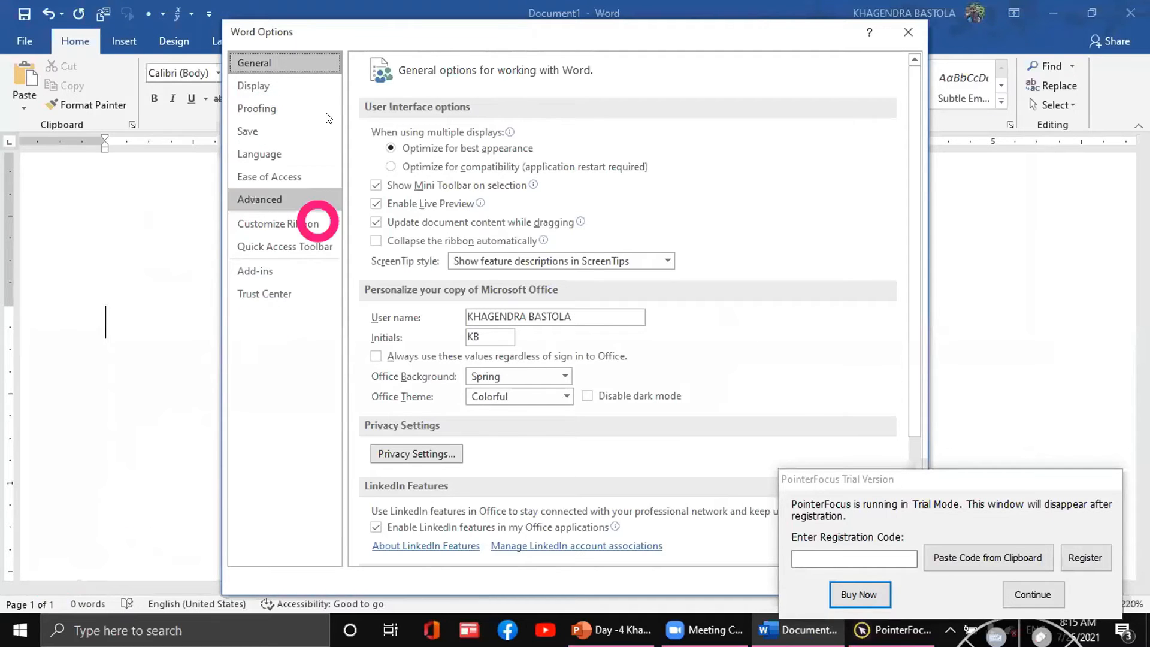
pyautogui.click(310, 110)
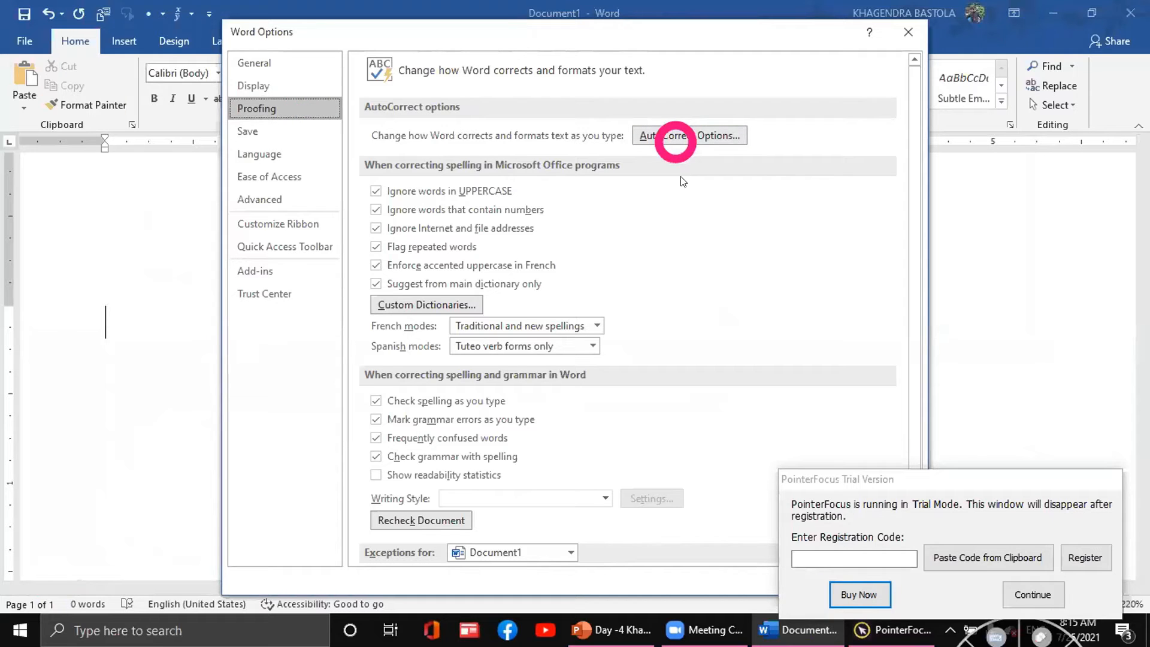
pyautogui.click(1031, 593)
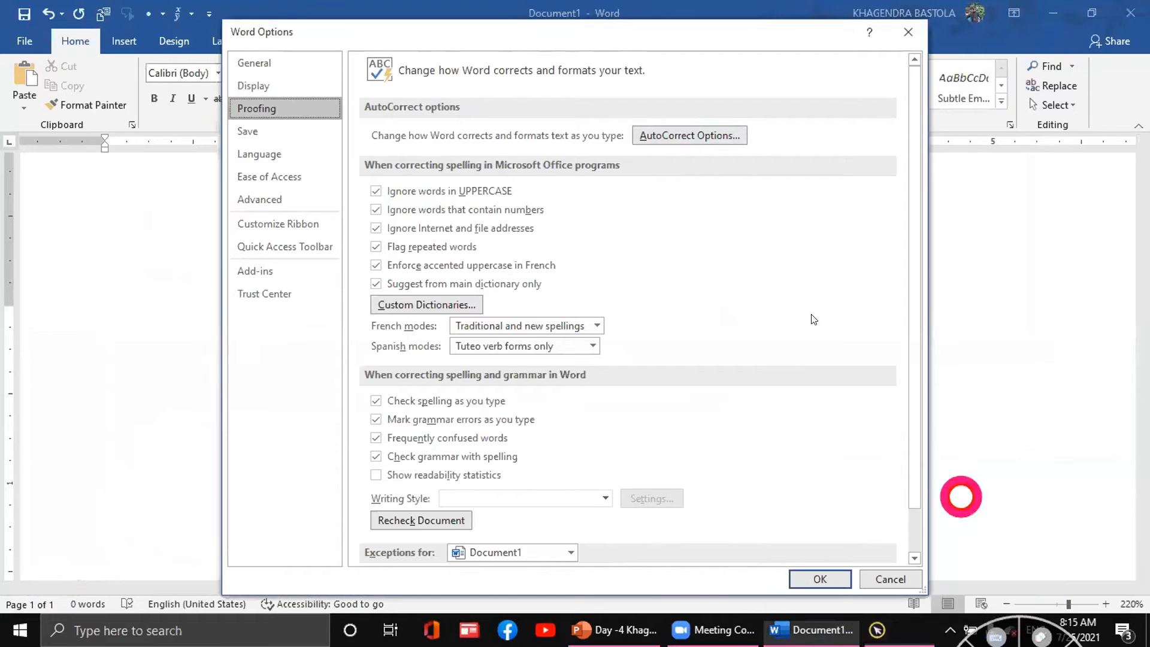
pyautogui.click(699, 128)
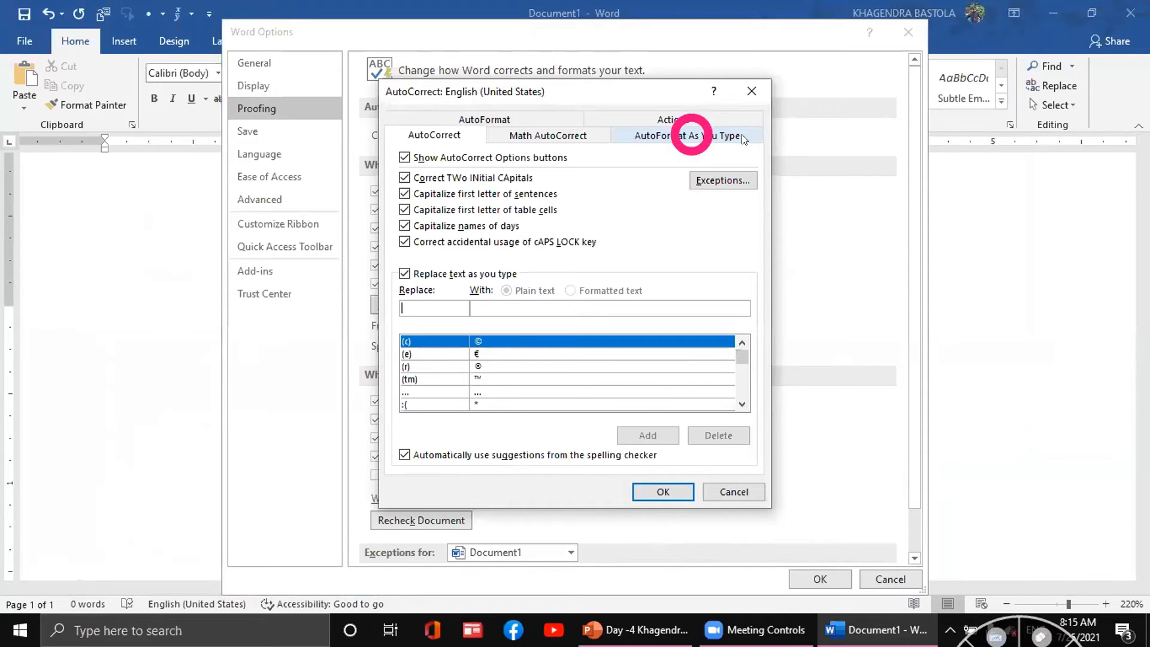
pyautogui.click(675, 138)
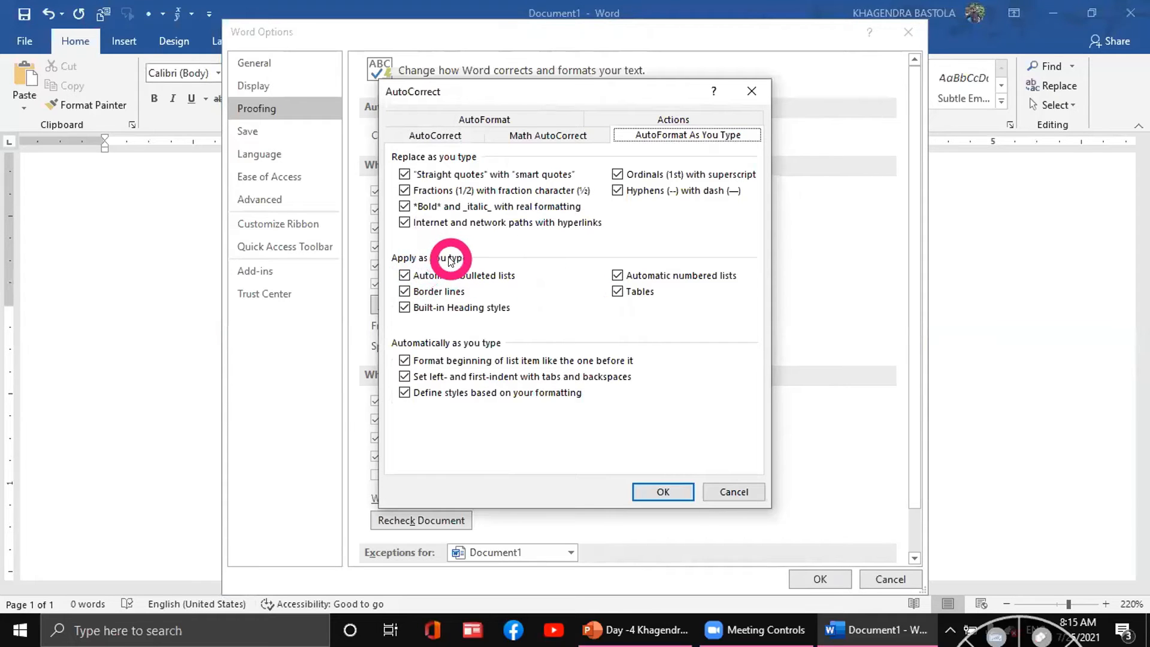
# Switch automatic creation of tables as you type off and on again, and accept the AutoCorrect and Word options.
pyautogui.click(618, 291)
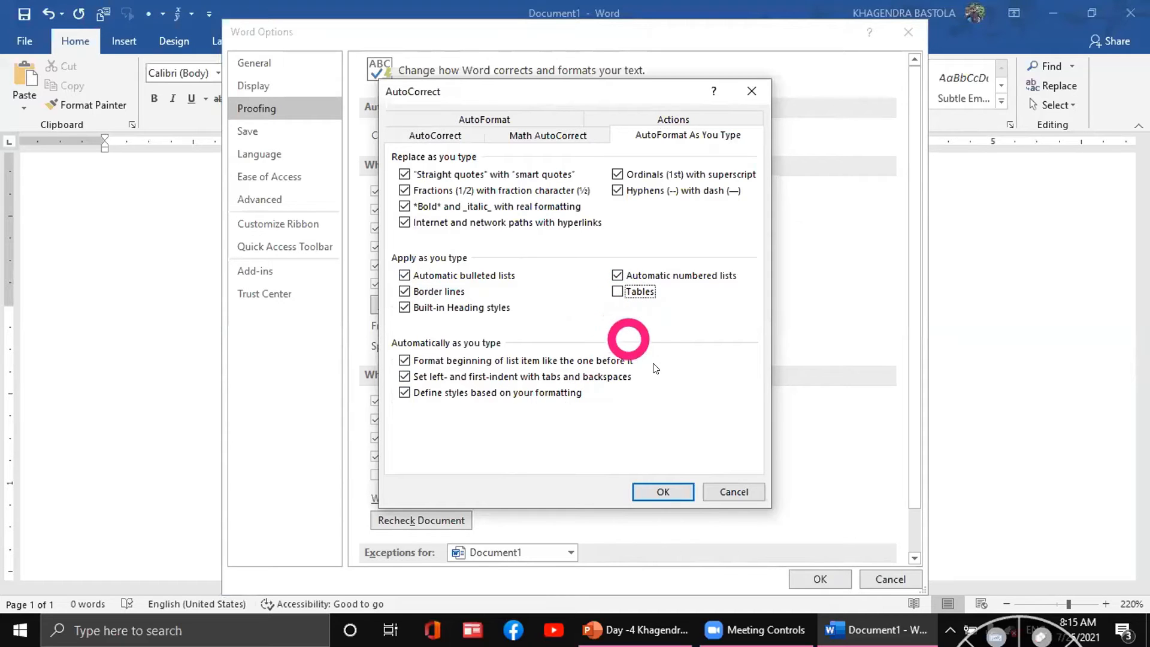
pyautogui.click(616, 292)
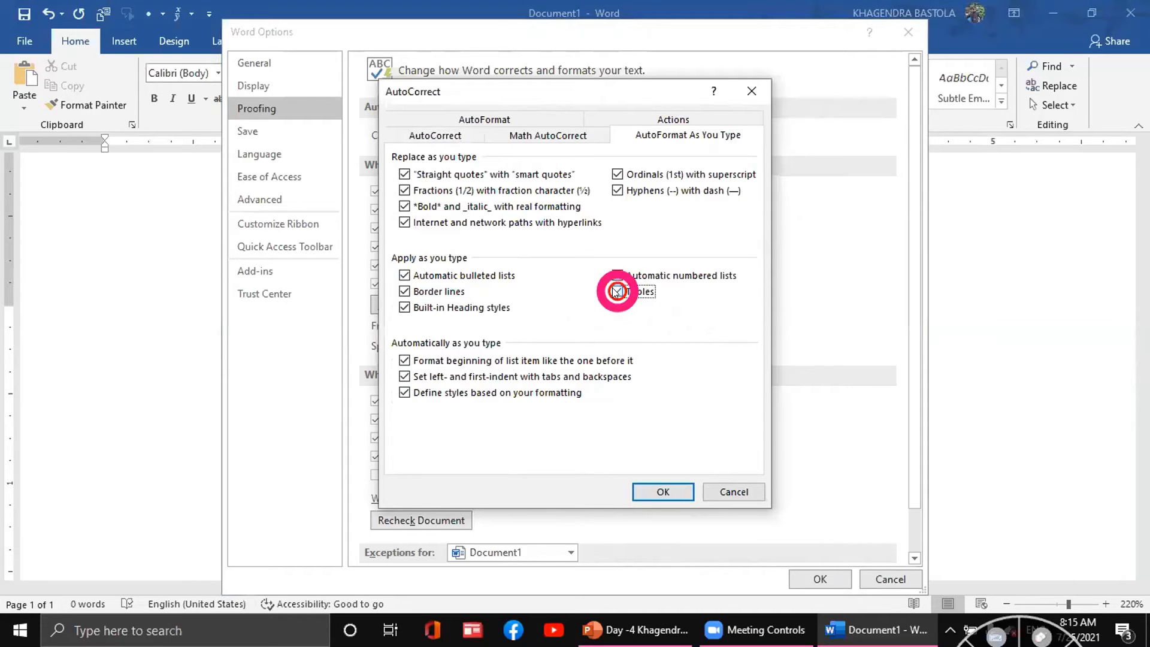
pyautogui.click(663, 492)
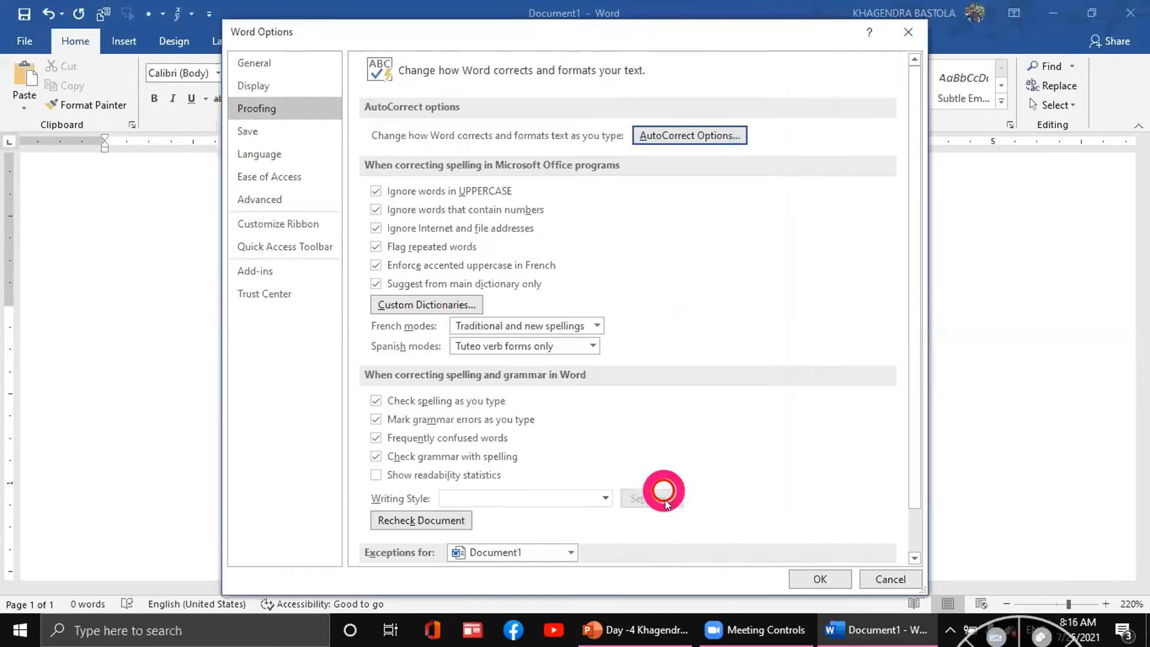
pyautogui.click(821, 576)
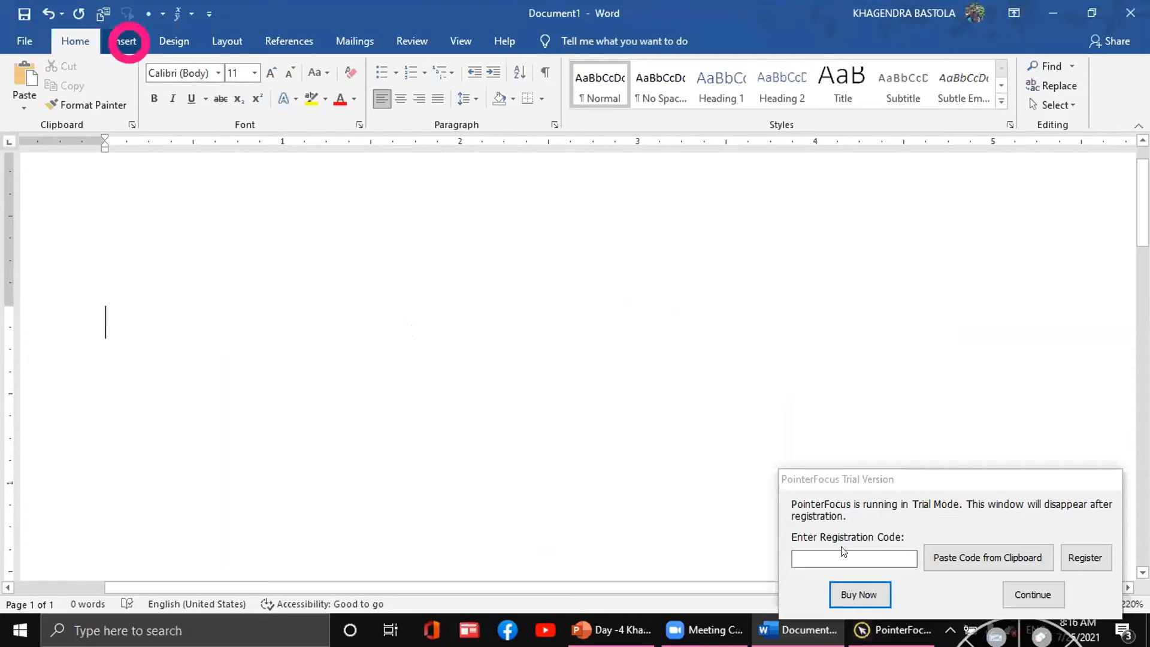
# Dismiss the PointerFocus trial reminder and insert a table with five columns and three rows.
pyautogui.click(1042, 596)
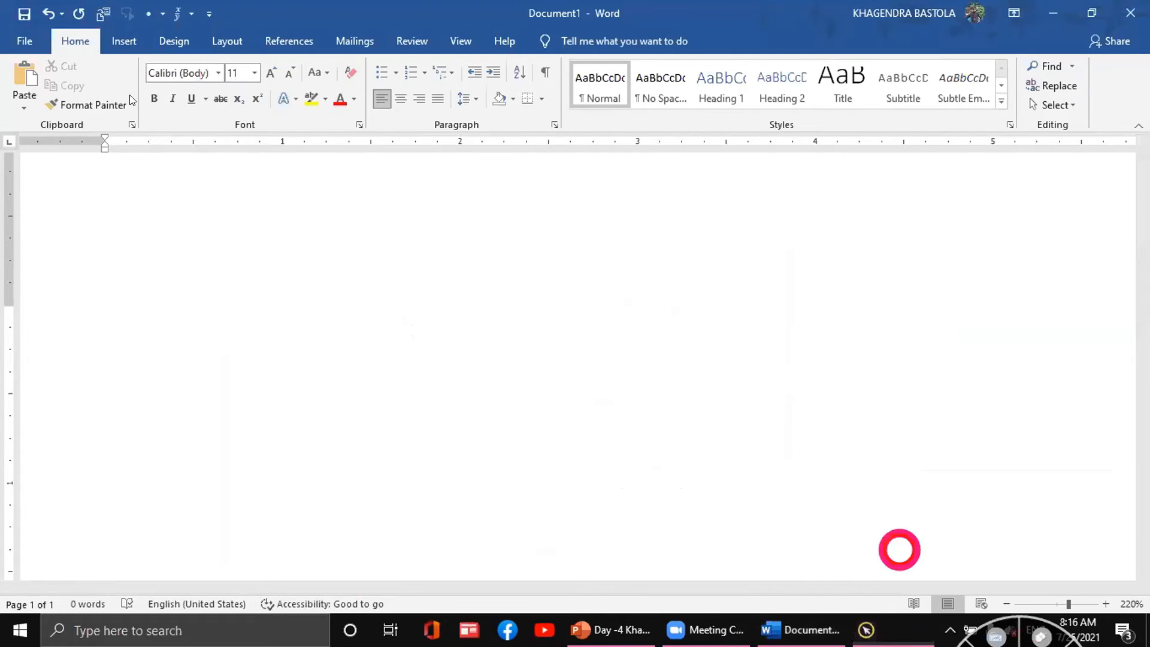
pyautogui.click(121, 42)
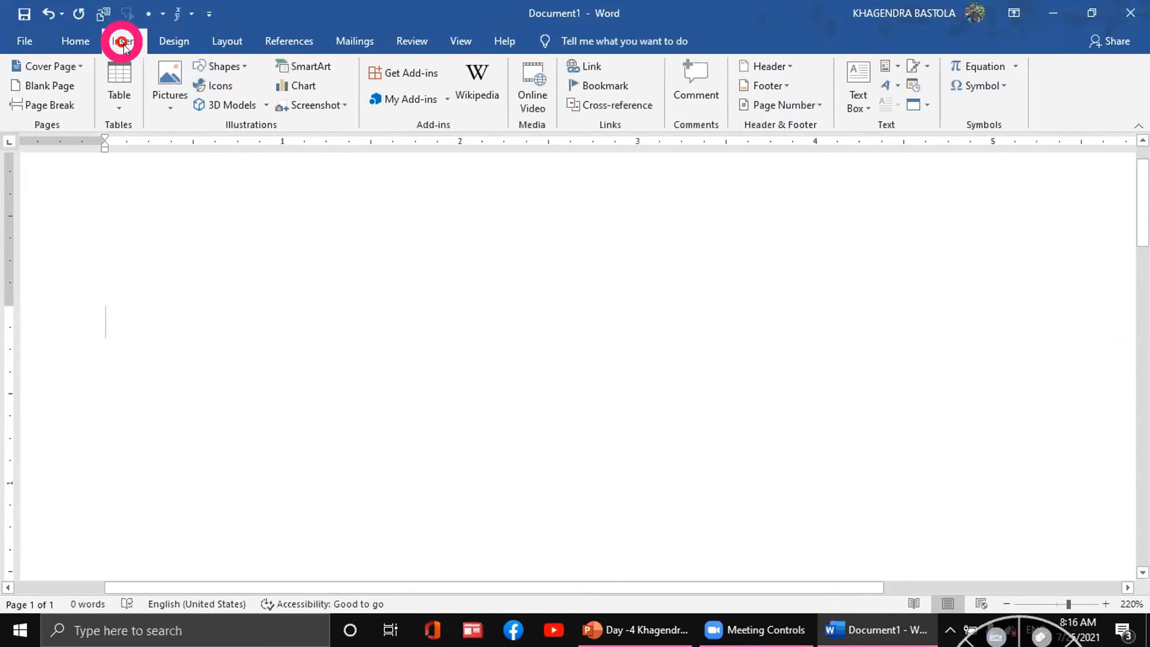
pyautogui.click(122, 100)
pyautogui.click(170, 177)
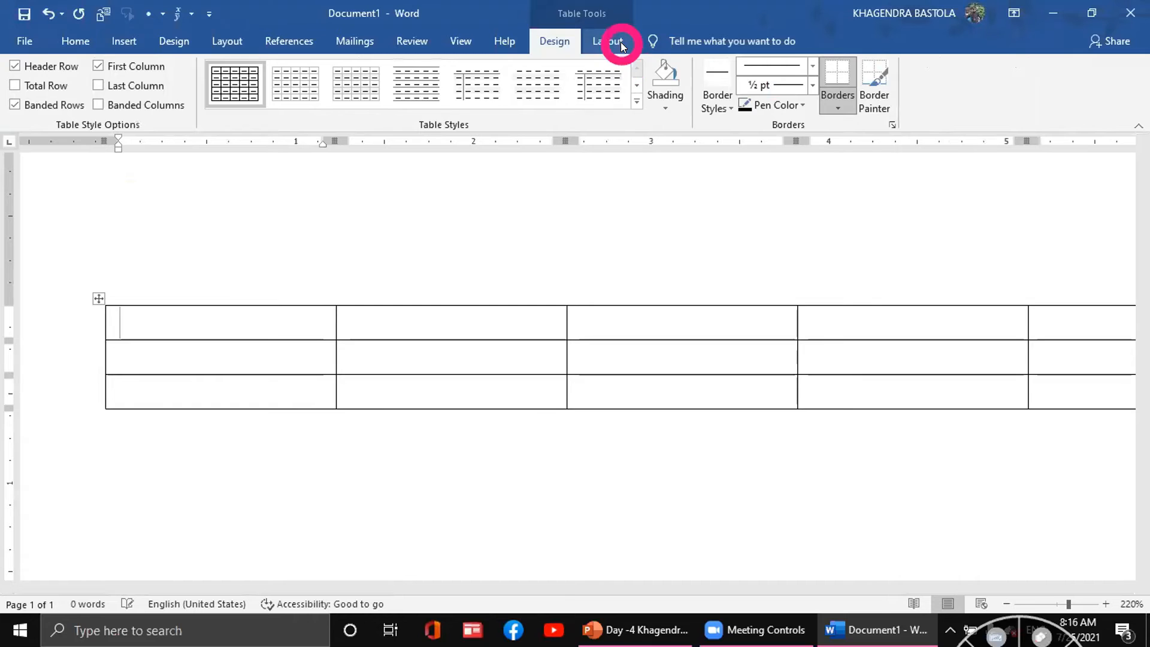
# Merge the second and third cells of the table's first row using the table layout tools.
pyautogui.click(620, 42)
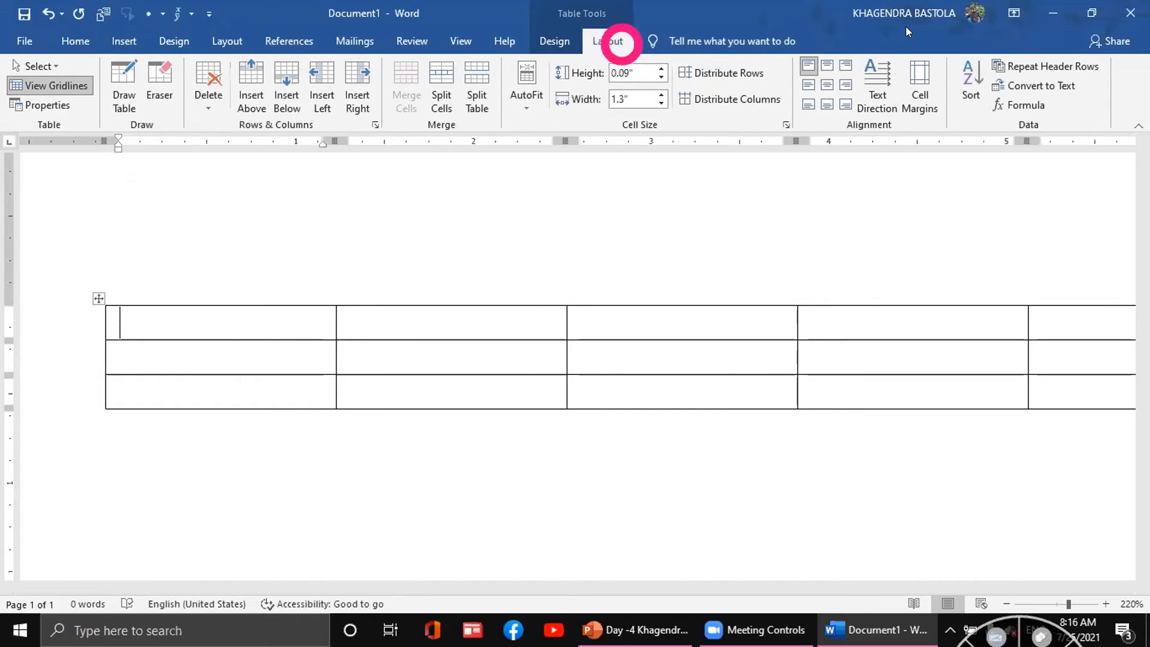
pyautogui.click(454, 328)
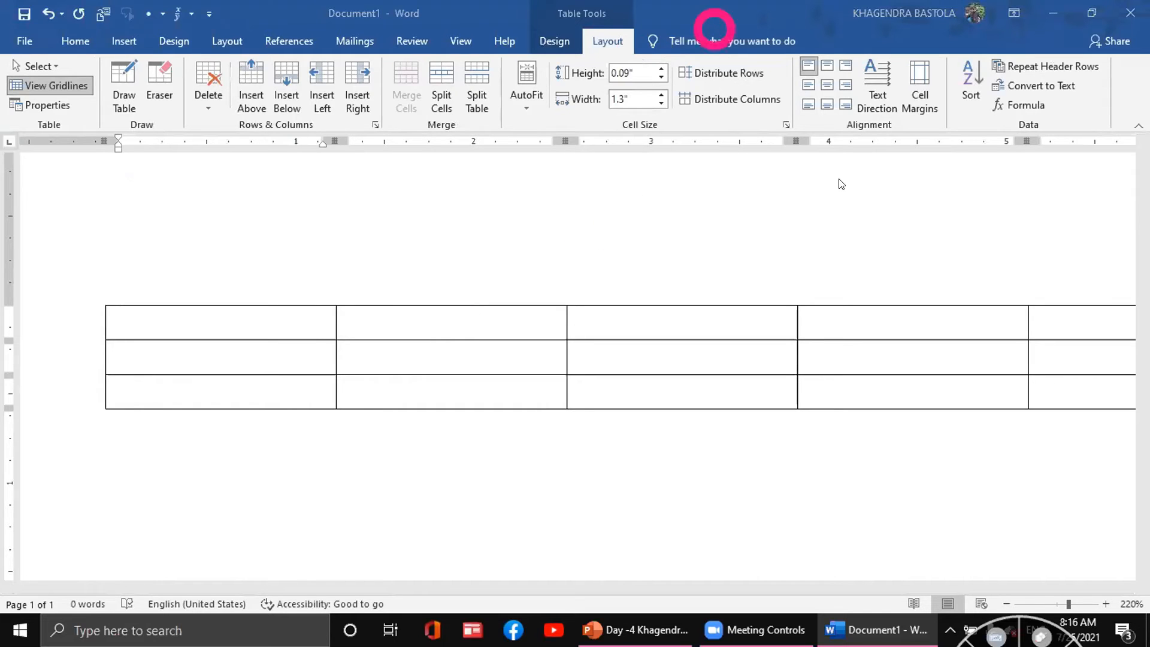
pyautogui.click(487, 315)
pyautogui.click(558, 310)
pyautogui.moveTo(631, 330); pyautogui.dragTo(487, 327)
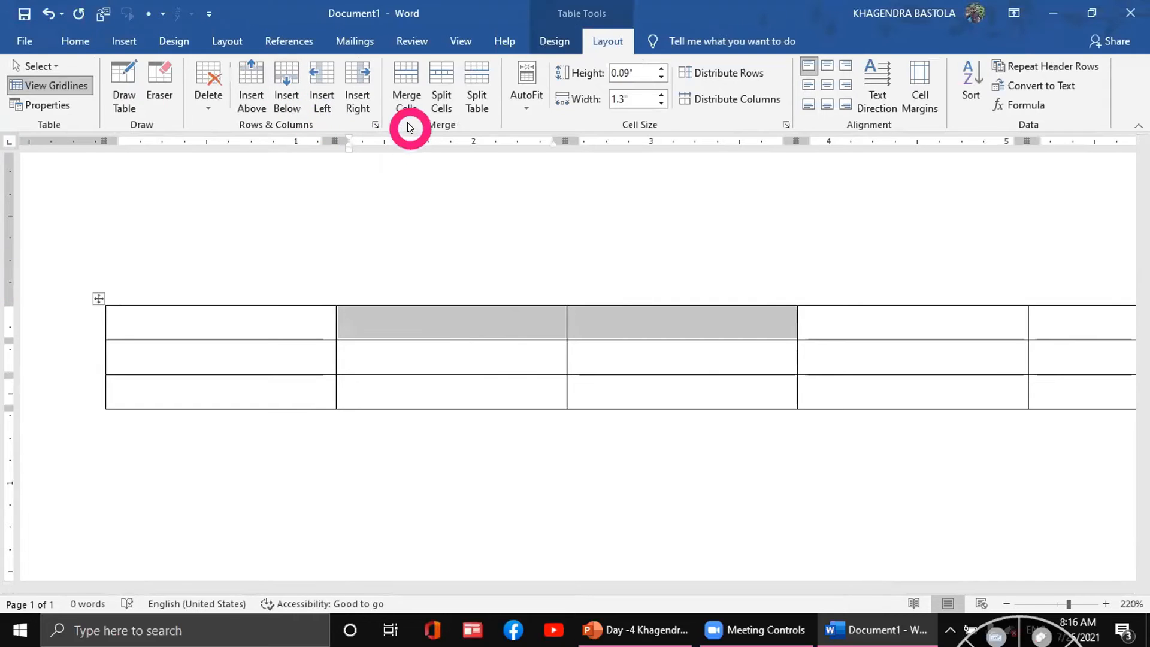
pyautogui.click(404, 74)
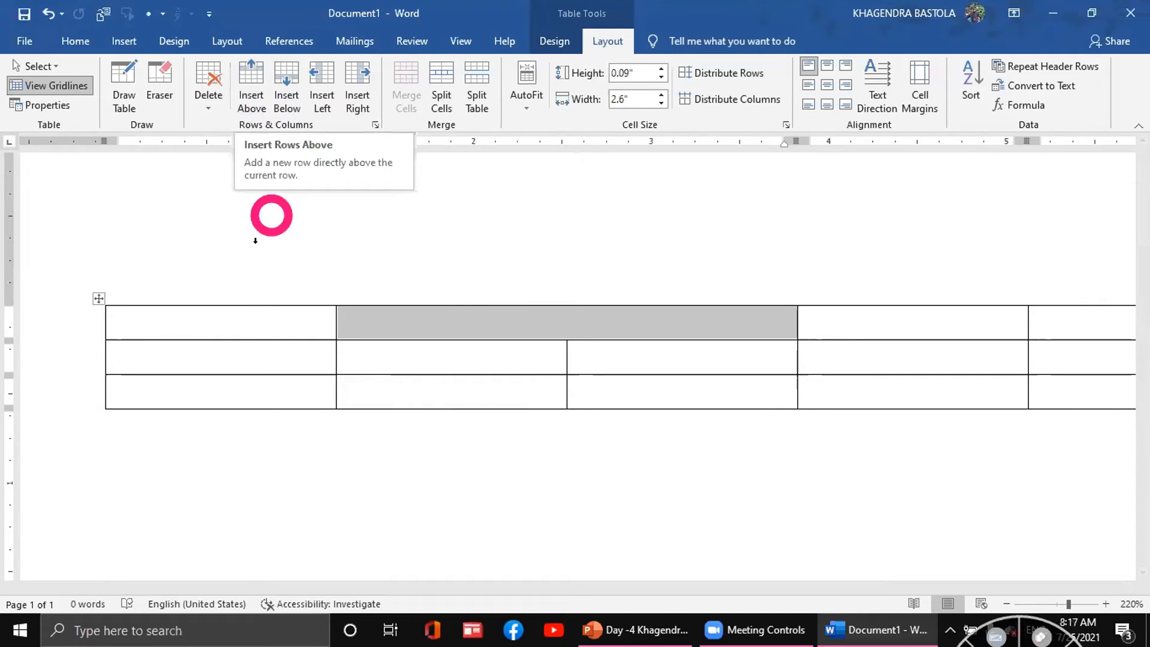
# Insert a row above the table's first row, dismissing the PointerFocus trial reminder, and clear the row selection.
pyautogui.click(238, 321)
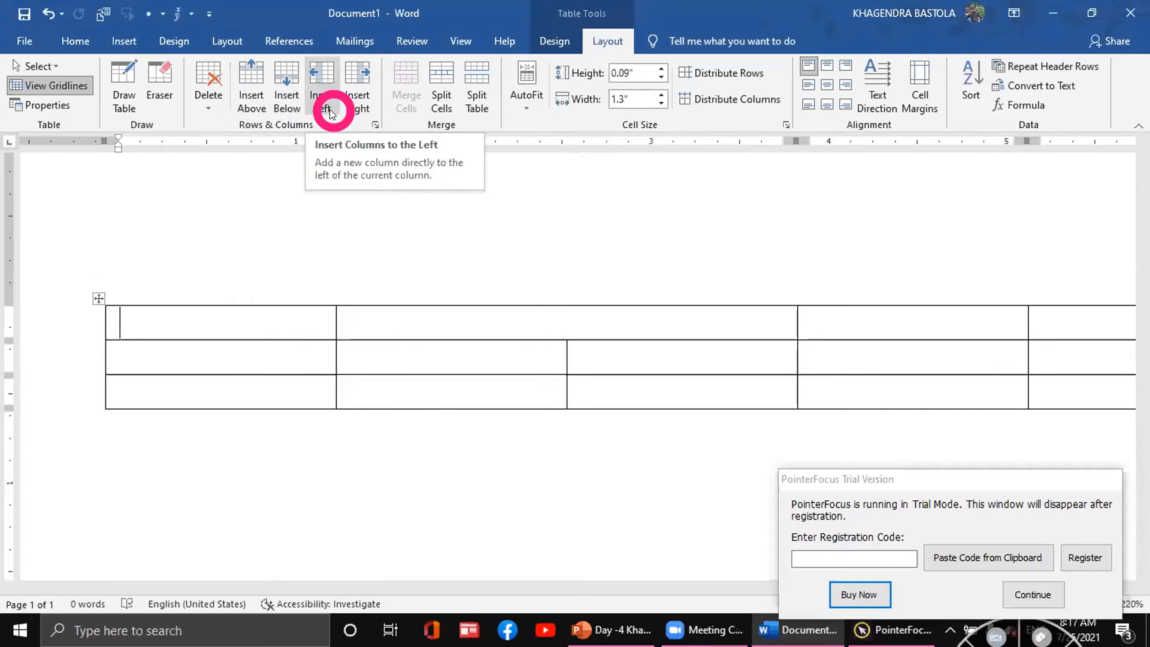
pyautogui.click(1032, 594)
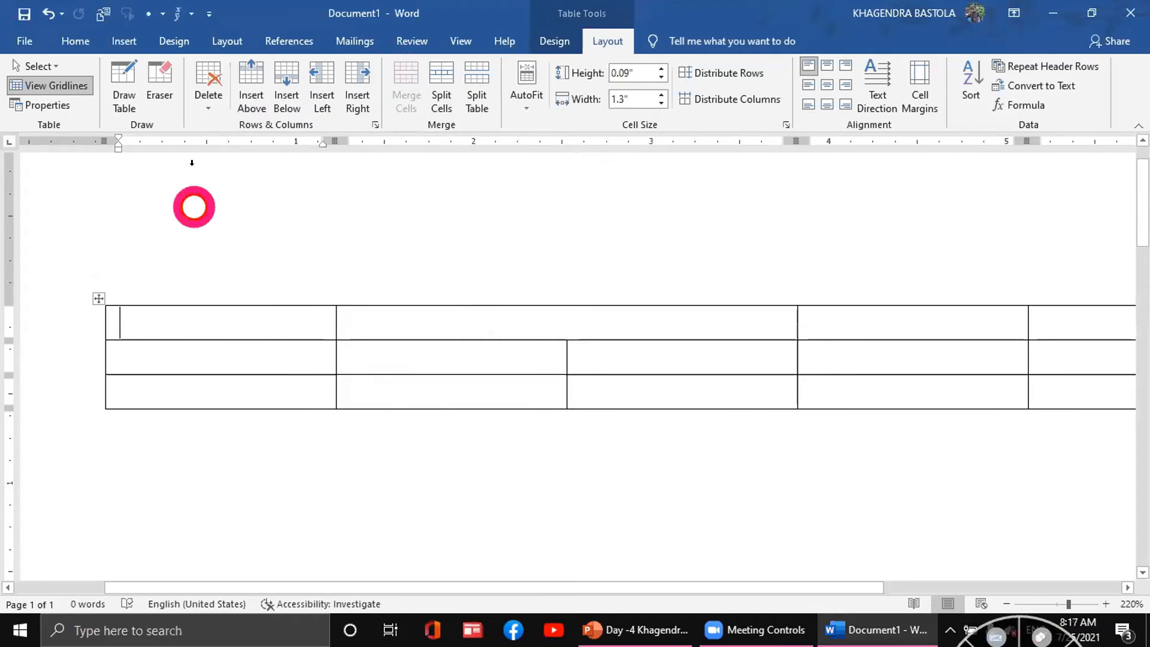
pyautogui.click(250, 100)
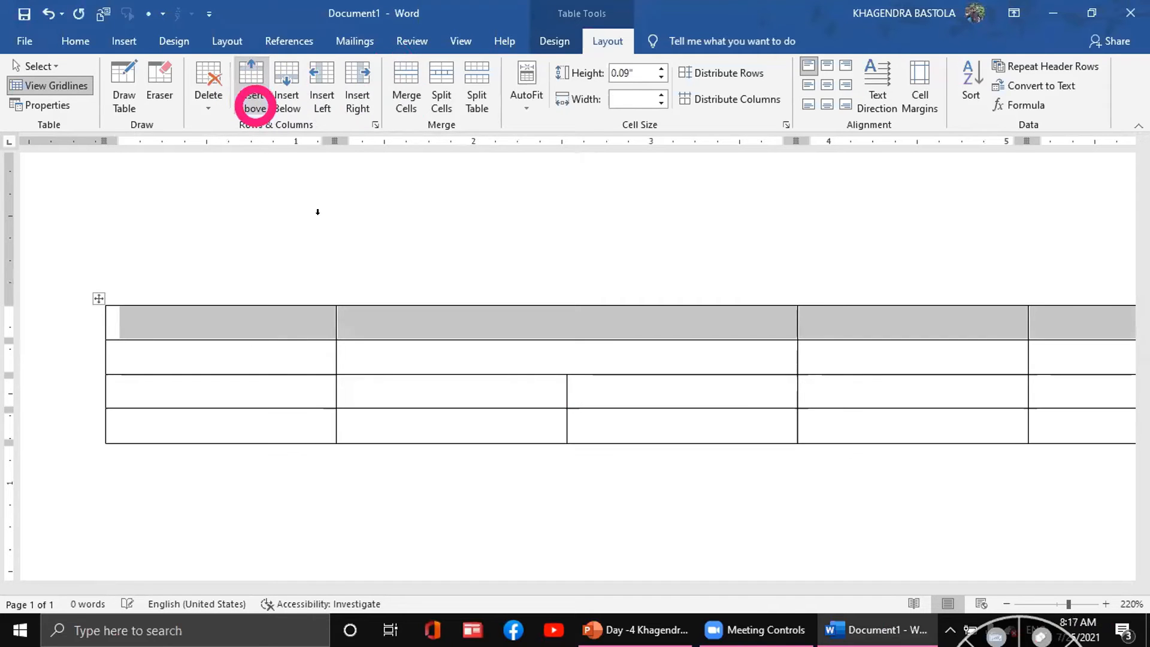
pyautogui.click(586, 319)
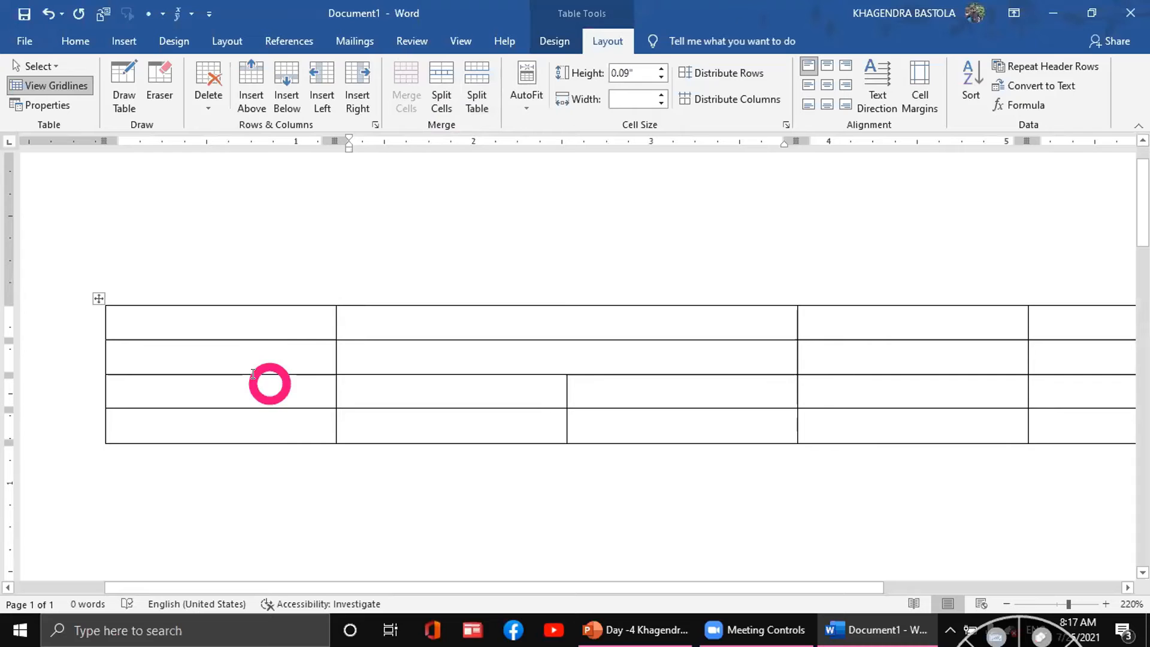
# Split the table at its third row so that the last two rows form a separate table.
pyautogui.click(206, 367)
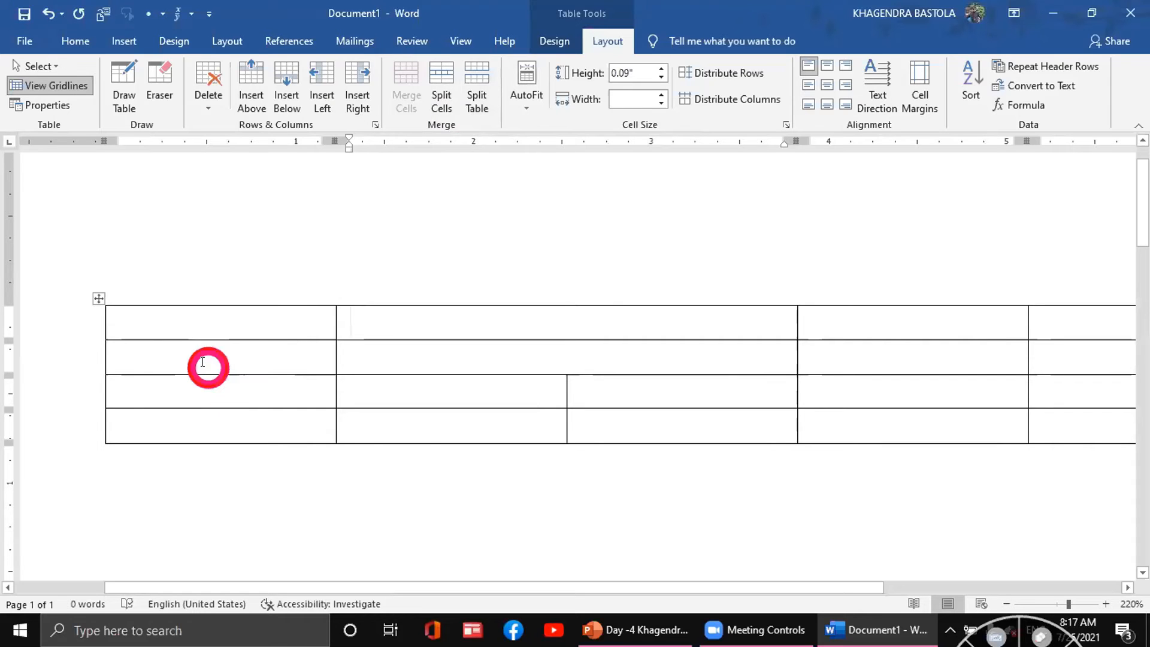
pyautogui.moveTo(1103, 365); pyautogui.dragTo(965, 362)
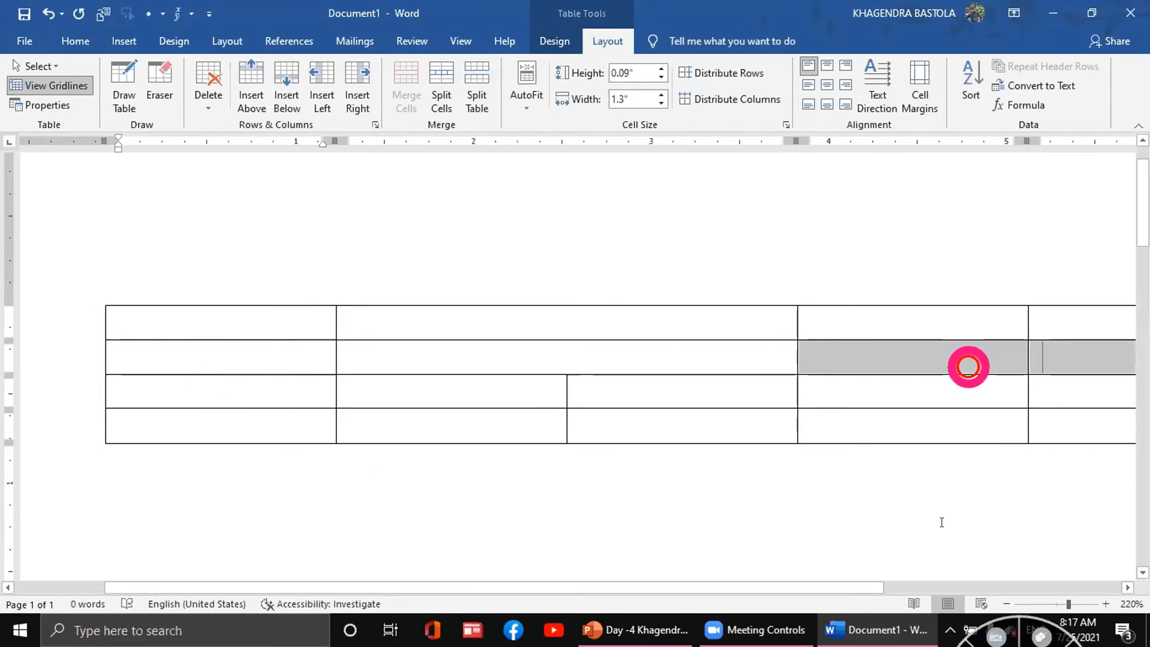
pyautogui.click(760, 580)
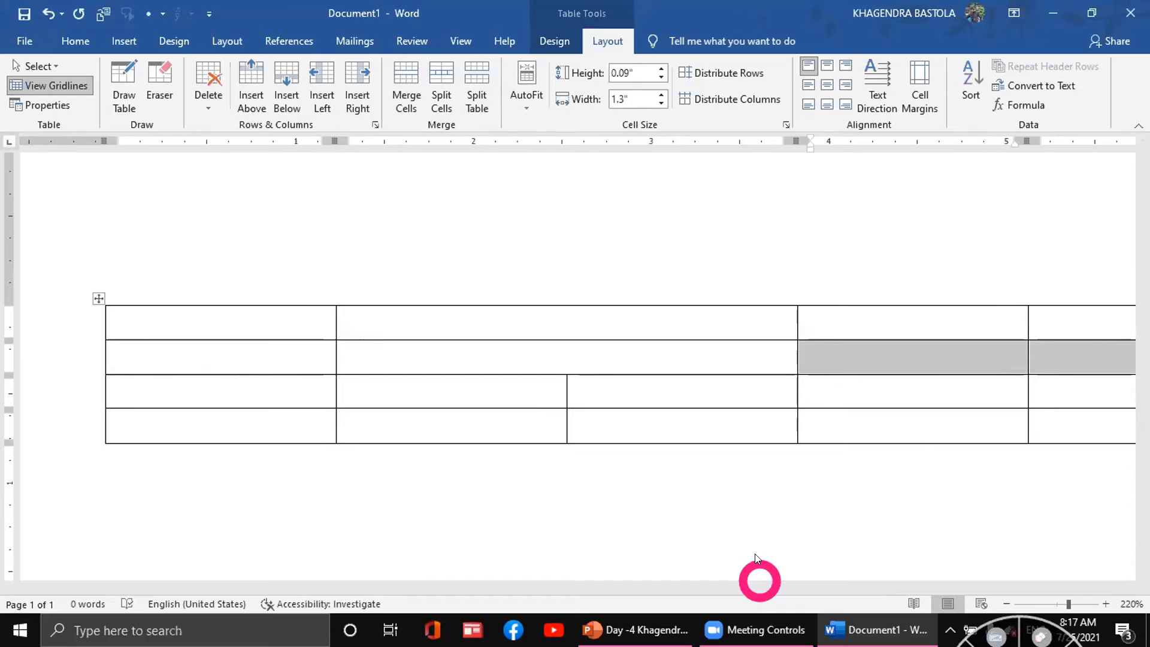
pyautogui.click(1004, 602)
pyautogui.click(1005, 602)
pyautogui.click(1005, 603)
pyautogui.click(1005, 602)
pyautogui.click(1005, 602)
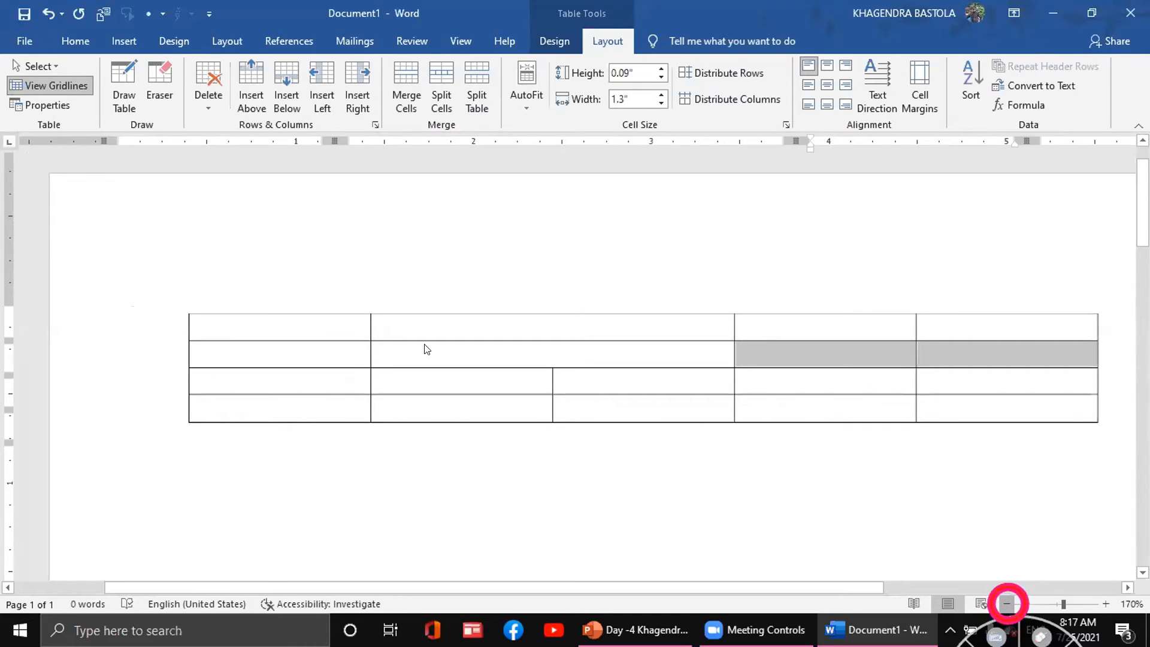
pyautogui.click(827, 321)
pyautogui.click(1044, 383)
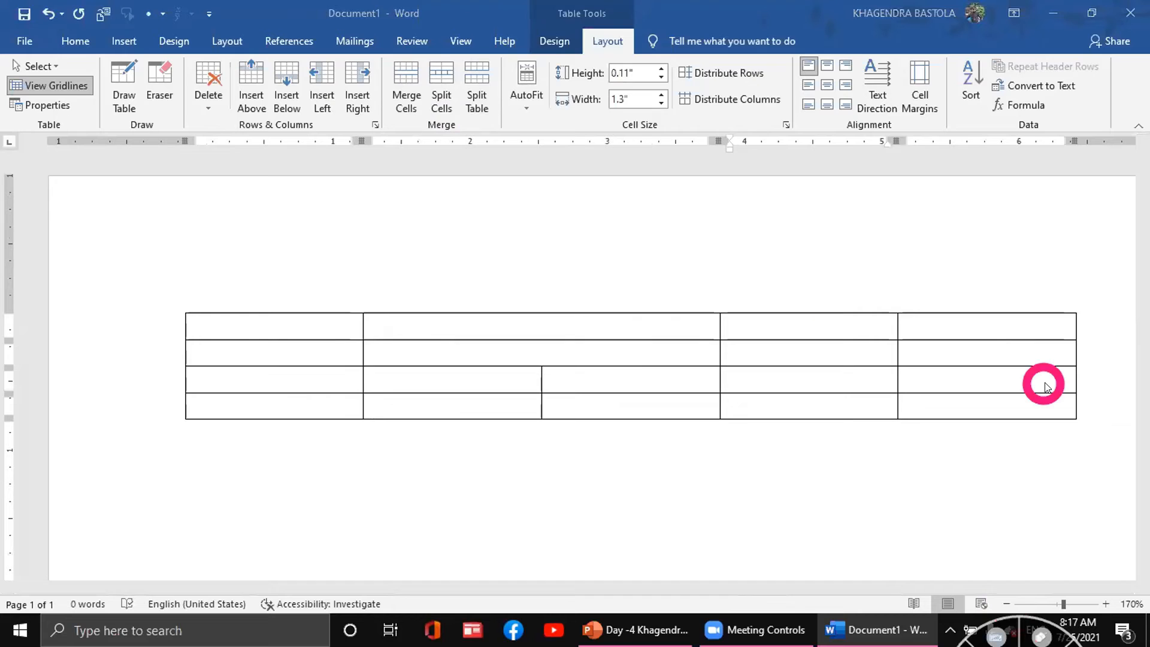
pyautogui.click(200, 372)
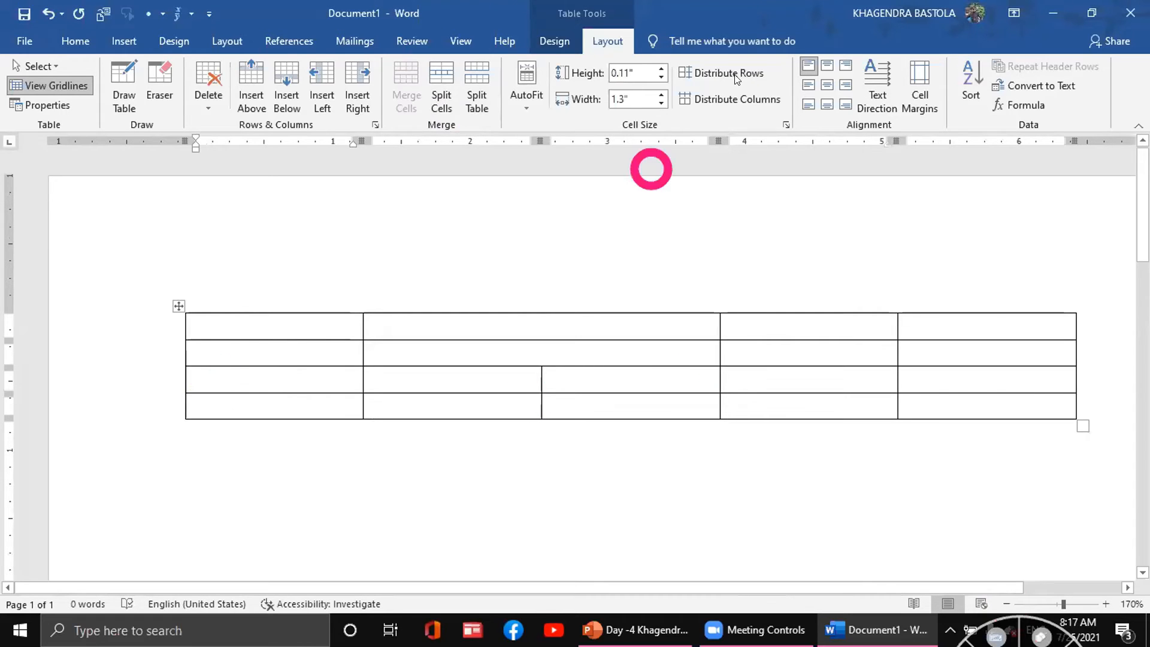
pyautogui.click(484, 80)
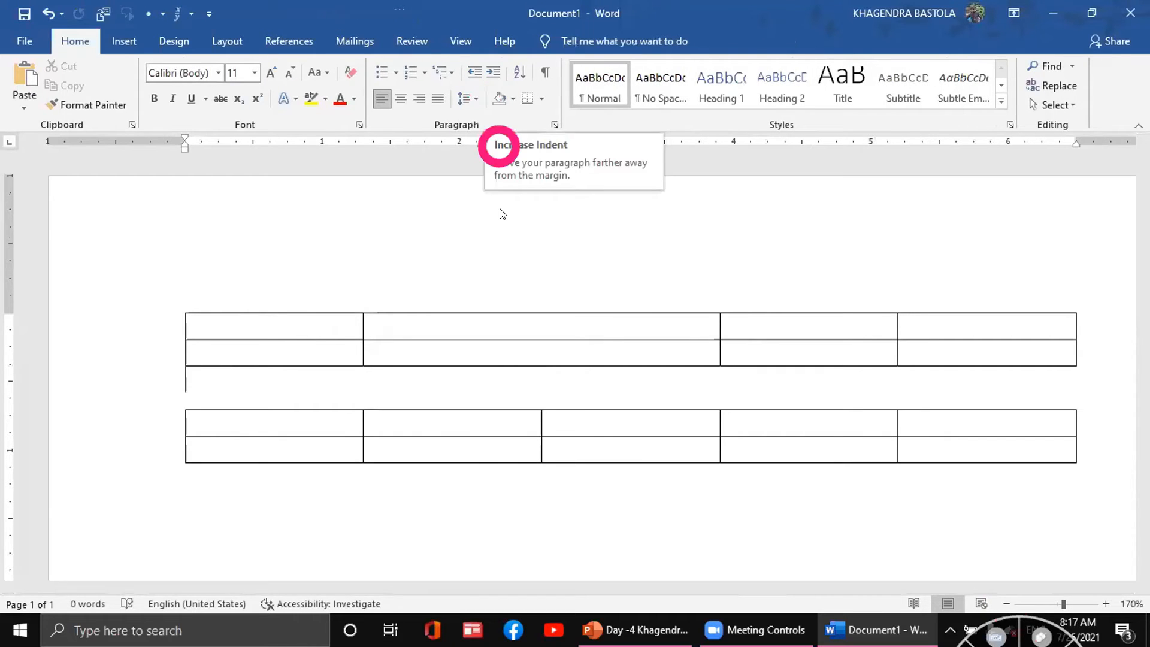
pyautogui.click(488, 375)
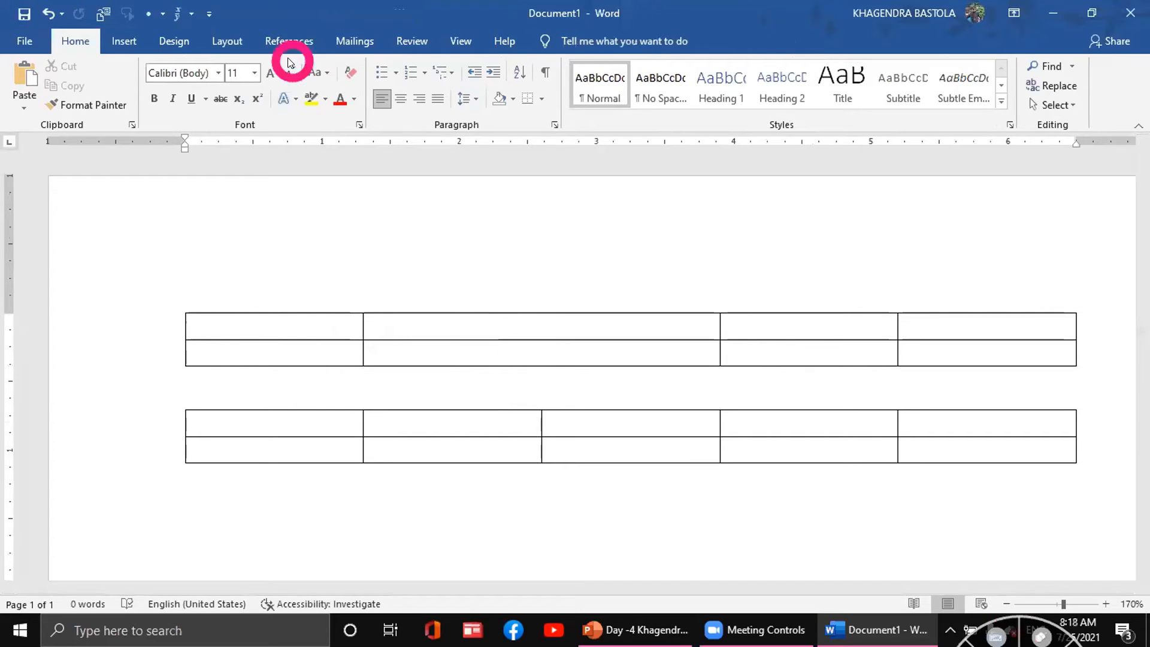
pyautogui.click(139, 43)
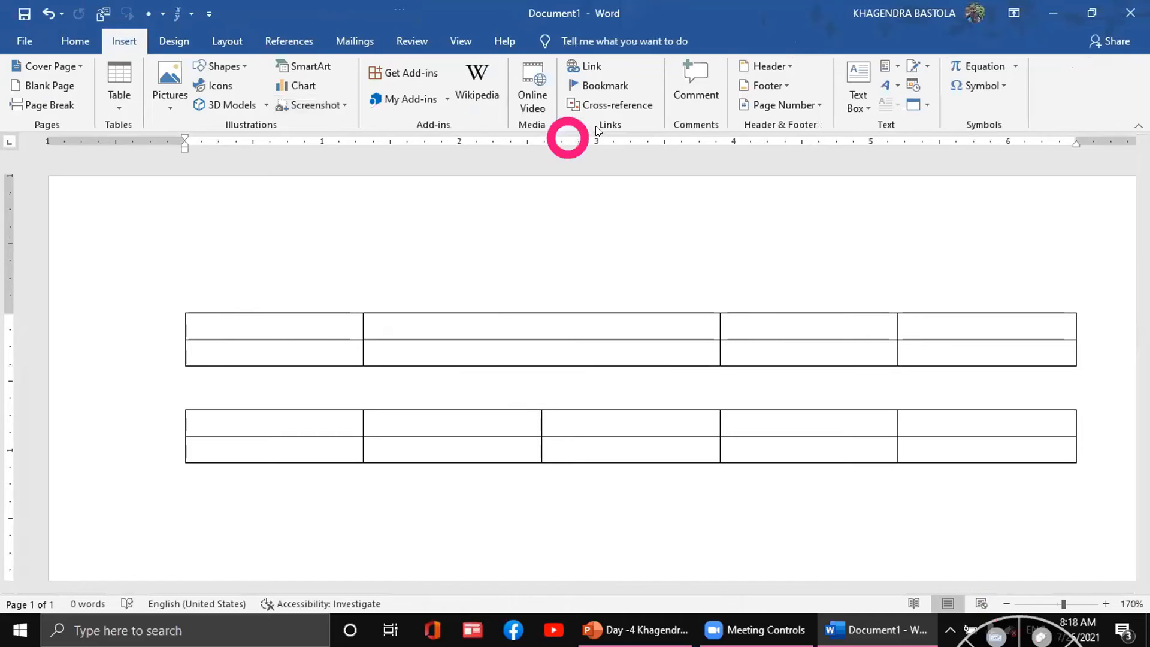
# Set the wide second-row cell of the upper table to Align Center and enter "Hello", dismissing the PointerFocus trial reminder.
pyautogui.doubleClick(664, 371)
pyautogui.click(658, 346)
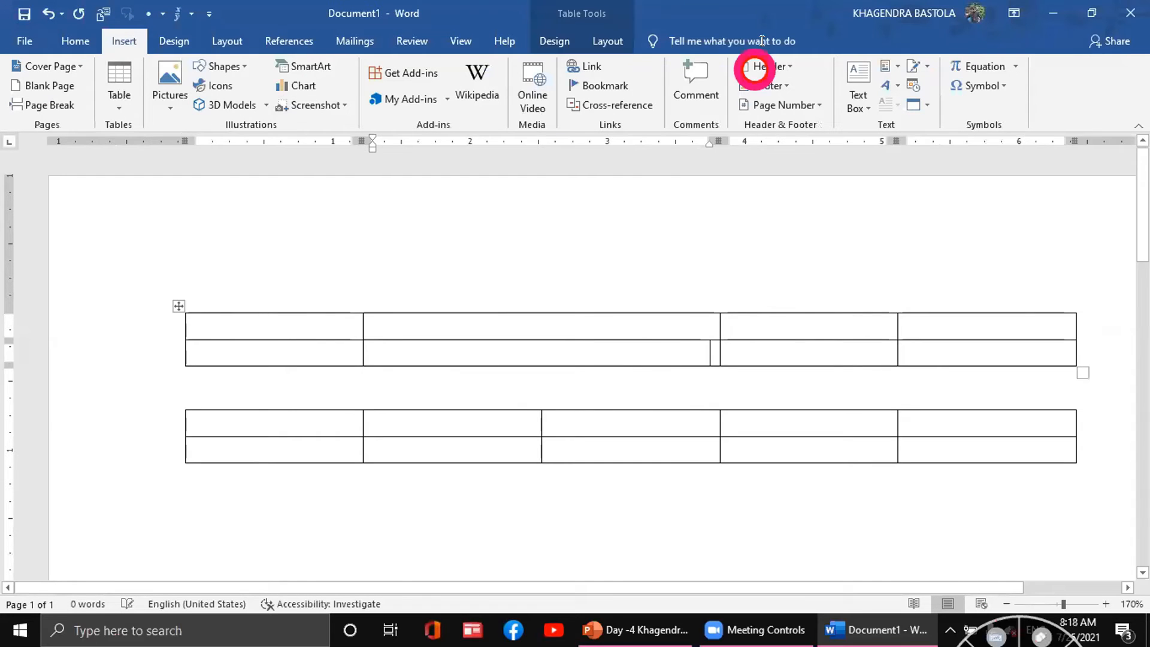
pyautogui.click(621, 40)
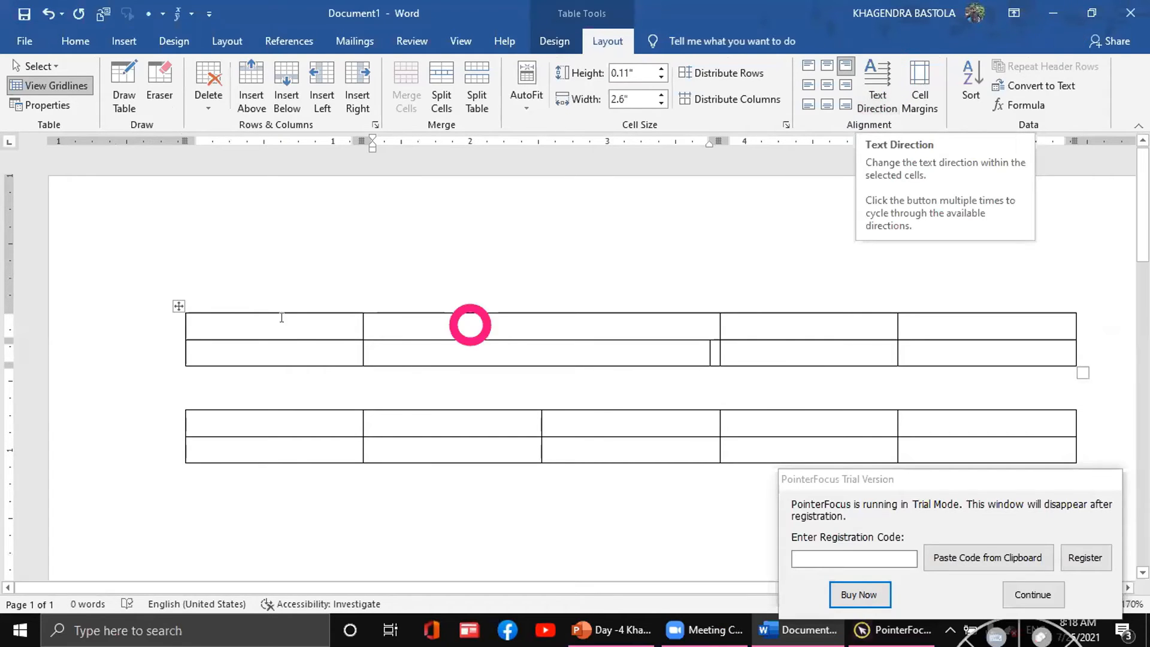
pyautogui.click(1030, 595)
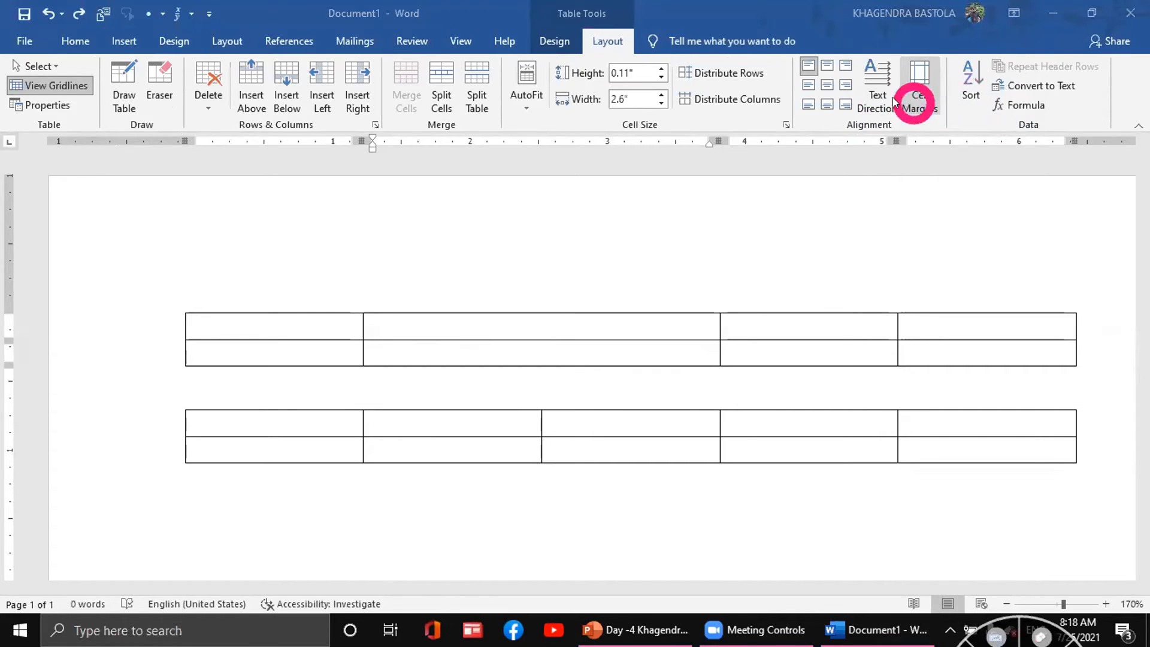
pyautogui.click(826, 87)
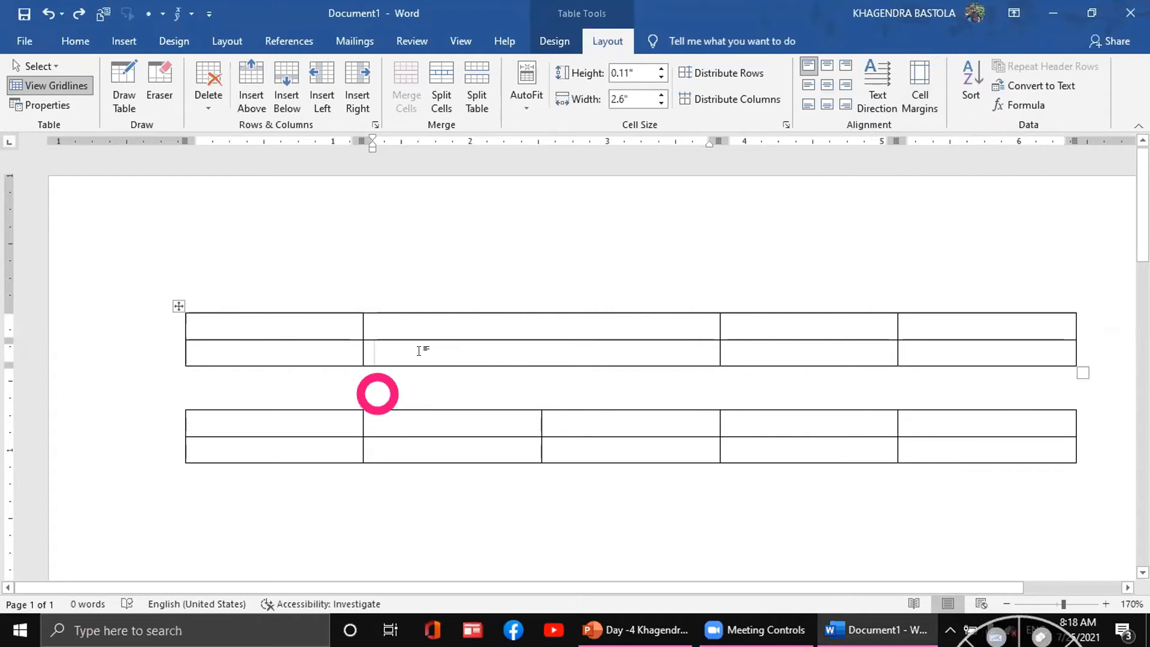
pyautogui.click(420, 351)
pyautogui.click(829, 87)
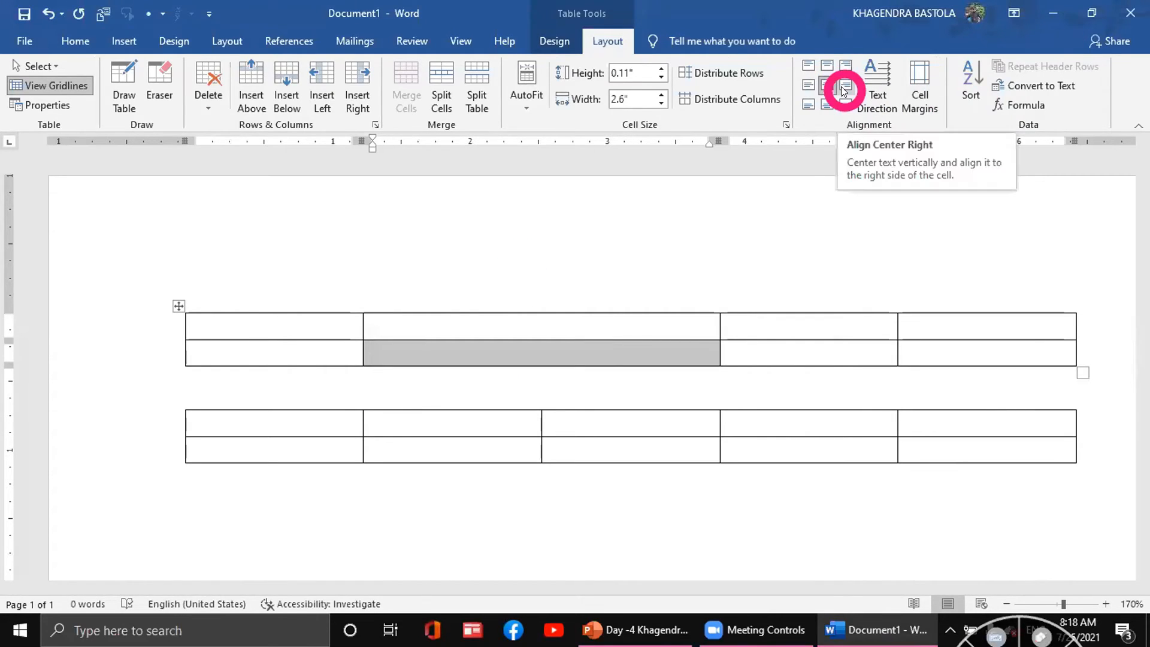
pyautogui.write('Hello')
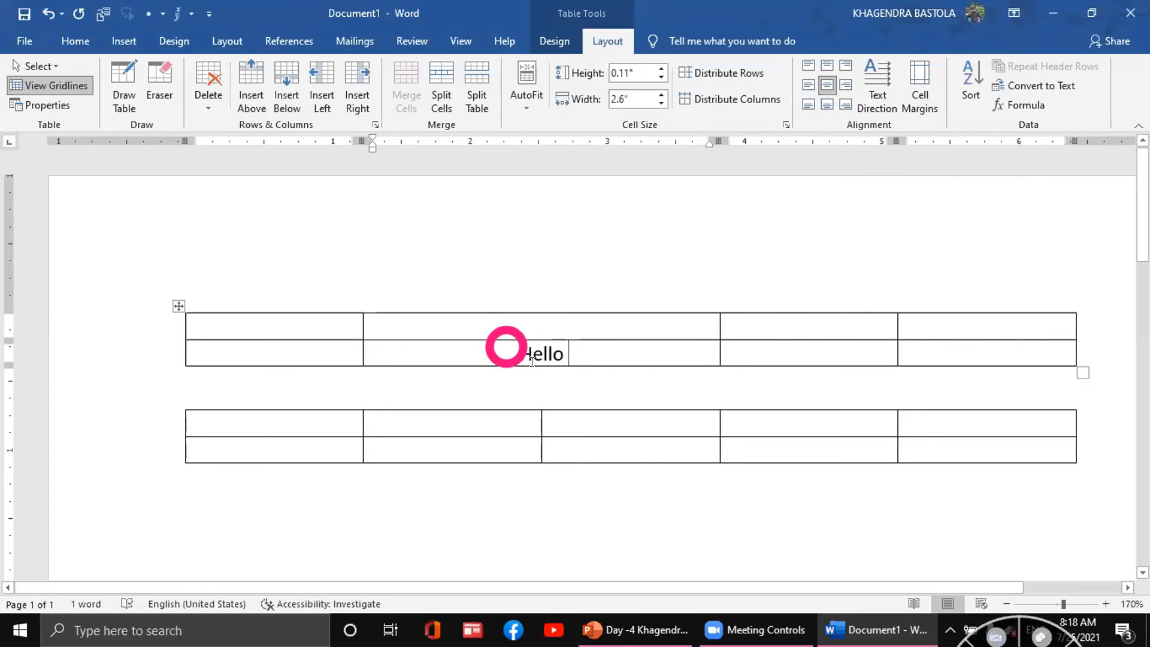
# Align the "Hello" cell's text center left, center right and finally top center.
pyautogui.moveTo(519, 353); pyautogui.dragTo(616, 354)
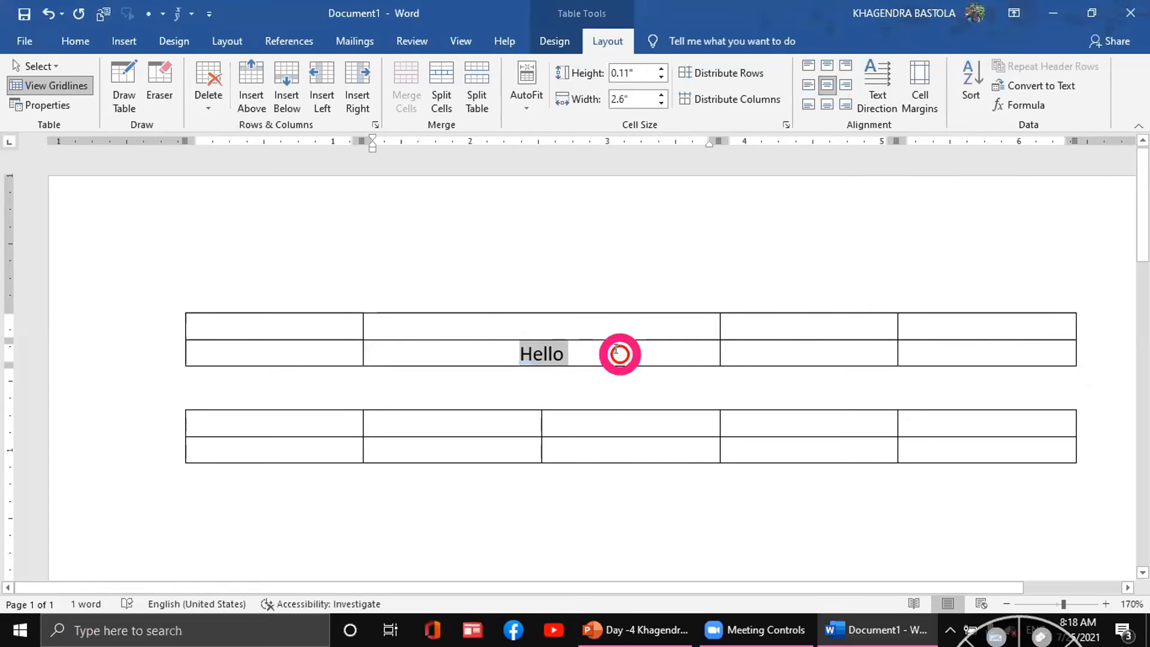
pyautogui.click(805, 86)
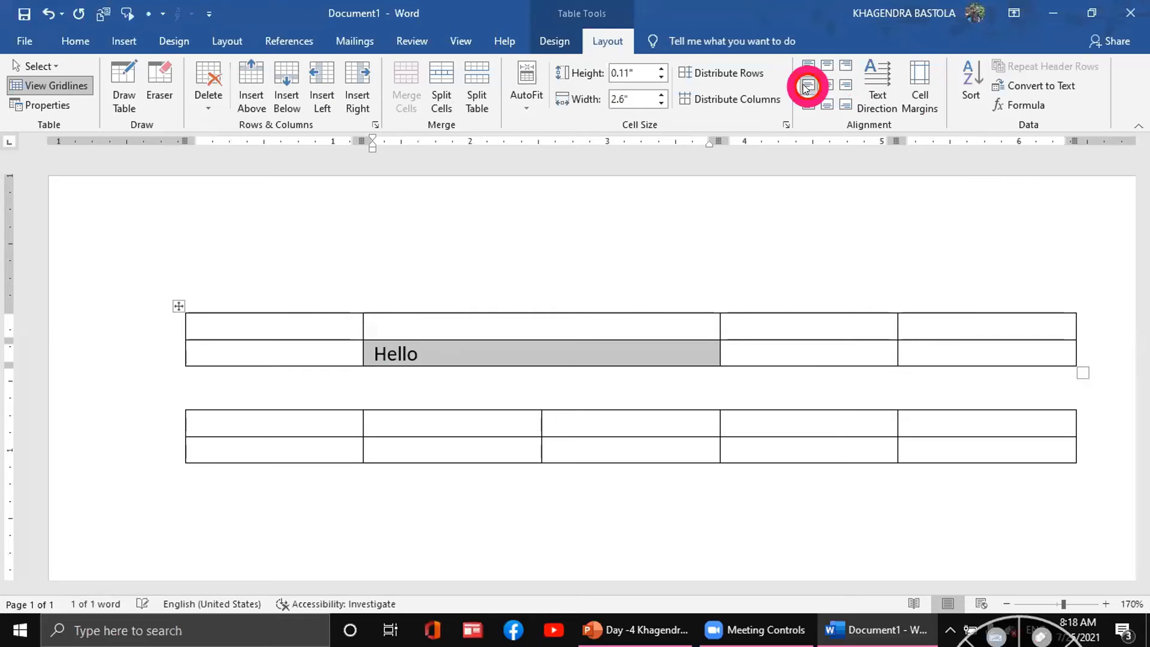
pyautogui.click(849, 87)
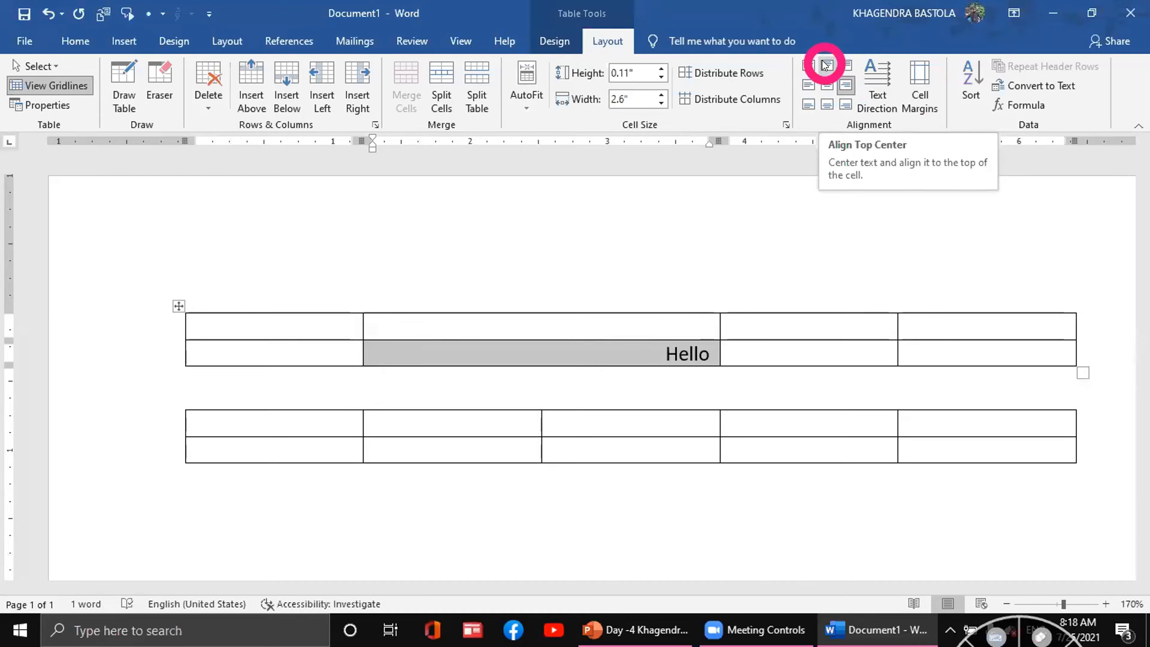
pyautogui.click(825, 64)
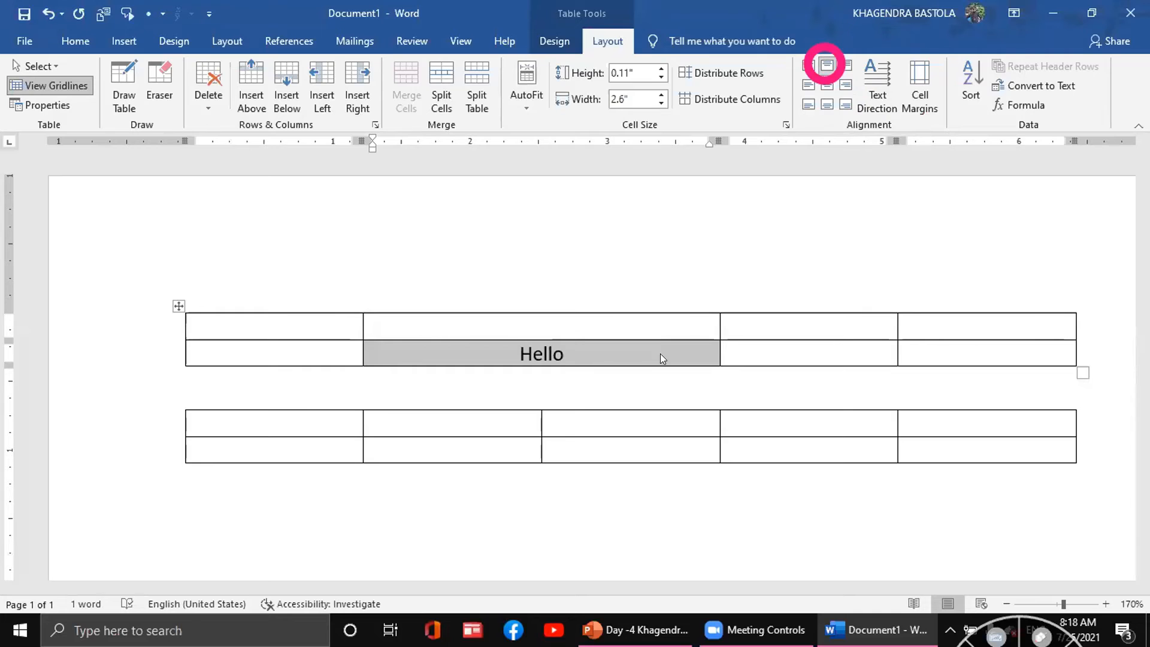
# Select the "Hello" text in its table cell and reduce its font size.
pyautogui.click(571, 357)
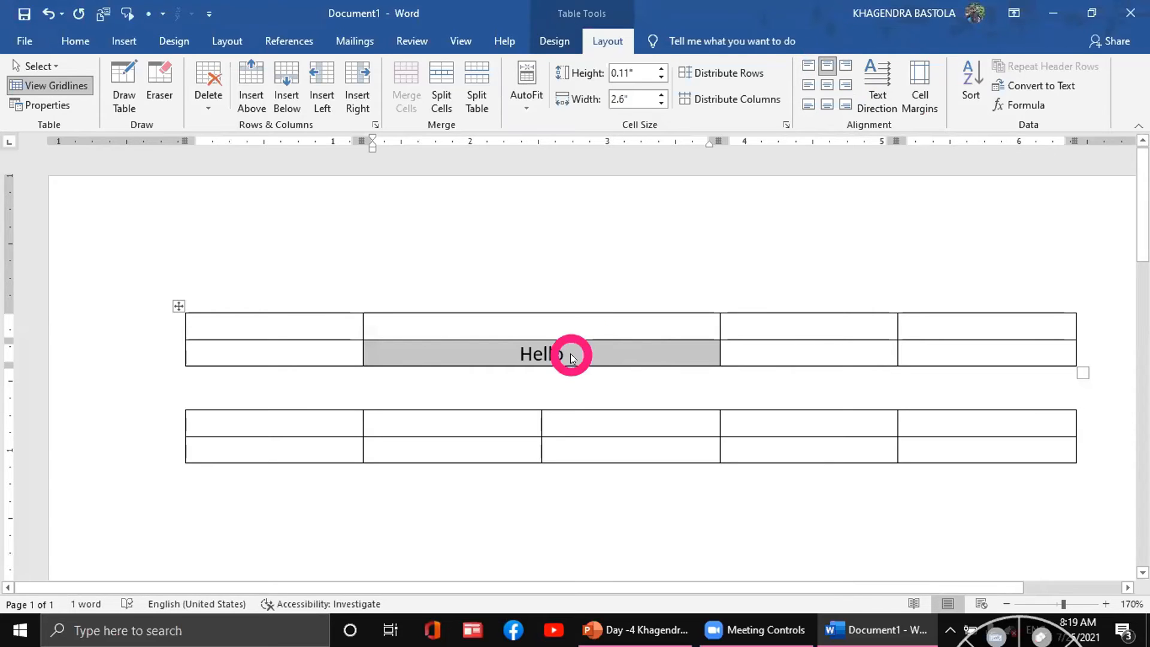
pyautogui.moveTo(585, 353); pyautogui.dragTo(552, 353)
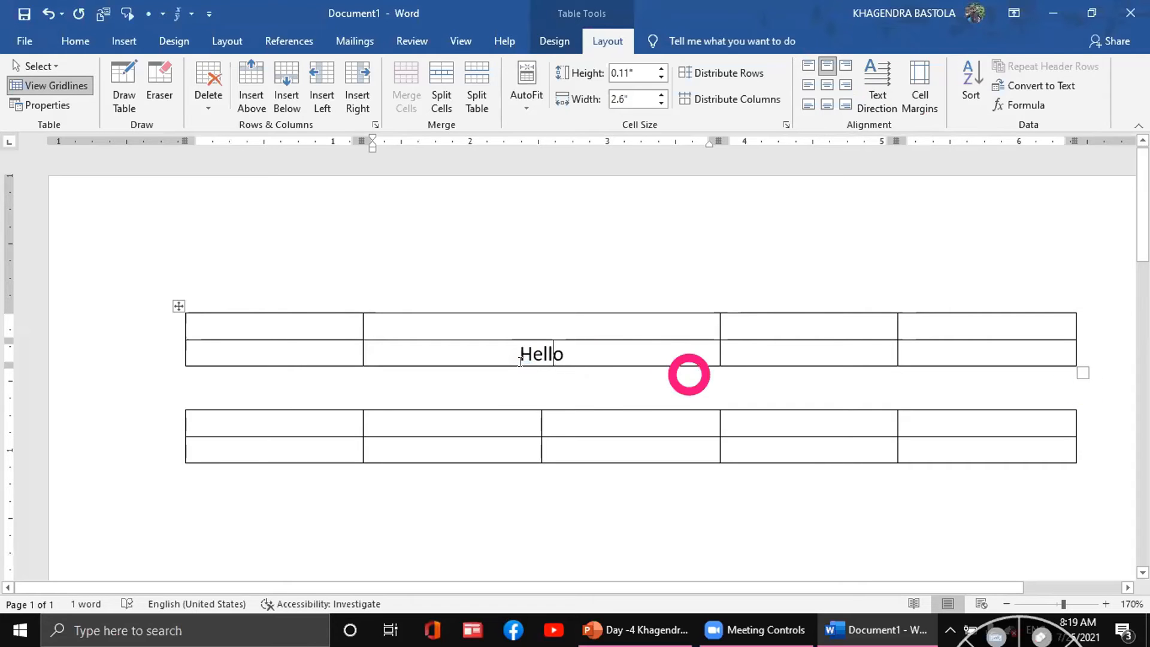
pyautogui.hotkey('ctrl', 'a')
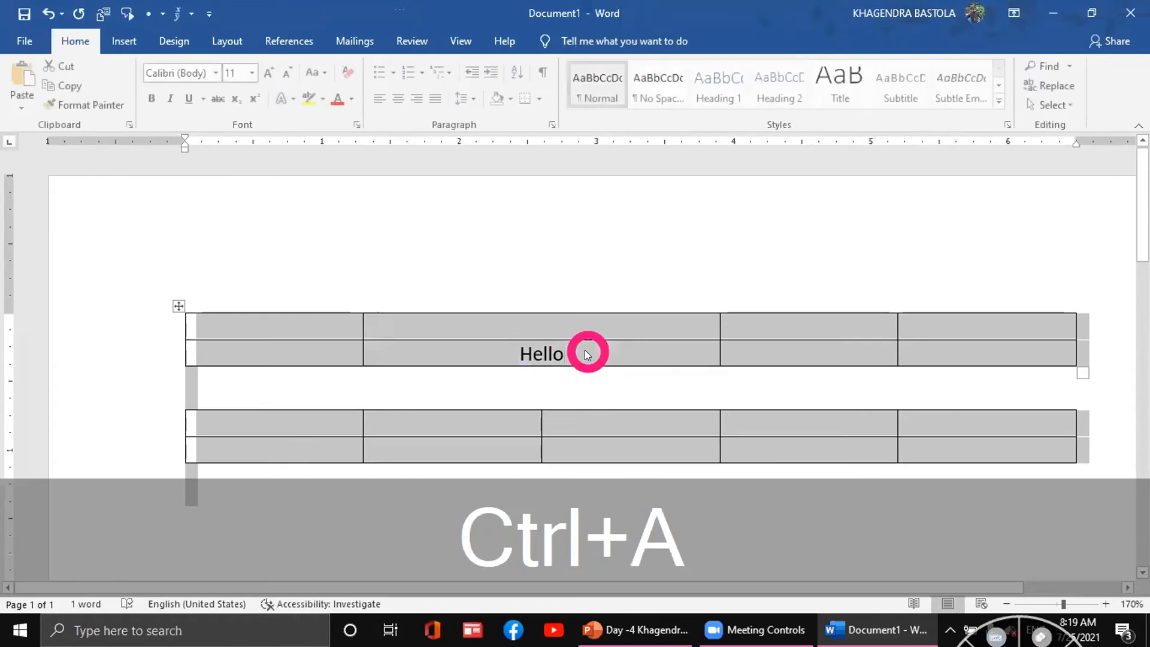
pyautogui.click(584, 353)
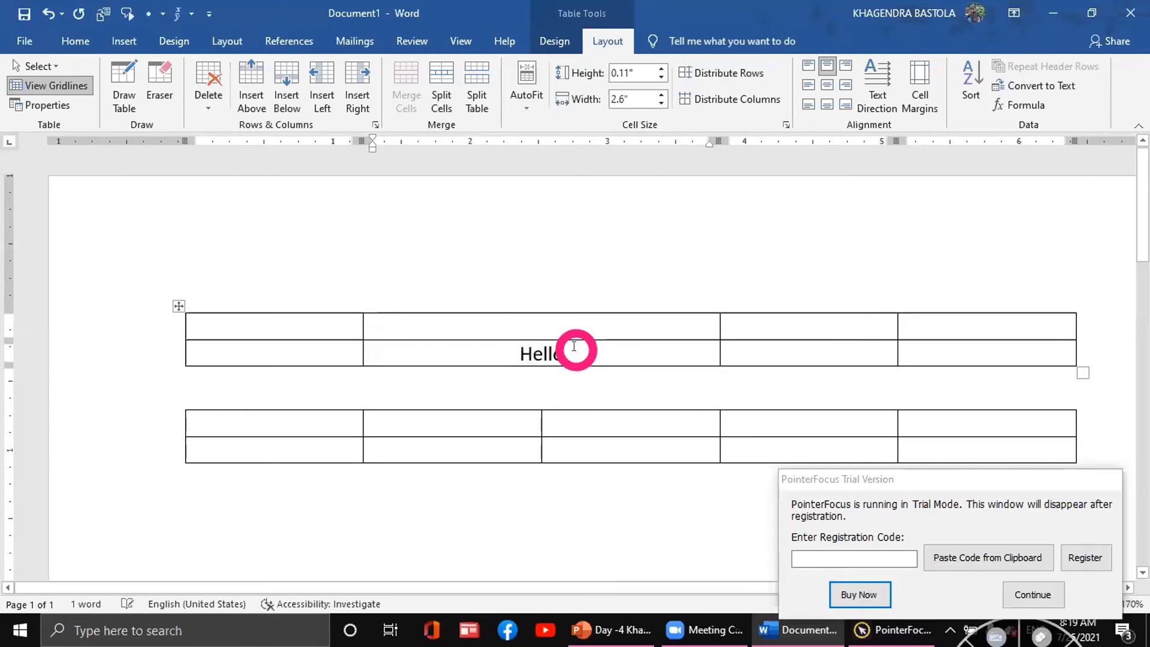
pyautogui.tripleClick(513, 359)
pyautogui.hotkey('ctrl', '[')
pyautogui.hotkey('ctrl', '[')
pyautogui.hotkey('ctrl', '[')
pyautogui.hotkey('ctrl', ']')
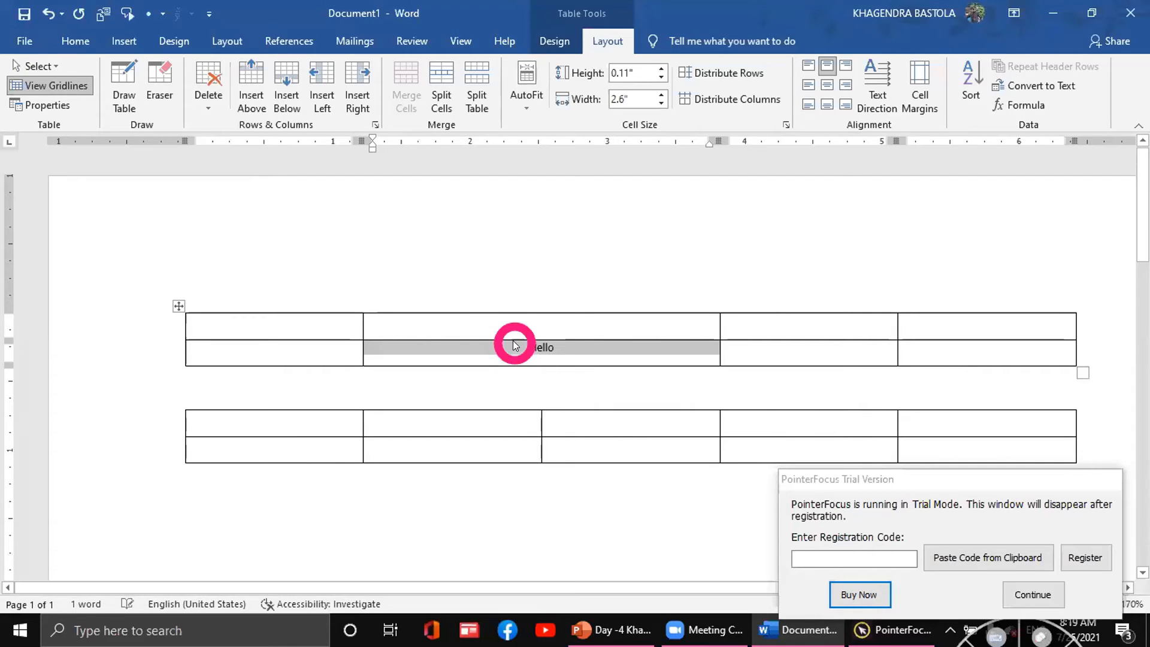
# Align the smaller "Hello" text top center, top right, bottom right and finally bottom left in its cell, dismissing the PointerFocus trial reminder.
pyautogui.click(826, 65)
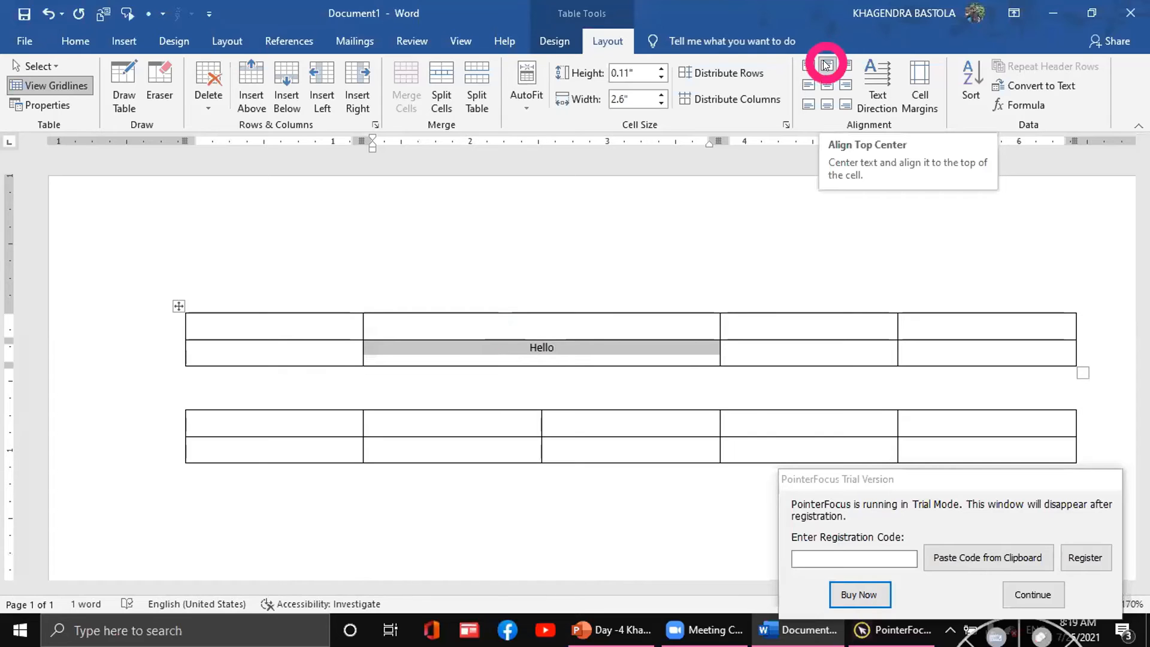
pyautogui.click(1031, 595)
pyautogui.click(572, 350)
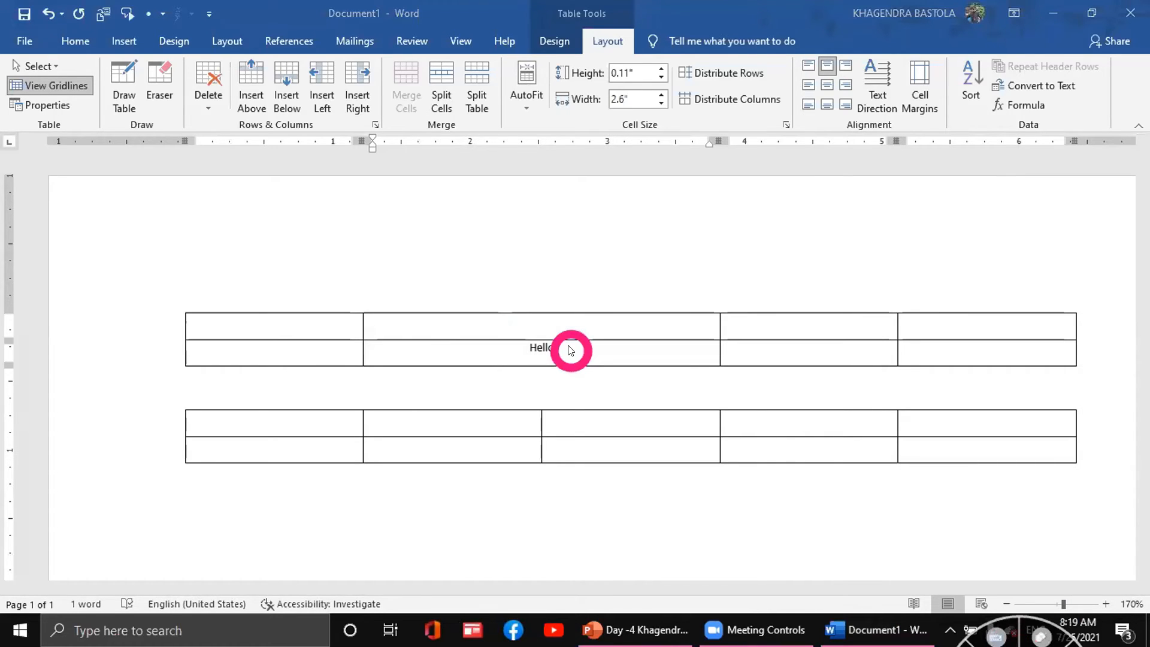
pyautogui.click(848, 65)
pyautogui.click(848, 65)
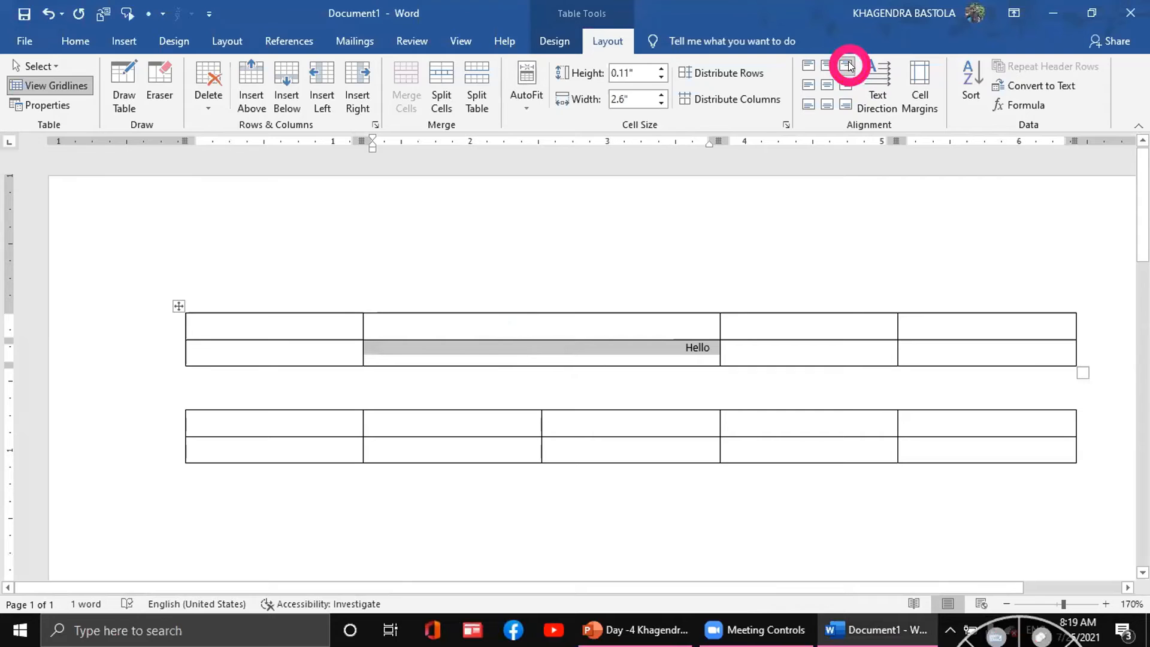
pyautogui.click(844, 106)
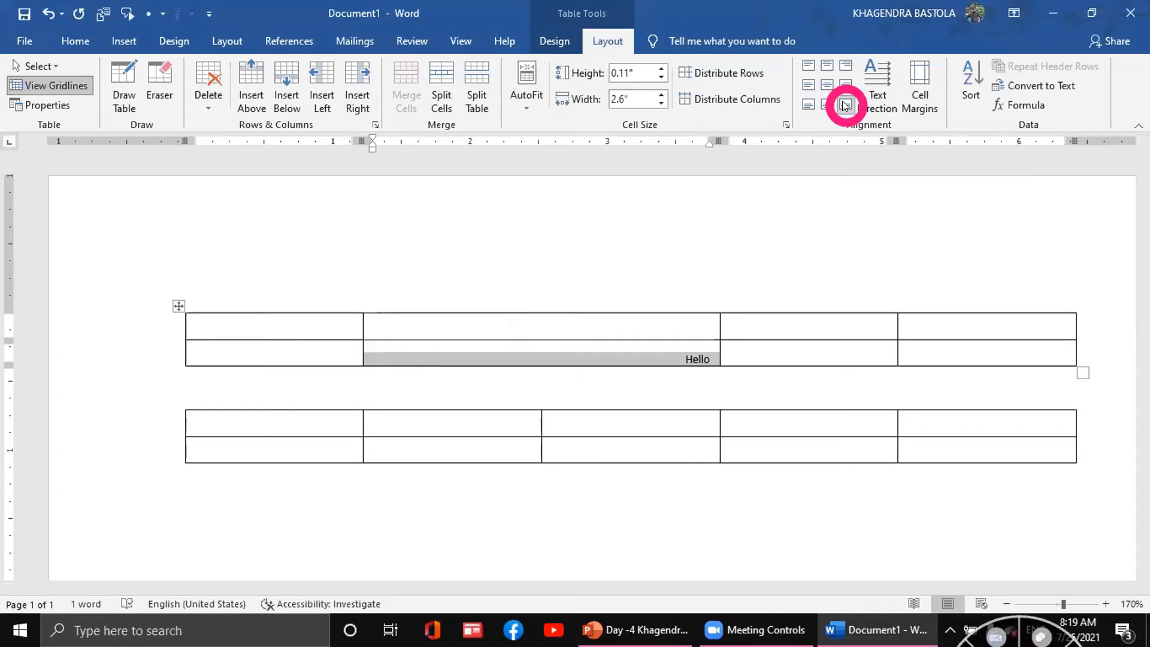
pyautogui.click(809, 108)
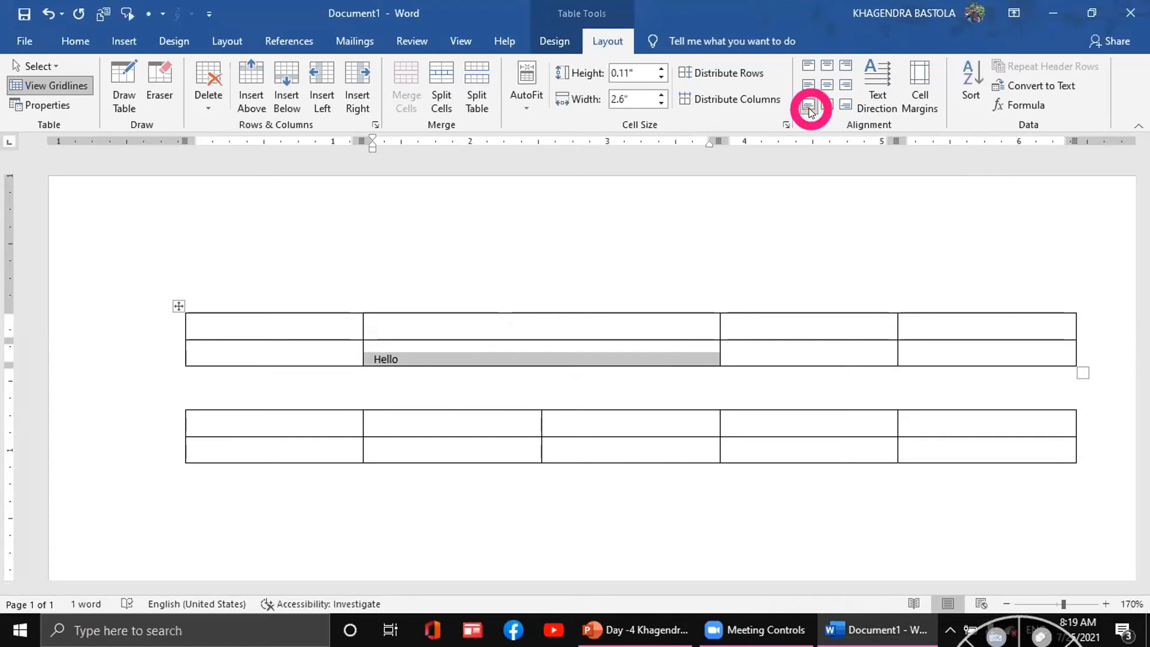
# Cycle the "Hello" cell's text direction through both vertical orientations back to horizontal, and view the table properties without changing them.
pyautogui.click(883, 86)
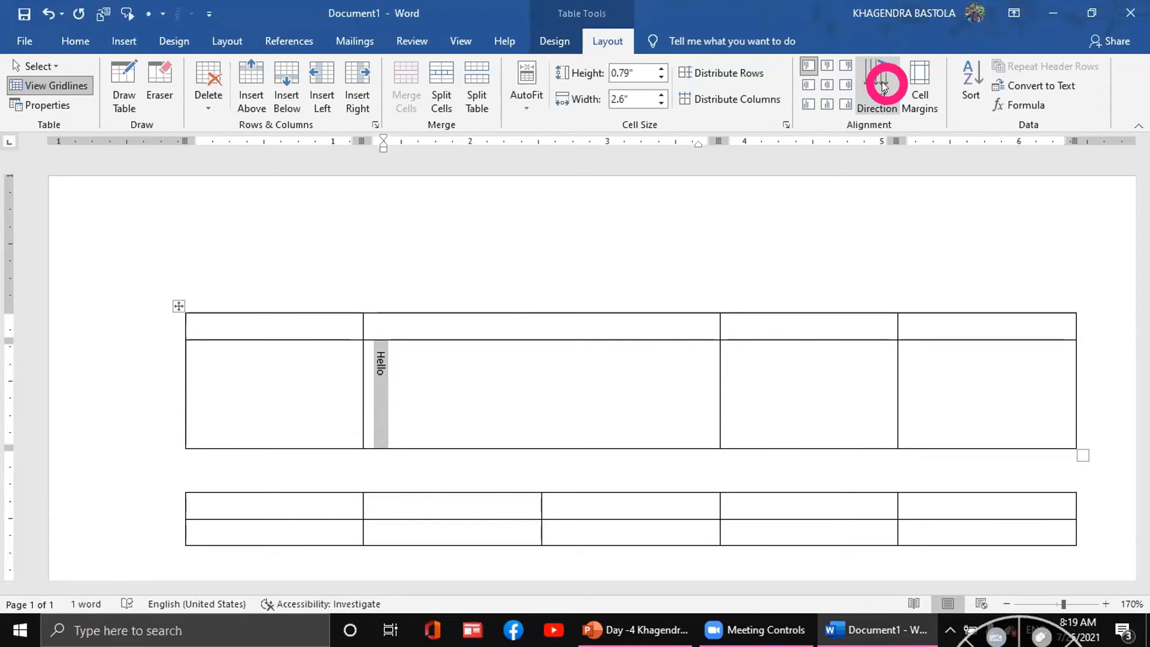
pyautogui.click(881, 84)
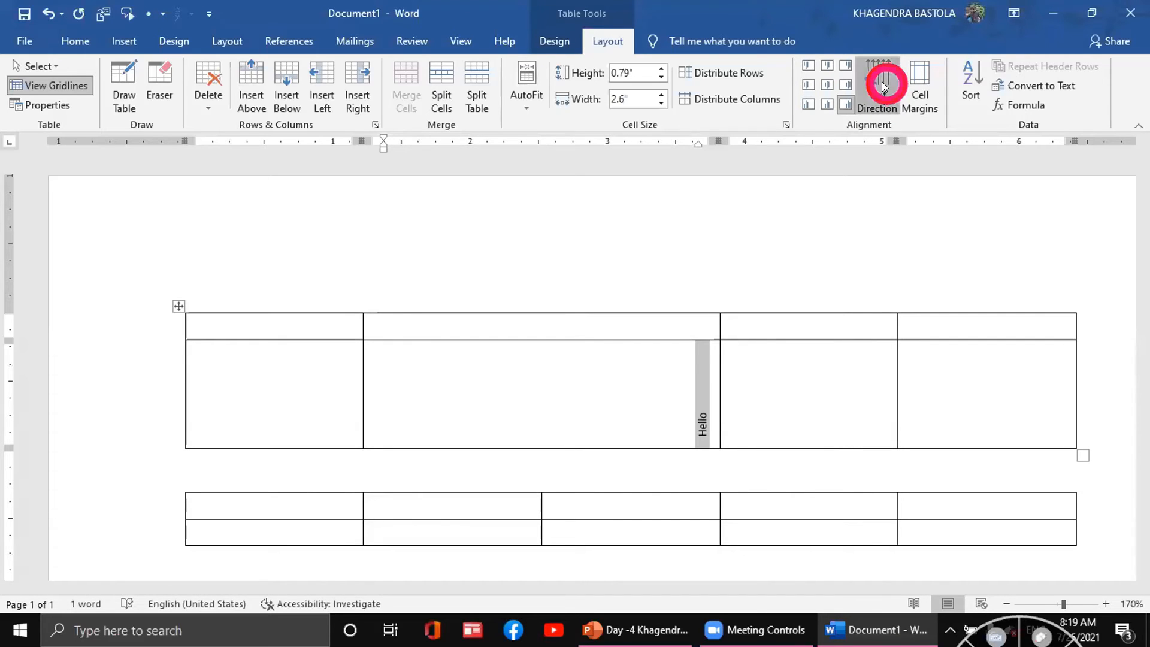
pyautogui.click(881, 84)
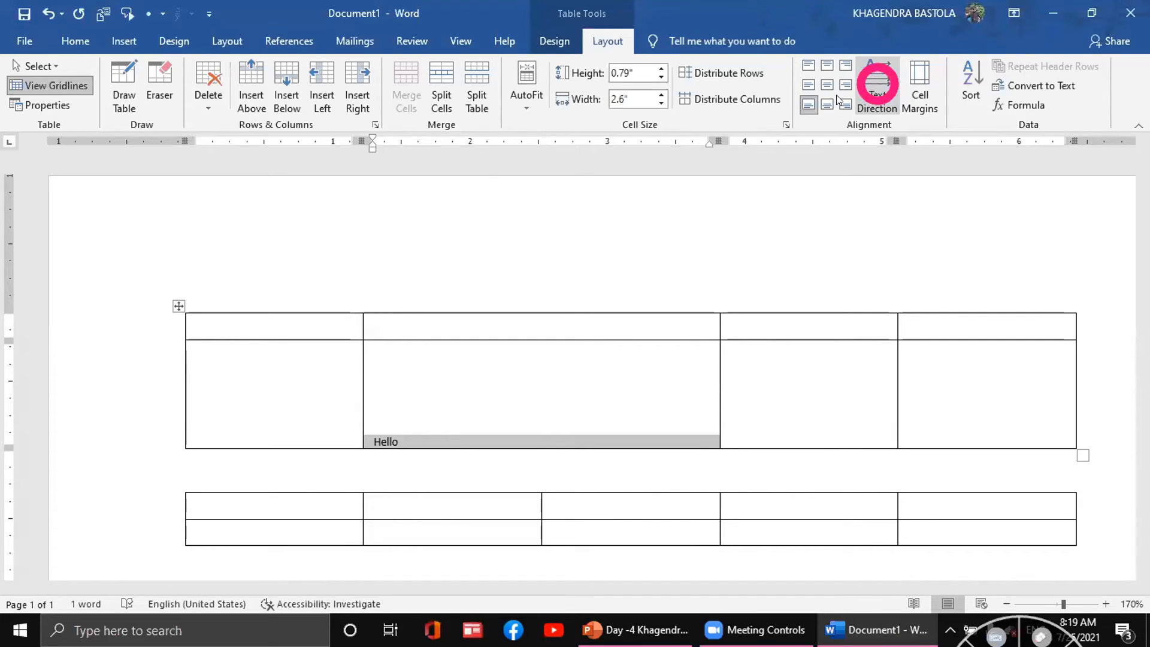
pyautogui.click(60, 106)
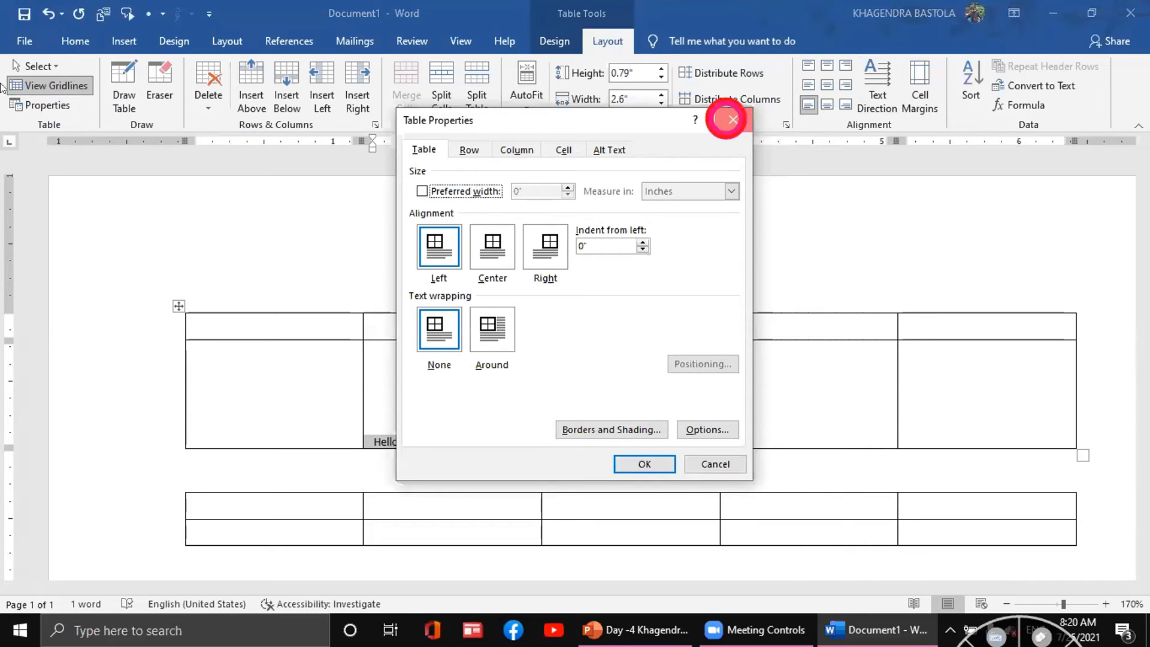
pyautogui.click(732, 119)
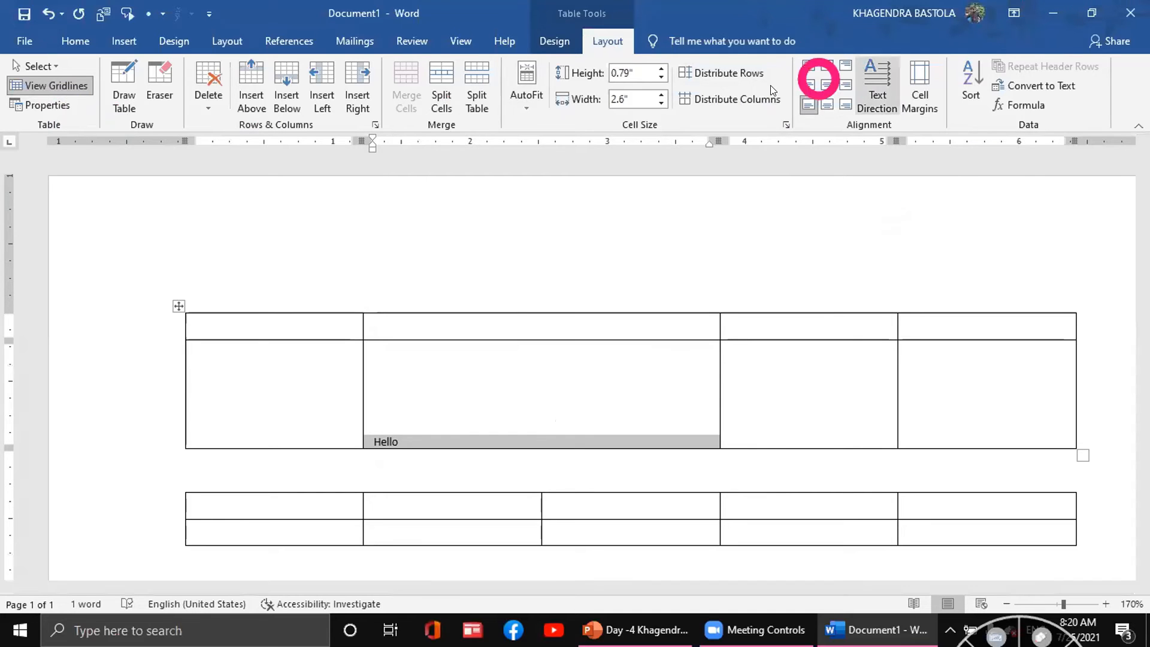
# Delete both tables and all other content from the document, and dismiss the PointerFocus trial reminder.
pyautogui.click(124, 40)
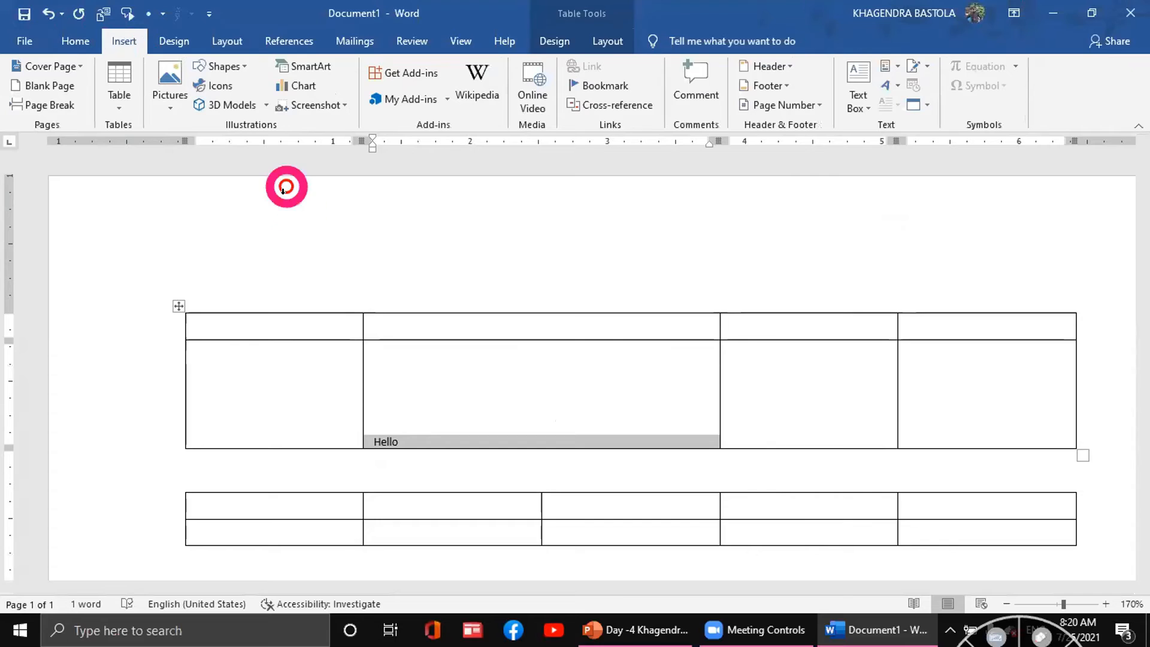
pyautogui.hotkey('ctrl', 'a')
pyautogui.press('Delete')
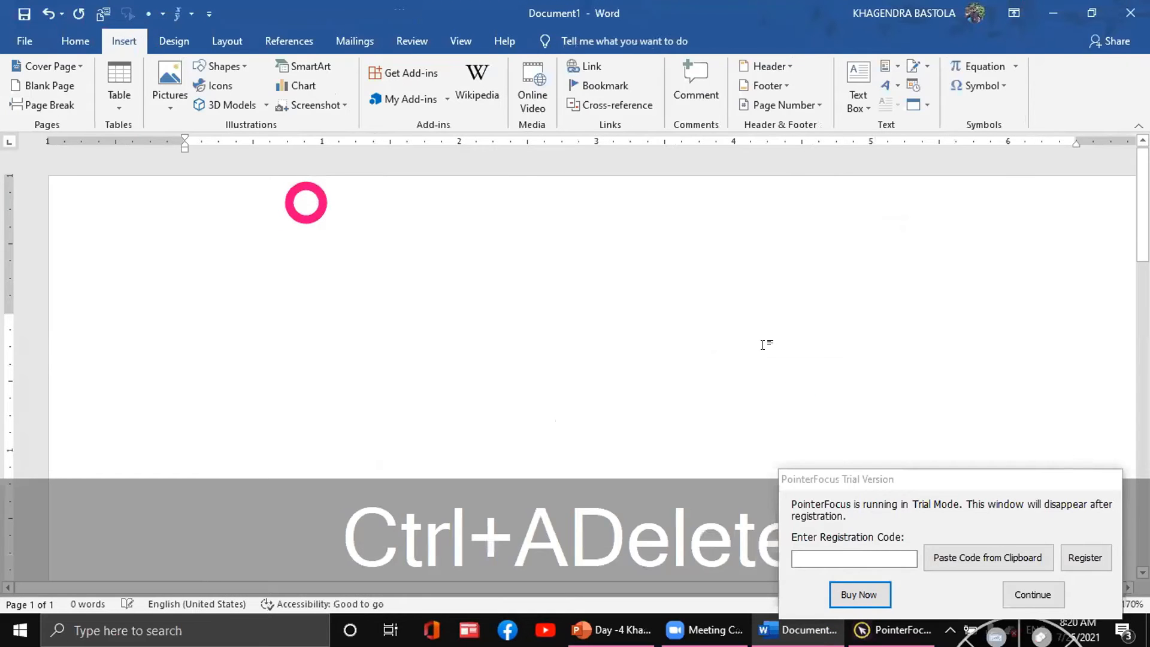
pyautogui.click(1036, 595)
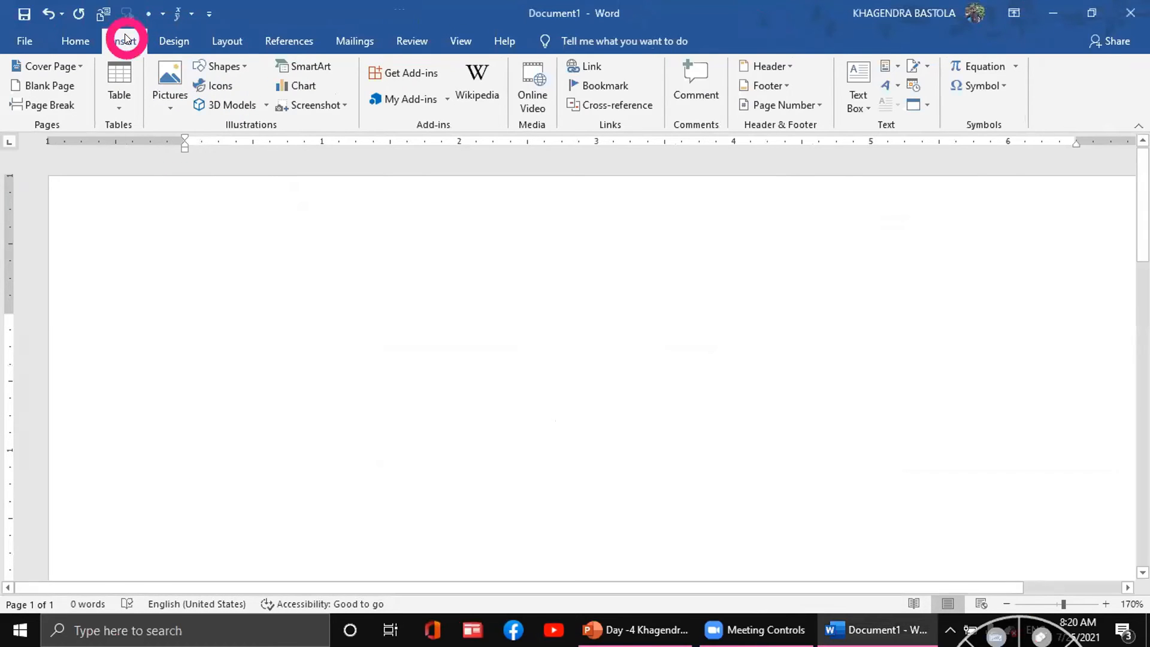
# Insert a SmartArt graphic using the Hierarchy layout from the Hierarchy category.
pyautogui.click(304, 66)
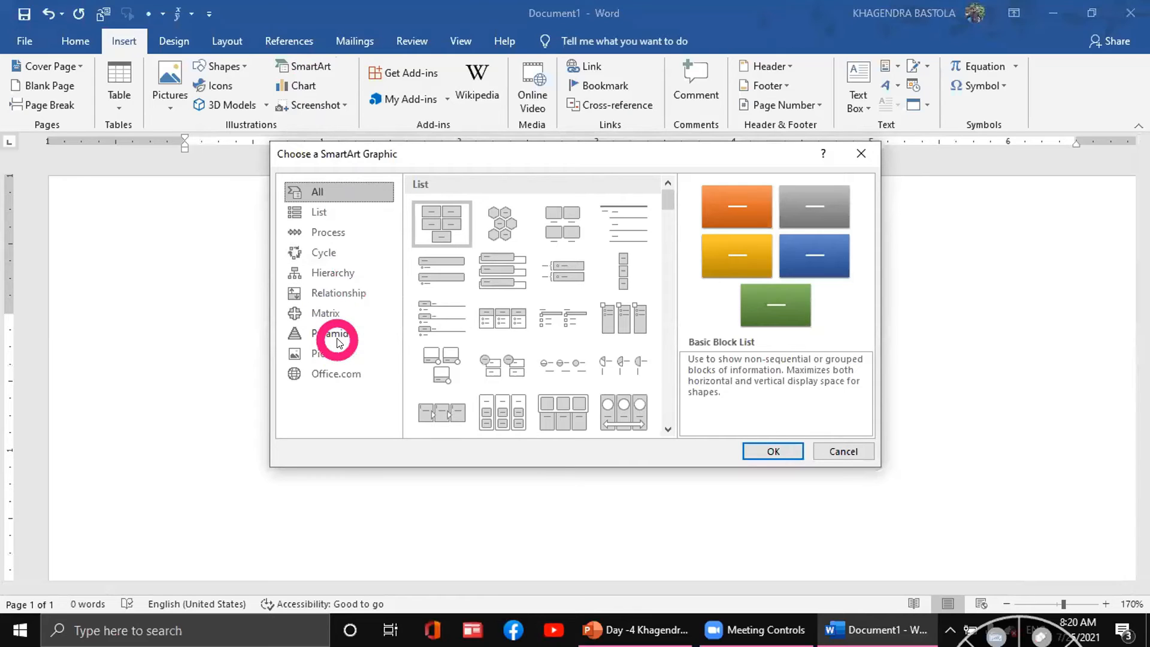
pyautogui.click(349, 273)
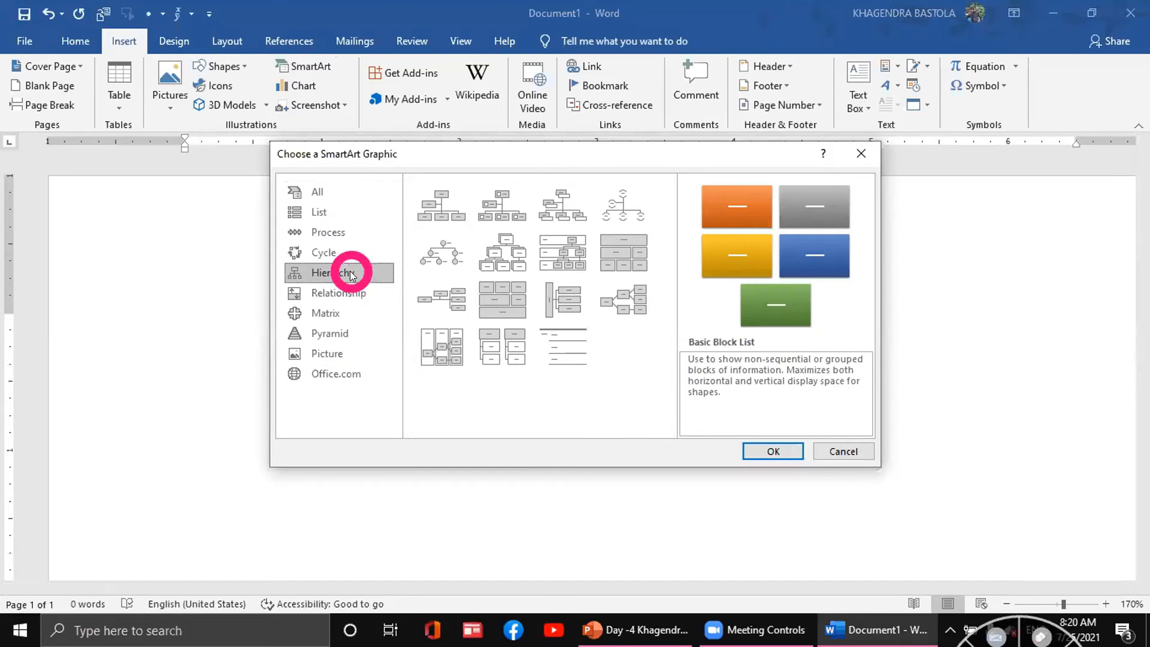
pyautogui.click(508, 252)
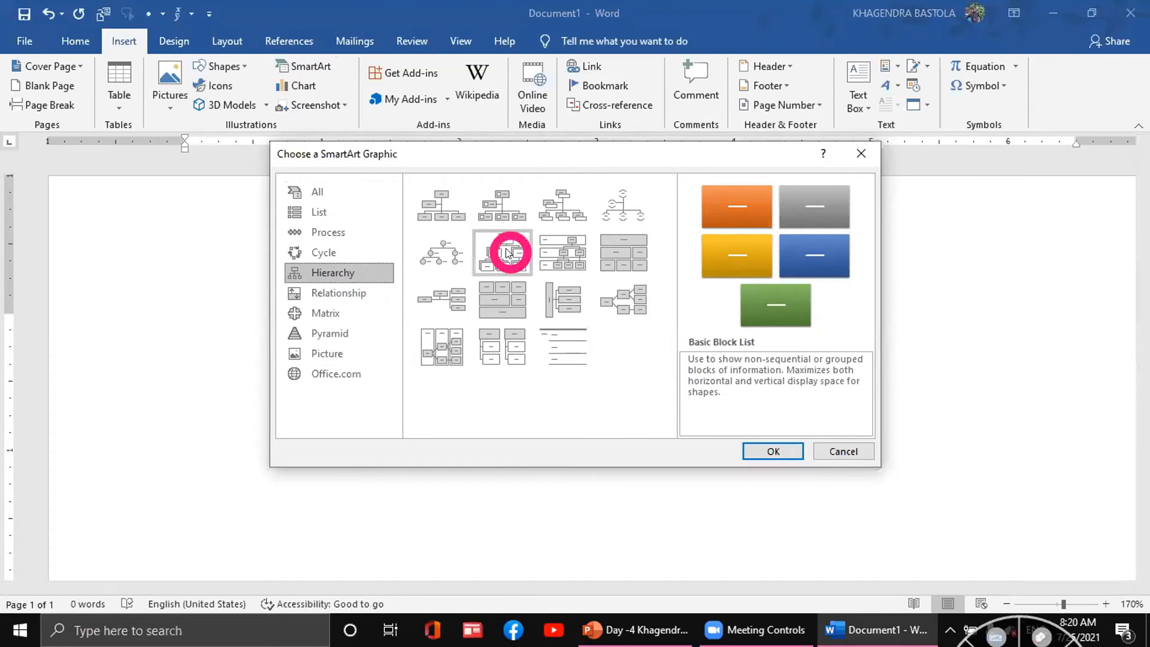
pyautogui.click(754, 413)
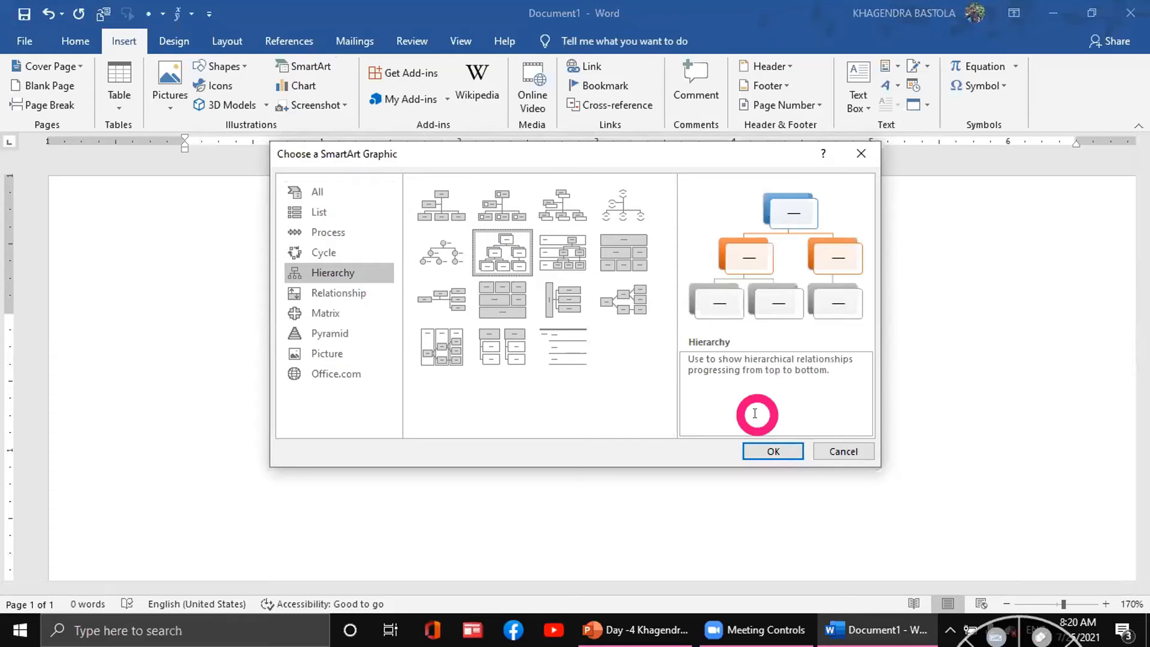
pyautogui.click(795, 451)
# Label the top box of the hierarchy graphic "types of Computer" and dismiss the PointerFocus trial reminder.
pyautogui.click(435, 299)
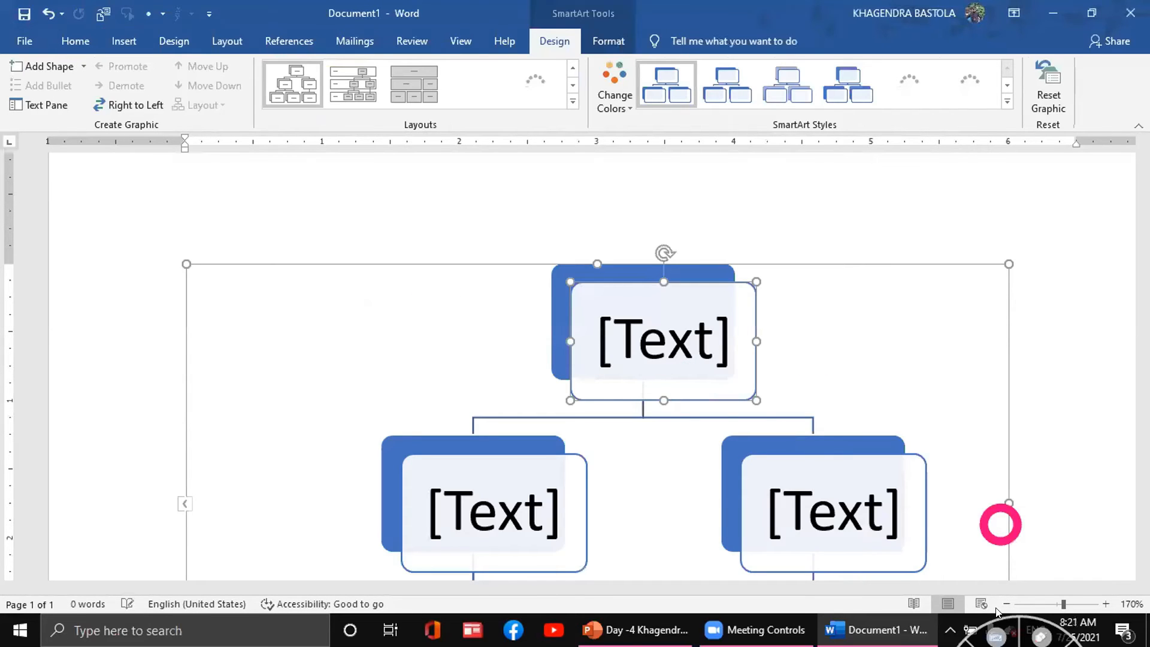
pyautogui.click(641, 333)
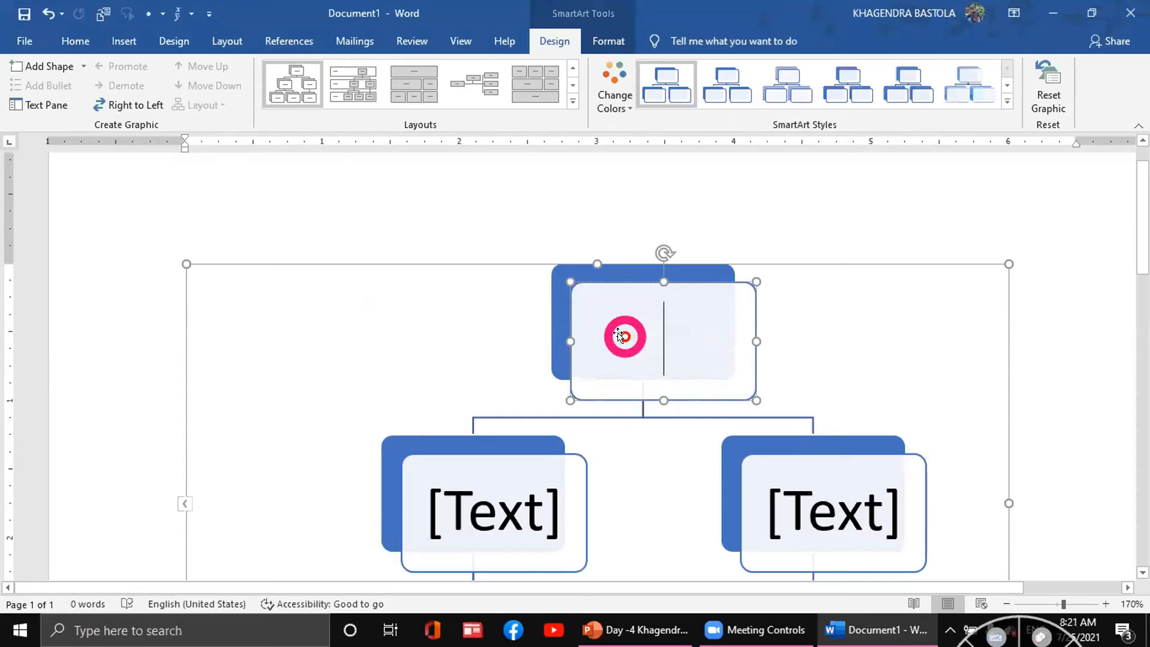
pyautogui.write('tye')
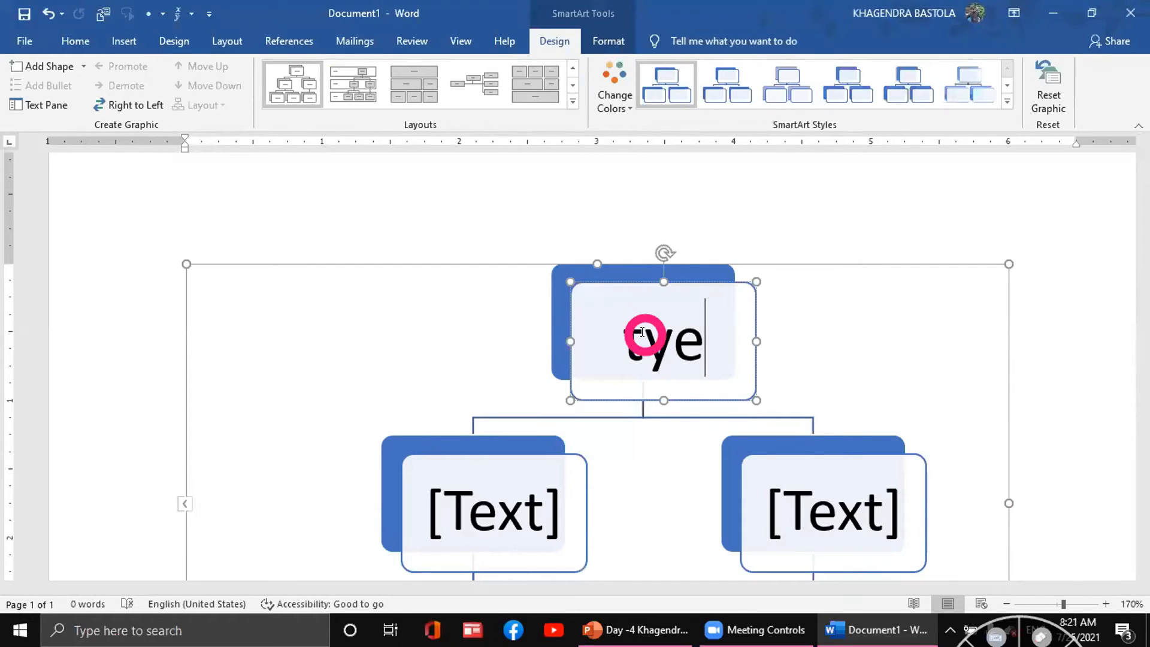
pyautogui.press('BackSpace')
pyautogui.write('pes of')
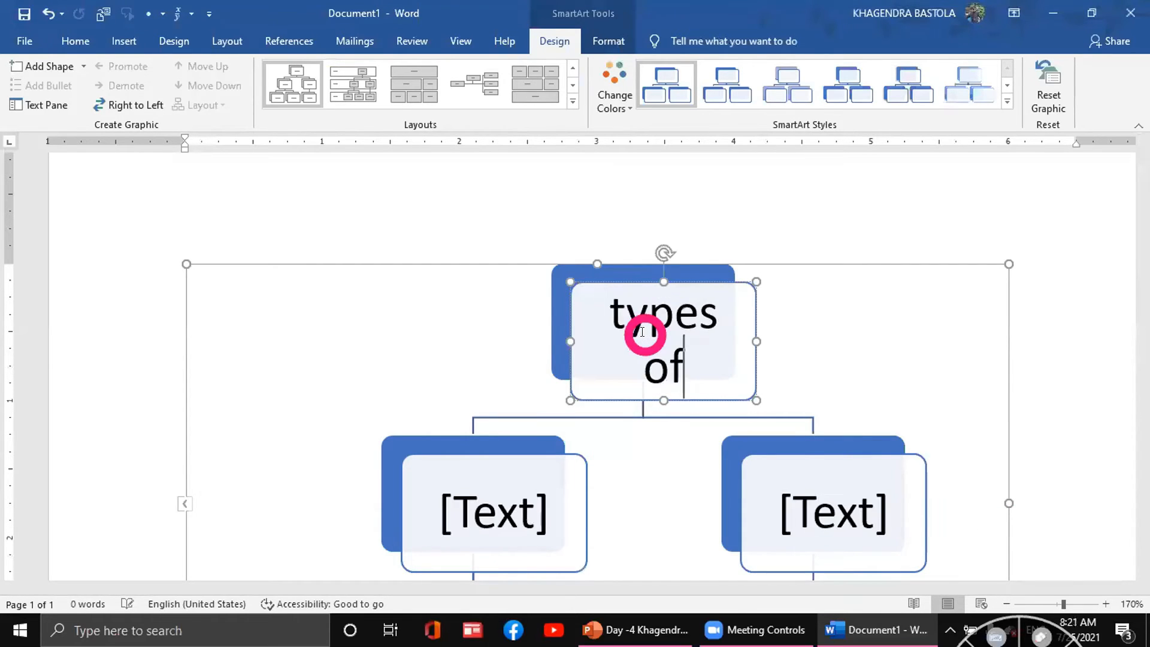
pyautogui.write(' Compy')
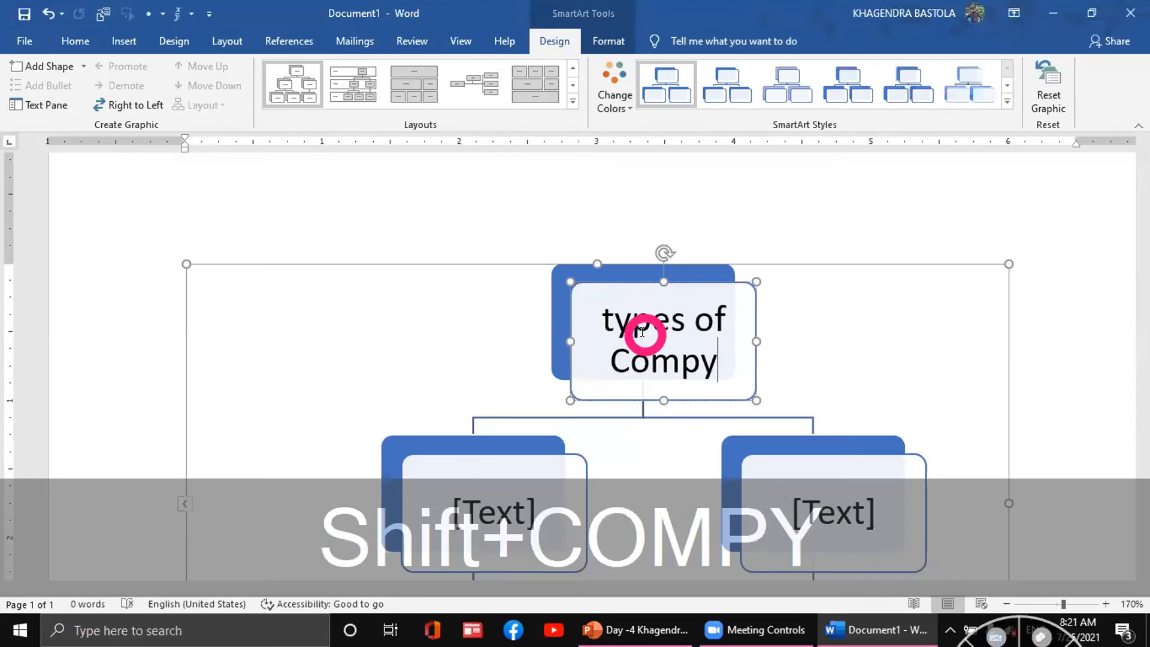
pyautogui.press('BackSpace')
pyautogui.write('uter')
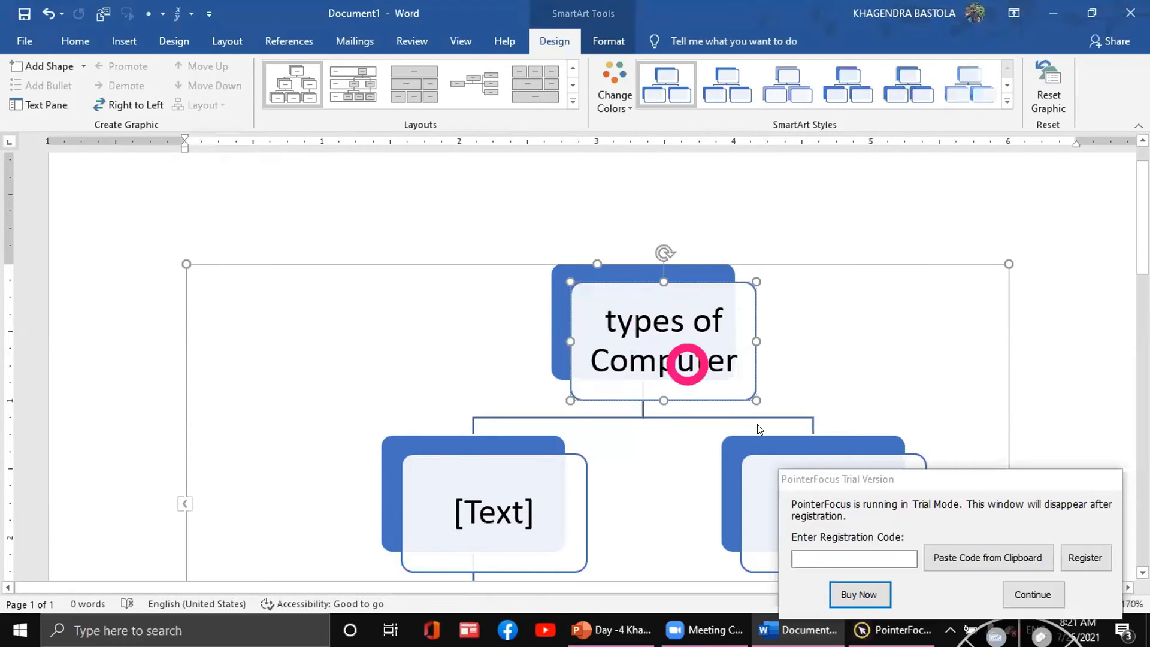
pyautogui.click(1043, 601)
pyautogui.click(1039, 596)
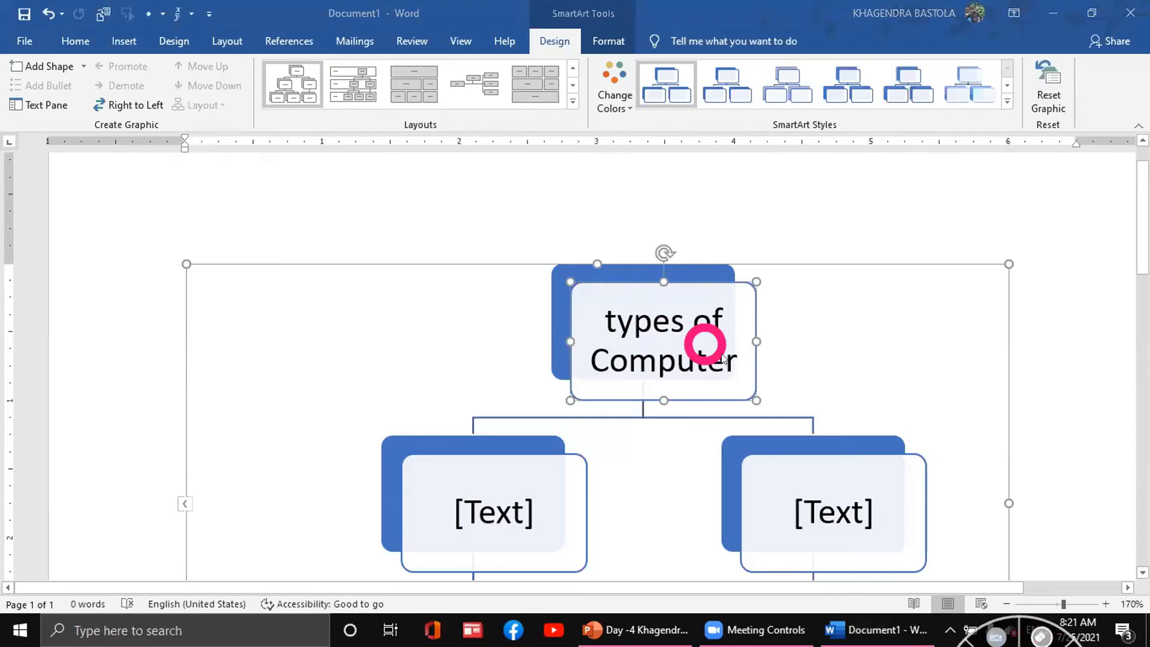
# Label the two second-level boxes of the hierarchy "Working principle" and "Size".
pyautogui.click(525, 513)
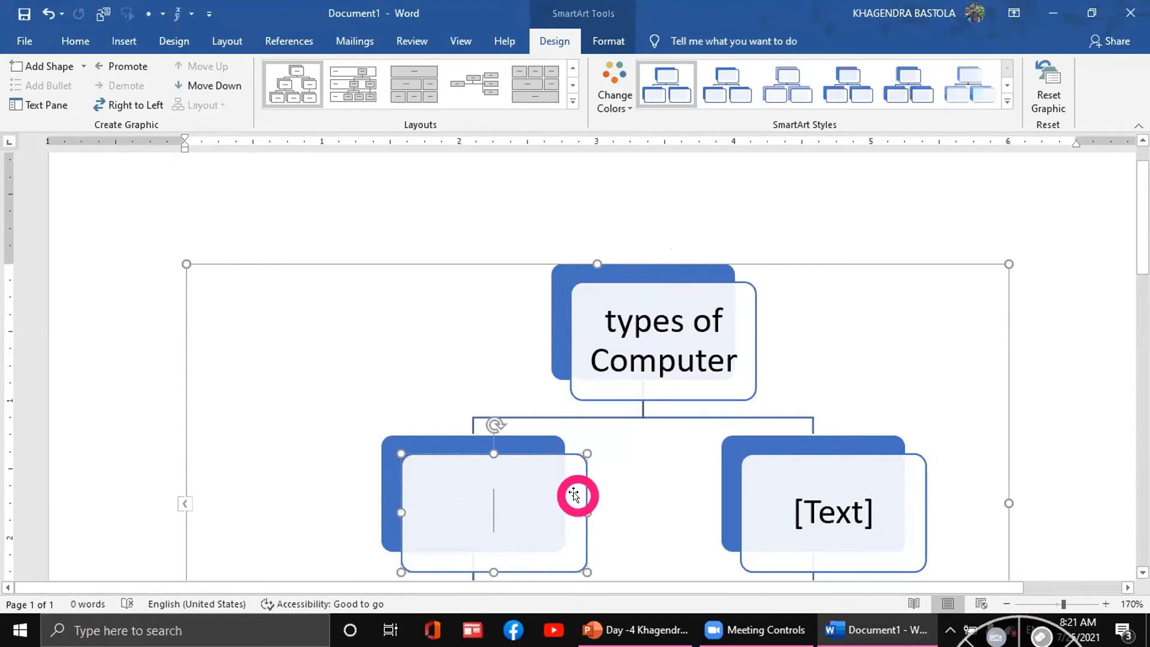
pyautogui.write('Wor')
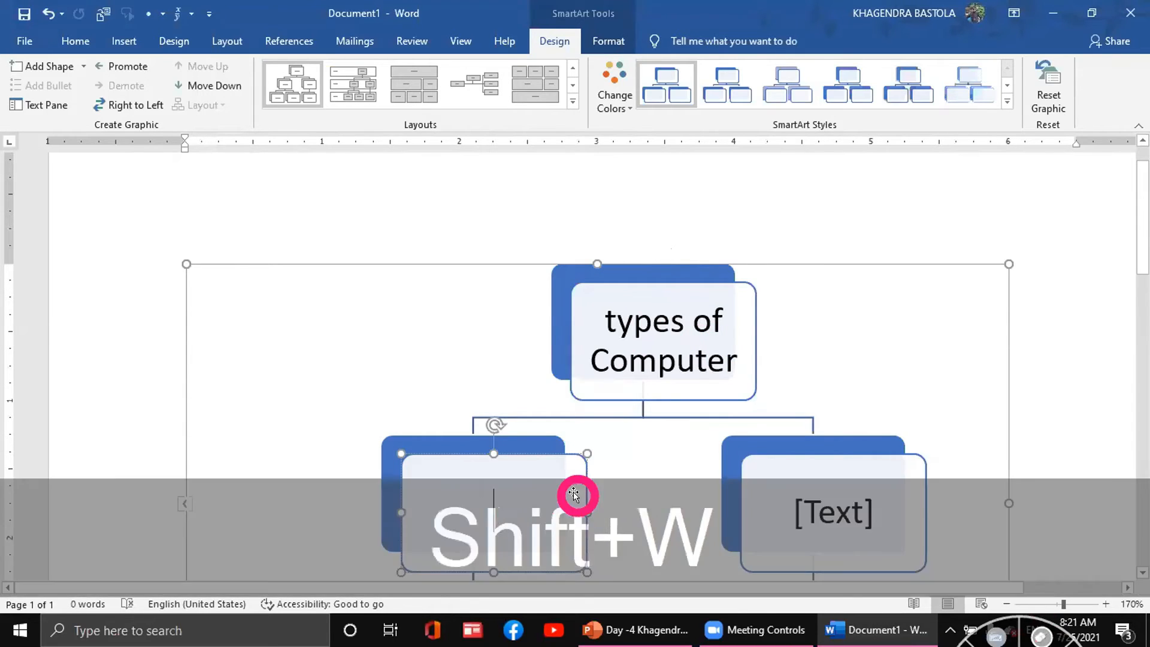
pyautogui.write('k')
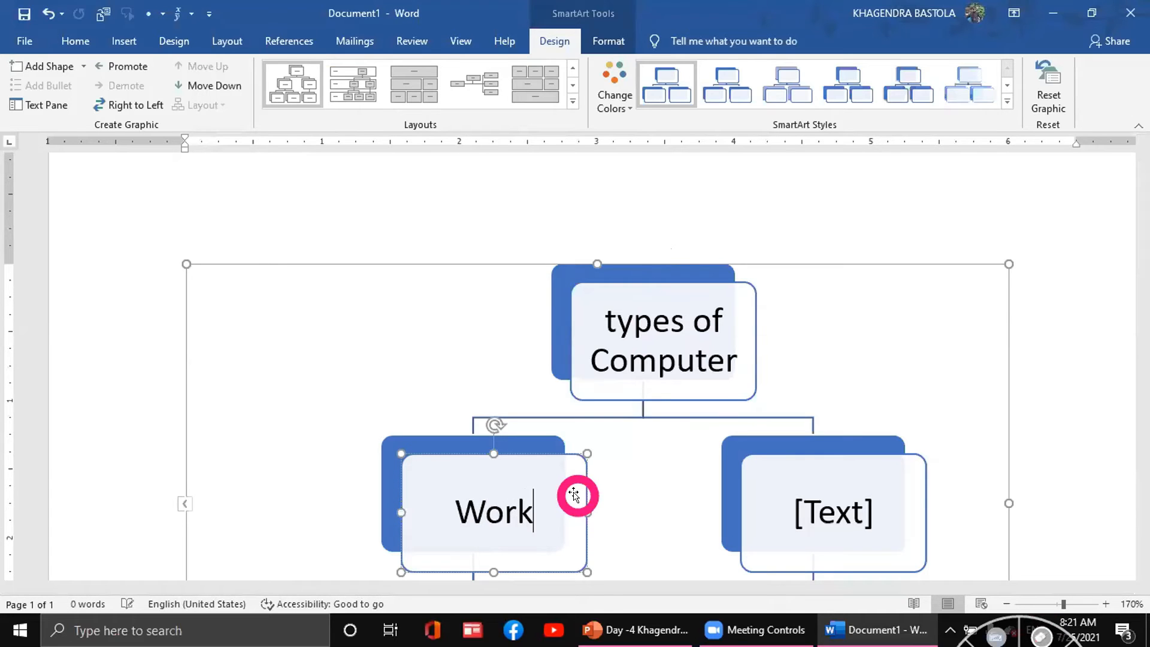
pyautogui.write('ing principle')
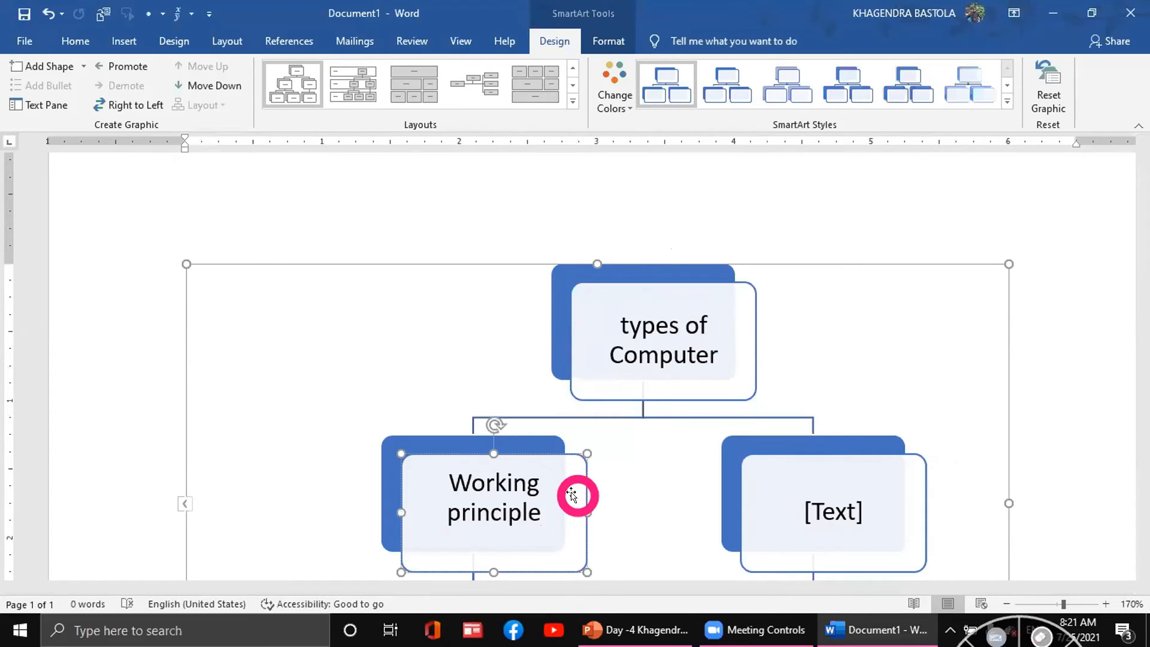
pyautogui.click(787, 484)
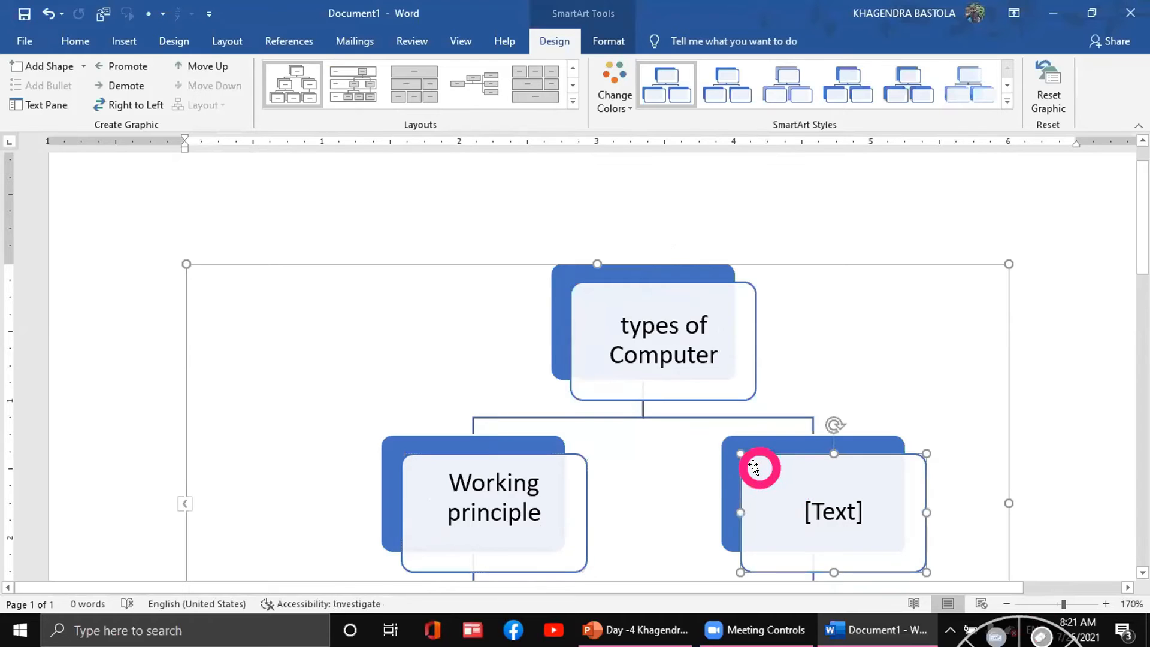
pyautogui.write('Size')
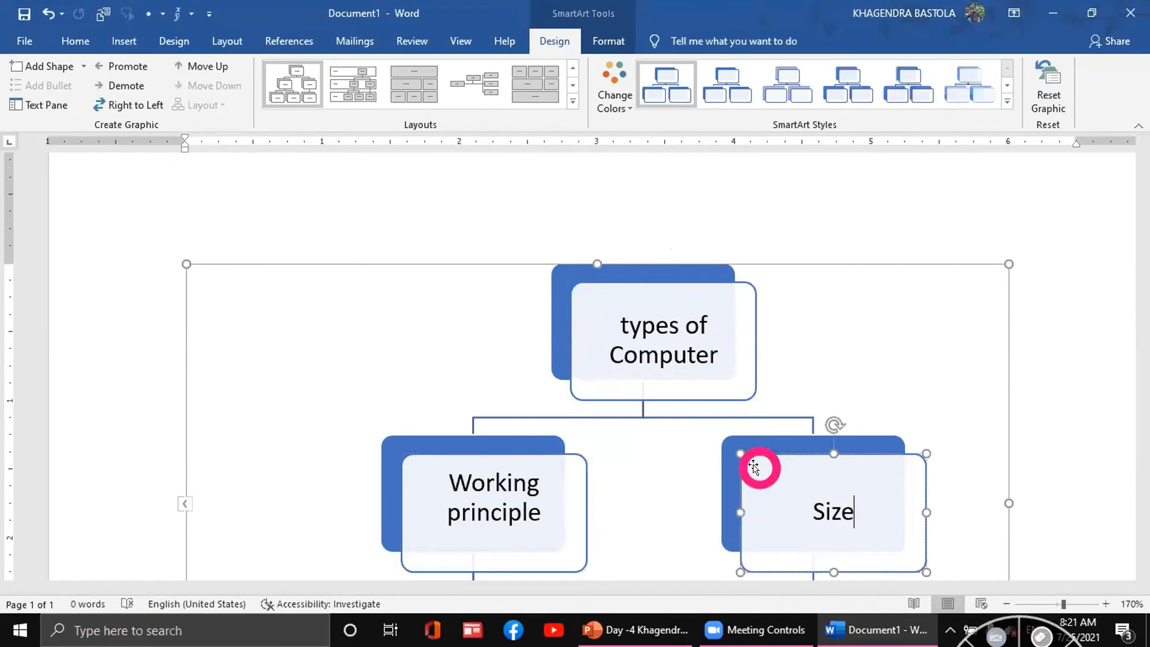
pyautogui.click(759, 264)
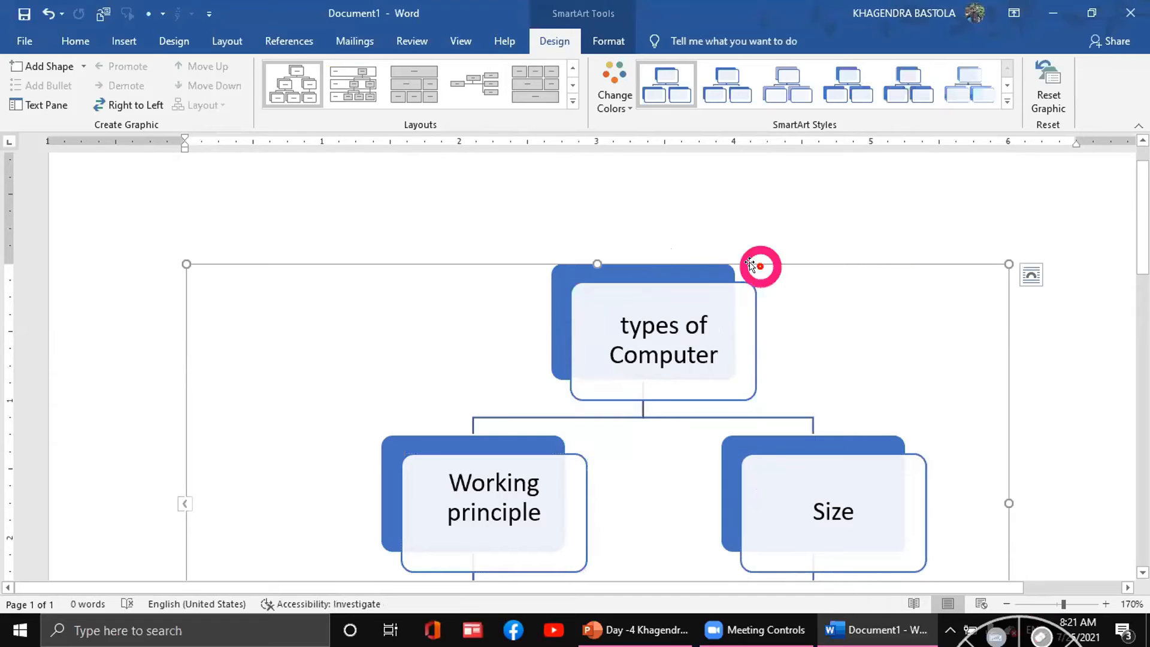
pyautogui.click(695, 257)
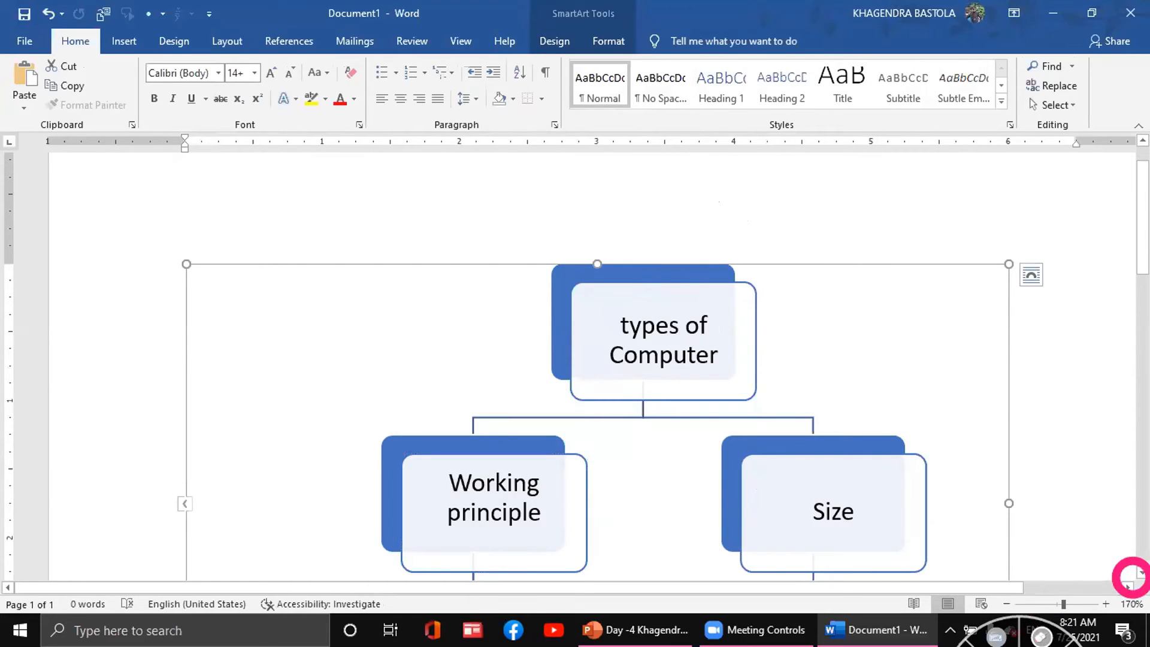
# Zoom the document out to 100% and start text entry in the first third-level box under "Working principle".
pyautogui.click(1006, 604)
pyautogui.click(1006, 603)
pyautogui.click(1006, 603)
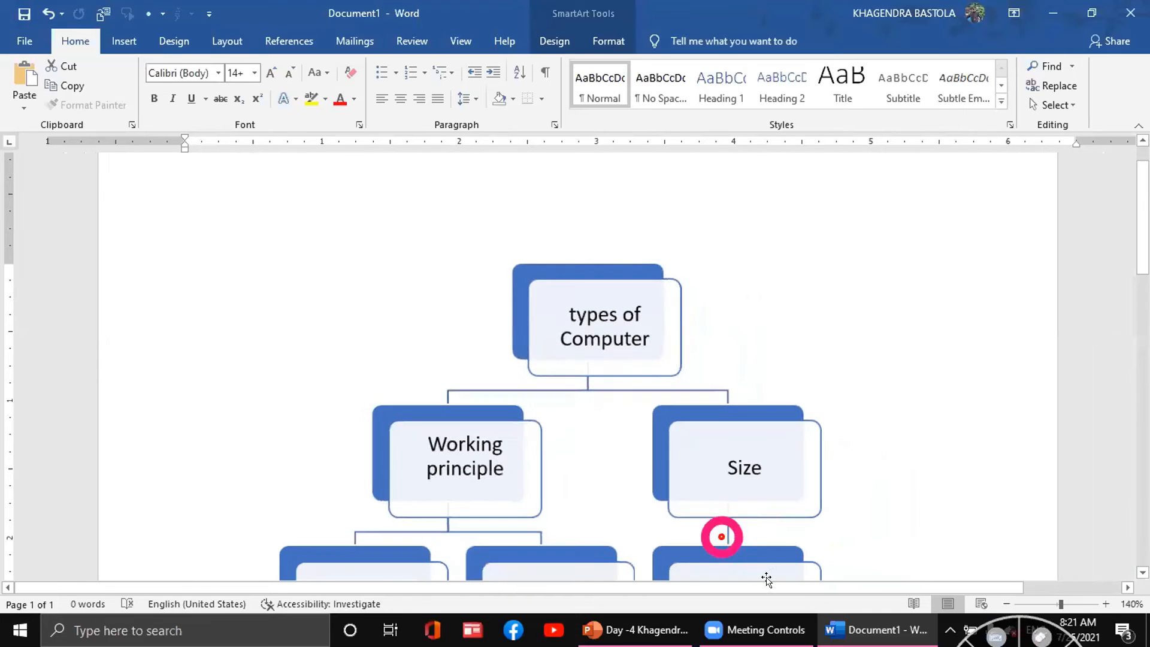
pyautogui.click(1006, 603)
pyautogui.click(1006, 603)
pyautogui.click(1005, 604)
pyautogui.click(1006, 603)
pyautogui.click(432, 484)
pyautogui.click(435, 497)
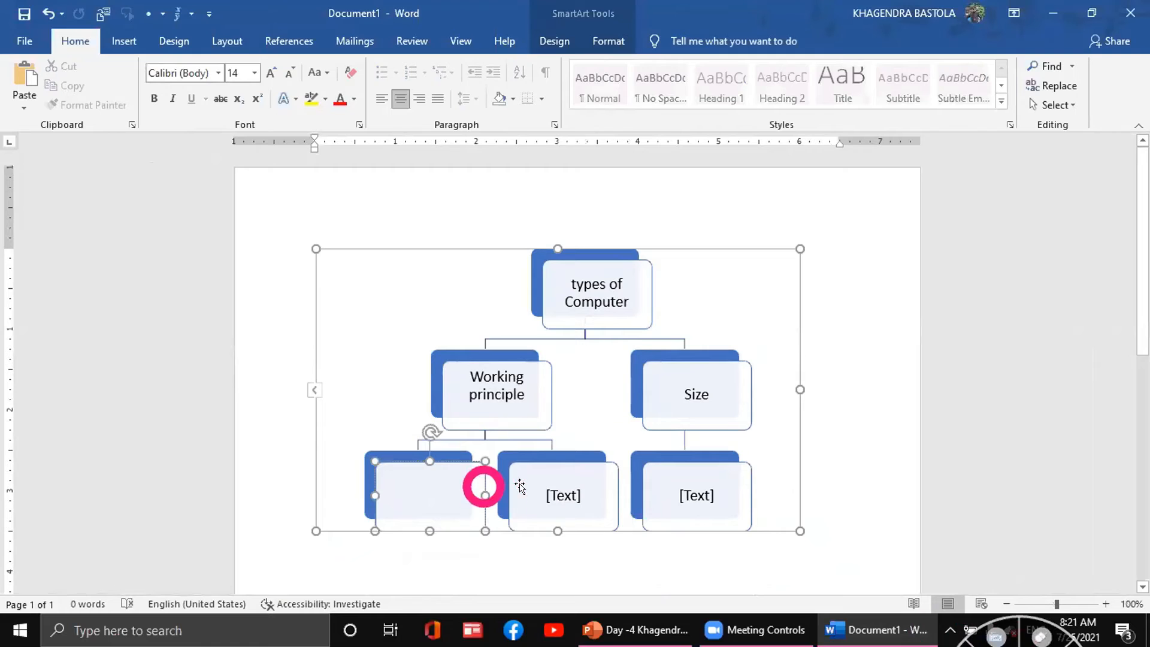
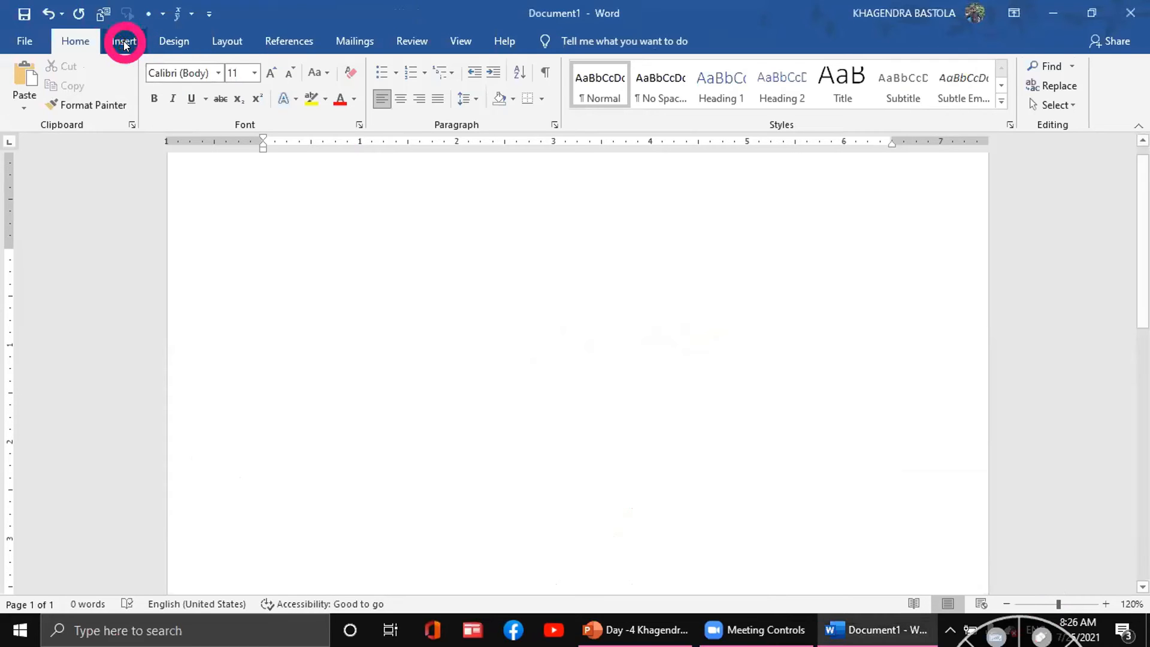
# Insert a Clustered Column chart into the empty document and dismiss the PointerFocus trial reminder.
pyautogui.click(126, 42)
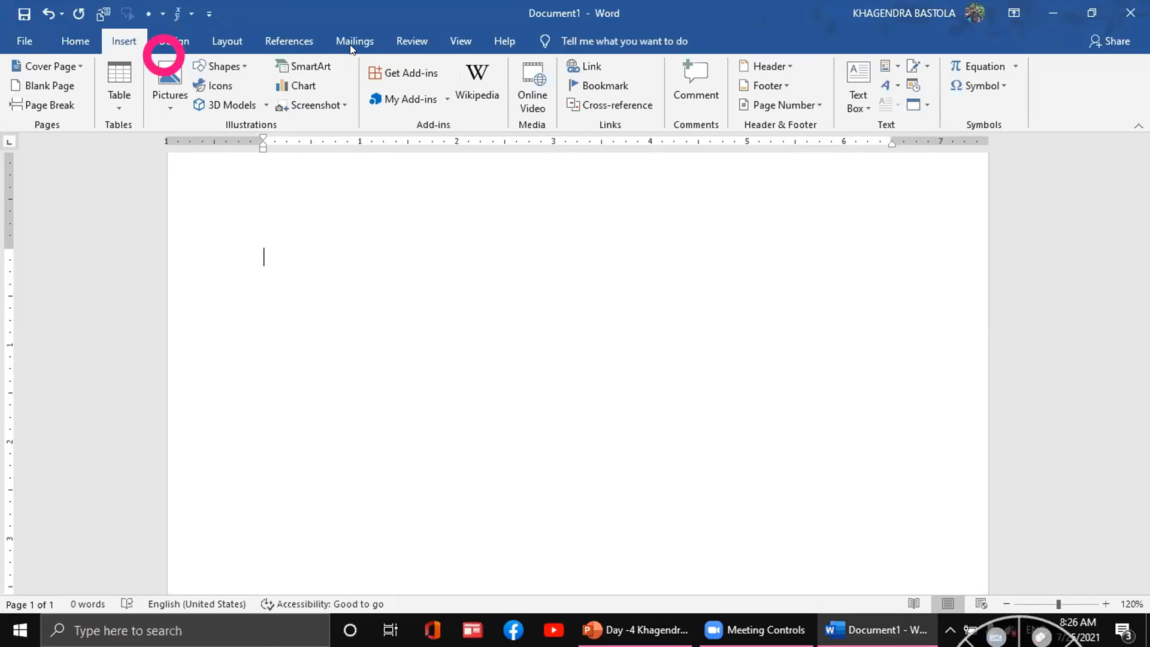
pyautogui.click(315, 88)
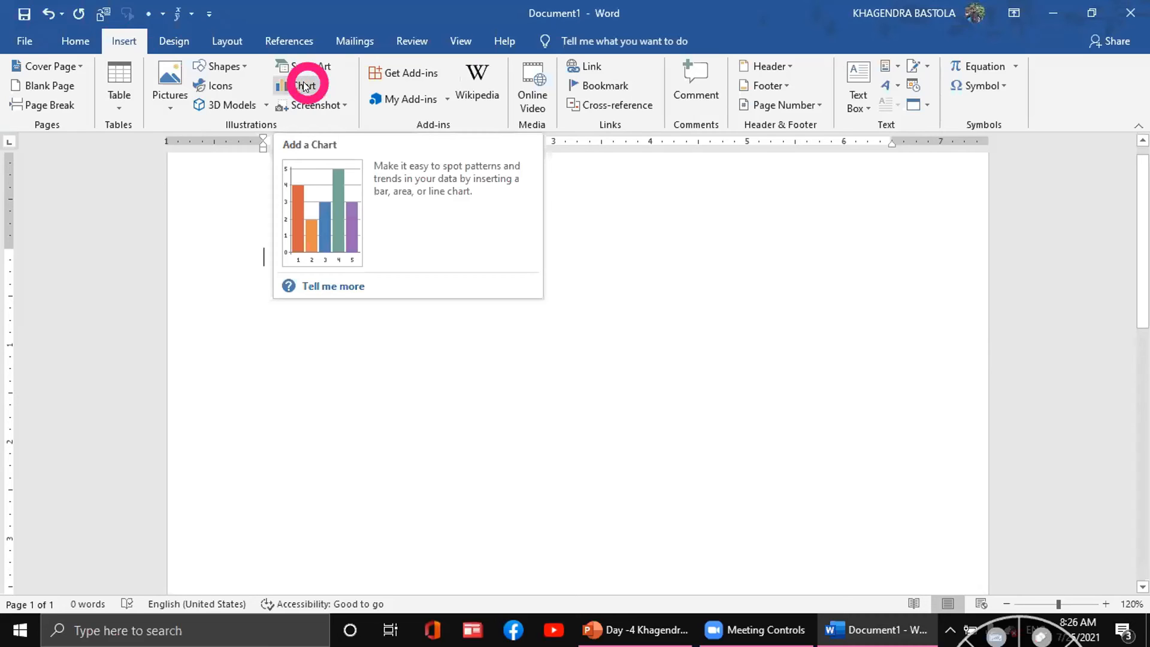
pyautogui.click(305, 85)
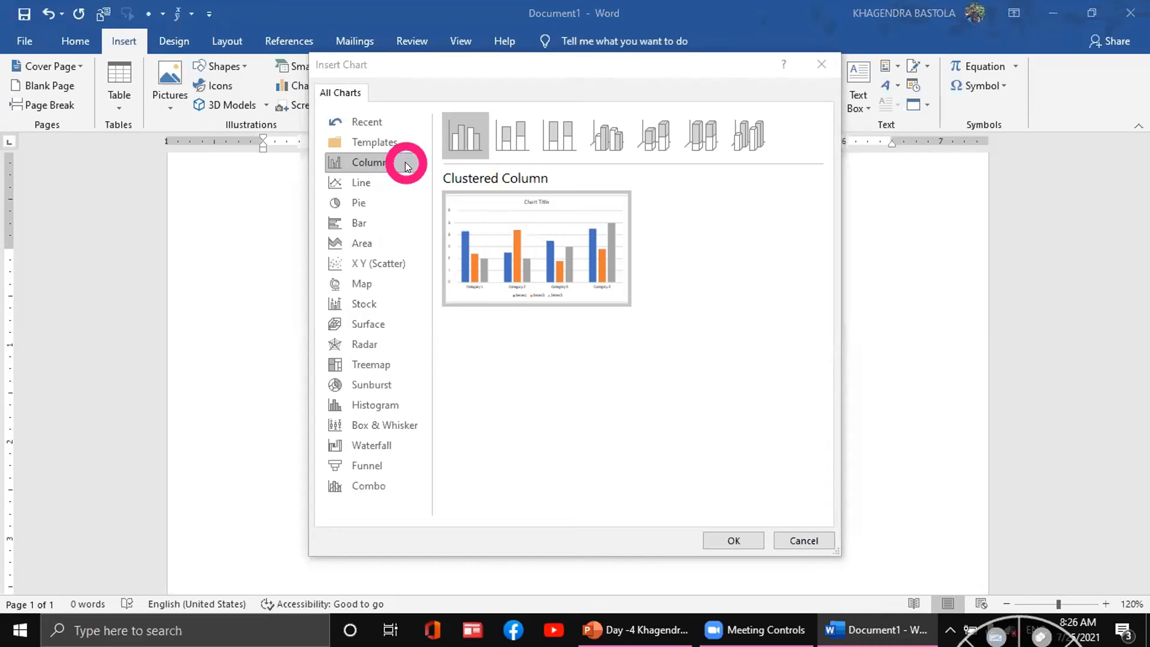
pyautogui.click(361, 168)
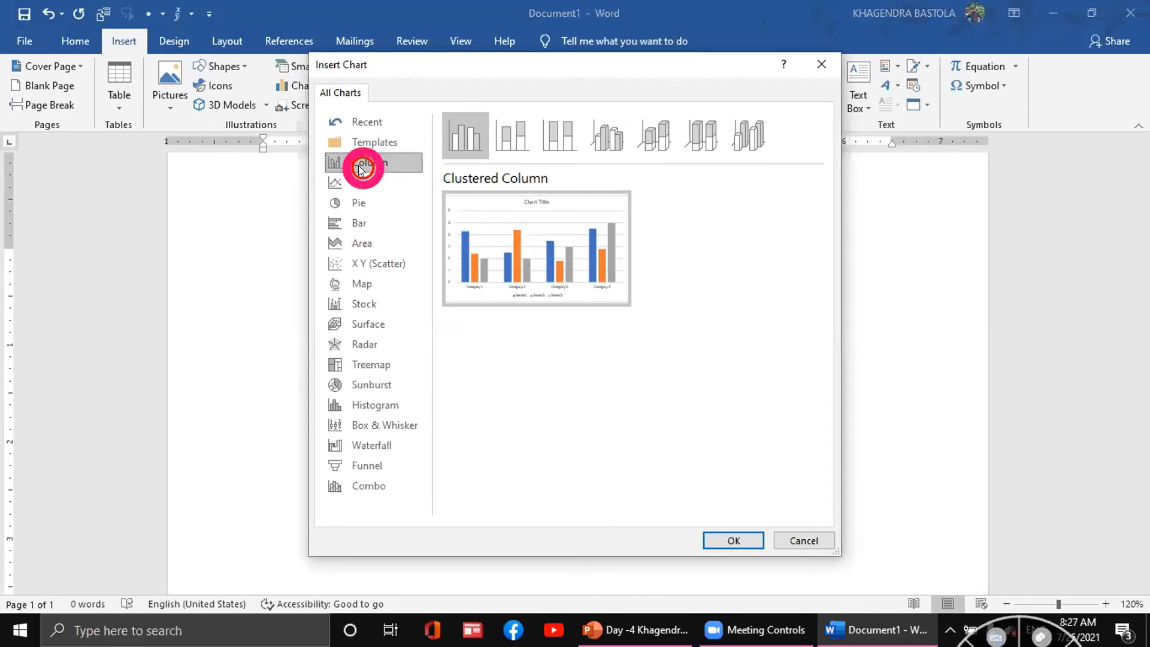
pyautogui.click(733, 539)
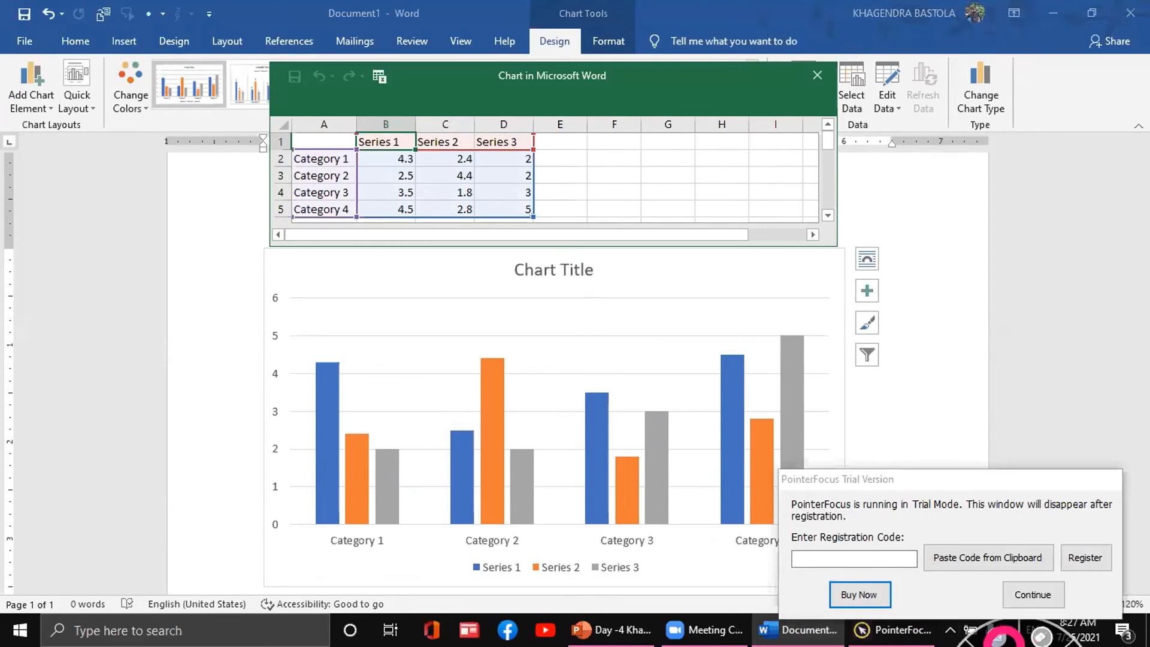
pyautogui.click(1030, 594)
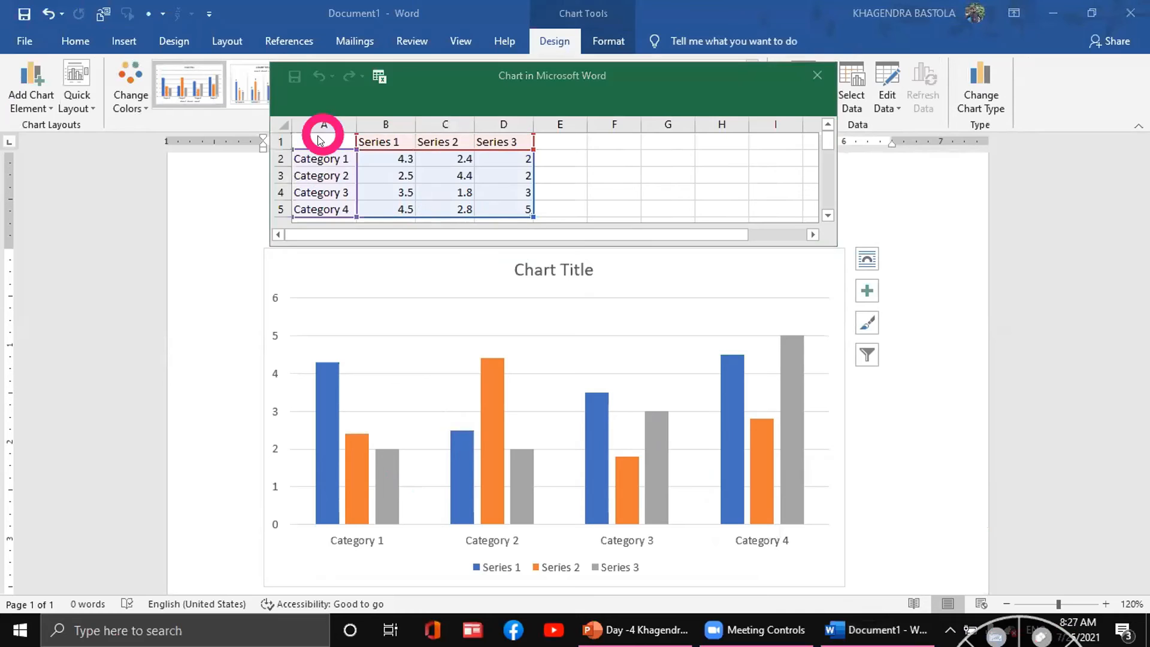
# Examine the series headers and category labels in the chart's data sheet.
pyautogui.click(377, 143)
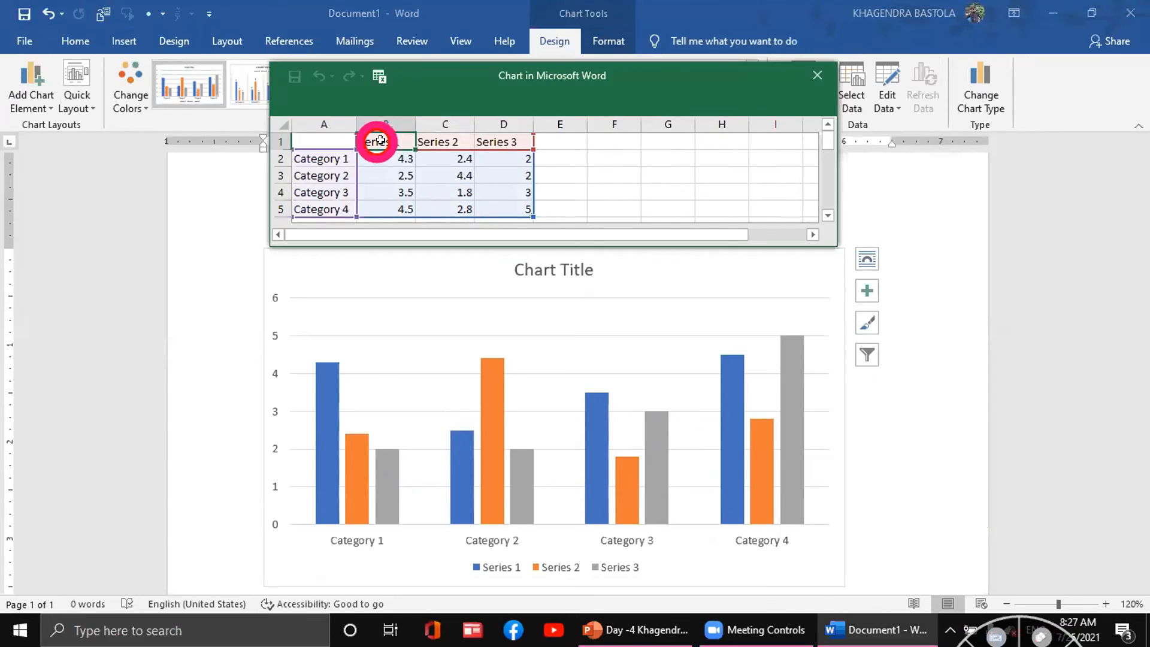
pyautogui.click(329, 153)
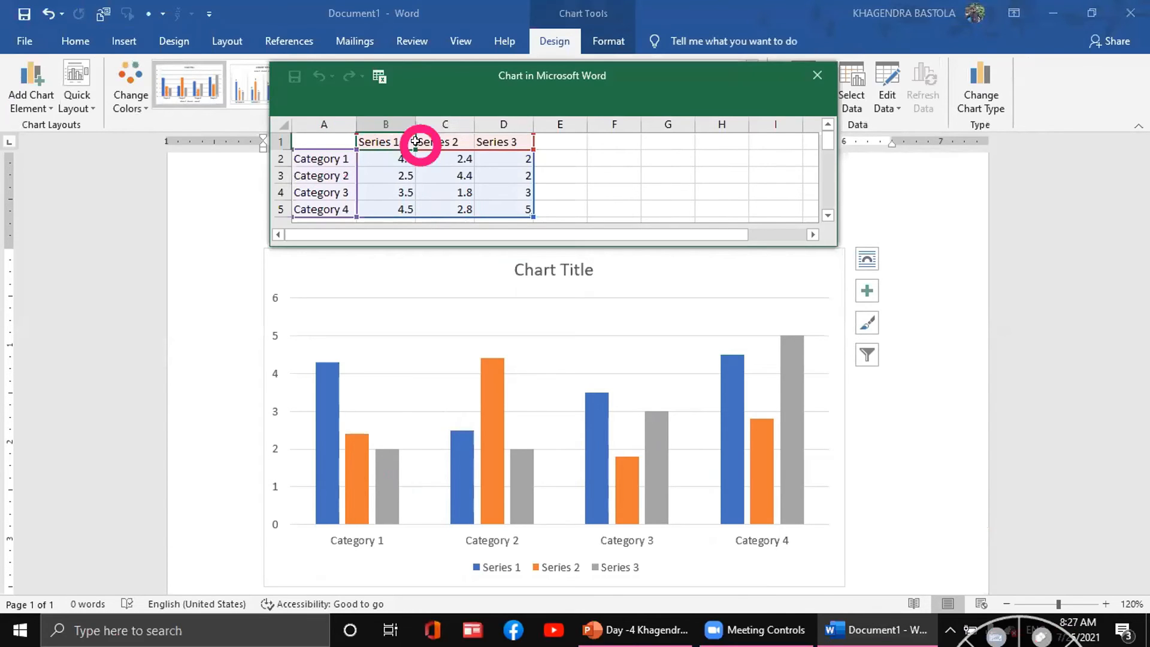
pyautogui.click(437, 142)
pyautogui.click(490, 141)
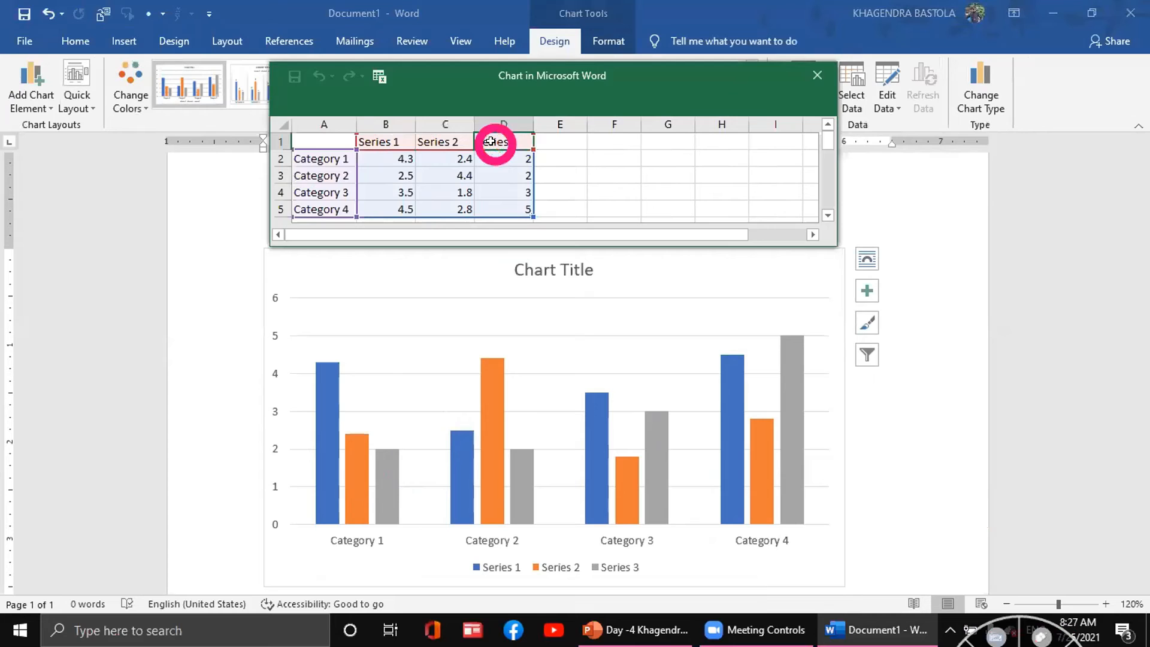
pyautogui.click(387, 140)
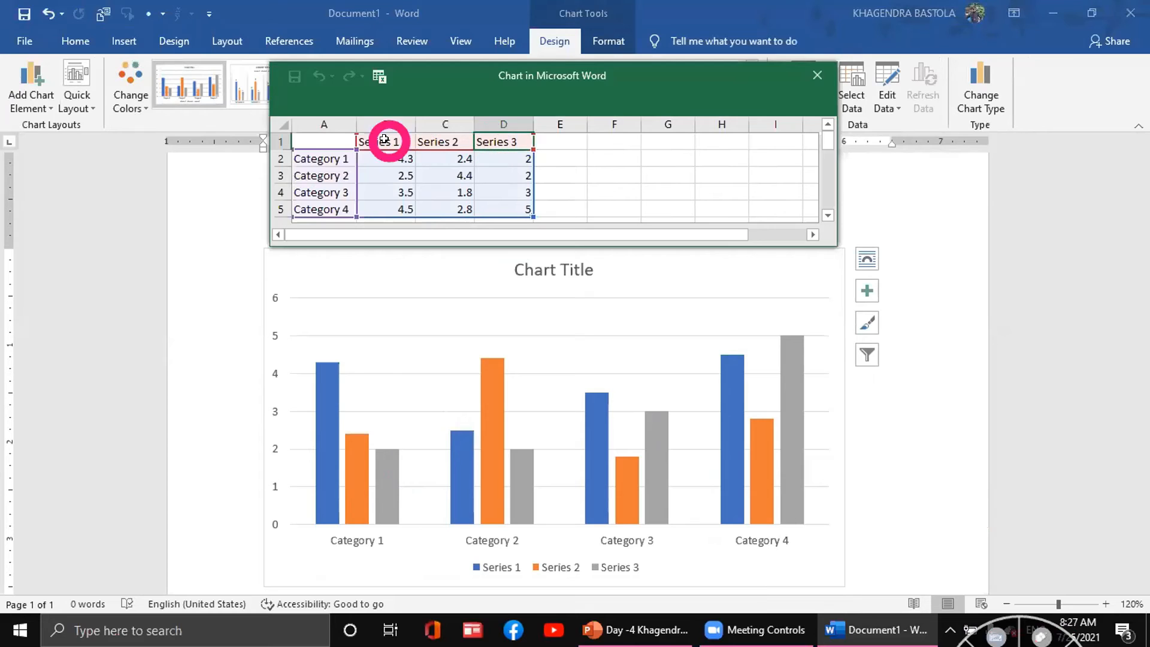
pyautogui.click(333, 157)
pyautogui.click(383, 157)
pyautogui.click(333, 176)
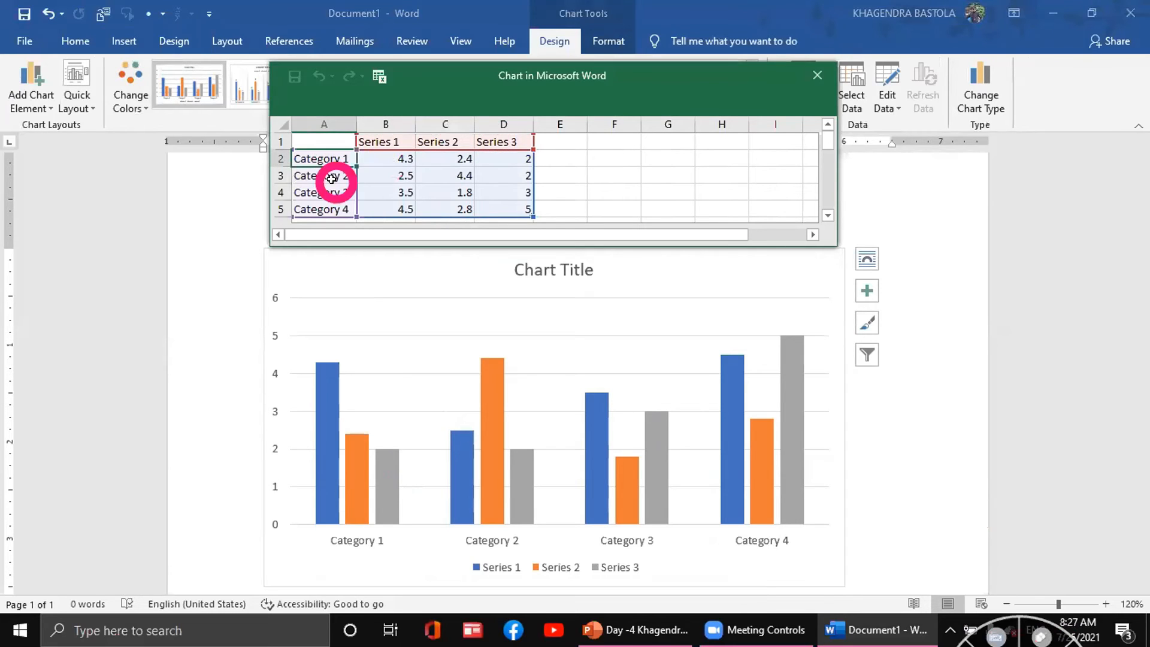
pyautogui.click(332, 207)
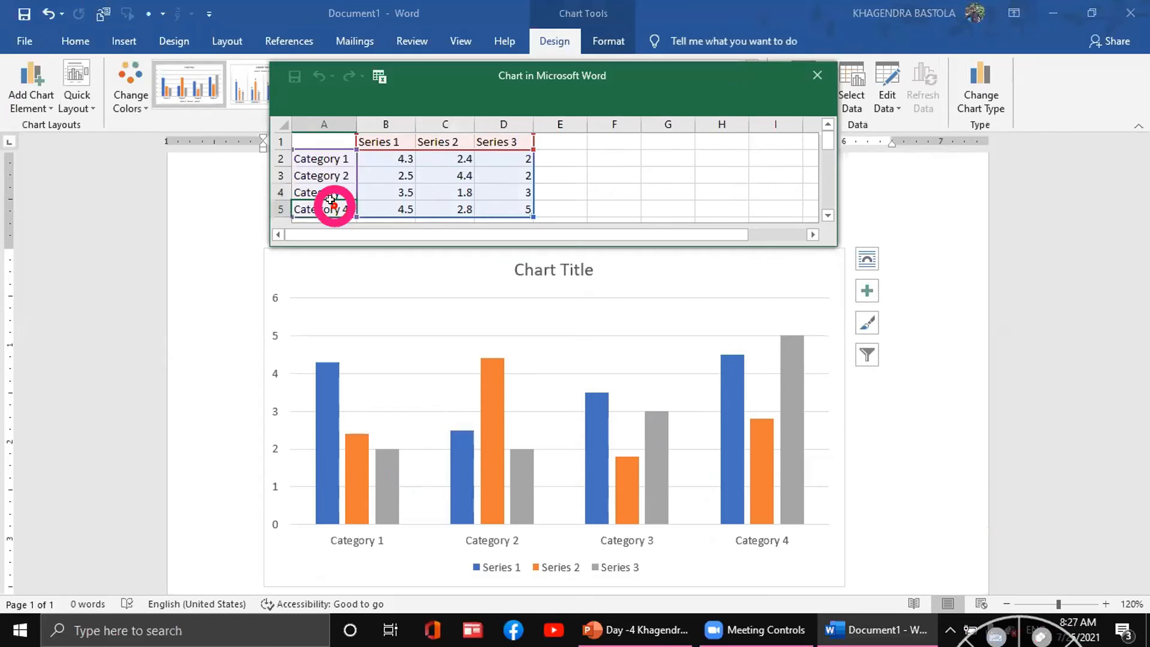
pyautogui.click(331, 158)
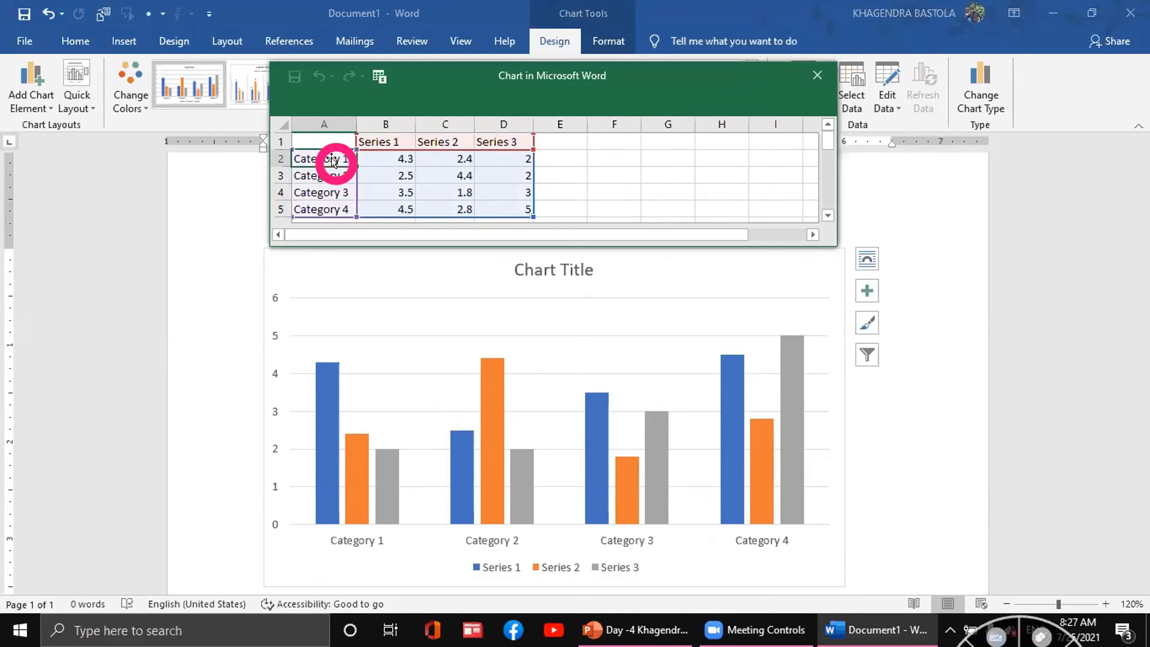
pyautogui.click(329, 193)
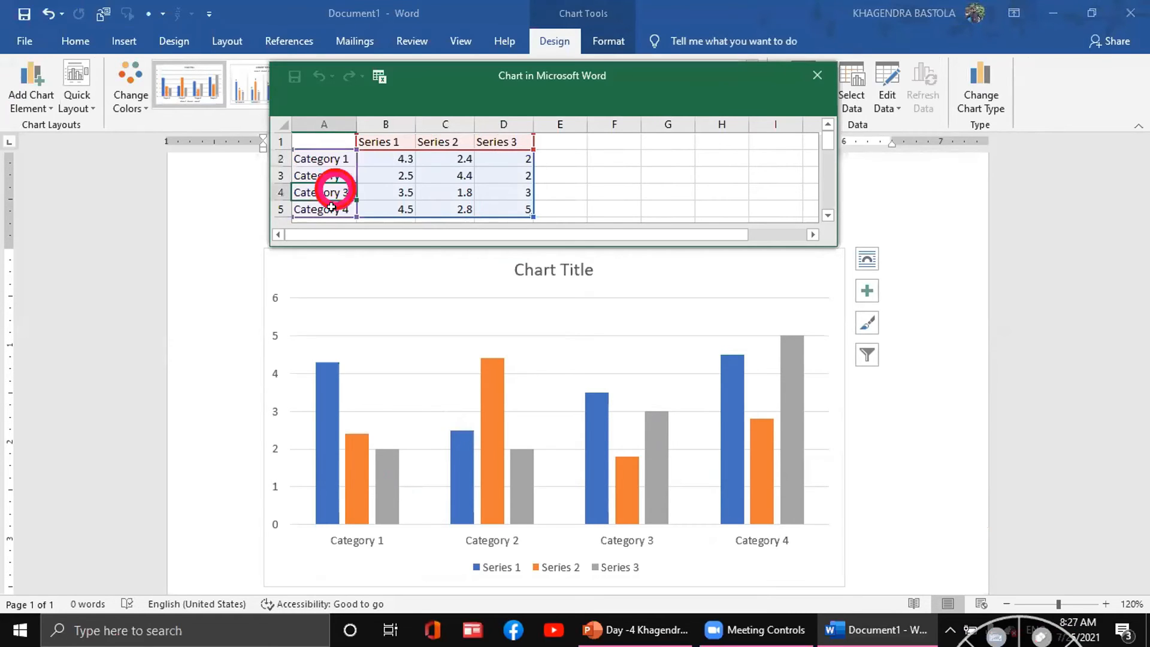
pyautogui.click(339, 211)
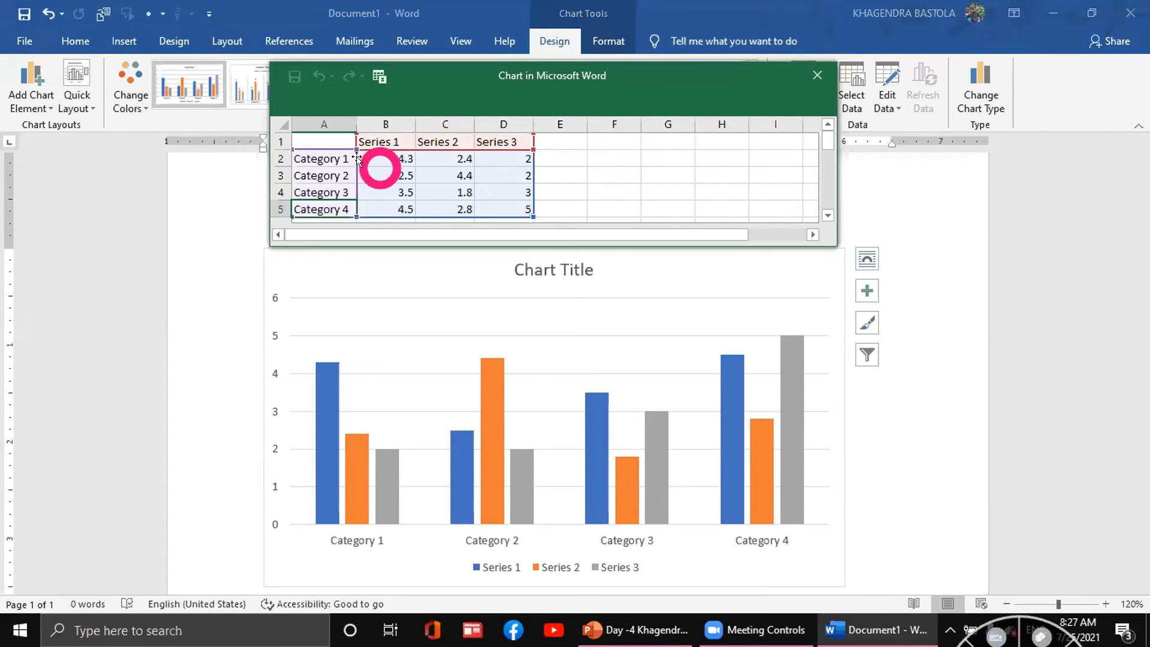
# Rename the first two series headers in the chart's data sheet "Boys" and "Girls".
pyautogui.click(374, 142)
pyautogui.moveTo(408, 127); pyautogui.dragTo(410, 128)
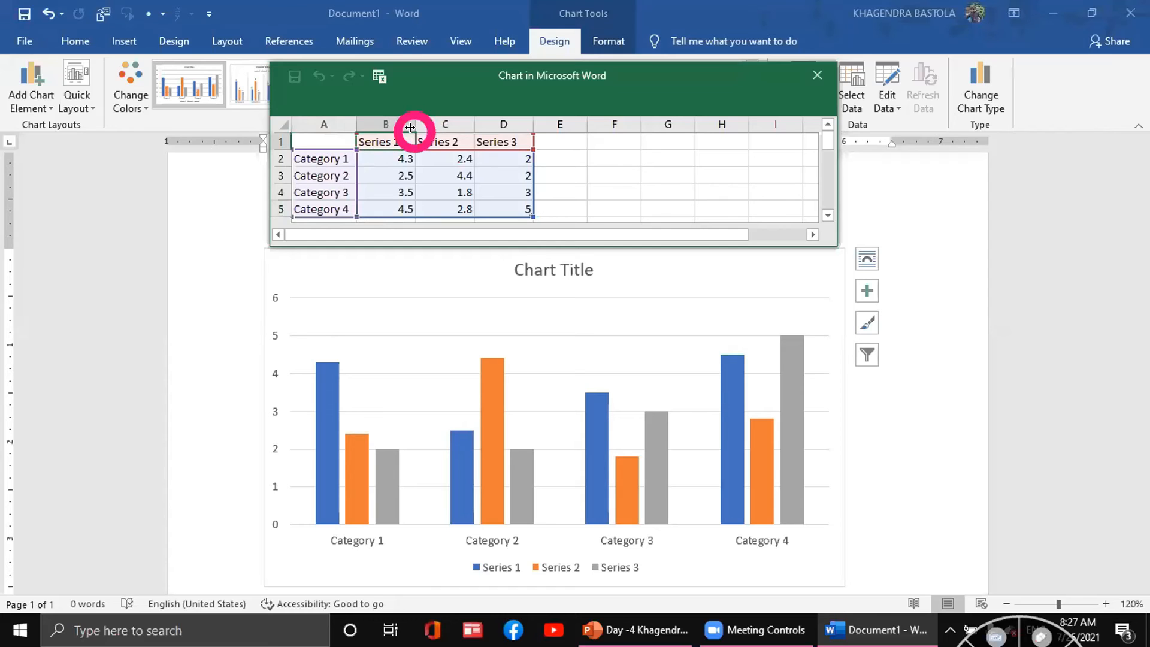
pyautogui.write('Bys')
pyautogui.press('BackSpace')
pyautogui.write('os')
pyautogui.press('BackSpace')
pyautogui.press('BackSpace')
pyautogui.press('BackSpace')
pyautogui.write('oys')
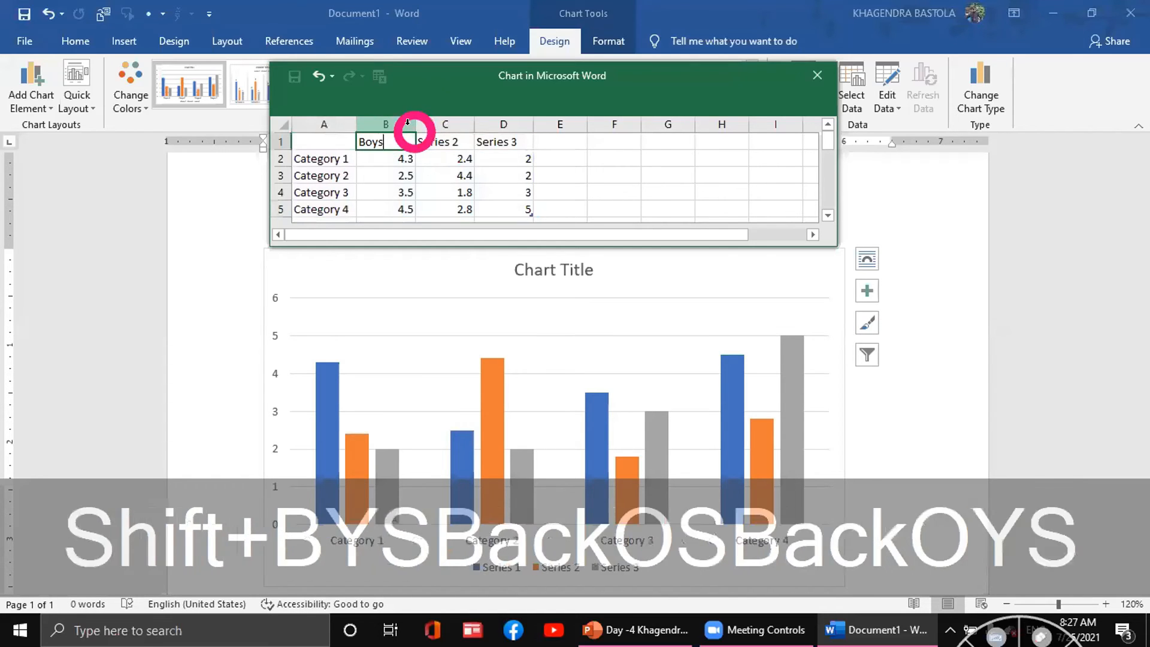
pyautogui.press('Tab')
pyautogui.write('Gi')
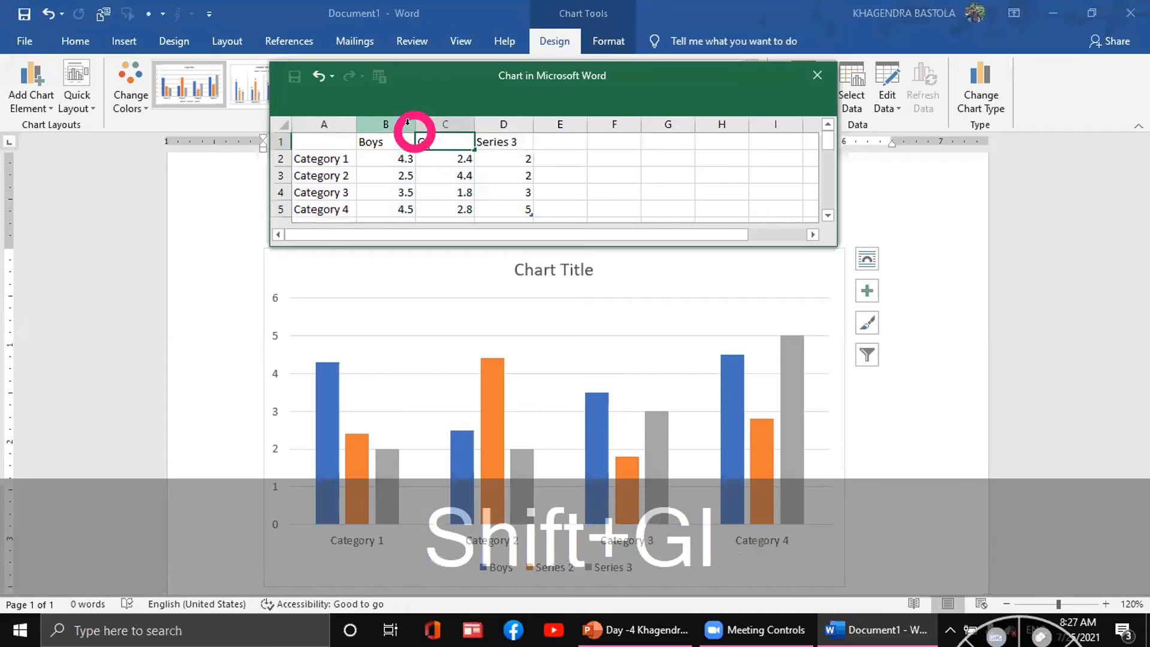
pyautogui.write('rls')
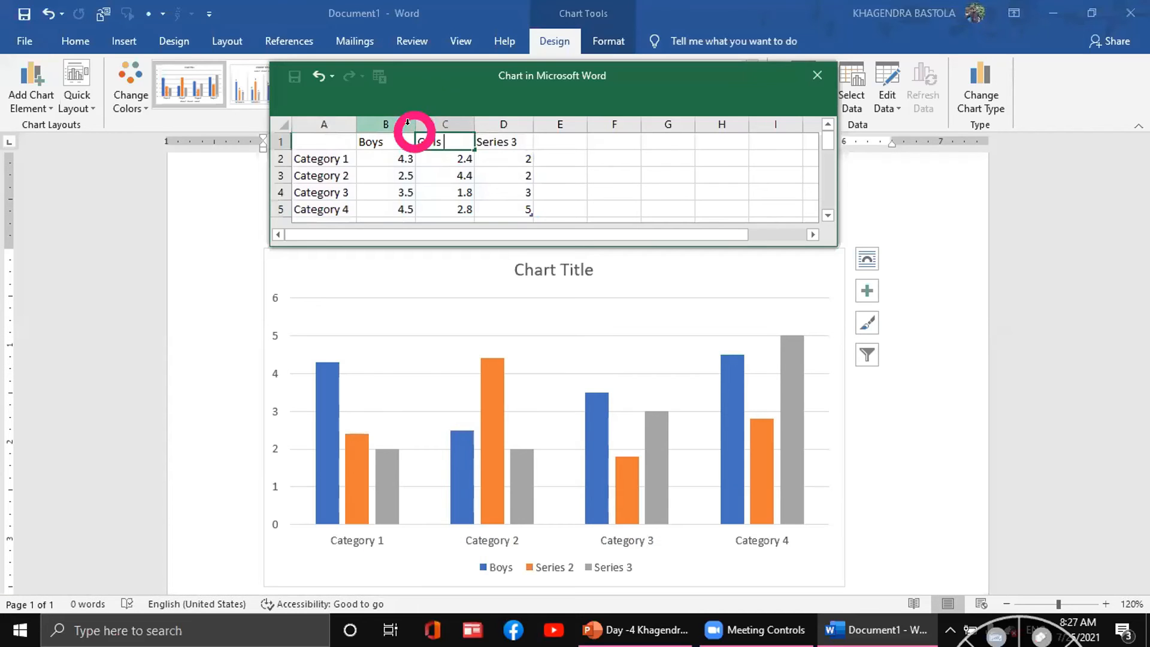
# Clear the Series 3 header and values in the chart data, and rename Category 1 to Class-7.
pyautogui.moveTo(508, 141); pyautogui.dragTo(507, 203)
pyautogui.press('Delete')
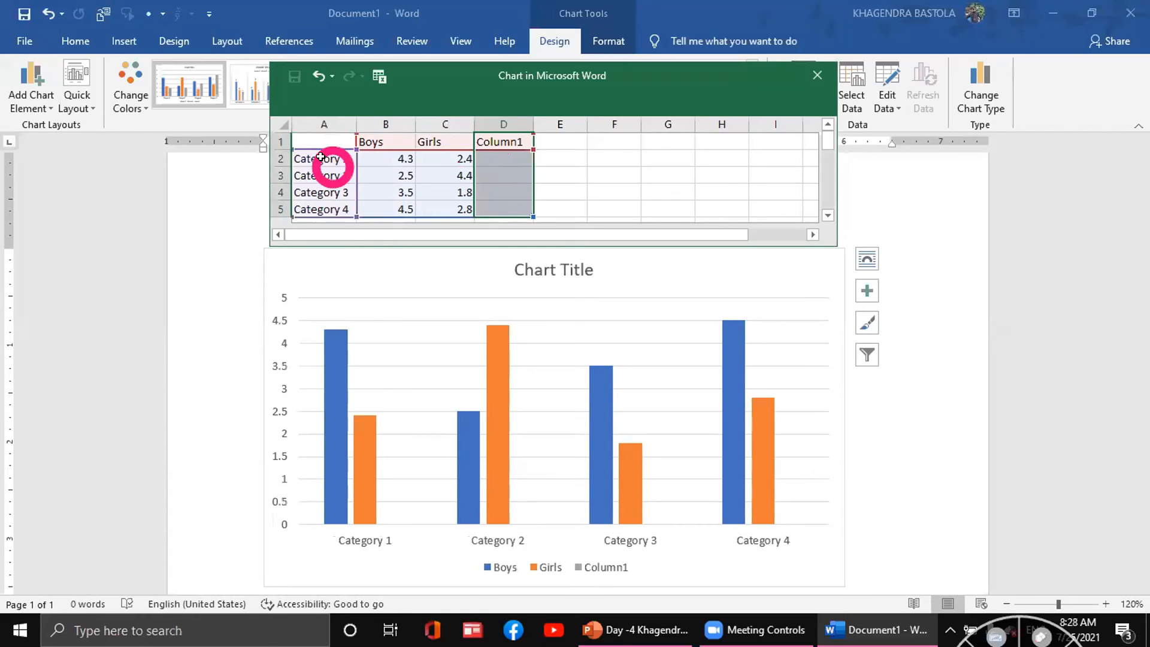
pyautogui.click(320, 157)
pyautogui.write('Class')
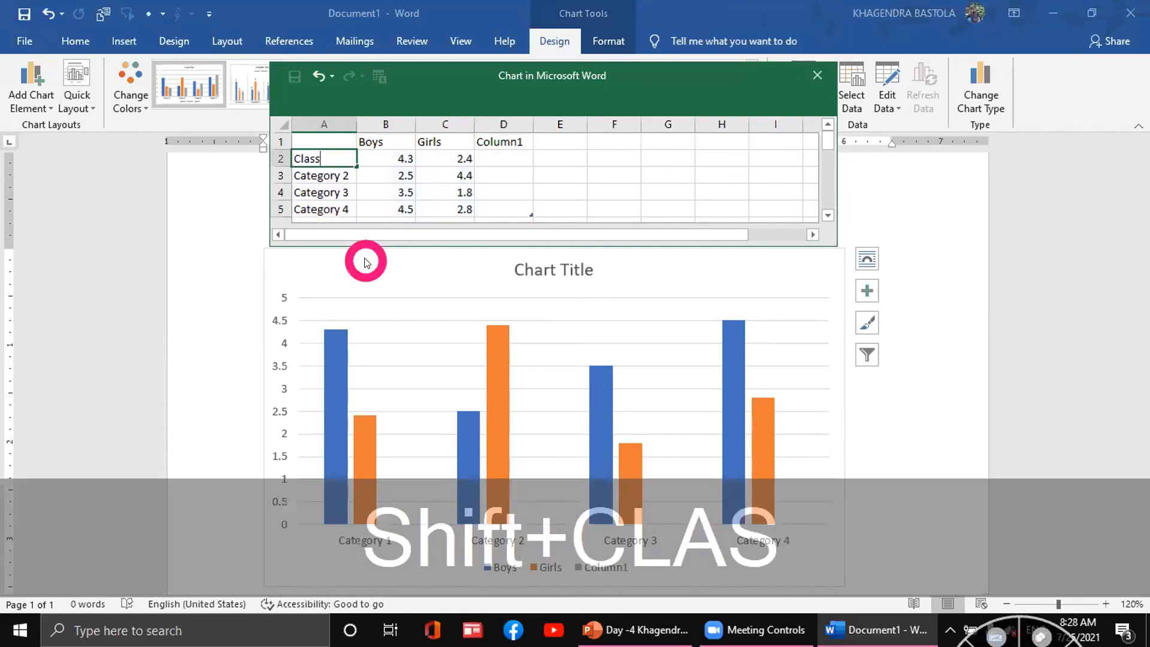
pyautogui.write('-7')
pyautogui.press('Tab')
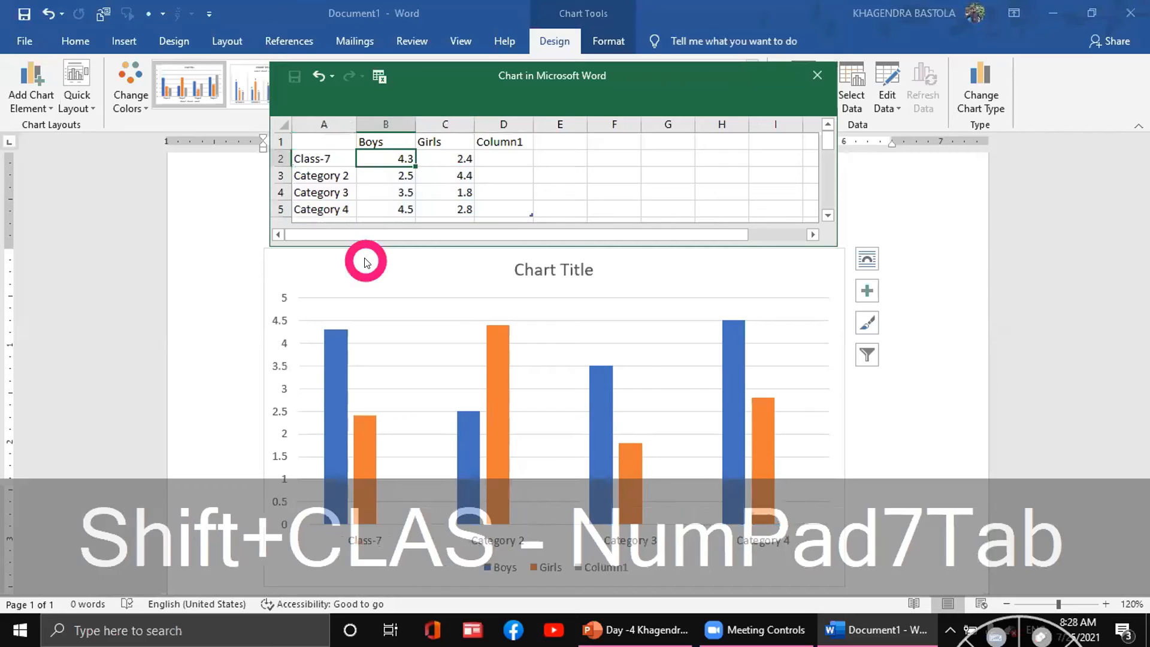
# Rename the remaining three chart categories as Class-8, Class-9 and class-10.
pyautogui.press('Down')
pyautogui.press('Left')
pyautogui.write('Clas')
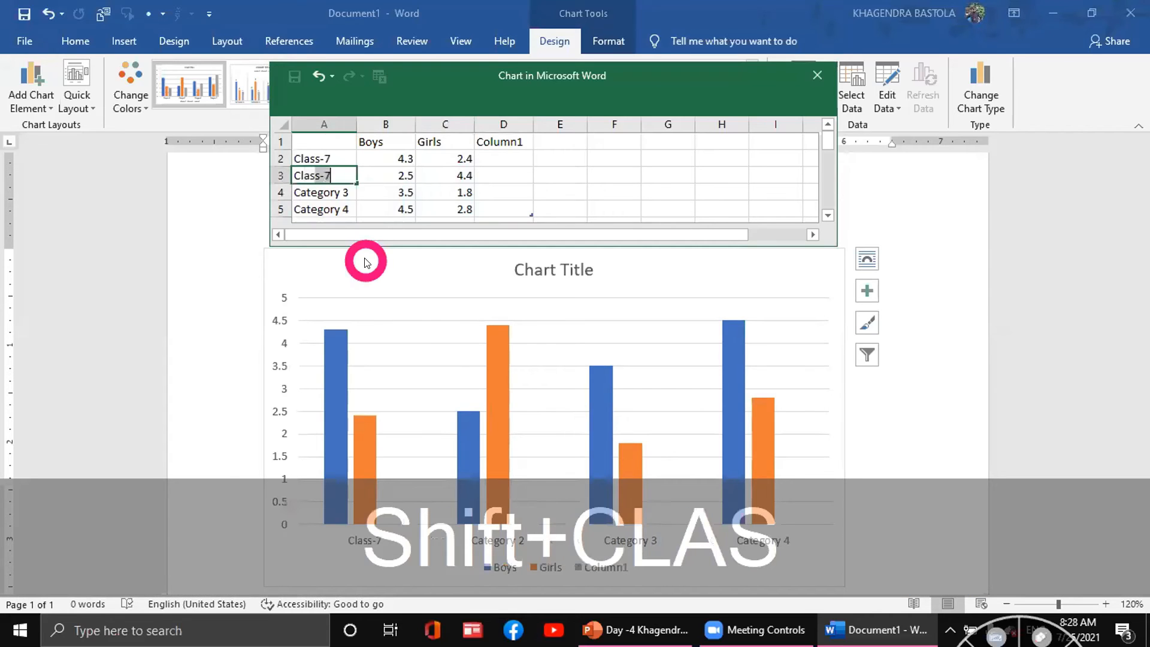
pyautogui.write('s')
pyautogui.write('-8')
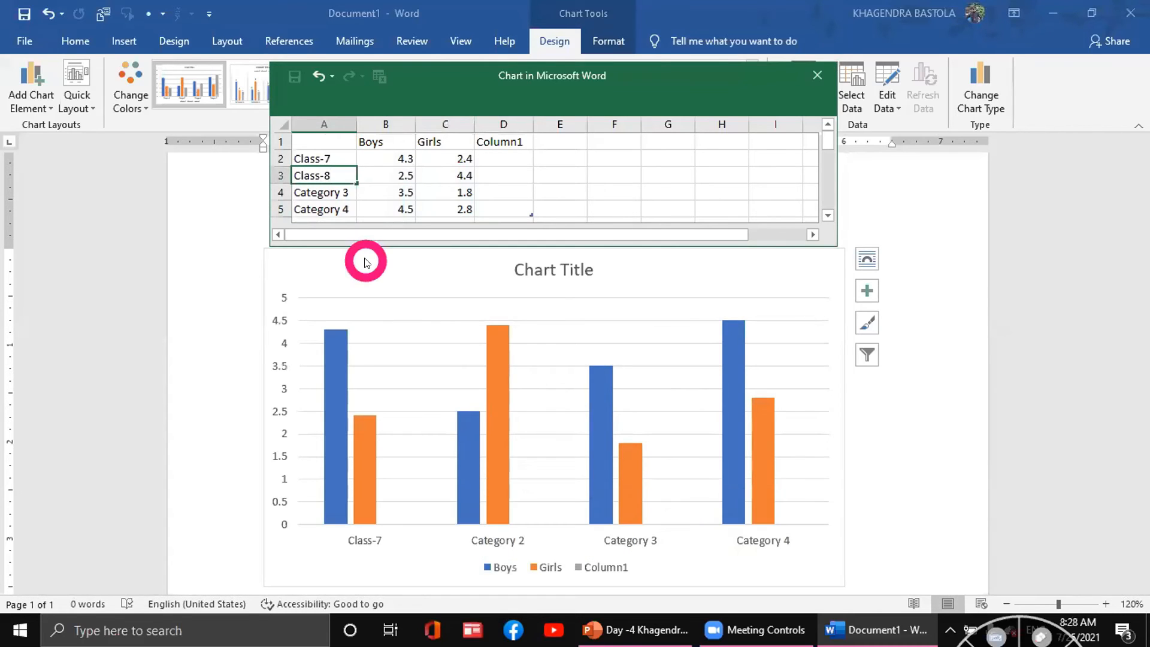
pyautogui.press('Return')
pyautogui.write('Class-9')
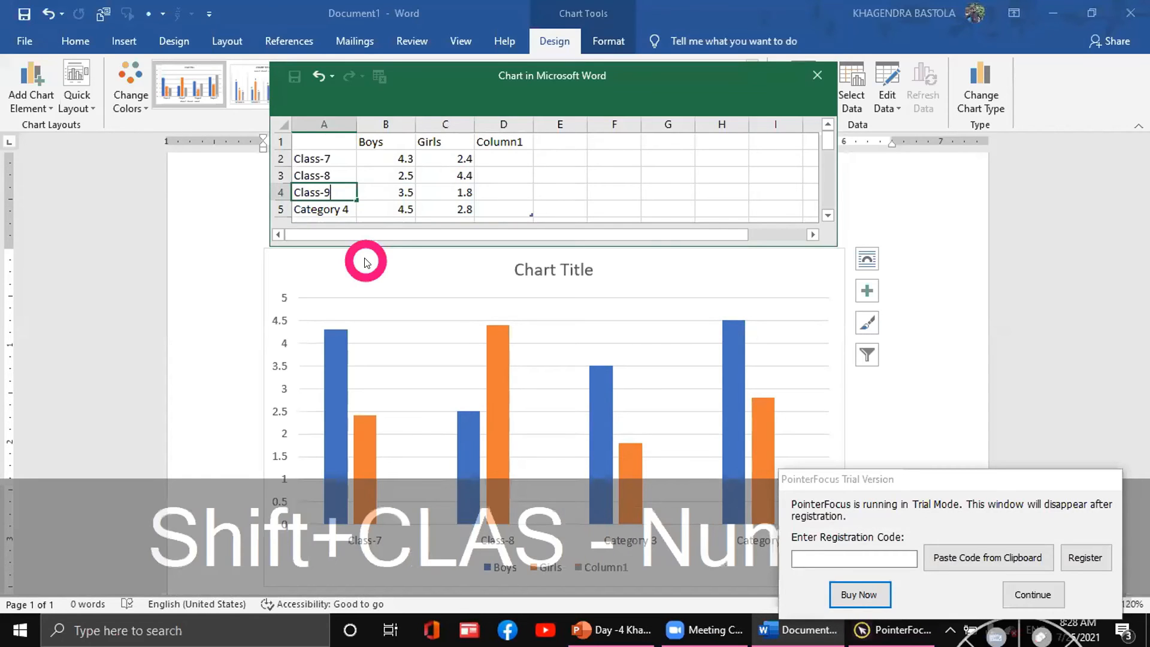
pyautogui.press('Return')
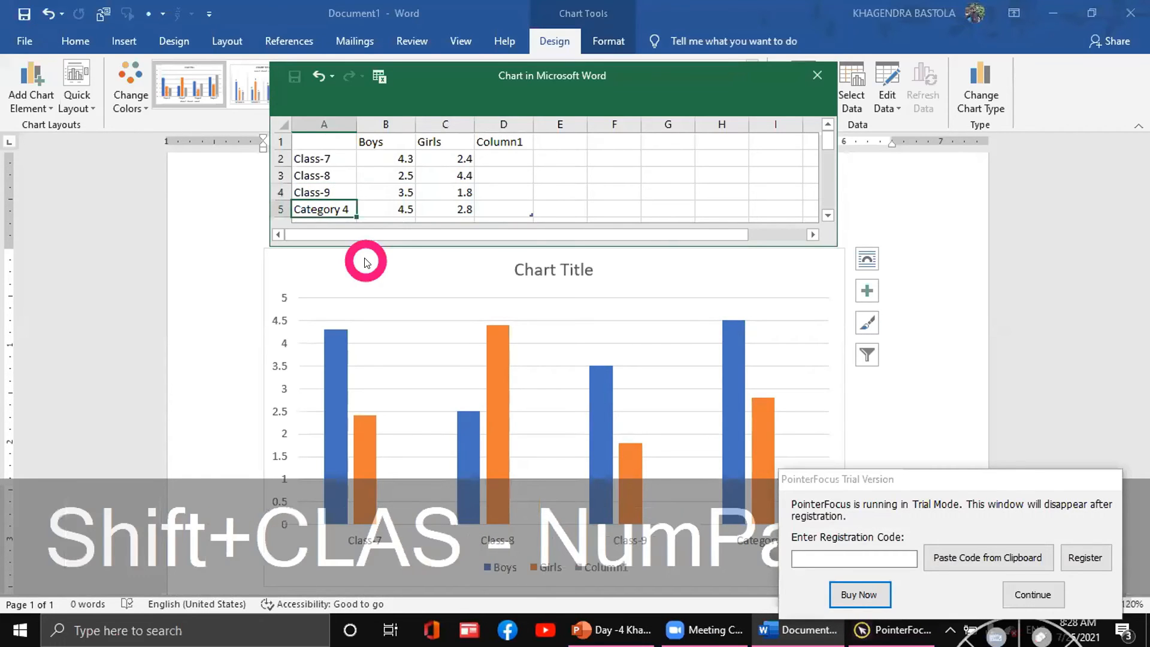
pyautogui.write('class-10')
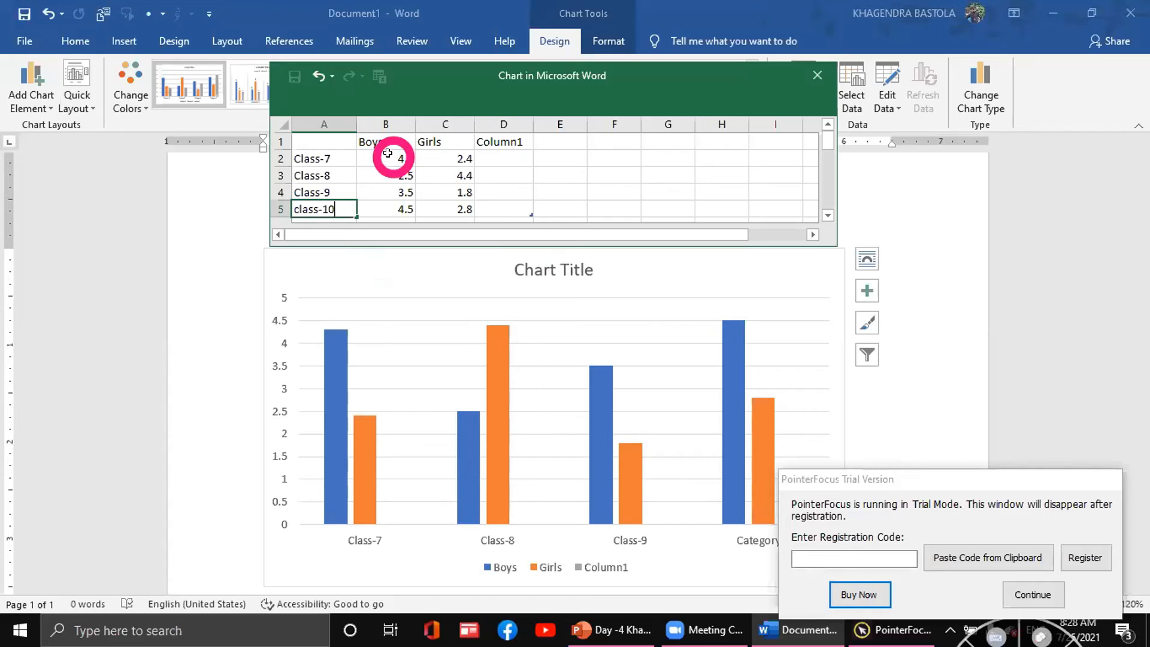
# Set the Class-7 values to 50 boys and 45 girls, and the Class-8 values to 47 boys and 60 girls.
pyautogui.click(388, 153)
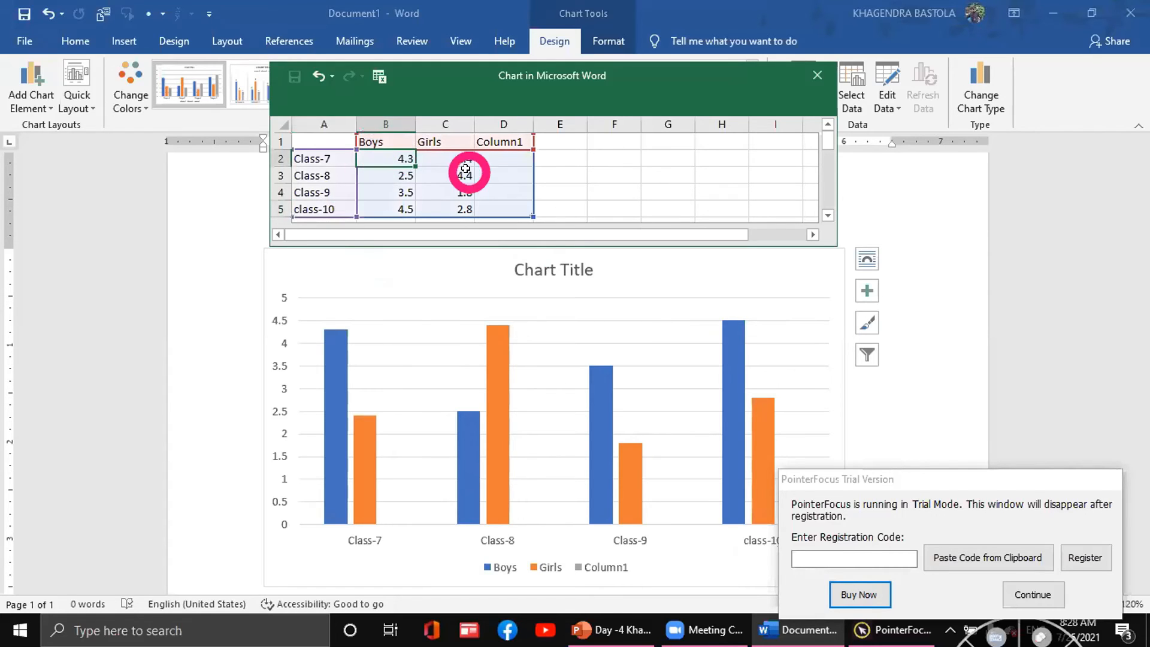
pyautogui.write('50')
pyautogui.press('Tab')
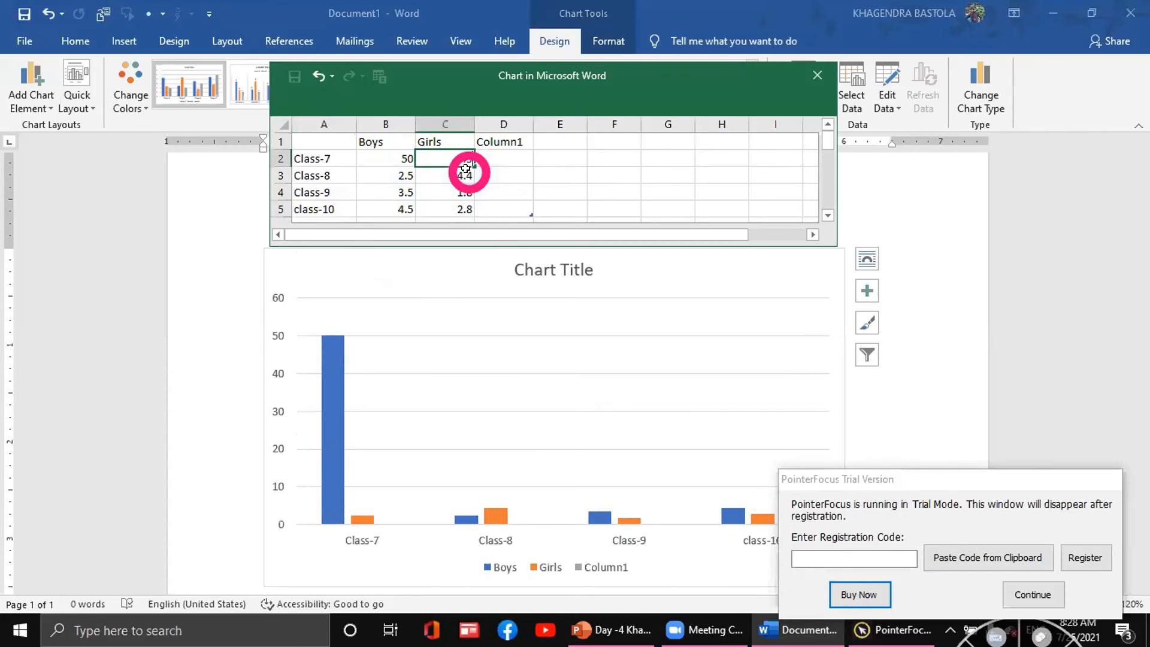
pyautogui.click(392, 174)
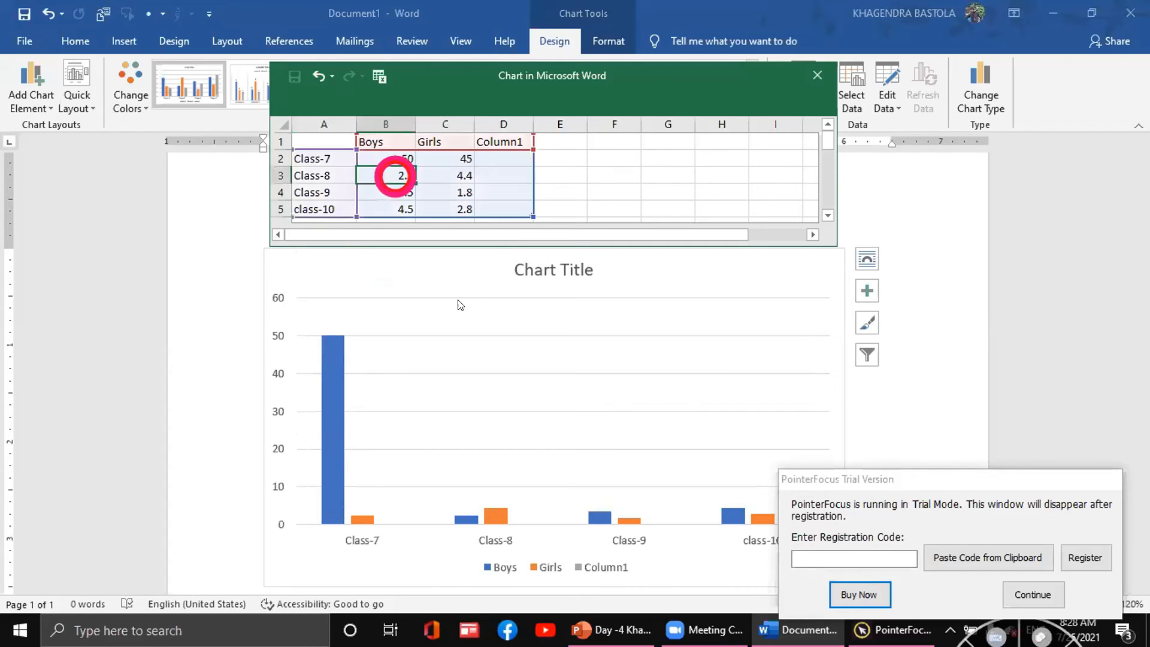
pyautogui.write('47')
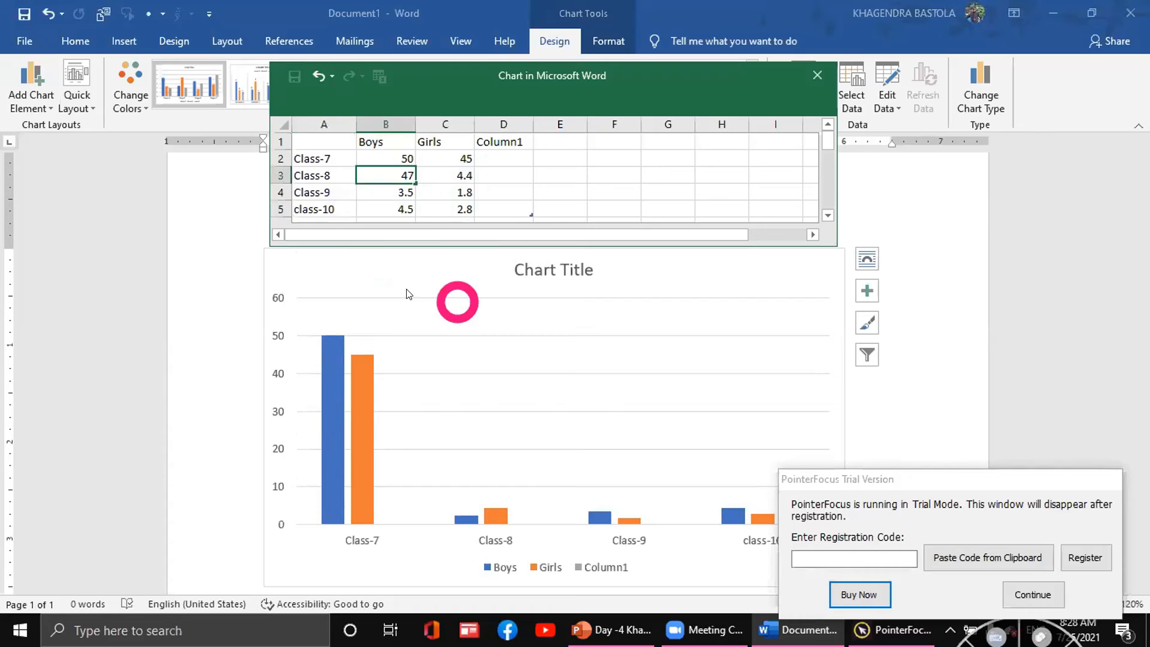
pyautogui.click(439, 173)
pyautogui.write('60')
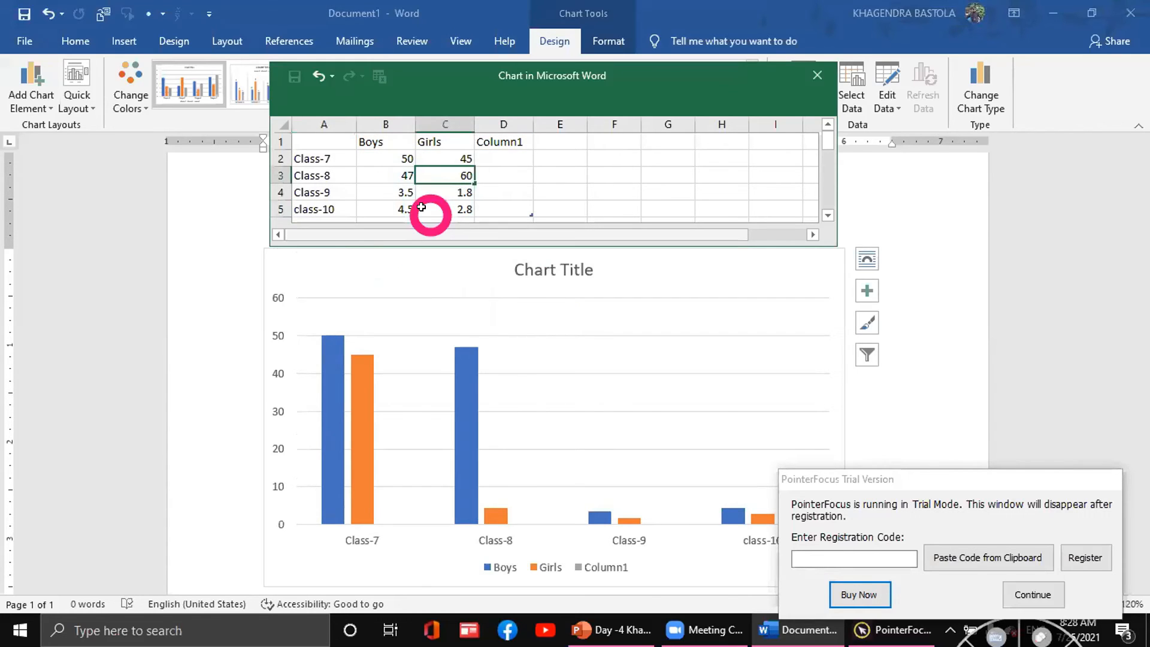
# Set the Class-9 values to 41 boys and 50 girls, and the class-10 values to 25 boys and 35 girls.
pyautogui.click(386, 191)
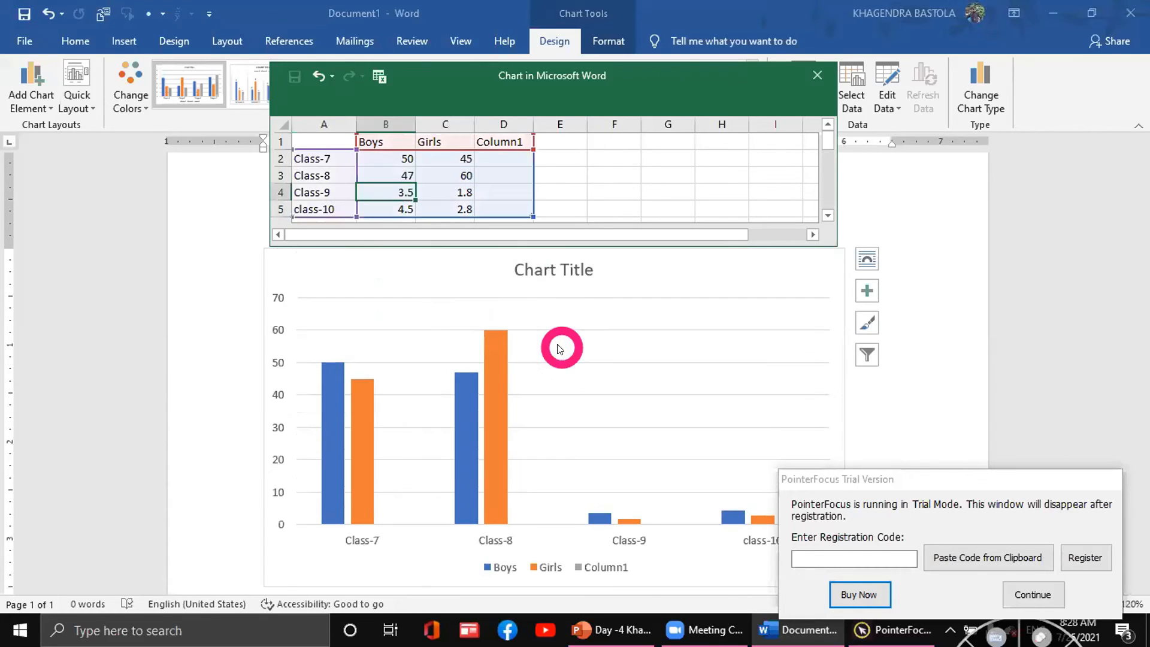
pyautogui.write('414')
pyautogui.press('BackSpace')
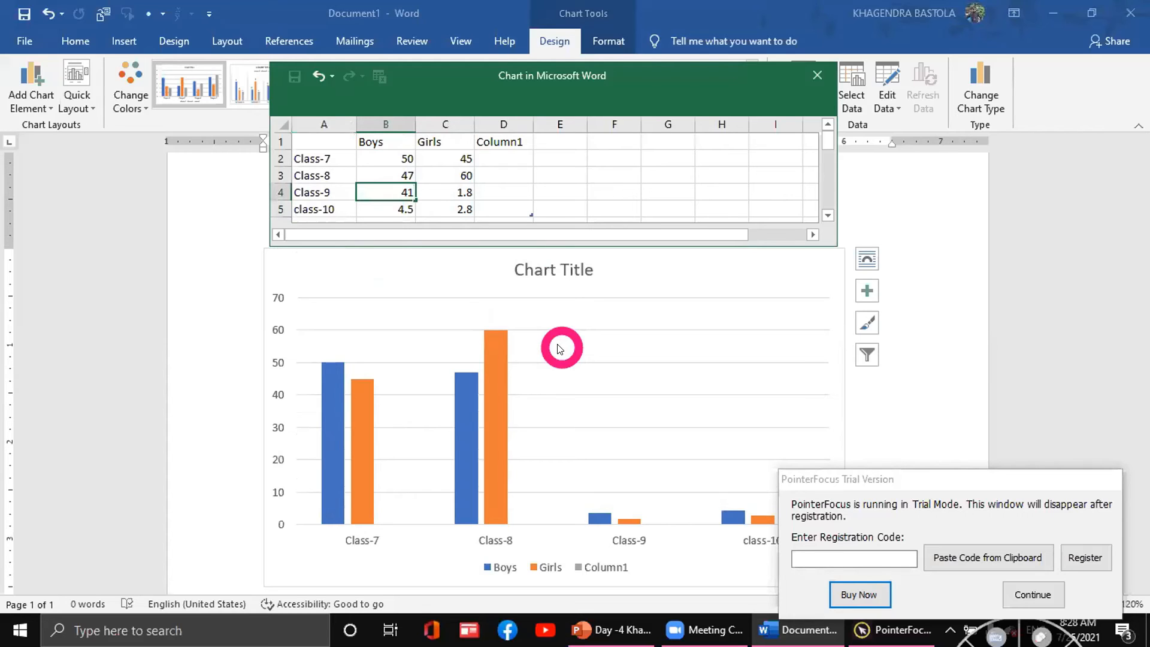
pyautogui.click(456, 199)
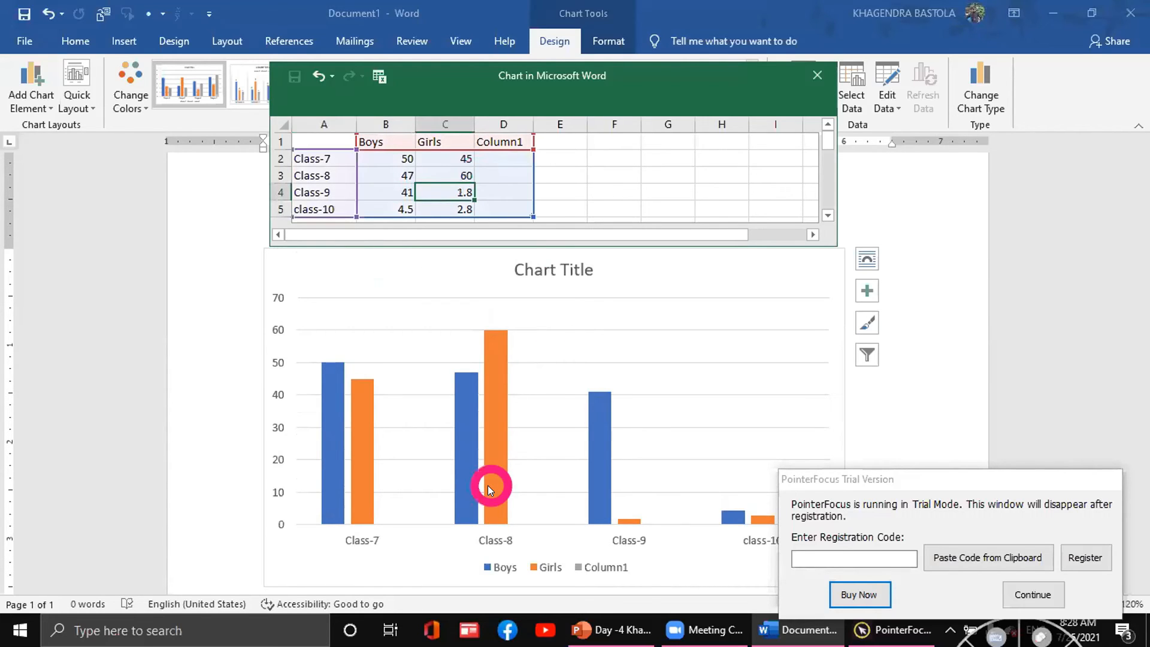
pyautogui.write('50')
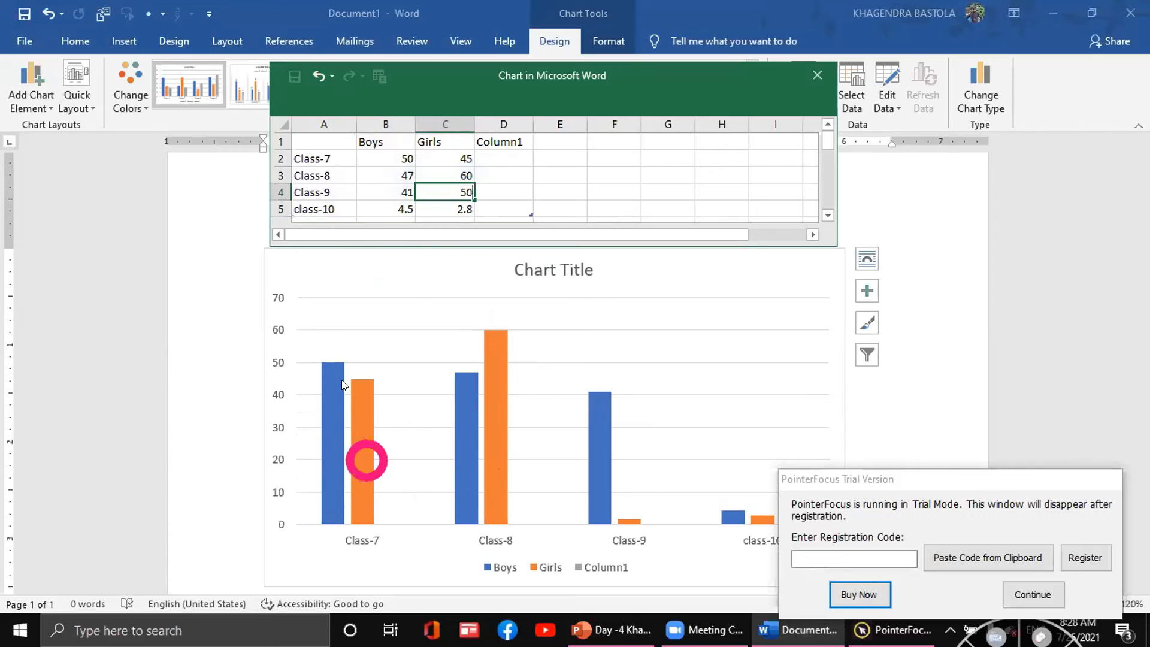
pyautogui.click(409, 207)
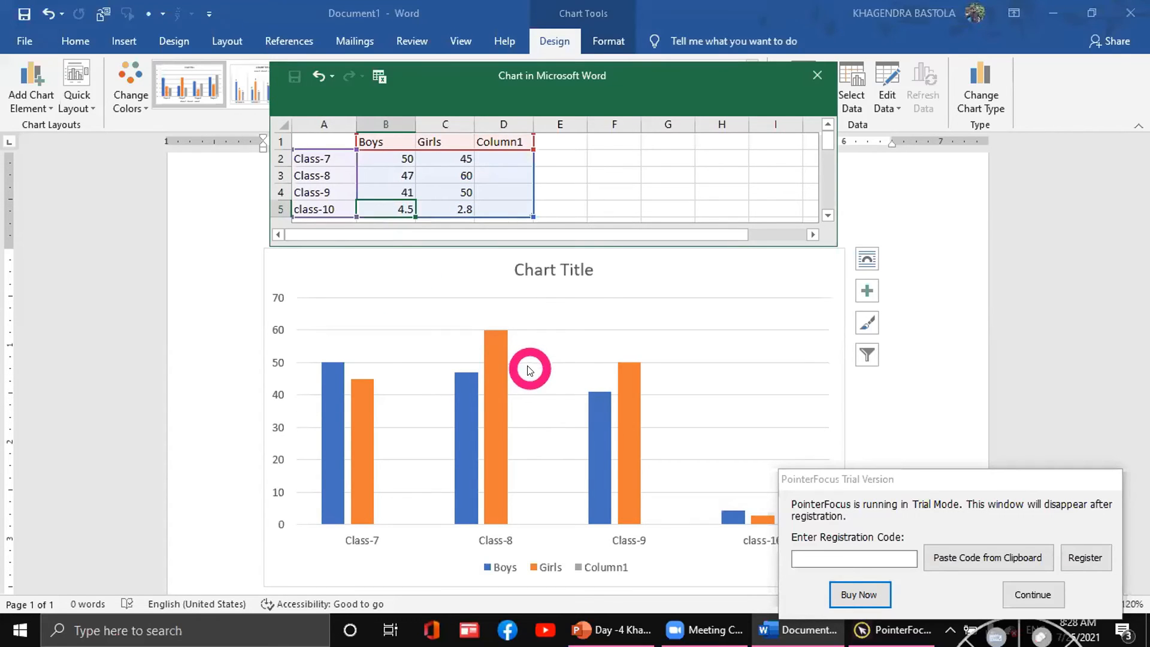
pyautogui.write('25')
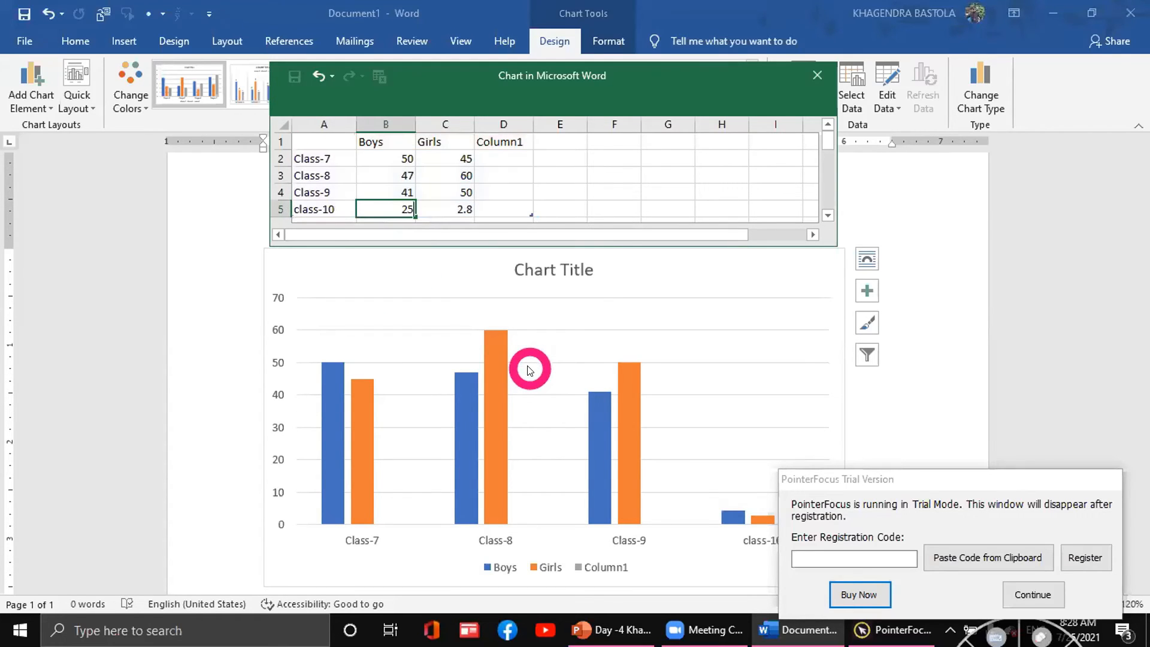
pyautogui.click(444, 209)
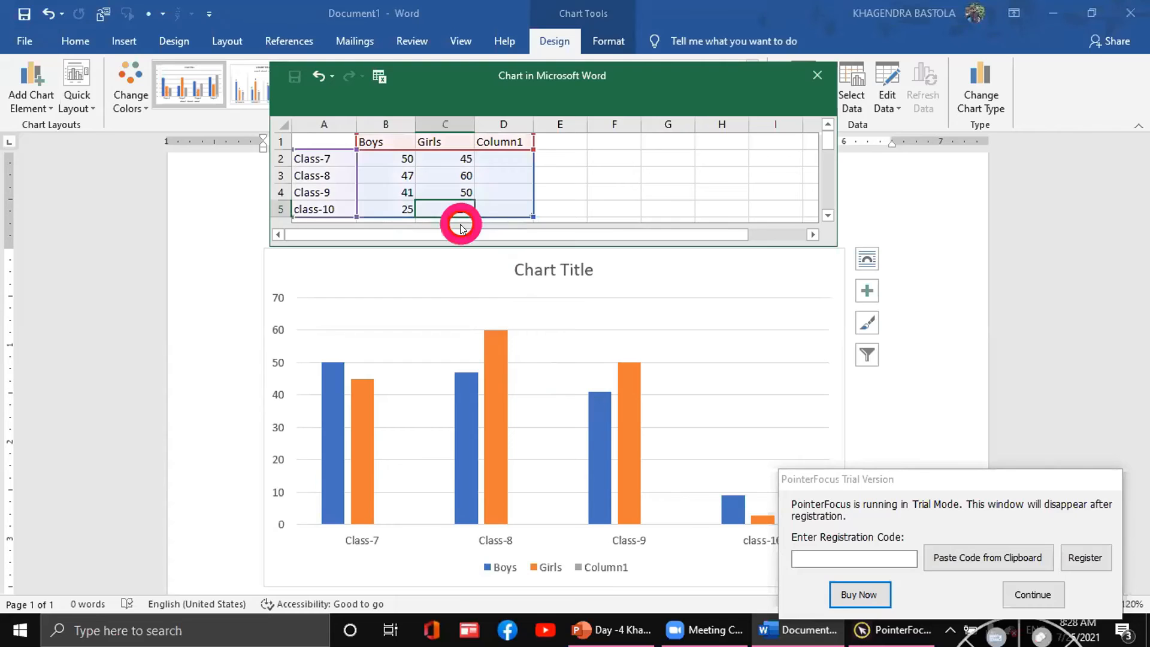
pyautogui.write('35')
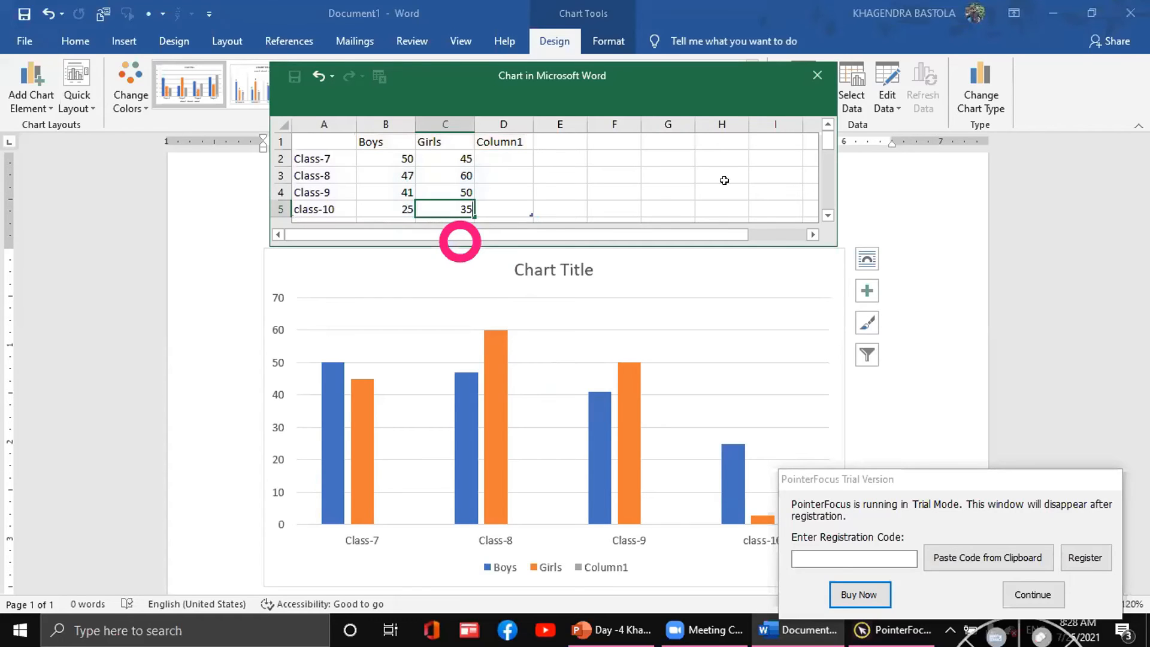
# Dismiss the PointerFocus trial notice and try to shrink the chart data range to exclude the empty Column1.
pyautogui.click(1027, 596)
pyautogui.click(403, 210)
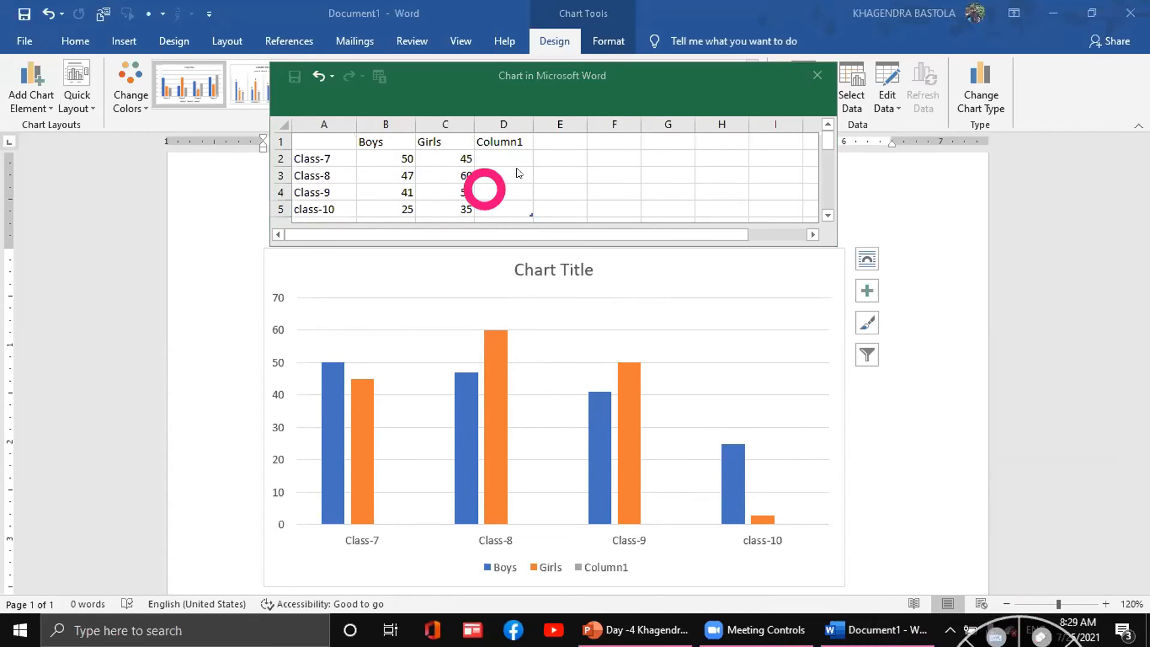
pyautogui.click(458, 205)
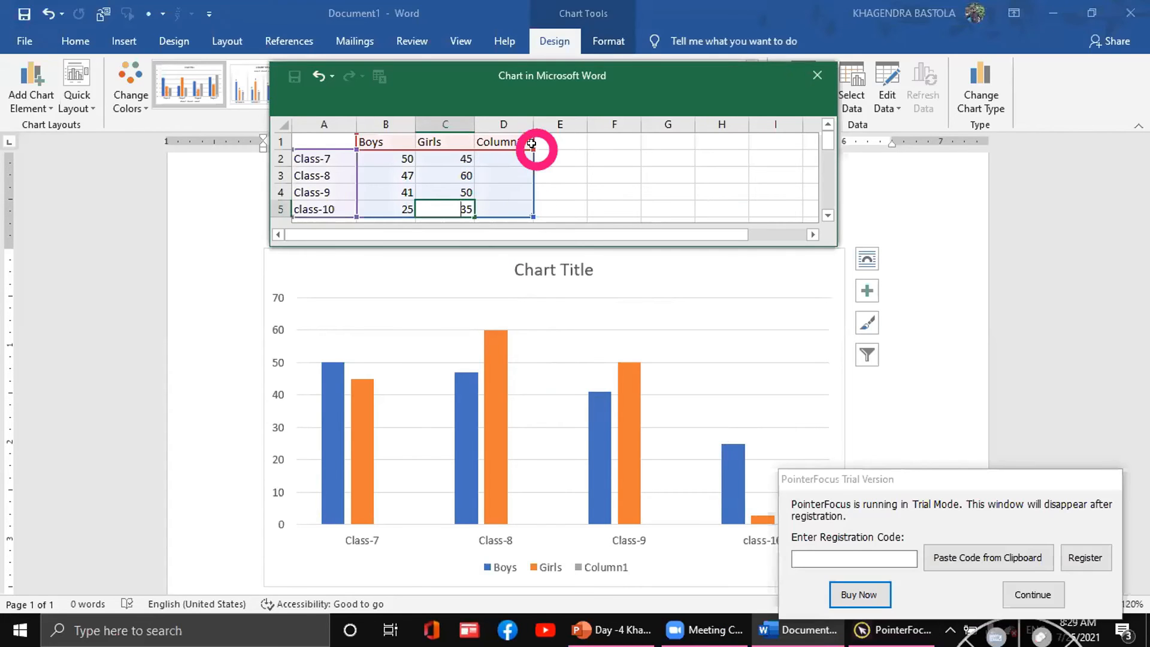
pyautogui.moveTo(532, 149); pyautogui.dragTo(480, 150)
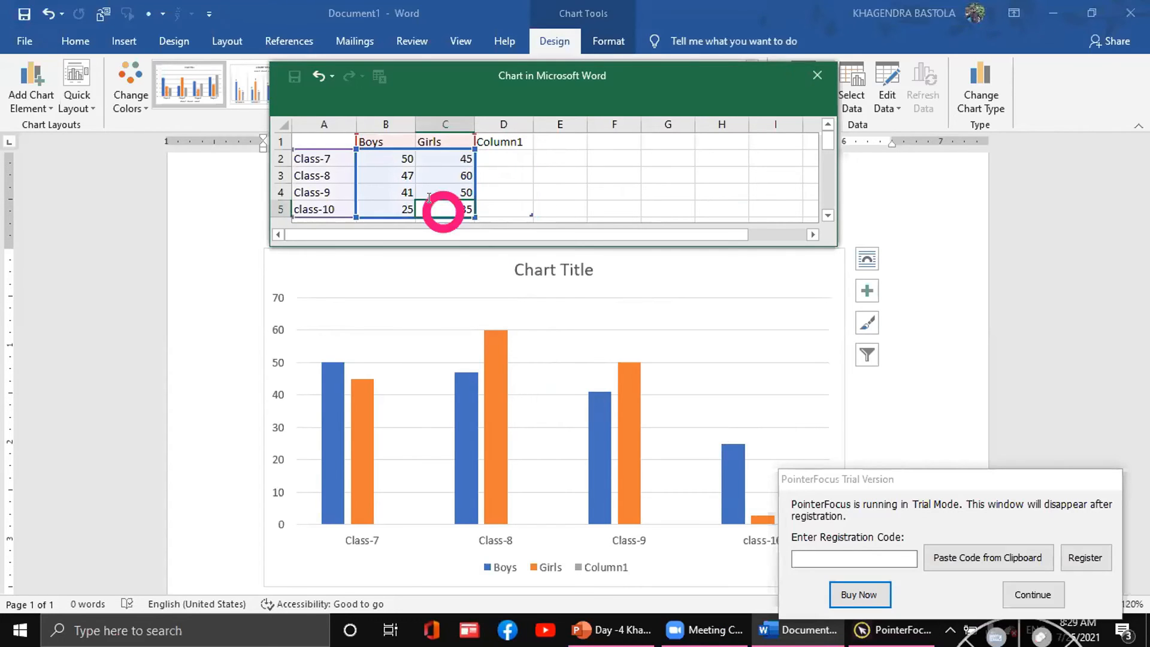
pyautogui.click(1042, 596)
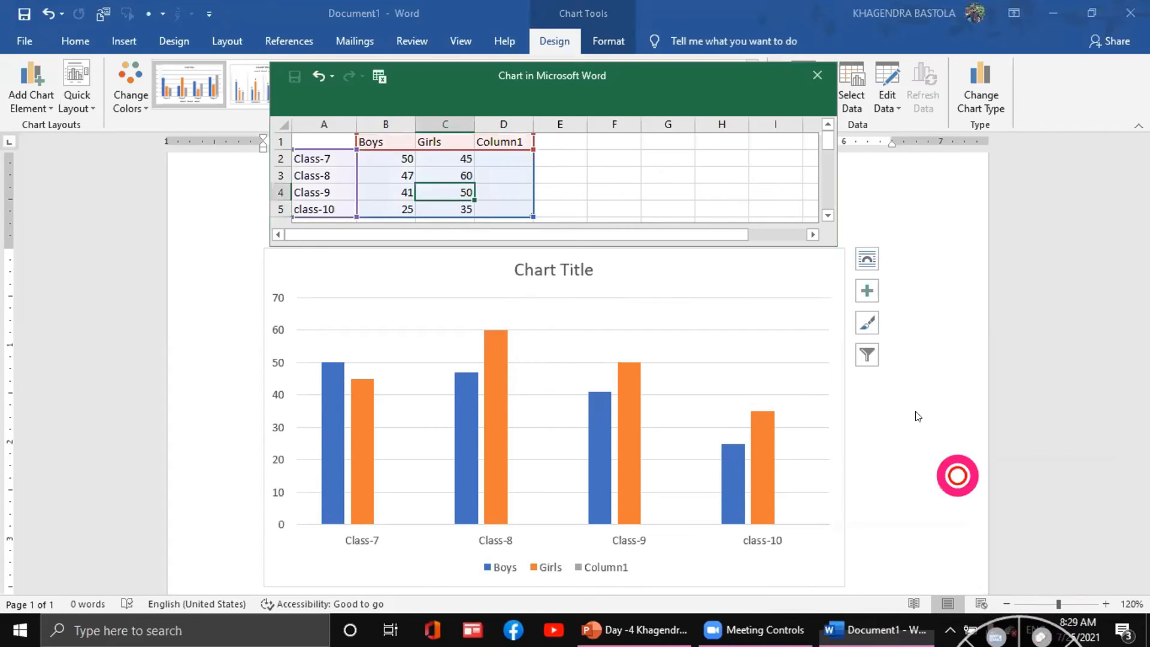
# Move the chart data sheet down over the chart and close it.
pyautogui.click(745, 298)
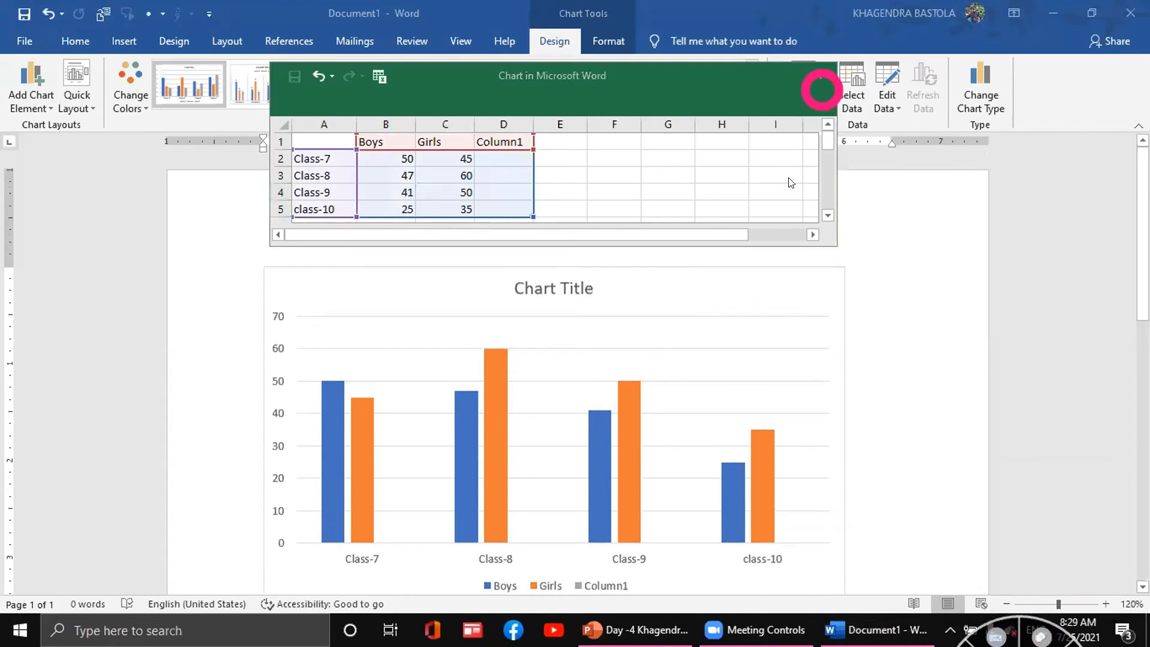
pyautogui.click(345, 63)
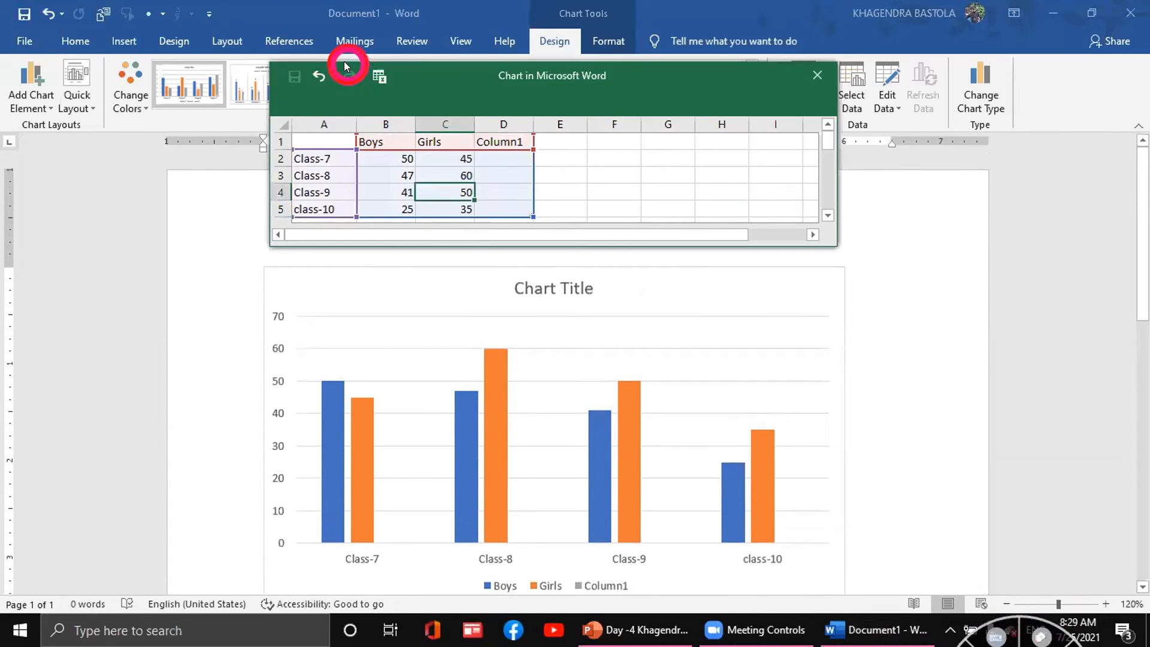
pyautogui.moveTo(435, 62); pyautogui.dragTo(418, 173)
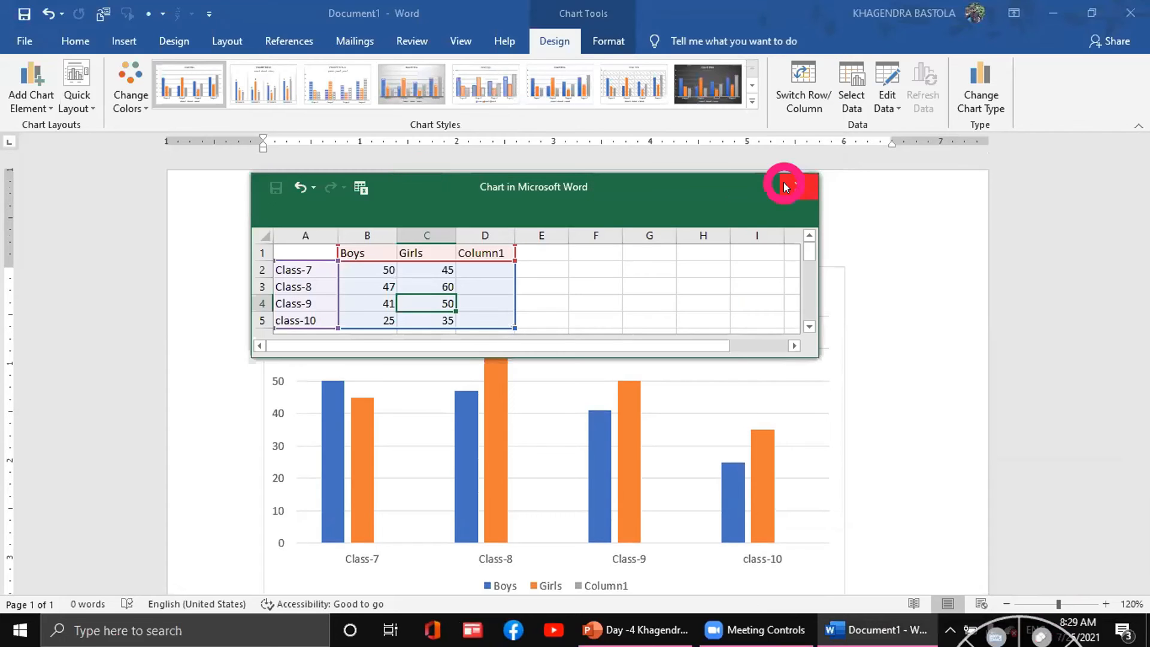
pyautogui.click(799, 188)
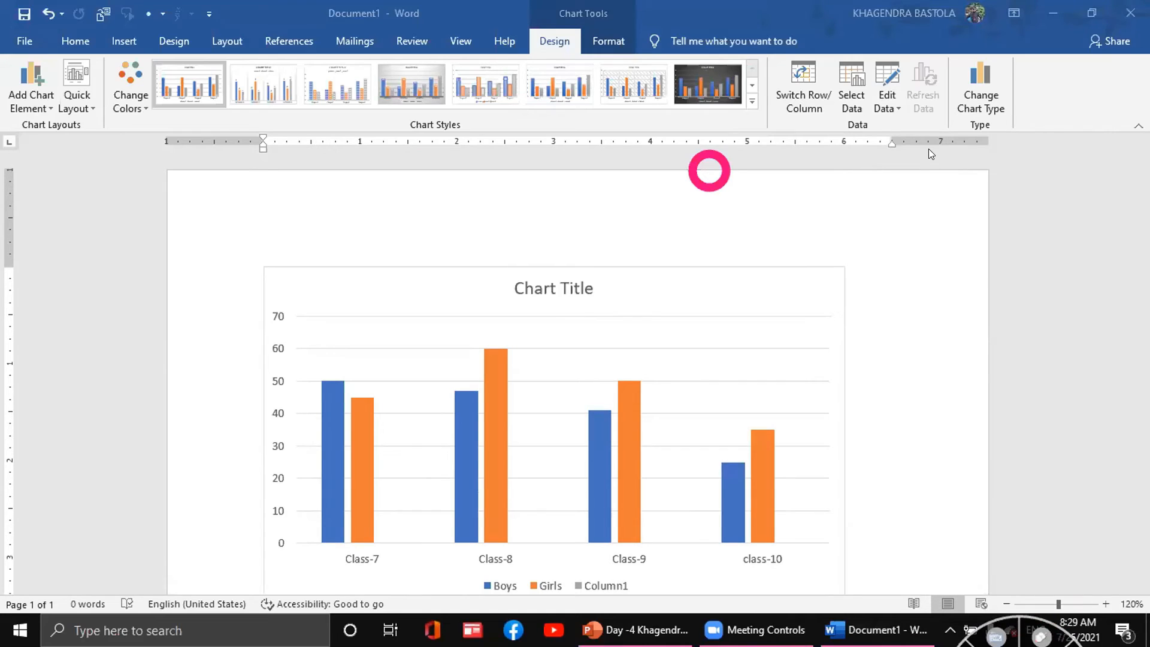
pyautogui.click(1011, 560)
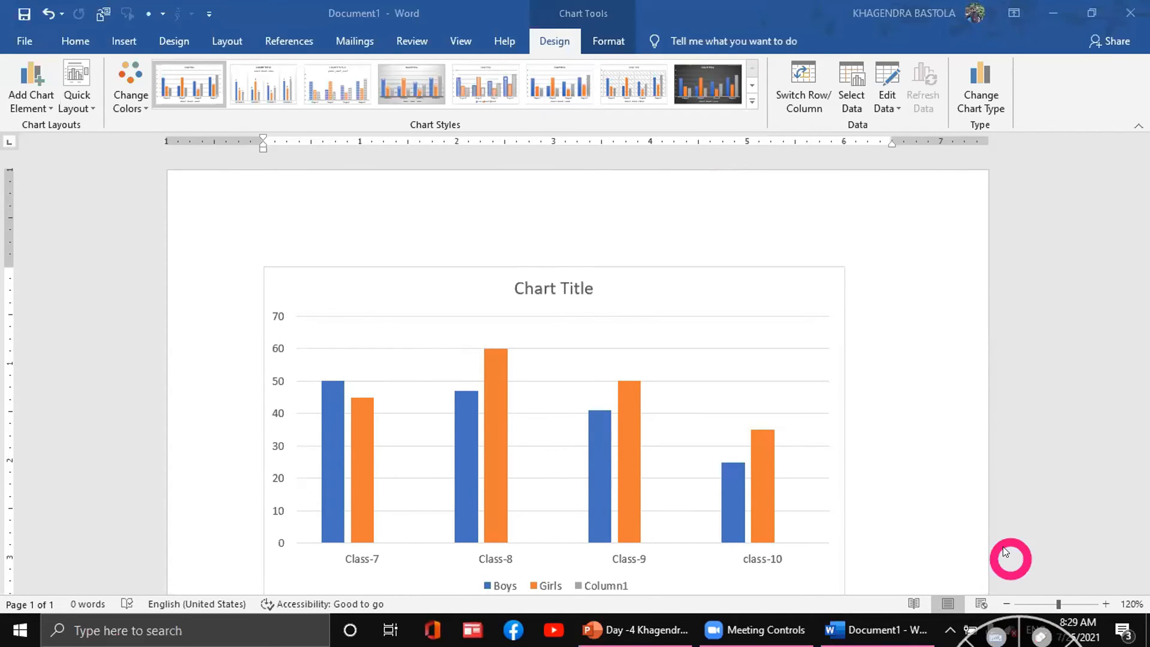
# Replace the placeholder chart title with "Admission of 2078".
pyautogui.scroll(-2, 598, 217)
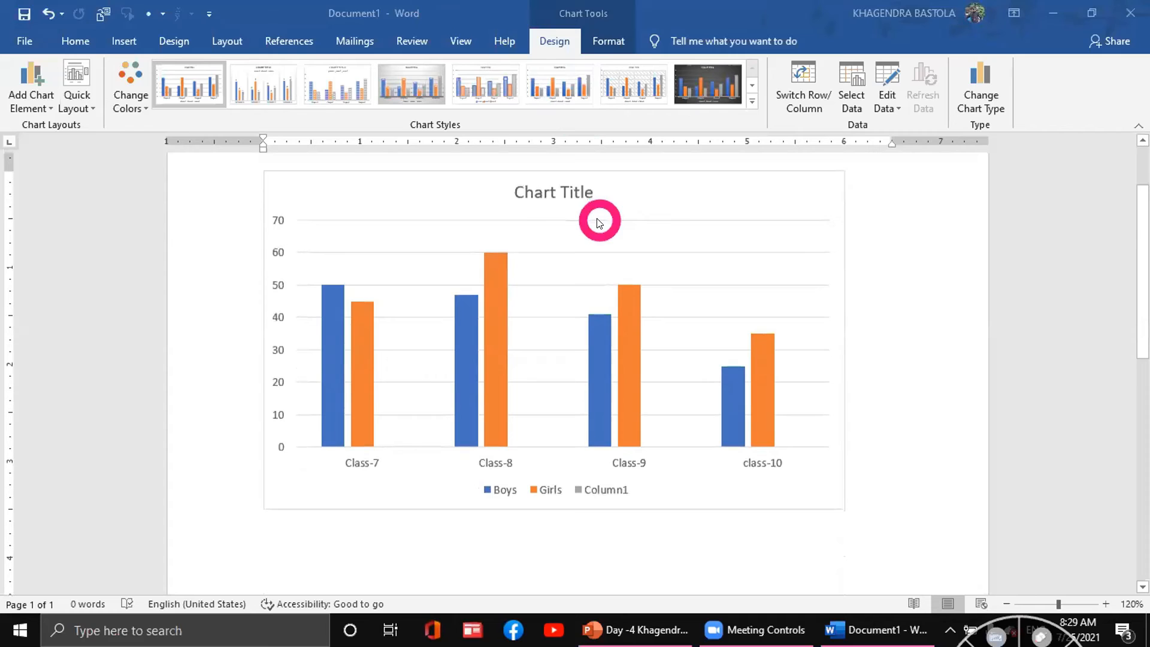
pyautogui.click(532, 186)
pyautogui.moveTo(593, 200); pyautogui.dragTo(466, 210)
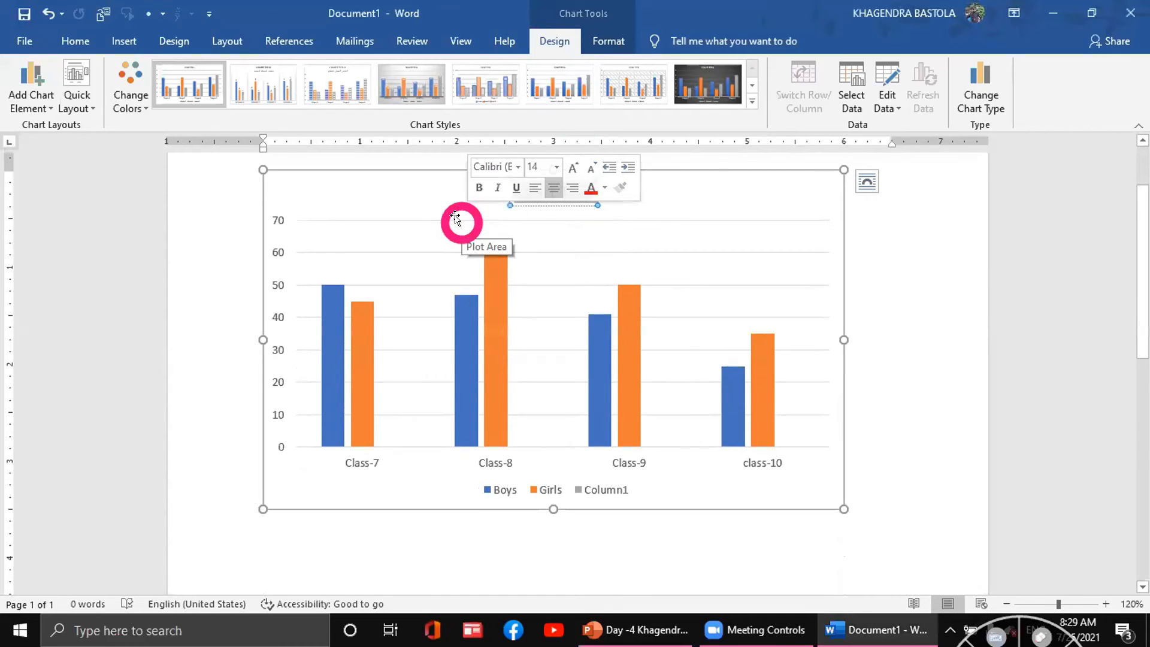
pyautogui.write('Addmis')
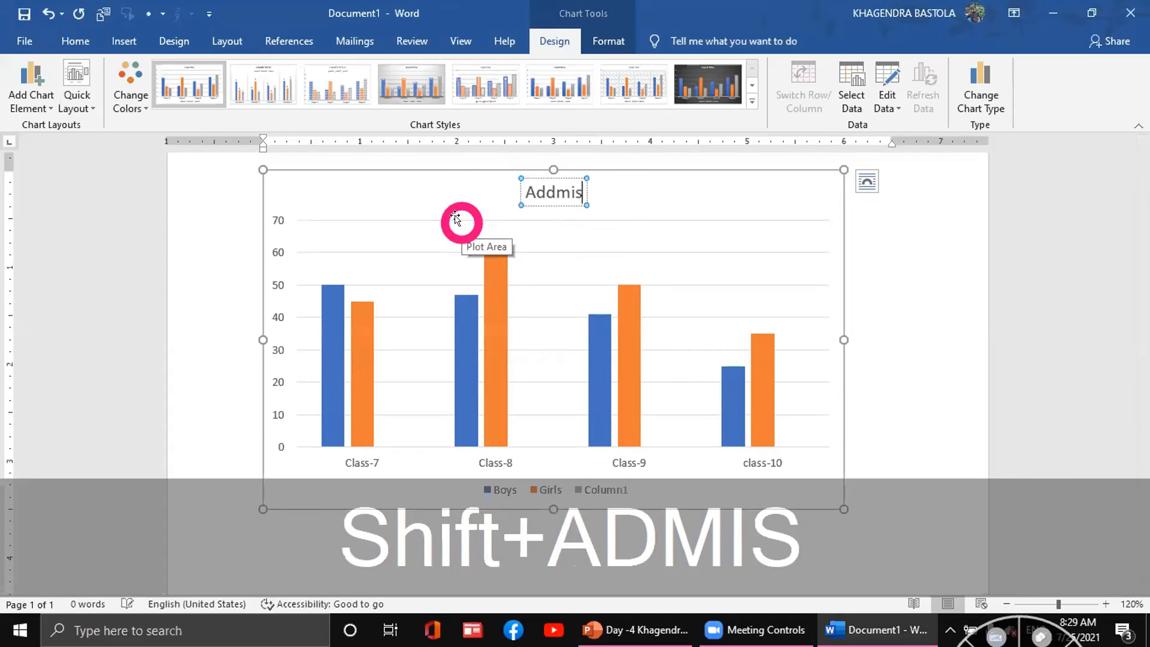
pyautogui.press('BackSpace')
pyautogui.press('BackSpace')
pyautogui.press('BackSpace')
pyautogui.press('BackSpace')
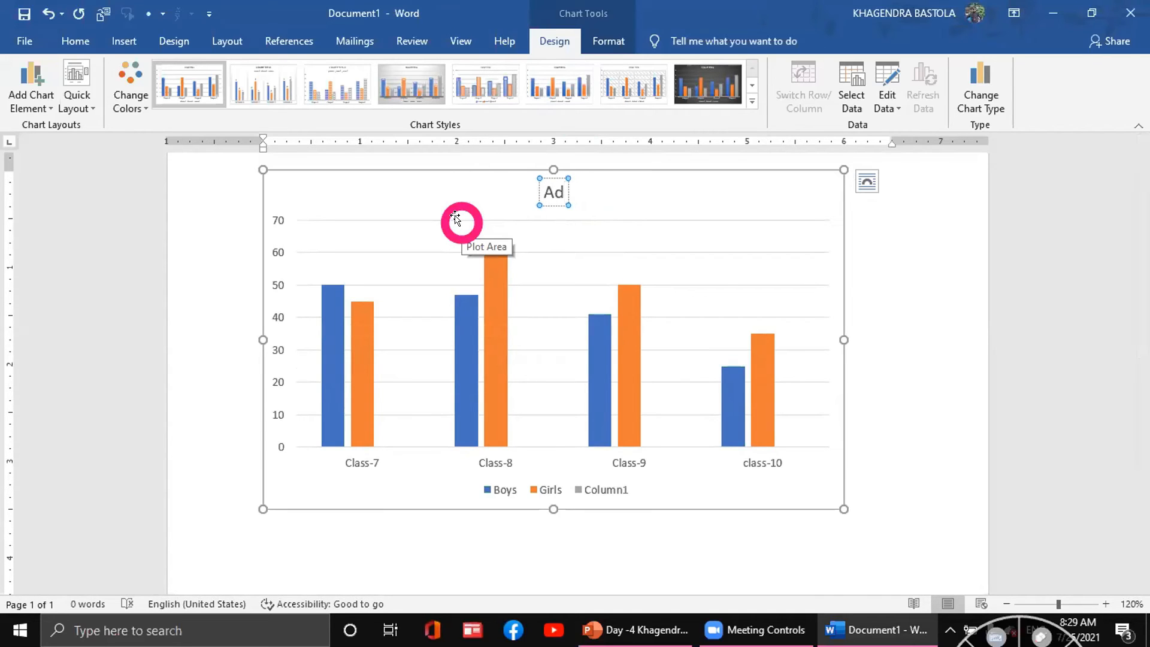
pyautogui.write('mission of 2078')
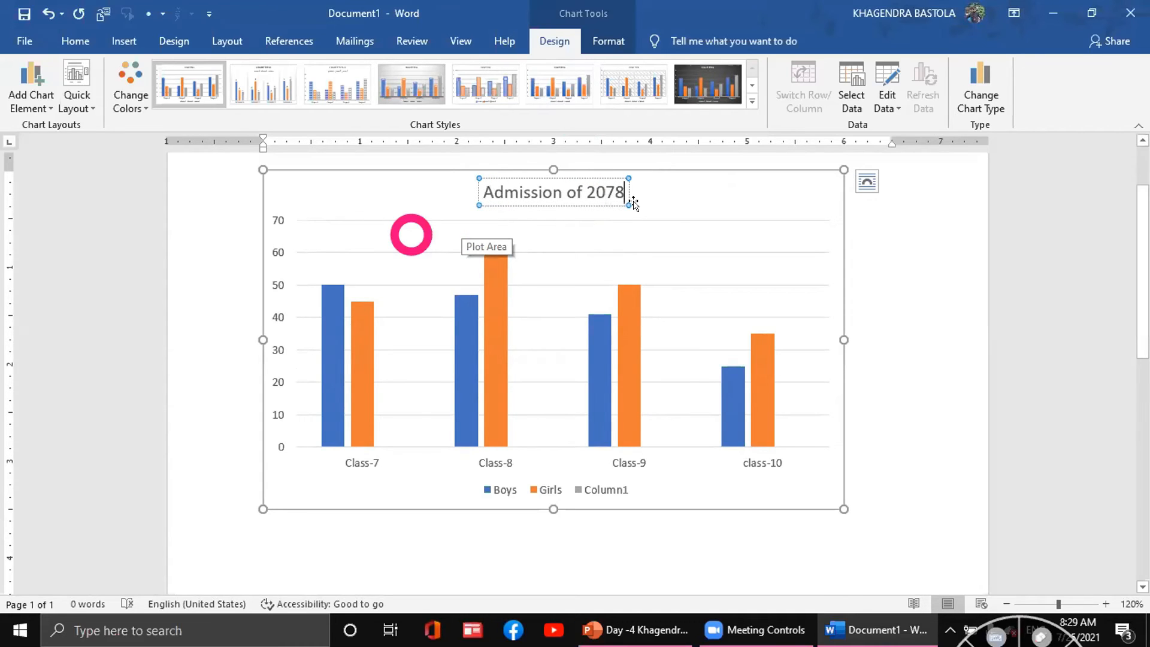
# Delete only the empty Column1 entry from the chart legend.
pyautogui.click(563, 226)
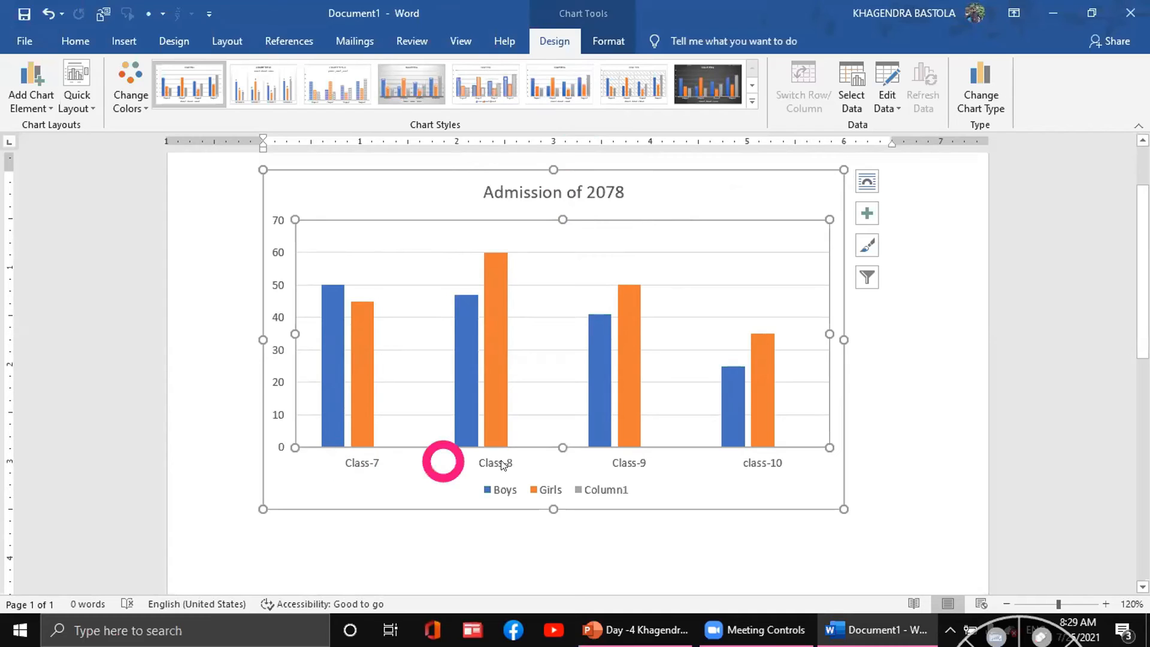
pyautogui.click(602, 489)
pyautogui.click(603, 491)
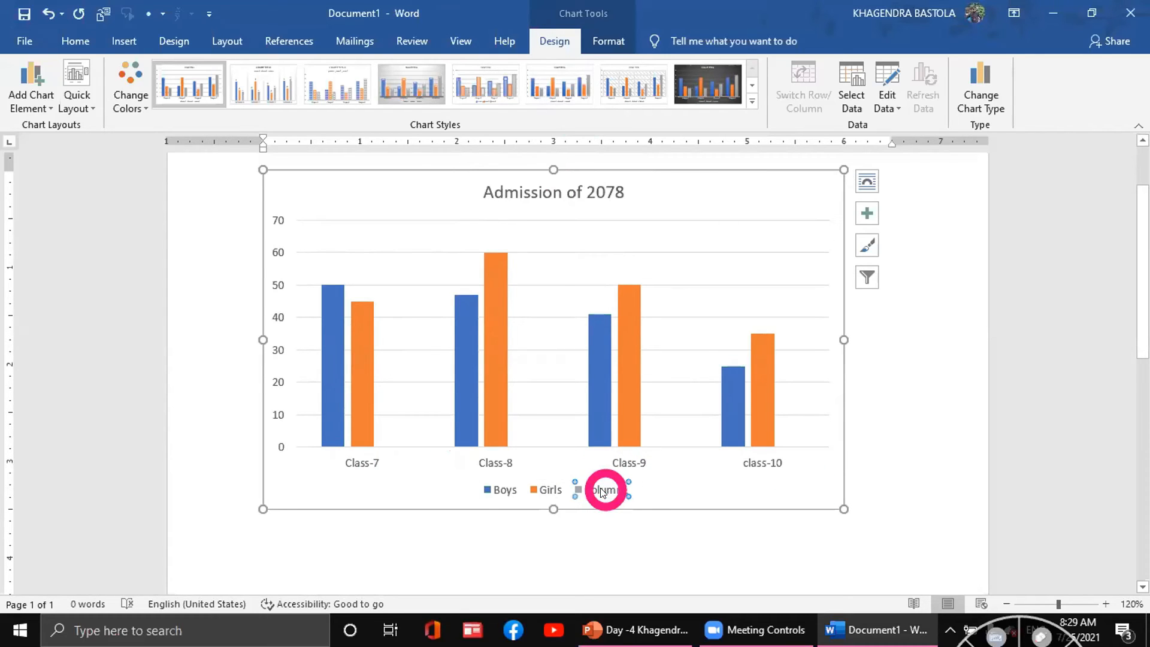
pyautogui.press('Delete')
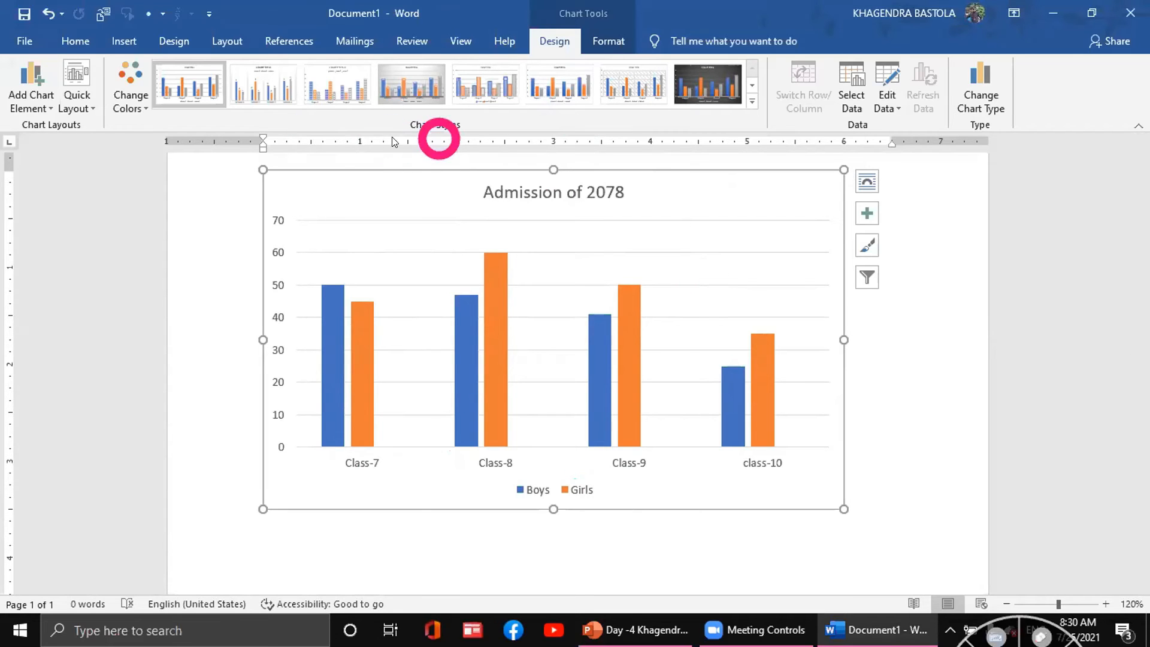
# Recolor the chart with the first monochromatic blue palette.
pyautogui.click(139, 102)
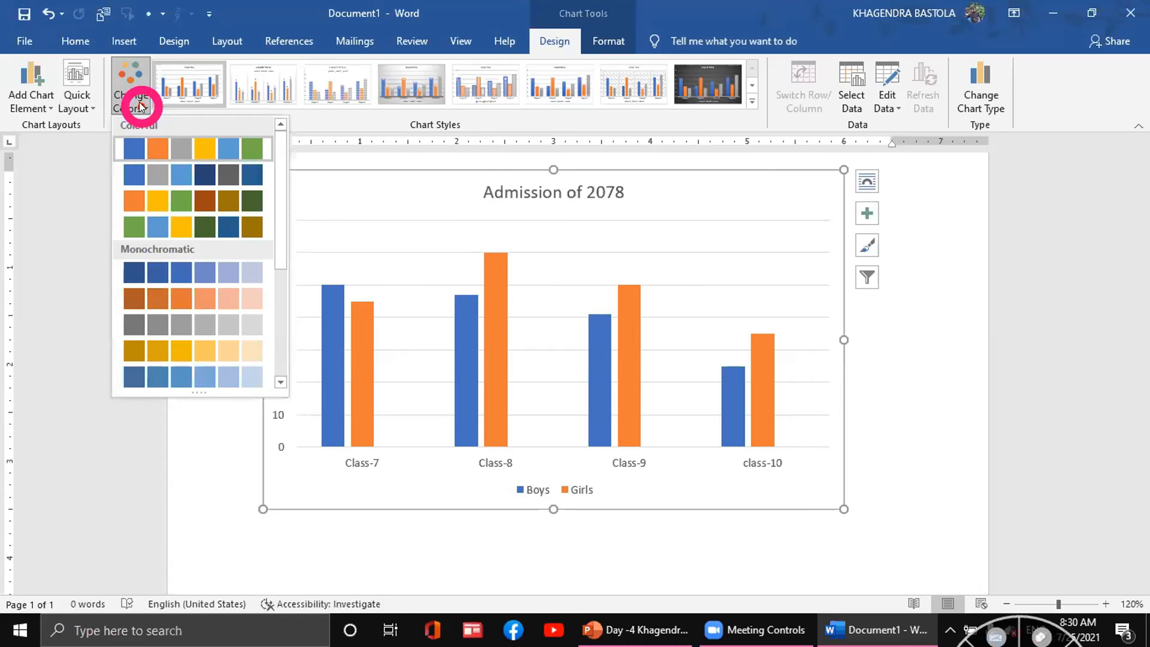
pyautogui.click(201, 149)
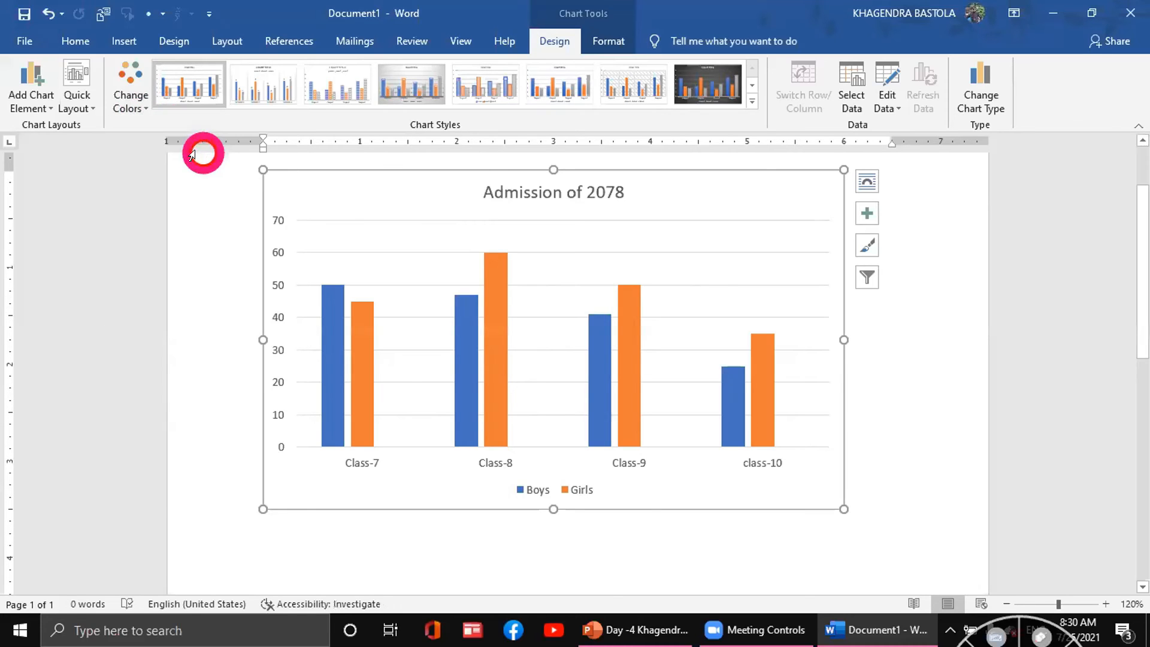
pyautogui.click(132, 87)
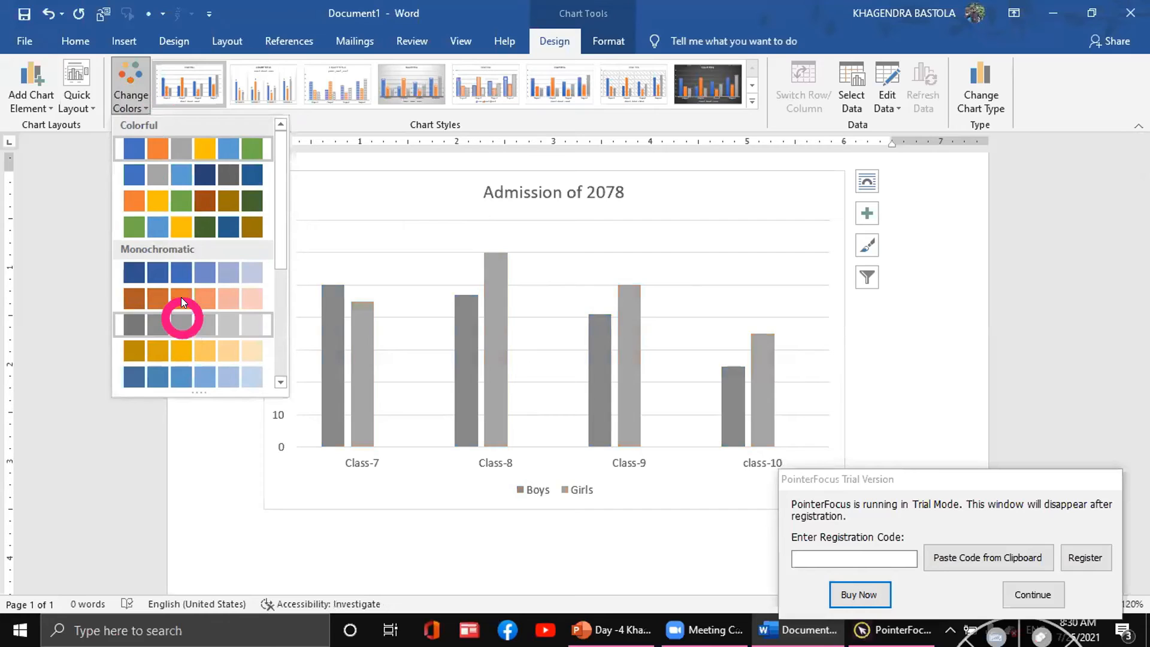
pyautogui.click(192, 271)
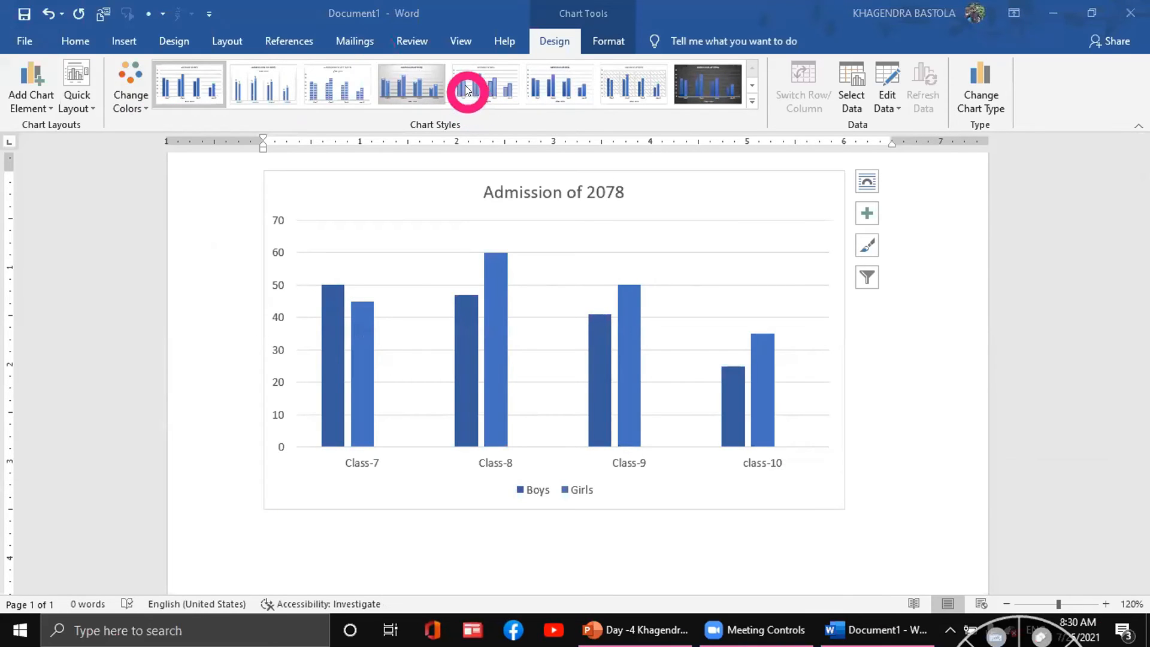
# Try several chart styles on the column chart, ending with the dark-background style.
pyautogui.click(430, 77)
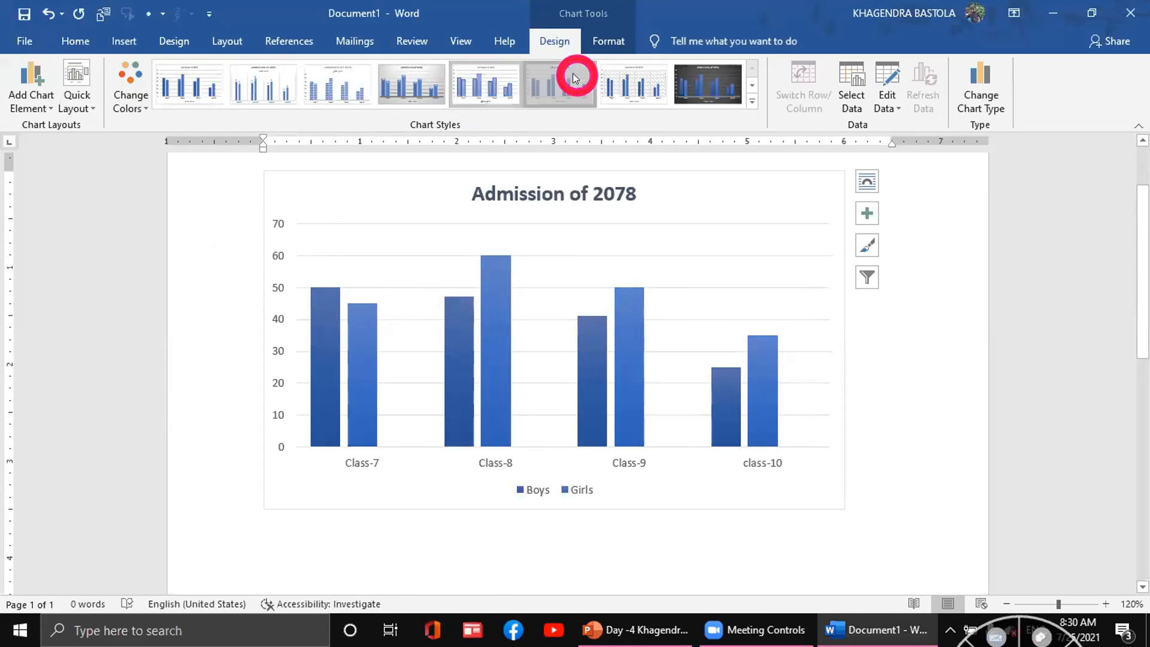
pyautogui.click(625, 81)
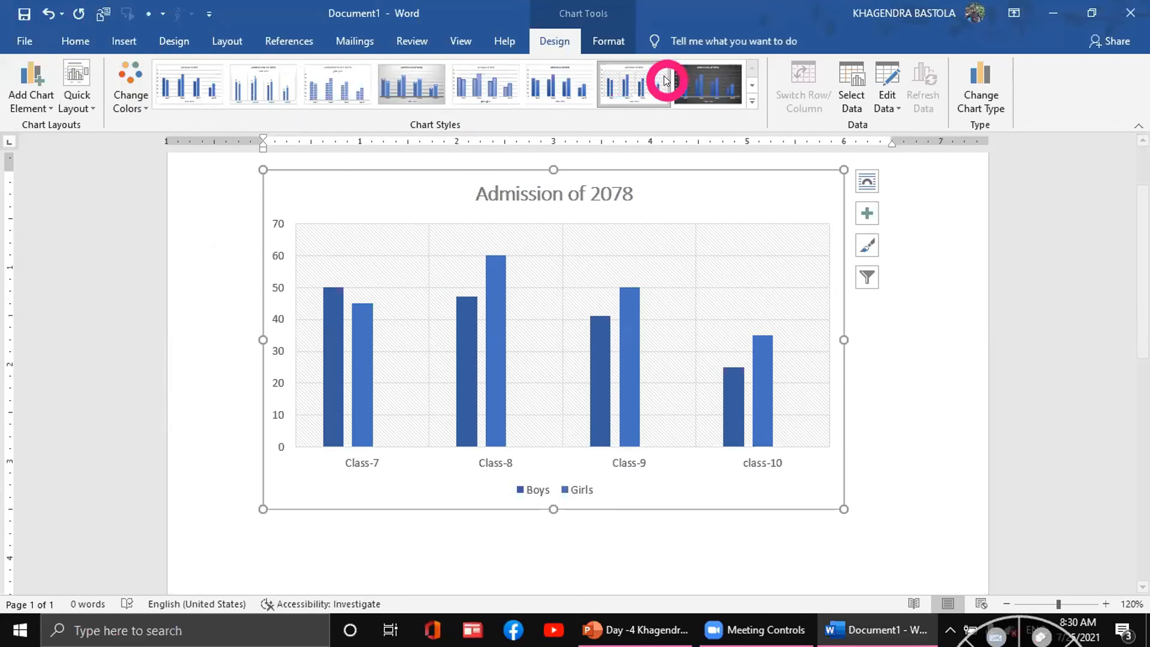
pyautogui.click(730, 79)
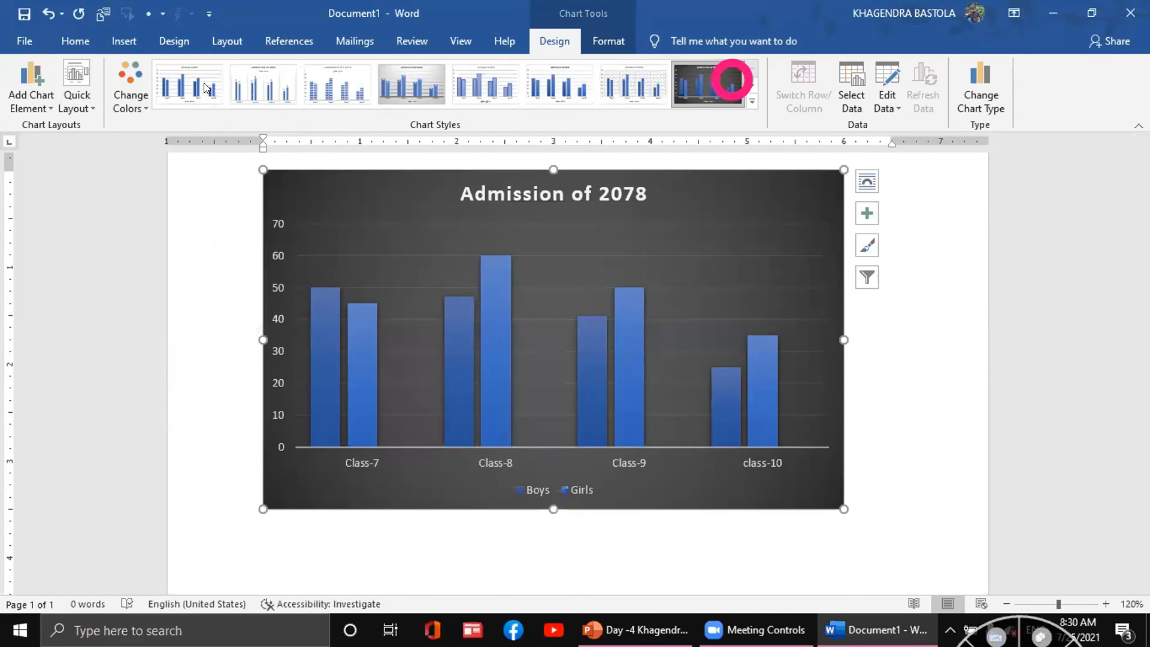
pyautogui.click(205, 84)
pyautogui.click(728, 85)
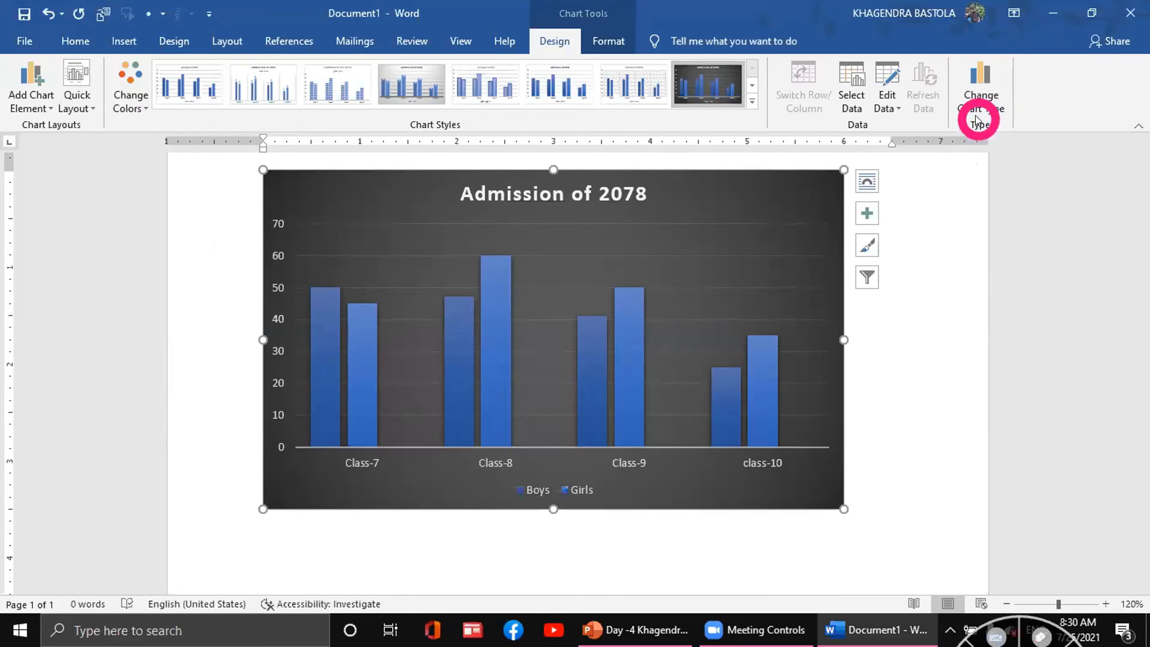
pyautogui.click(982, 95)
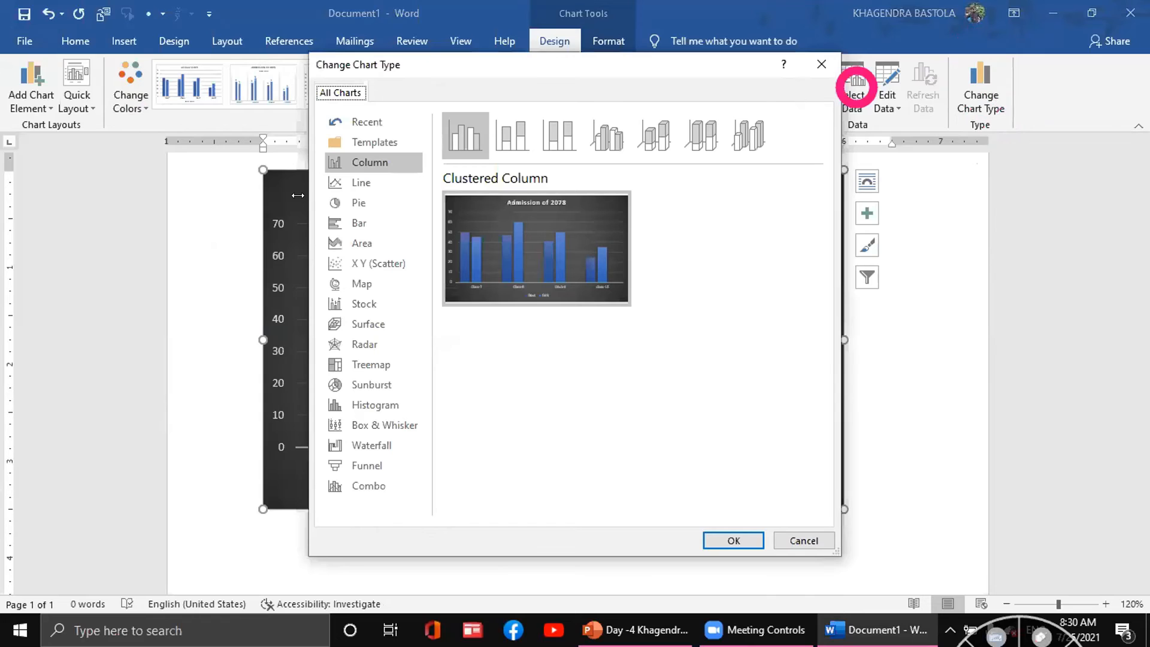
pyautogui.click(363, 205)
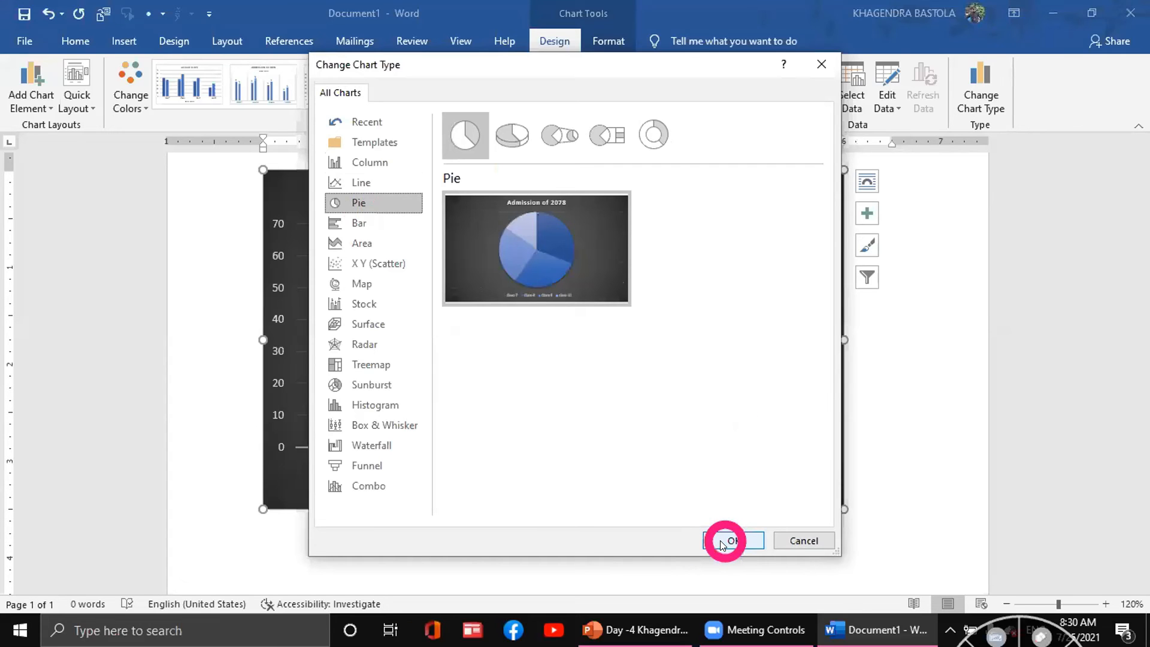
pyautogui.click(830, 65)
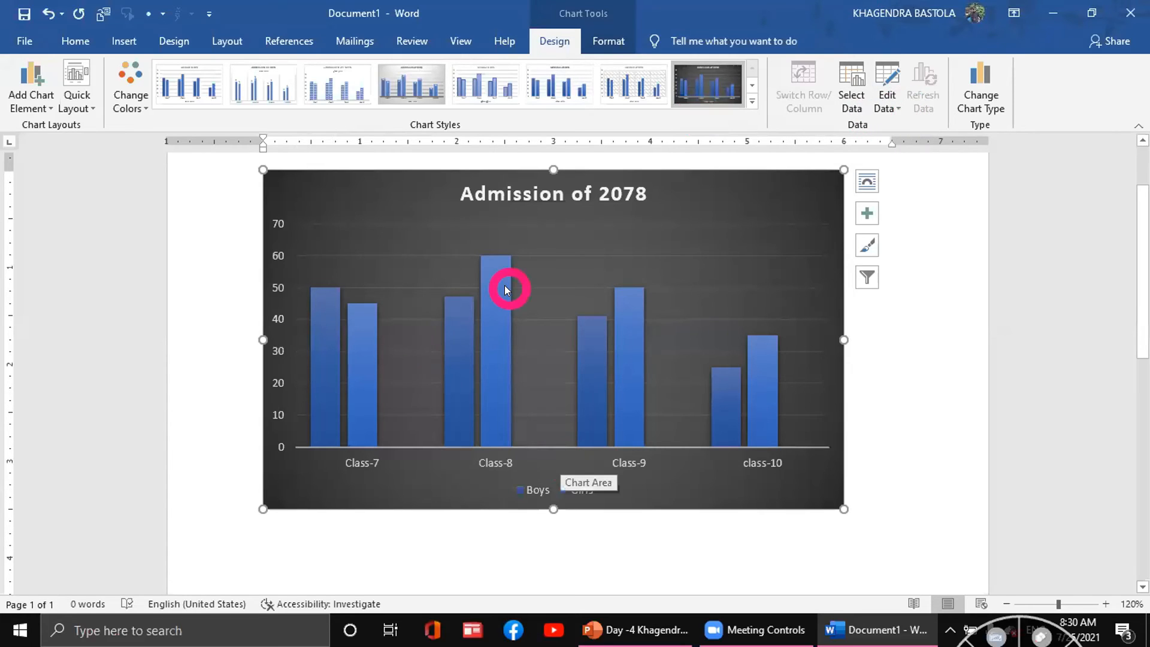
# Dismiss the PointerFocus trial notice, open the chart data in a maximized Excel window and shrink the data range to exclude Column1.
pyautogui.click(896, 112)
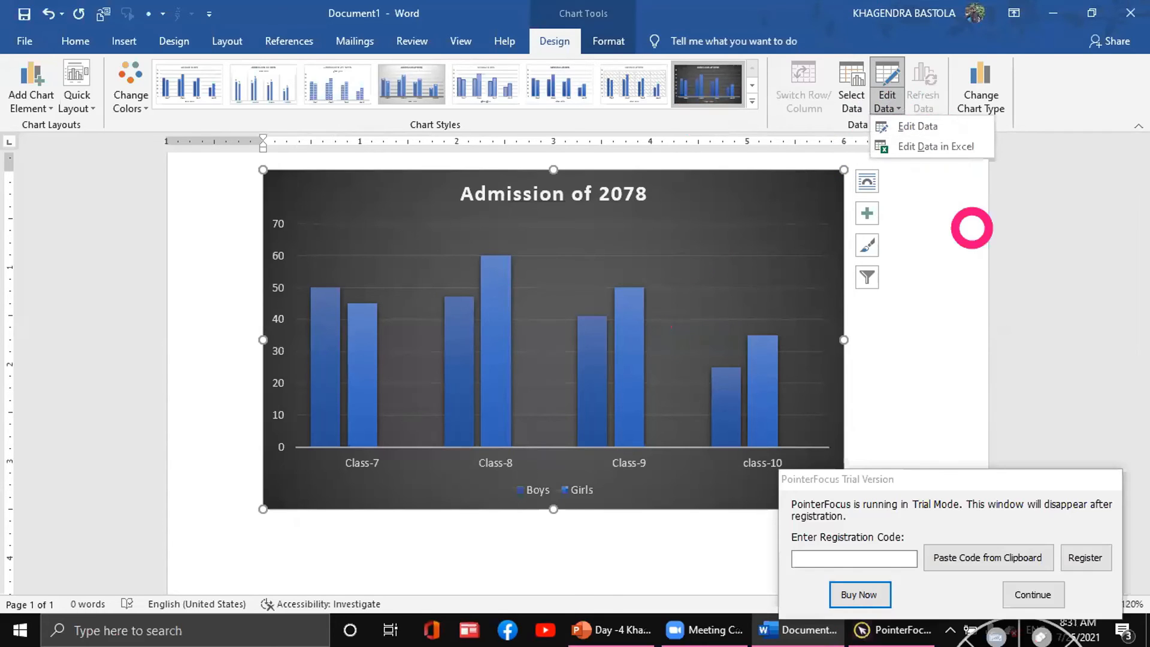
pyautogui.click(1030, 592)
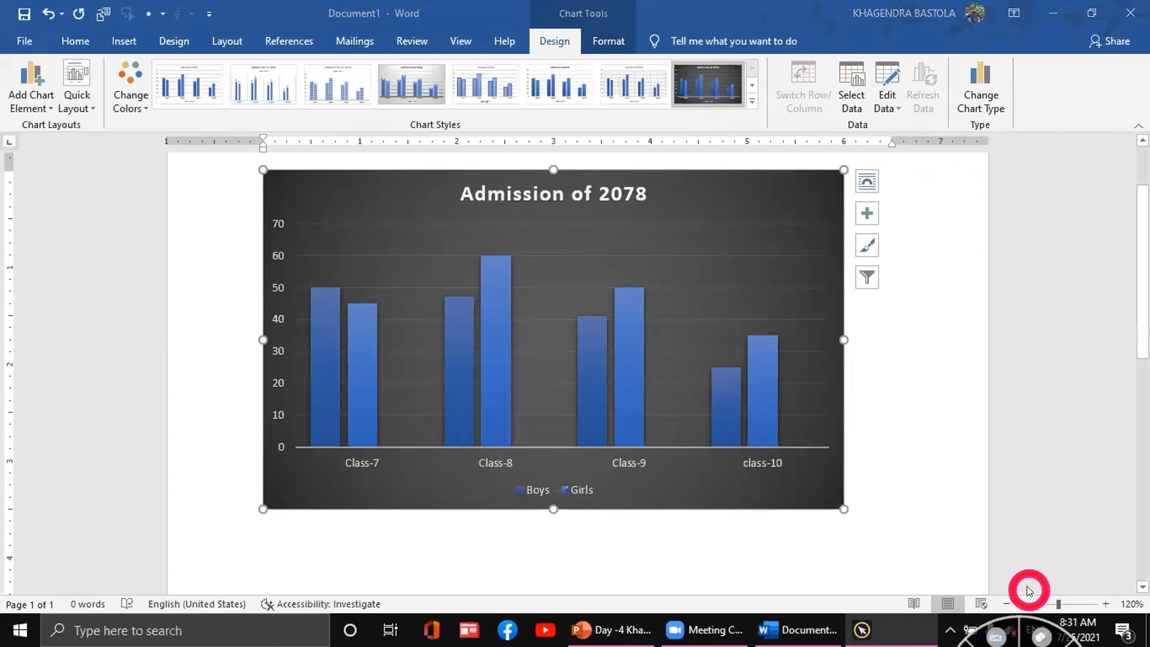
pyautogui.click(896, 111)
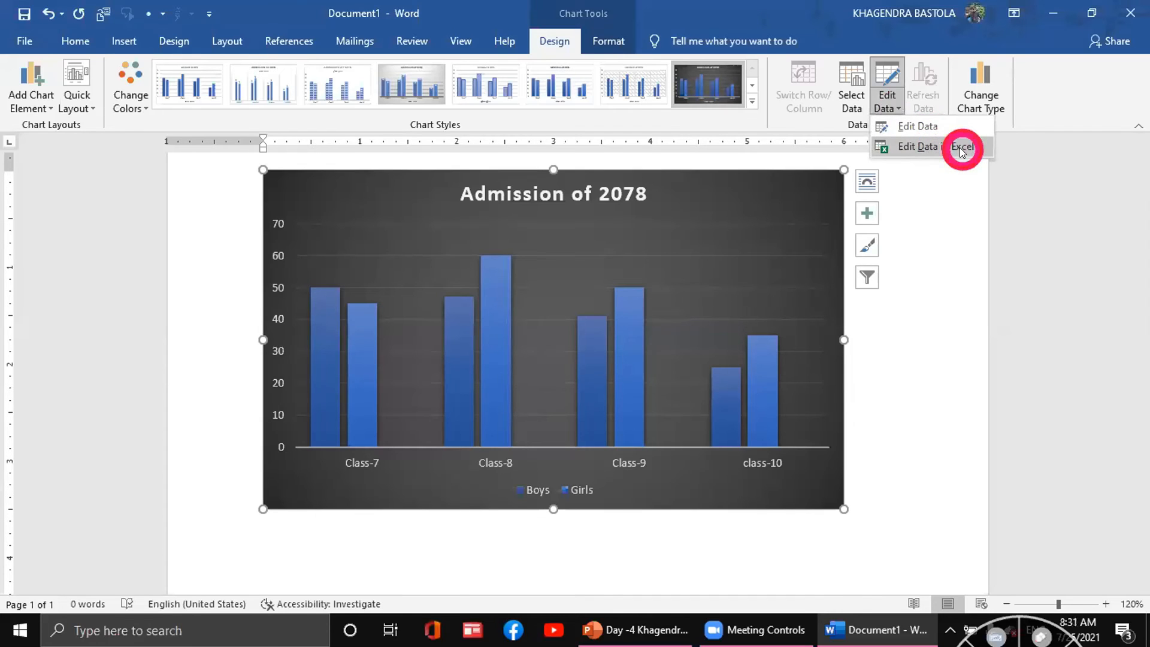
pyautogui.click(959, 147)
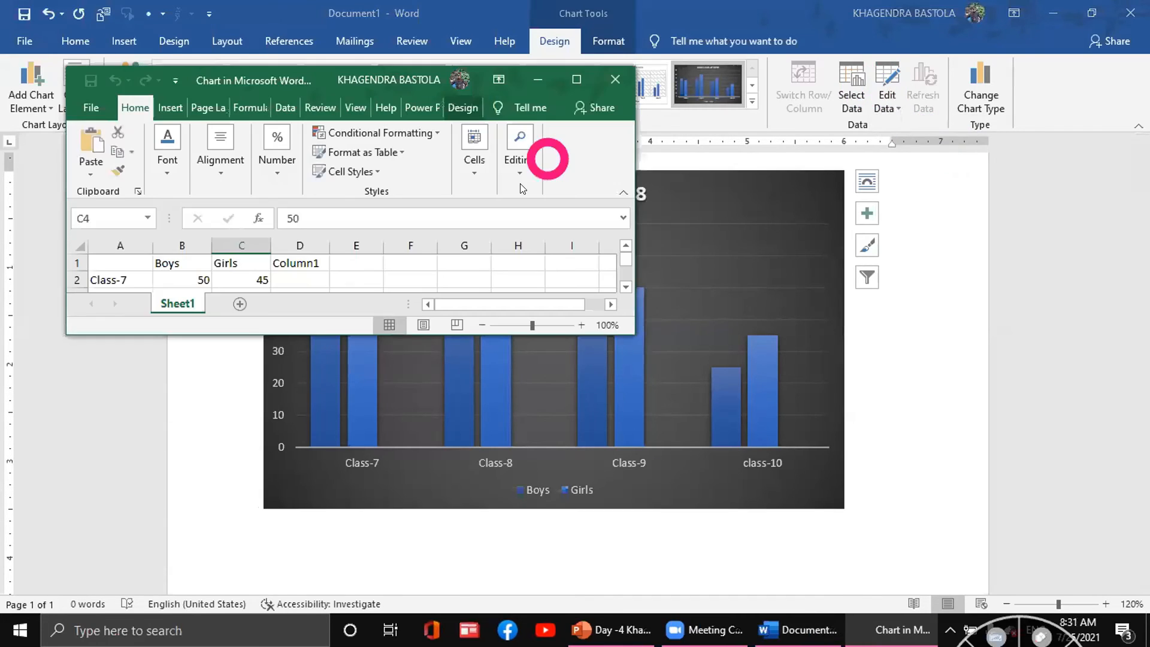
pyautogui.click(572, 80)
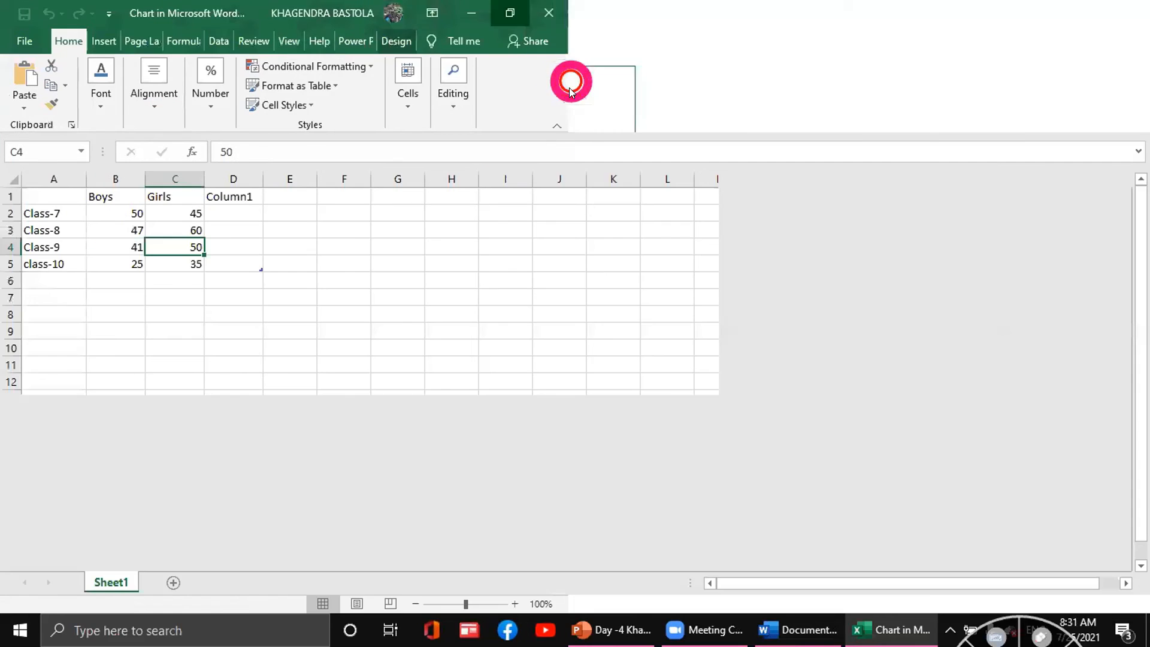
pyautogui.click(222, 213)
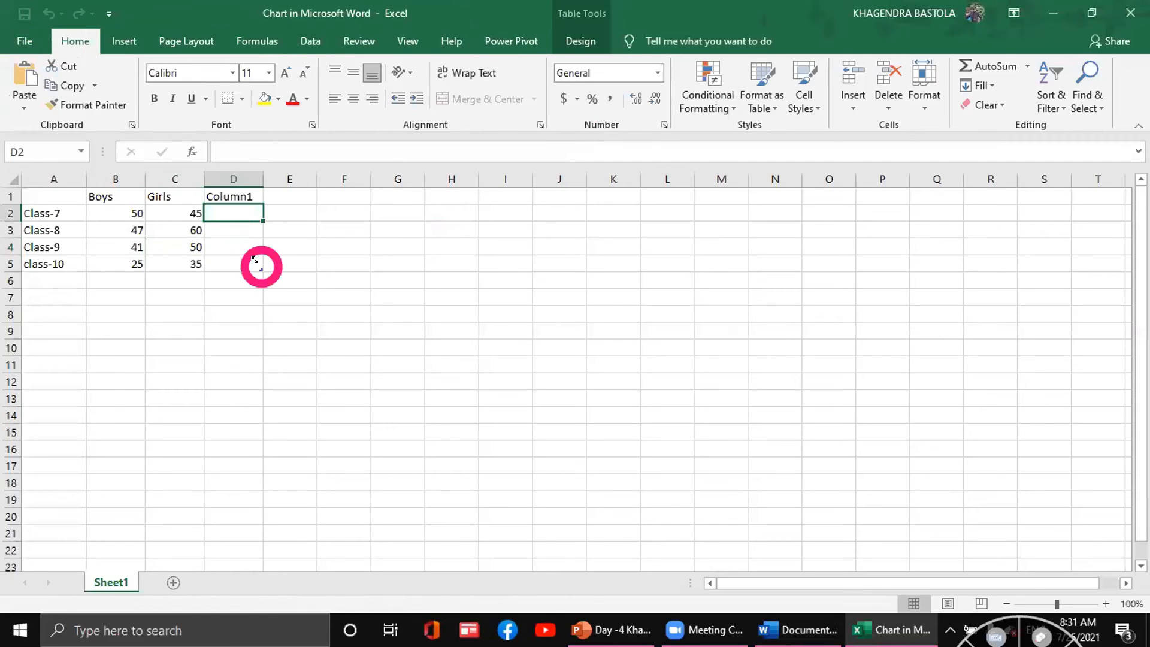
pyautogui.moveTo(254, 265); pyautogui.dragTo(204, 267)
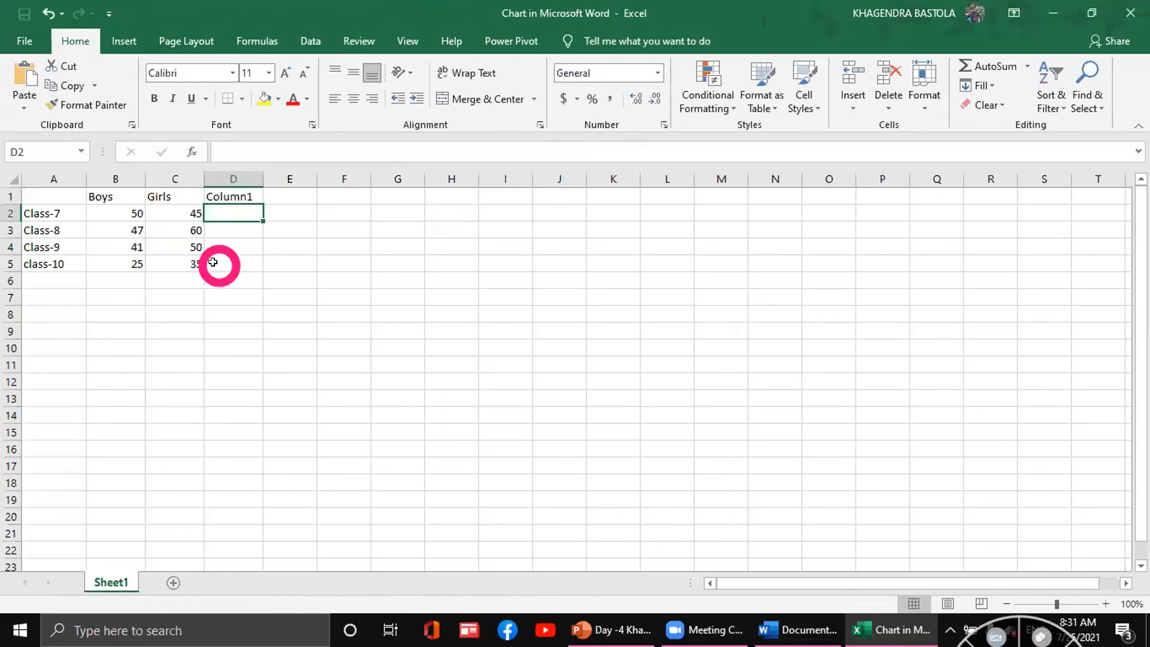
# Set the class-10 boys value to 51 and close the Excel data window.
pyautogui.click(174, 246)
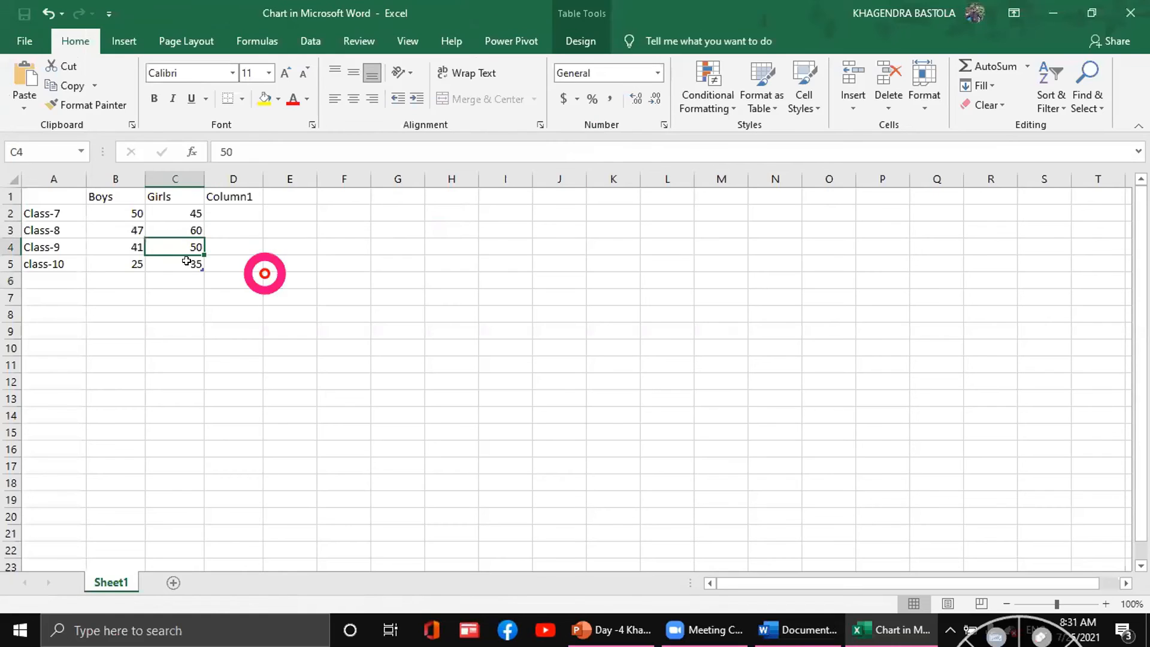
pyautogui.click(136, 263)
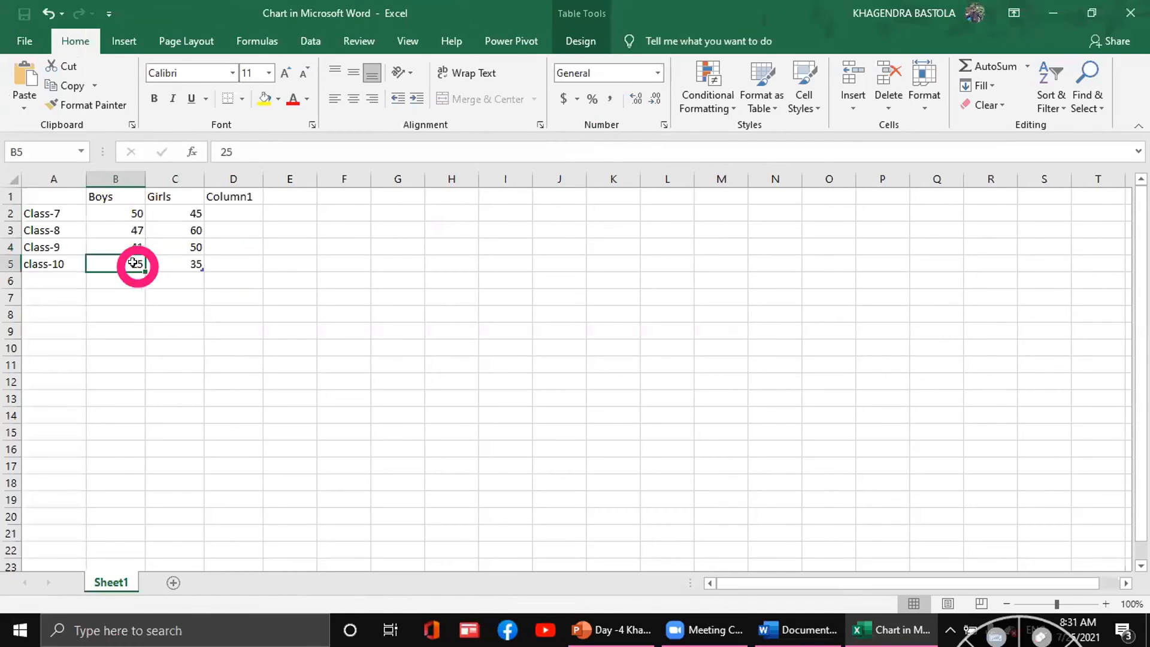
pyautogui.write('51')
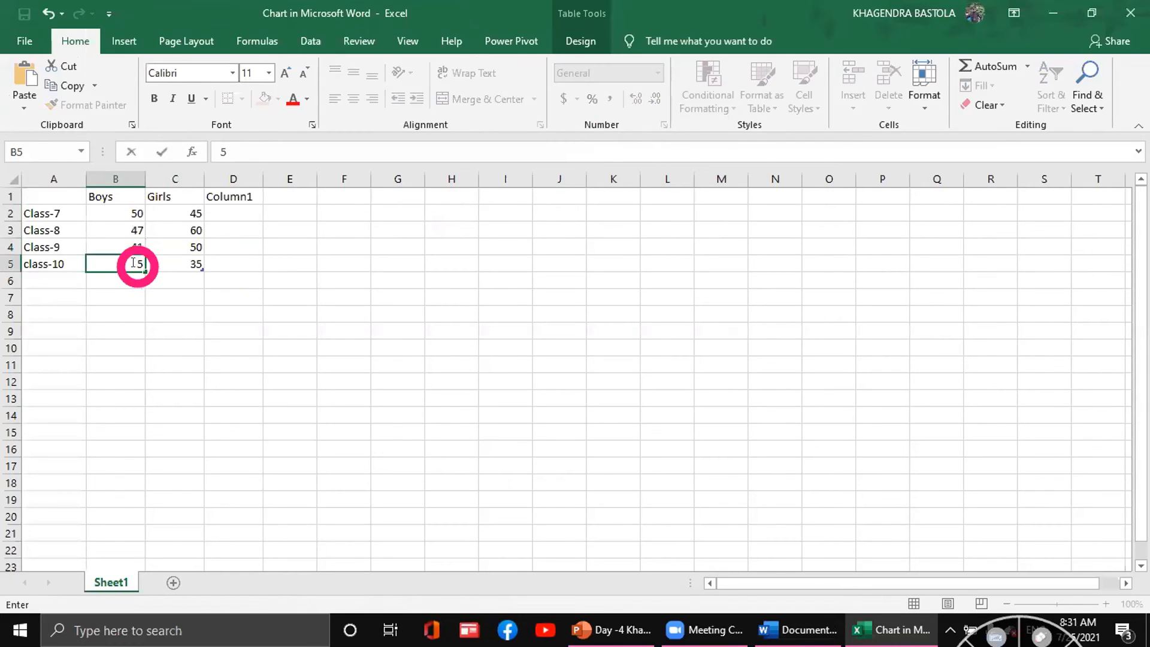
pyautogui.click(157, 293)
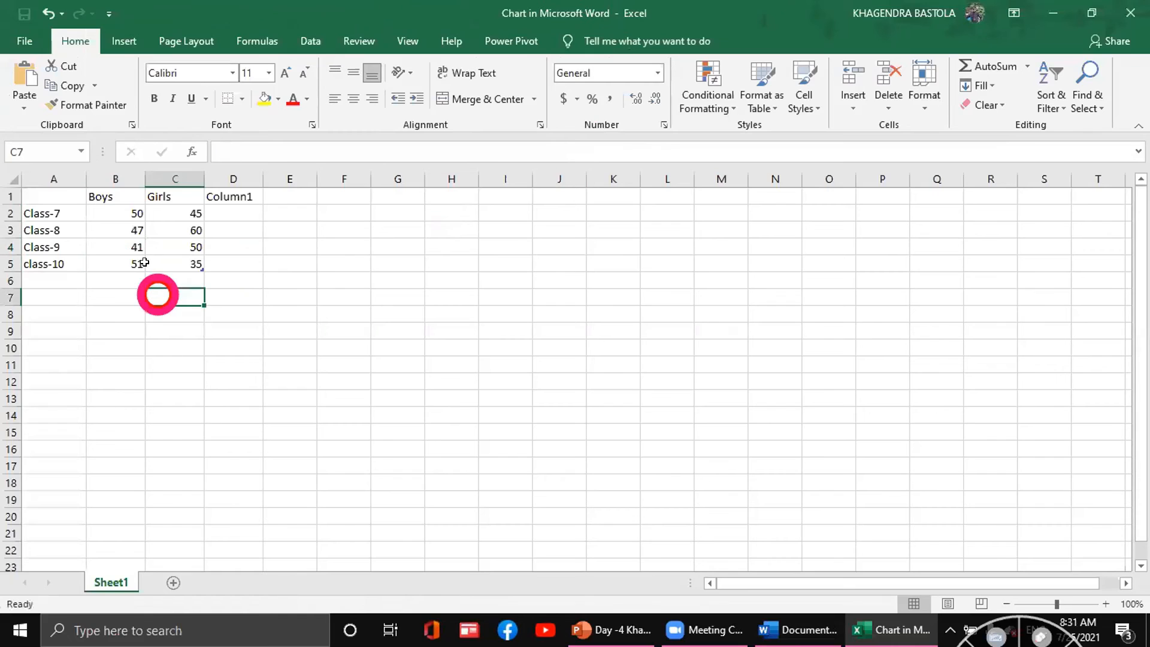
pyautogui.click(121, 262)
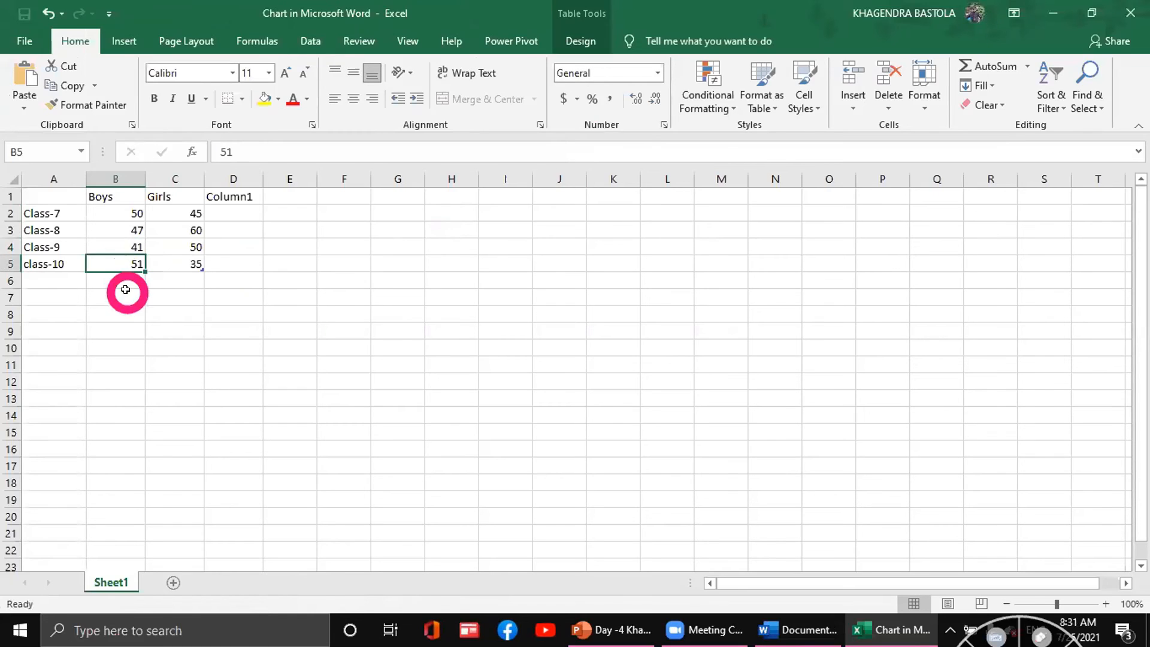
pyautogui.click(123, 292)
pyautogui.click(129, 263)
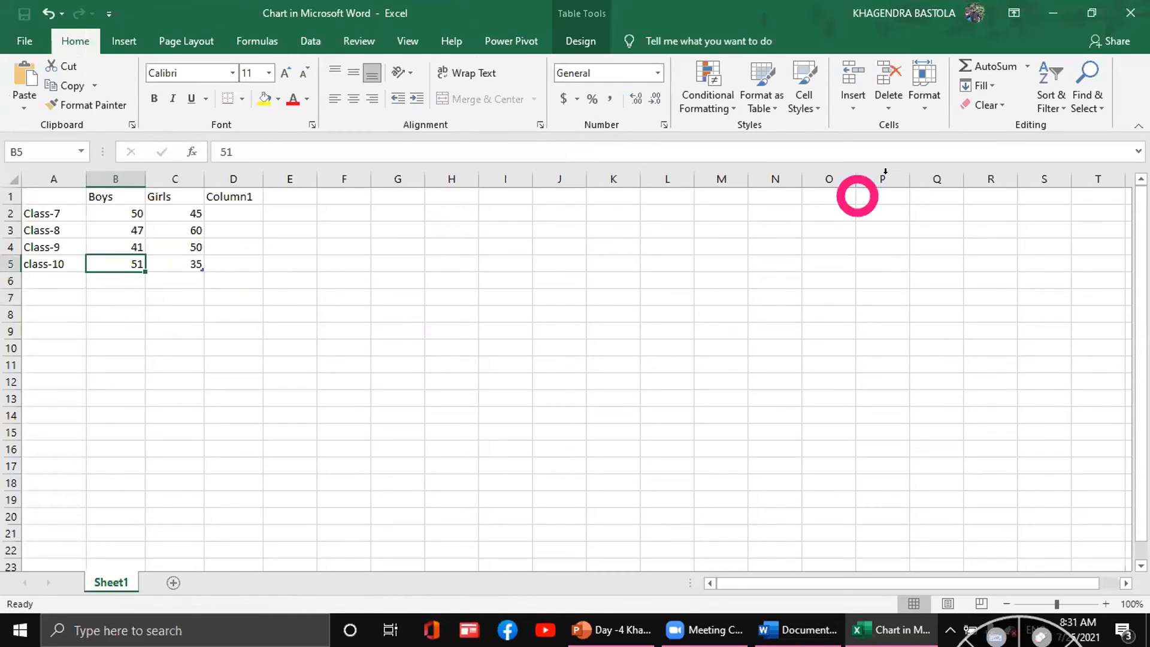
pyautogui.click(1128, 11)
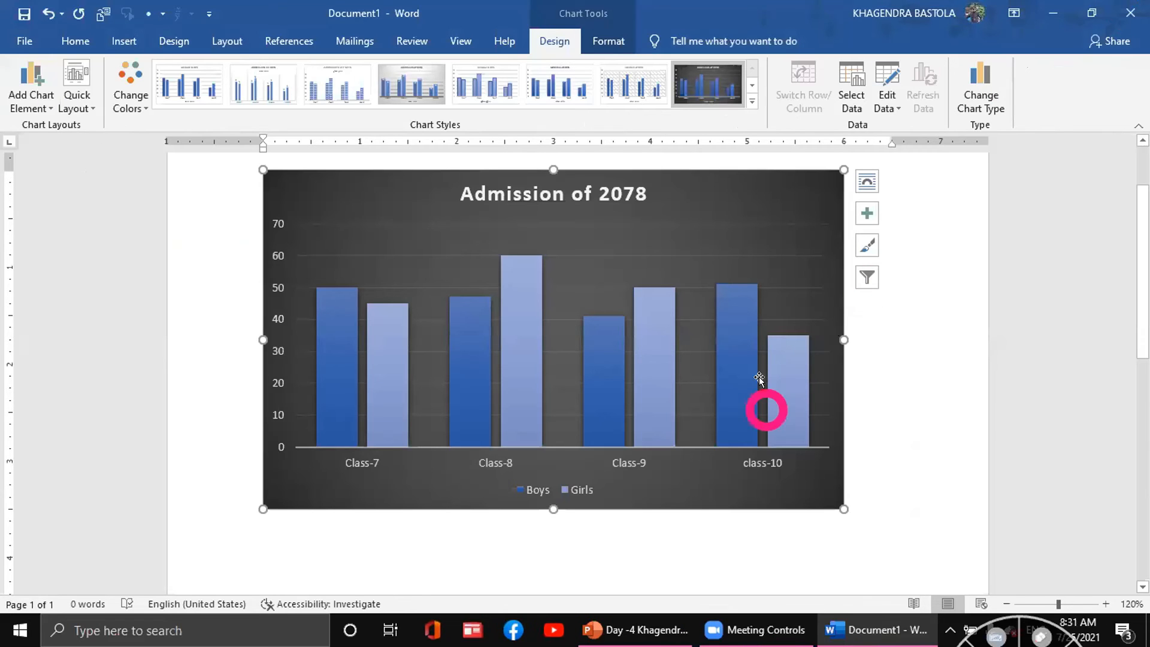
# Apply the grey gradient style with data labels to the chart and change its type to a standard pie chart.
pyautogui.click(426, 79)
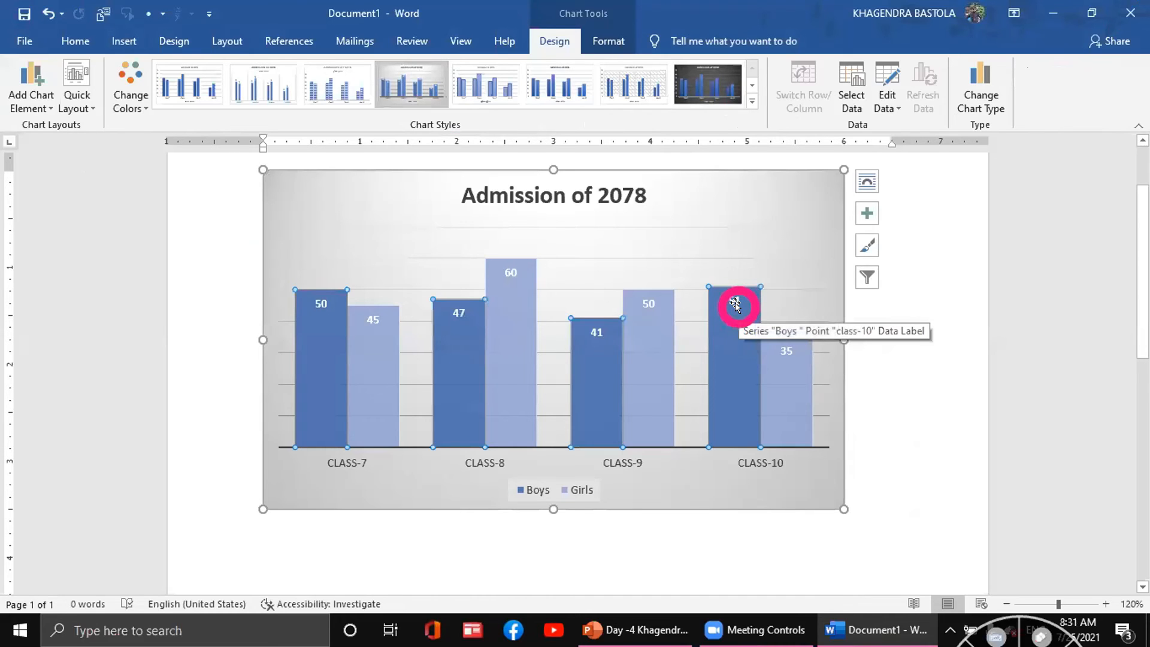
pyautogui.click(999, 109)
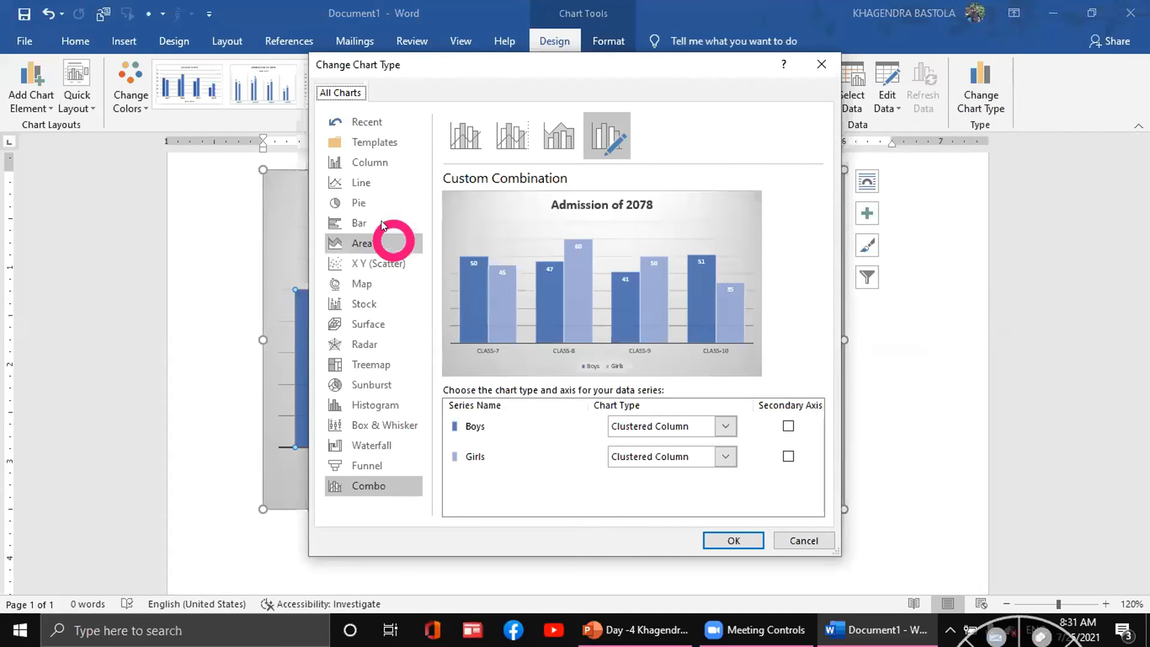
pyautogui.click(378, 198)
pyautogui.moveTo(539, 284)
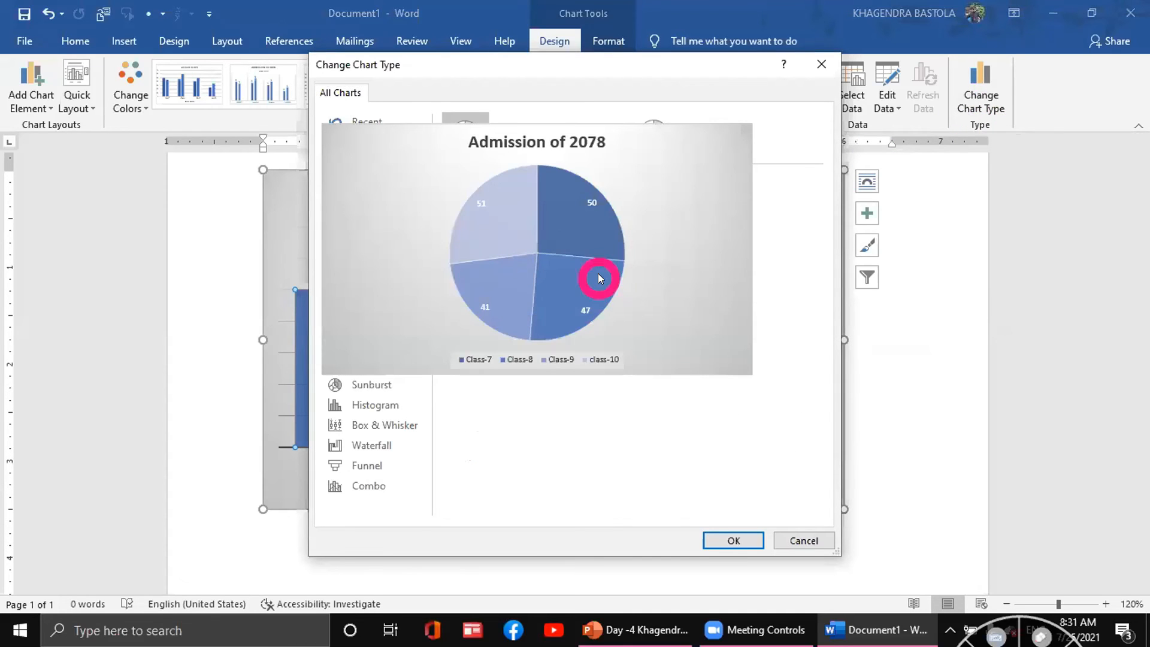
pyautogui.click(726, 541)
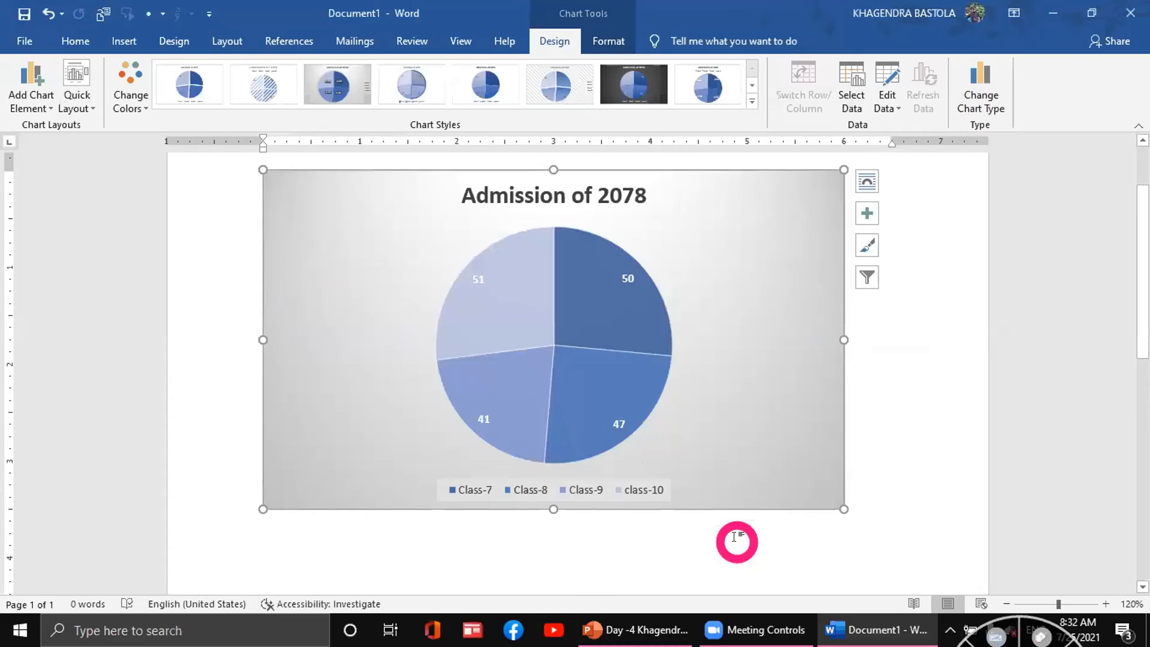
# Apply the plain white pie style with value and percentage labels on the slices, and dismiss the PointerFocus trial notice.
pyautogui.scroll(-1, 753, 347)
pyautogui.scroll(-3, 754, 348)
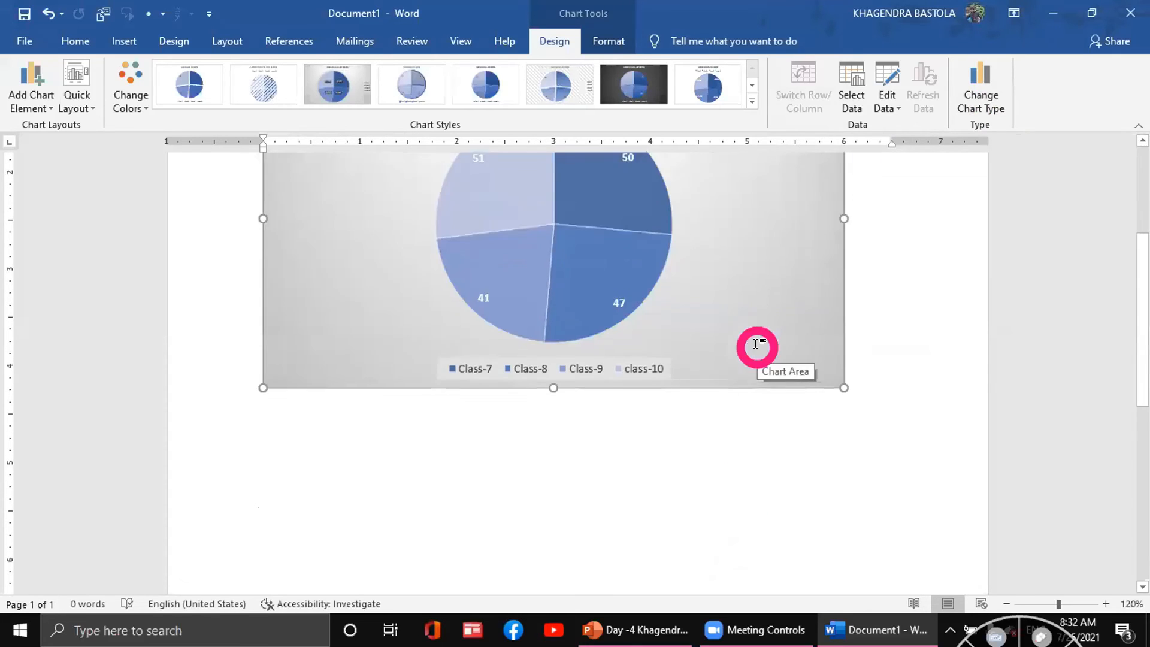
pyautogui.scroll(2, 756, 347)
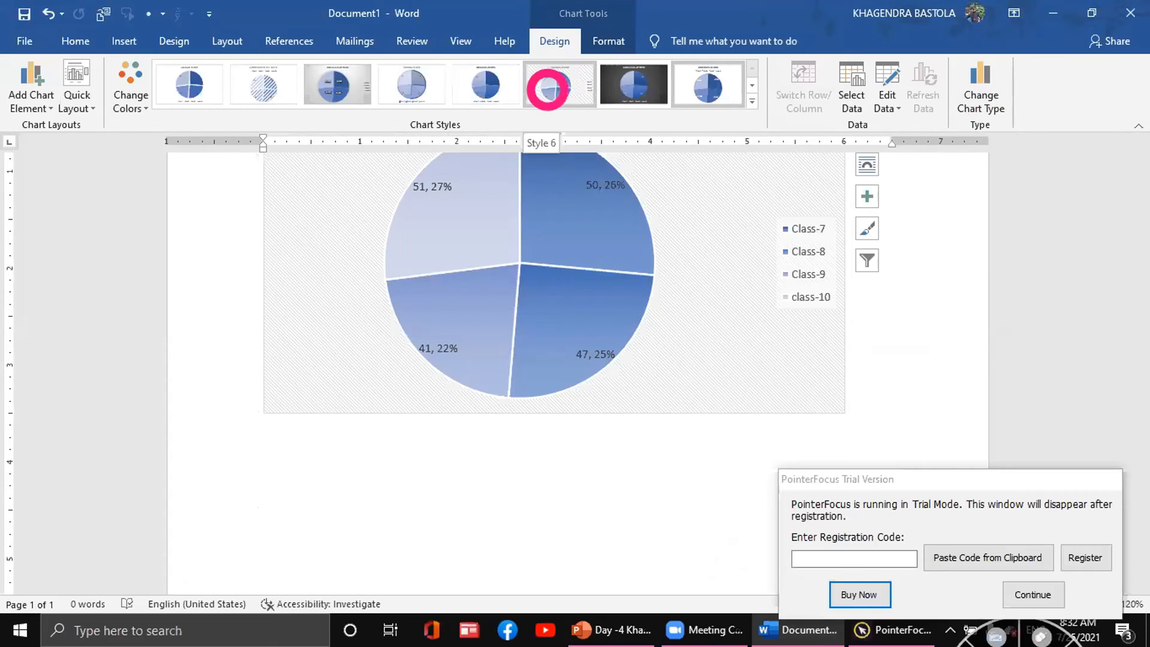
pyautogui.click(1031, 593)
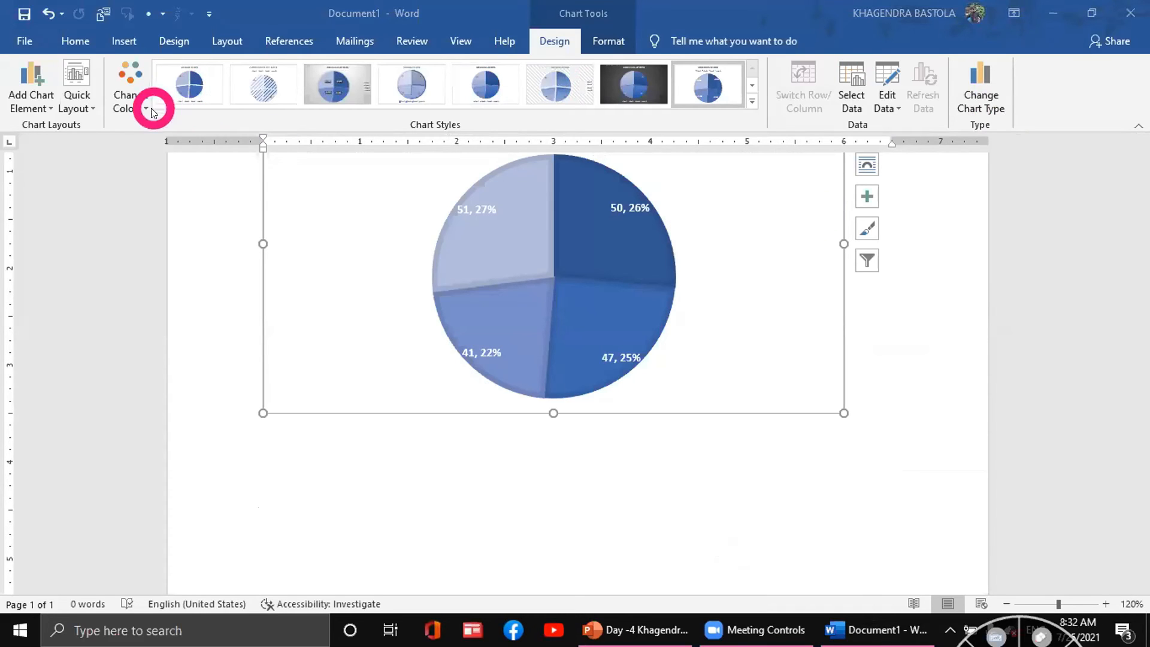
# Change the pie chart to a clustered column chart.
pyautogui.click(971, 99)
pyautogui.click(360, 160)
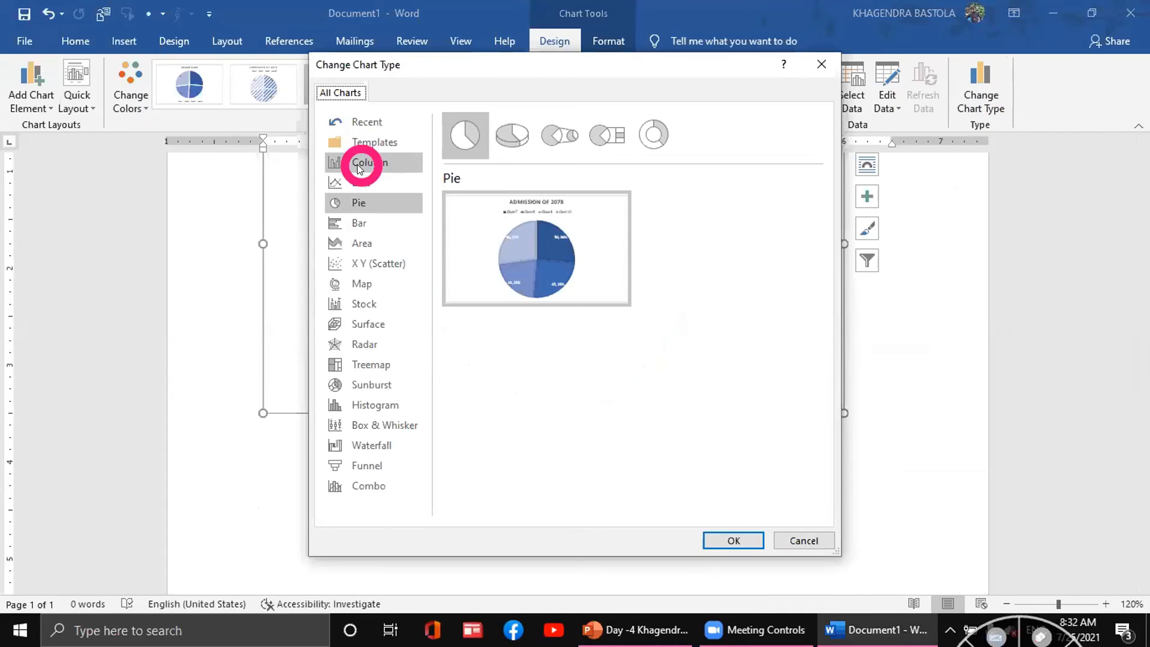
pyautogui.click(722, 542)
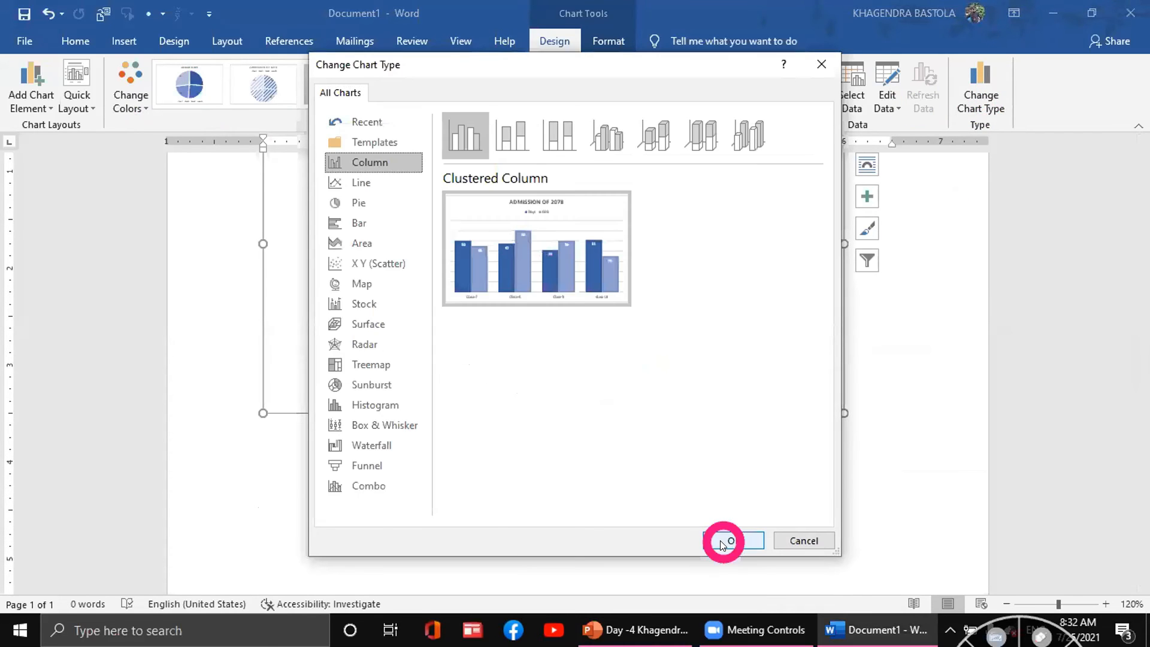
pyautogui.moveTo(608, 428); pyautogui.dragTo(604, 418)
pyautogui.scroll(3, 607, 395)
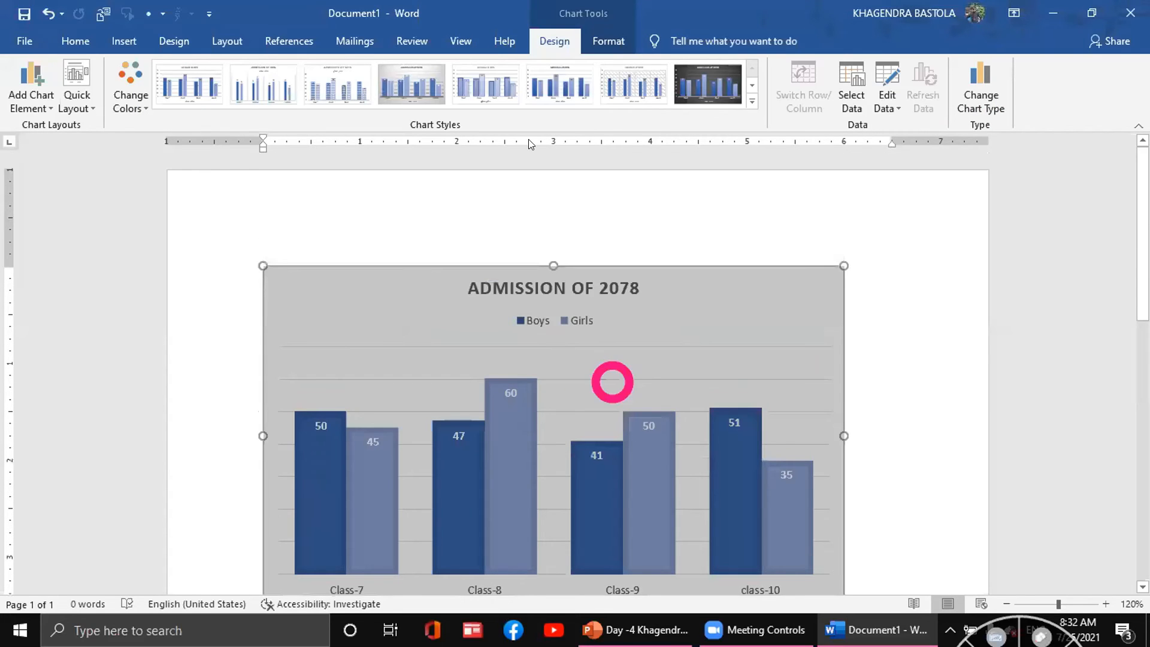
# Dismiss the PointerFocus trial notice and add the built-in Retrospect header to the document.
pyautogui.click(128, 41)
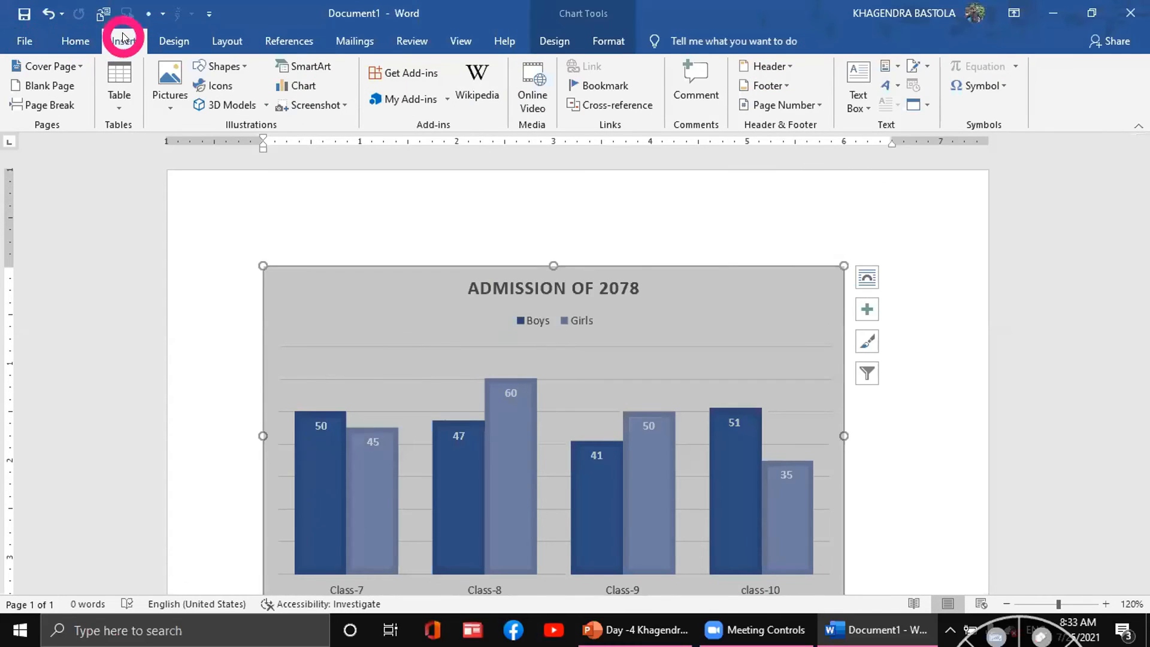
pyautogui.click(786, 67)
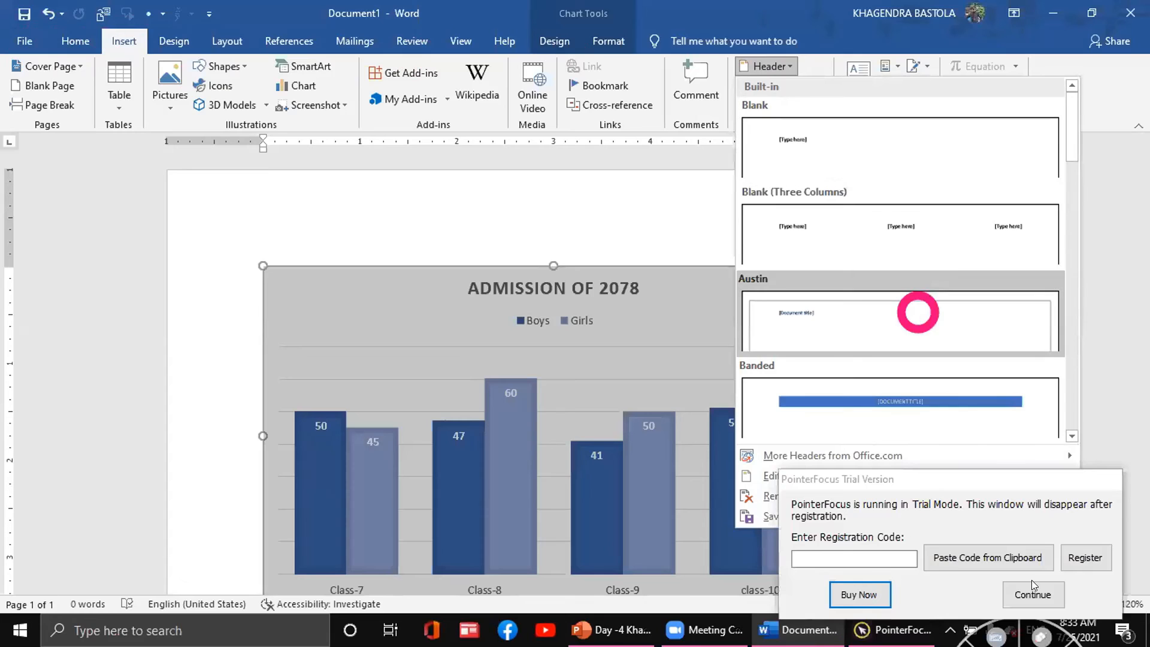
pyautogui.scroll(-5, 911, 308)
pyautogui.click(1037, 595)
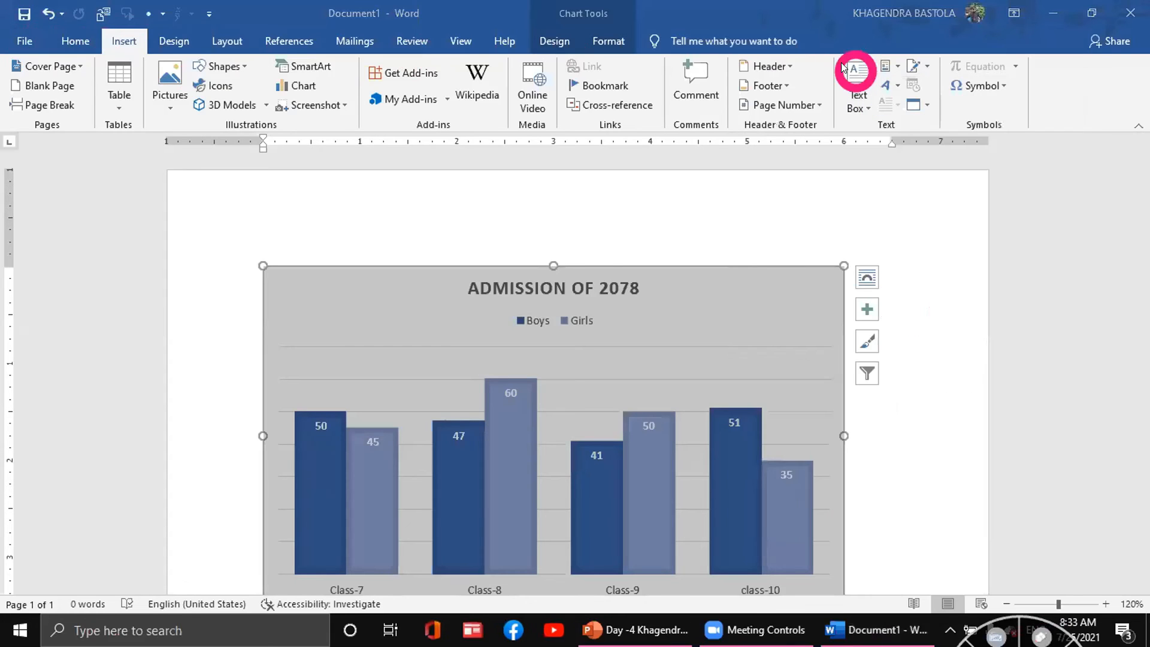
pyautogui.click(789, 66)
pyautogui.scroll(-10, 855, 325)
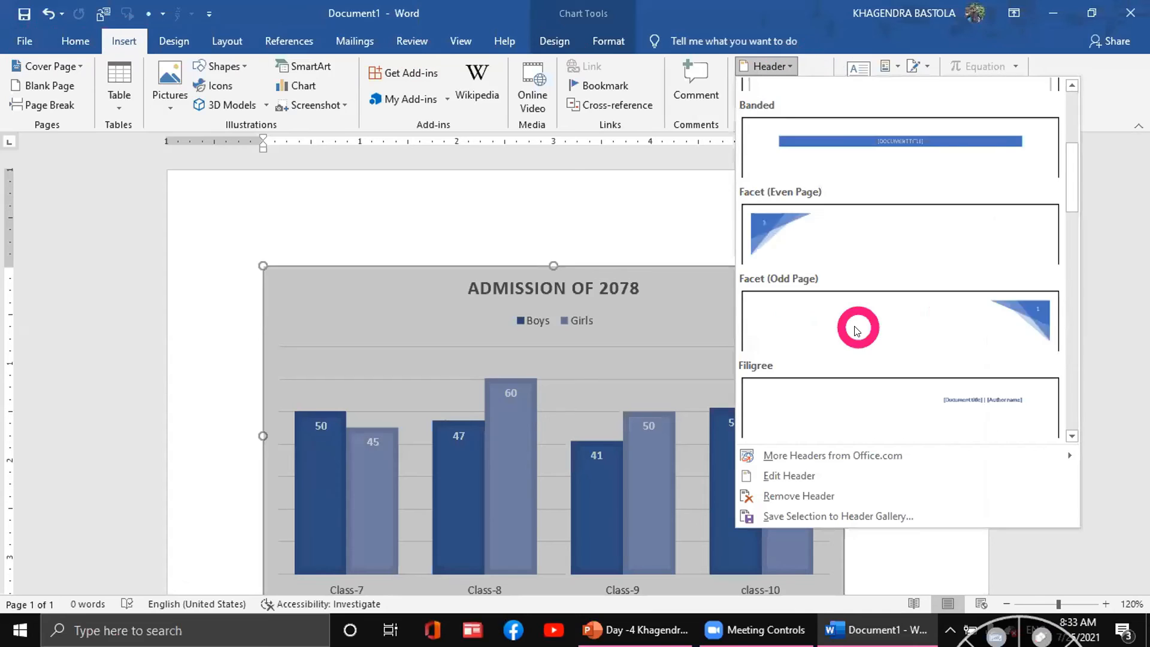
pyautogui.scroll(5, 858, 328)
pyautogui.scroll(-3, 909, 261)
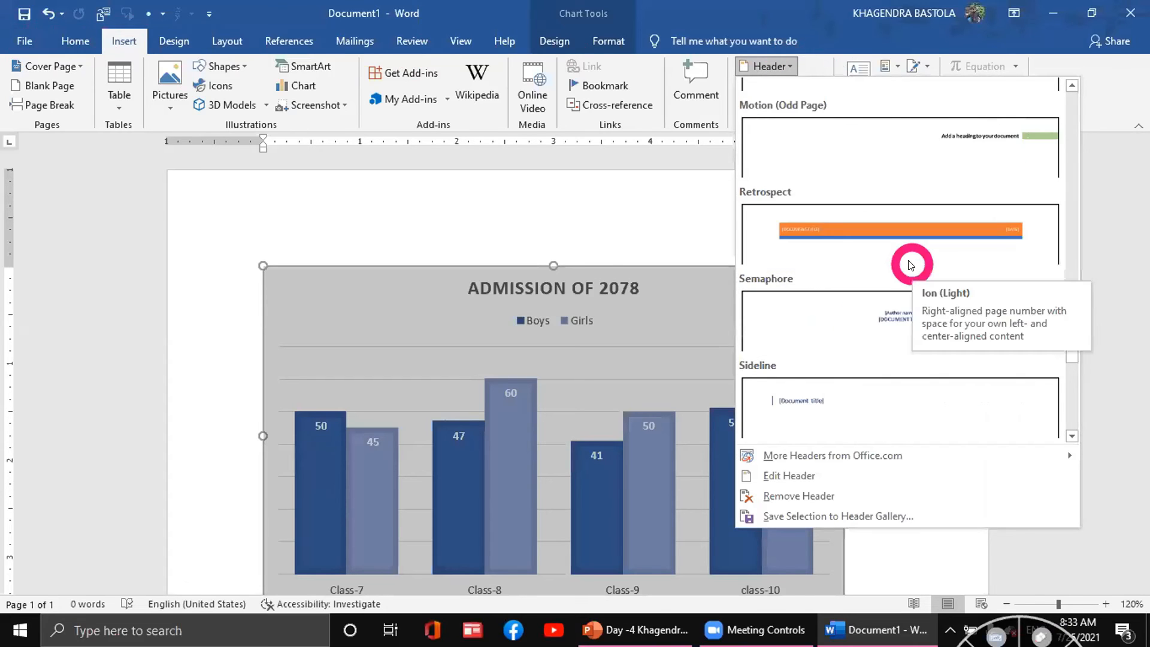
pyautogui.click(903, 231)
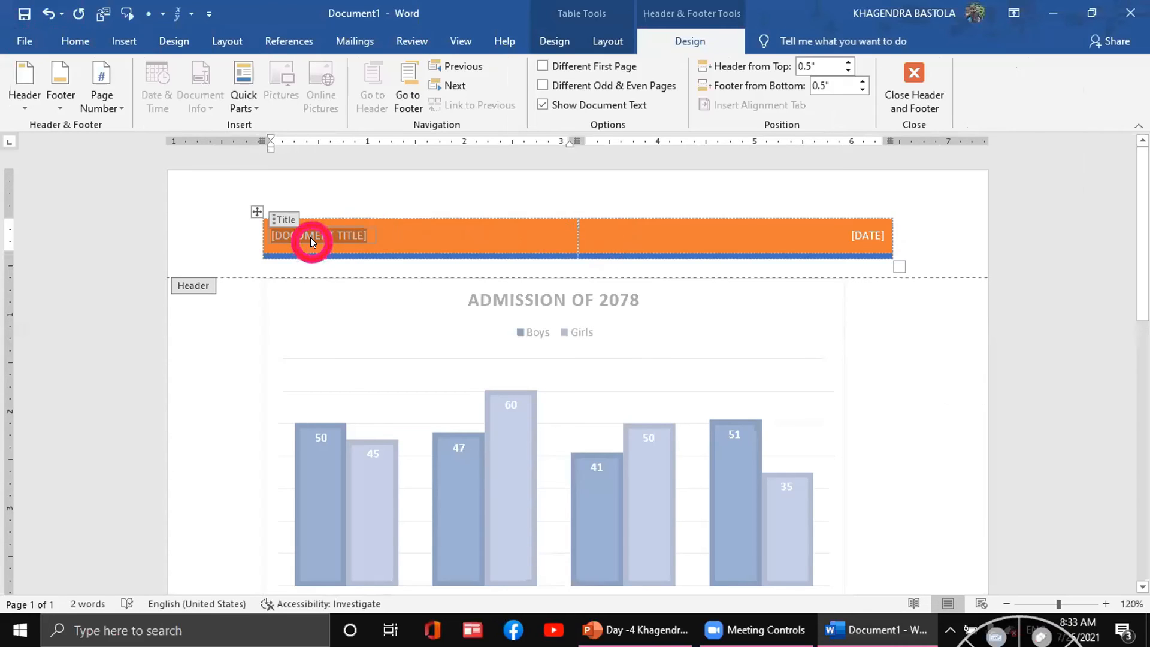
# Set the header's document title to CLASS 10, select its date field and close header editing.
pyautogui.write('HE')
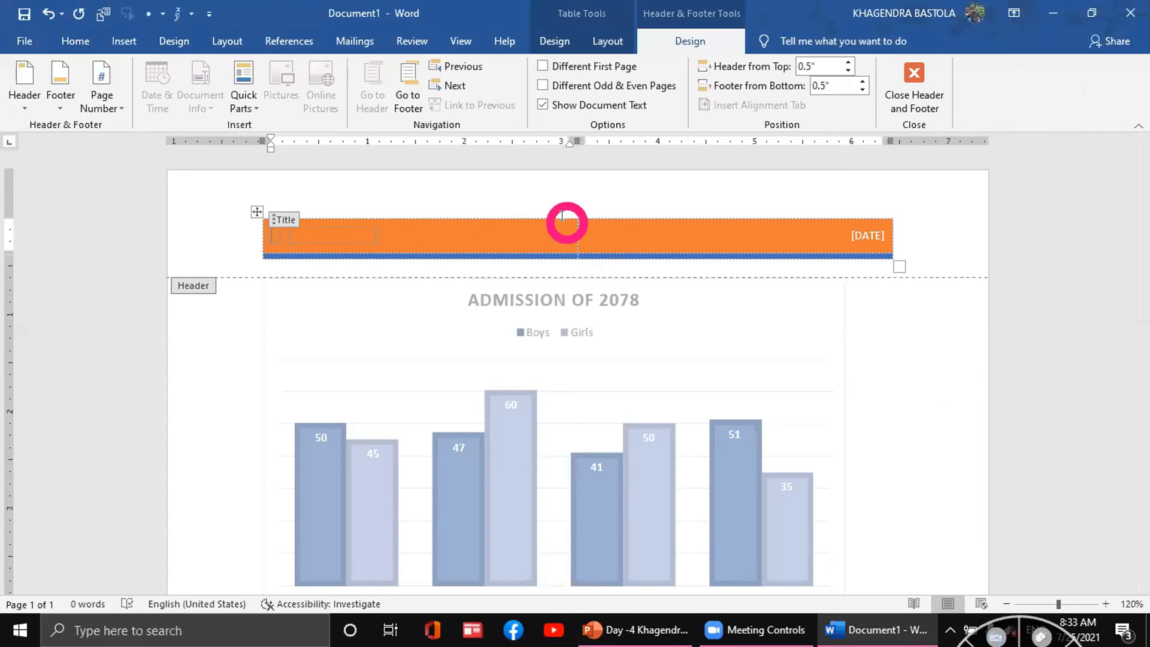
pyautogui.write('CLASS 10')
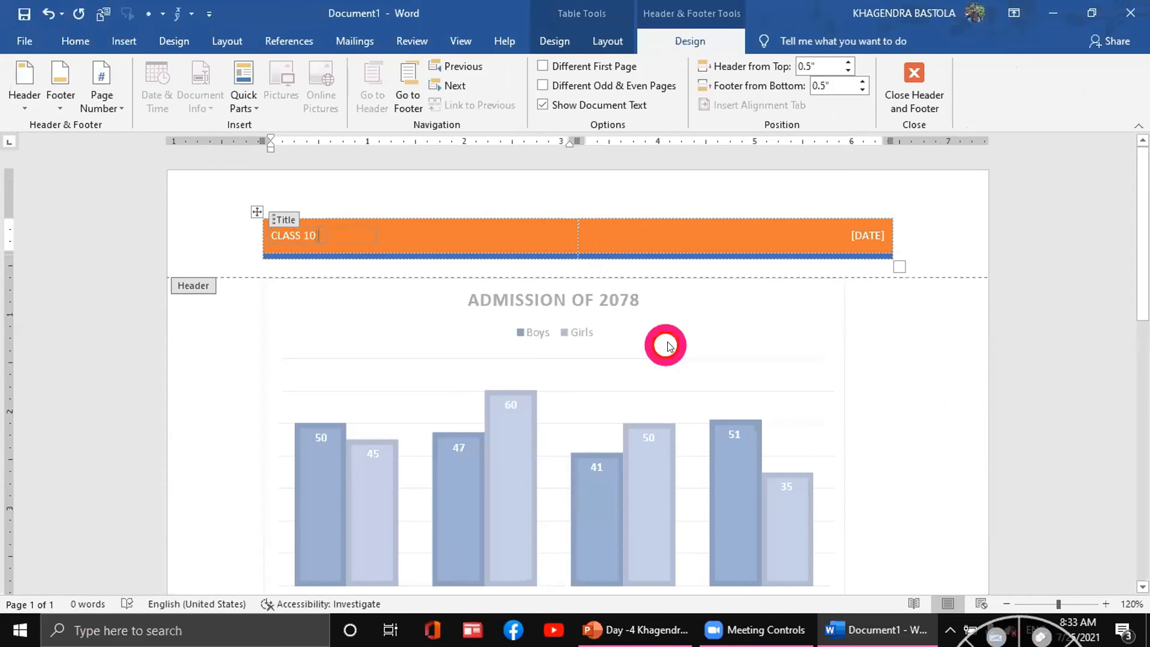
pyautogui.click(901, 241)
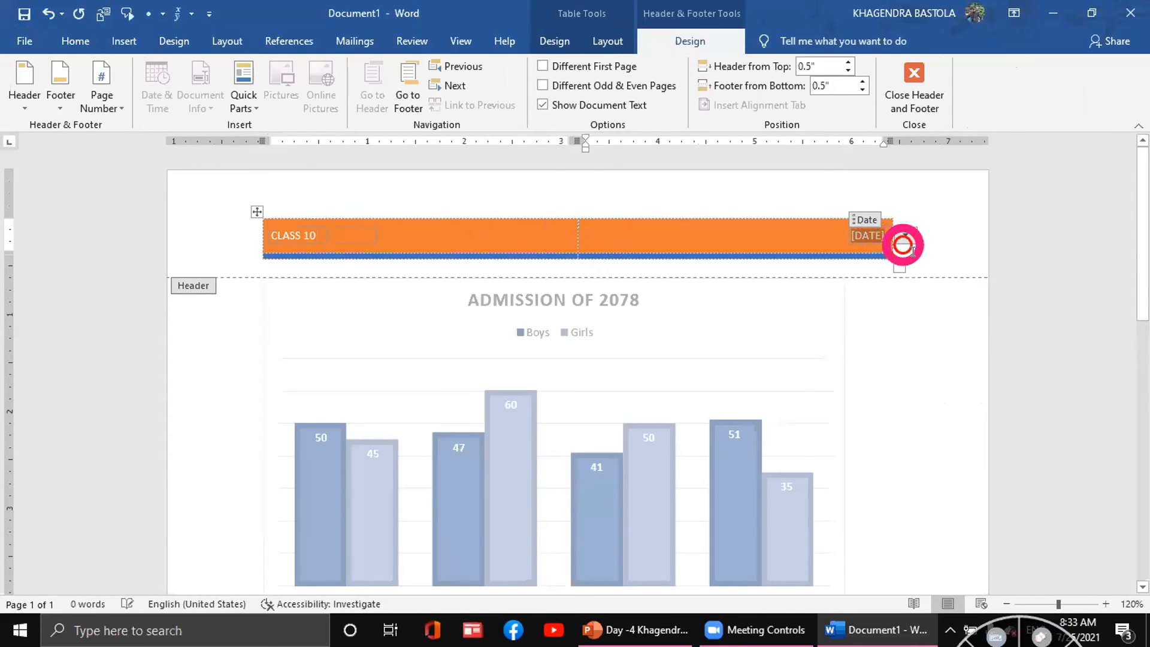
pyautogui.click(867, 242)
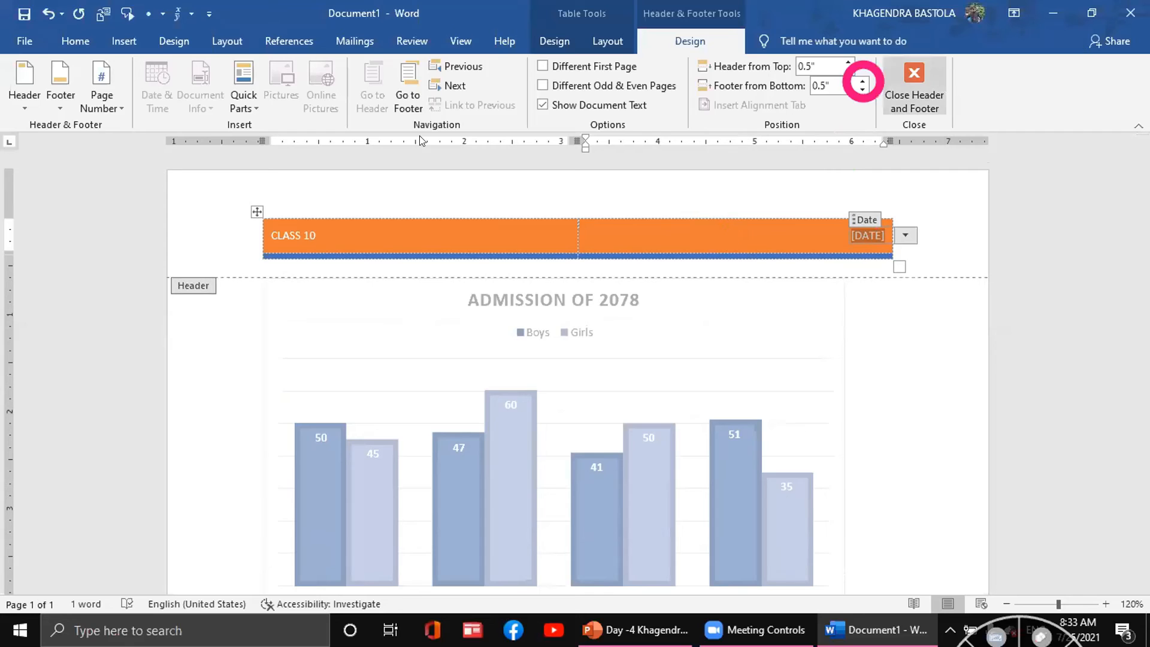
pyautogui.click(916, 83)
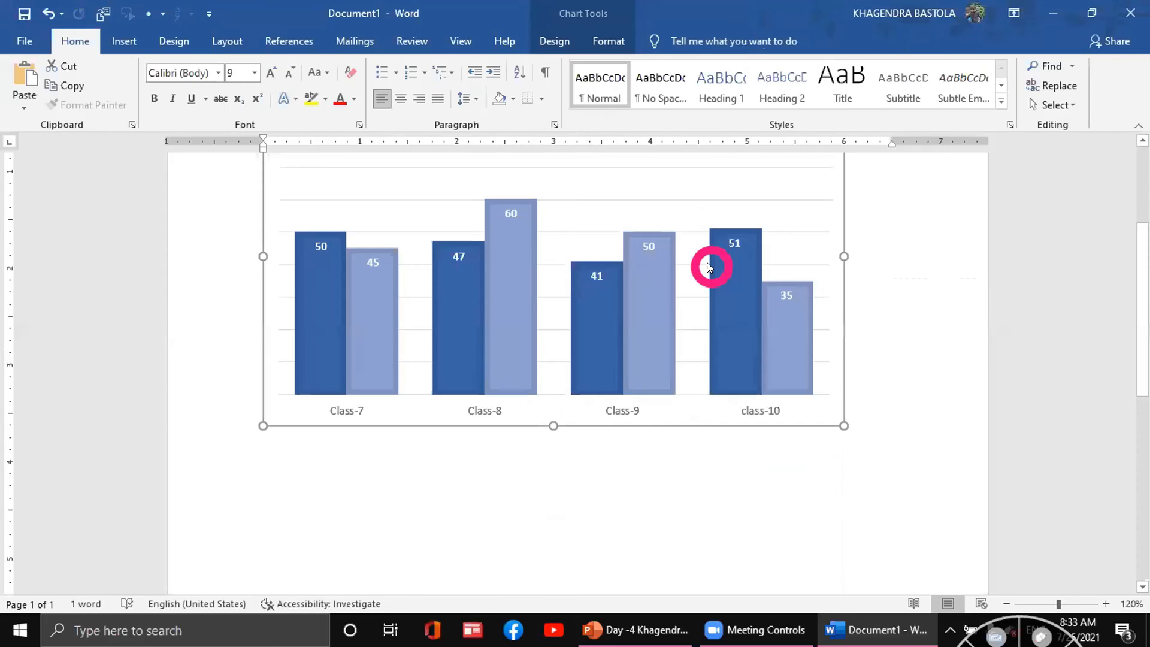
# Add the built-in Ion (Light) footer to the document.
pyautogui.click(124, 41)
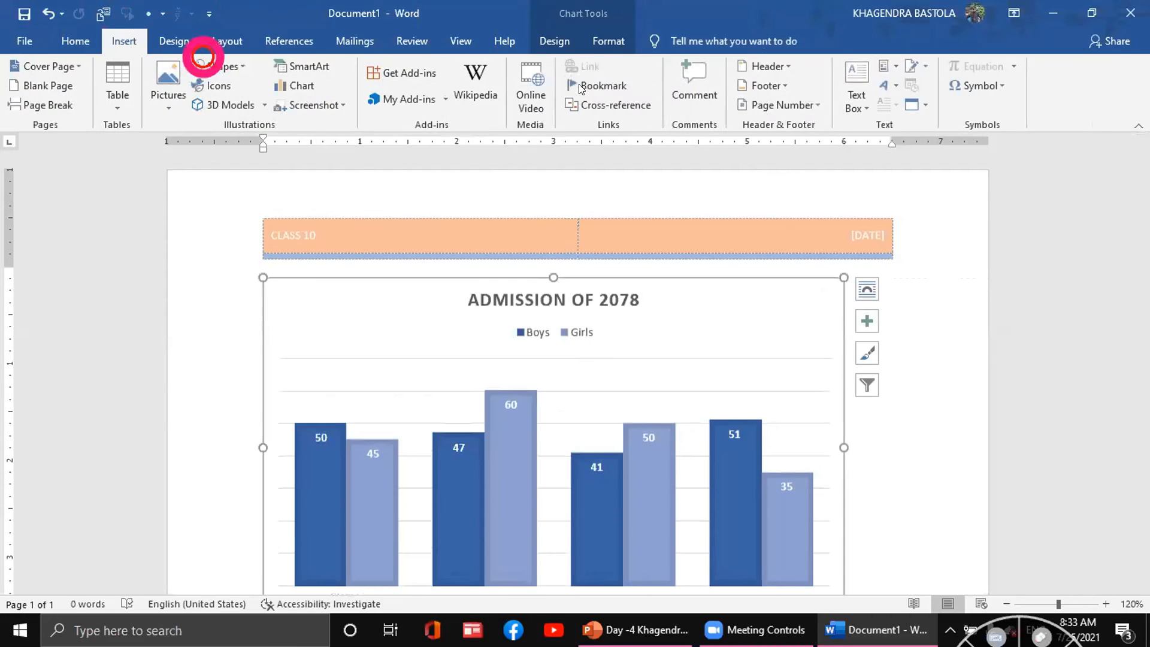
pyautogui.click(785, 87)
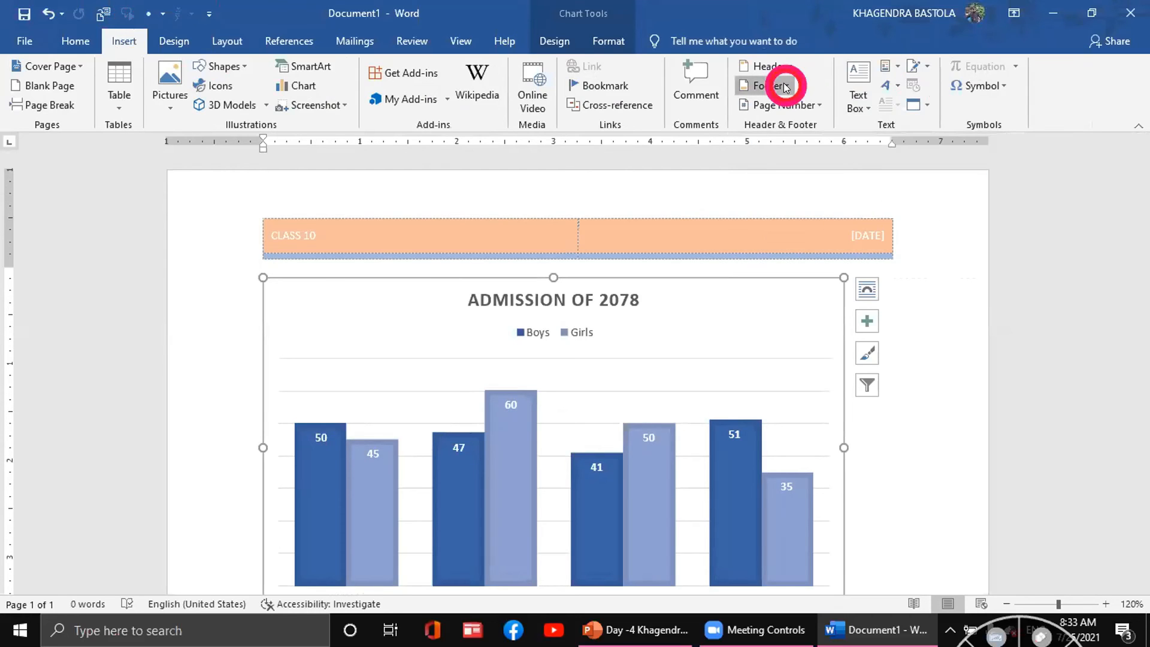
pyautogui.scroll(-5, 862, 362)
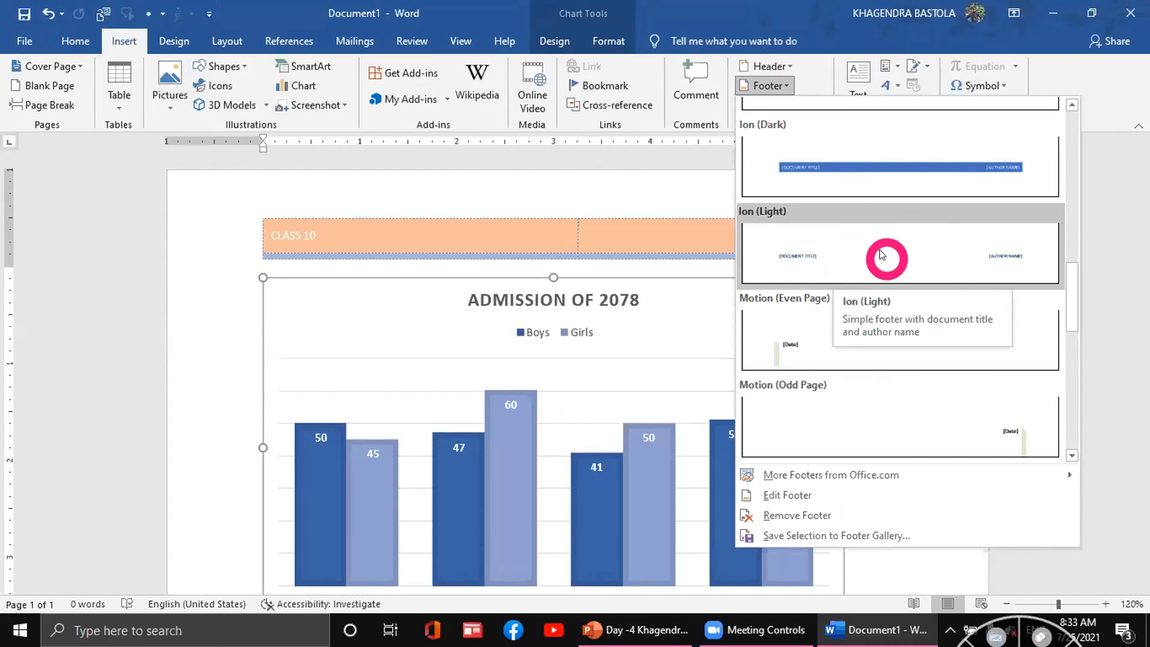
pyautogui.scroll(1, 868, 264)
pyautogui.scroll(-1, 869, 264)
pyautogui.click(871, 267)
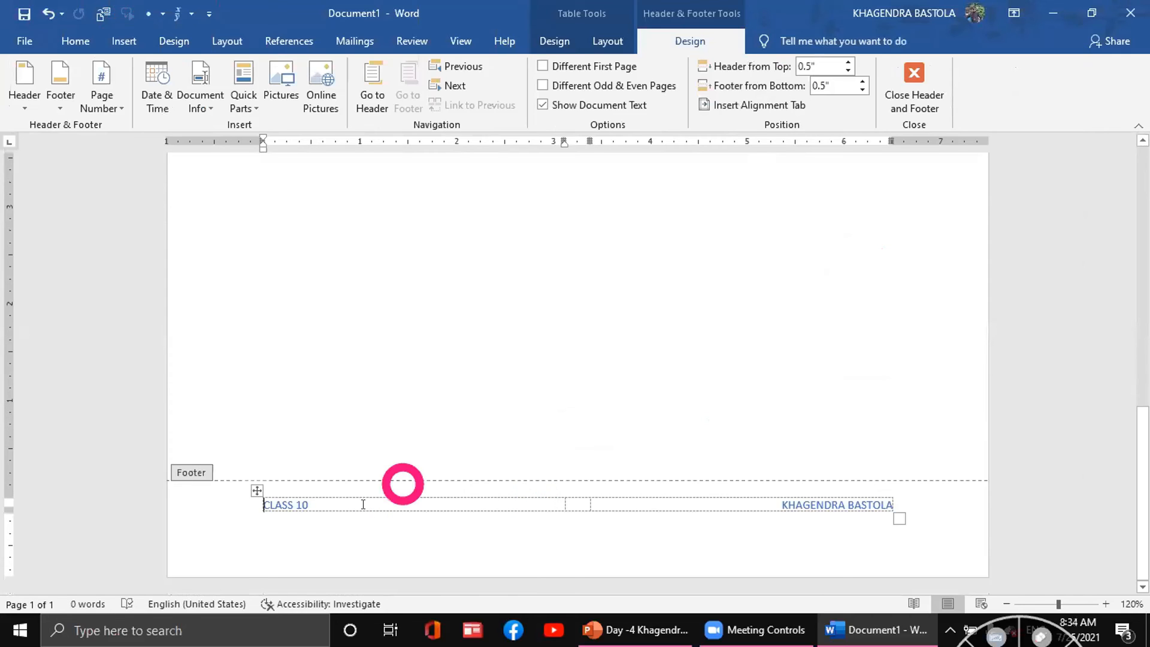
# Select the footer's author and title fields in turn, close footer editing and dismiss the PointerFocus trial notice.
pyautogui.click(741, 503)
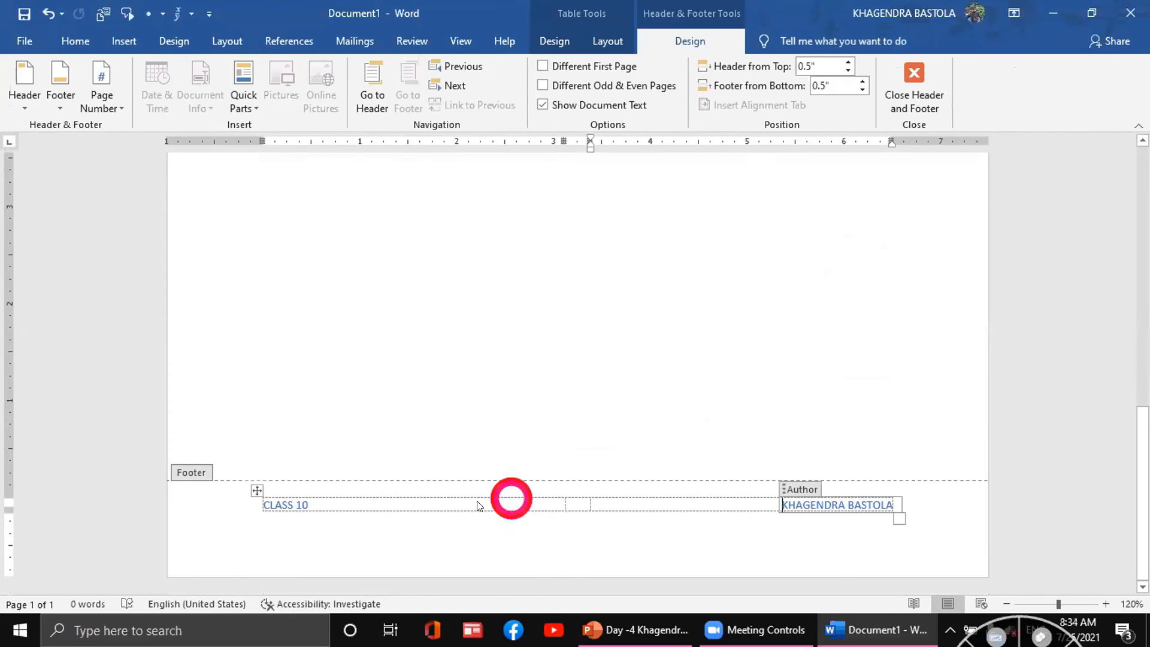
pyautogui.doubleClick(449, 504)
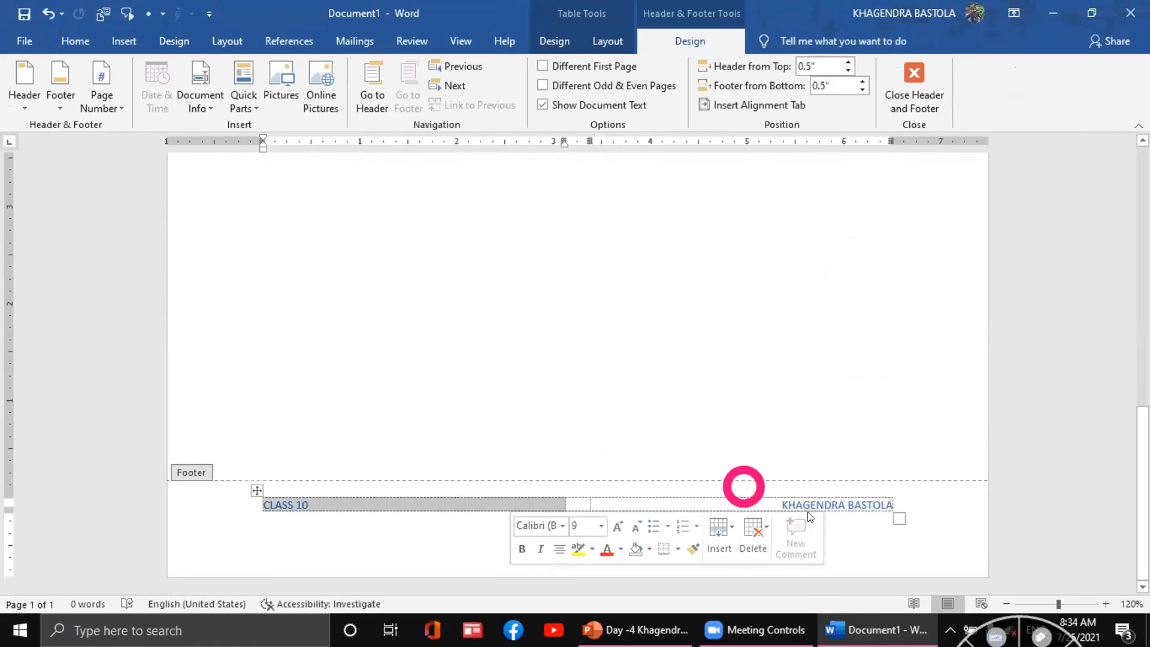
pyautogui.click(777, 507)
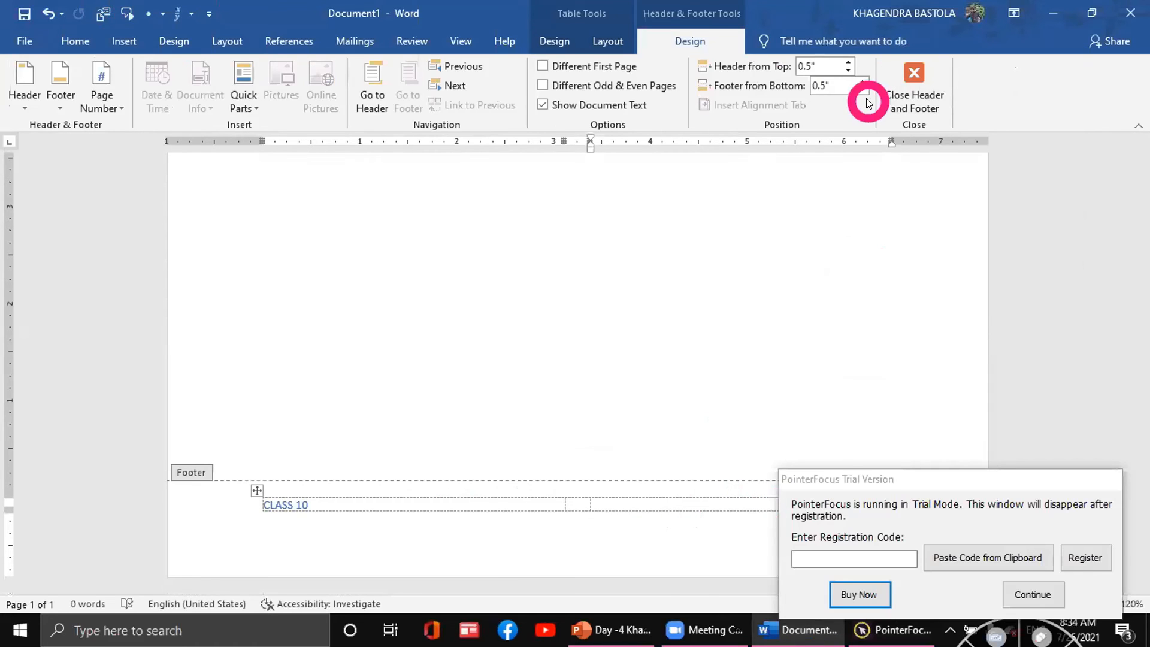
pyautogui.click(915, 74)
pyautogui.scroll(-2, 694, 224)
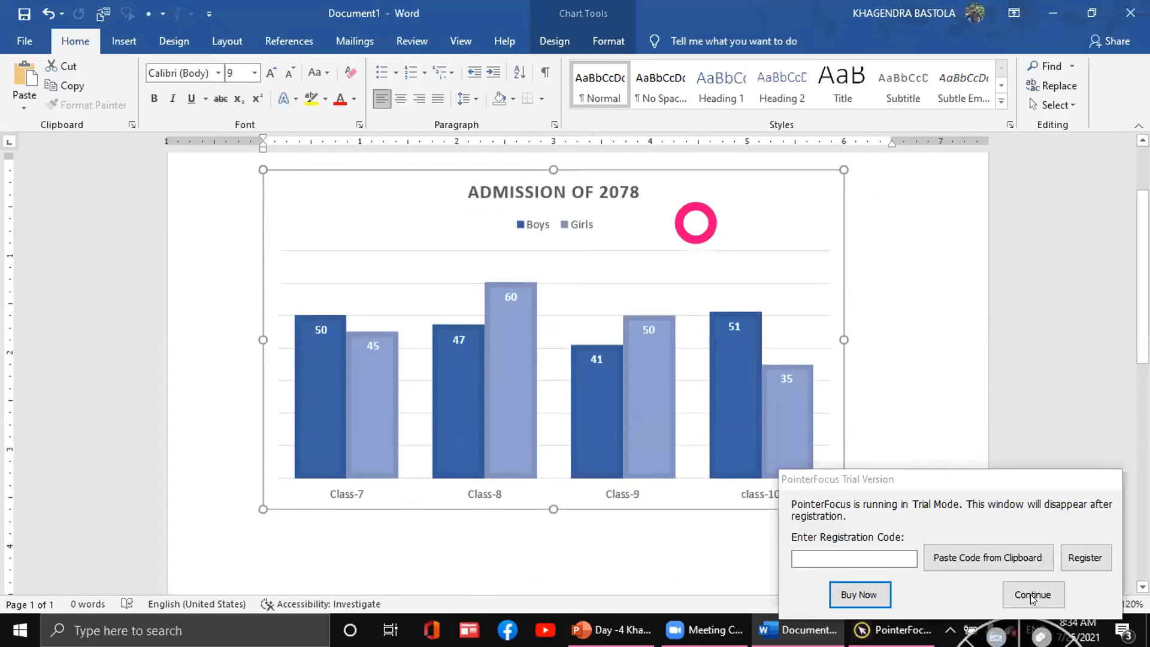
pyautogui.scroll(-3, 694, 220)
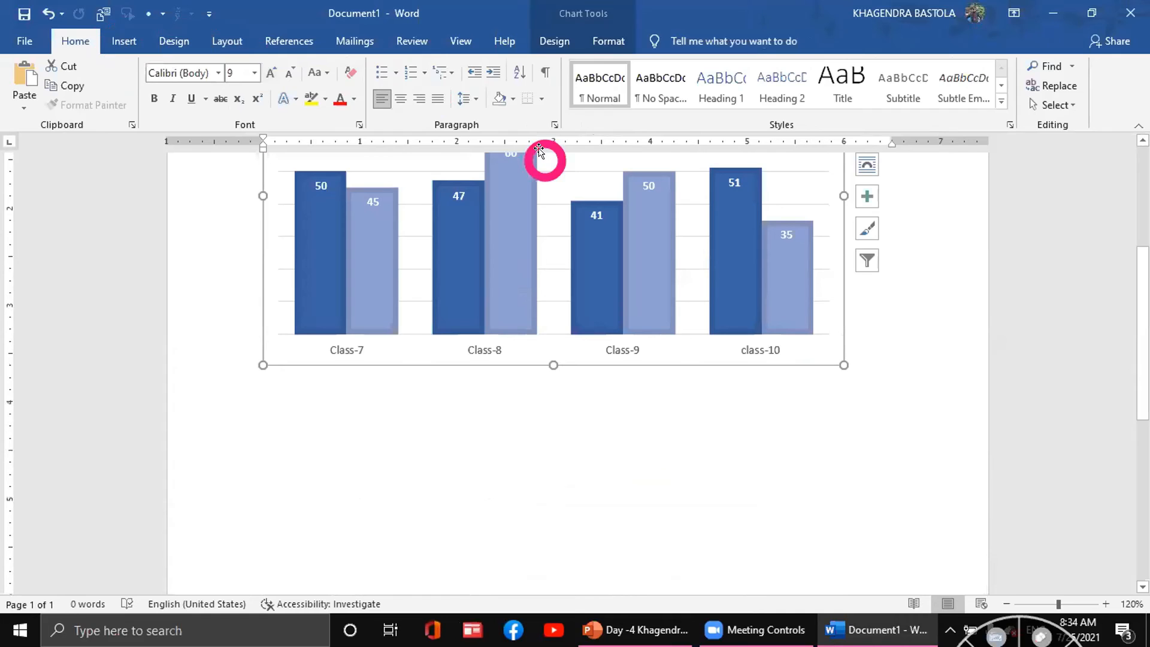
# Insert a Plain Number 2 page number at the top of the page and return to the document body.
pyautogui.click(141, 43)
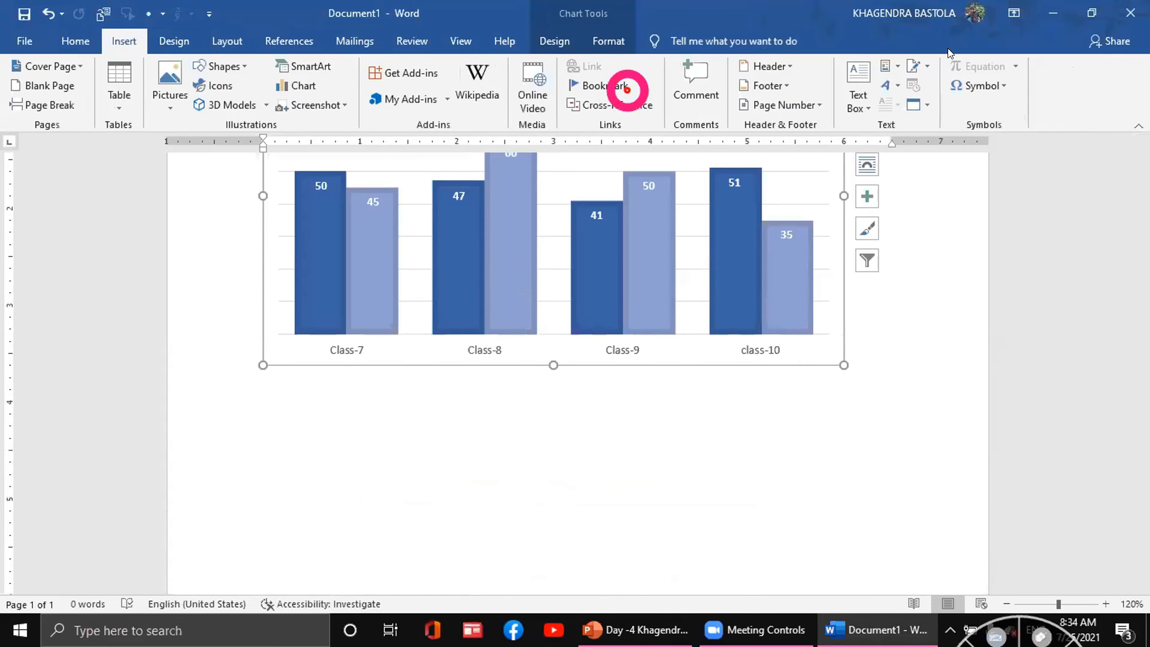
pyautogui.click(820, 106)
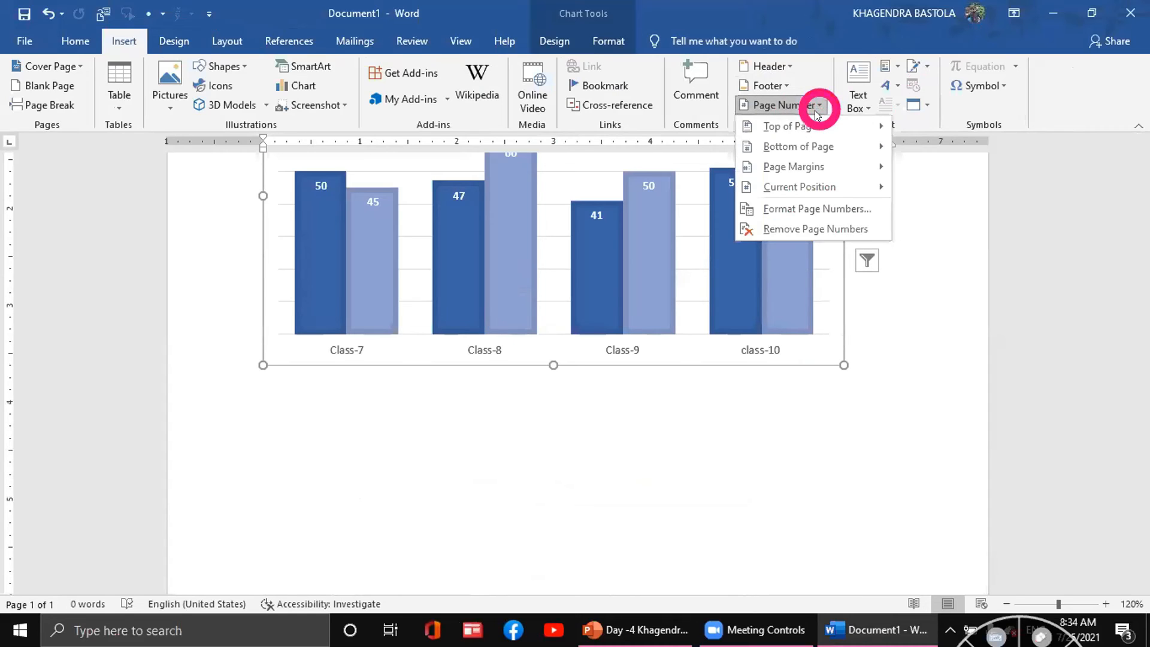
pyautogui.moveTo(820, 127)
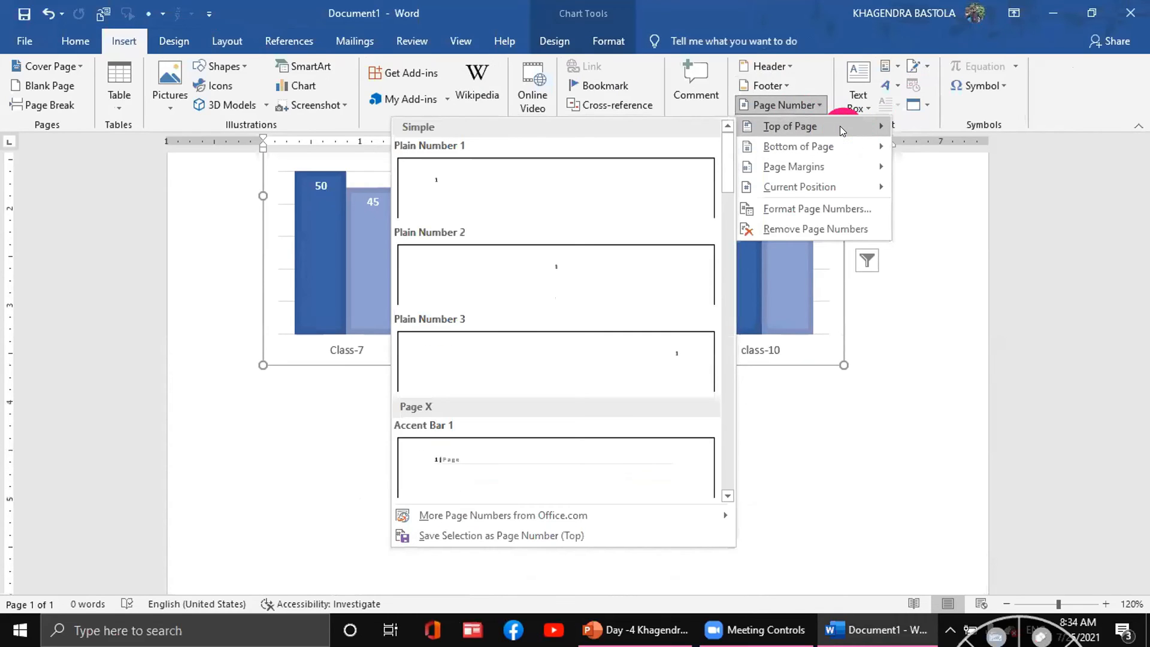
pyautogui.click(570, 282)
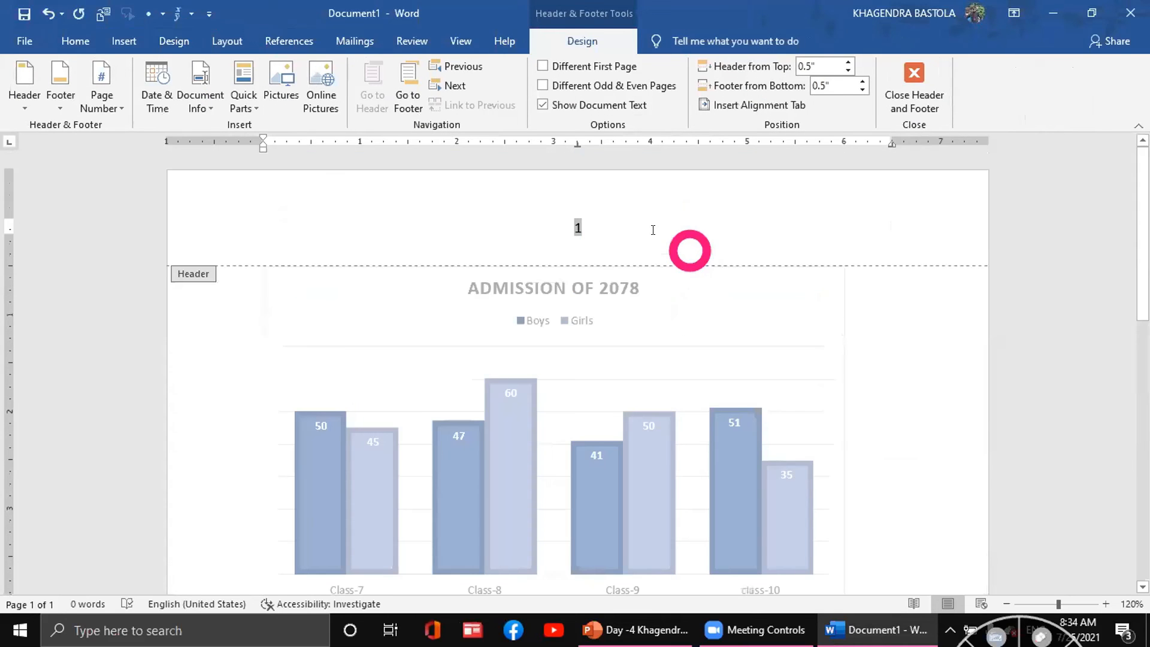
pyautogui.scroll(-10, 650, 255)
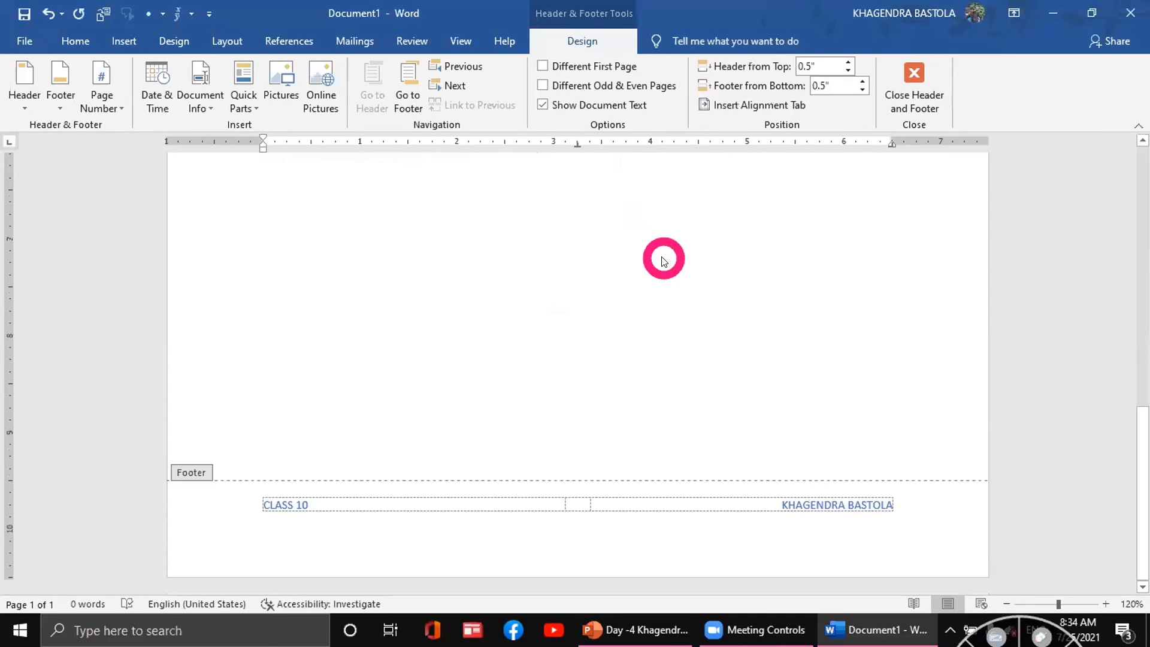
pyautogui.doubleClick(748, 303)
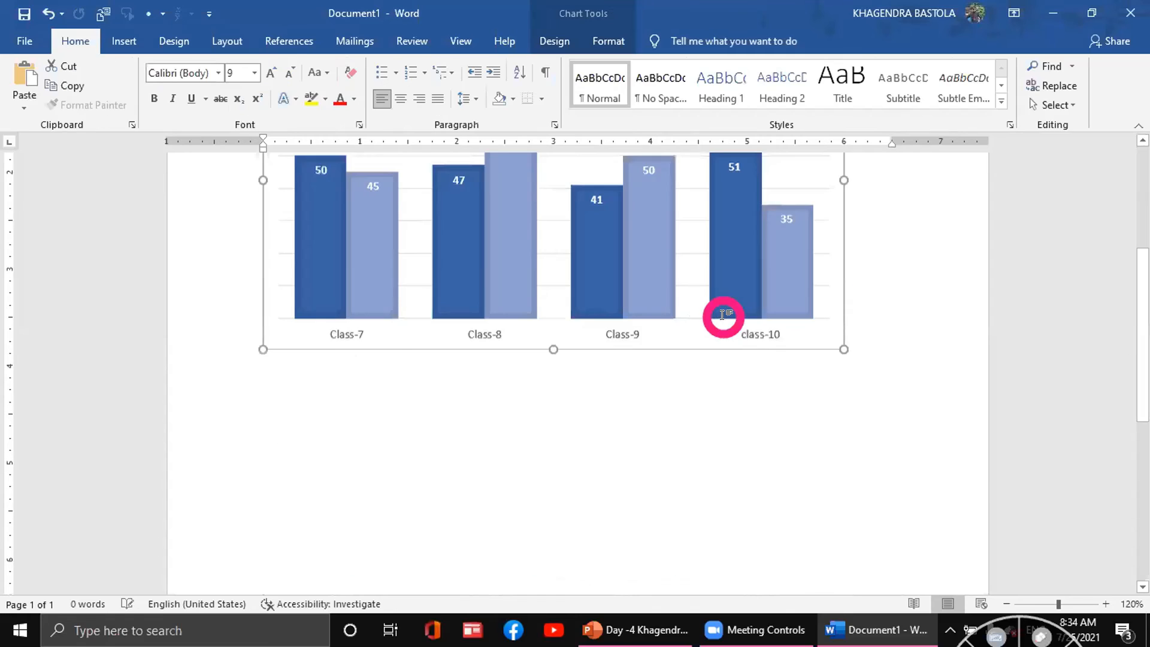
# Undo the last edit and place the text cursor in the blank area below the chart.
pyautogui.scroll(-5, 480, 286)
pyautogui.moveTo(501, 280); pyautogui.dragTo(456, 350)
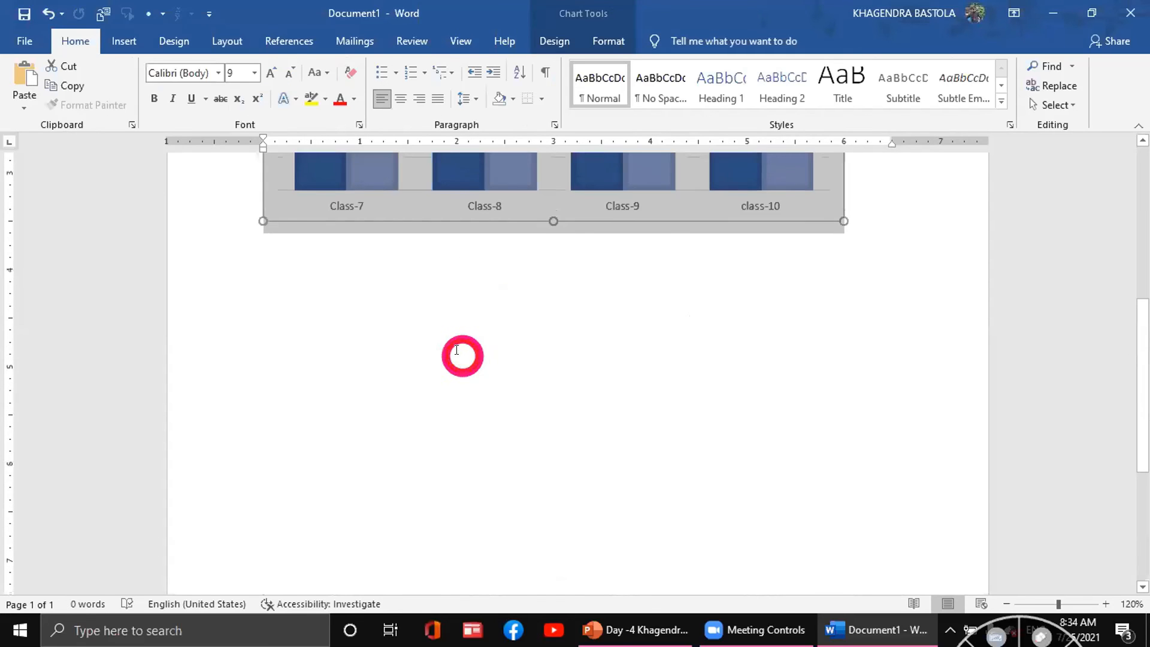
pyautogui.click(456, 350)
pyautogui.hotkey('ctrl', 'z')
pyautogui.scroll(-5, 504, 320)
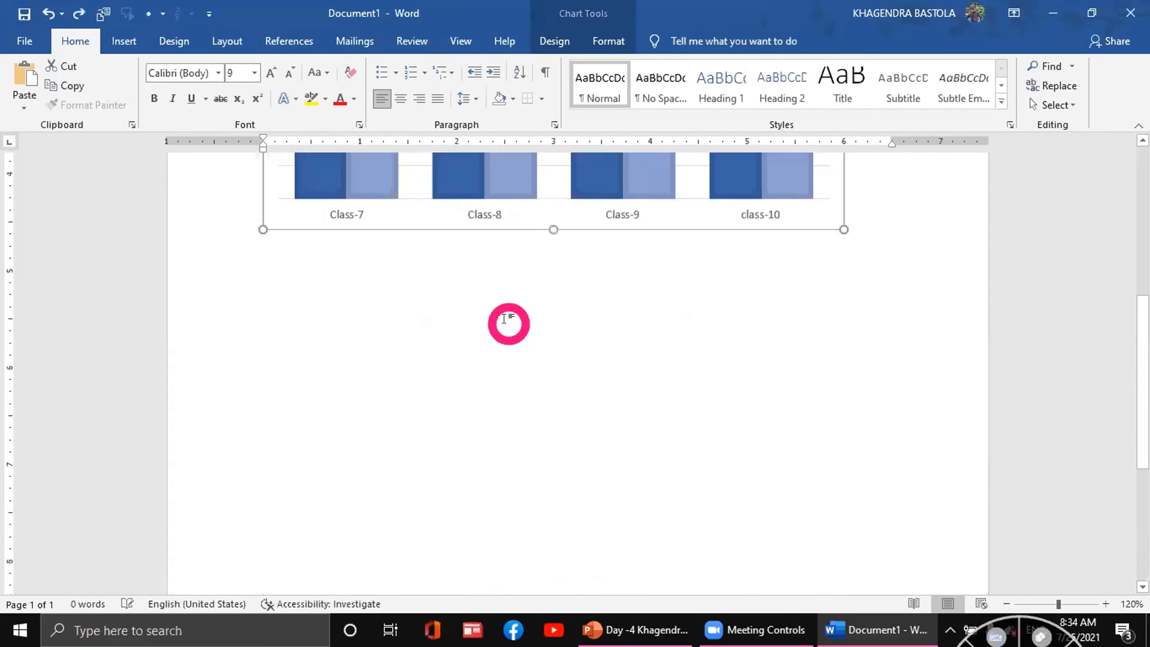
pyautogui.scroll(-2, 503, 318)
pyautogui.doubleClick(408, 305)
pyautogui.scroll(1, 517, 344)
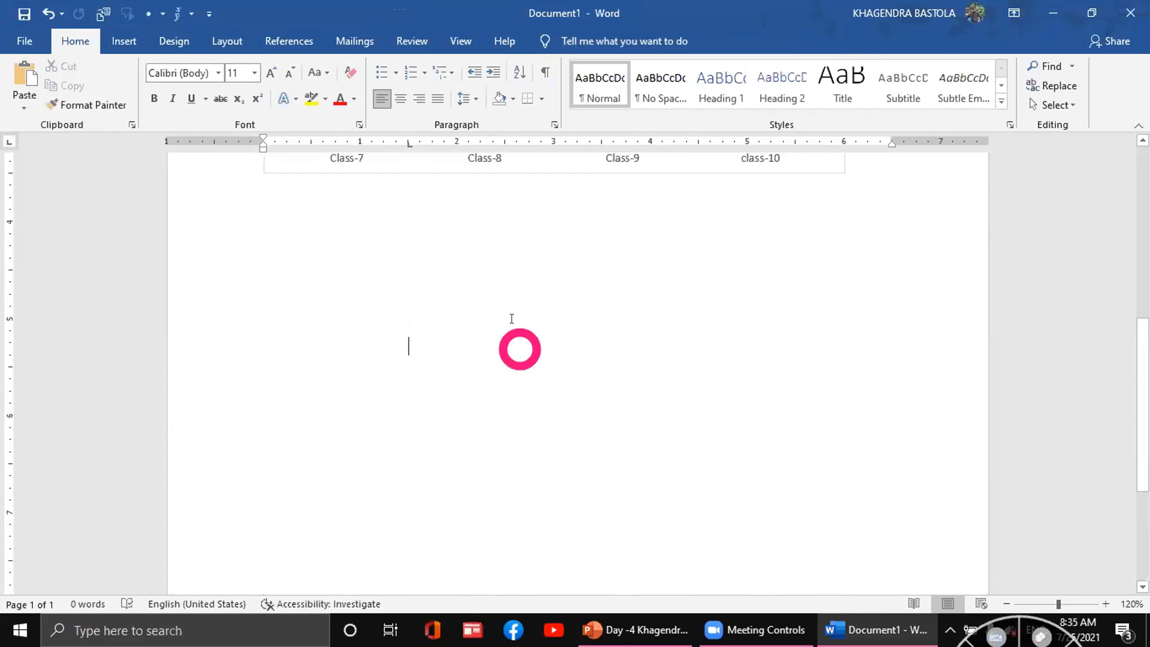
# Generate sample text below the chart with =rand(30,30) and dismiss the PointerFocus trial notice.
pyautogui.write('=rans')
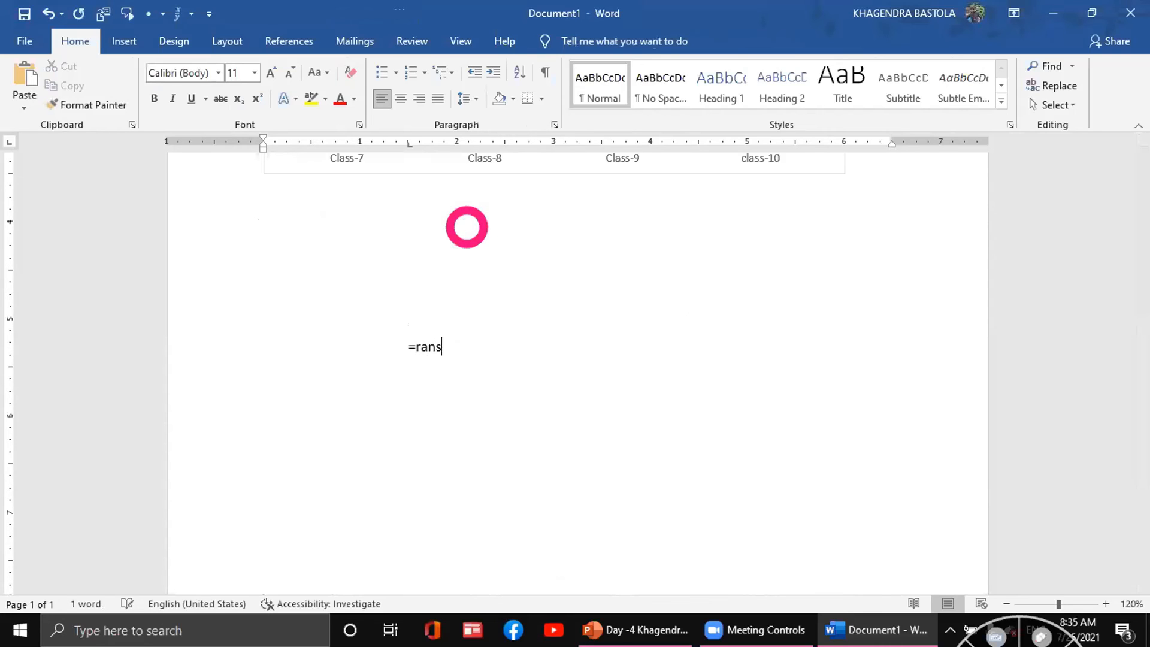
pyautogui.press('BackSpace')
pyautogui.write('d(30')
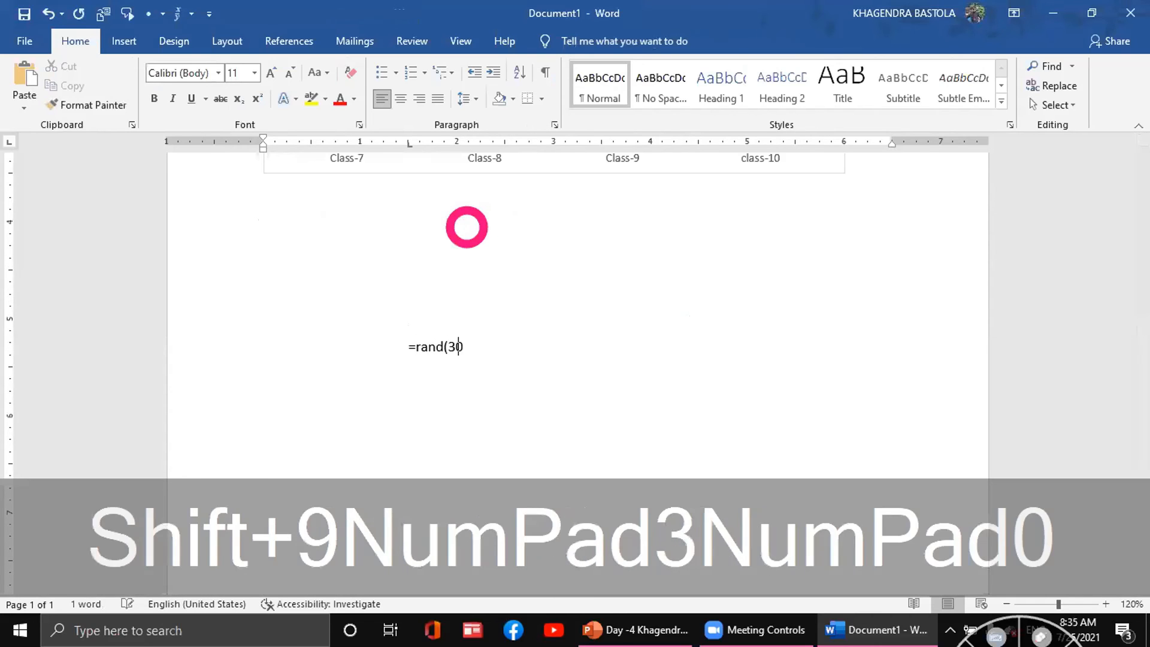
pyautogui.write(',30)')
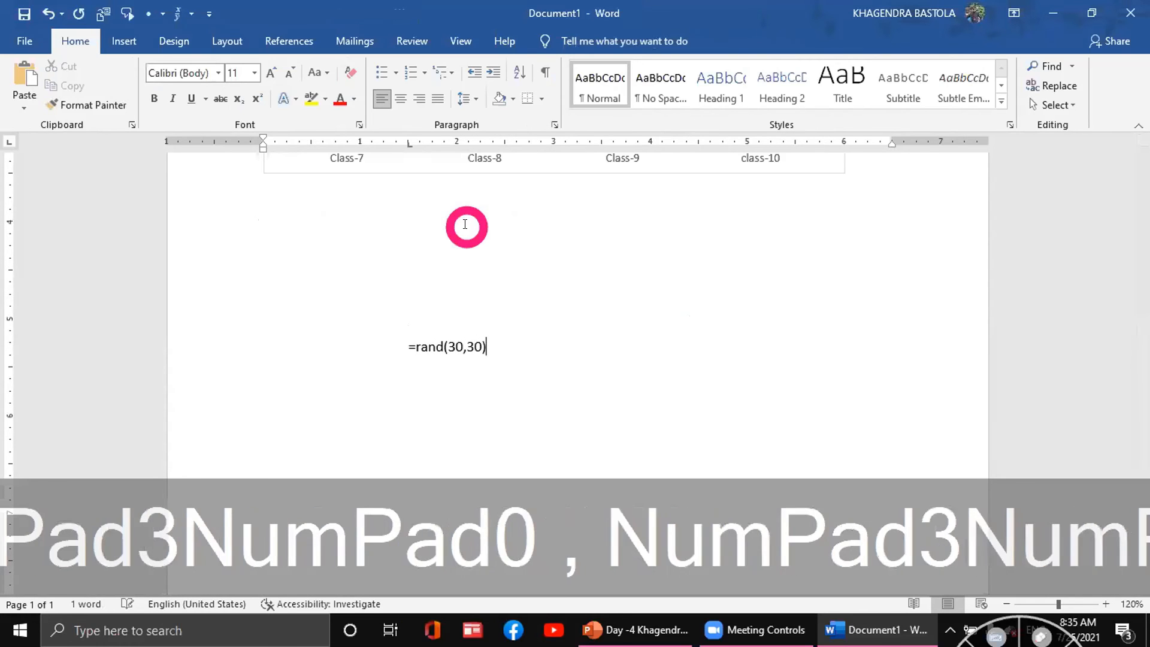
pyautogui.press('Return')
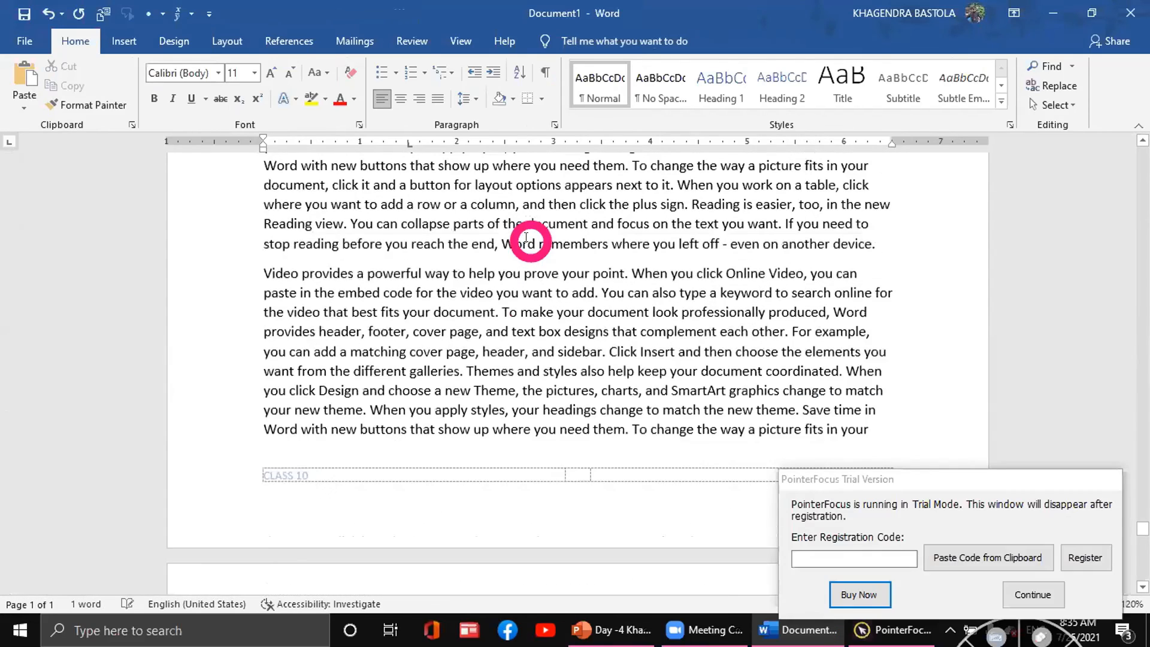
pyautogui.click(1032, 594)
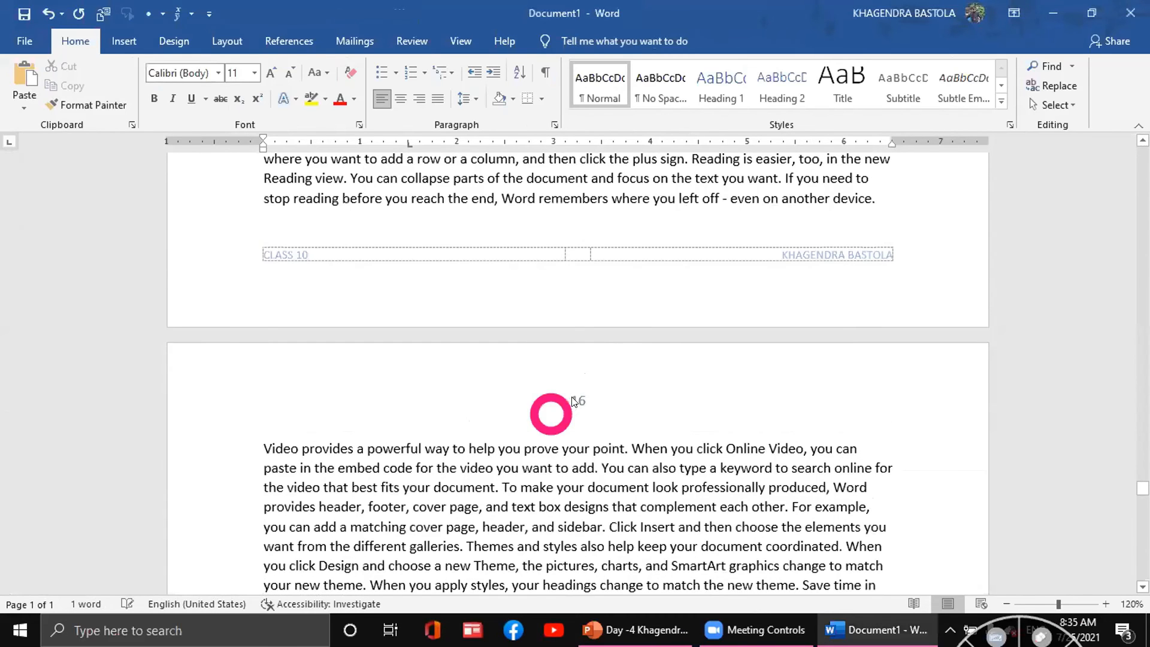
# Open the header on page 16 for editing and try to apply the Fontasy Himali font to the page number.
pyautogui.doubleClick(574, 399)
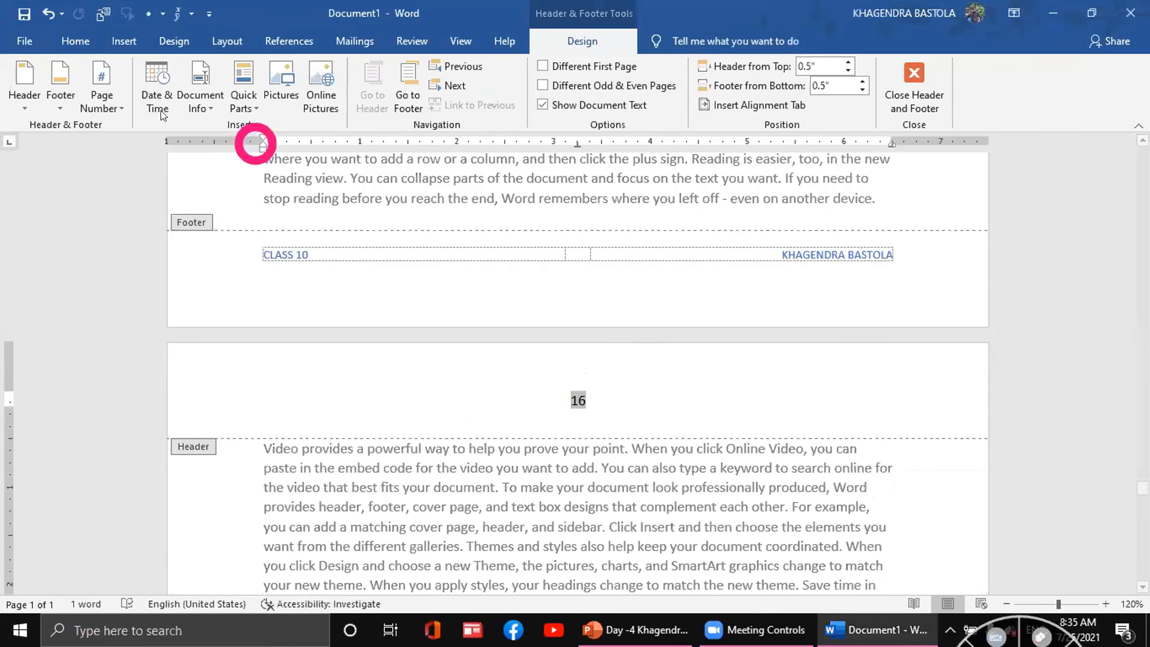
pyautogui.click(73, 40)
pyautogui.click(220, 77)
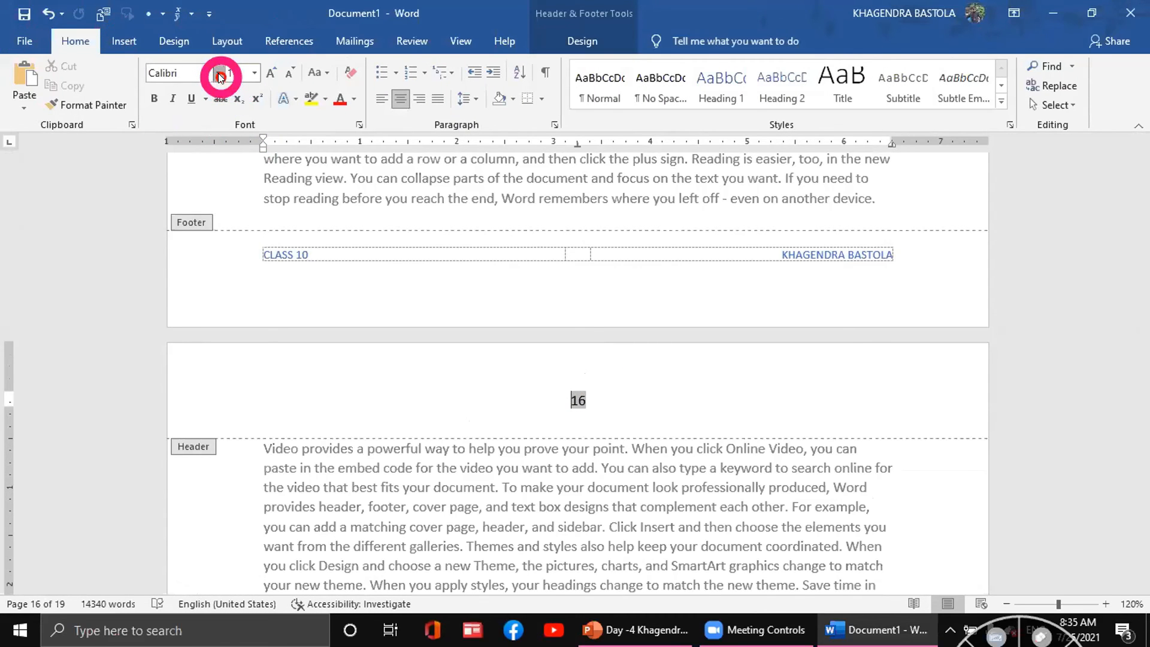
pyautogui.click(219, 73)
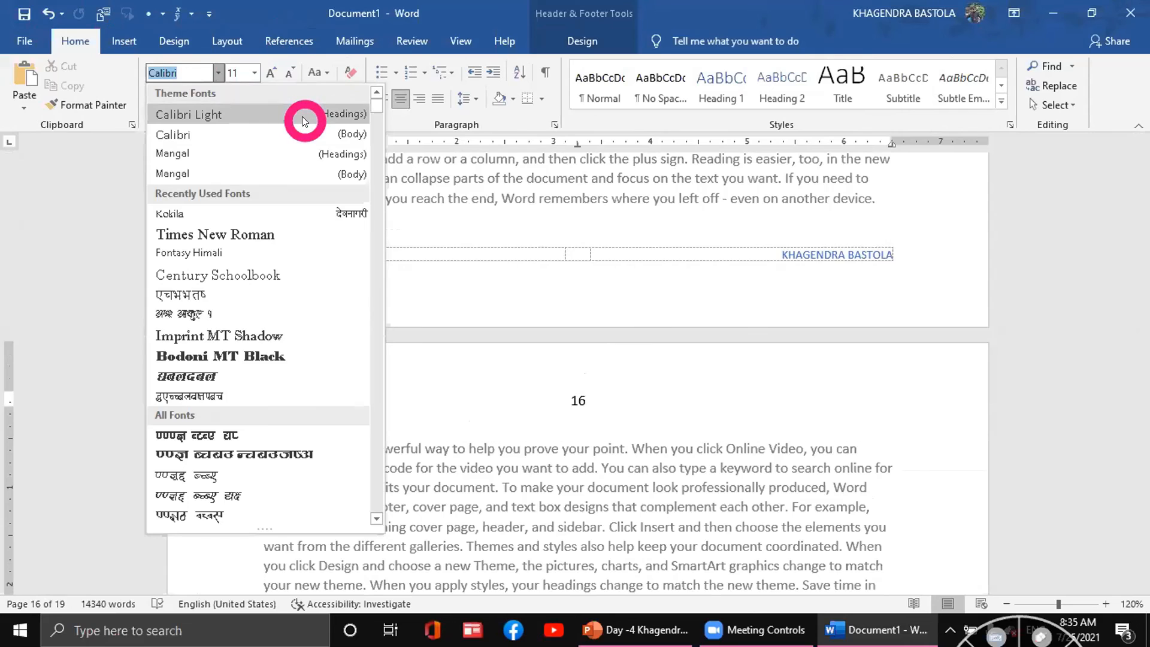
pyautogui.write('Fontasy Himali')
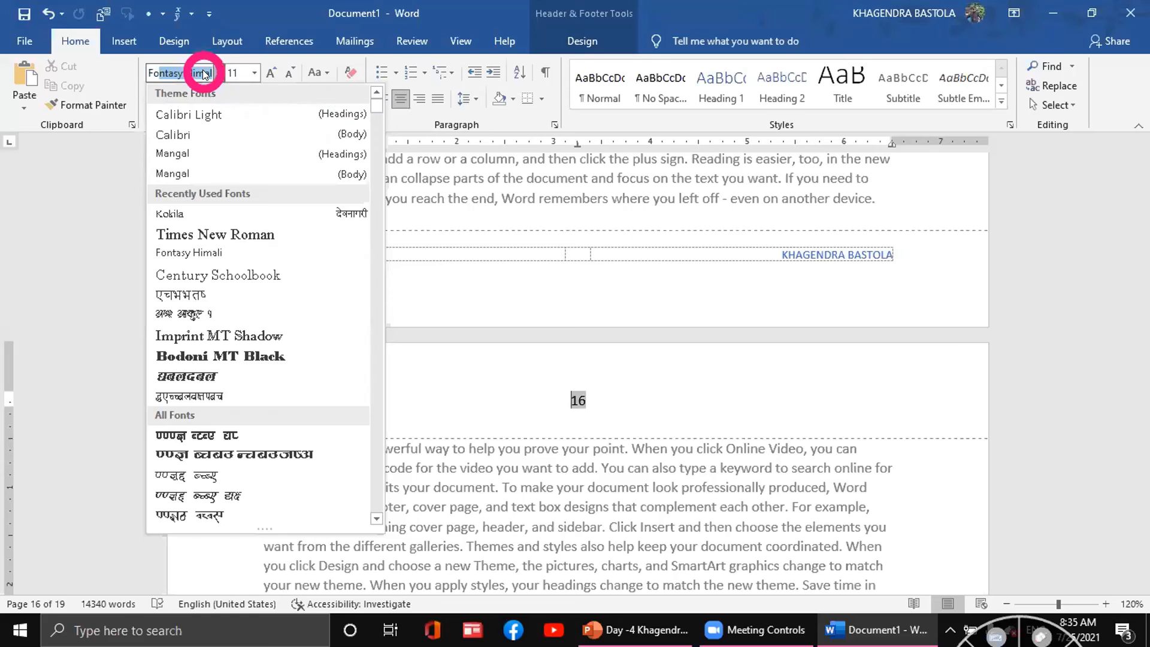
pyautogui.click(204, 73)
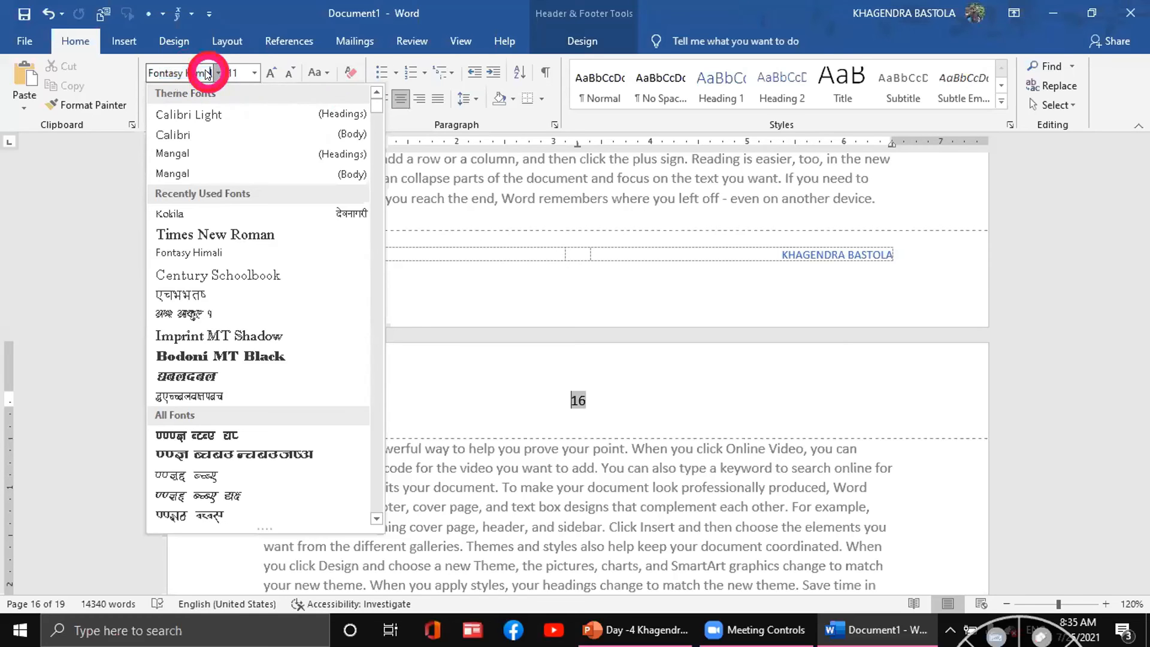
pyautogui.press('Return')
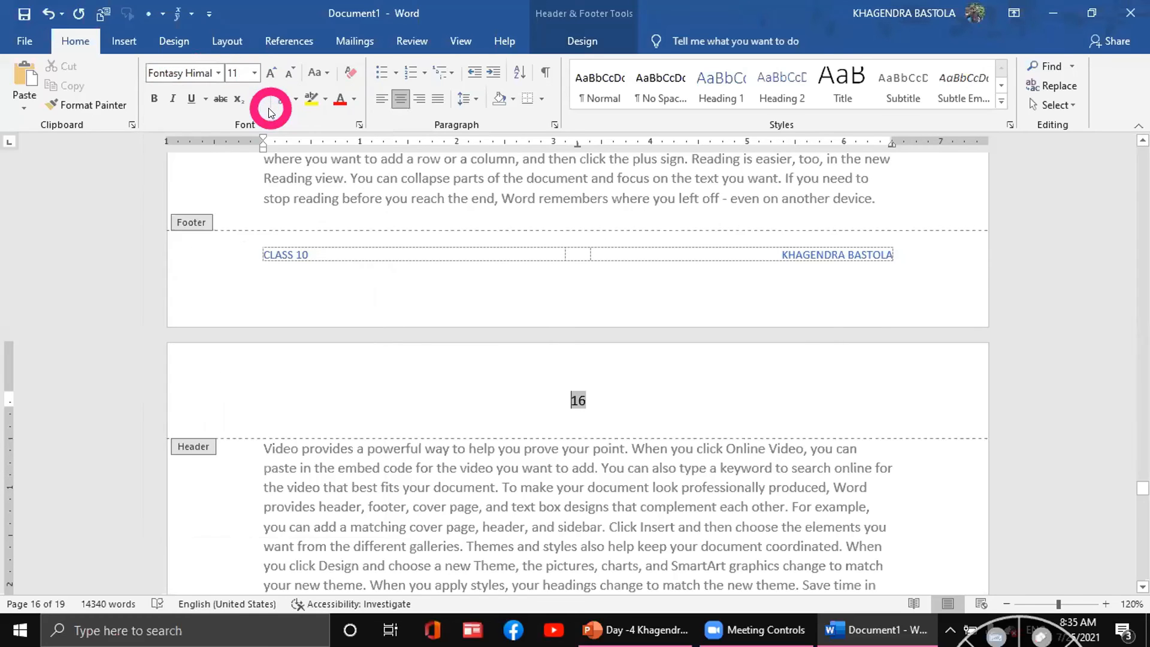
# Select the entire header page number, set its font to Fontasy Himali and return to the document body.
pyautogui.moveTo(586, 399); pyautogui.dragTo(564, 400)
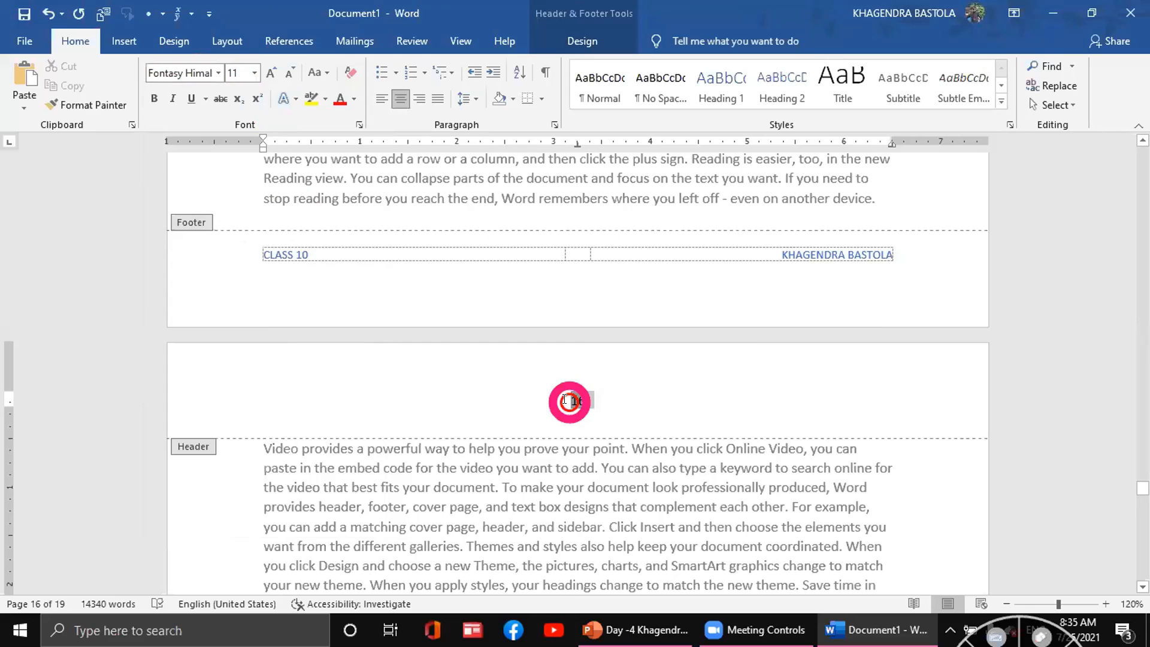
pyautogui.click(220, 72)
pyautogui.write('Fontasy Himal')
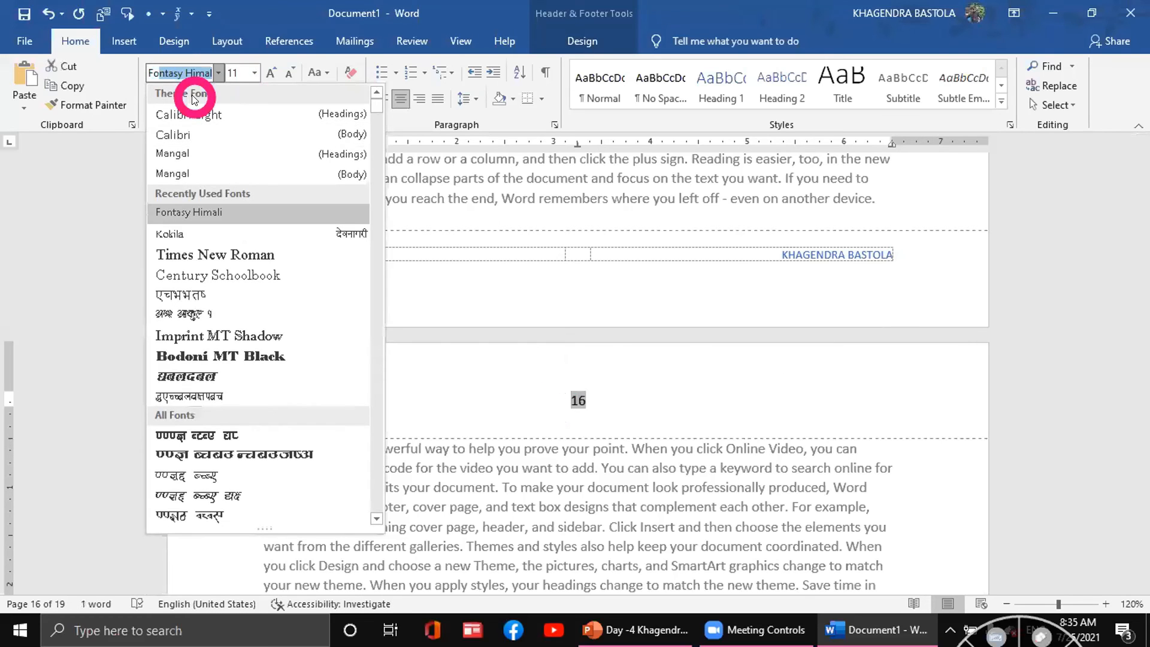
pyautogui.press('Return')
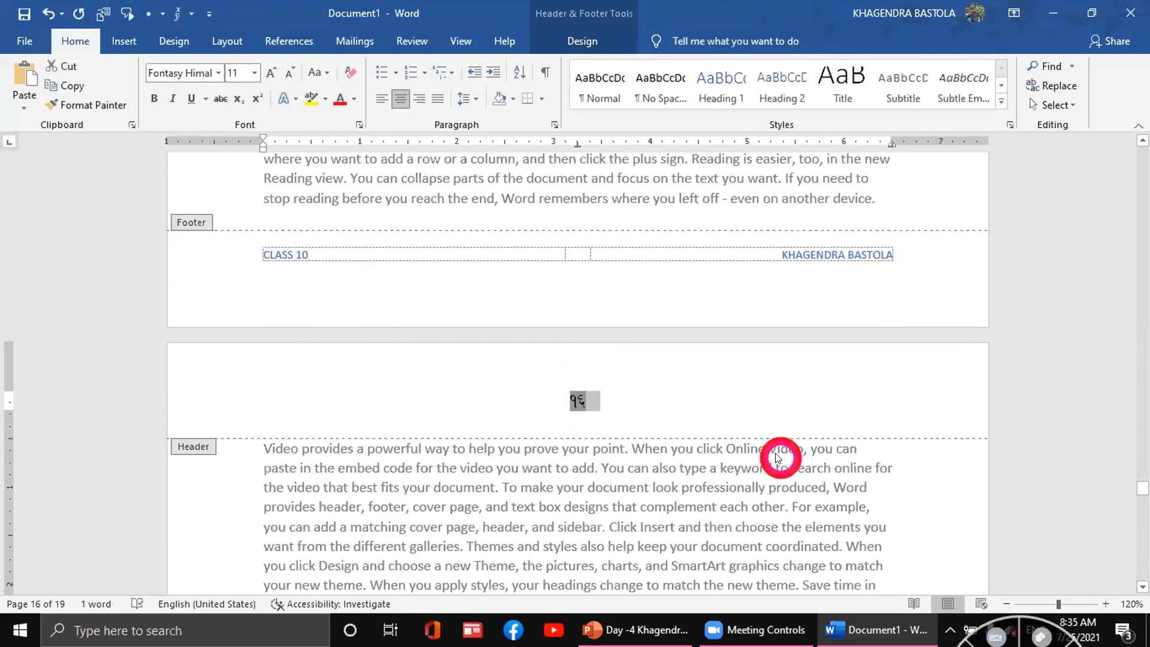
pyautogui.doubleClick(717, 496)
# Review the header page numbers on the preceding pages, going back to the first page.
pyautogui.scroll(6, 712, 473)
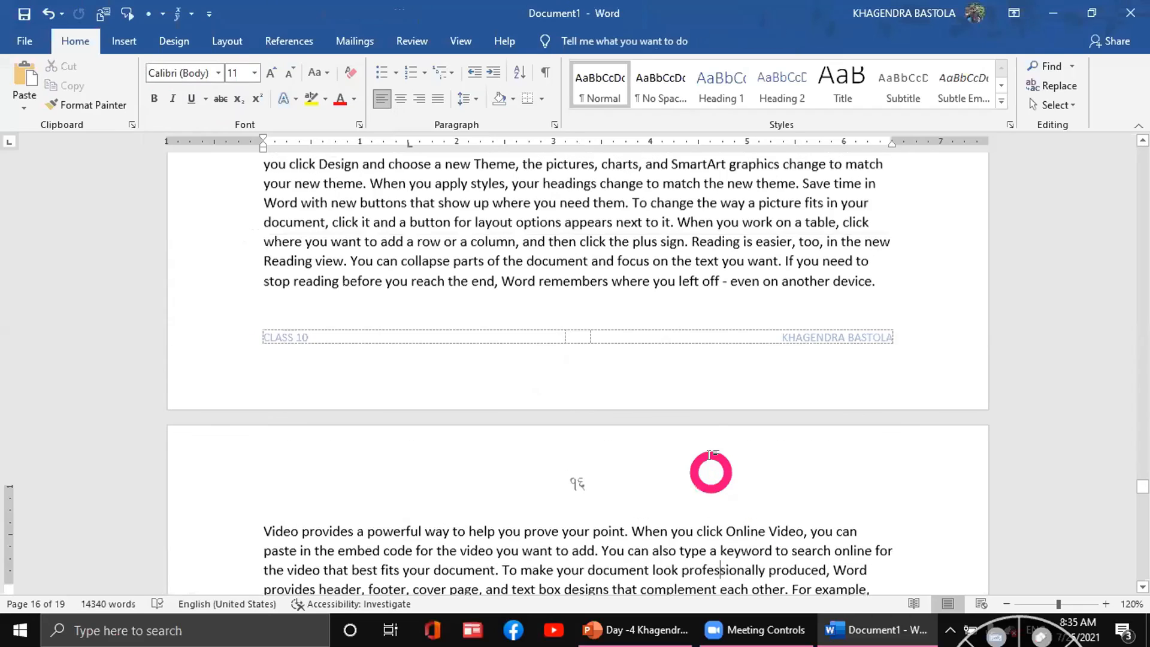
pyautogui.scroll(10, 719, 429)
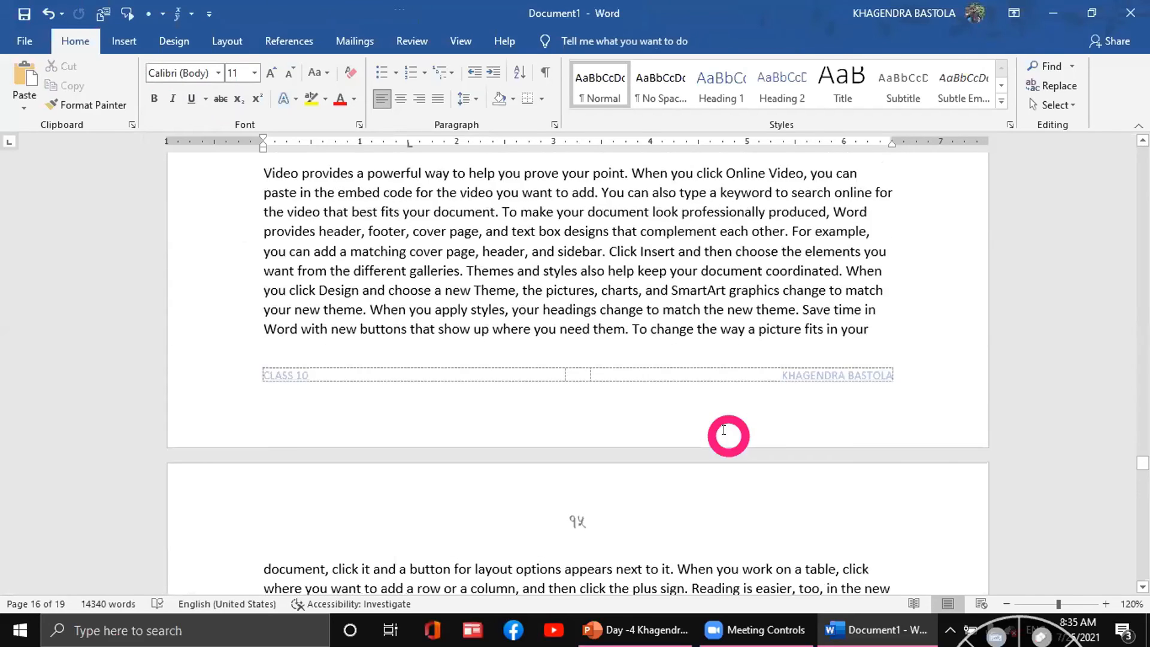
pyautogui.scroll(10, 733, 429)
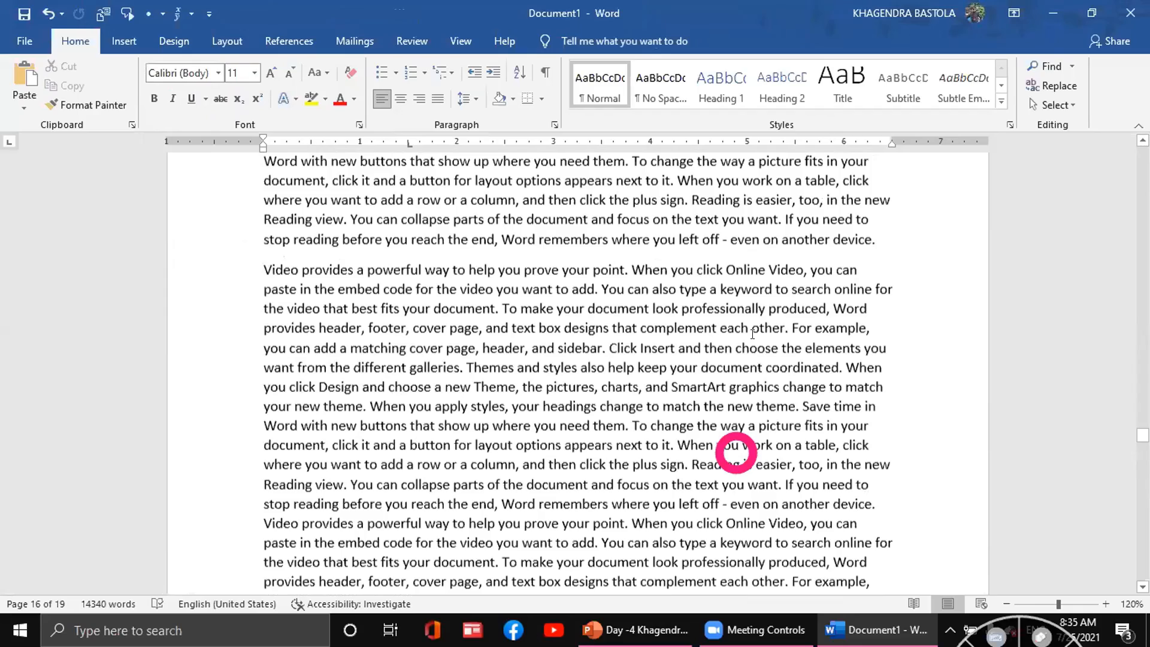
pyautogui.scroll(10, 748, 331)
pyautogui.scroll(-1, 747, 328)
pyautogui.scroll(-2, 730, 318)
pyautogui.scroll(10, 728, 317)
pyautogui.scroll(10, 733, 316)
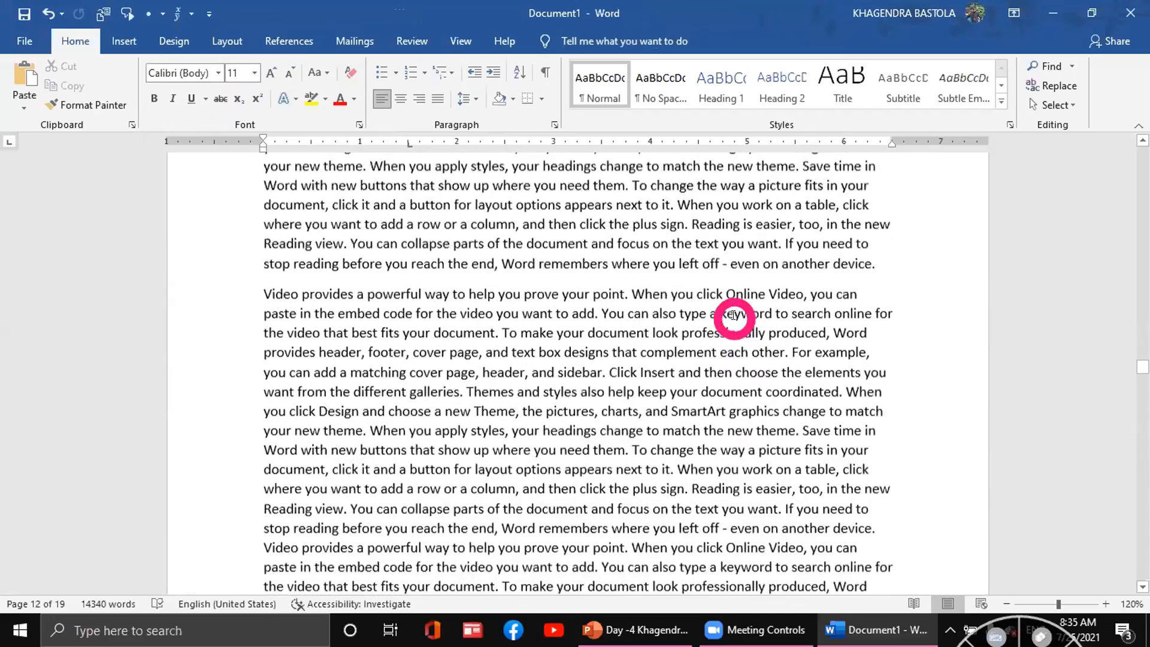
pyautogui.scroll(3, 733, 320)
pyautogui.scroll(5, 731, 321)
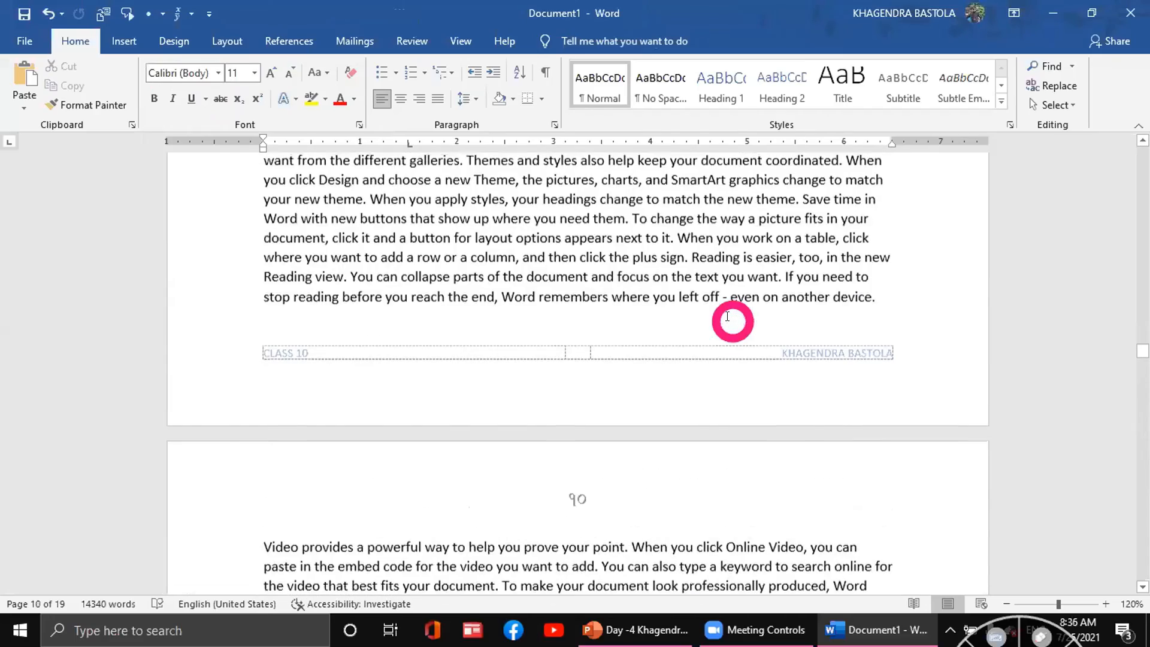
pyautogui.scroll(15, 727, 316)
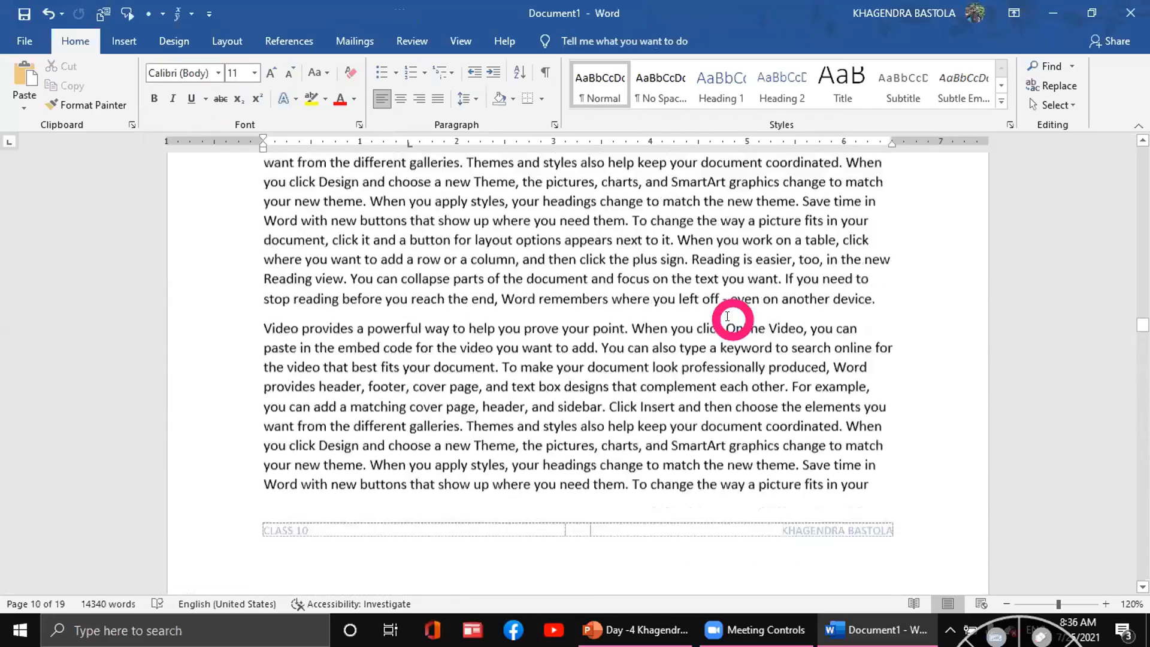
pyautogui.scroll(10, 617, 361)
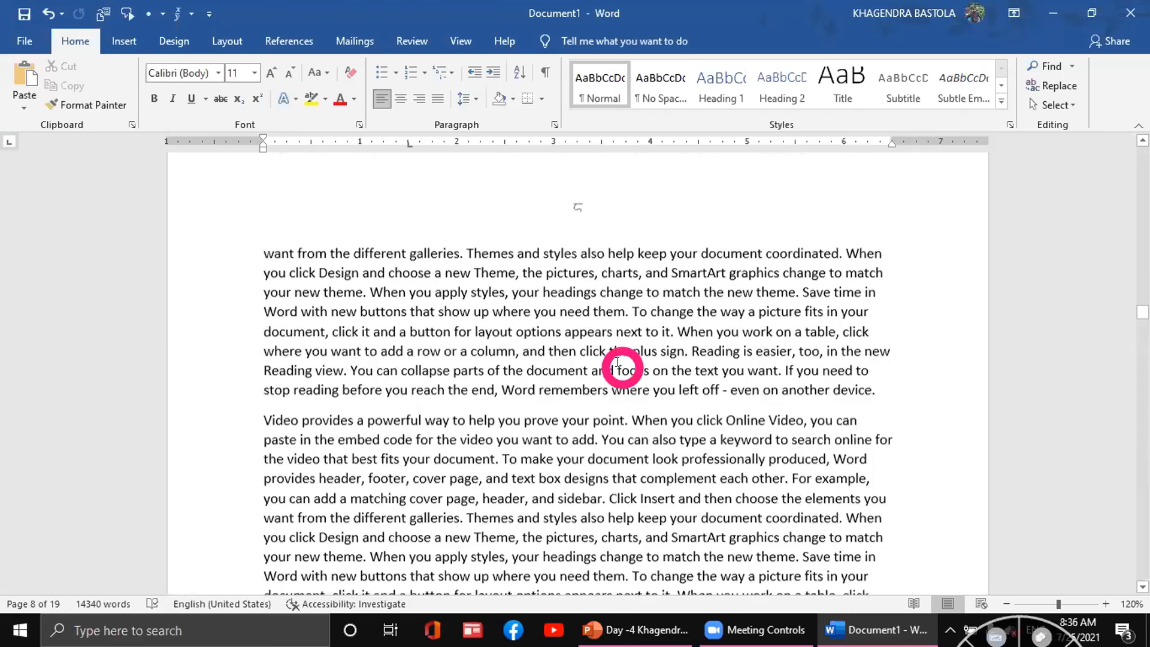
pyautogui.scroll(3, 661, 274)
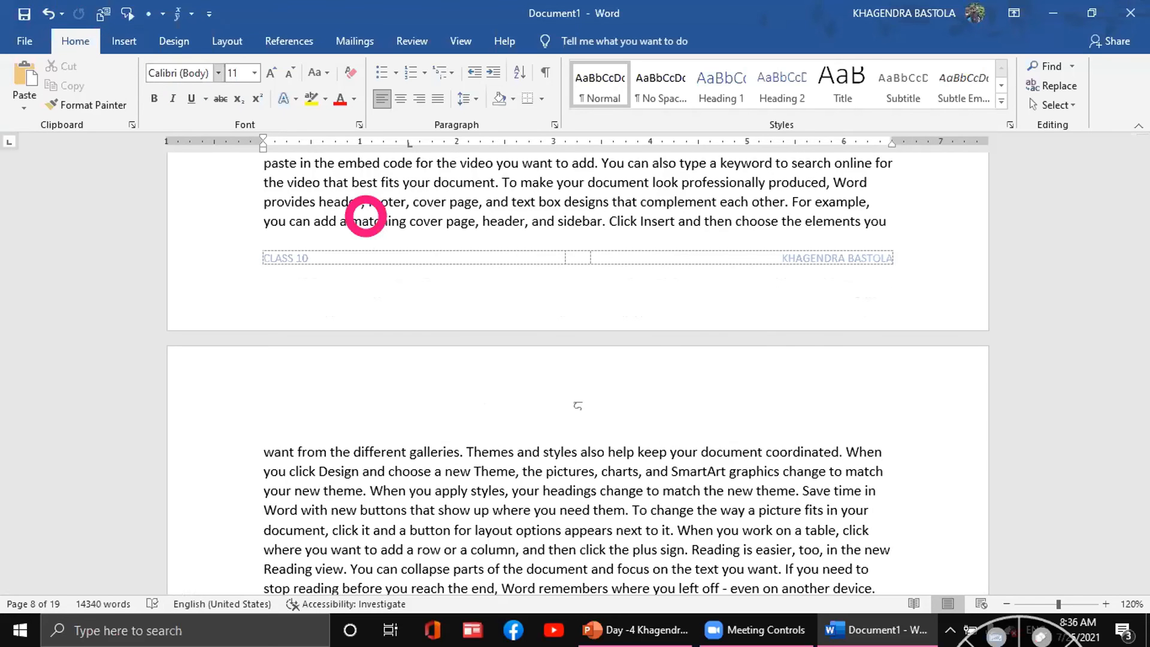
pyautogui.scroll(9, 1140, 244)
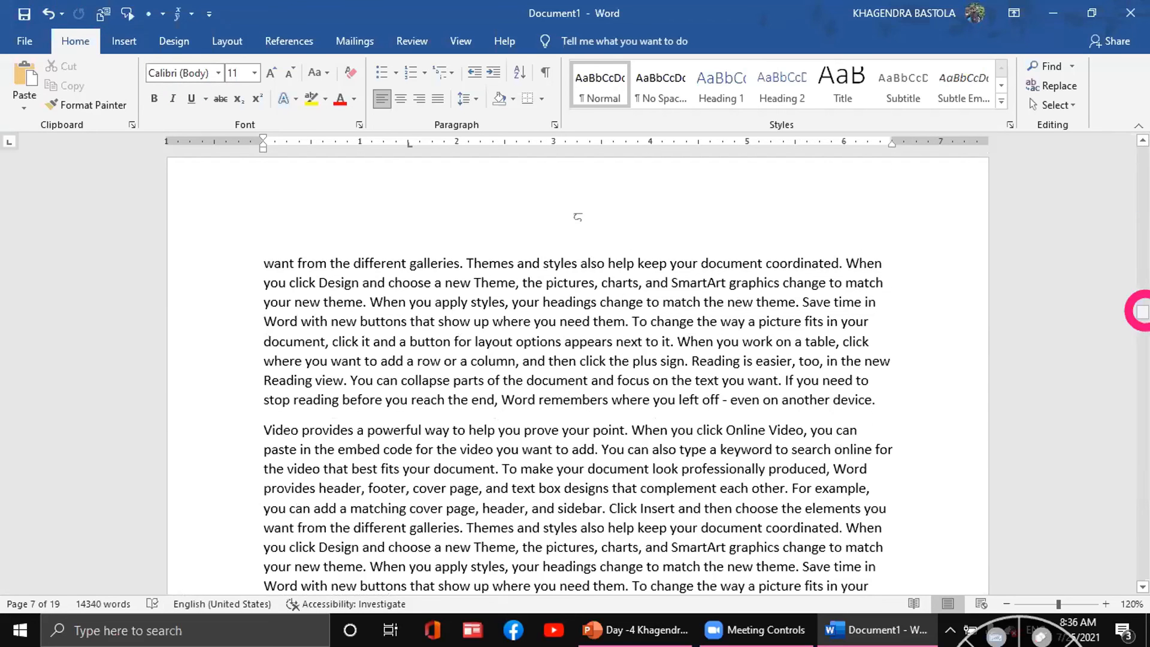
pyautogui.moveTo(1141, 311); pyautogui.dragTo(1140, 136)
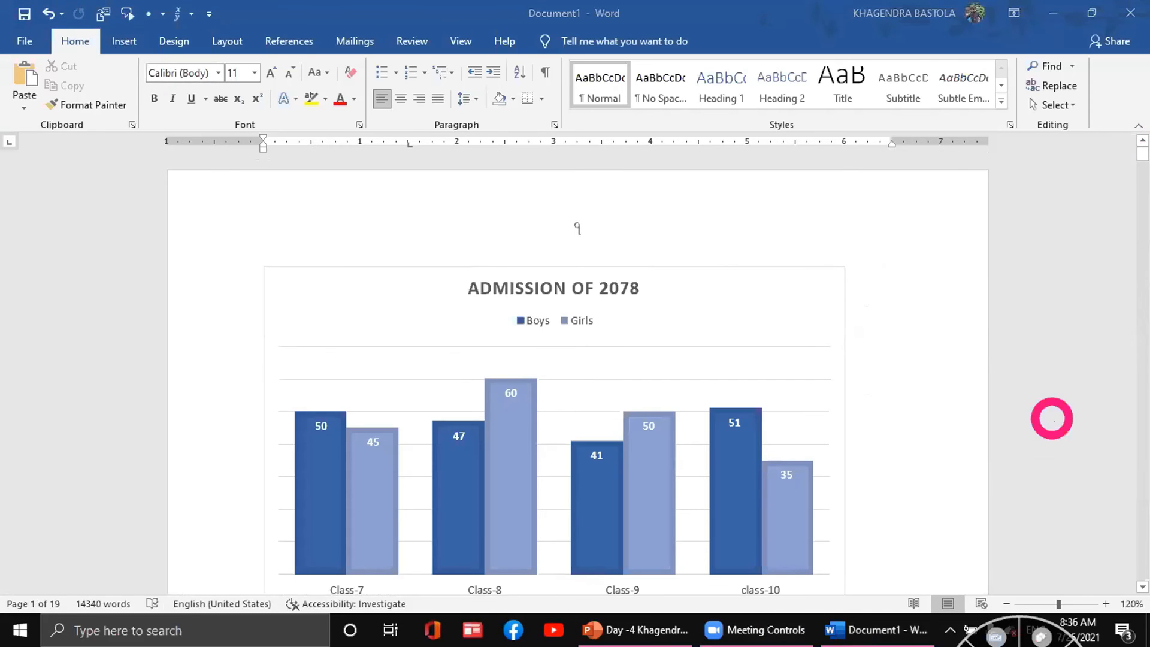
# Insert a Next Page section break at the end of the text on page 2.
pyautogui.moveTo(1141, 150); pyautogui.dragTo(1140, 193)
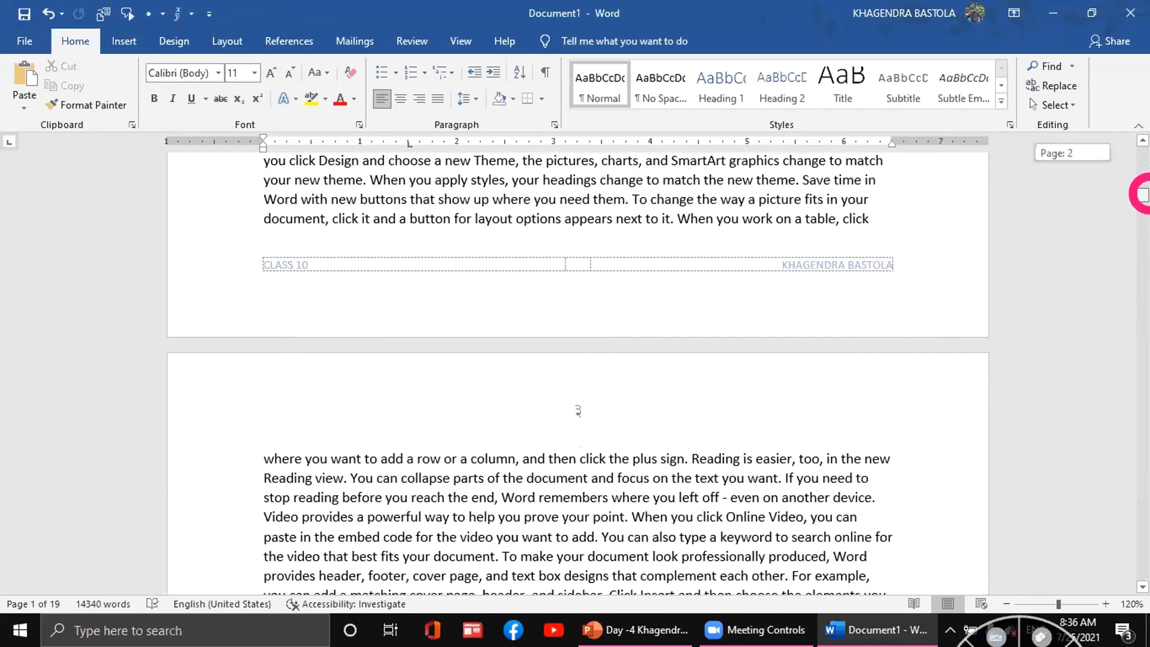
pyautogui.click(877, 218)
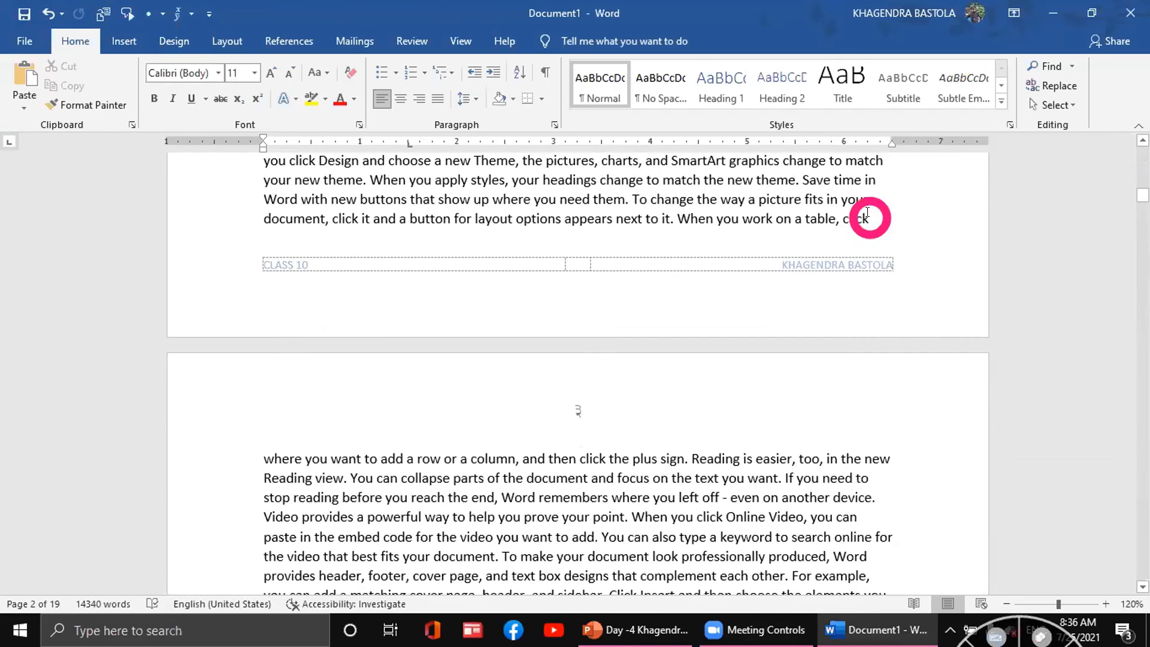
pyautogui.click(860, 218)
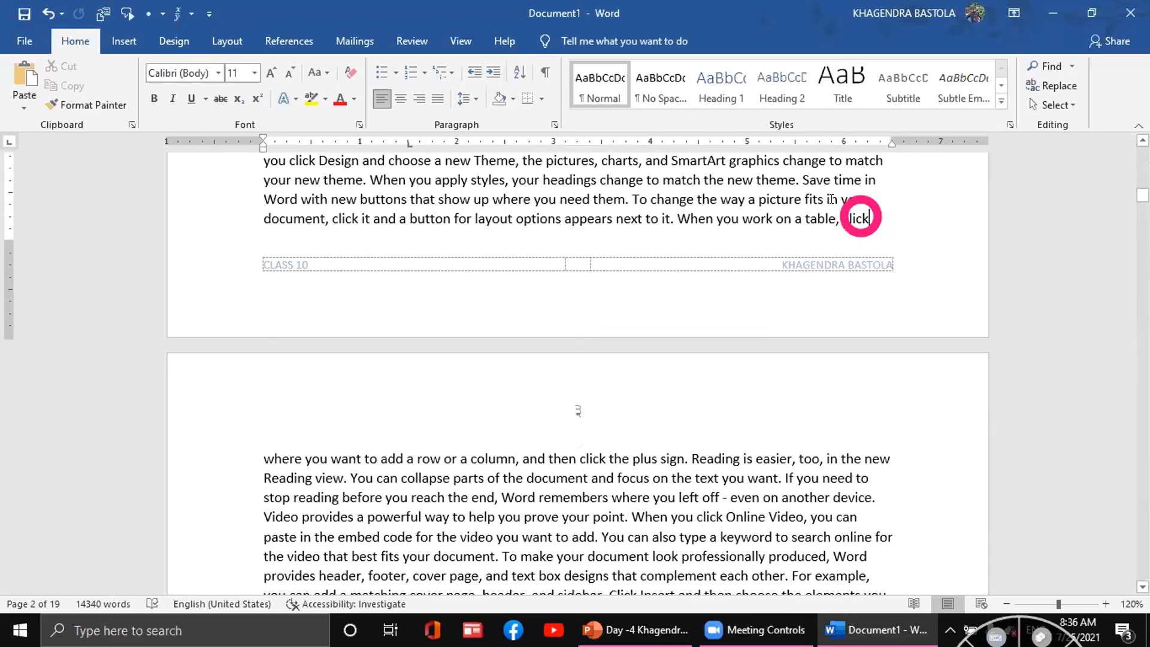
pyautogui.click(242, 43)
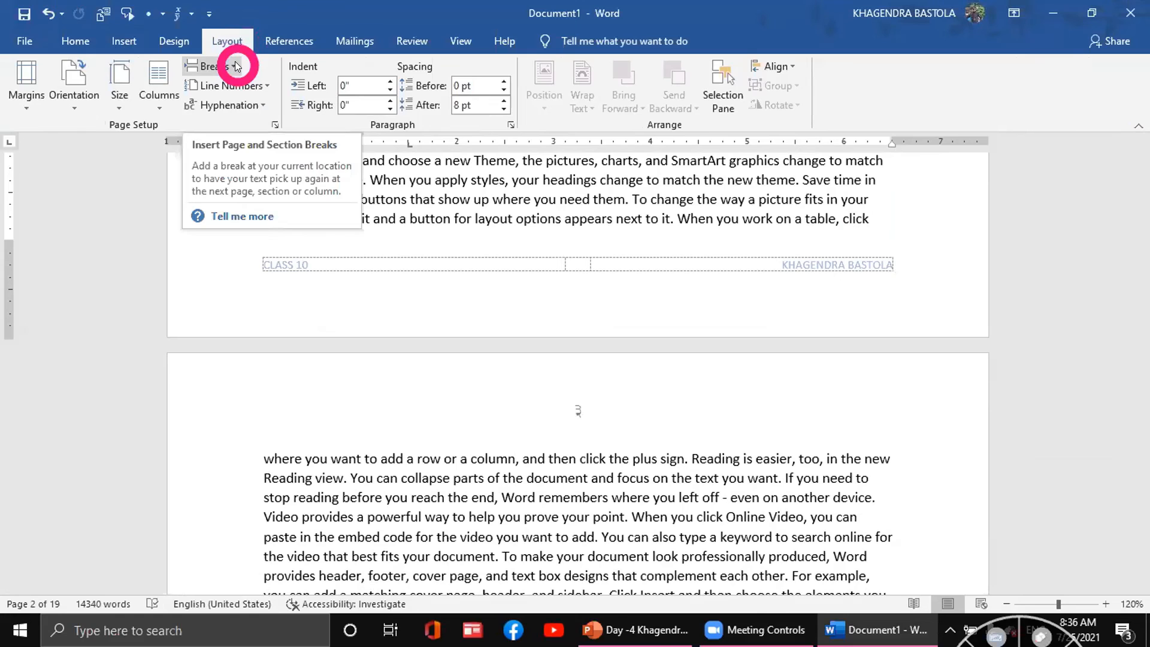
pyautogui.click(234, 65)
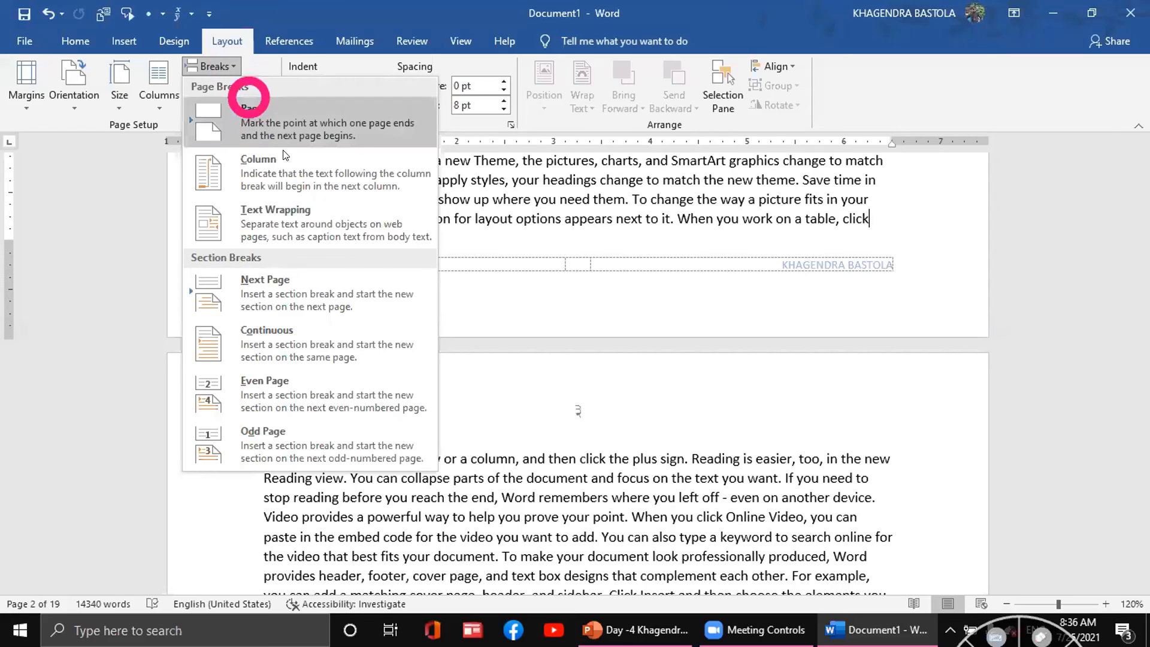
pyautogui.click(329, 291)
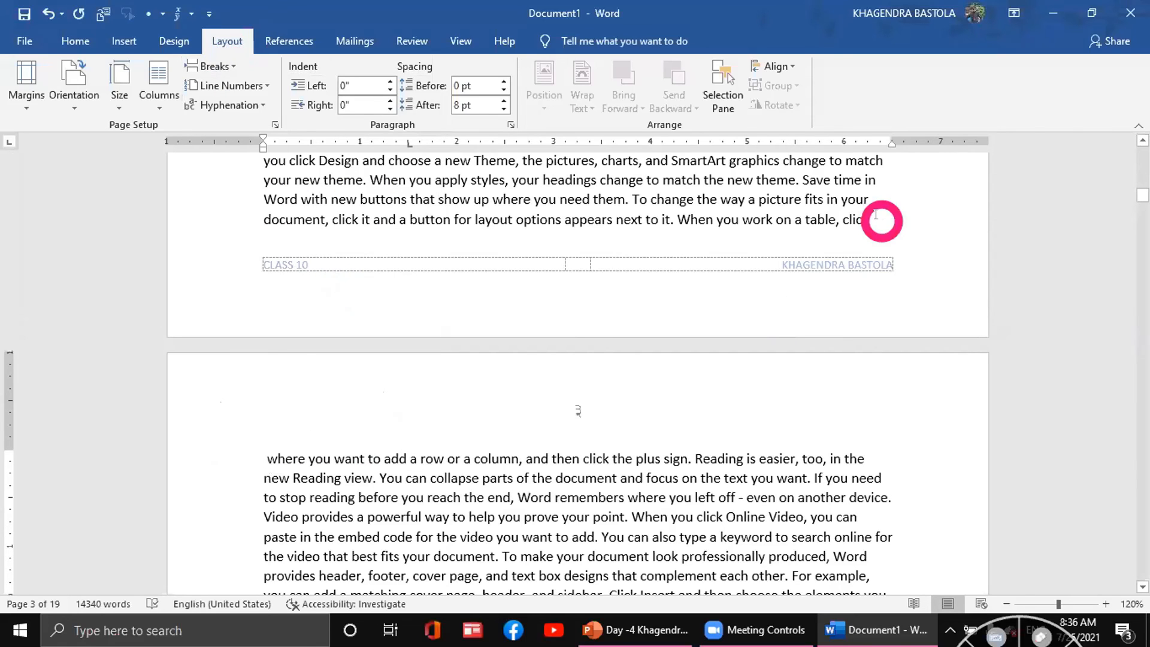
# Delete the last line of text on page 2.
pyautogui.click(872, 239)
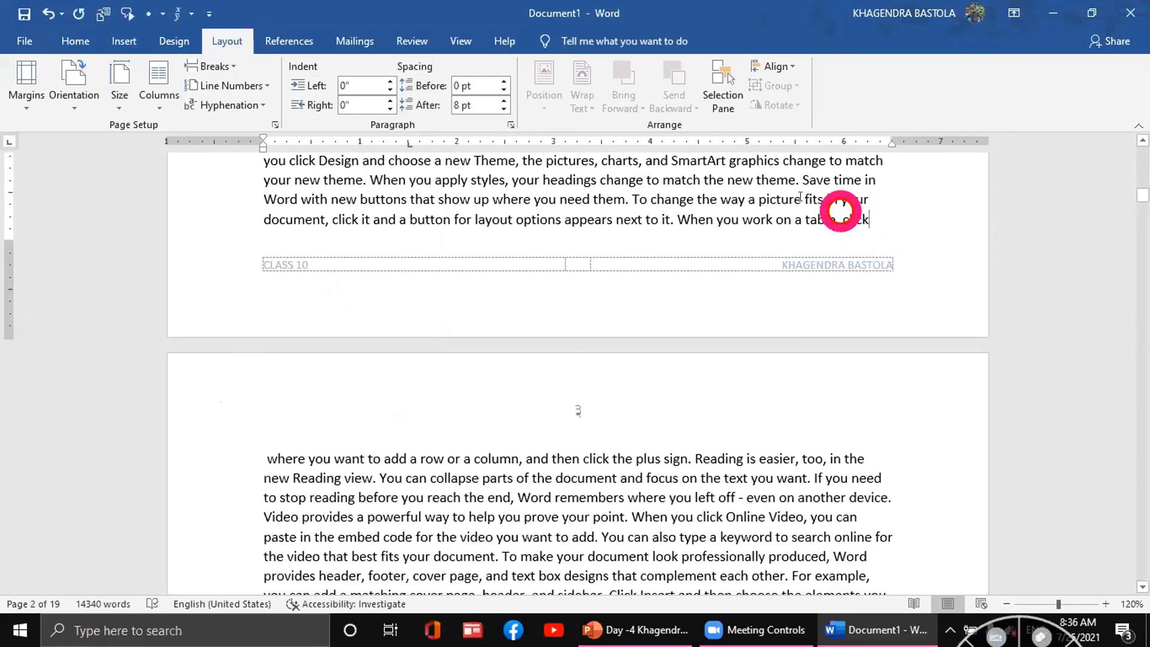
pyautogui.click(232, 214)
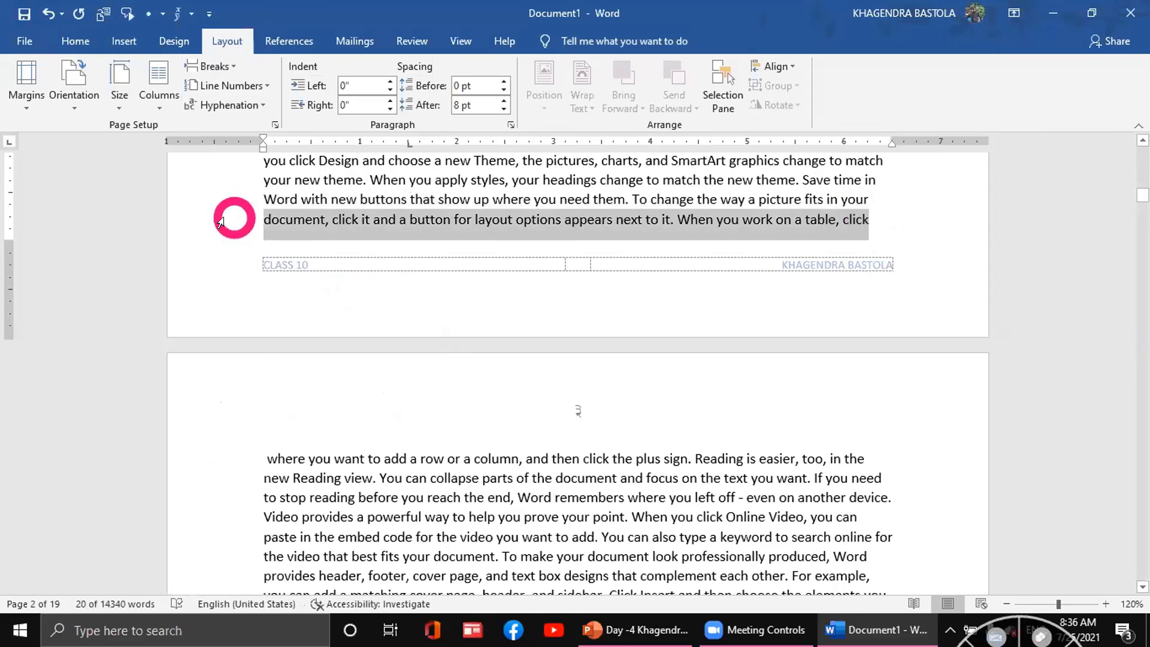
pyautogui.press('Delete')
# Place the text cursor at the end of page 2's remaining text and turn on the display of formatting marks.
pyautogui.click(286, 243)
pyautogui.click(862, 251)
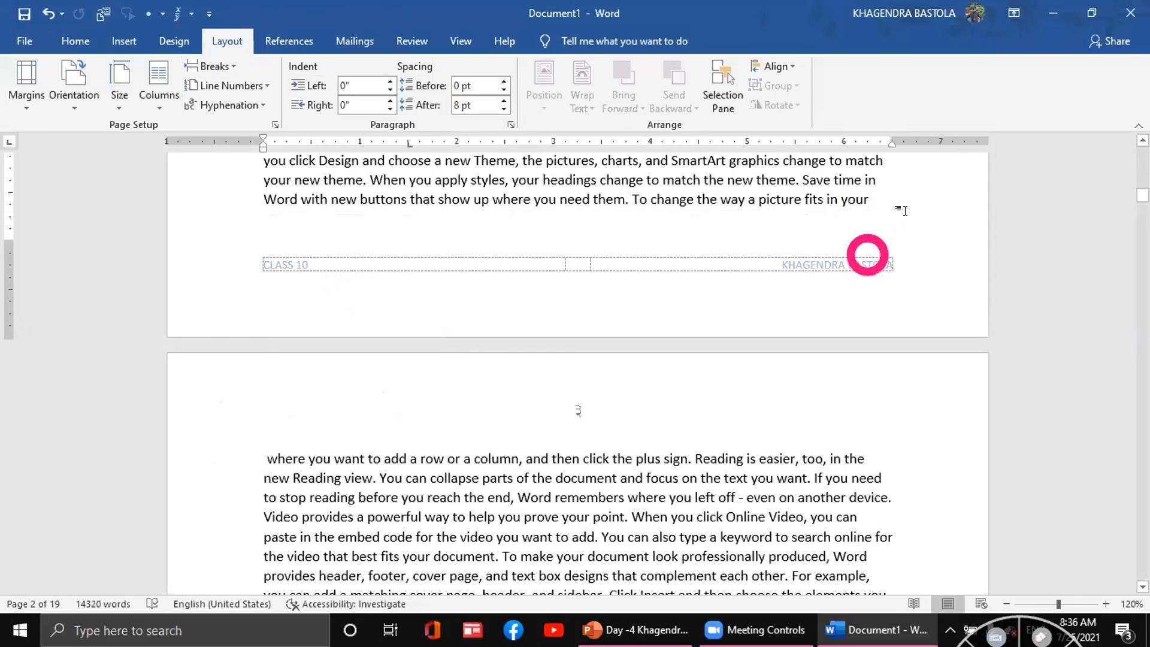
pyautogui.click(74, 41)
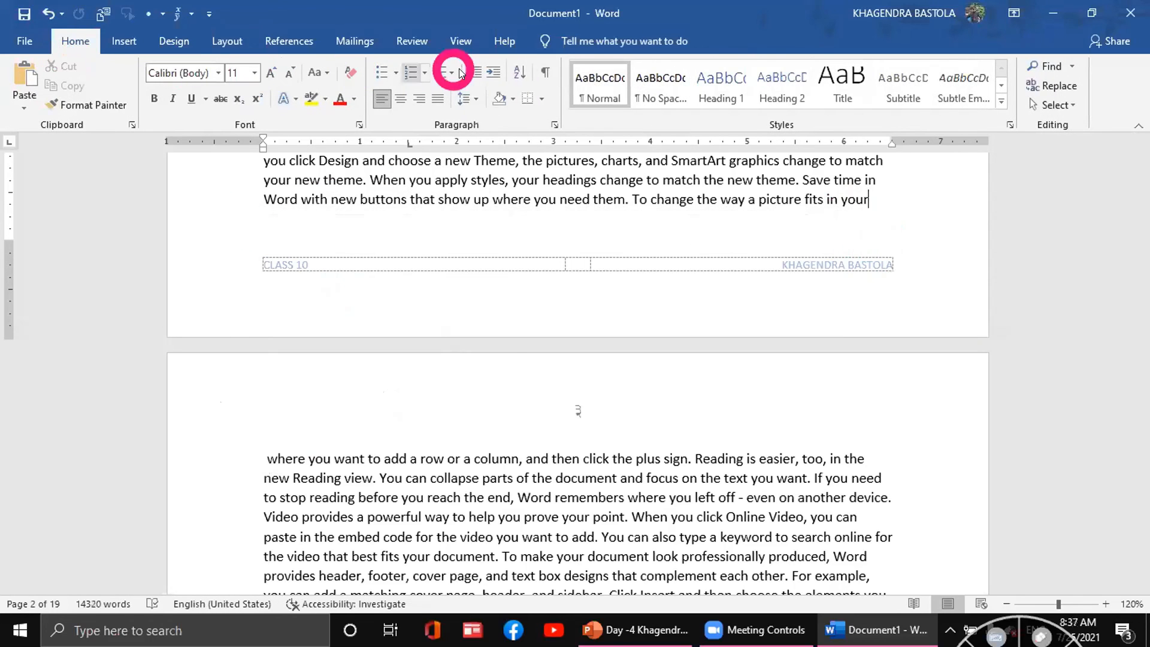
pyautogui.click(546, 73)
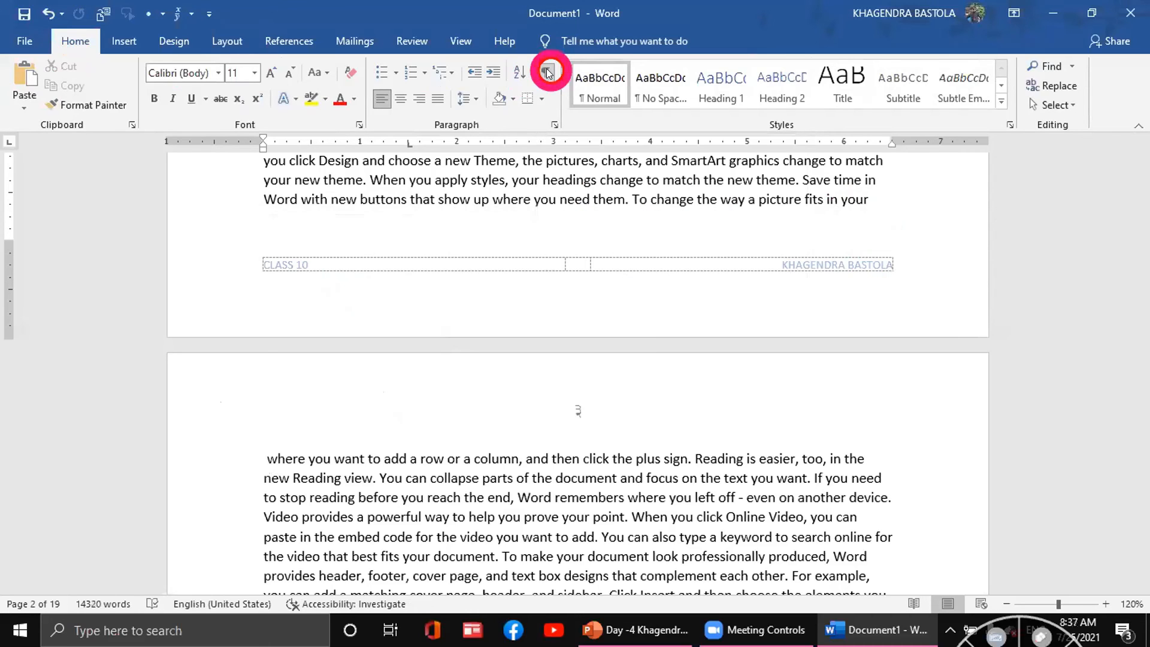
# Start a new paragraph at the end of page 2's text so the section break sits on its own line.
pyautogui.click(898, 199)
pyautogui.press('BackSpace')
pyautogui.click(886, 199)
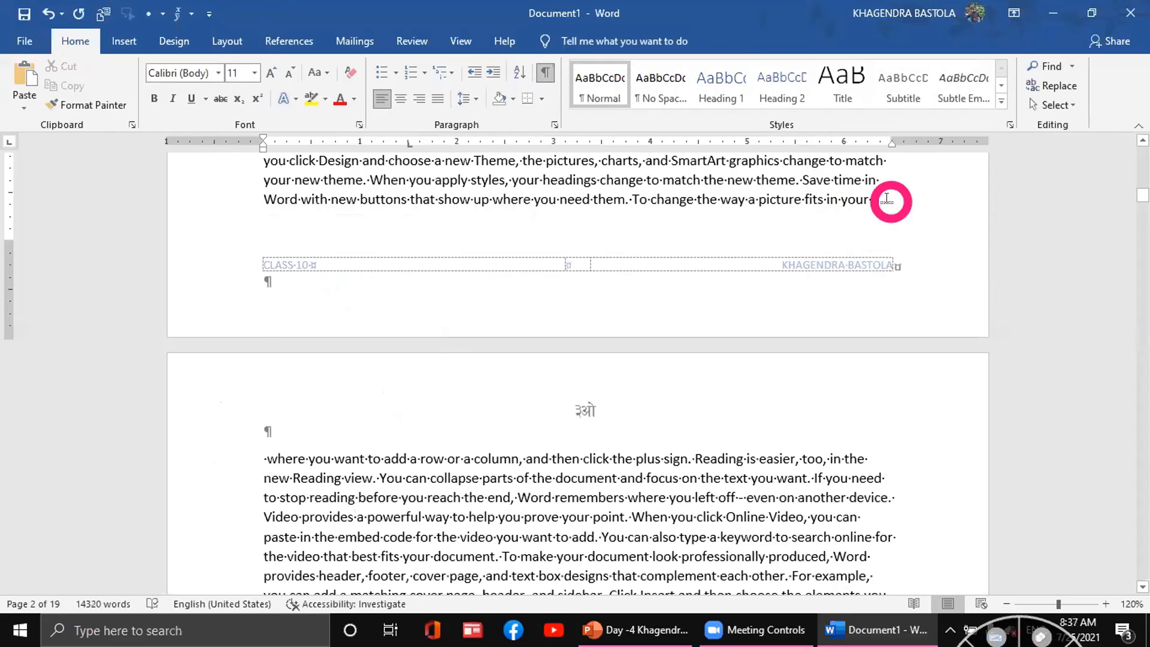
pyautogui.press('Return')
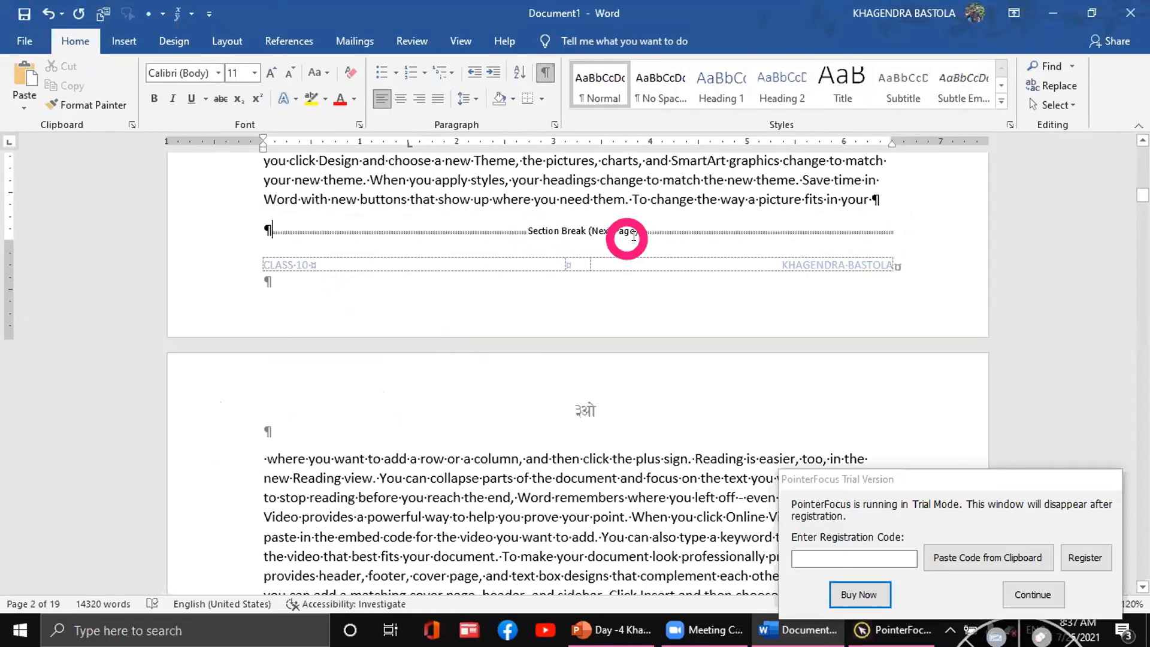
pyautogui.click(1036, 596)
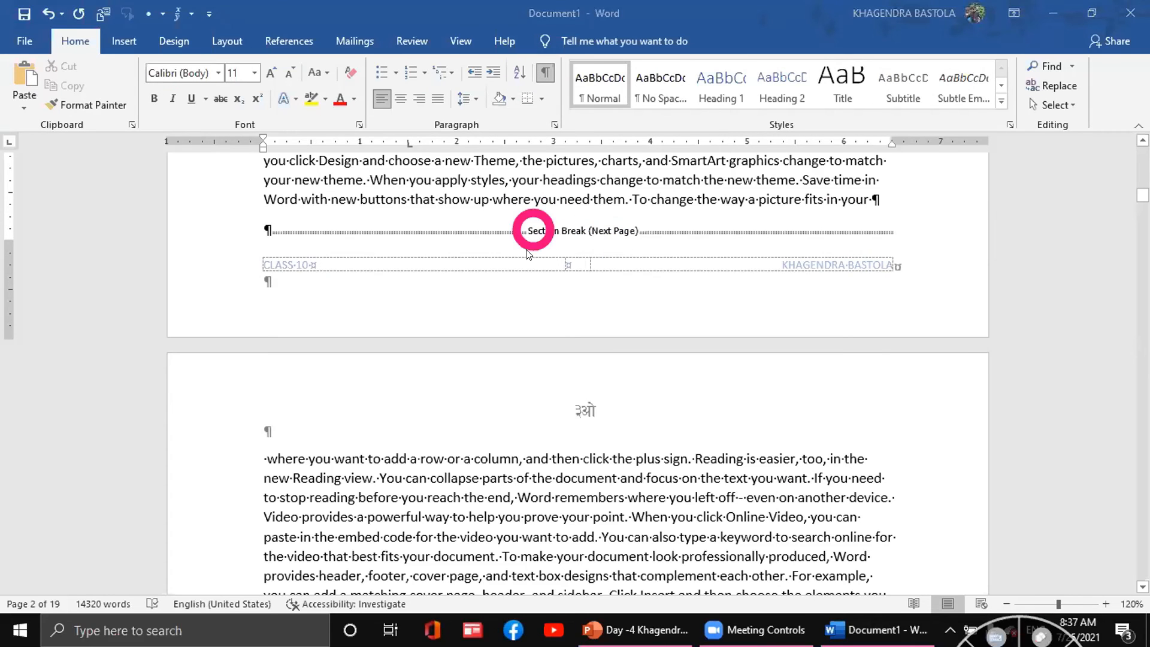
# Examine the Next Page section break at the end of page 2 and the header on the following page.
pyautogui.scroll(2, 636, 372)
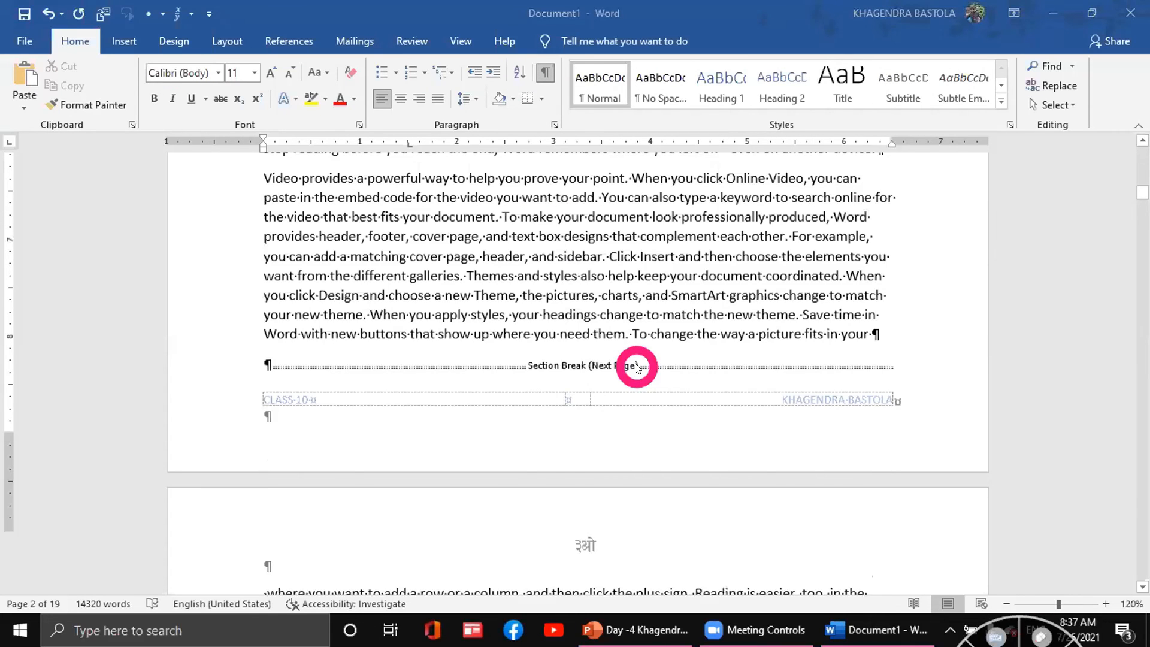
pyautogui.scroll(6, 639, 362)
pyautogui.scroll(-8, 639, 356)
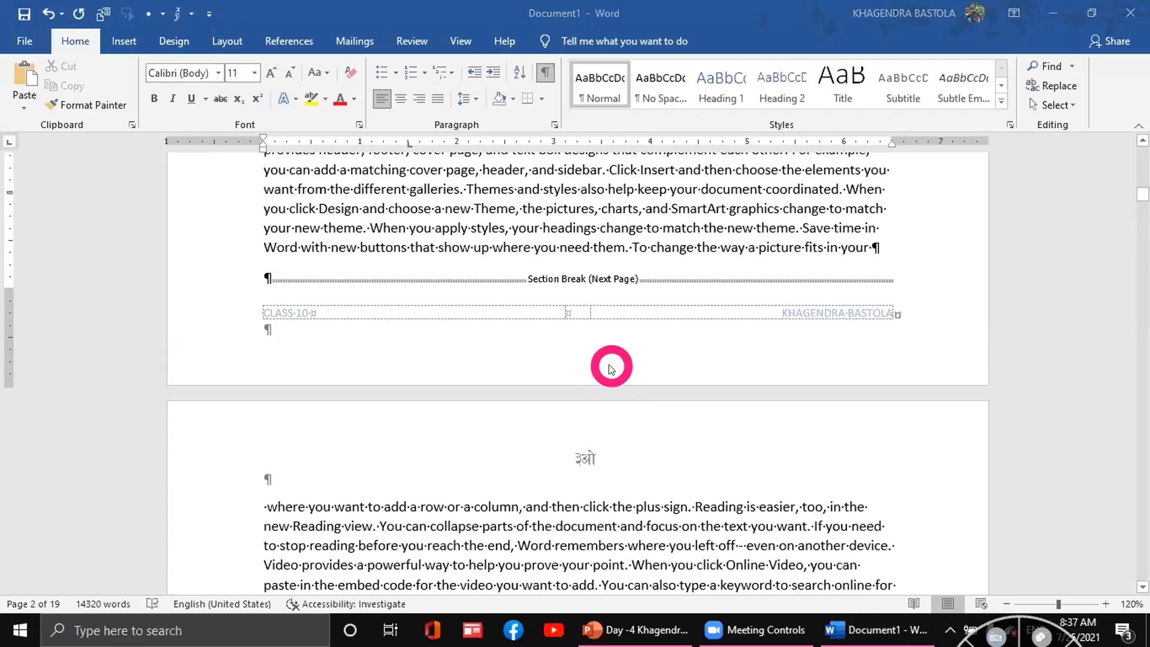
pyautogui.scroll(1, 611, 368)
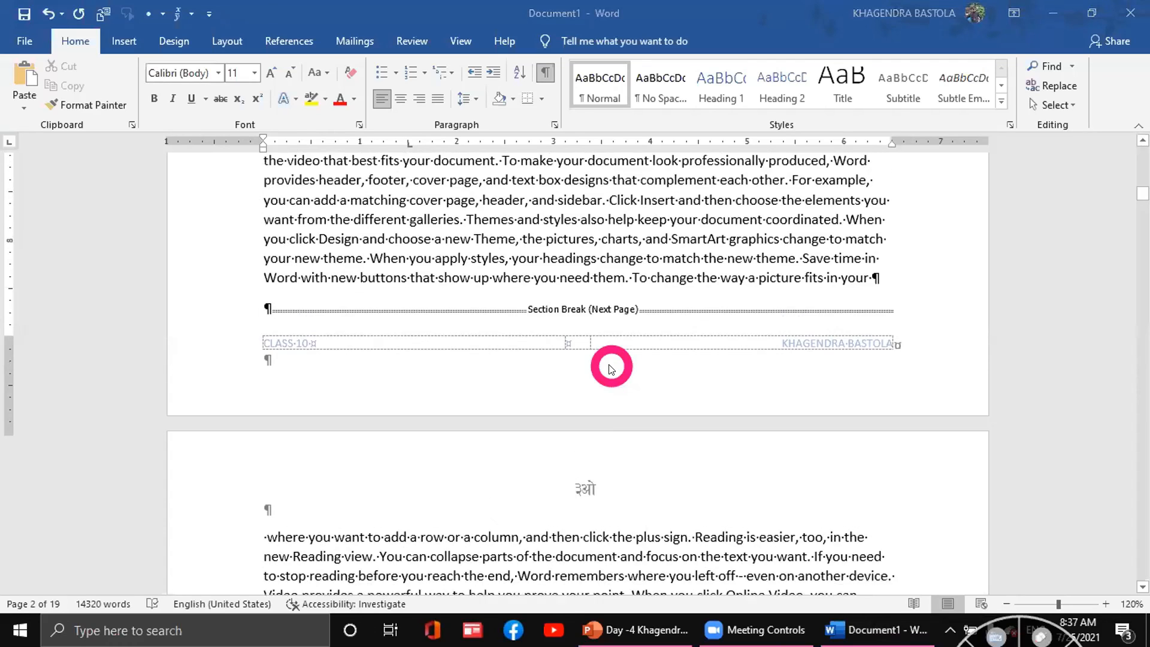
pyautogui.scroll(-2, 610, 368)
pyautogui.scroll(-1, 611, 368)
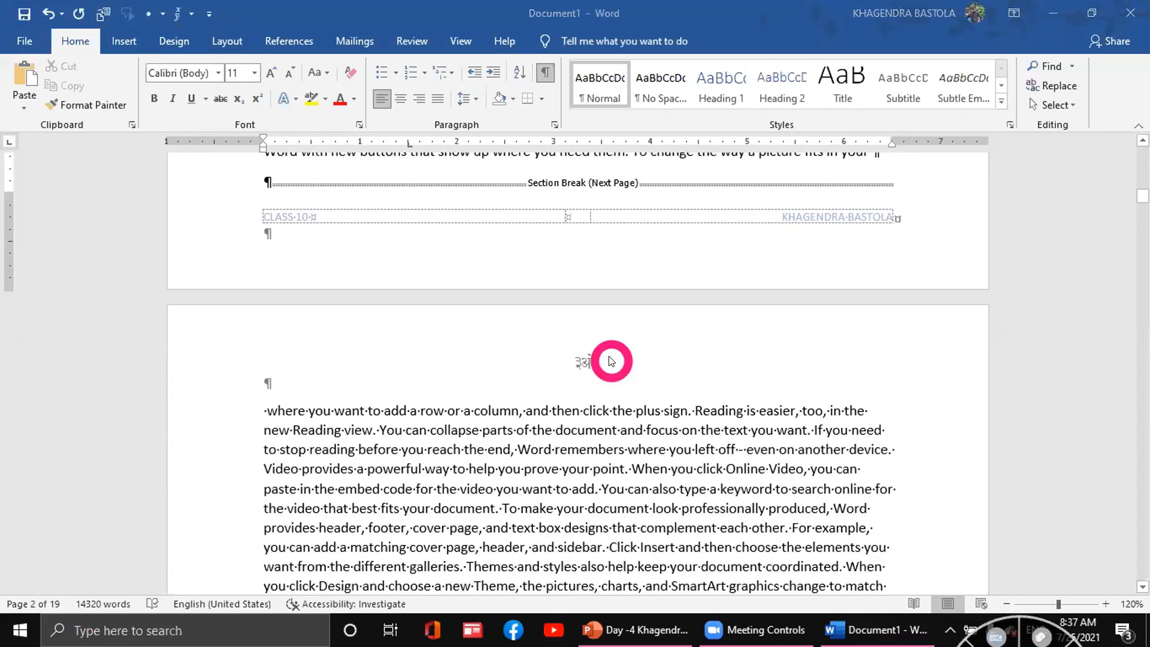
pyautogui.scroll(6, 617, 359)
pyautogui.scroll(6, 637, 334)
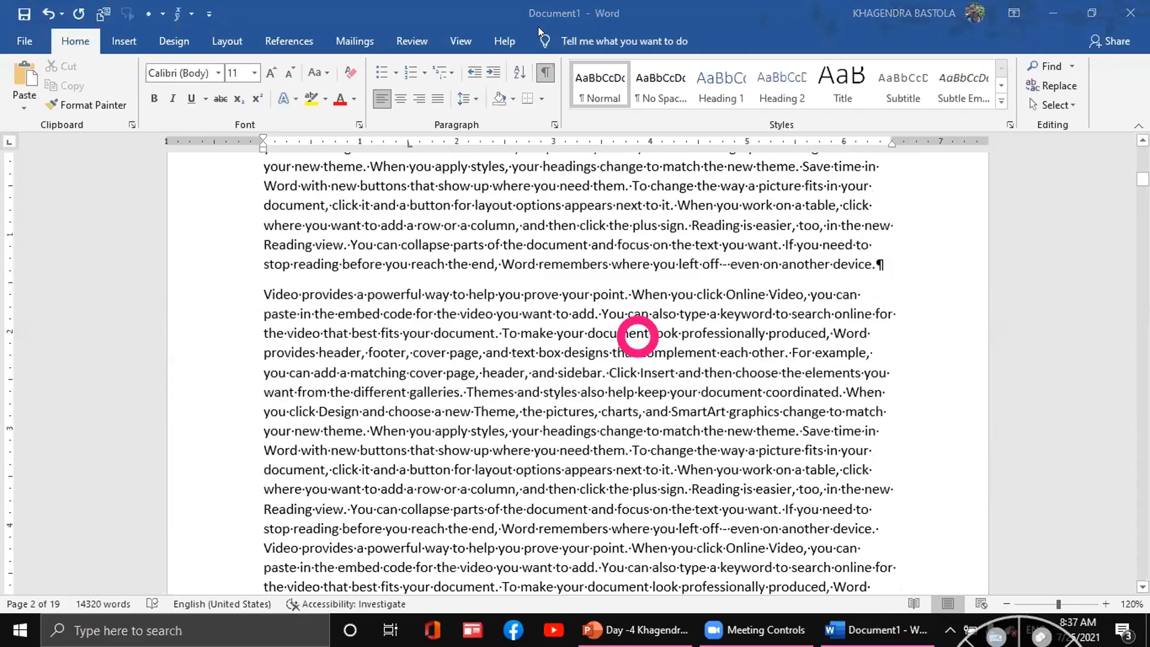
pyautogui.scroll(-8, 681, 492)
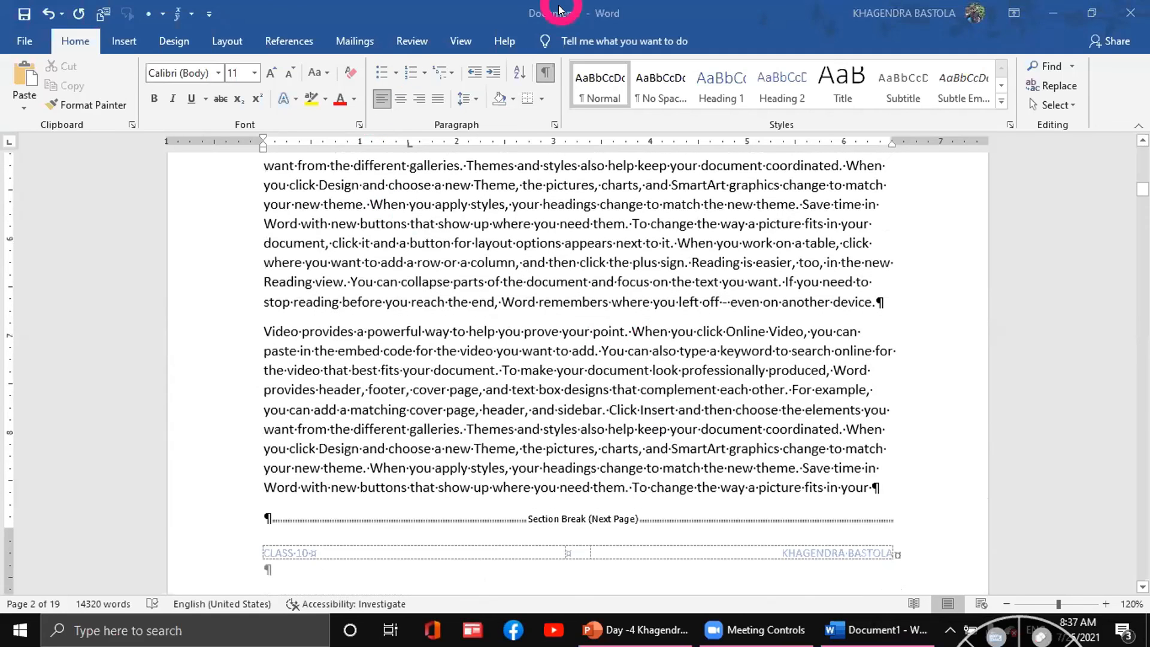
pyautogui.scroll(-3, 616, 201)
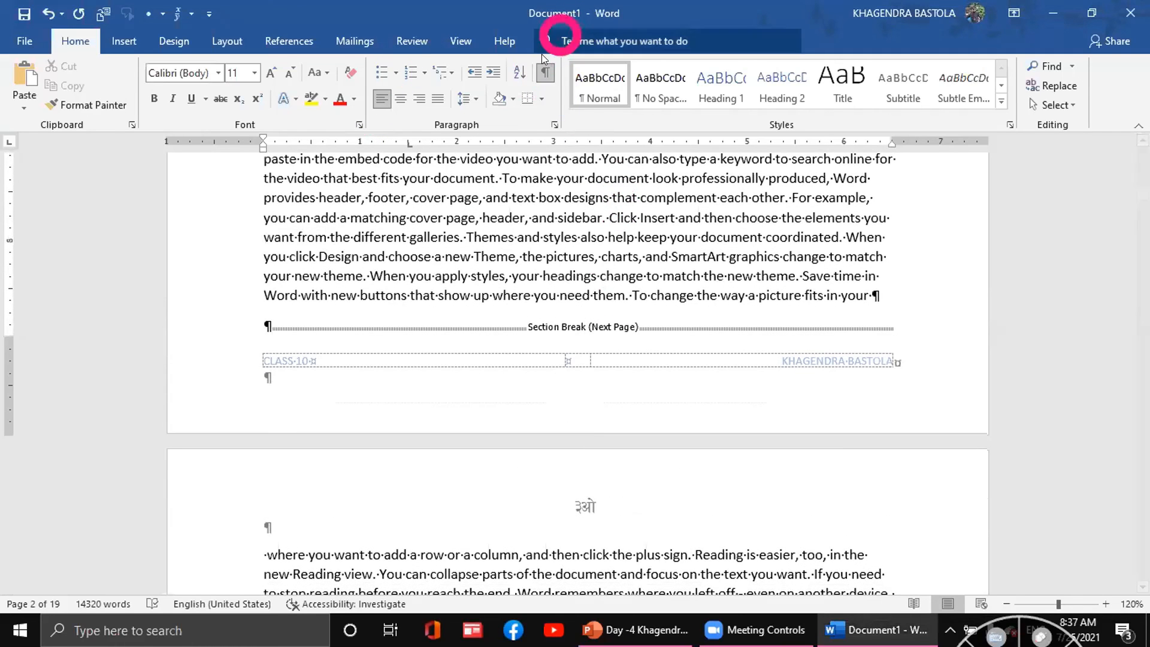
# Hide the formatting marks and unlink the Section 2 header on page 3 from the previous section.
pyautogui.click(545, 72)
pyautogui.scroll(-3, 600, 390)
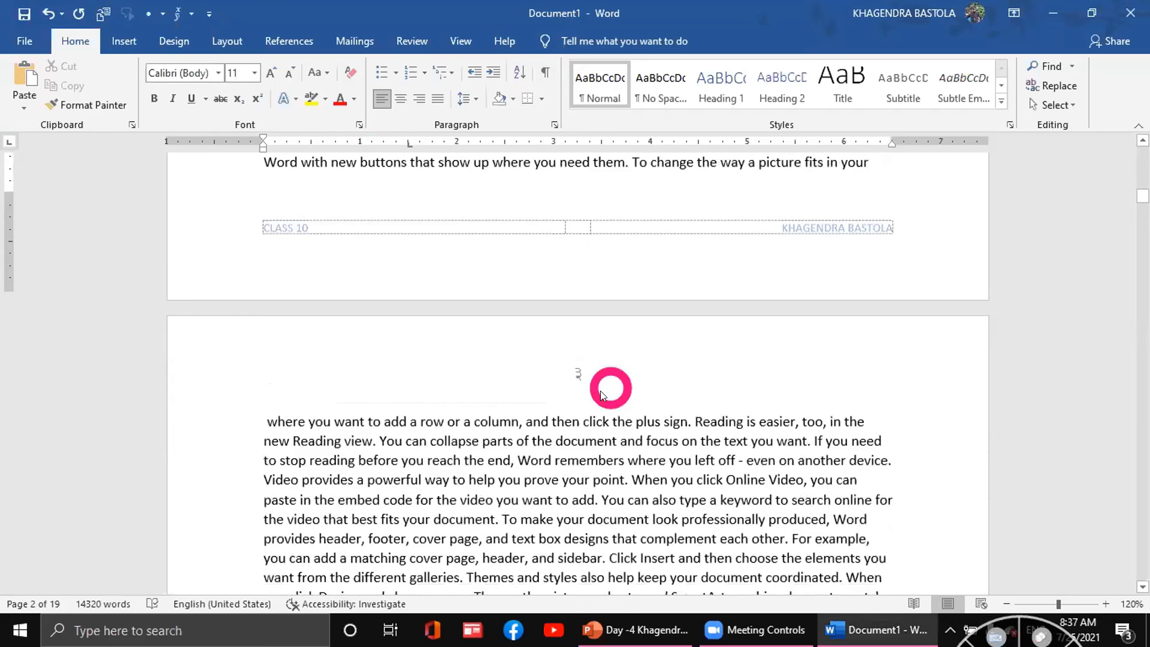
pyautogui.doubleClick(576, 358)
pyautogui.click(483, 103)
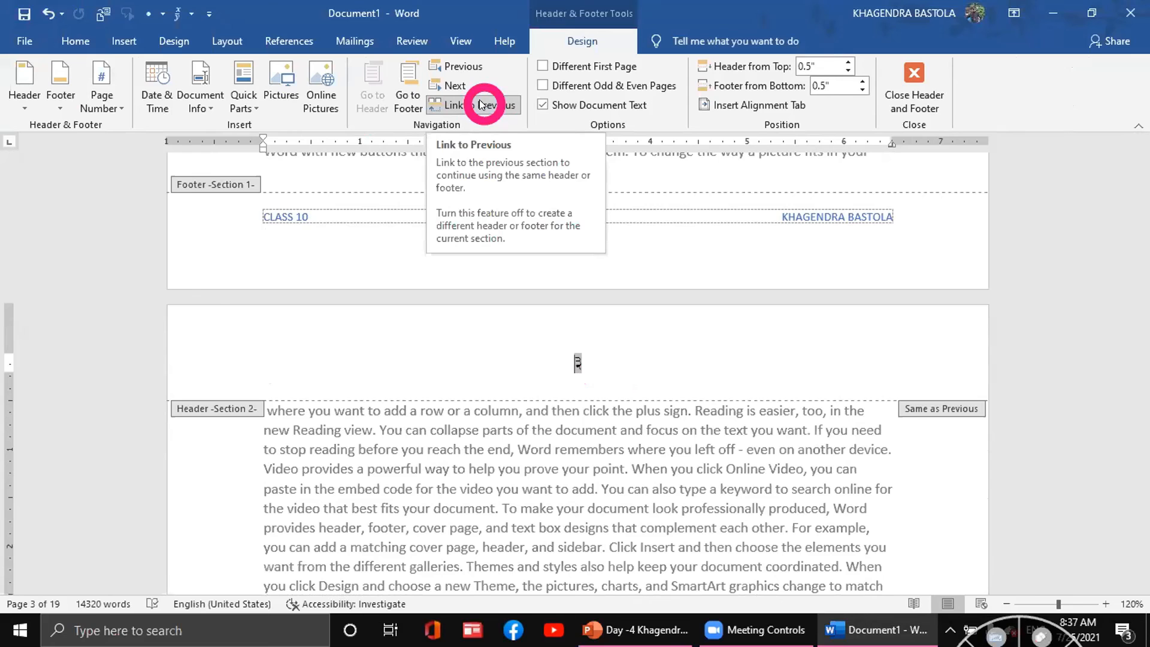
pyautogui.click(478, 100)
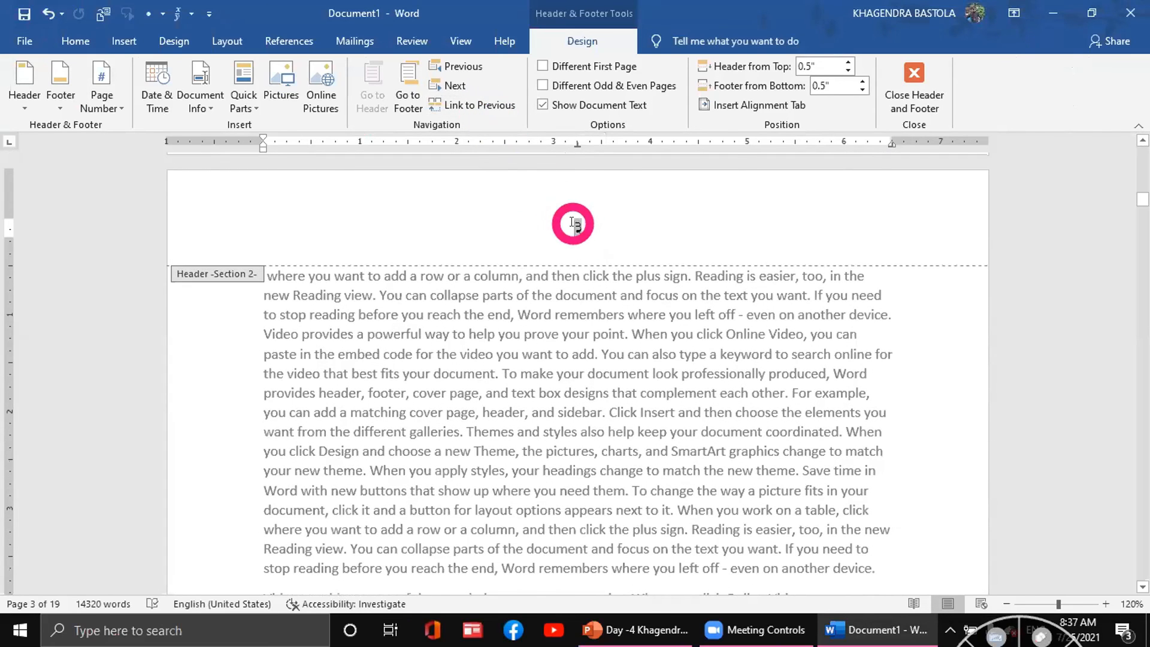
# Replace the page number in the Section 2 header with a plain 1 and close header editing.
pyautogui.moveTo(573, 231); pyautogui.dragTo(595, 234)
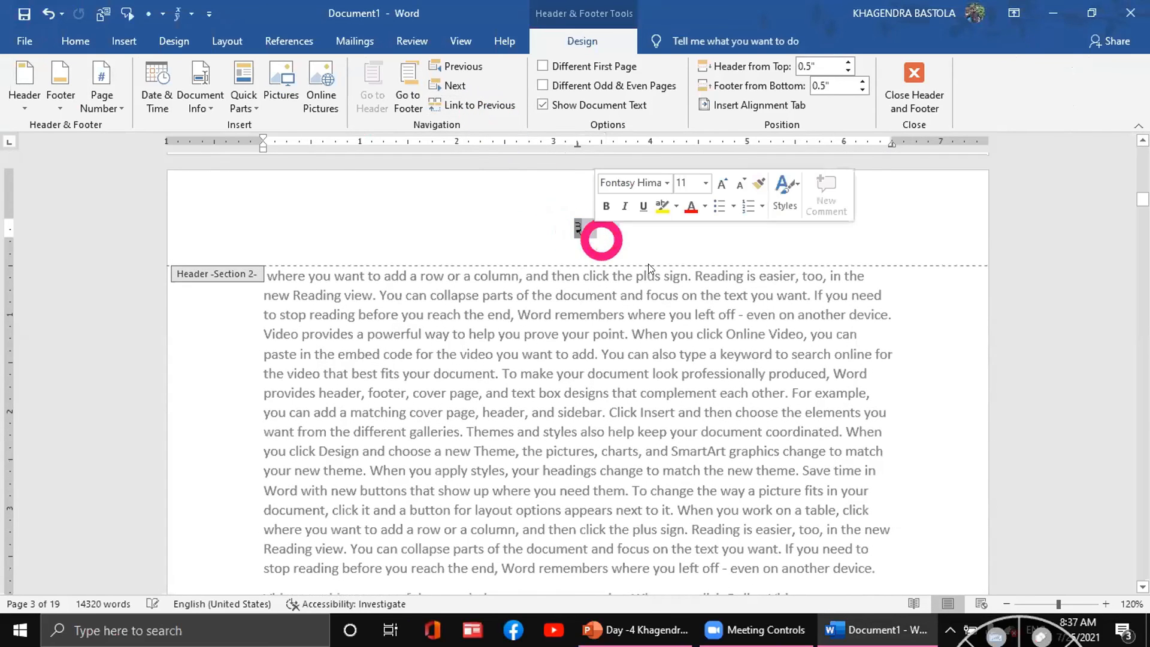
pyautogui.write('1')
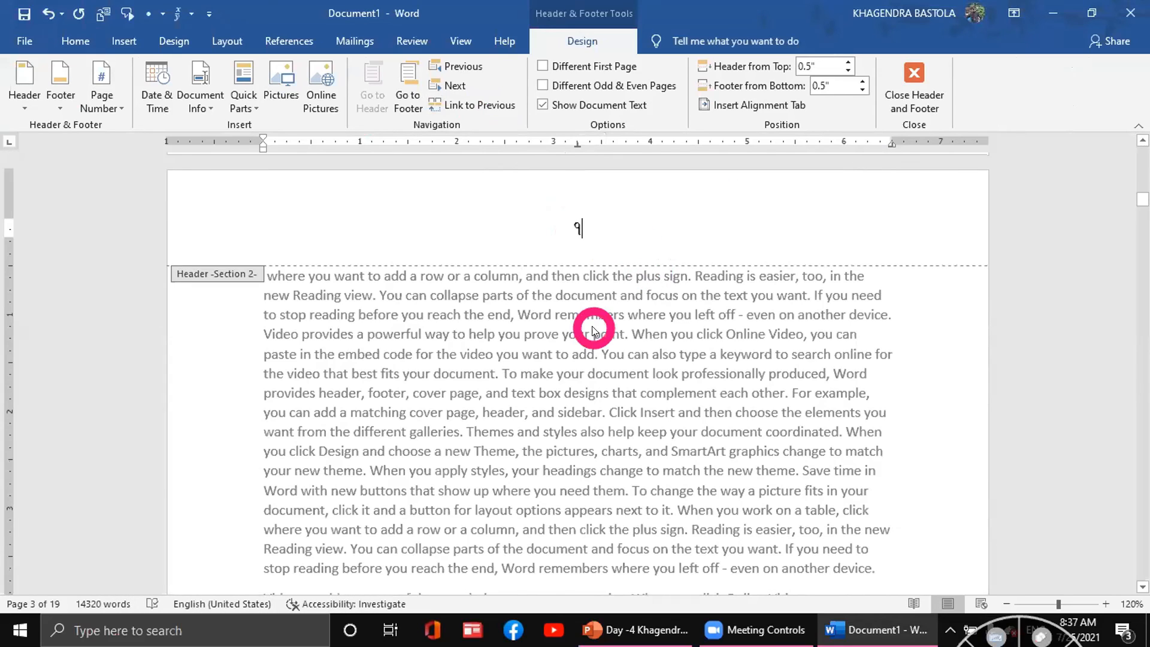
pyautogui.scroll(12, 593, 329)
pyautogui.scroll(-12, 596, 326)
pyautogui.scroll(6, 599, 321)
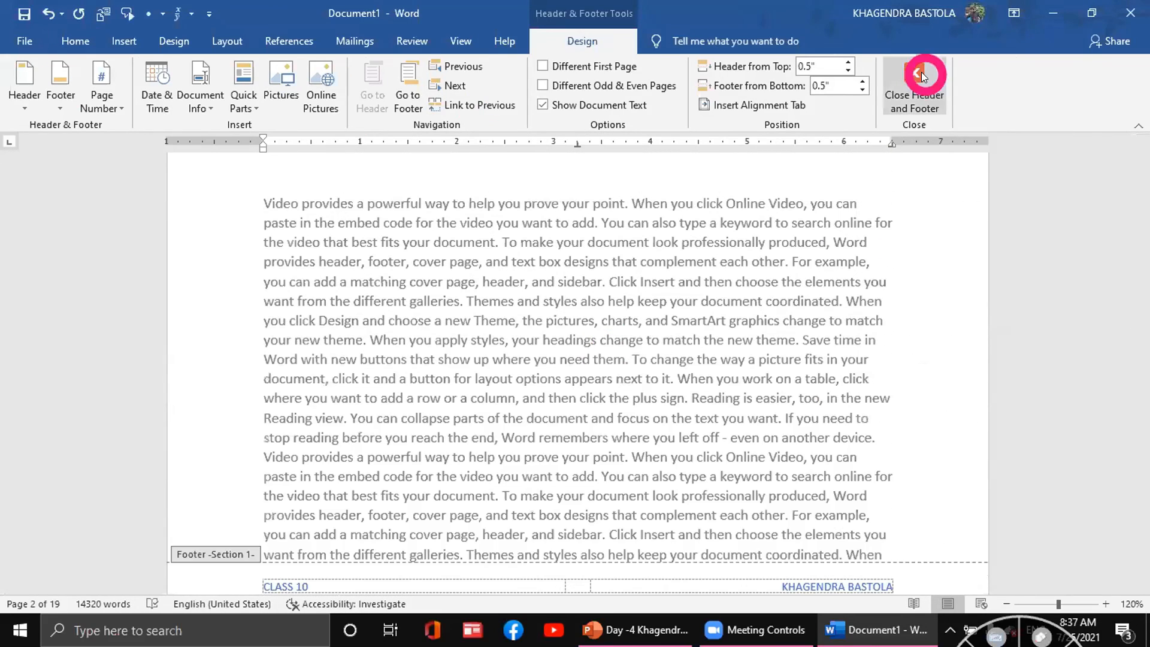
pyautogui.click(910, 80)
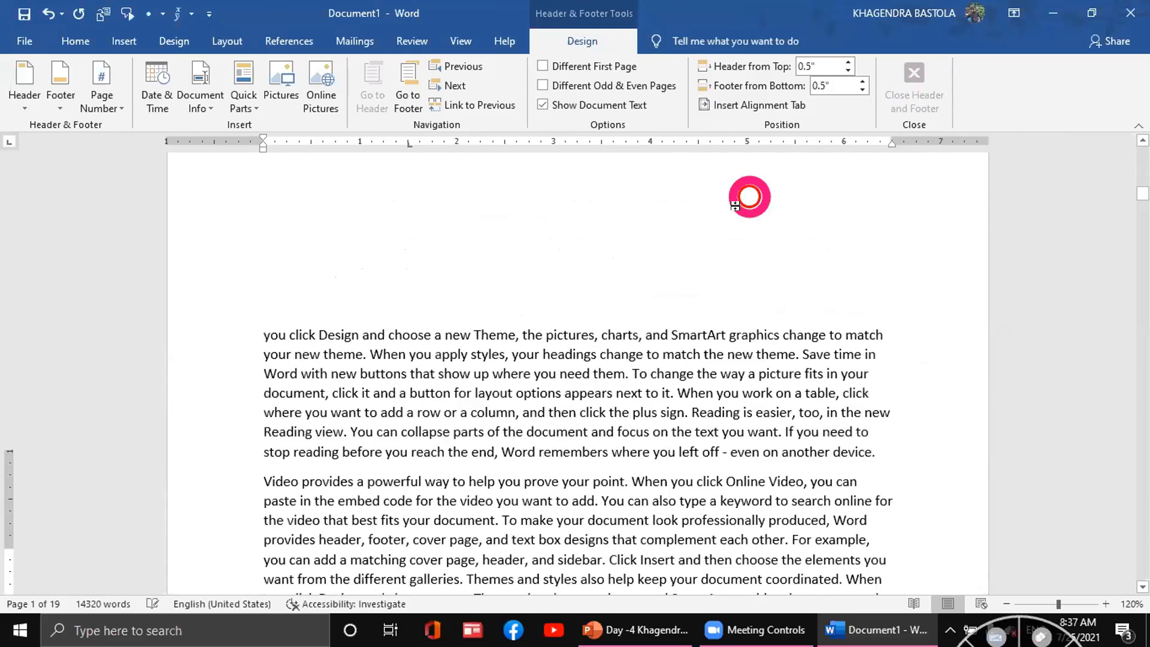
# Delete the page number from the Section 1 header on the first page and close header editing.
pyautogui.scroll(-12, 739, 206)
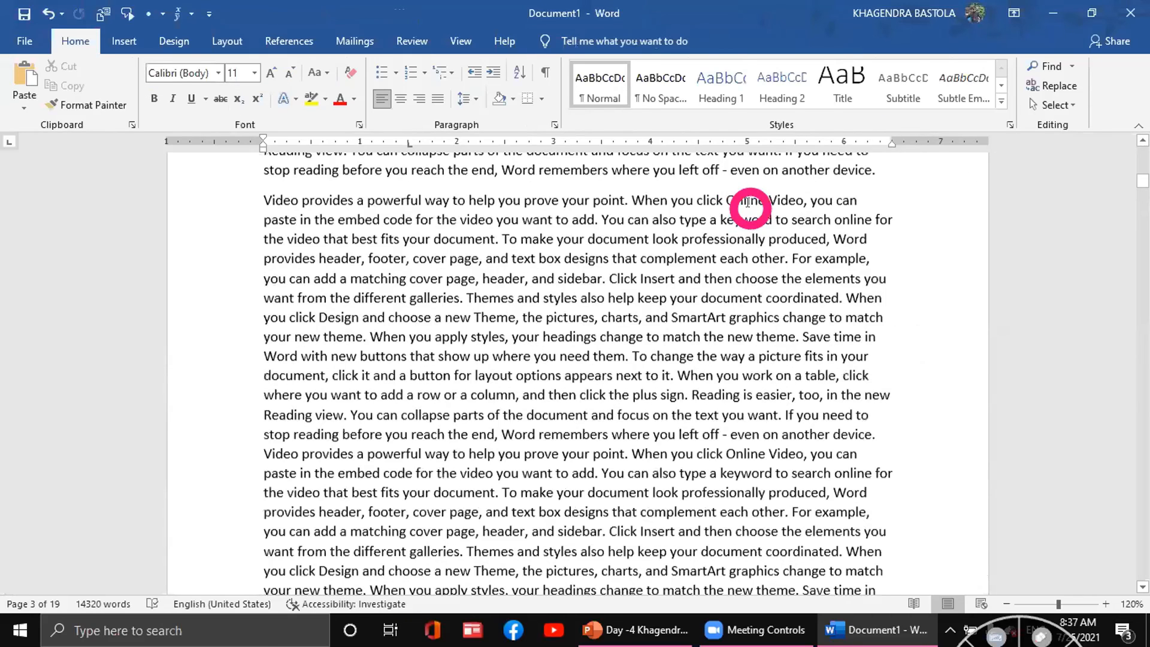
pyautogui.scroll(2, 749, 210)
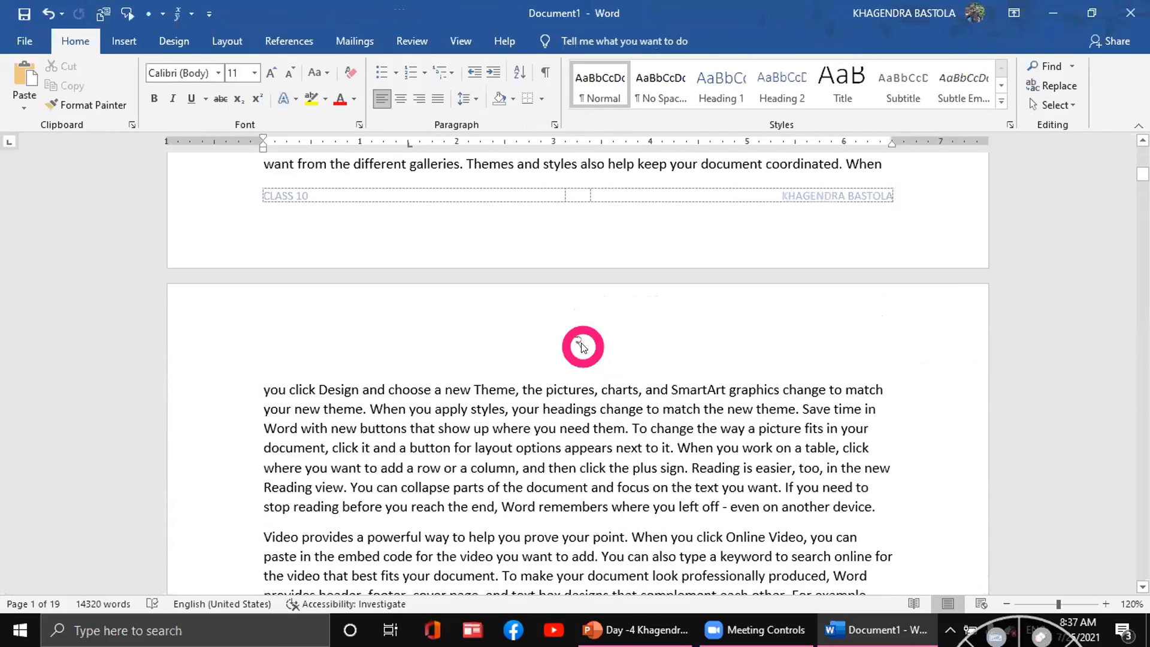
pyautogui.scroll(10, 593, 299)
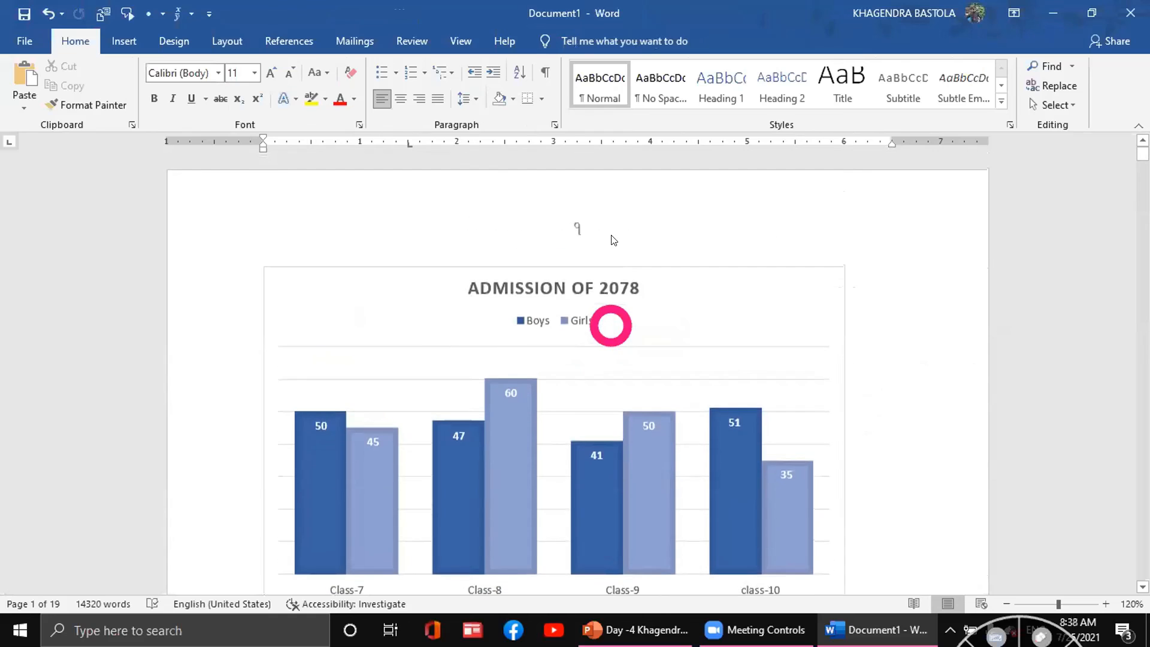
pyautogui.doubleClick(575, 225)
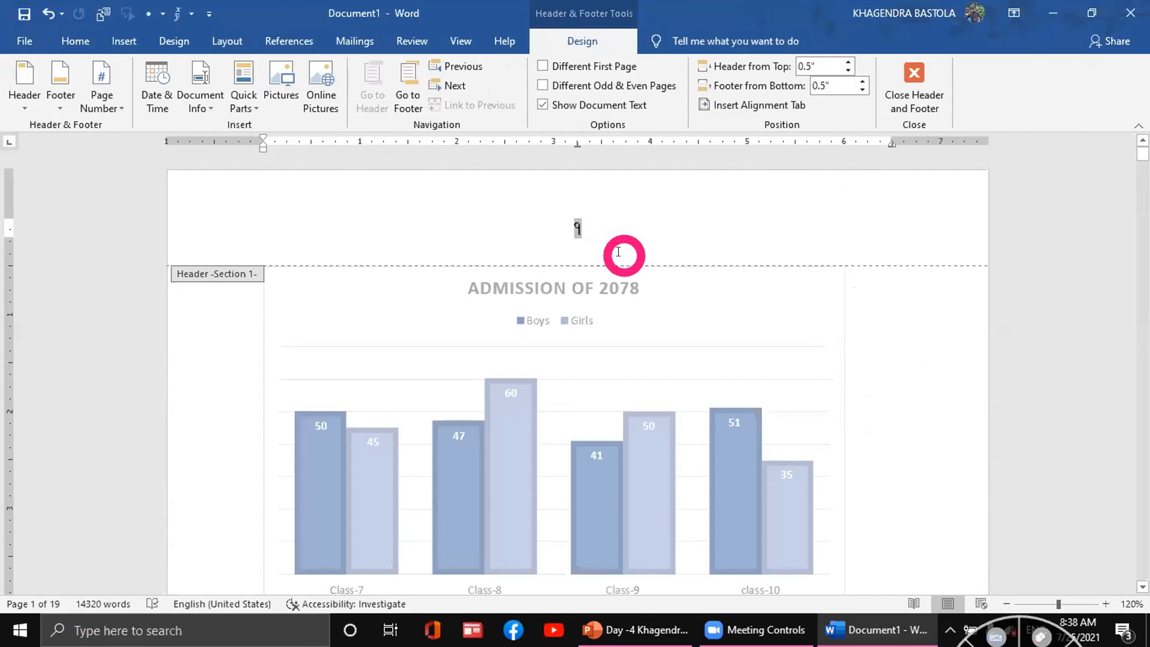
pyautogui.press('Delete')
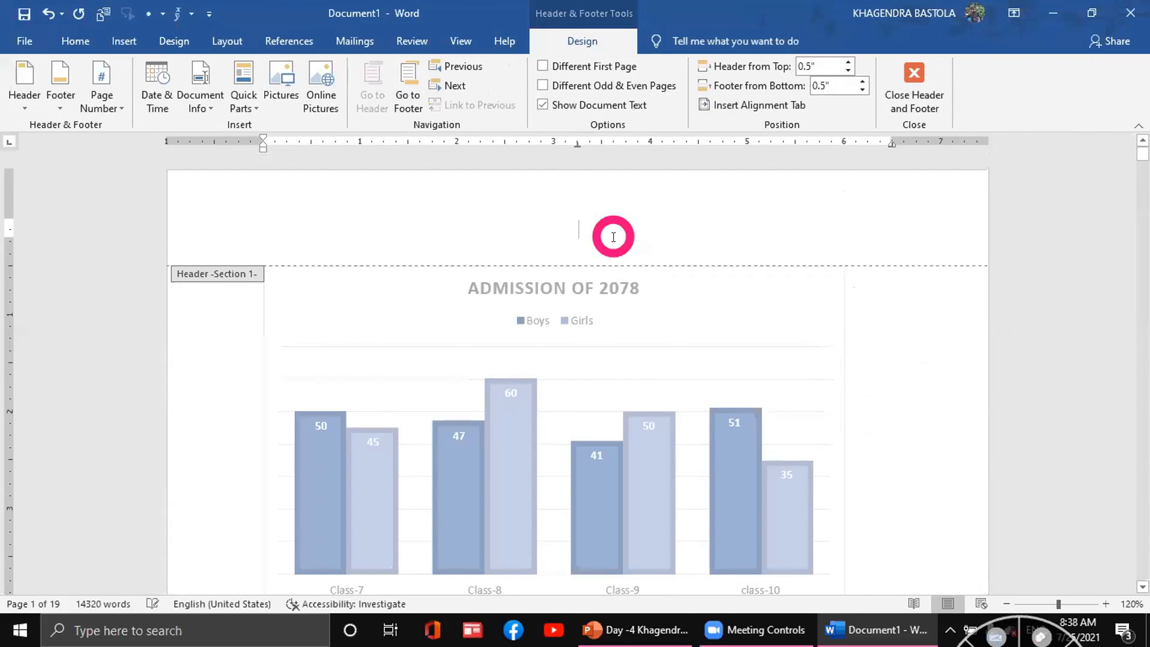
pyautogui.click(917, 84)
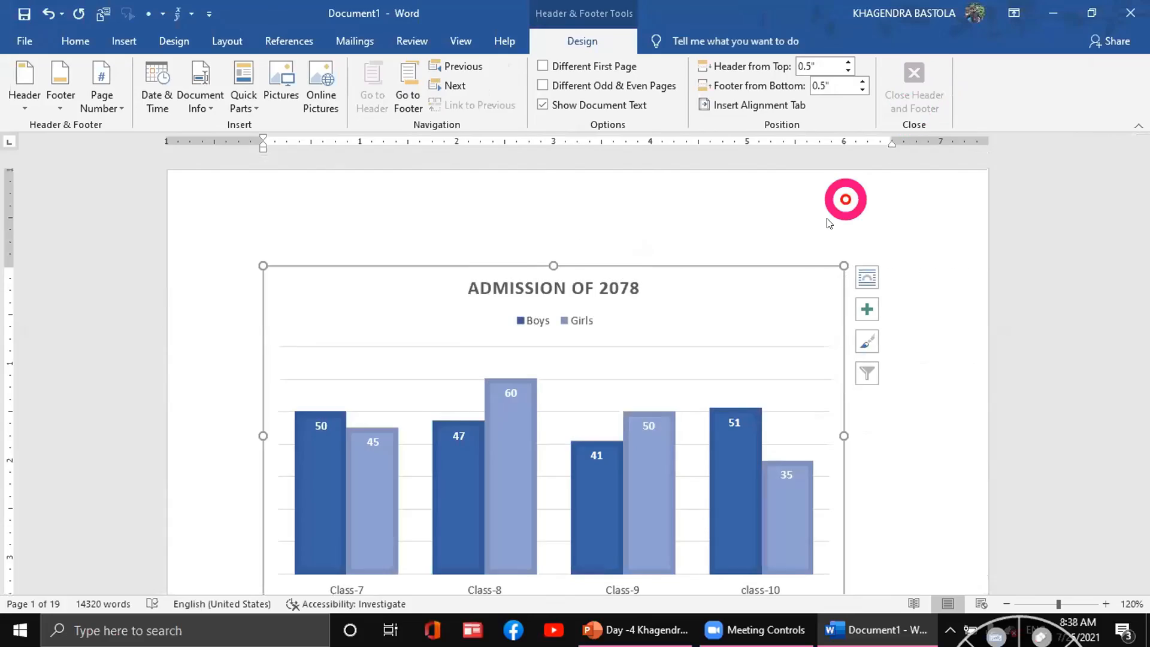
# Review the headers on pages 2 to 4 to compare the page numbering of the two sections.
pyautogui.scroll(-10, 789, 275)
pyautogui.scroll(-15, 789, 275)
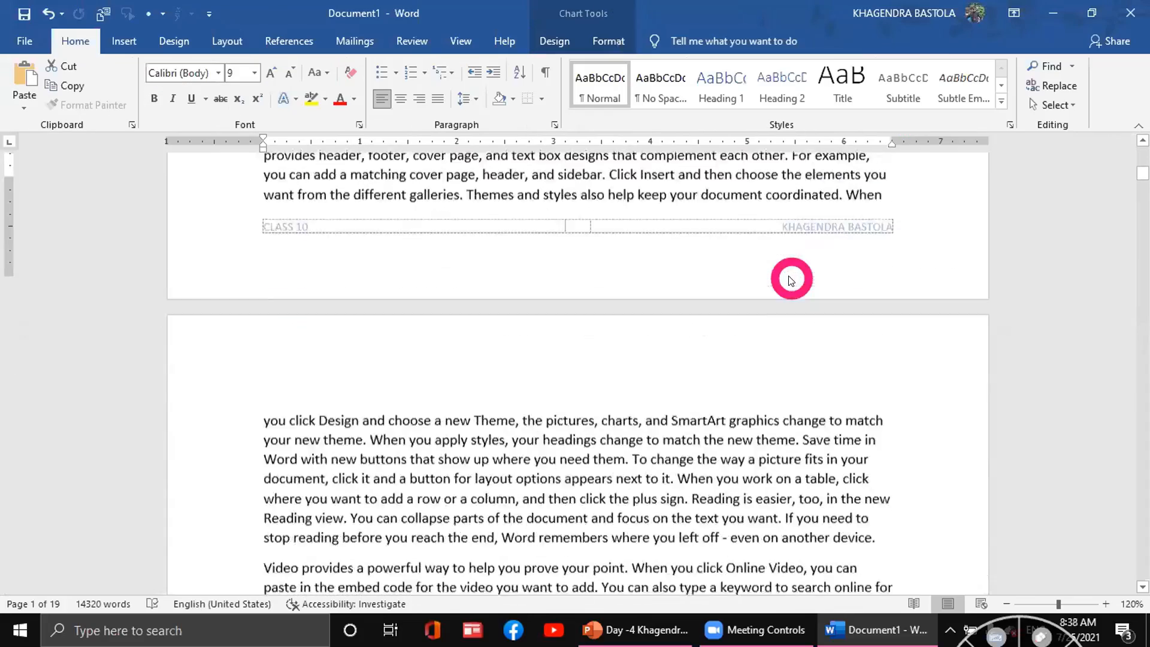
pyautogui.scroll(-3, 789, 275)
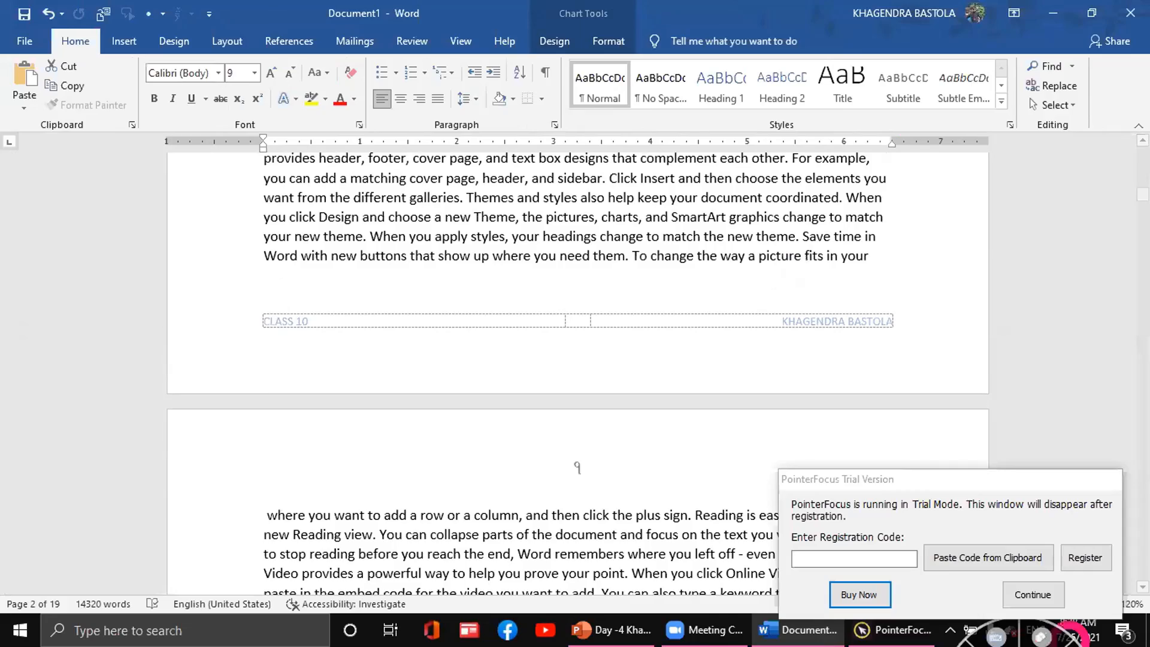
pyautogui.click(1031, 594)
pyautogui.scroll(-6, 701, 362)
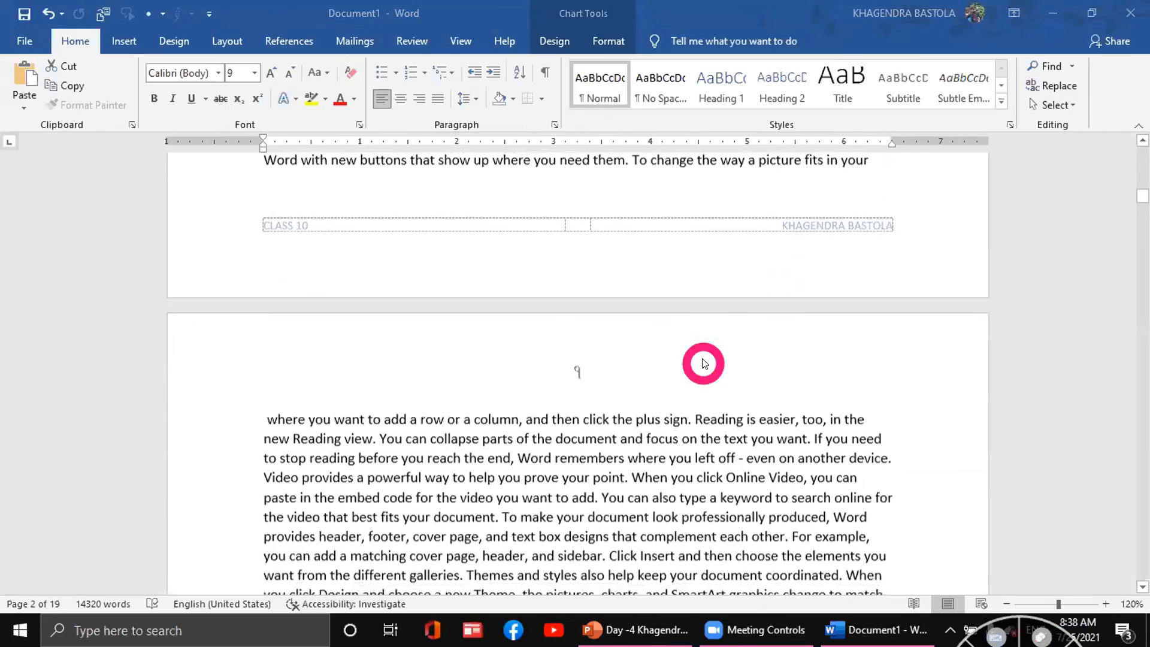
pyautogui.scroll(-10, 705, 360)
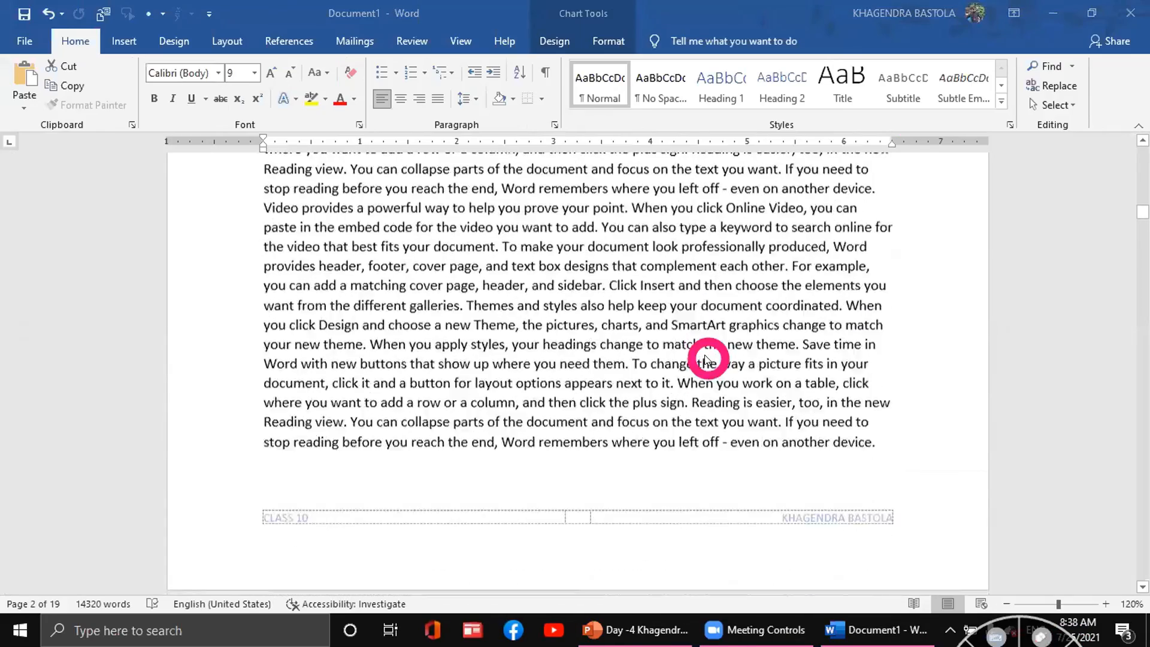
pyautogui.scroll(-10, 704, 336)
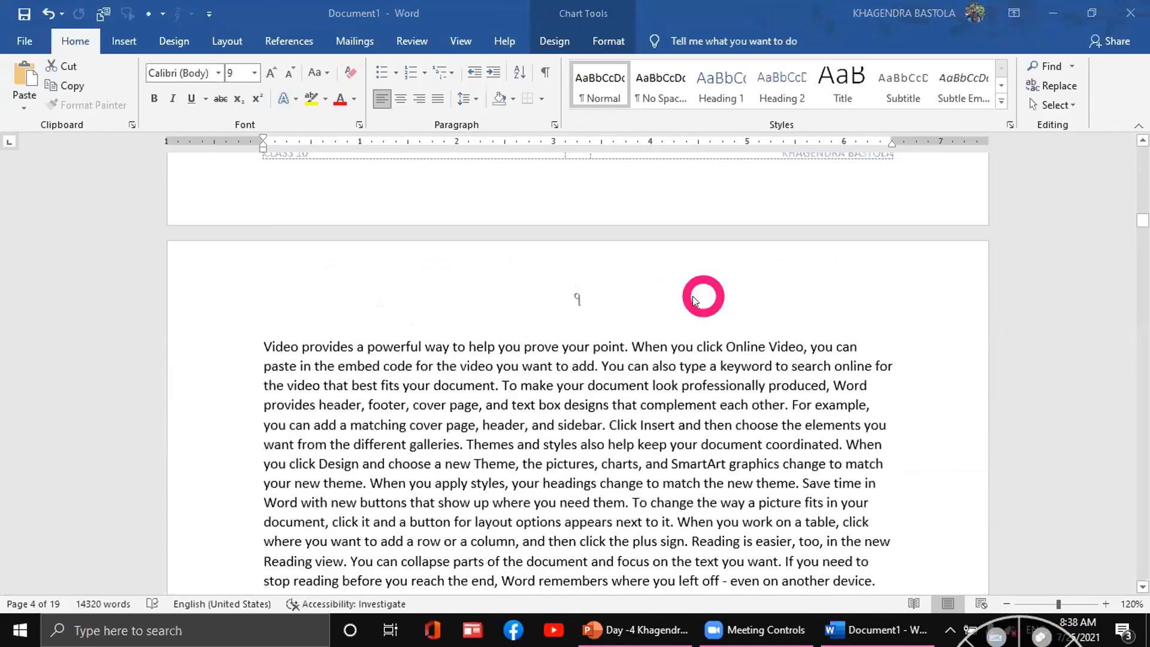
# Set the number format of the Section 2 page numbers to क,ख,ग,... from the header on page 3.
pyautogui.doubleClick(578, 296)
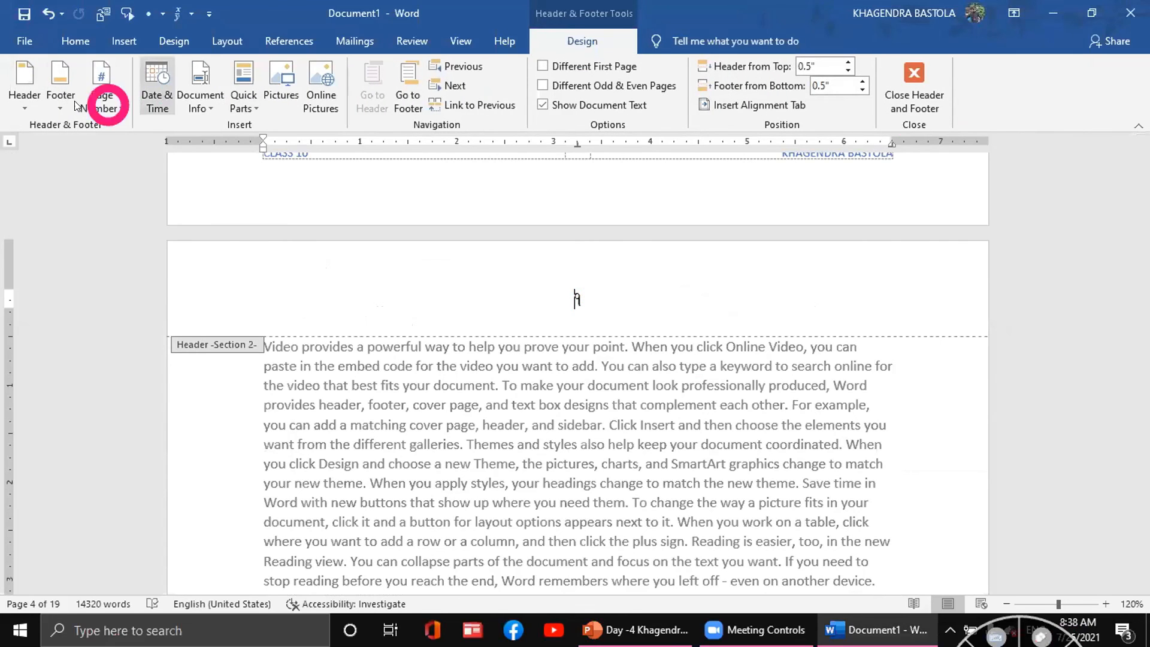
pyautogui.scroll(-10, 635, 422)
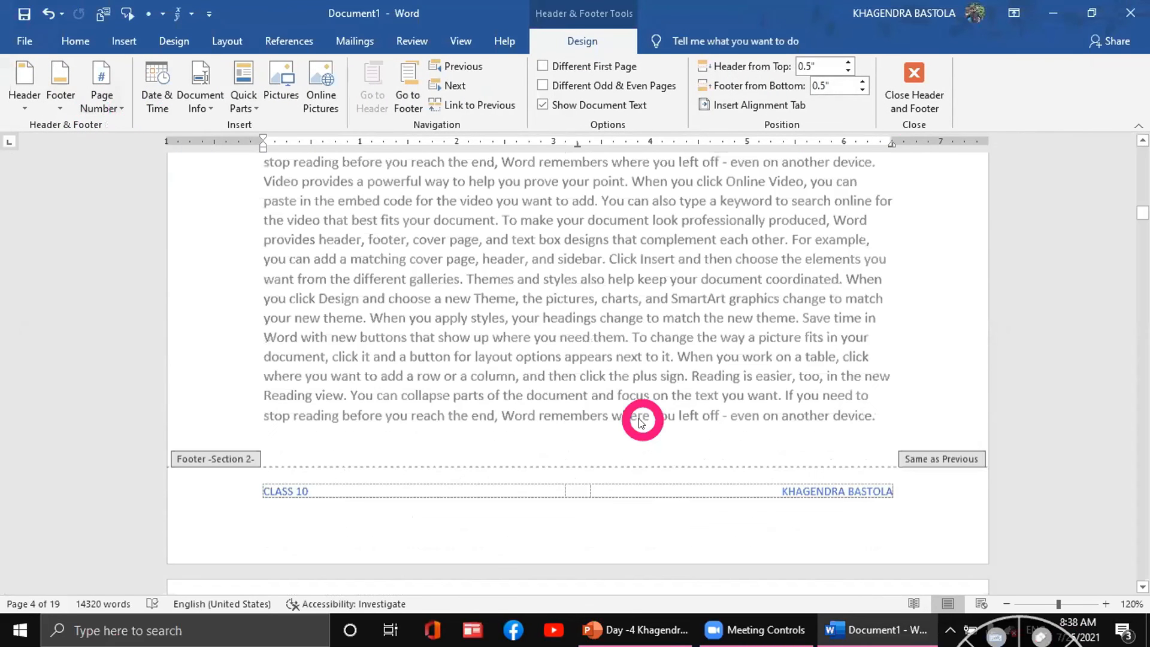
pyautogui.scroll(10, 642, 410)
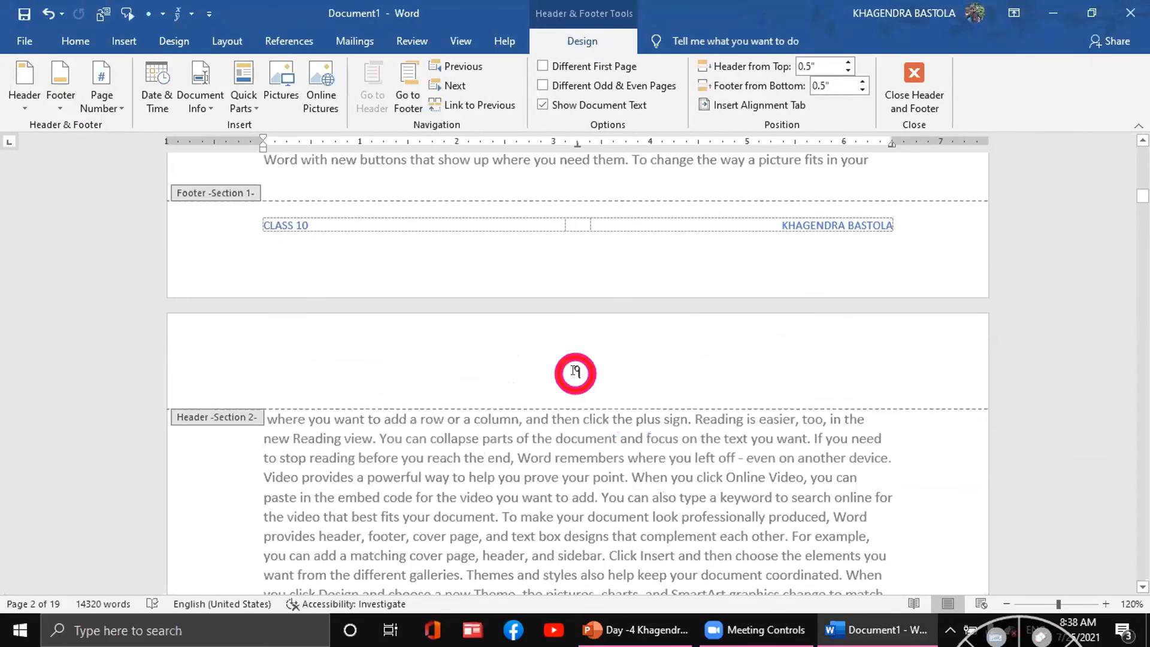
pyautogui.doubleClick(578, 370)
pyautogui.click(132, 105)
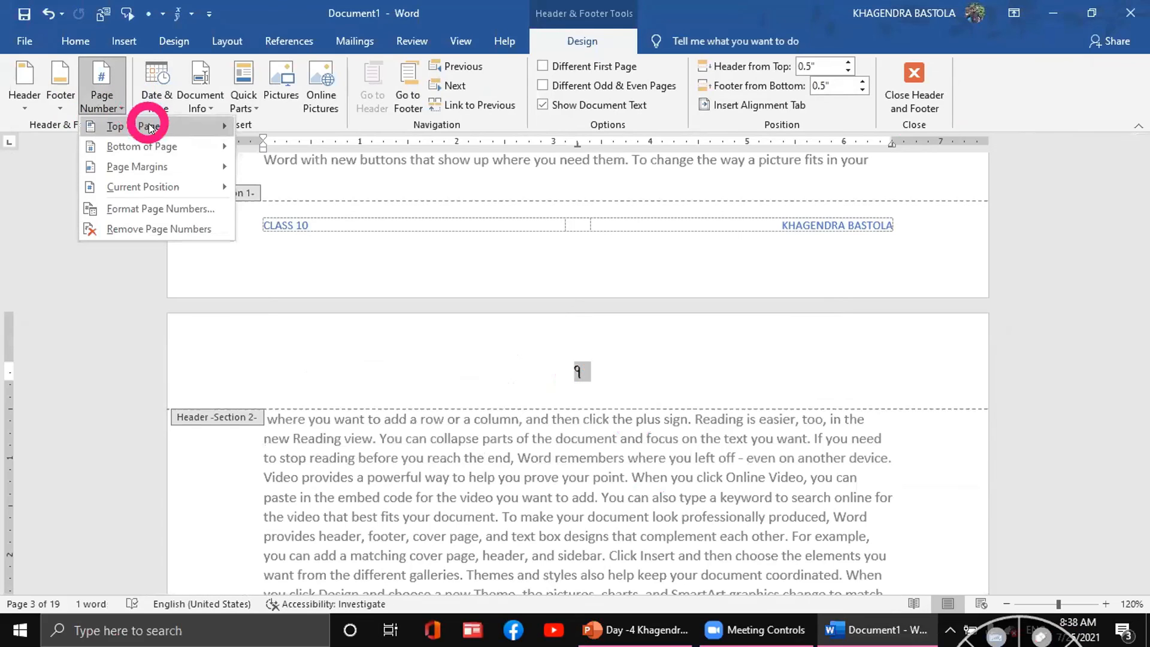
pyautogui.moveTo(163, 147)
pyautogui.click(176, 209)
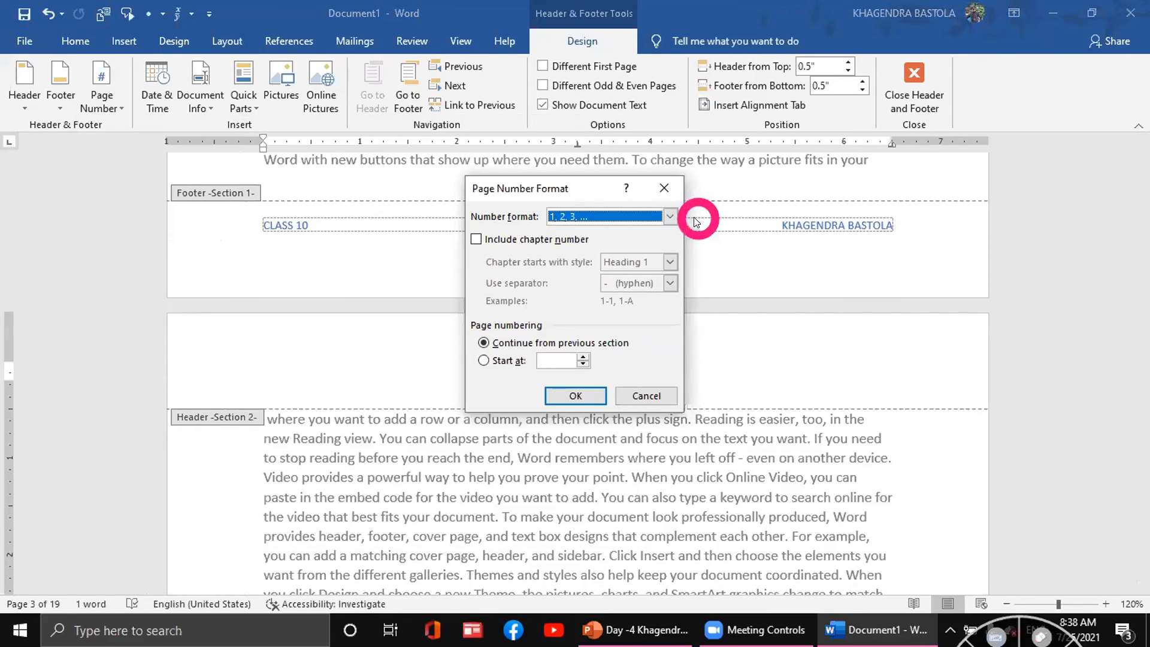
pyautogui.click(672, 217)
pyautogui.scroll(-2, 593, 275)
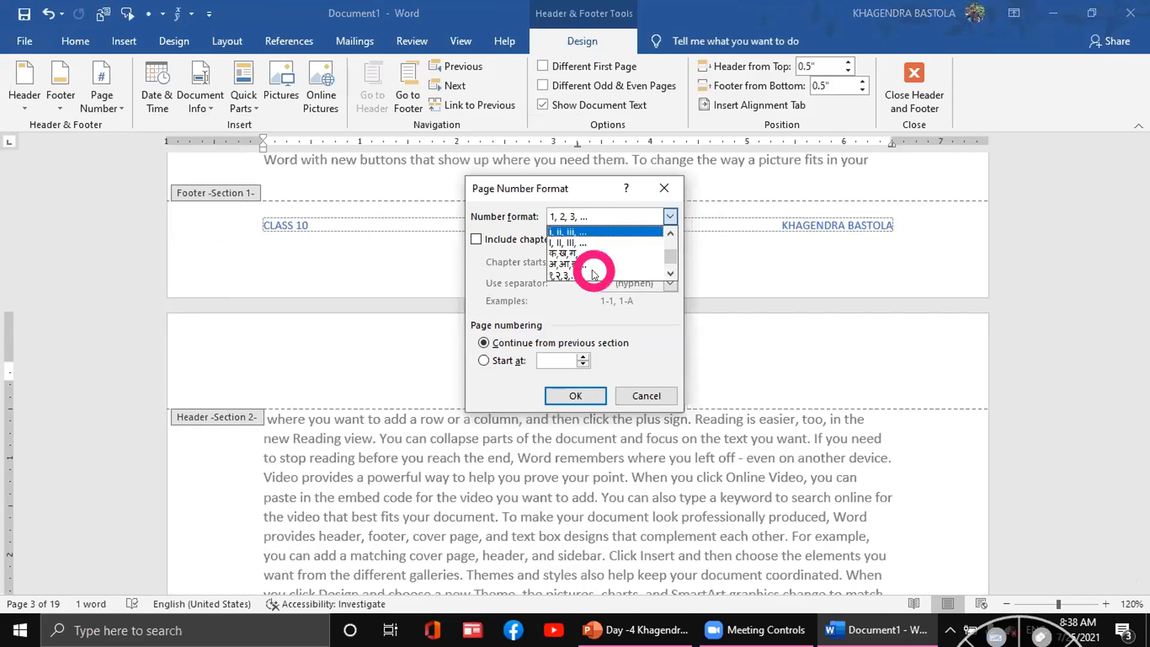
pyautogui.scroll(2, 641, 248)
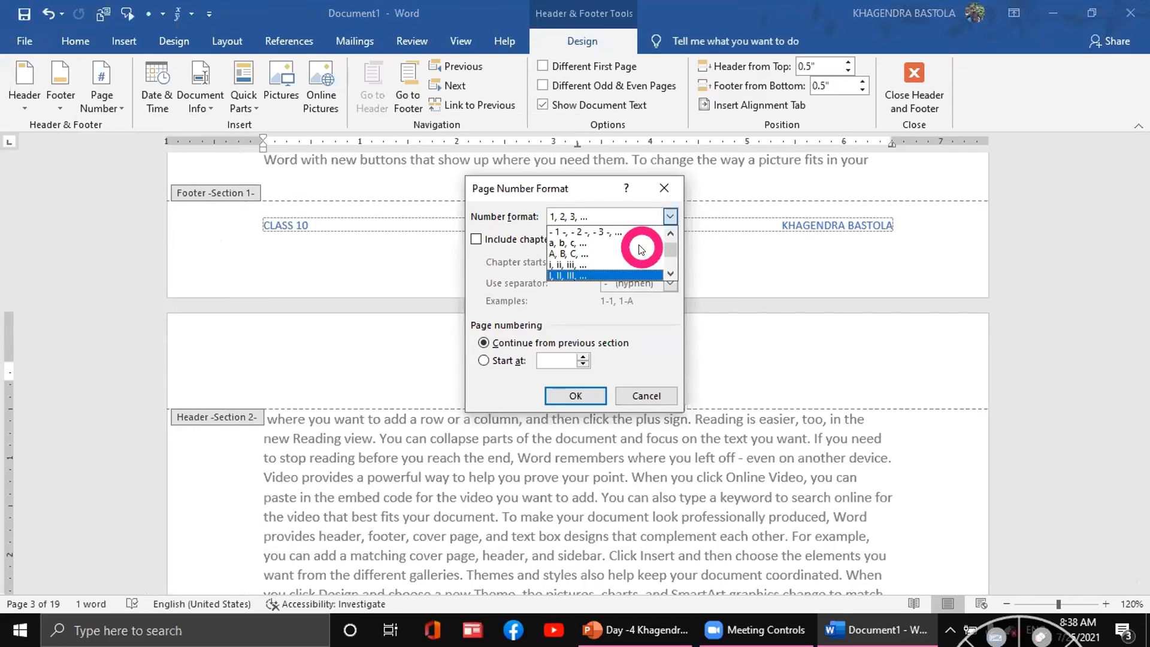
pyautogui.scroll(-2, 637, 249)
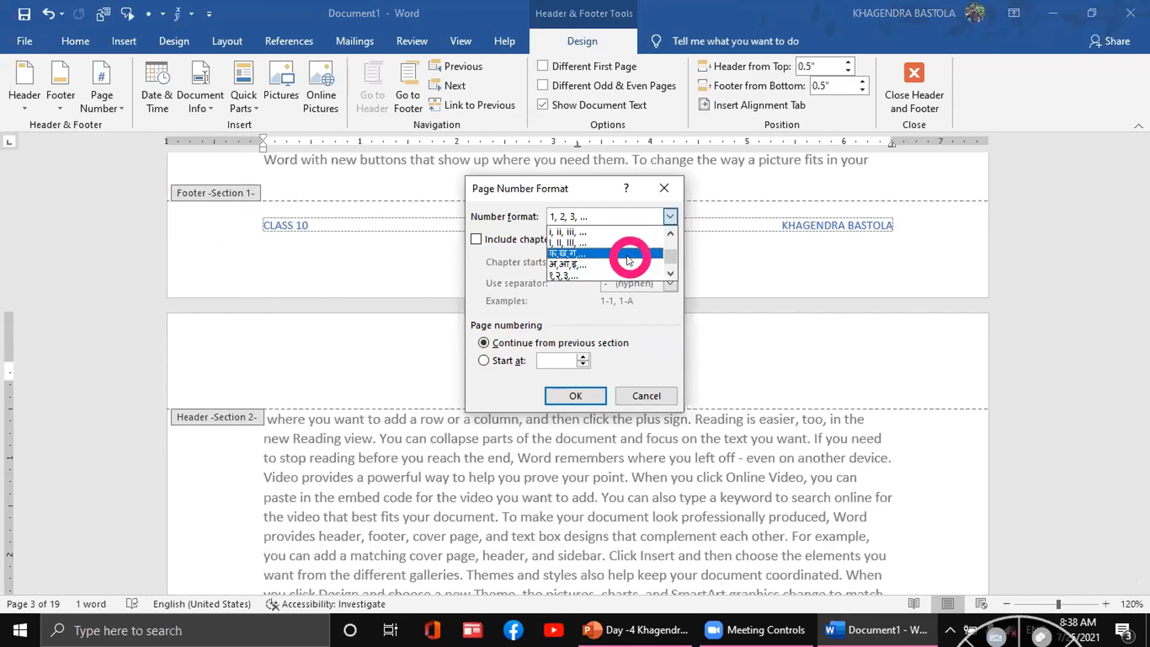
pyautogui.scroll(1, 611, 234)
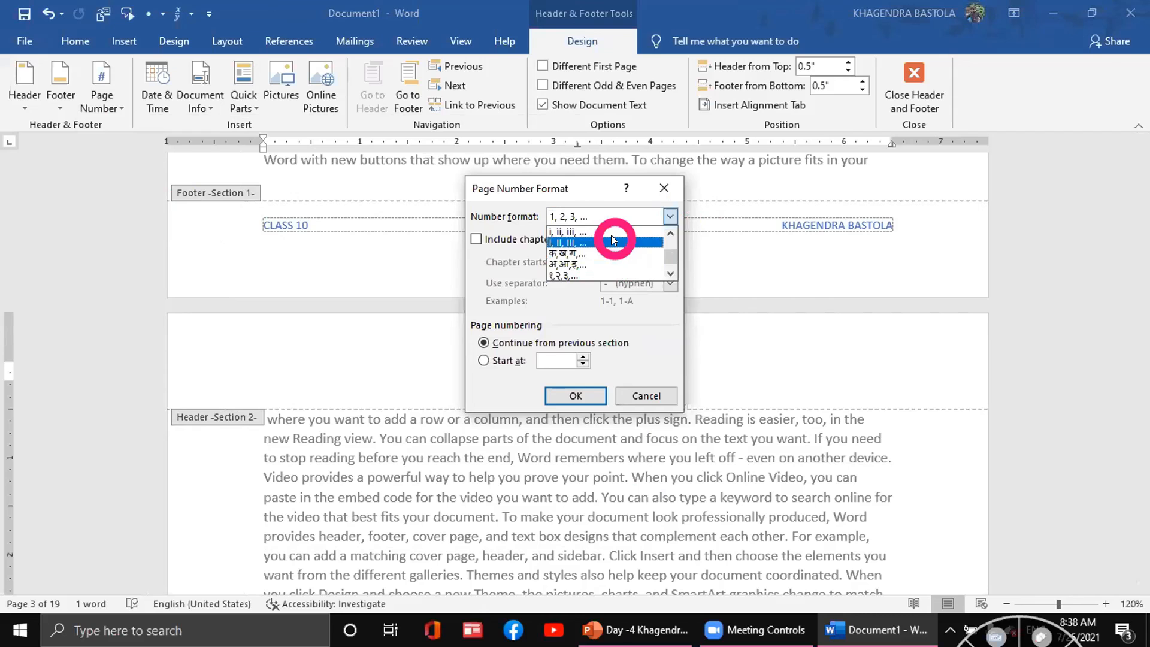
pyautogui.scroll(-1, 611, 239)
pyautogui.scroll(-1, 610, 238)
pyautogui.click(596, 237)
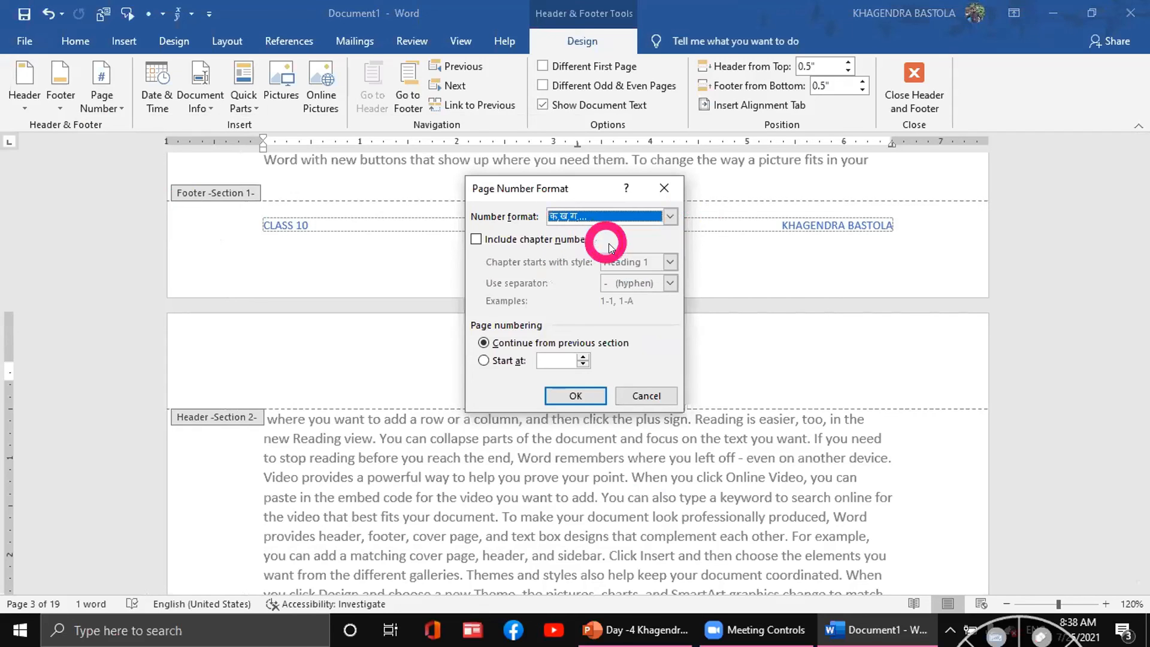
pyautogui.click(581, 397)
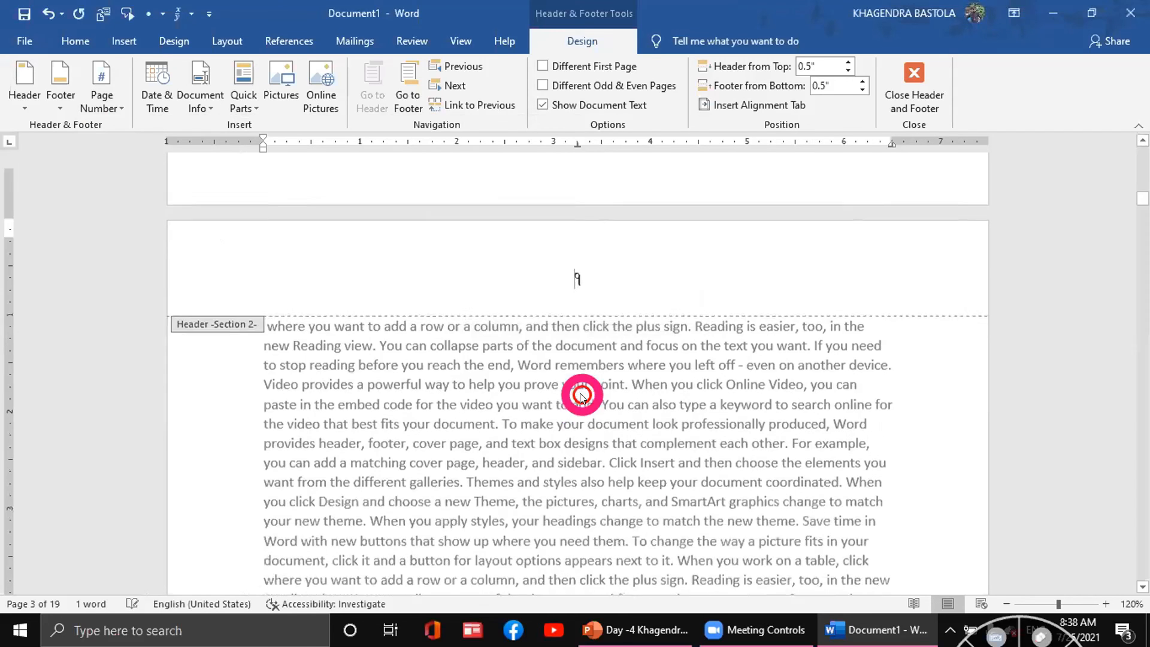
# Set the Section 2 page numbering to start at क instead of continuing from the previous section.
pyautogui.doubleClick(574, 226)
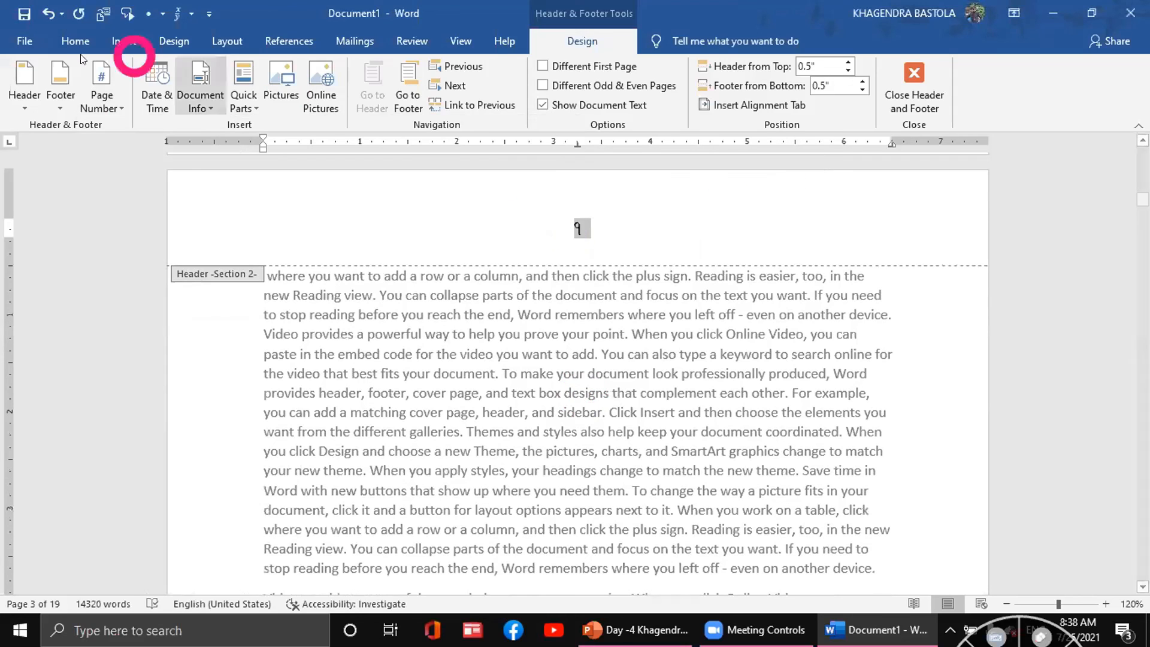
pyautogui.click(117, 111)
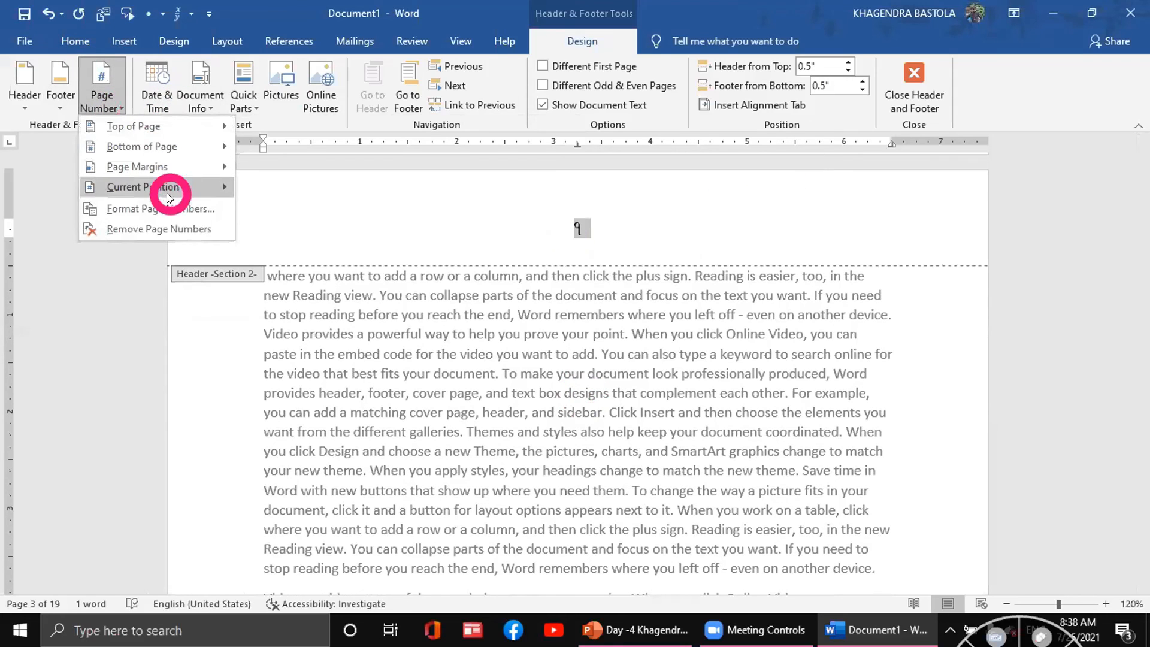
pyautogui.click(168, 206)
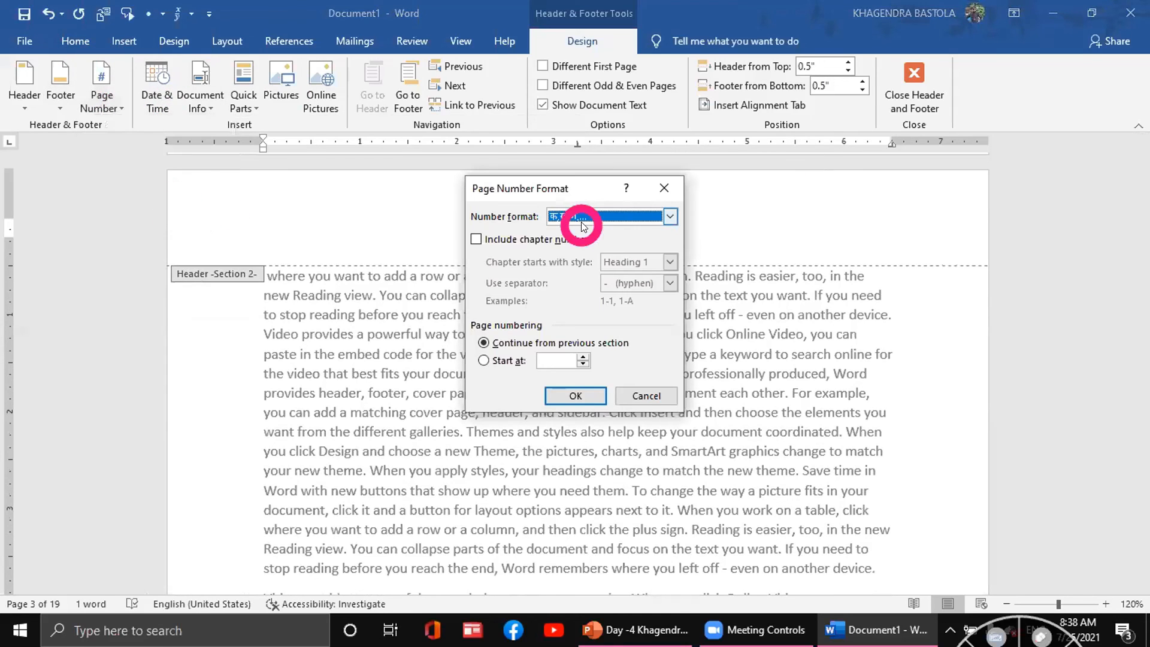
pyautogui.click(480, 361)
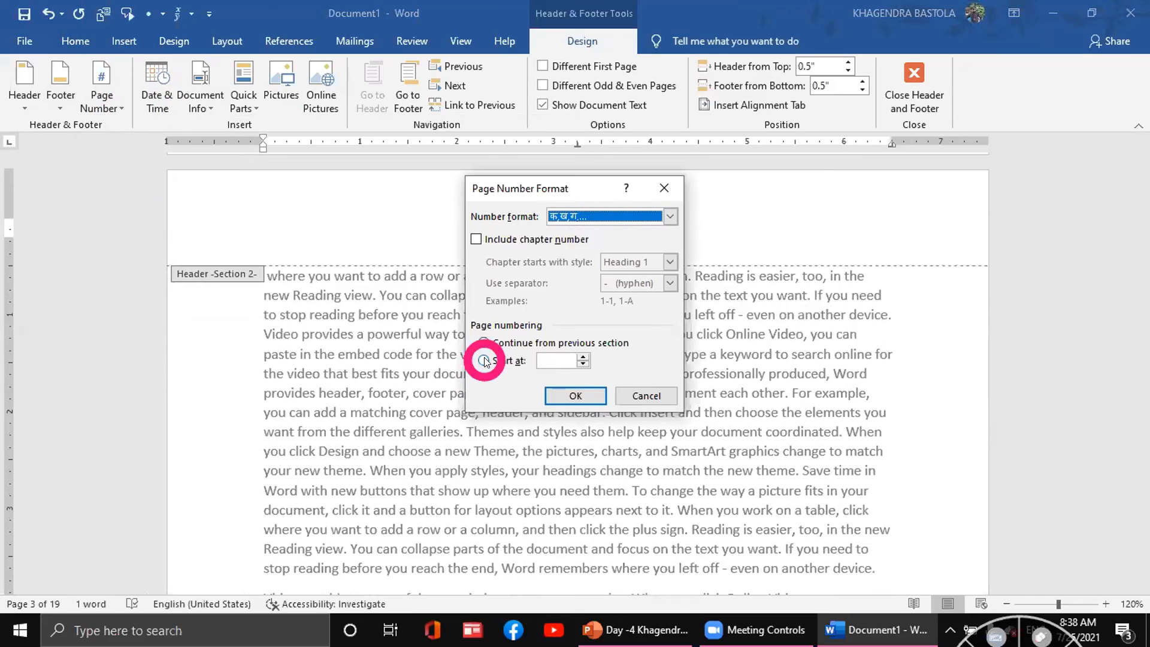
pyautogui.click(574, 395)
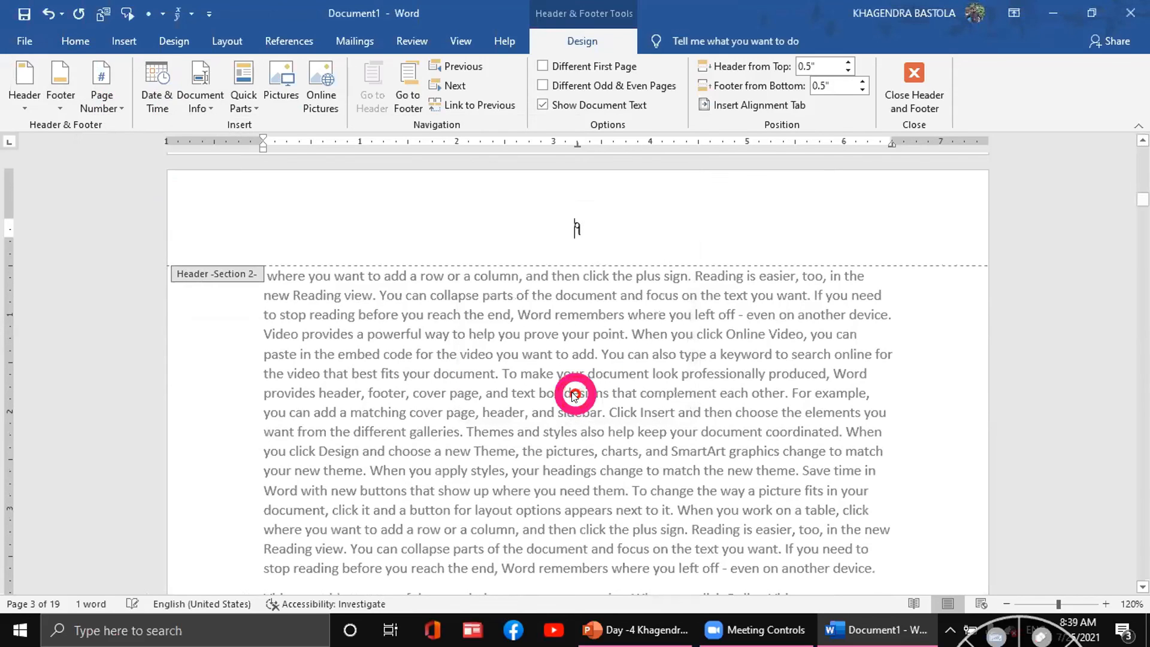
pyautogui.doubleClick(577, 228)
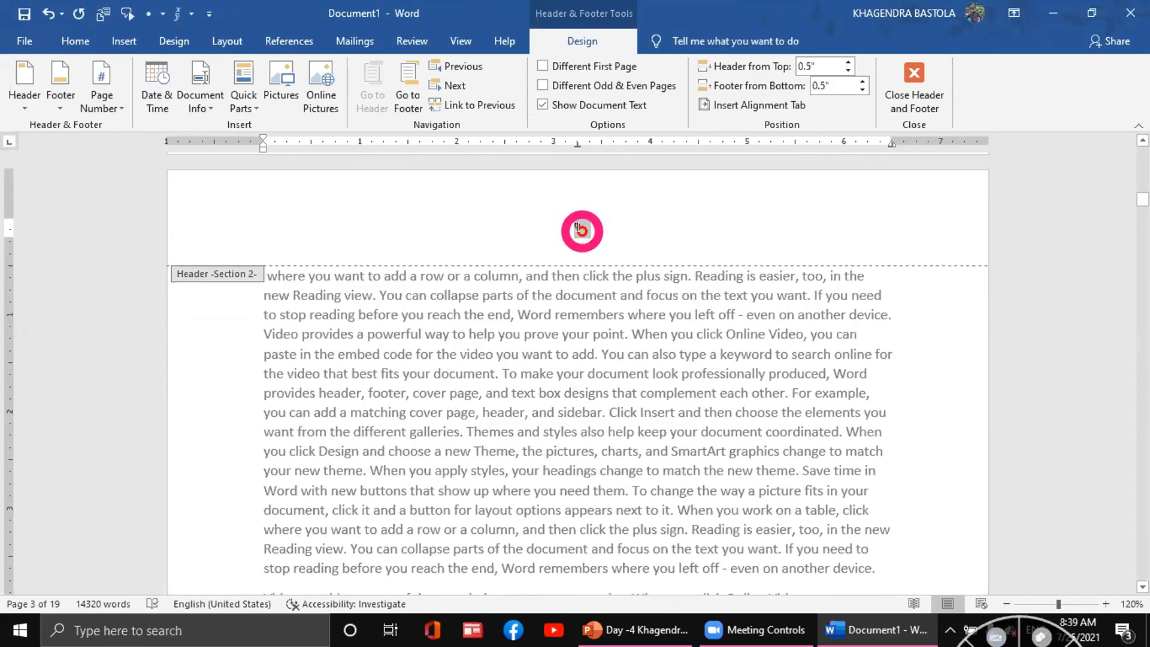
pyautogui.click(113, 103)
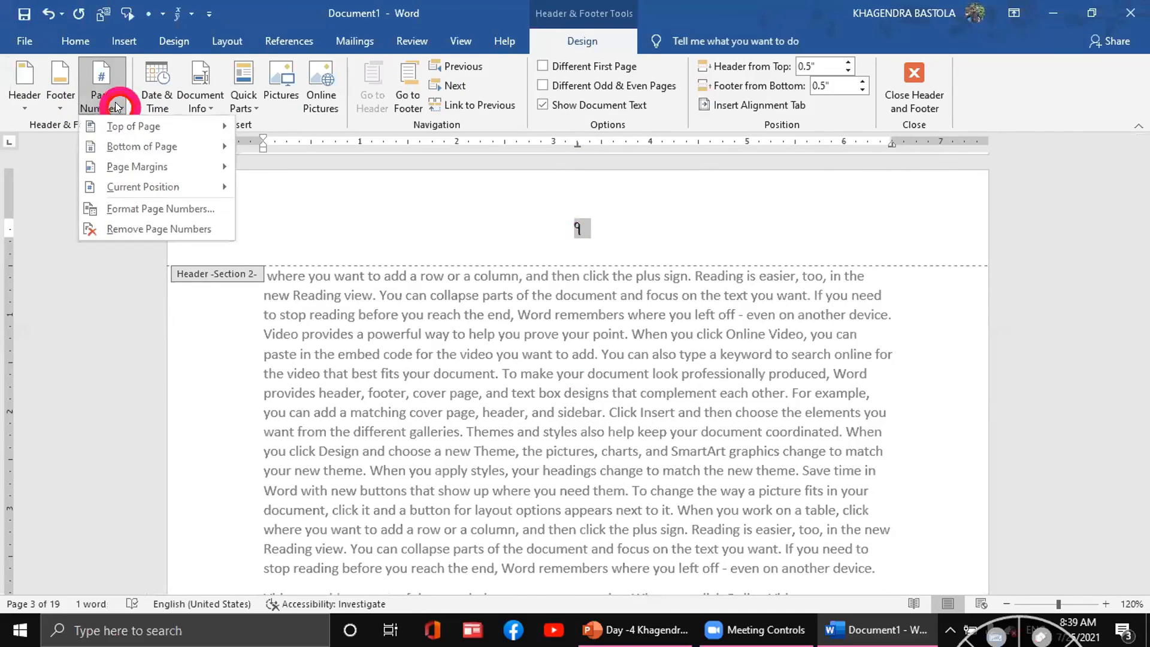
pyautogui.moveTo(154, 187)
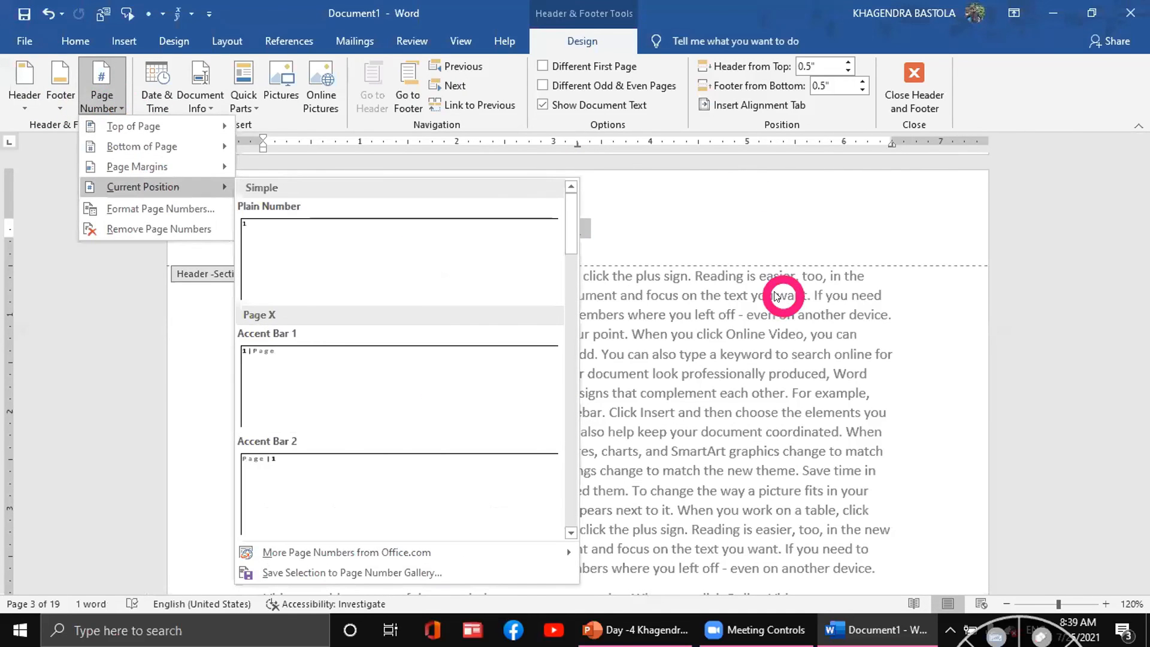
pyautogui.click(692, 204)
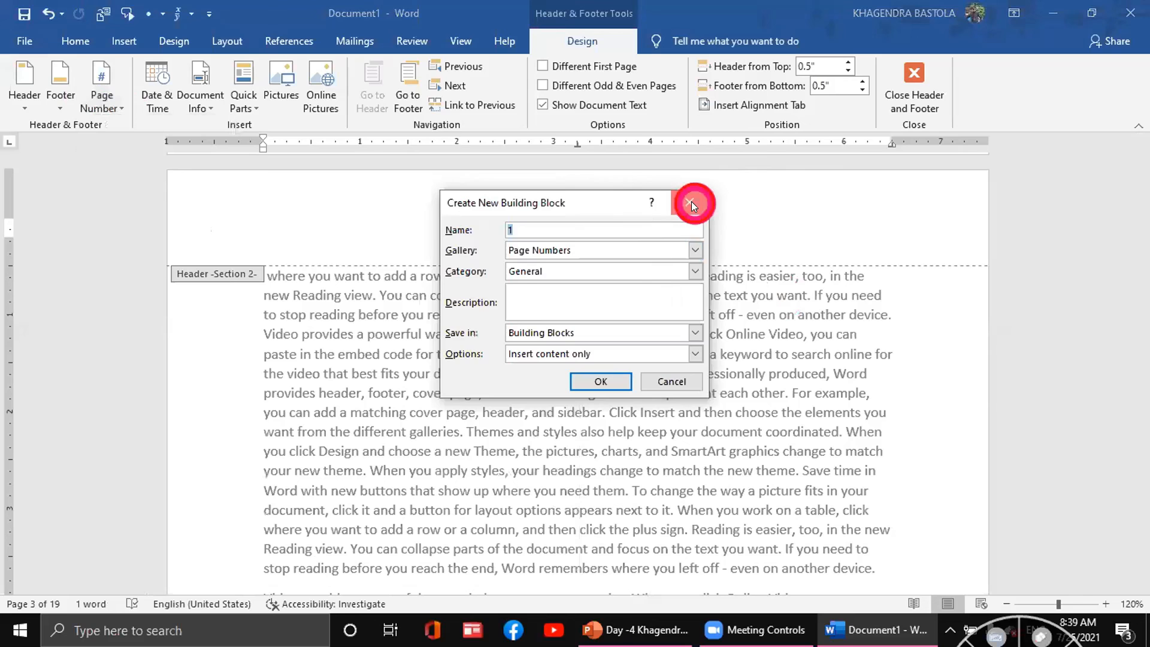
# Change the number format of the Section 2 page numbers to i, ii, iii, ....
pyautogui.click(123, 106)
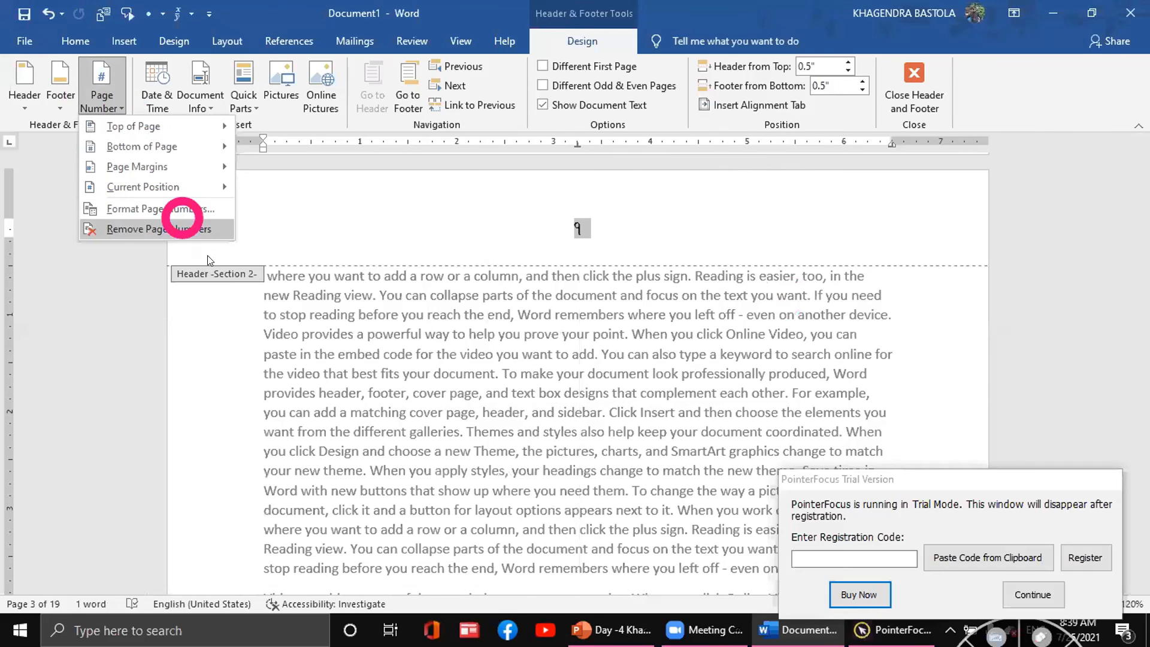
pyautogui.click(142, 208)
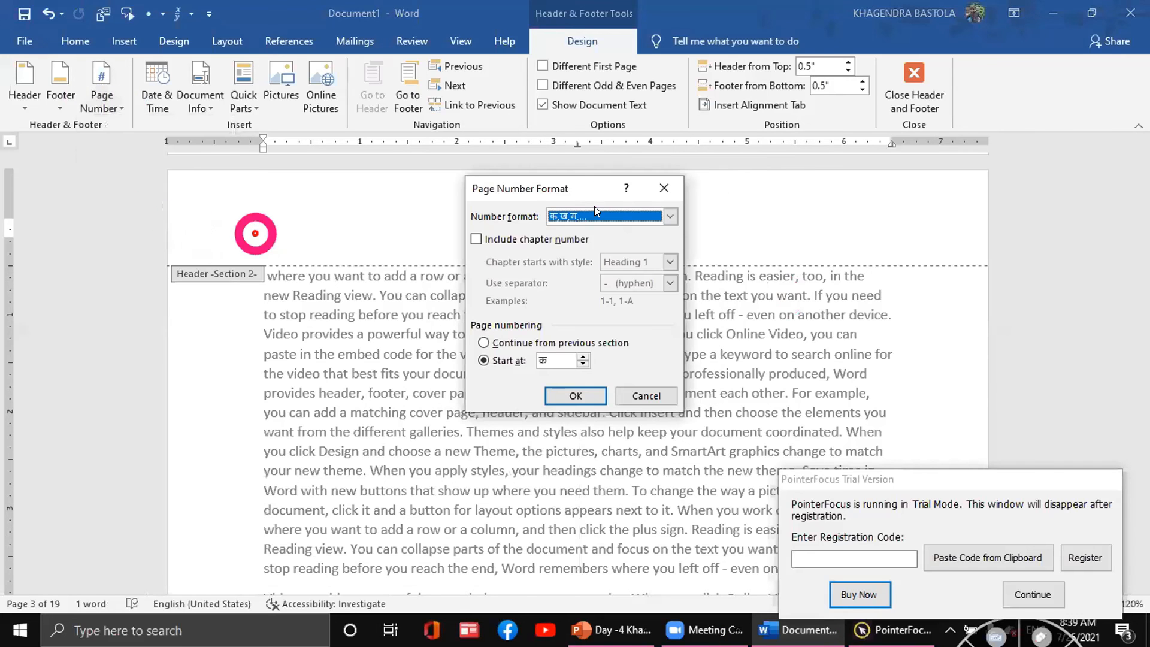
pyautogui.click(667, 218)
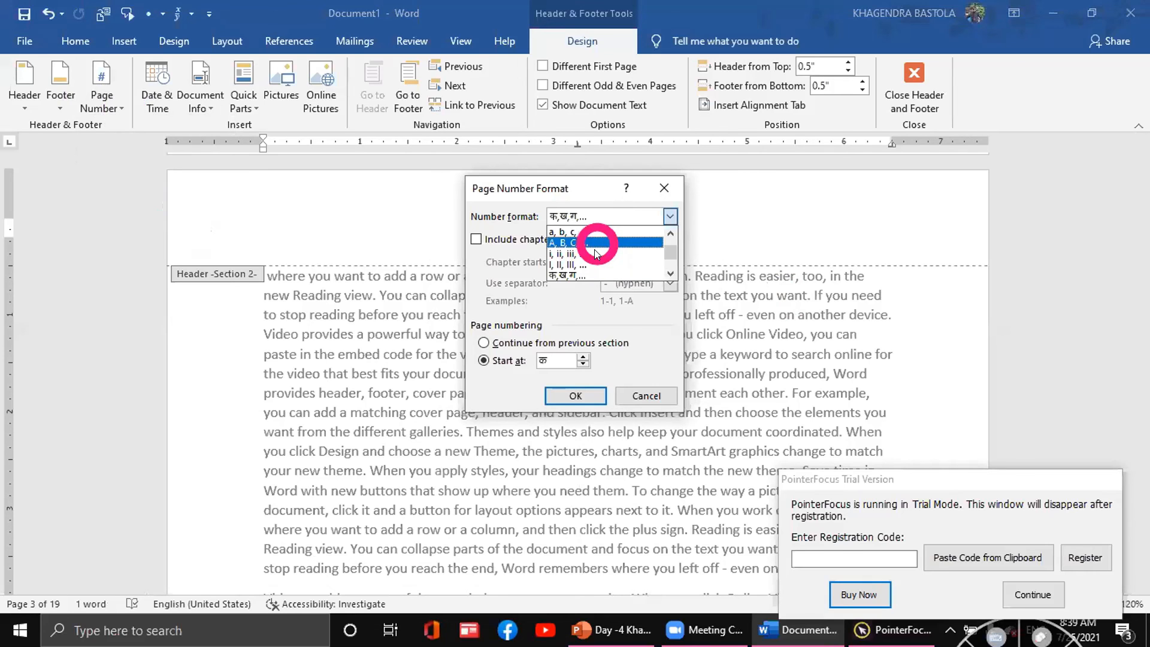
pyautogui.click(594, 254)
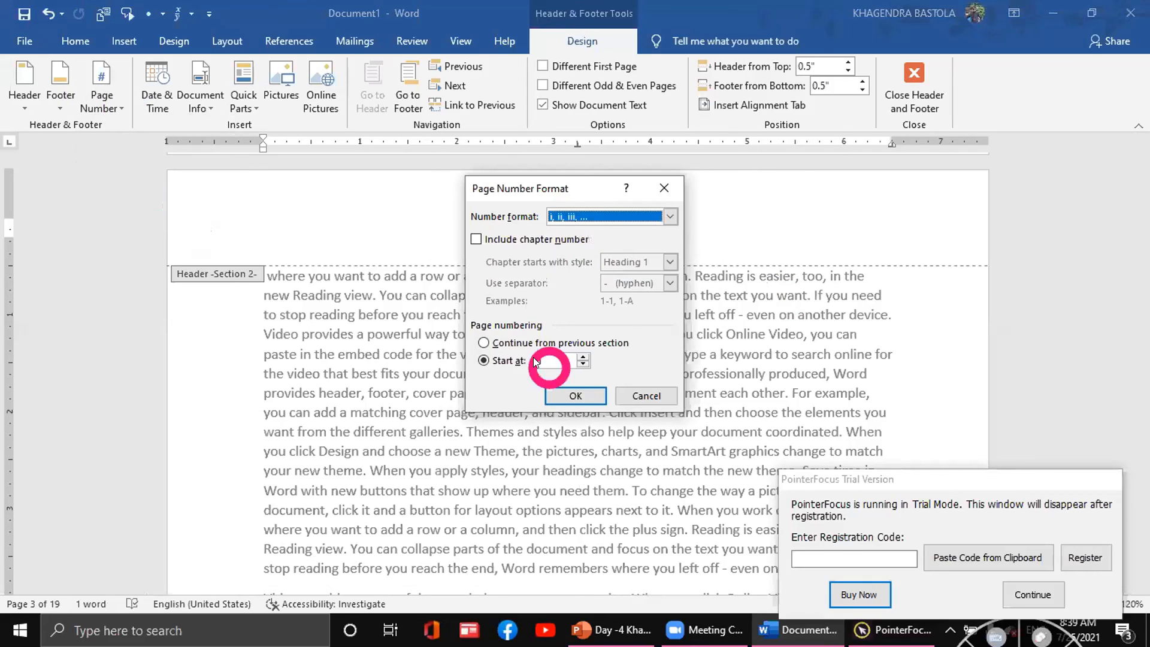
pyautogui.click(576, 394)
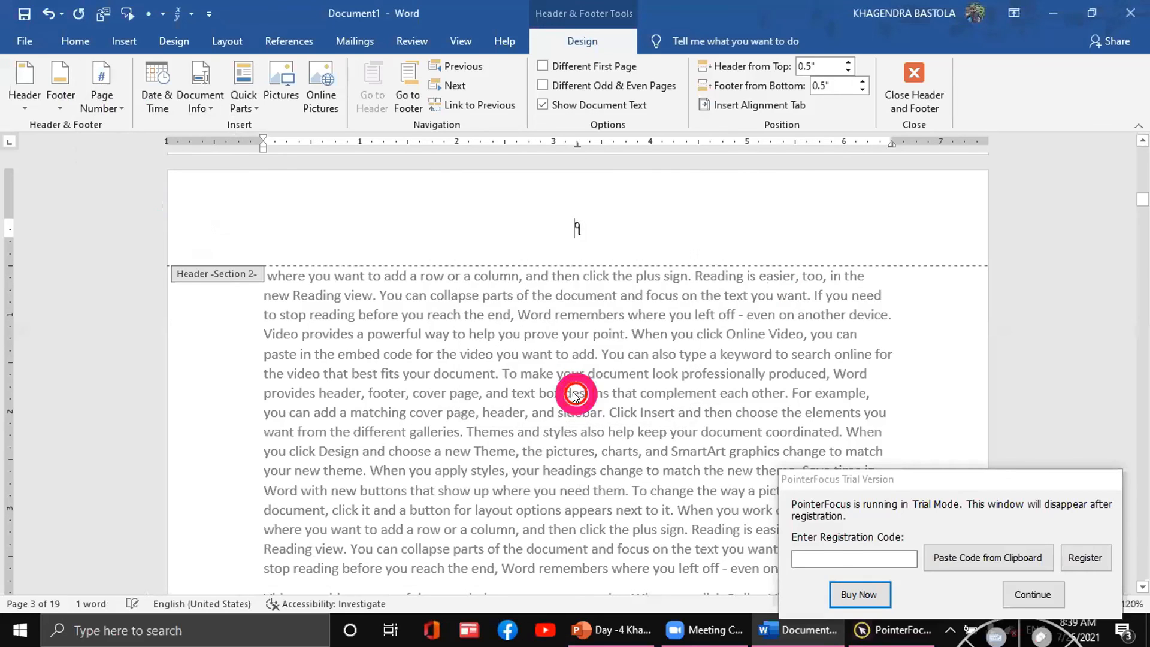
# Delete the existing page number from the Section 2 header on page 3, leaving the header empty.
pyautogui.moveTo(574, 231); pyautogui.dragTo(588, 232)
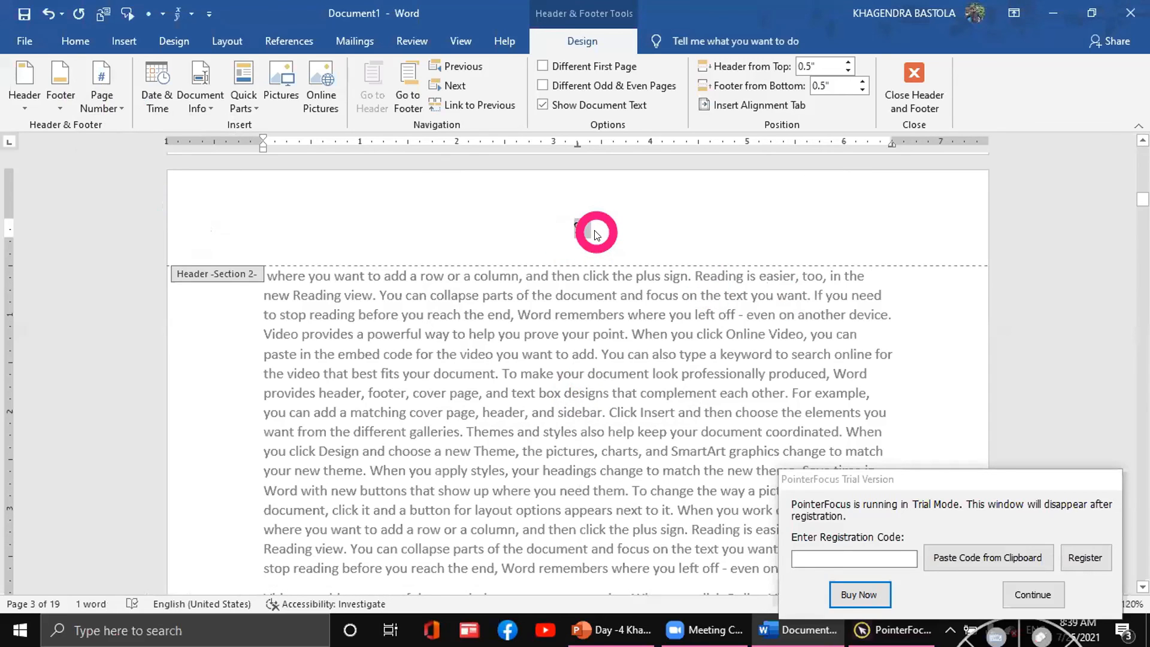
pyautogui.click(578, 227)
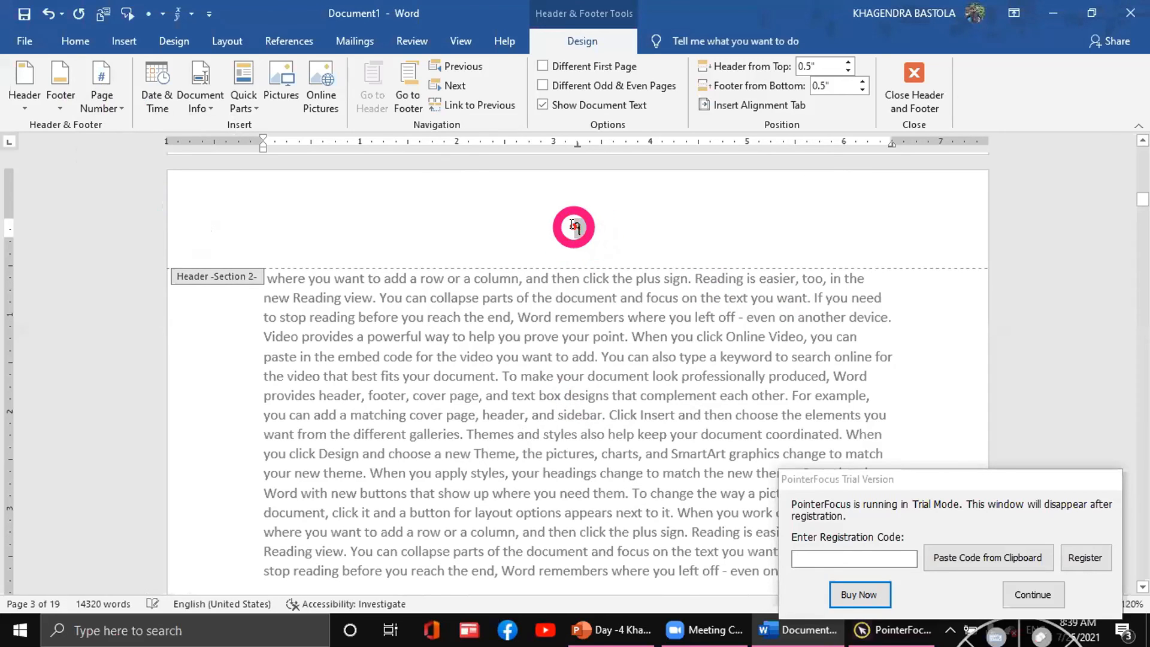
pyautogui.moveTo(578, 227); pyautogui.dragTo(583, 235)
pyautogui.write('k')
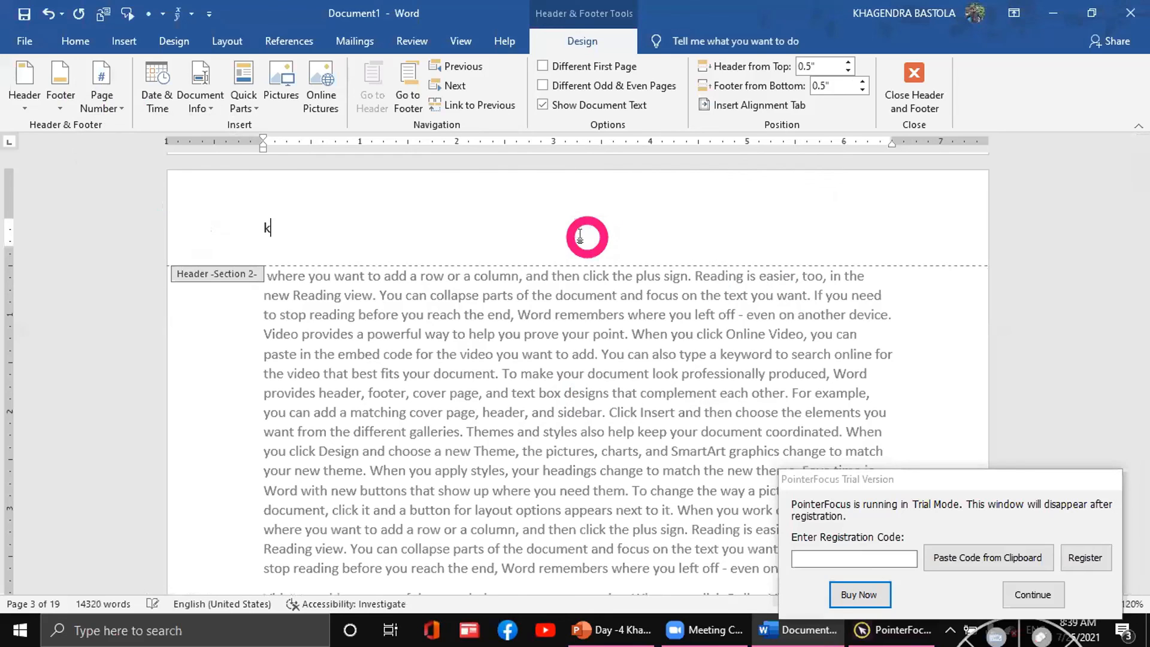
pyautogui.press('BackSpace')
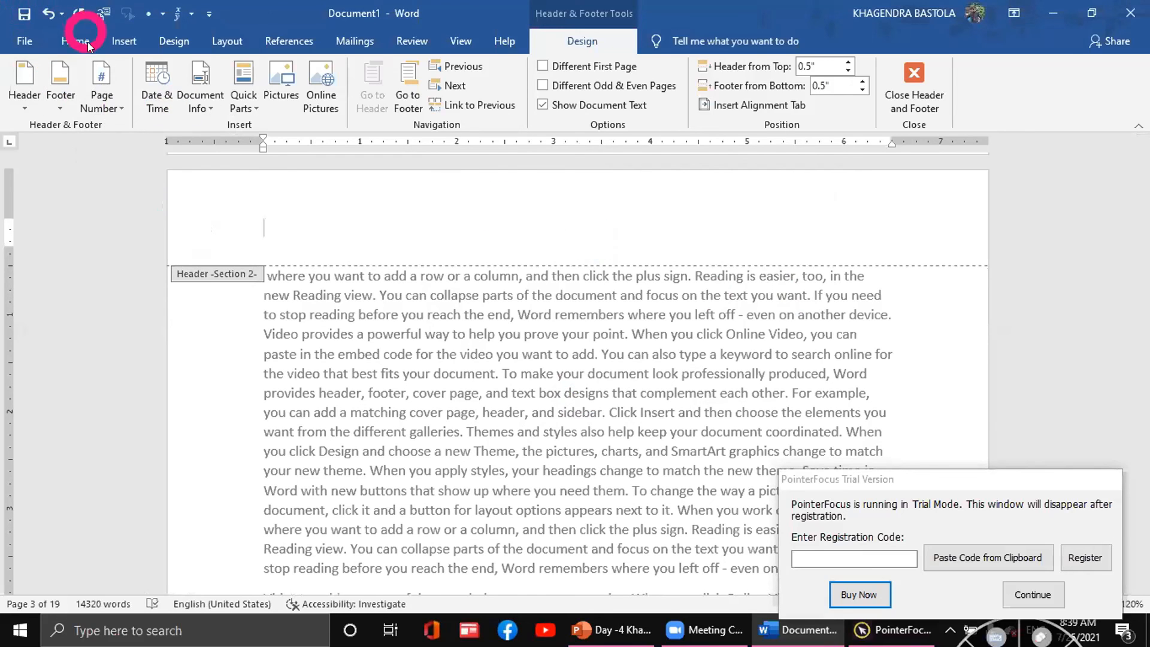
# Try to insert a plain page number at the current position in the Section 2 header and close header editing.
pyautogui.click(114, 100)
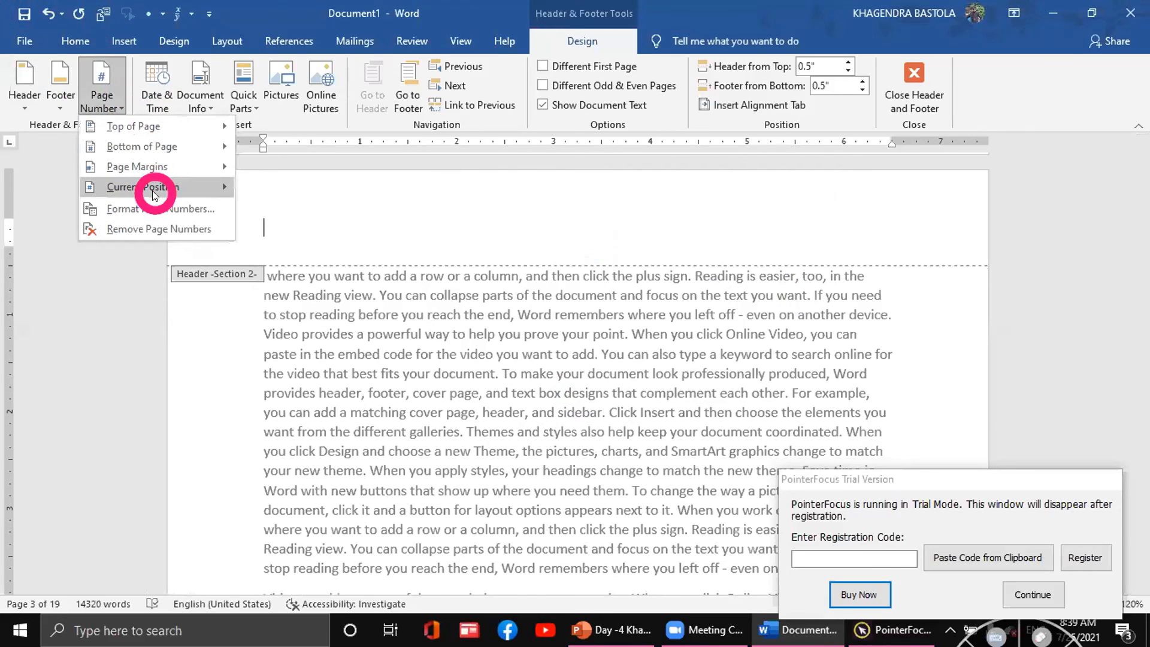
pyautogui.moveTo(154, 184)
pyautogui.click(274, 289)
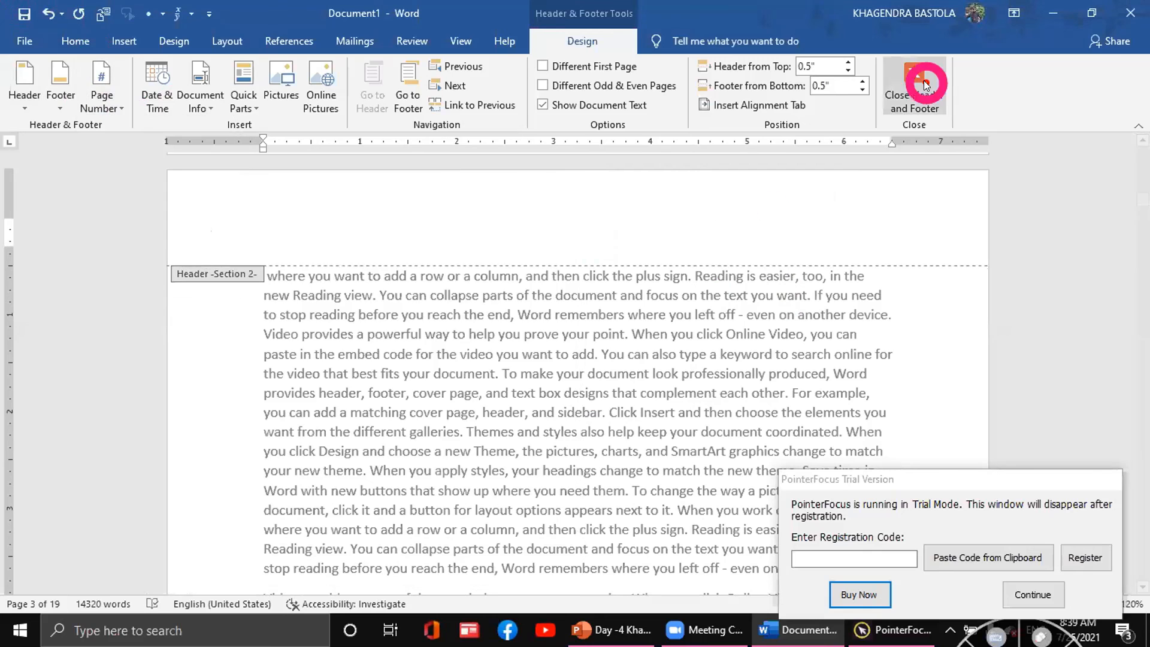
pyautogui.click(913, 83)
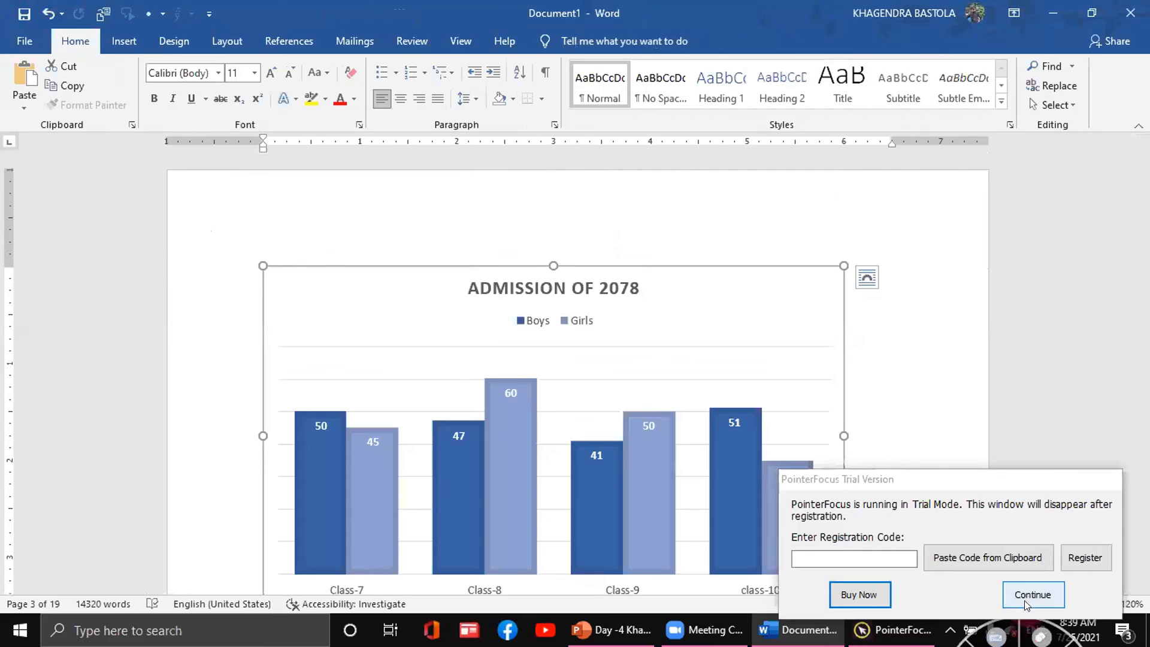
pyautogui.click(1026, 601)
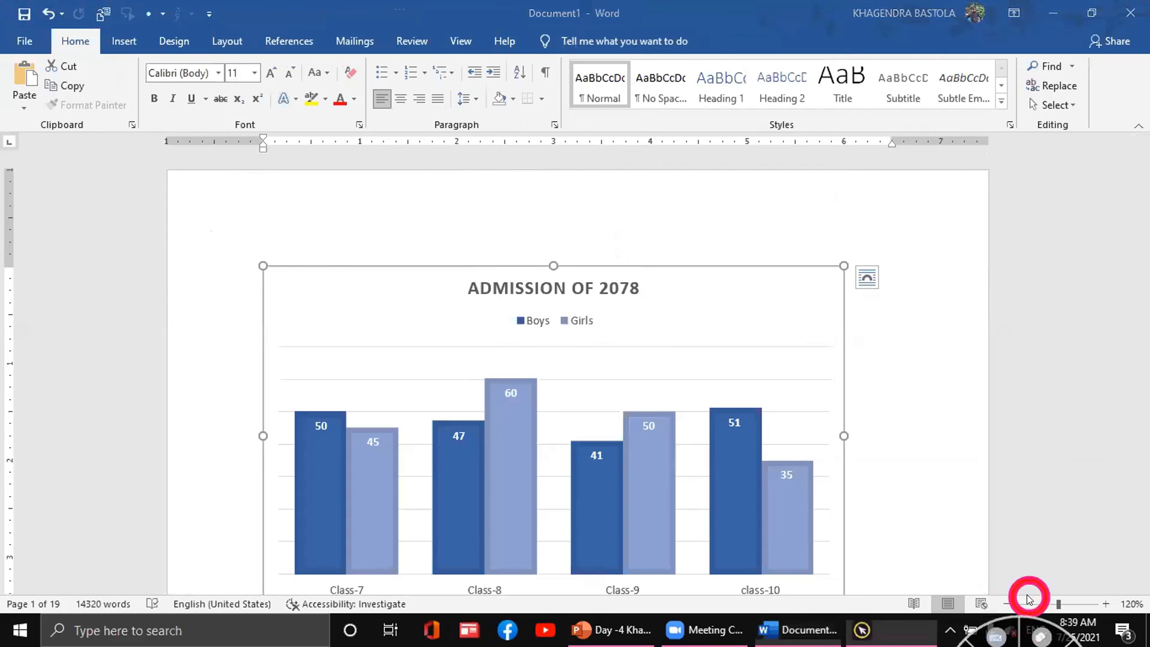
pyautogui.click(129, 40)
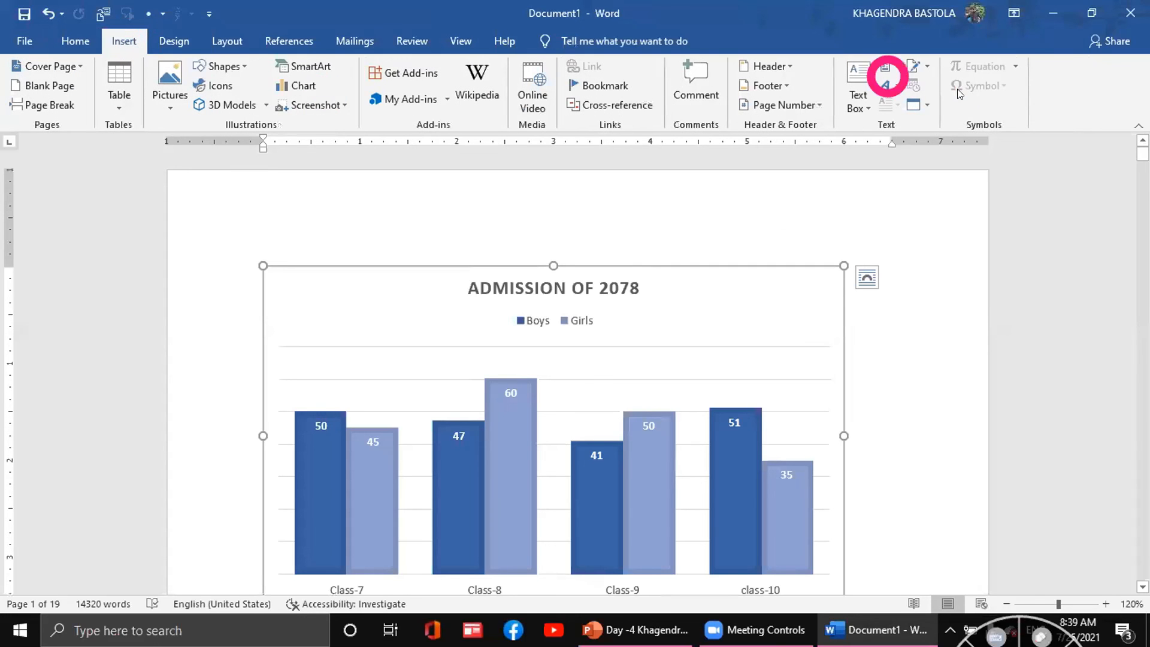
pyautogui.doubleClick(533, 226)
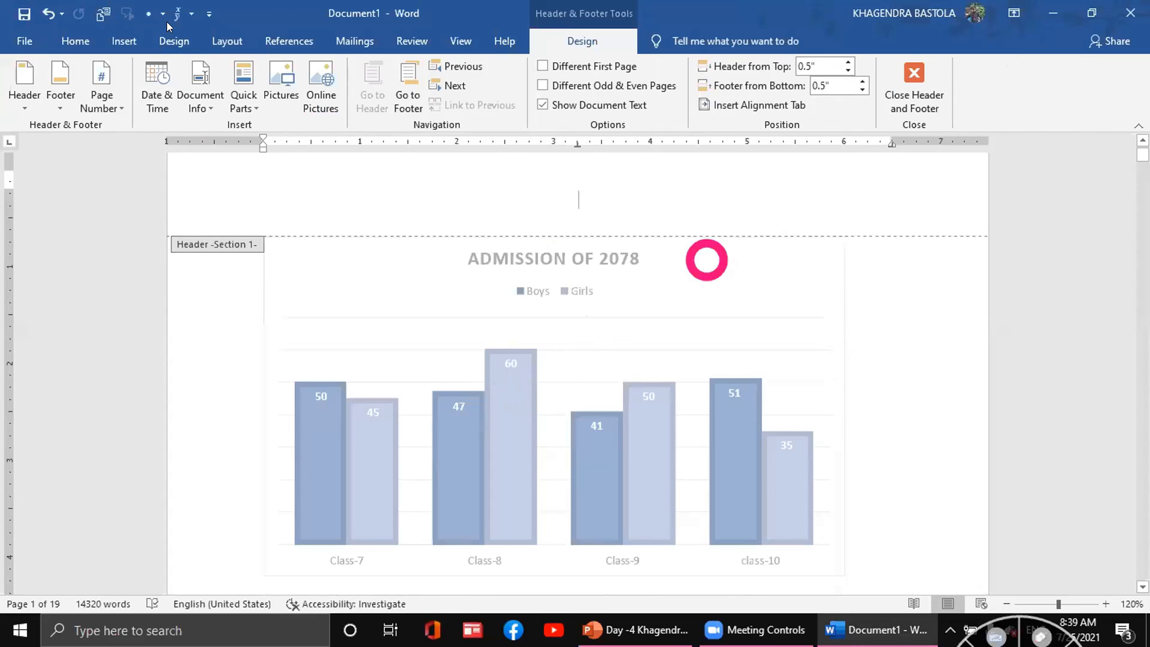
pyautogui.click(124, 40)
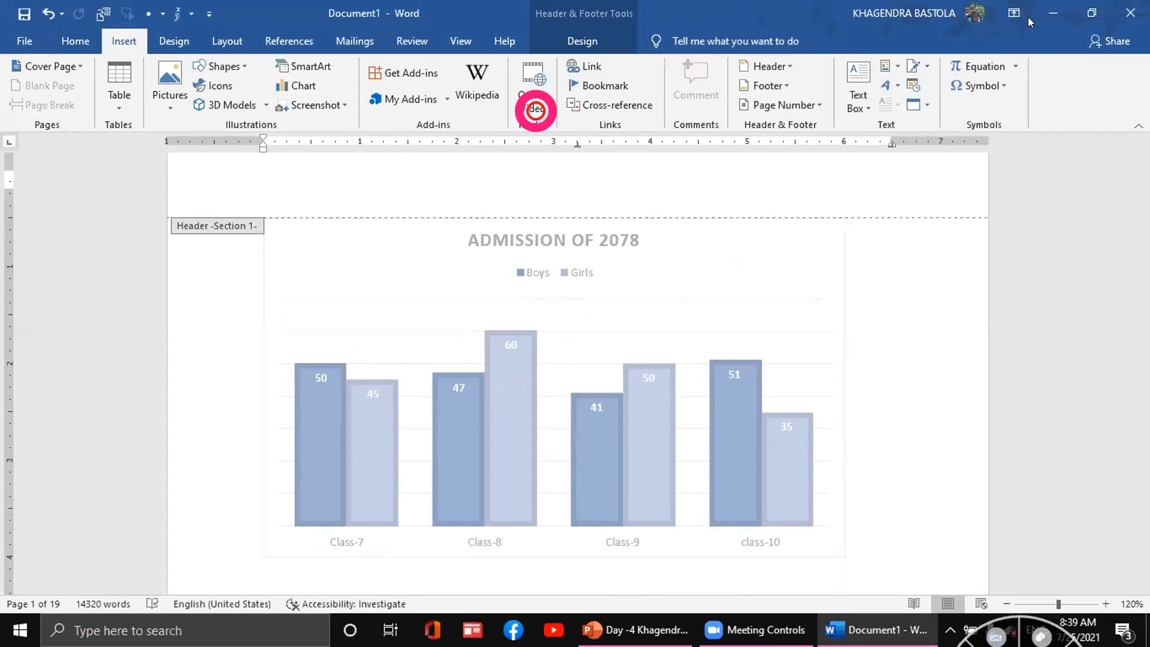
pyautogui.click(865, 107)
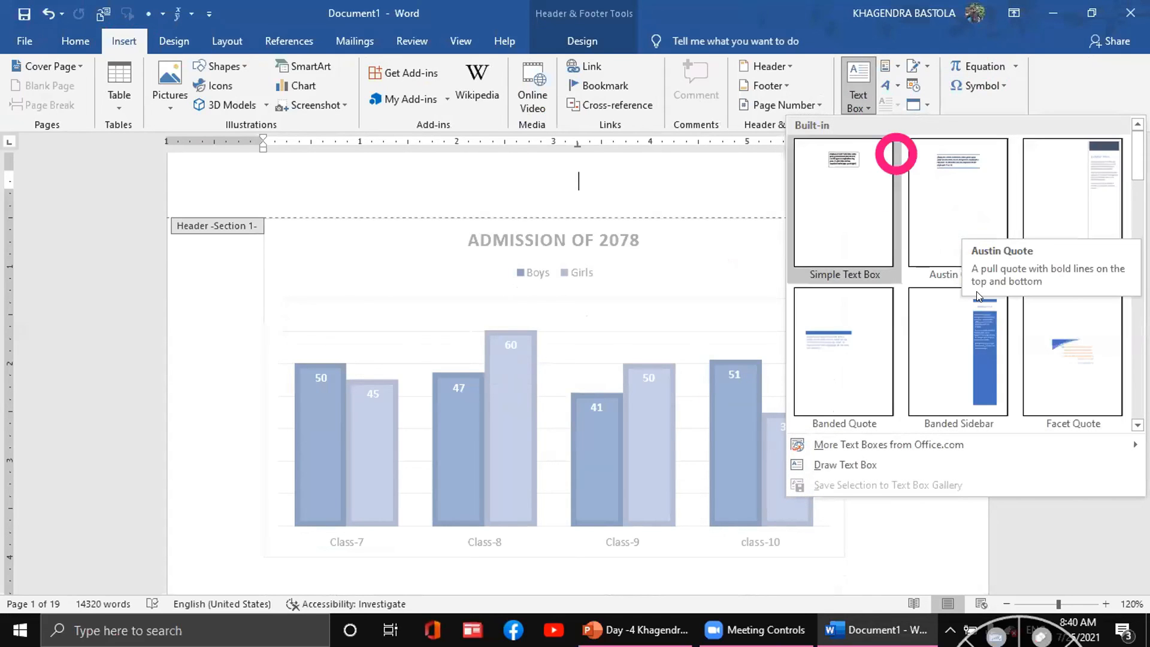
pyautogui.click(540, 290)
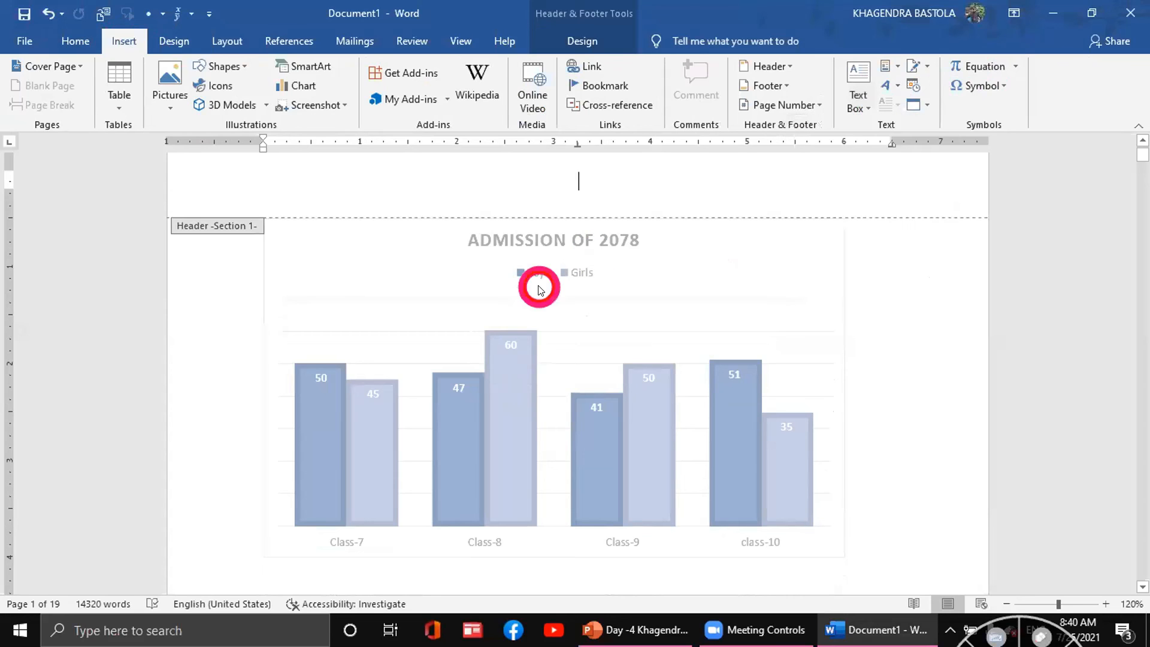
pyautogui.scroll(-5, 720, 266)
pyautogui.tripleClick(611, 227)
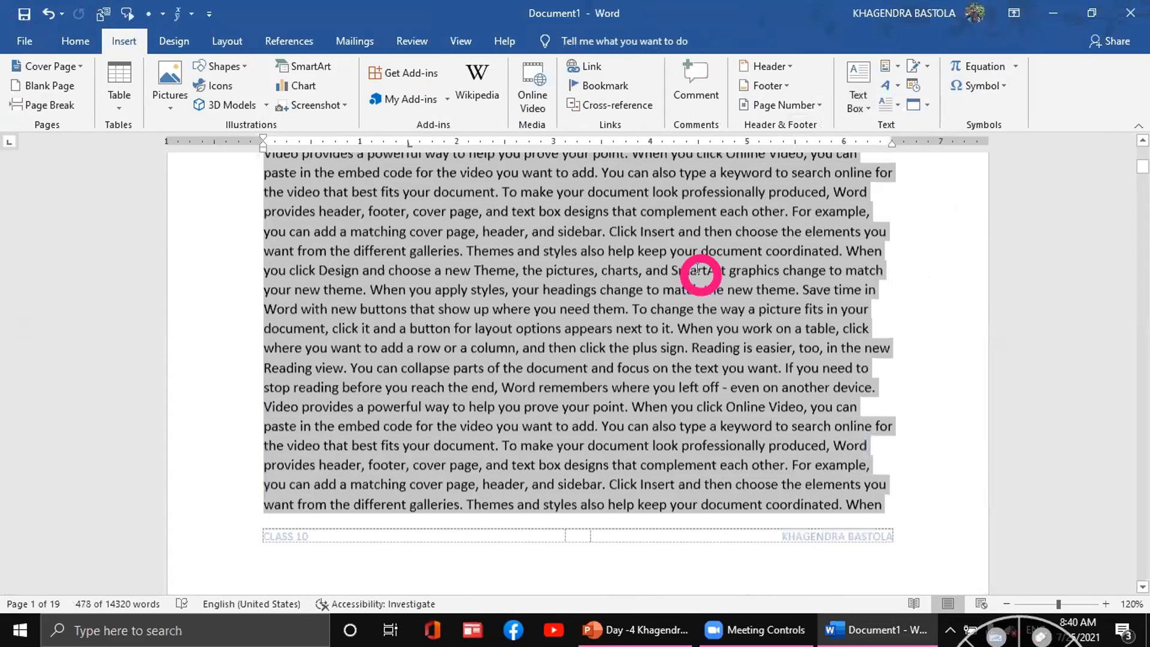
# Draw a text box about 1.09 by 4.29 inches between the chart and the first paragraph, and enter "ssss" in it.
pyautogui.click(708, 269)
pyautogui.scroll(2, 599, 263)
pyautogui.scroll(2, 403, 332)
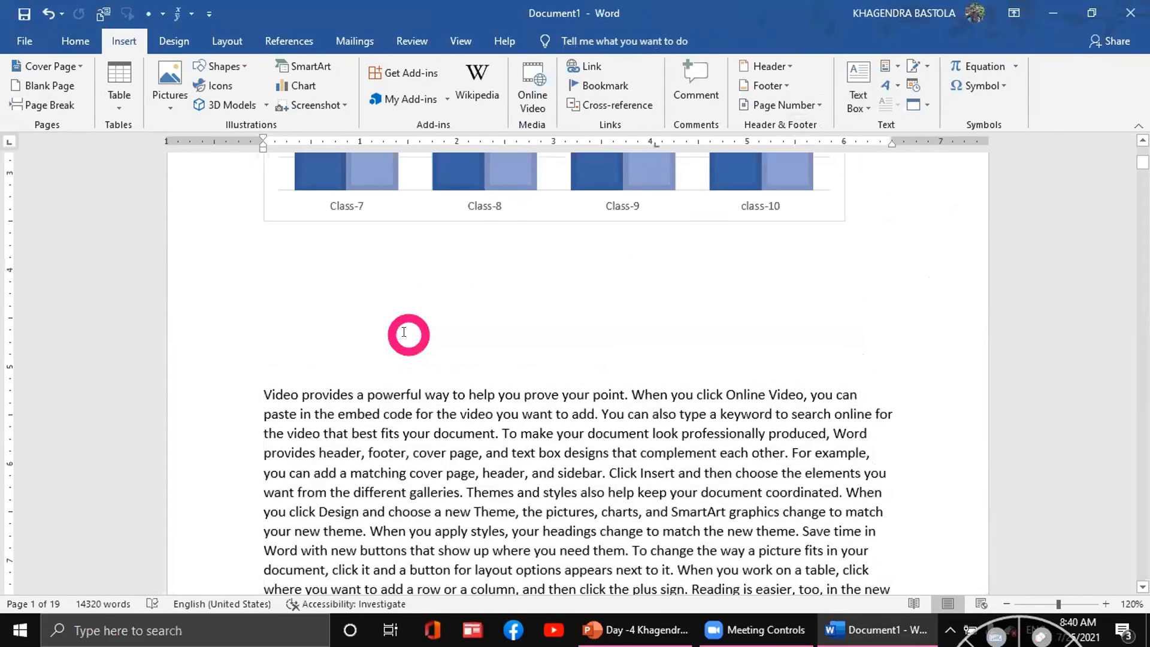
pyautogui.click(869, 93)
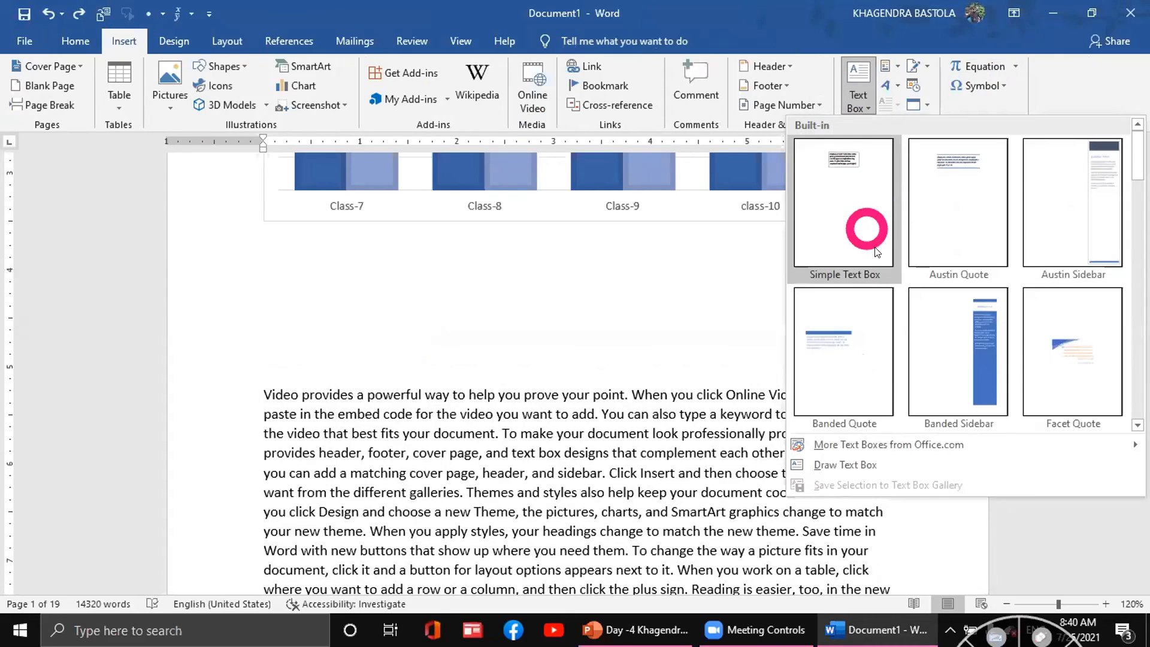
pyautogui.click(851, 464)
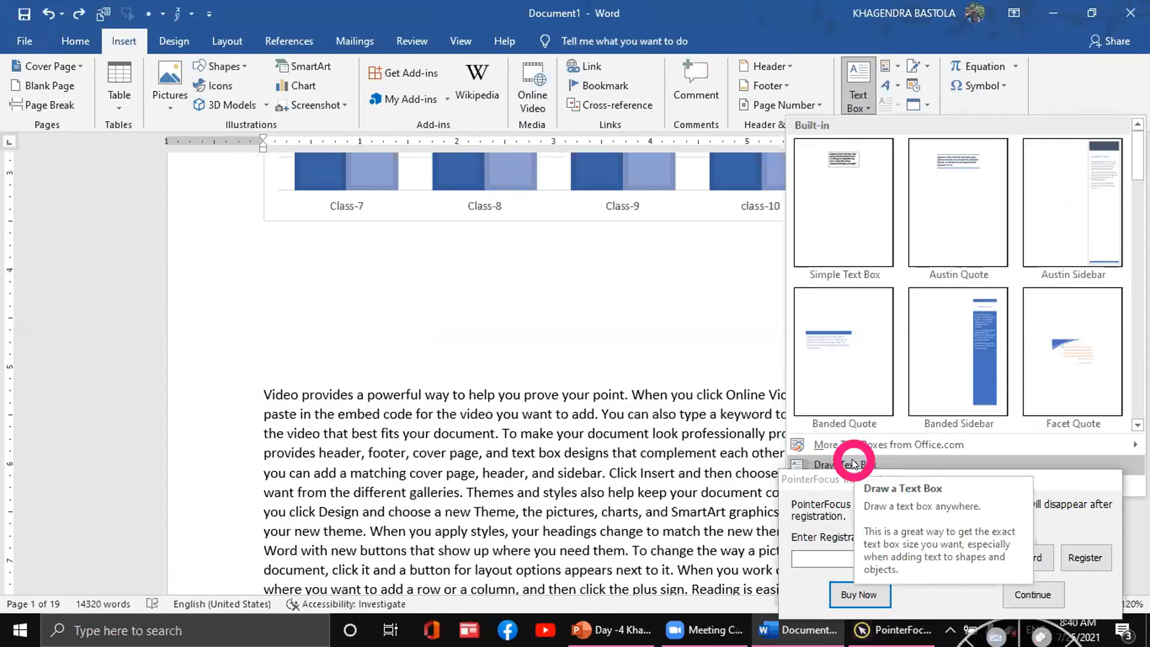
pyautogui.moveTo(298, 252); pyautogui.dragTo(681, 356)
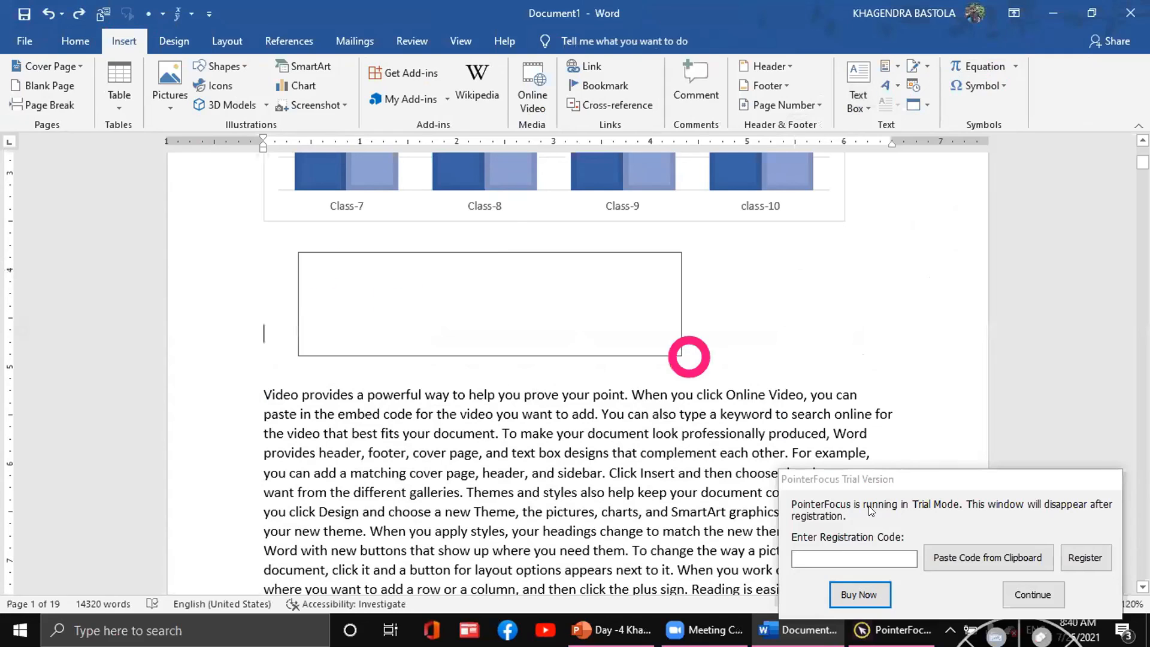
pyautogui.click(1037, 596)
pyautogui.click(125, 35)
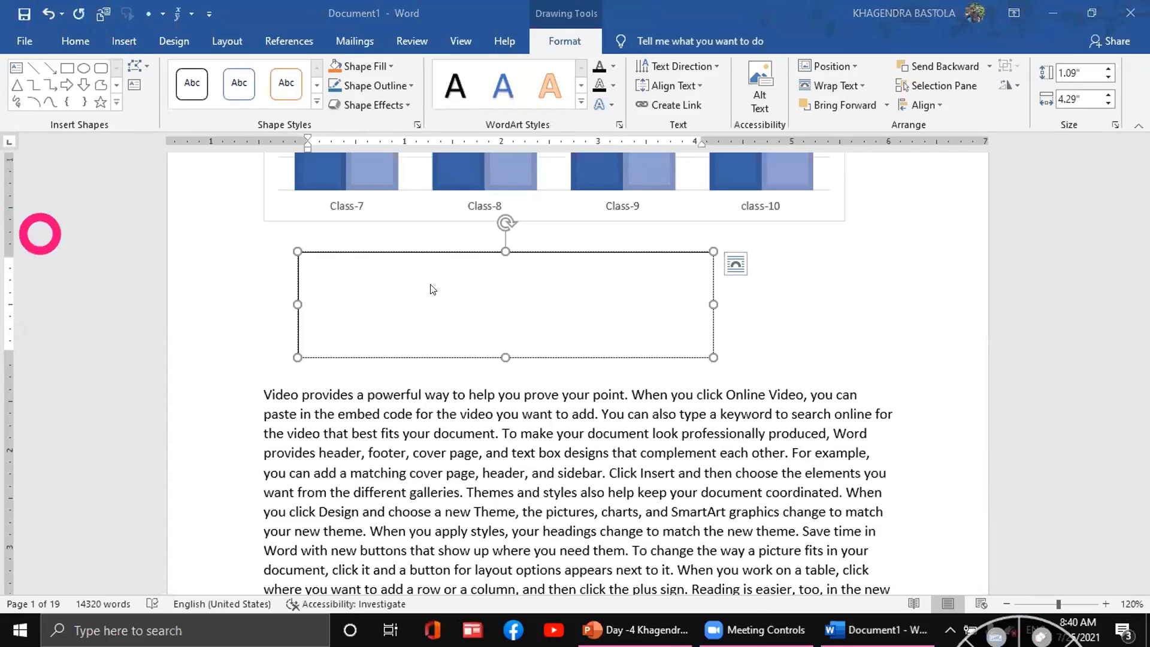
pyautogui.click(413, 280)
pyautogui.write('ssss')
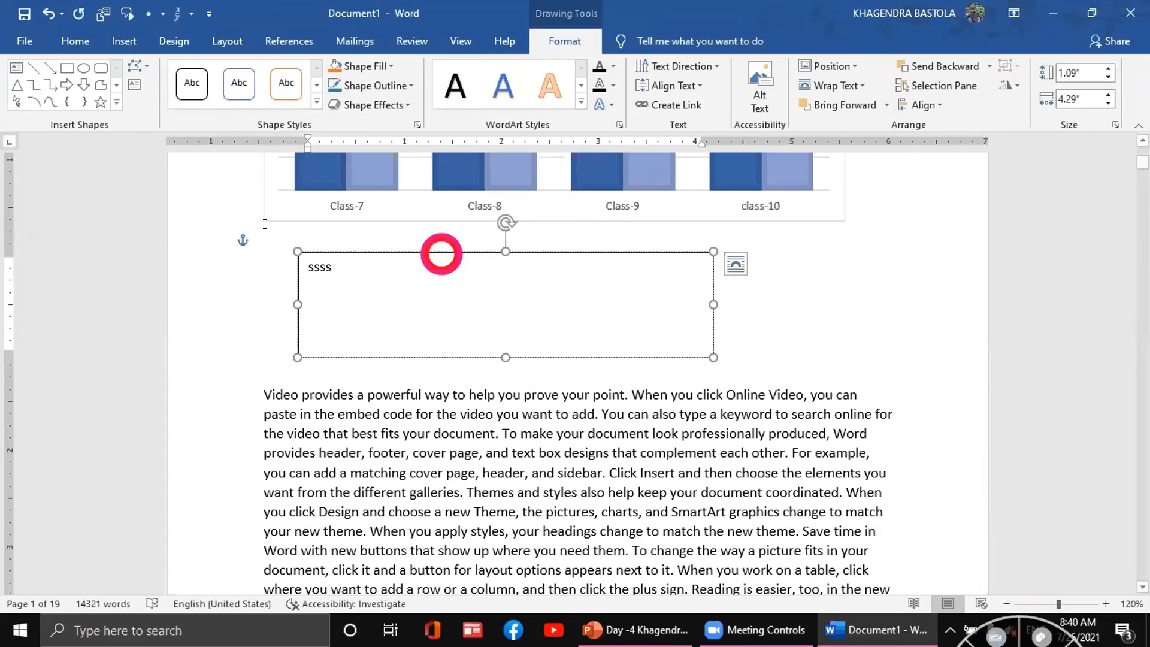
# Delete the text box below the chart together with its text.
pyautogui.click(289, 249)
pyautogui.press('Delete')
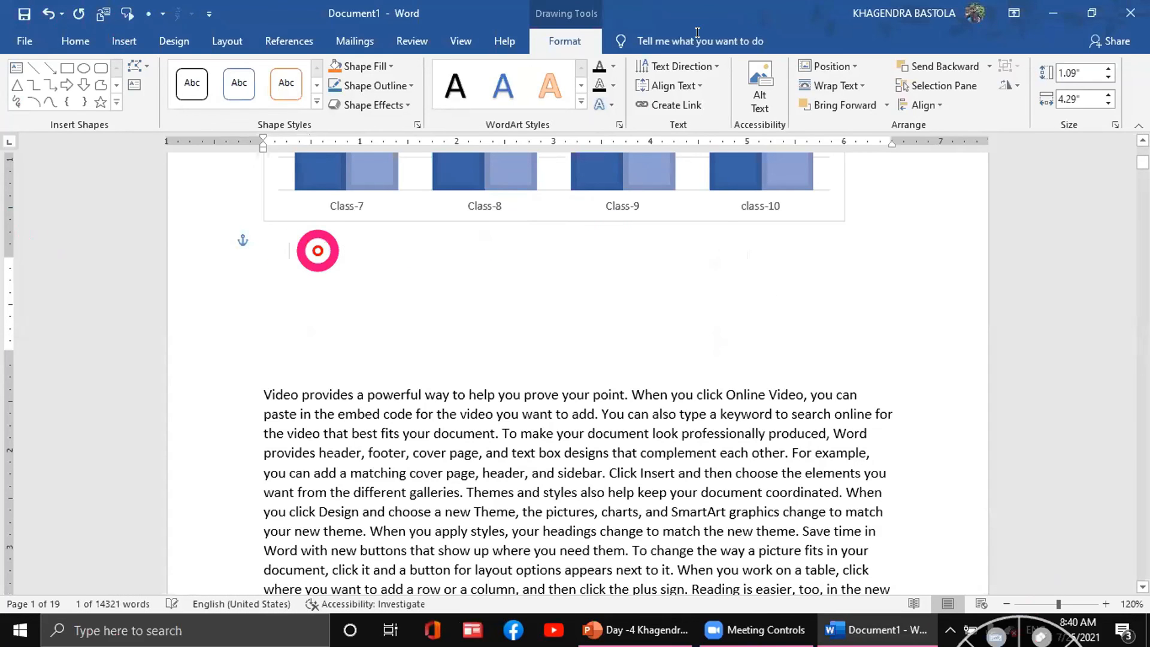
# Draw a text box about 1.15 by 5.6 inches from the shapes gallery and place it directly beneath the chart.
pyautogui.click(132, 43)
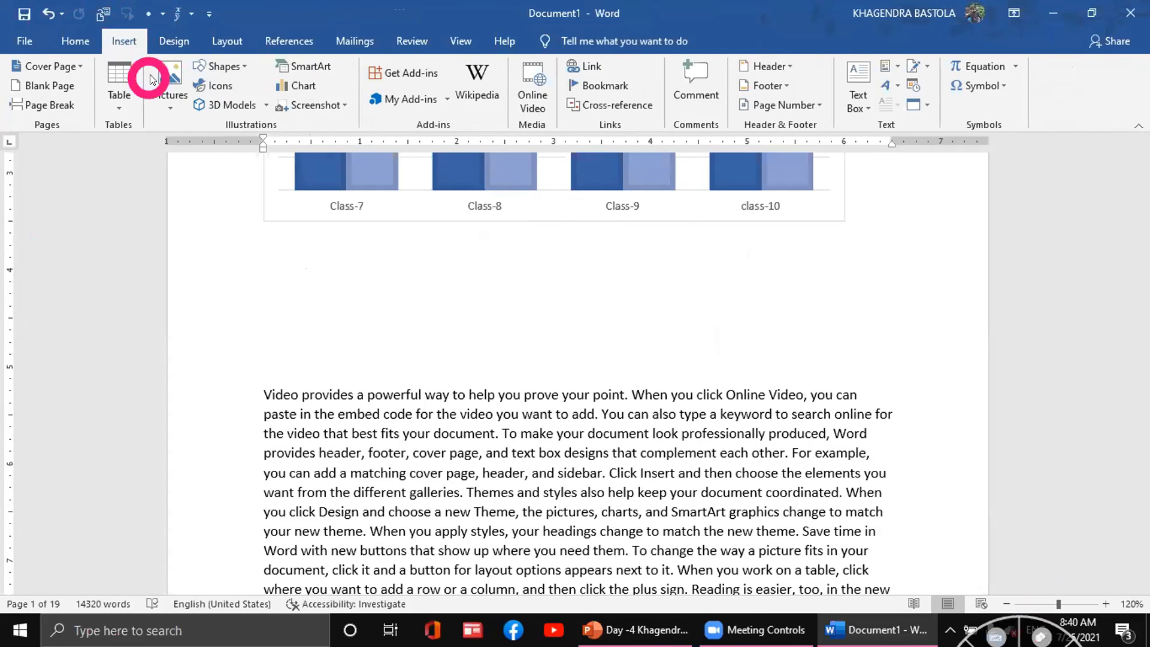
pyautogui.click(246, 64)
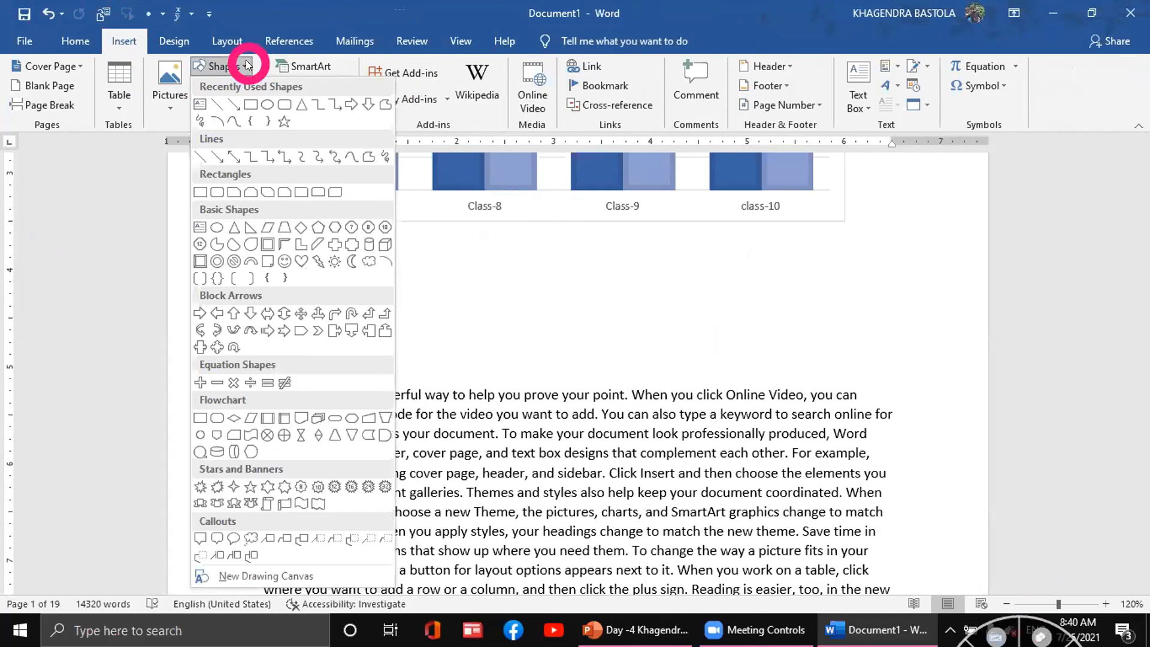
pyautogui.click(199, 104)
pyautogui.moveTo(270, 240); pyautogui.dragTo(812, 352)
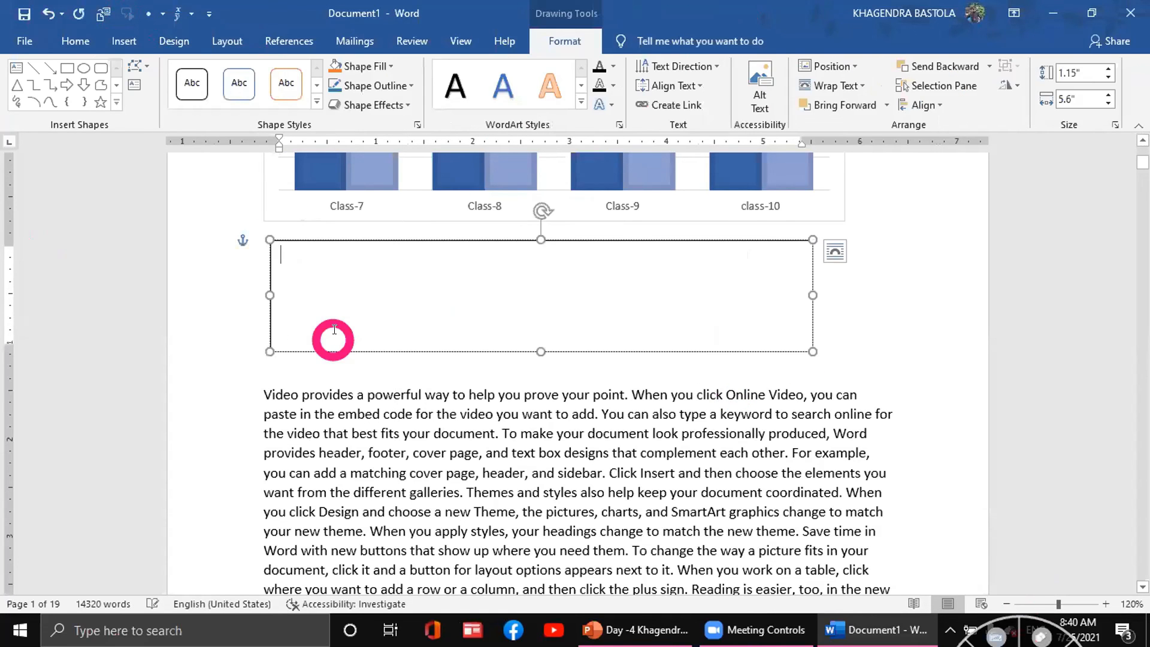
pyautogui.click(441, 268)
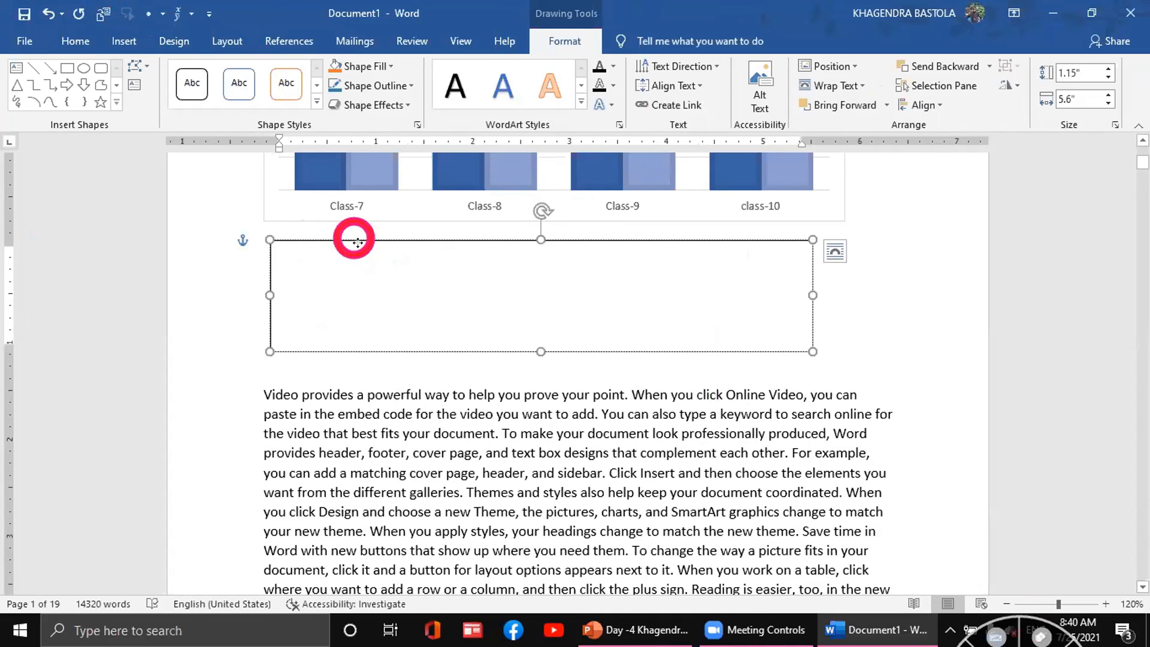
pyautogui.moveTo(353, 238); pyautogui.dragTo(383, 281)
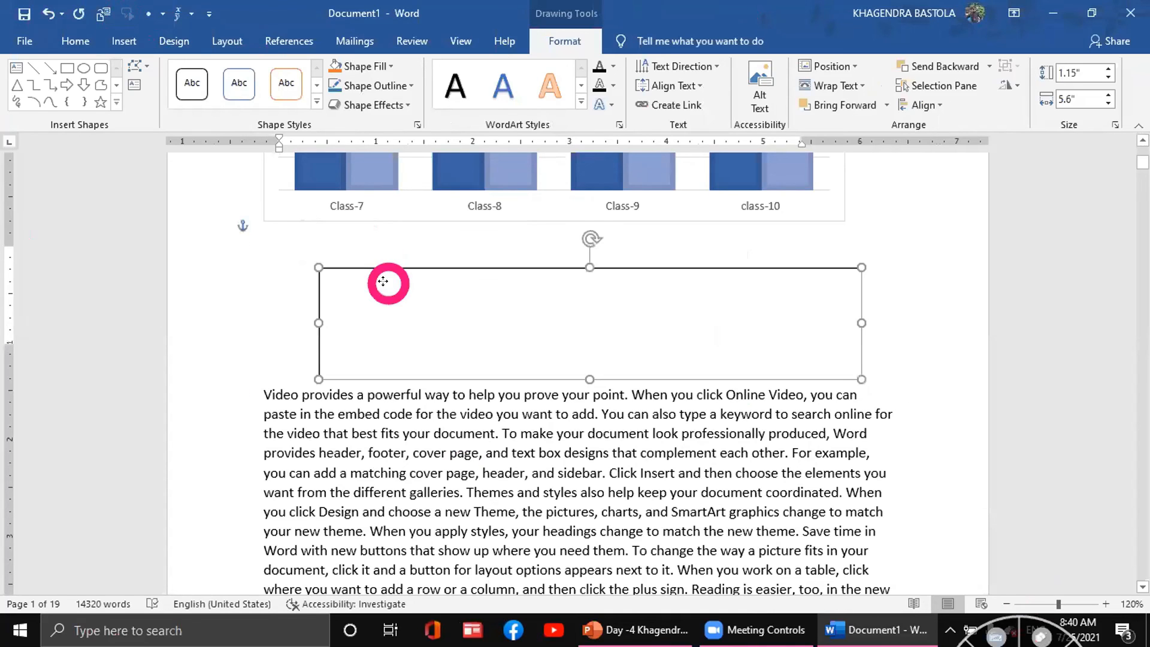
pyautogui.moveTo(330, 427); pyautogui.dragTo(347, 215)
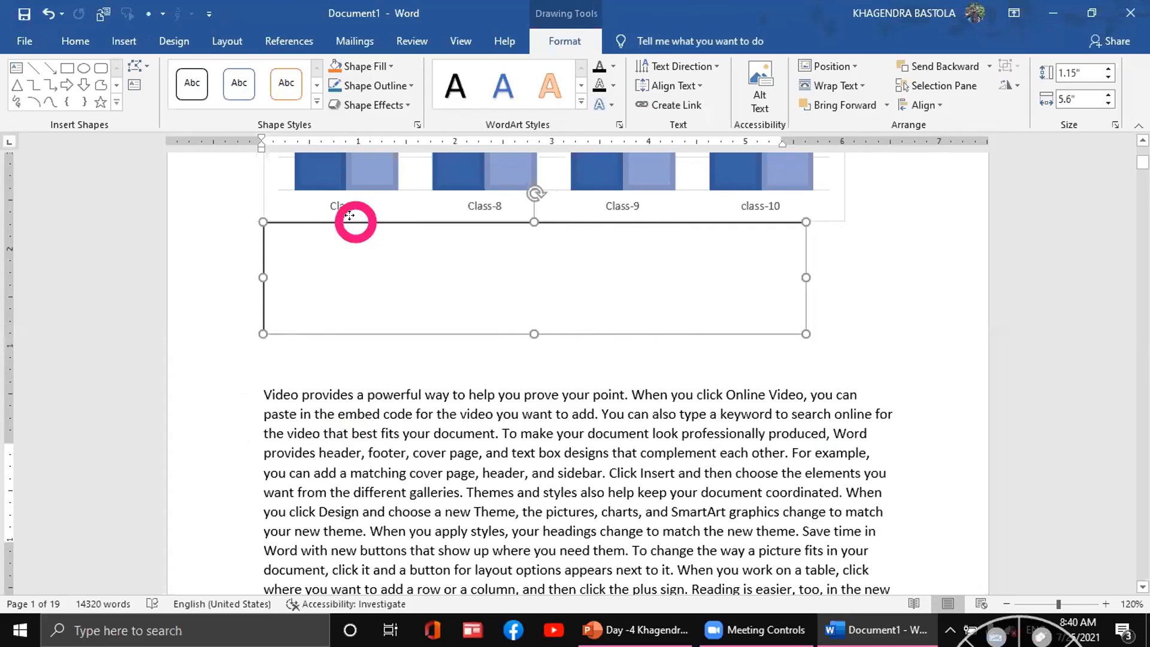
# Set the text box's wrapping to In Front of Text and reposition it so it overlaps the first lines of the paragraph.
pyautogui.click(863, 87)
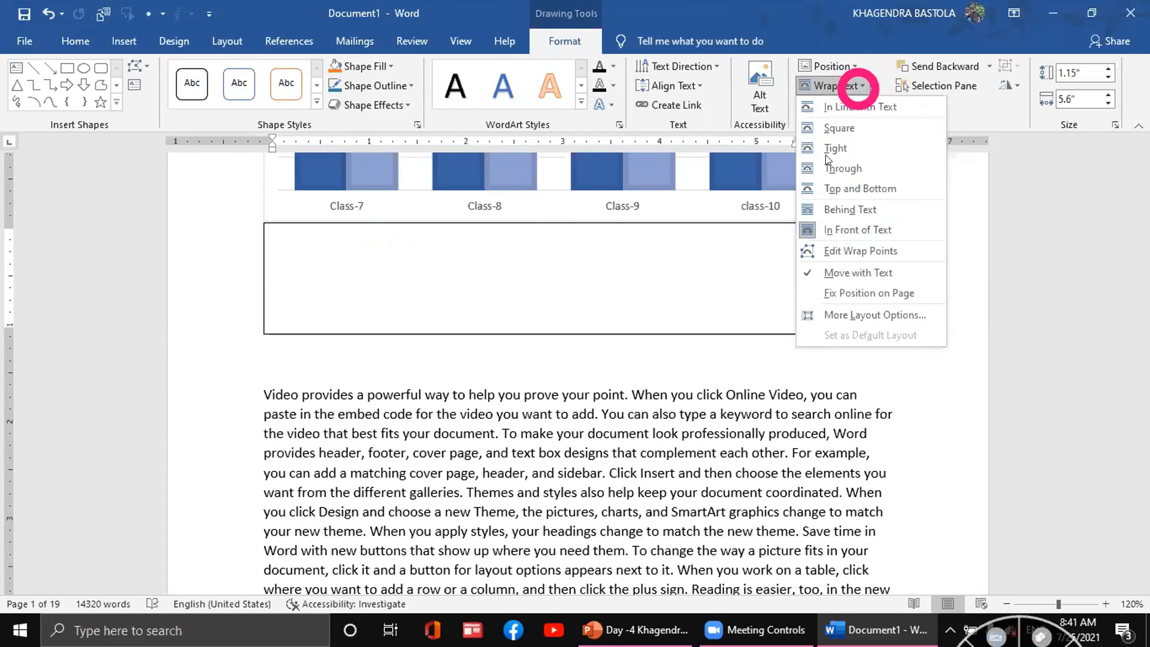
pyautogui.click(849, 230)
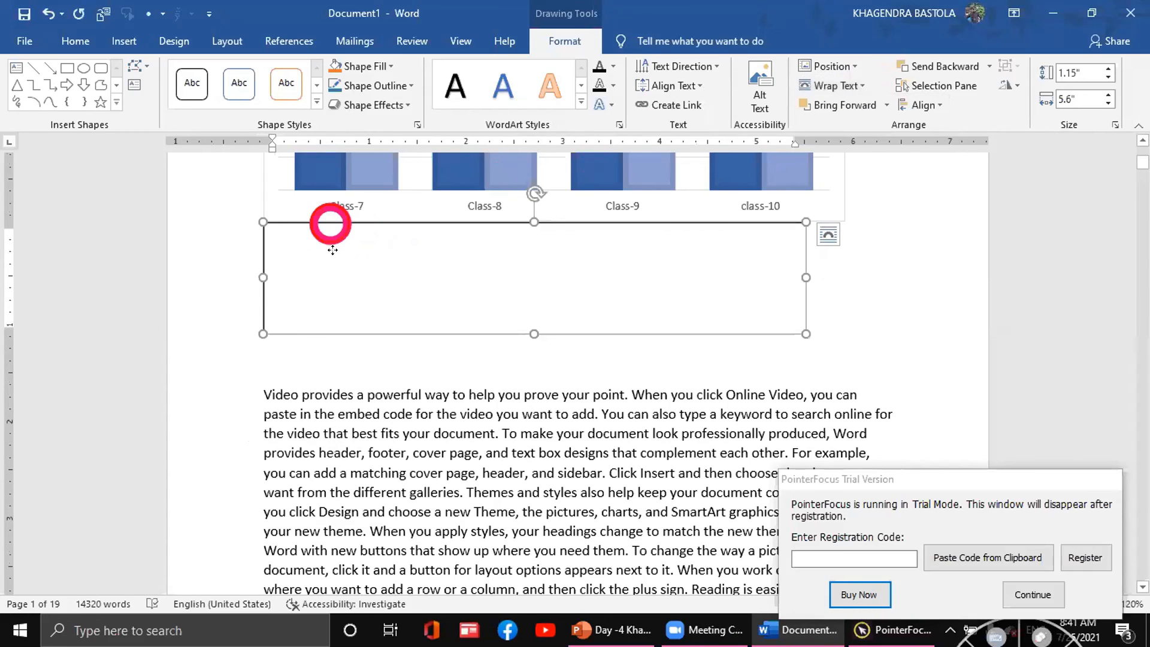
pyautogui.moveTo(330, 224); pyautogui.dragTo(349, 462)
pyautogui.click(1026, 599)
pyautogui.click(1026, 601)
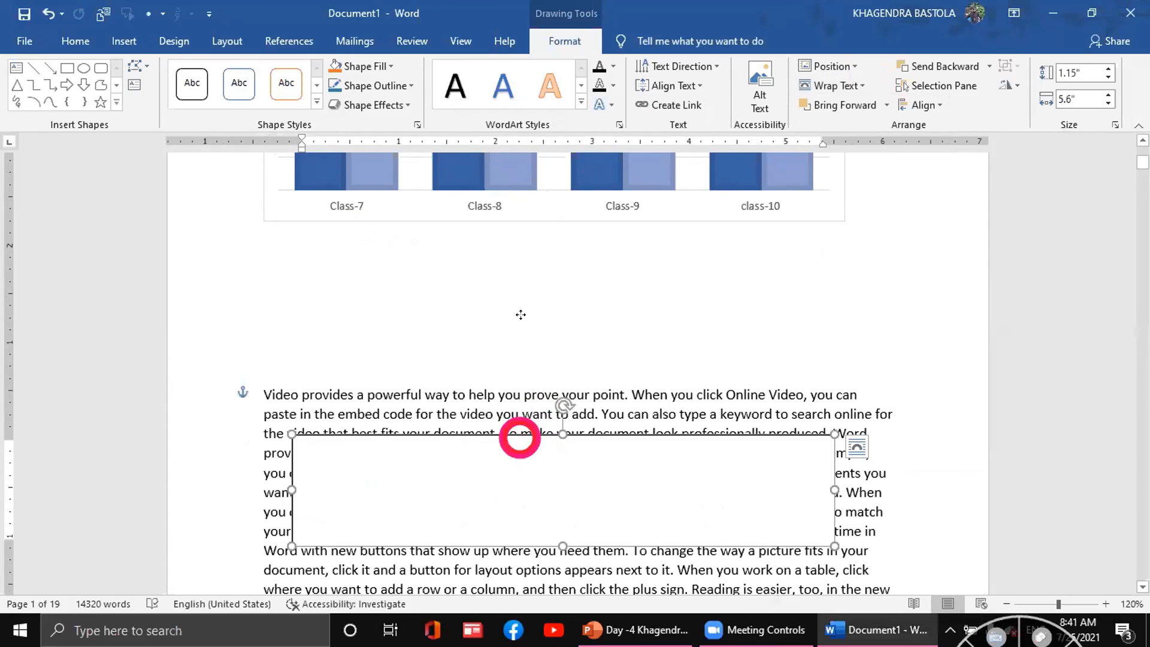
pyautogui.moveTo(519, 436); pyautogui.dragTo(525, 316)
# Insert a new blank equation on the empty line between the chart and the text box.
pyautogui.click(123, 41)
pyautogui.click(679, 269)
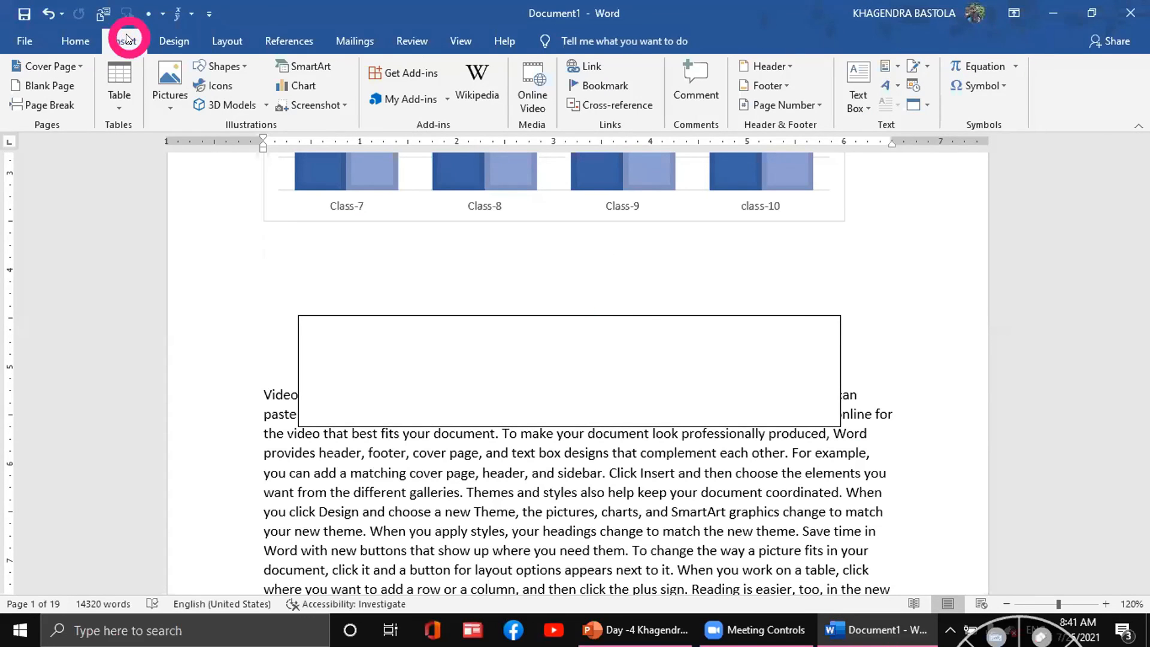
pyautogui.click(978, 63)
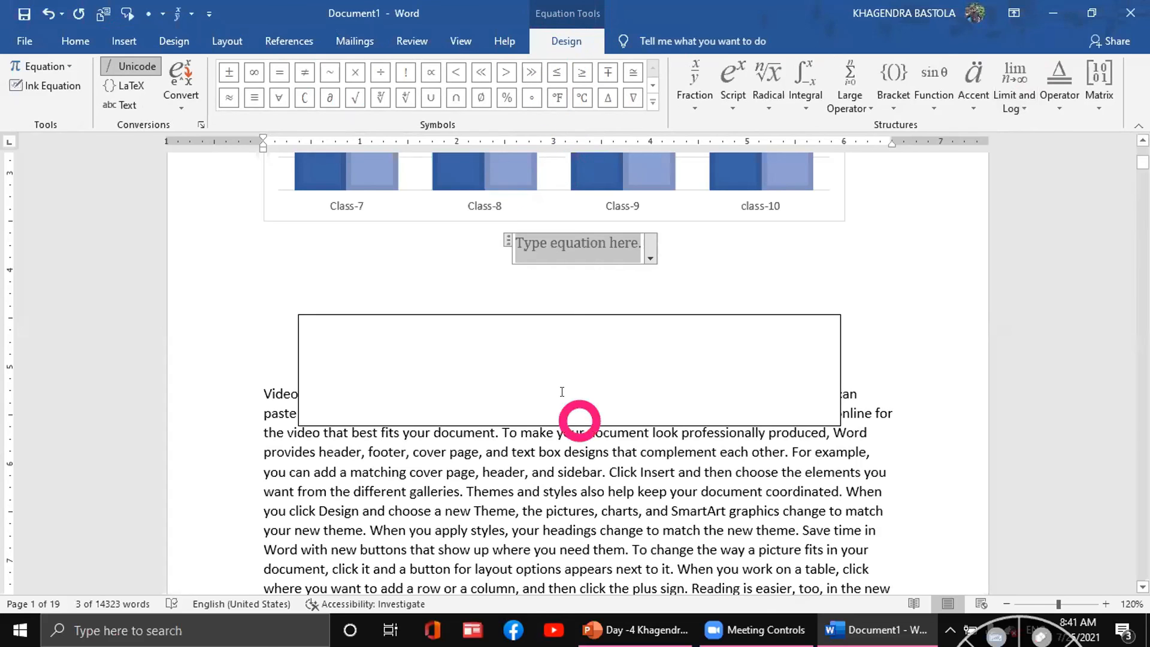
# Delete the document's entire body content, leaving a blank page.
pyautogui.scroll(-10, 563, 398)
pyautogui.doubleClick(453, 401)
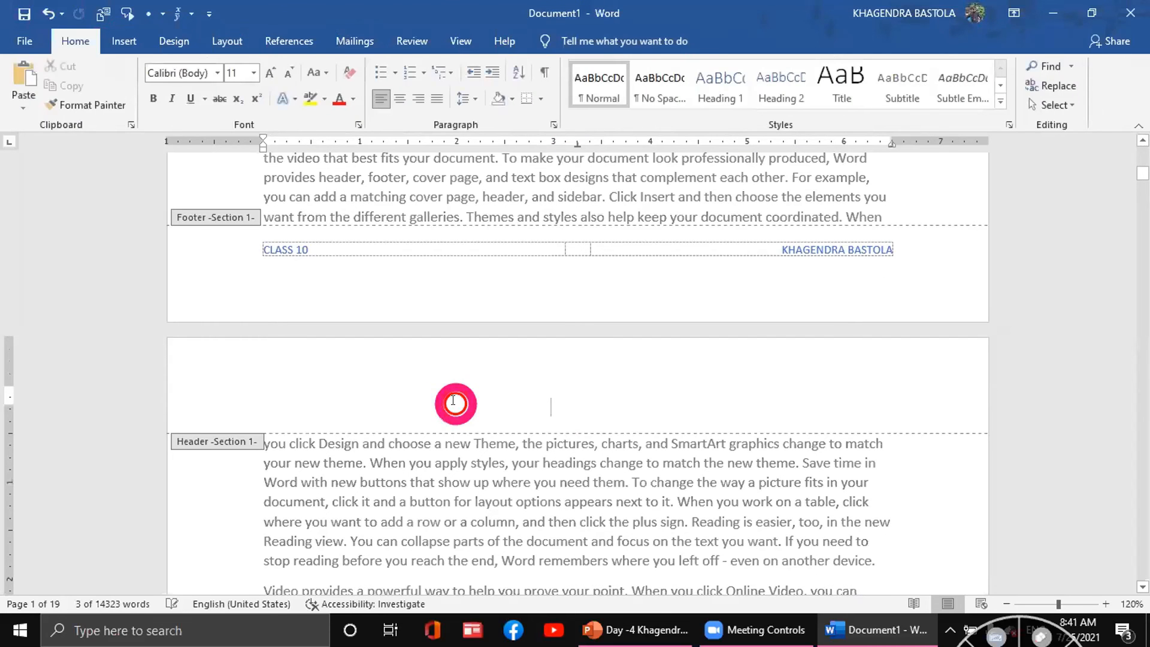
pyautogui.doubleClick(276, 464)
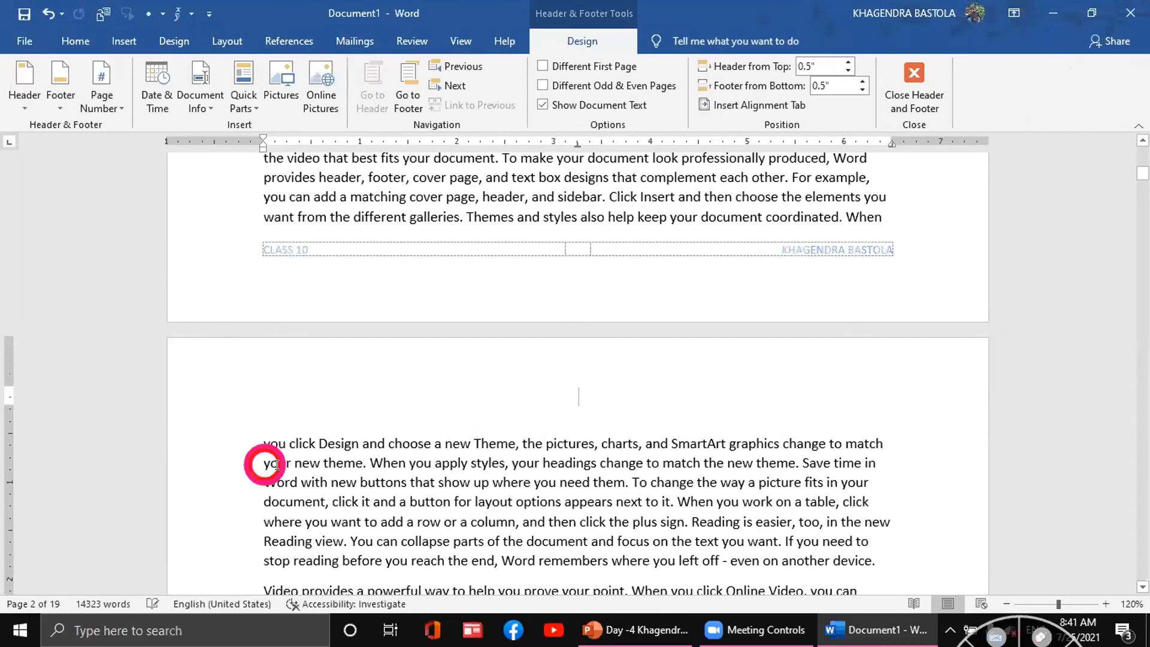
pyautogui.hotkey('ctrl', 'q')
pyautogui.hotkey('ctrl', 'a')
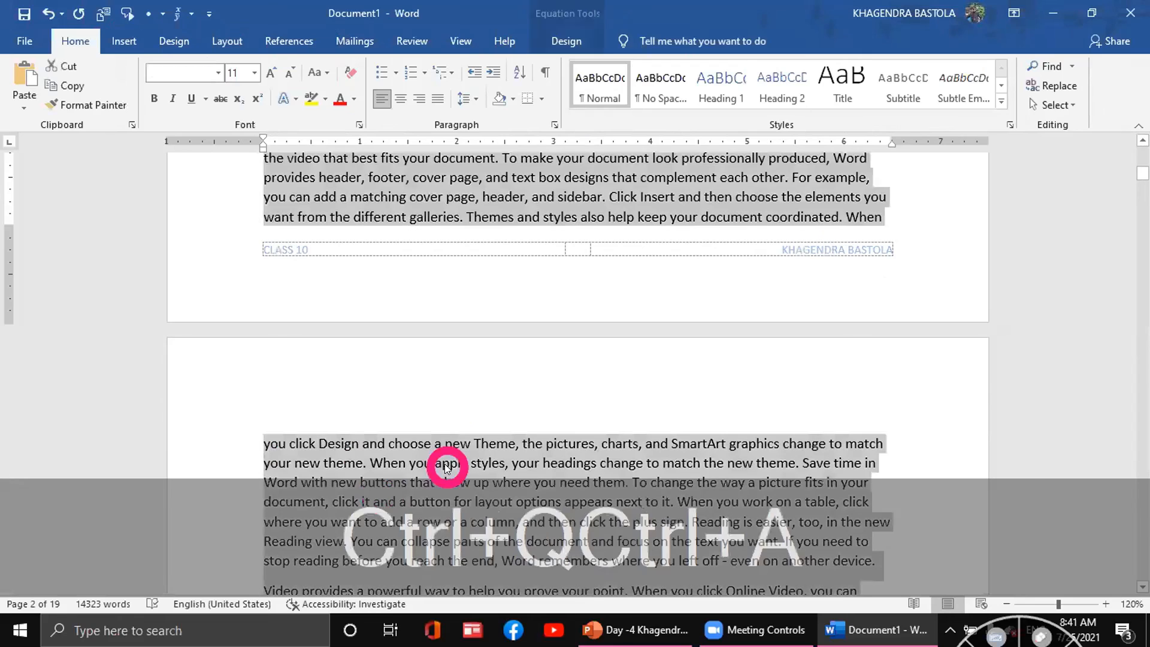
pyautogui.press('Delete')
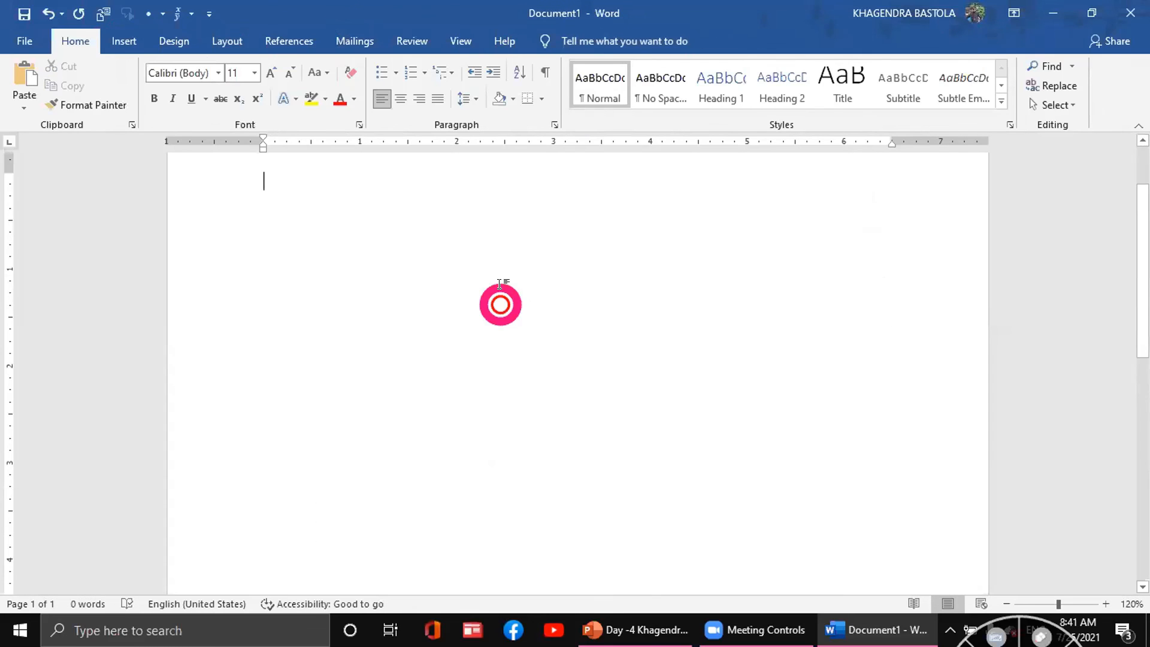
# Enter 60 and add a degree symbol after it using an inserted equation, giving 60°.
pyautogui.write('60')
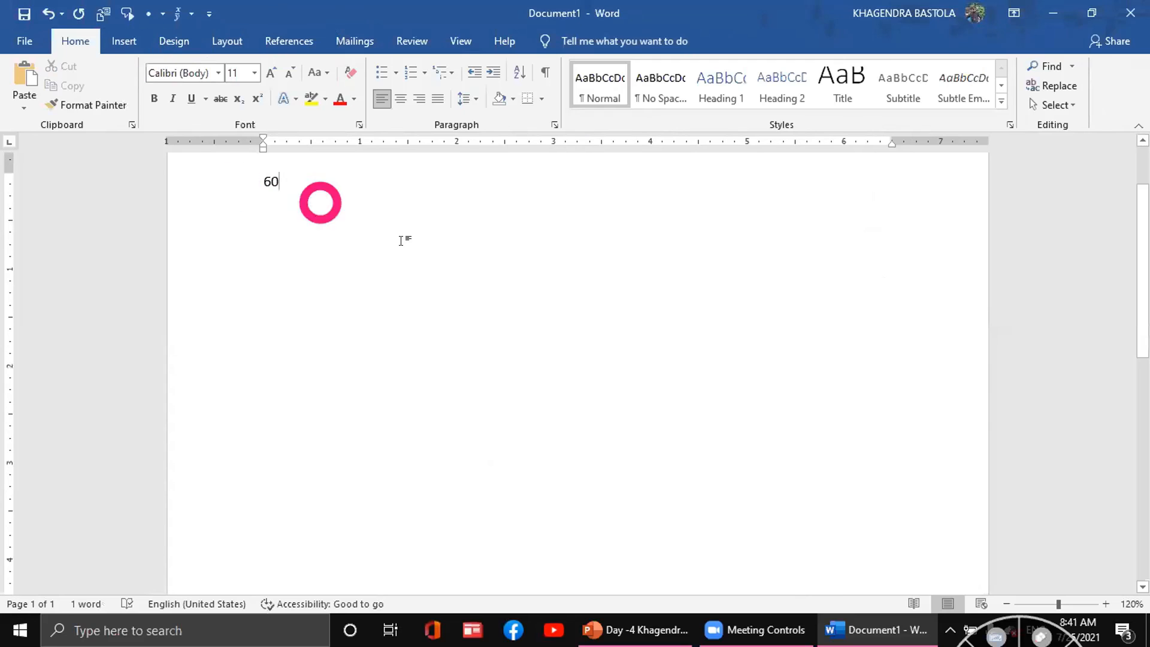
pyautogui.click(126, 42)
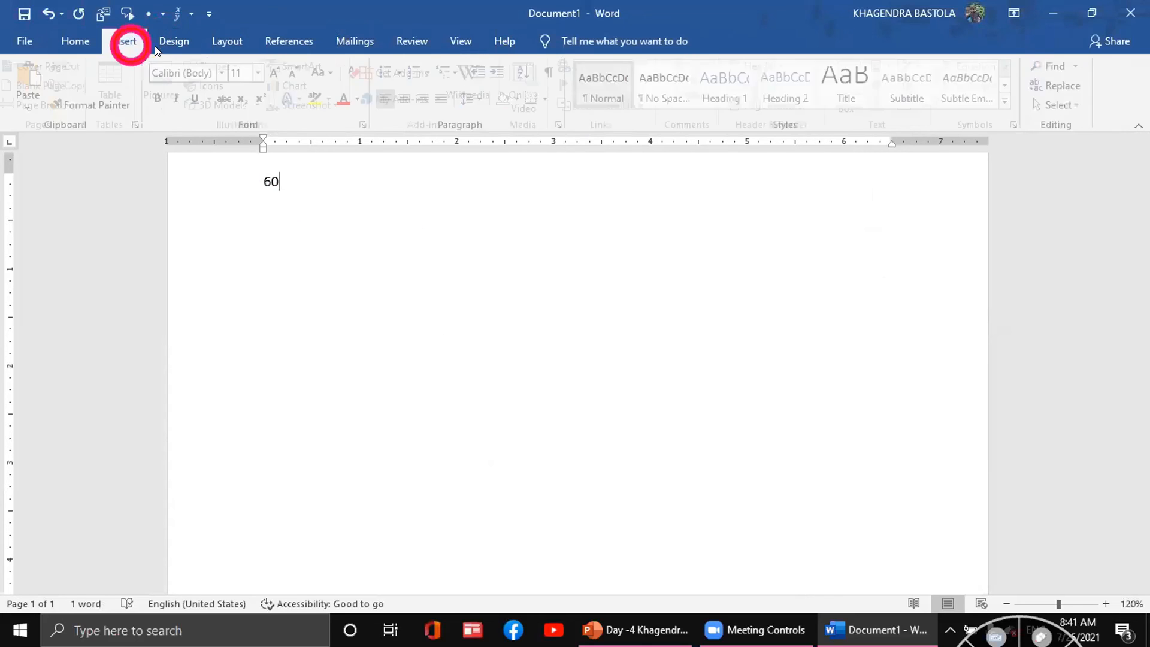
pyautogui.click(987, 64)
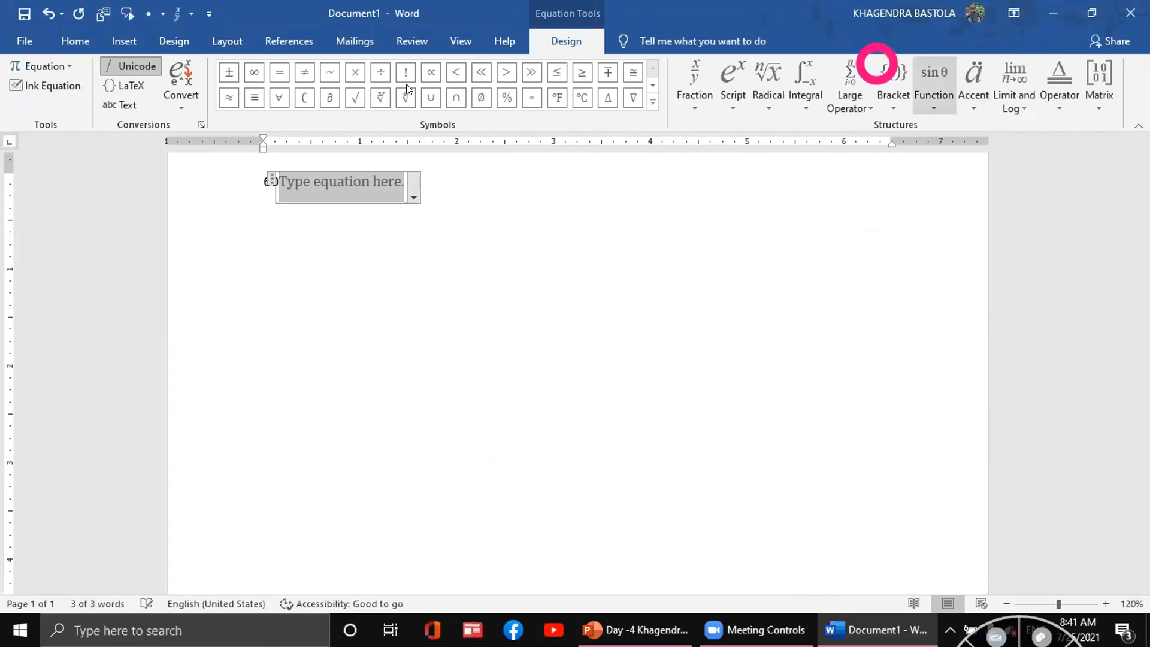
pyautogui.click(538, 103)
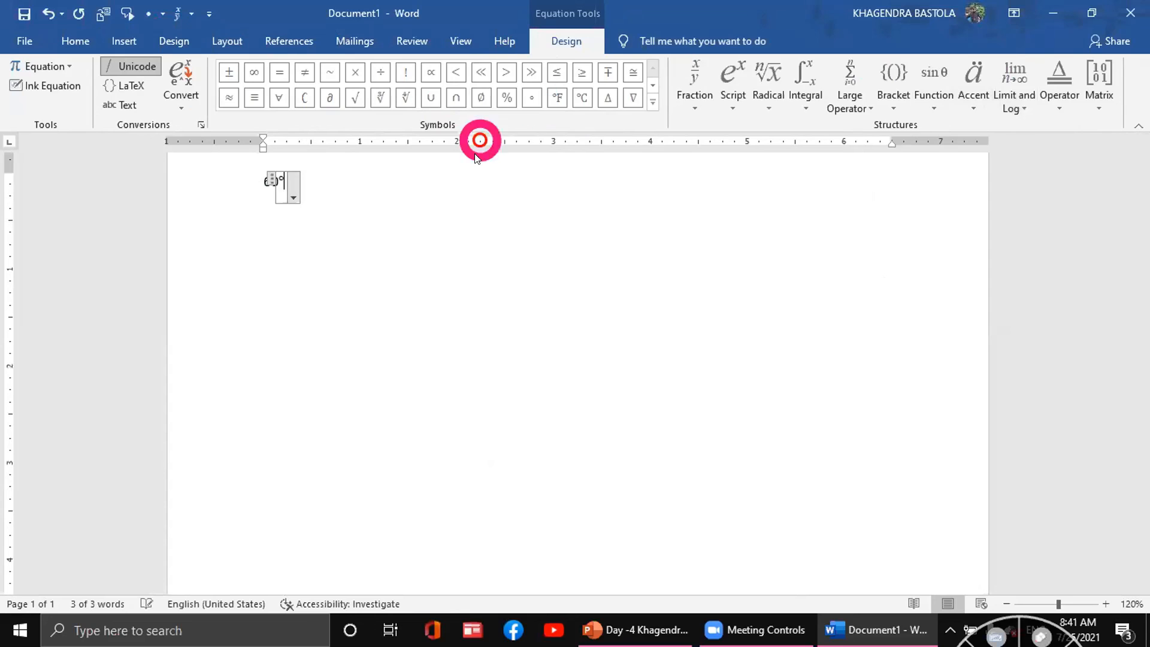
pyautogui.click(343, 264)
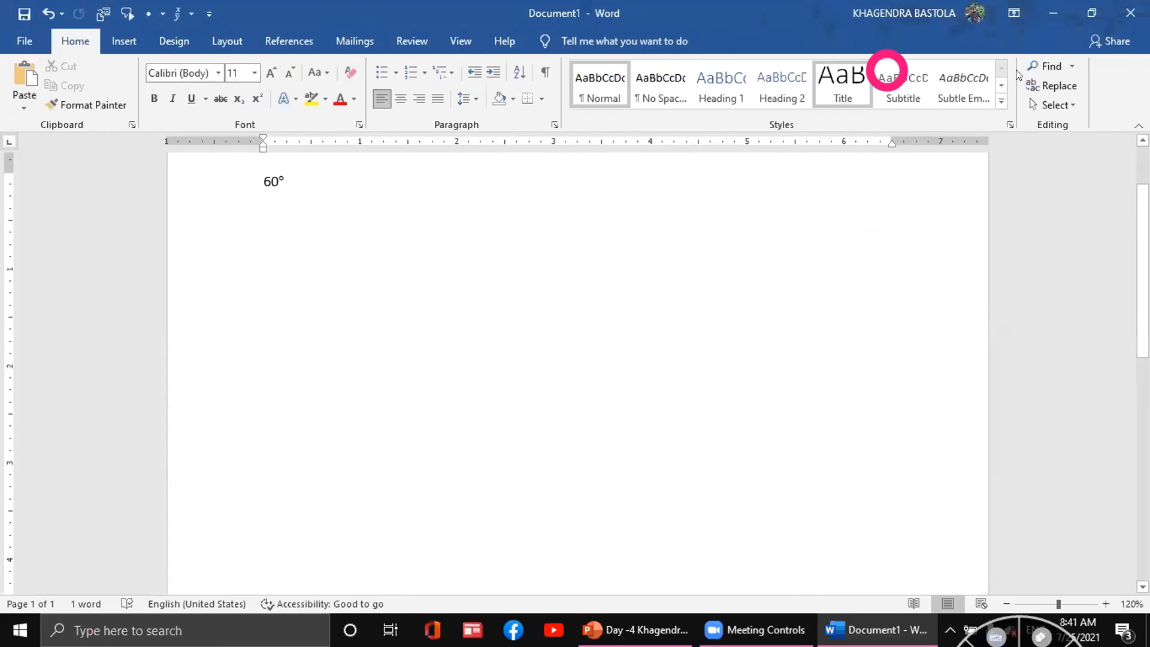
# Add a stacked fraction with x over y after the degree symbol in the existing equation.
pyautogui.click(136, 46)
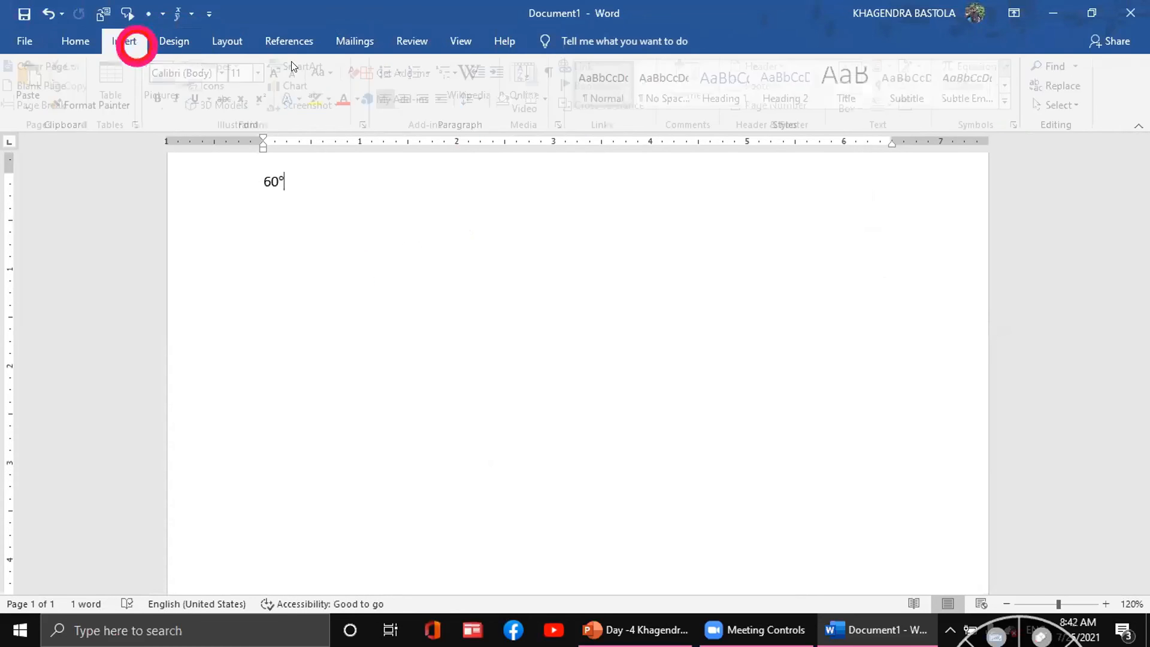
pyautogui.click(983, 60)
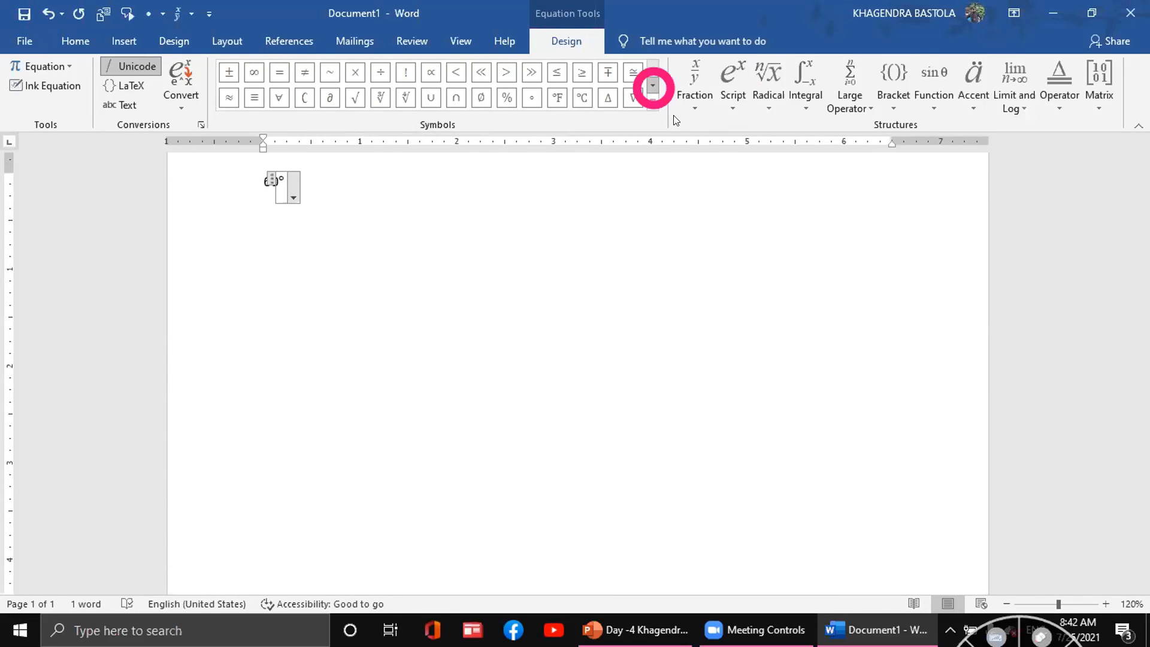
pyautogui.click(652, 89)
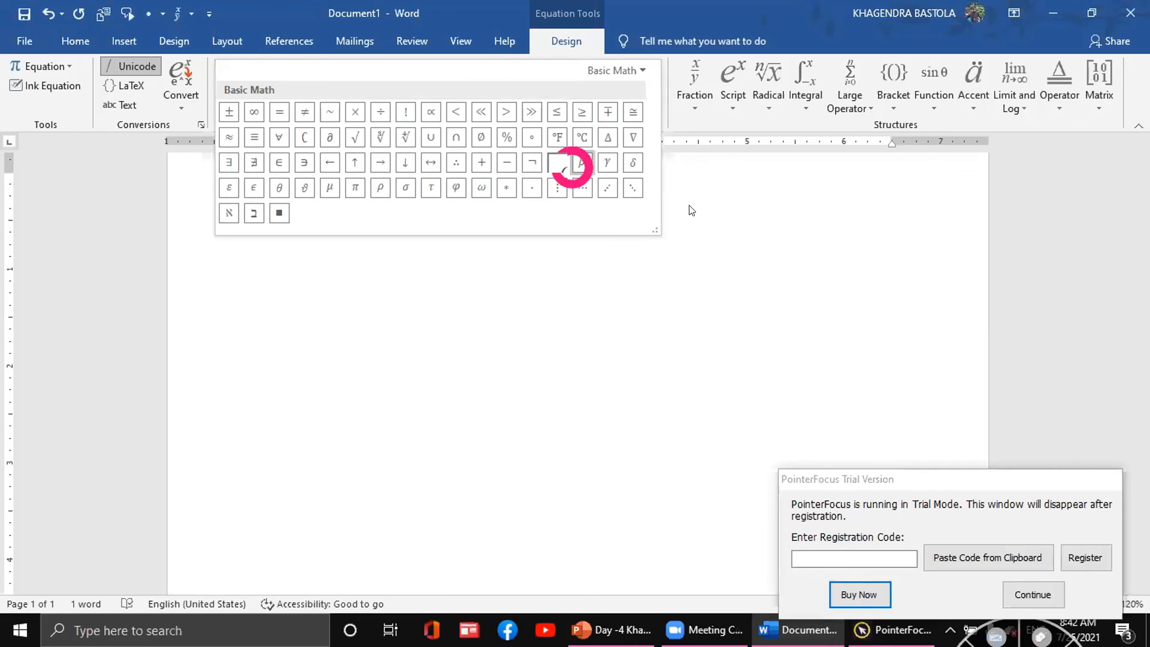
pyautogui.click(1026, 594)
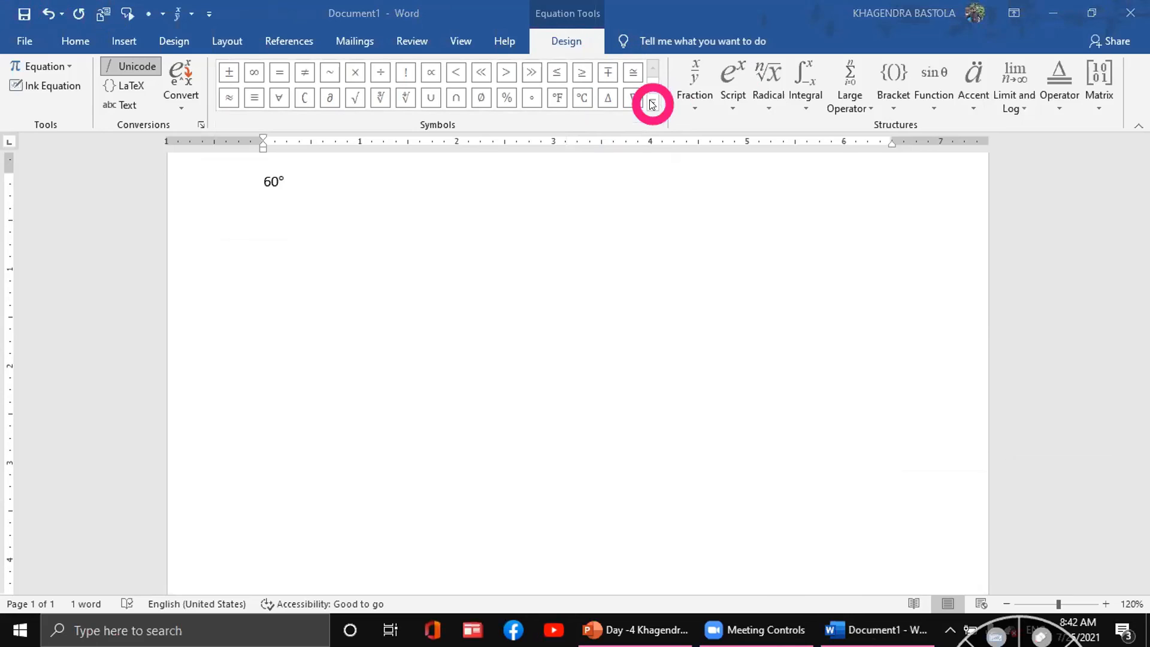
pyautogui.click(695, 113)
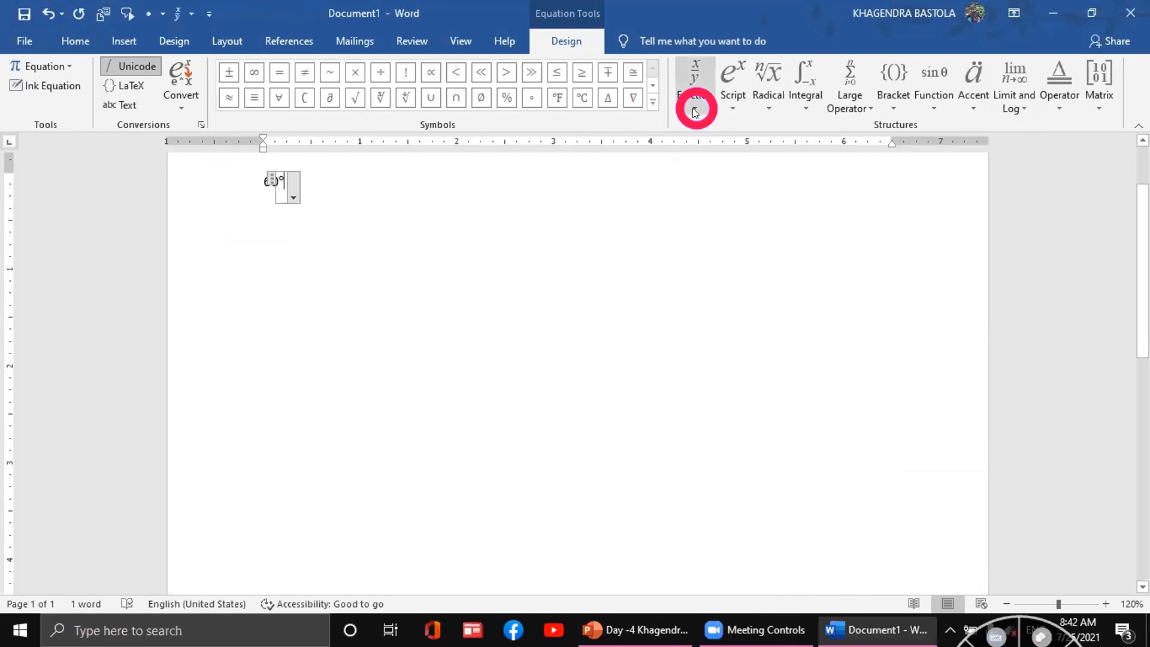
pyautogui.click(694, 112)
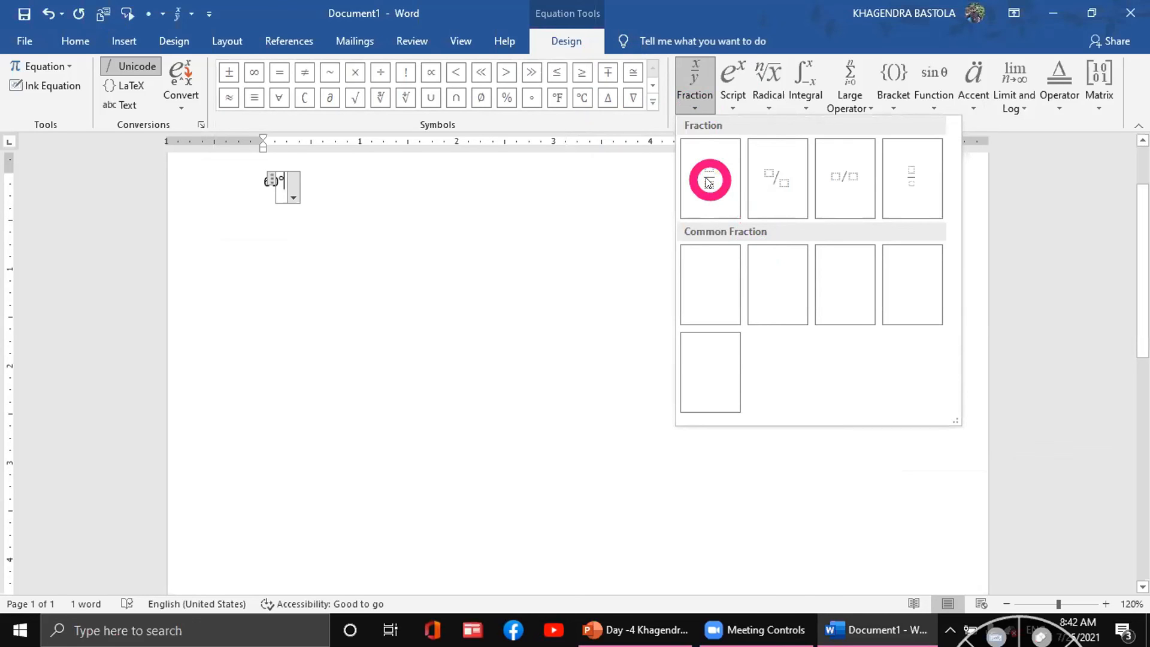
pyautogui.click(707, 180)
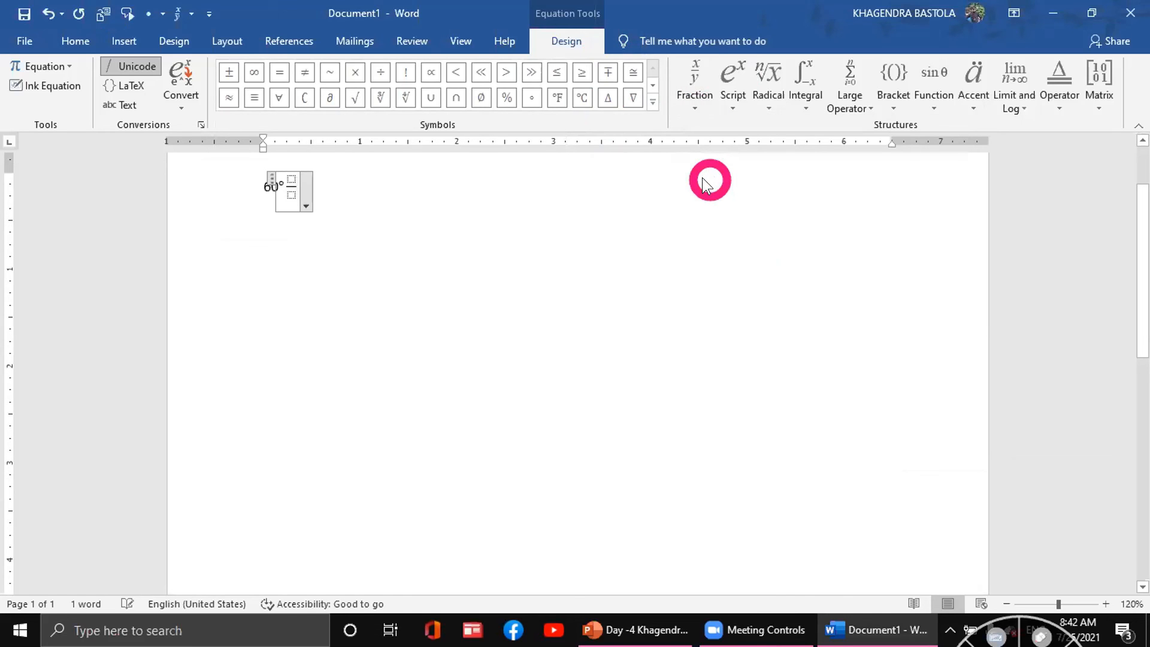
pyautogui.click(292, 179)
pyautogui.write('x')
pyautogui.press('Down')
pyautogui.write('y')
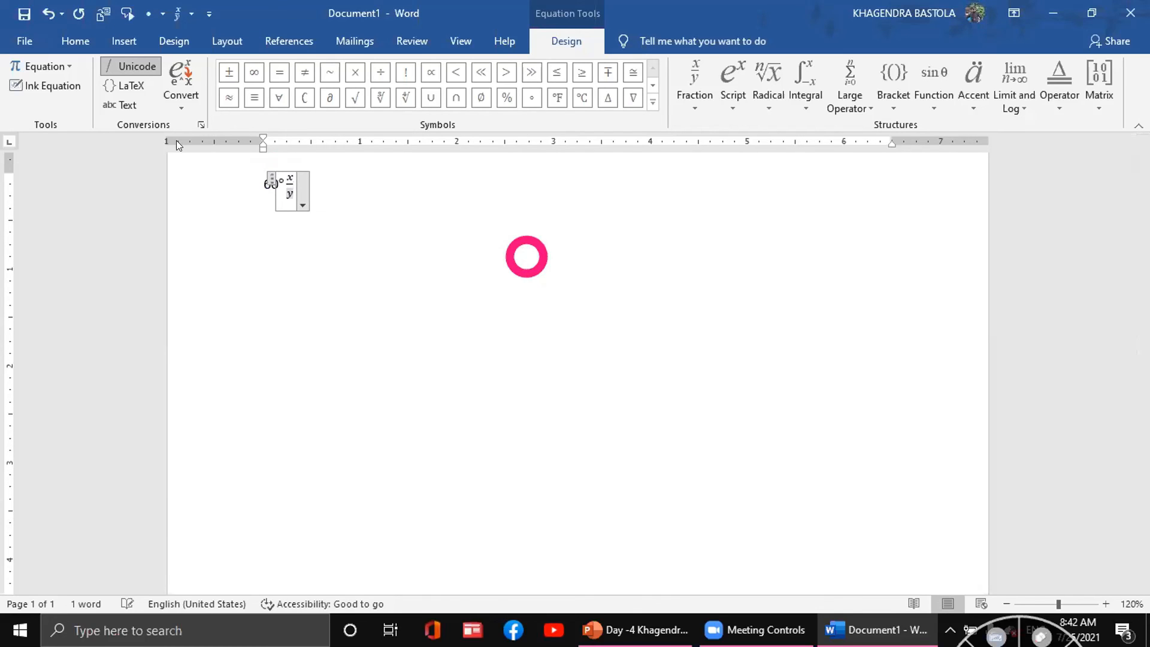
# Enlarge the equation containing the degree symbol and the x over y fraction to font size 52.
pyautogui.hotkey('ctrl', ']')
pyautogui.hotkey('ctrl', ']')
pyautogui.hotkey('ctrl', ']')
pyautogui.hotkey('ctrl', ']')
pyautogui.hotkey('ctrl', ']')
pyautogui.hotkey('ctrl', ']')
pyautogui.hotkey('ctrl', ']')
pyautogui.hotkey('ctrl', ']')
pyautogui.hotkey('ctrl', ']')
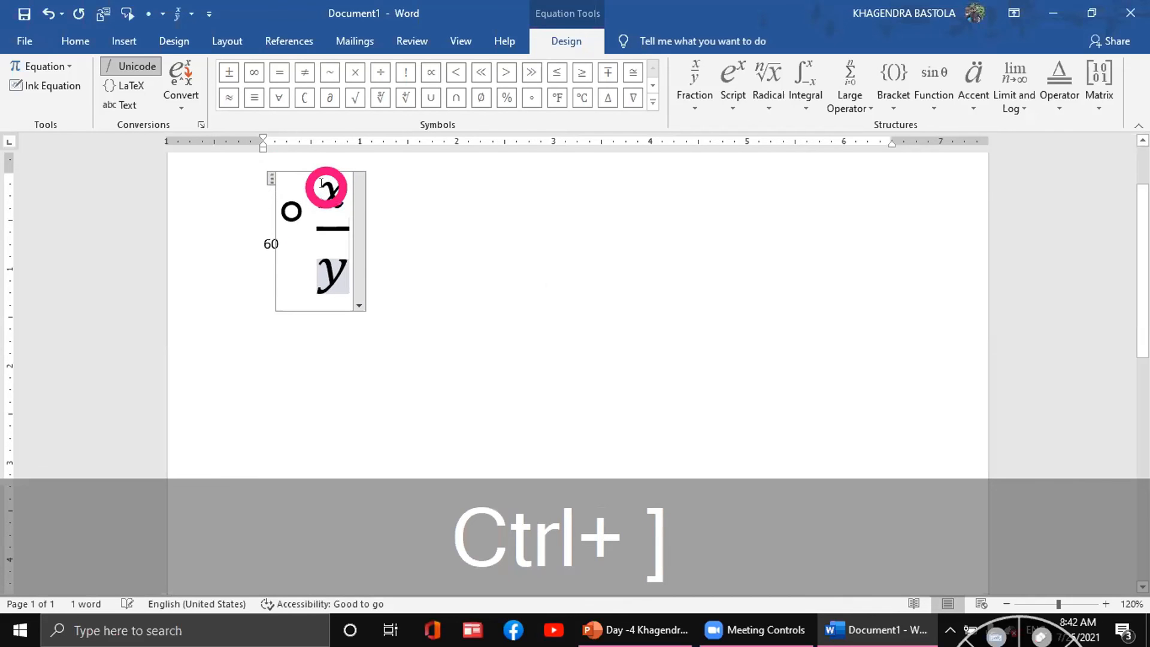
pyautogui.click(405, 223)
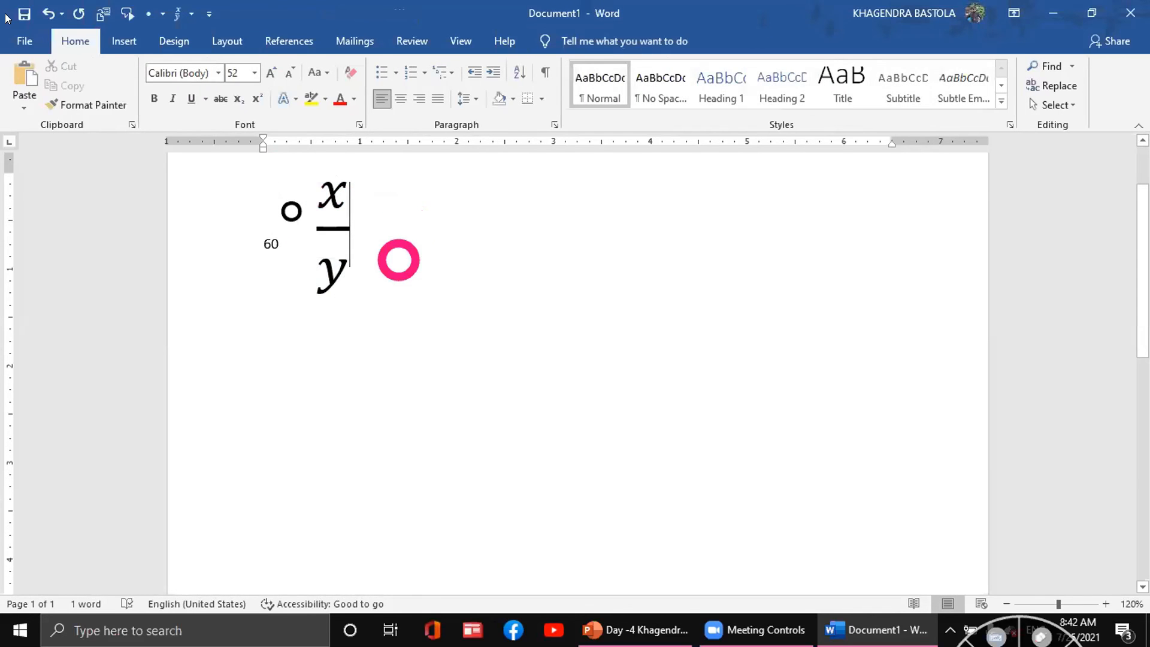
# Add a superscript structure reading x to the power y after the fraction, separated from it by several spaces.
pyautogui.click(123, 40)
pyautogui.click(985, 67)
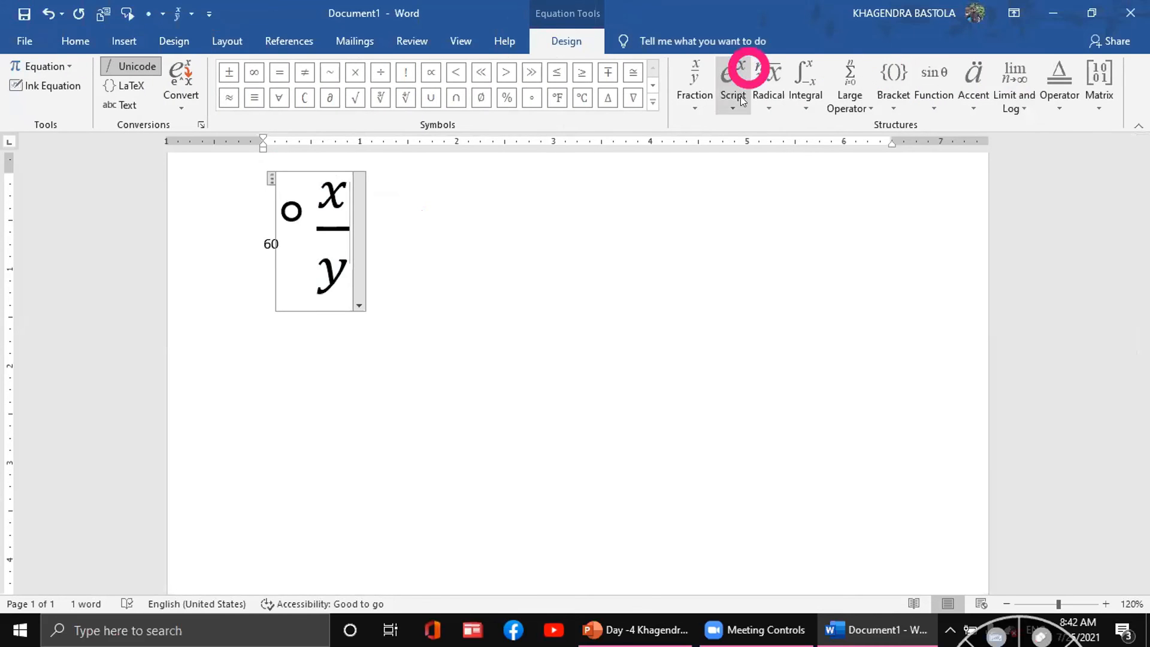
pyautogui.click(729, 109)
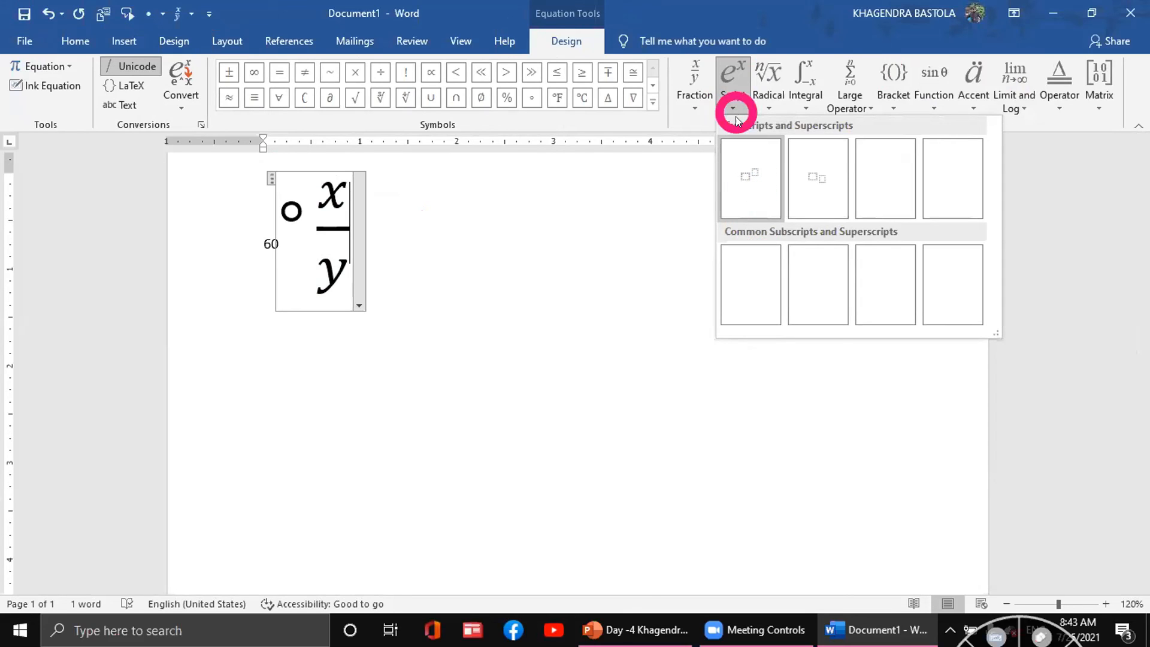
pyautogui.click(754, 175)
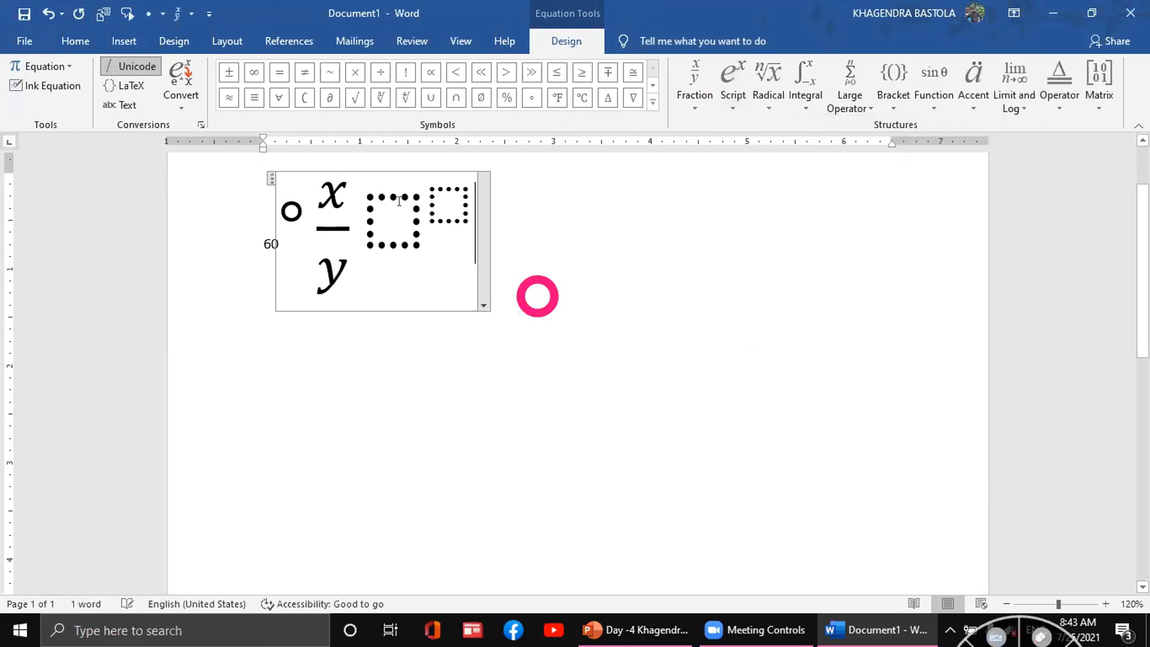
pyautogui.click(417, 221)
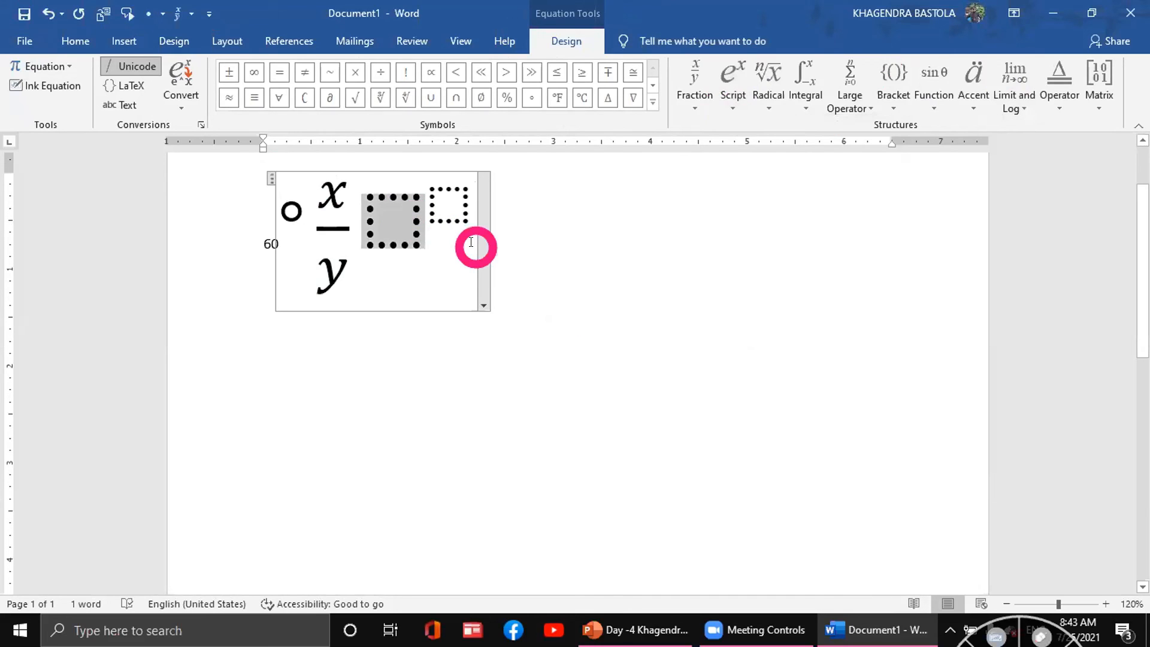
pyautogui.write('s')
pyautogui.hotkey('ctrl', 'z')
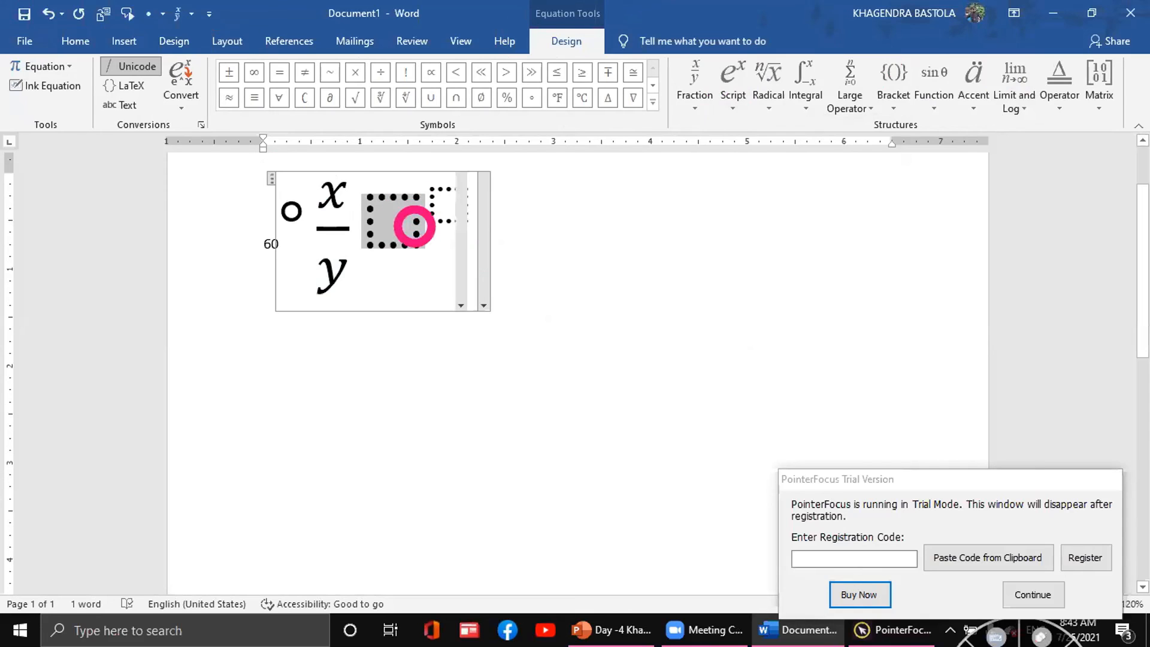
pyautogui.write('x')
pyautogui.click(432, 204)
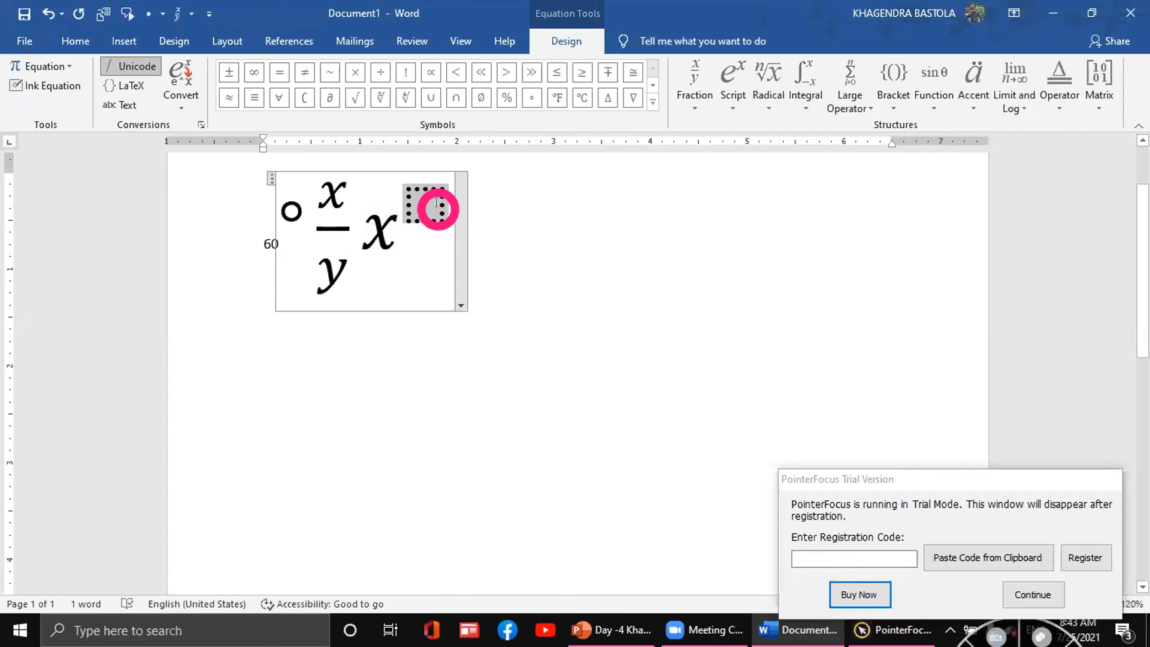
pyautogui.write('y')
pyautogui.click(530, 265)
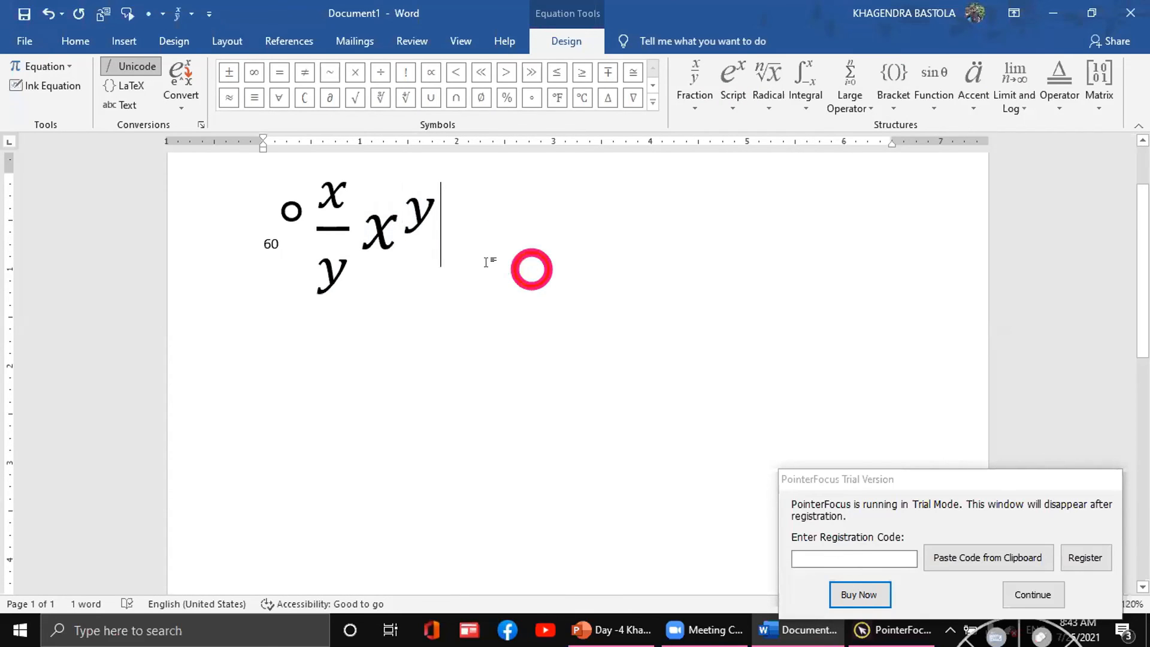
pyautogui.click(377, 240)
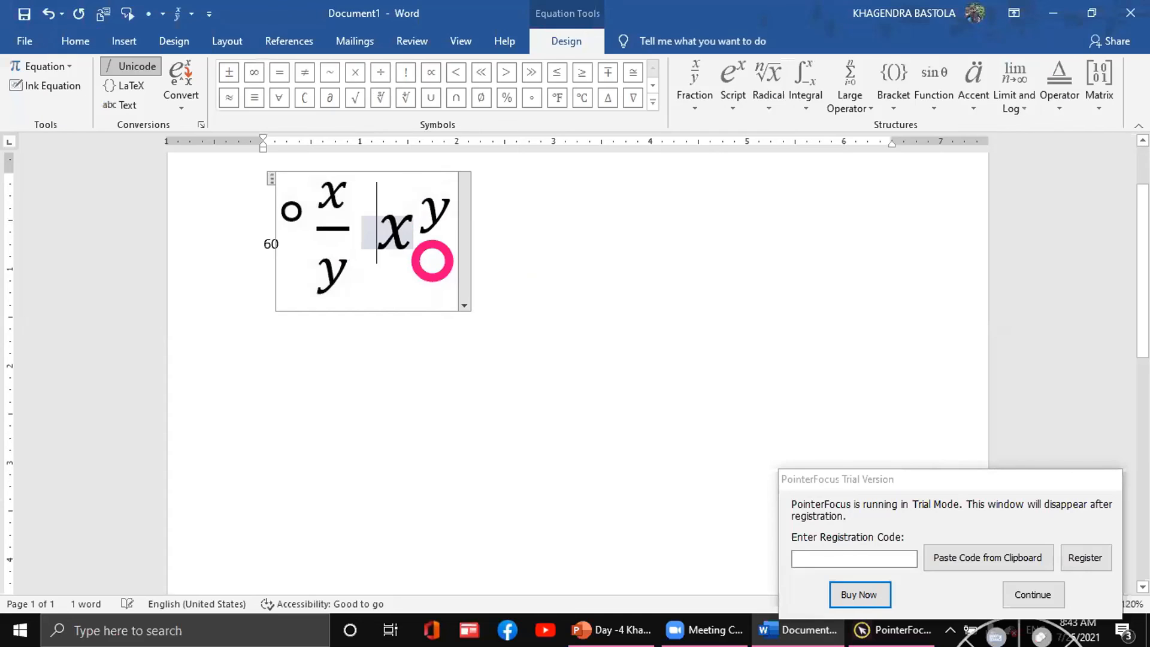
pyautogui.click(668, 231)
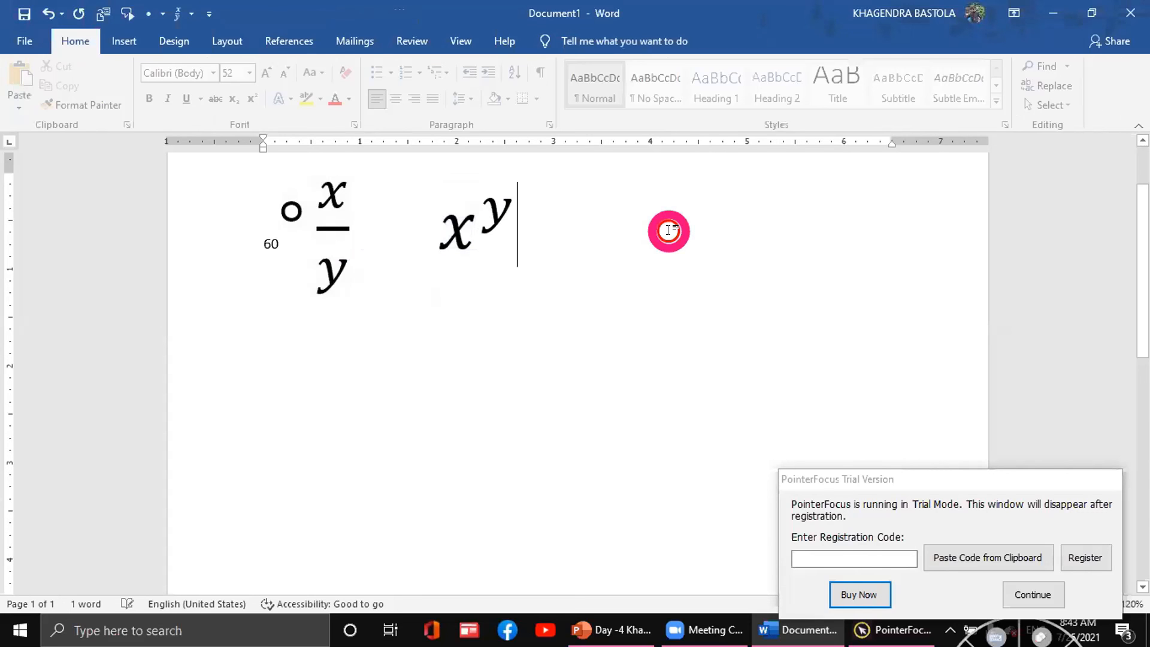
pyautogui.click(126, 38)
pyautogui.click(977, 67)
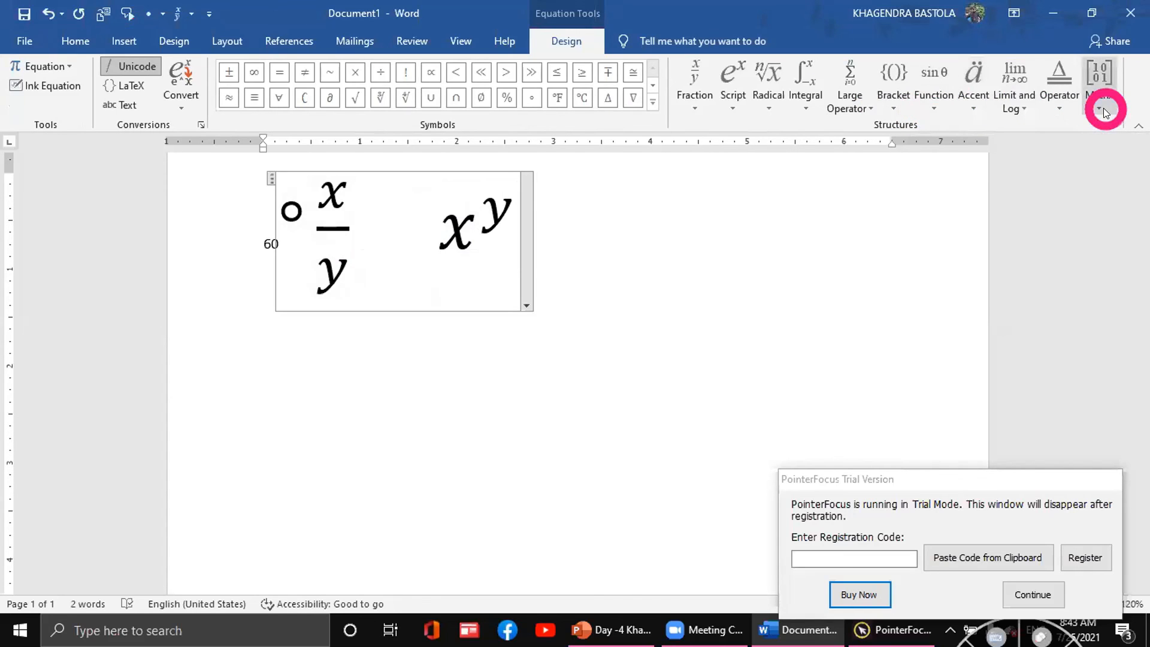
pyautogui.click(1030, 594)
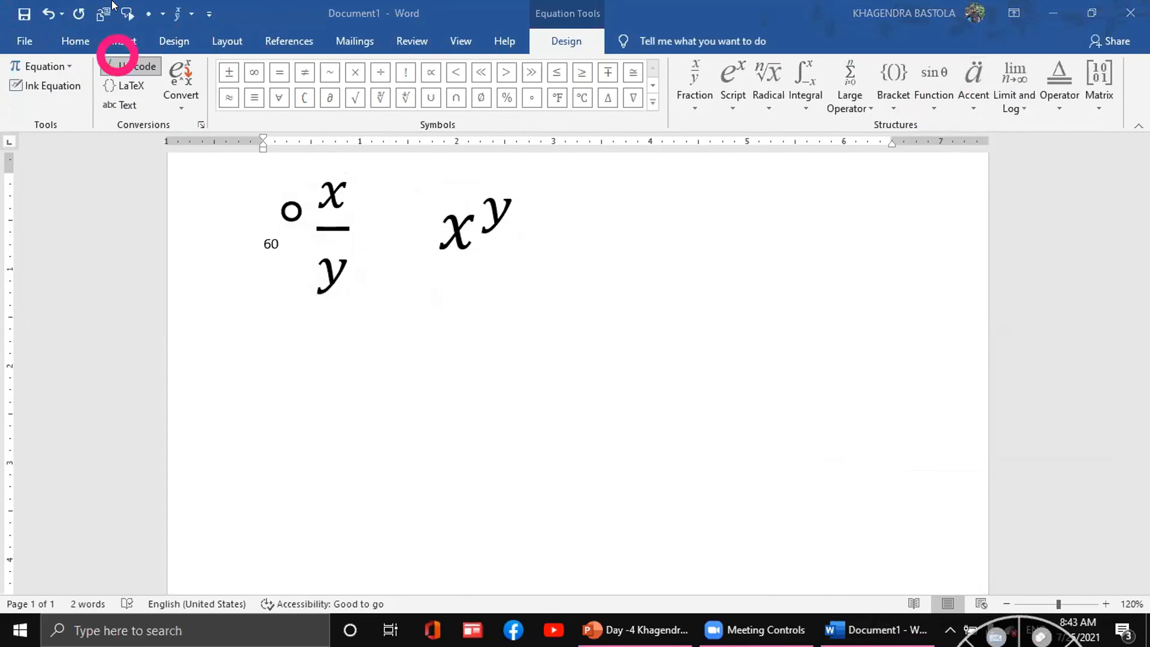
pyautogui.click(124, 44)
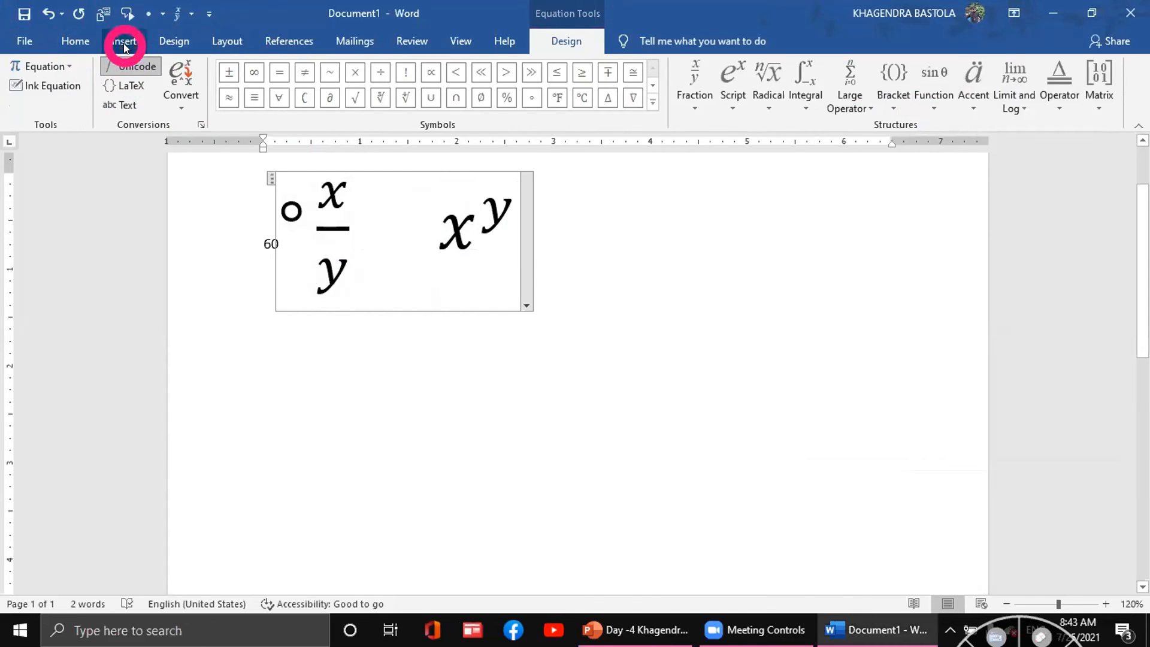
# Place the insertion point in the blank area below the equation and open the full symbol list.
pyautogui.click(704, 355)
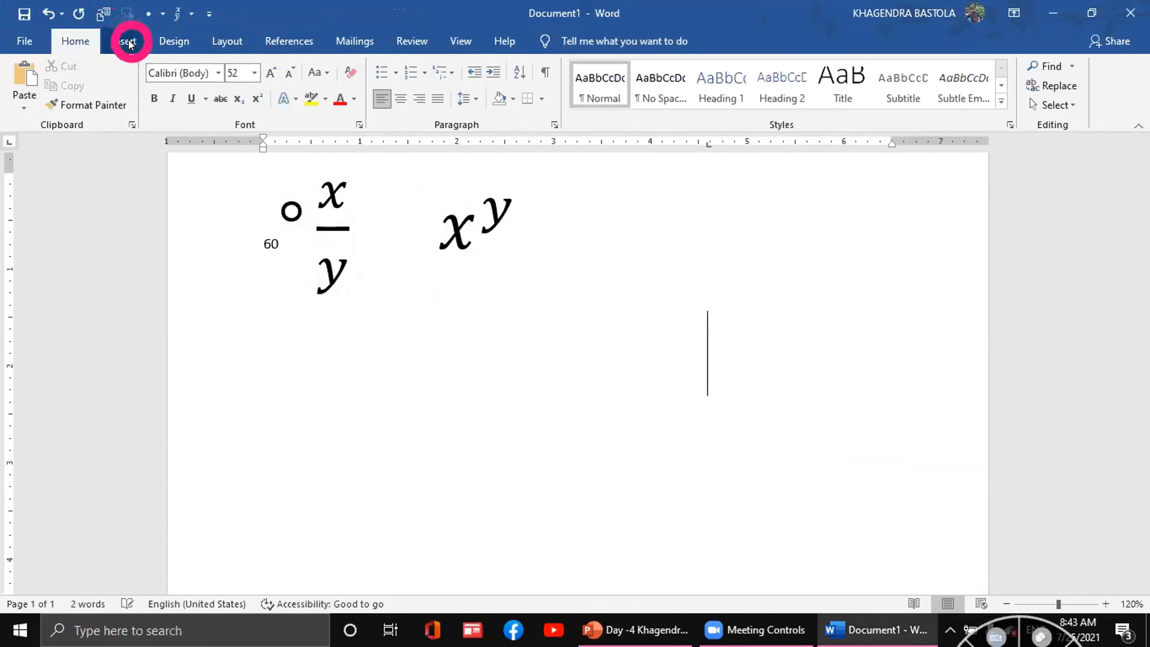
pyautogui.click(128, 40)
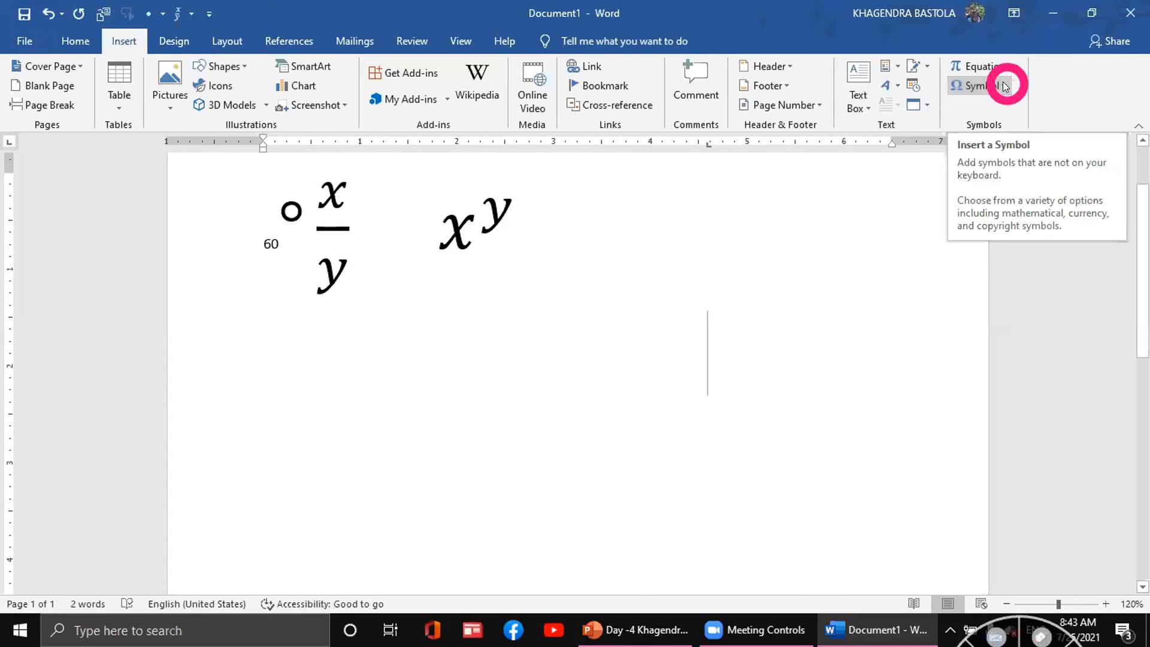
pyautogui.click(986, 86)
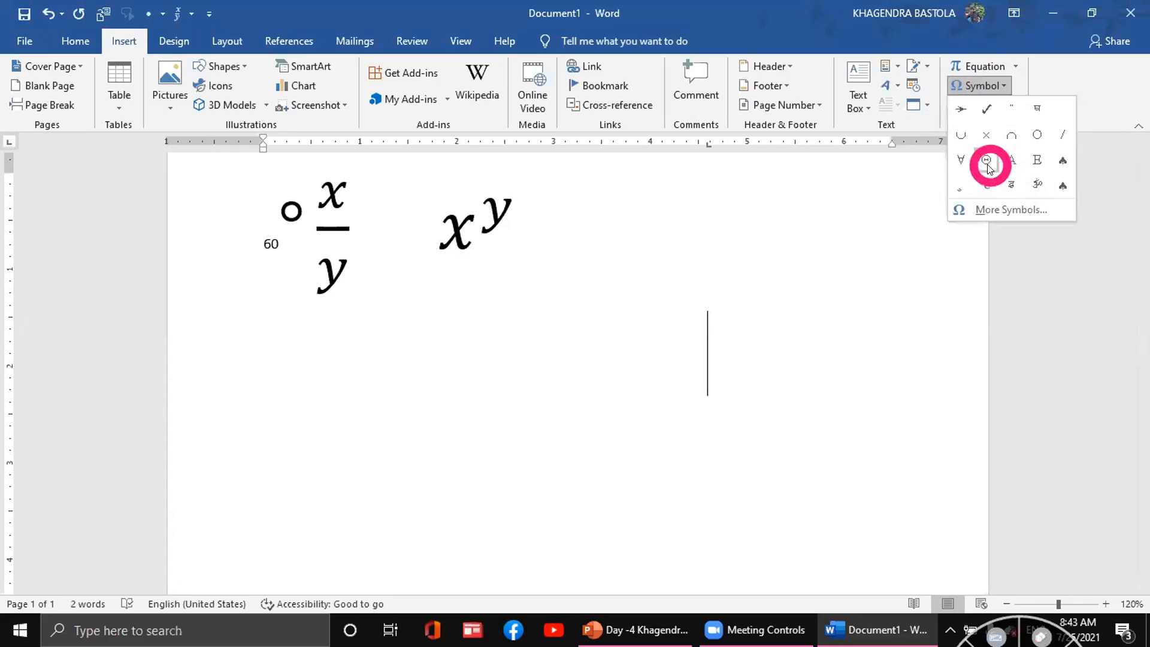
pyautogui.click(999, 209)
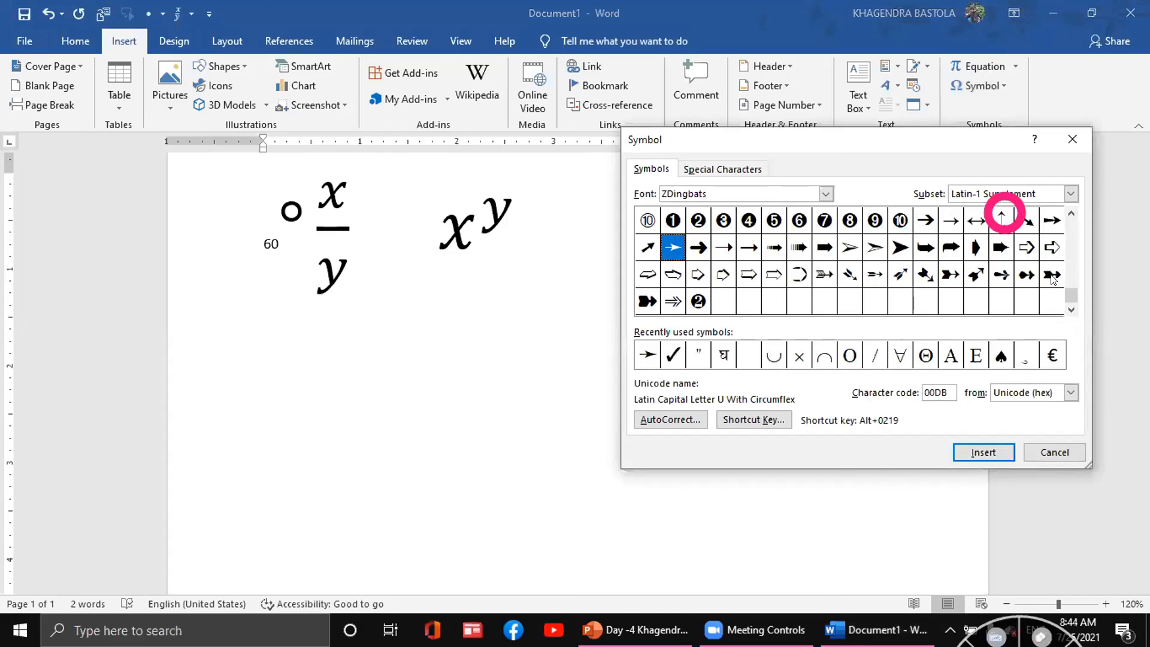
# Preview the symbol sets of the Snap ITC and Shilaa fonts.
pyautogui.click(825, 193)
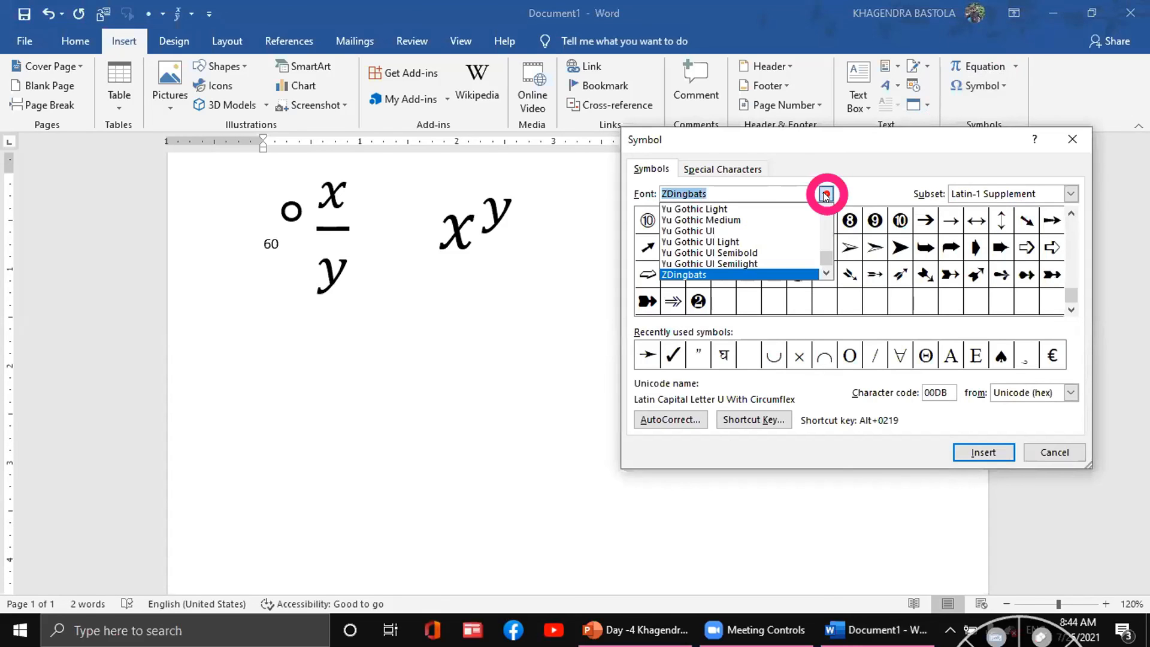
pyautogui.scroll(8, 719, 235)
pyautogui.scroll(6, 718, 234)
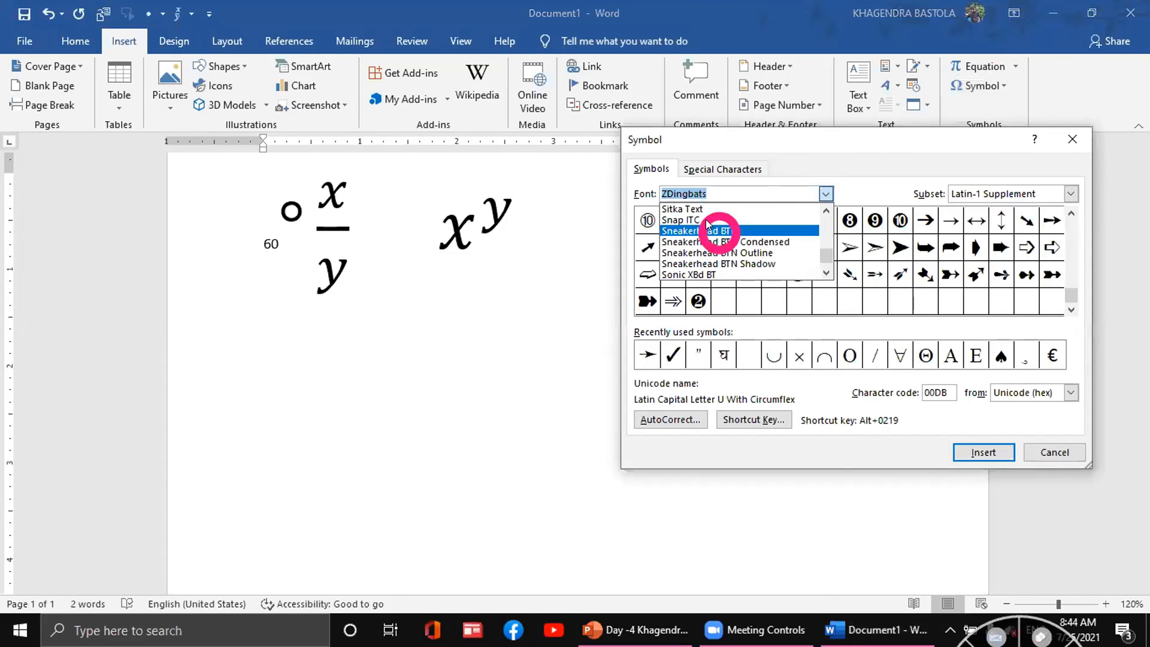
pyautogui.click(708, 220)
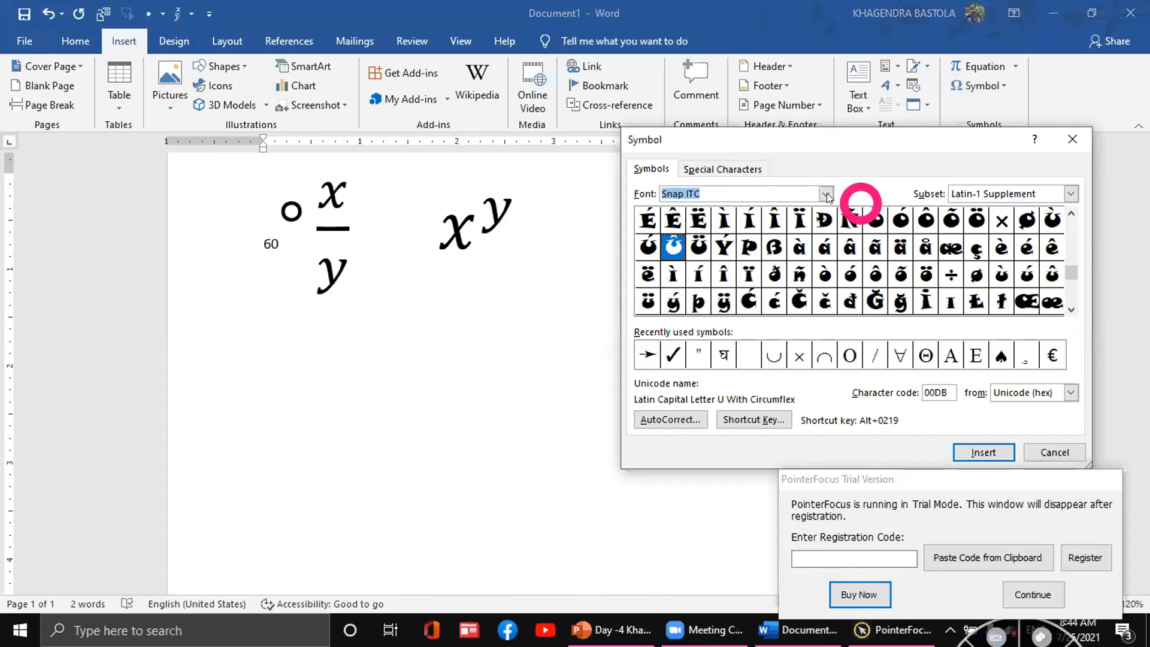
pyautogui.click(825, 193)
pyautogui.scroll(4, 718, 240)
pyautogui.click(690, 208)
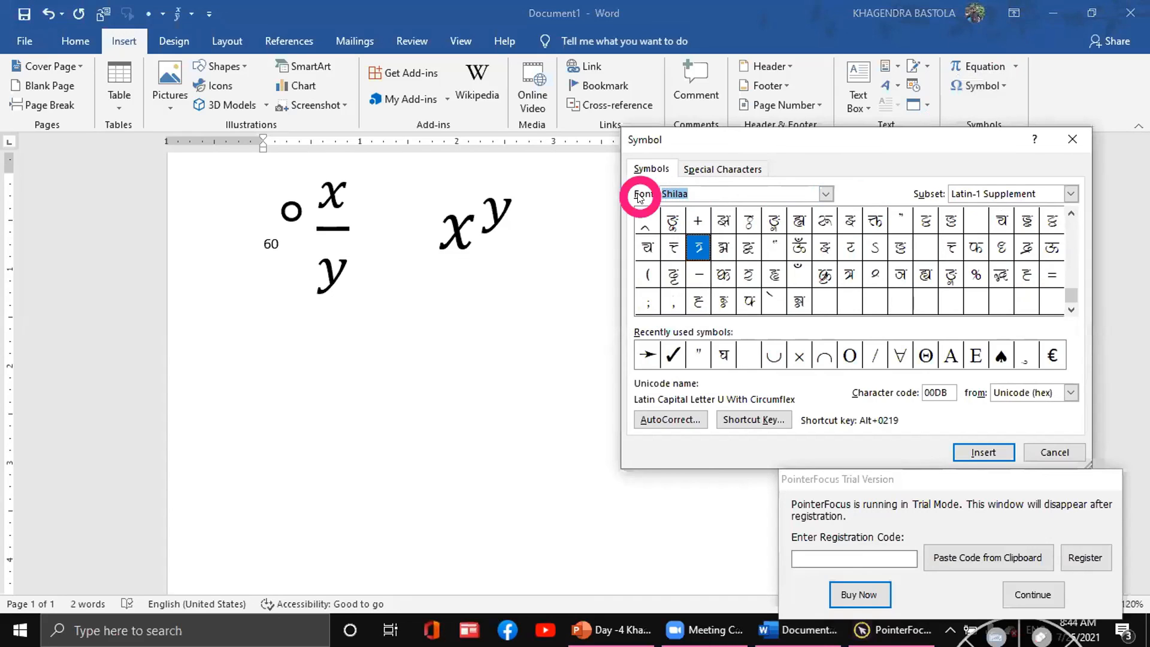
# Set the symbol font to Preeti and insert its exclamation-mark-like character with code 00DB.
pyautogui.write('pree')
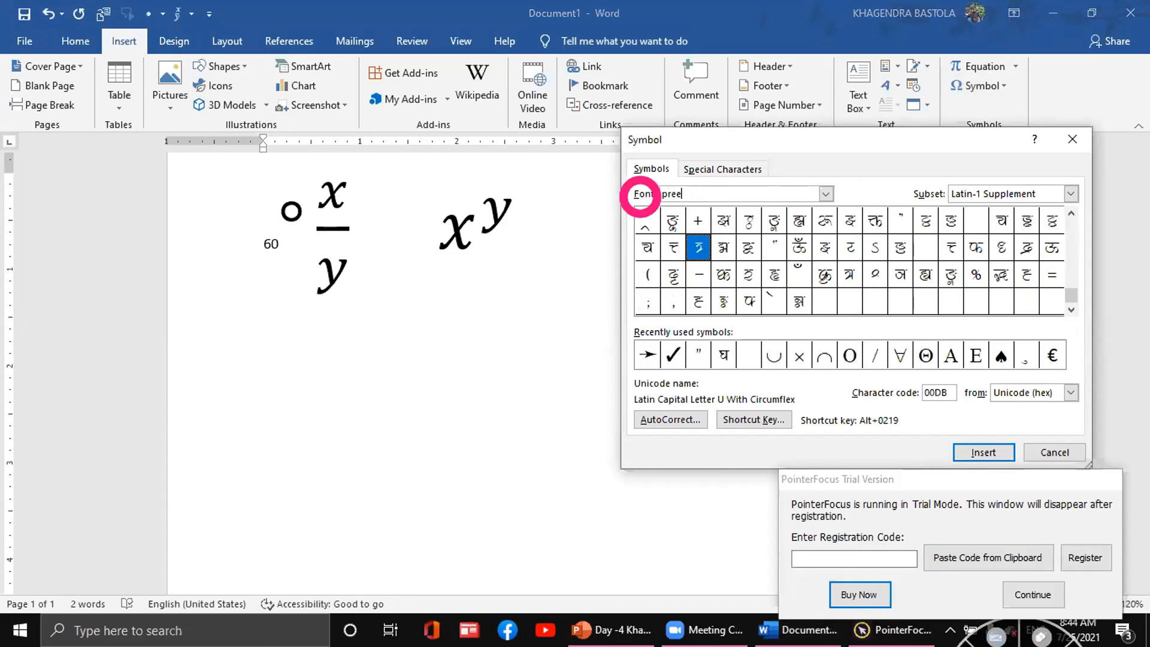
pyautogui.write('ti')
pyautogui.press('Return')
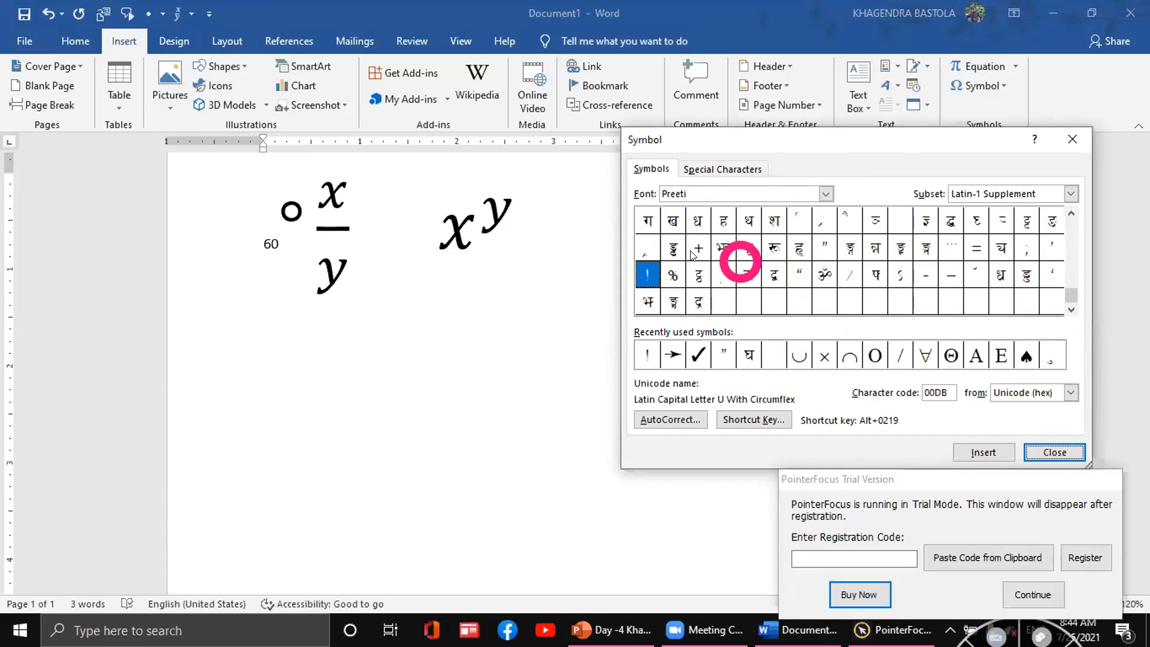
# Insert the Preeti character with code 00B6, close the symbol dialog and place the insertion point between the two inserted symbols.
pyautogui.click(756, 250)
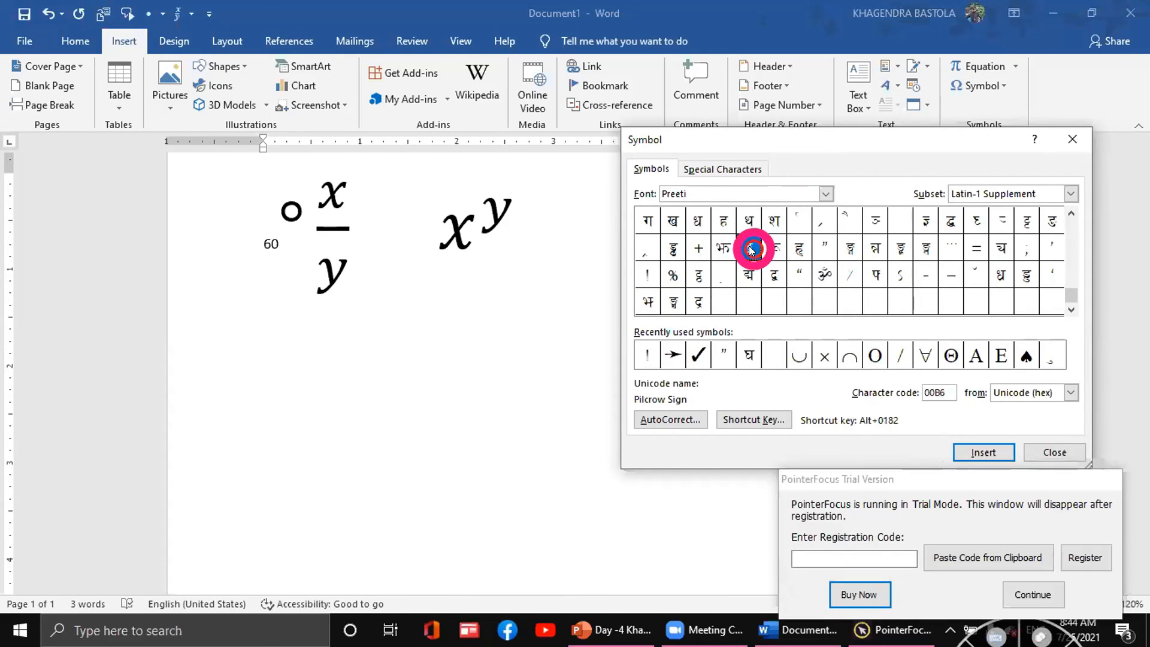
pyautogui.click(982, 452)
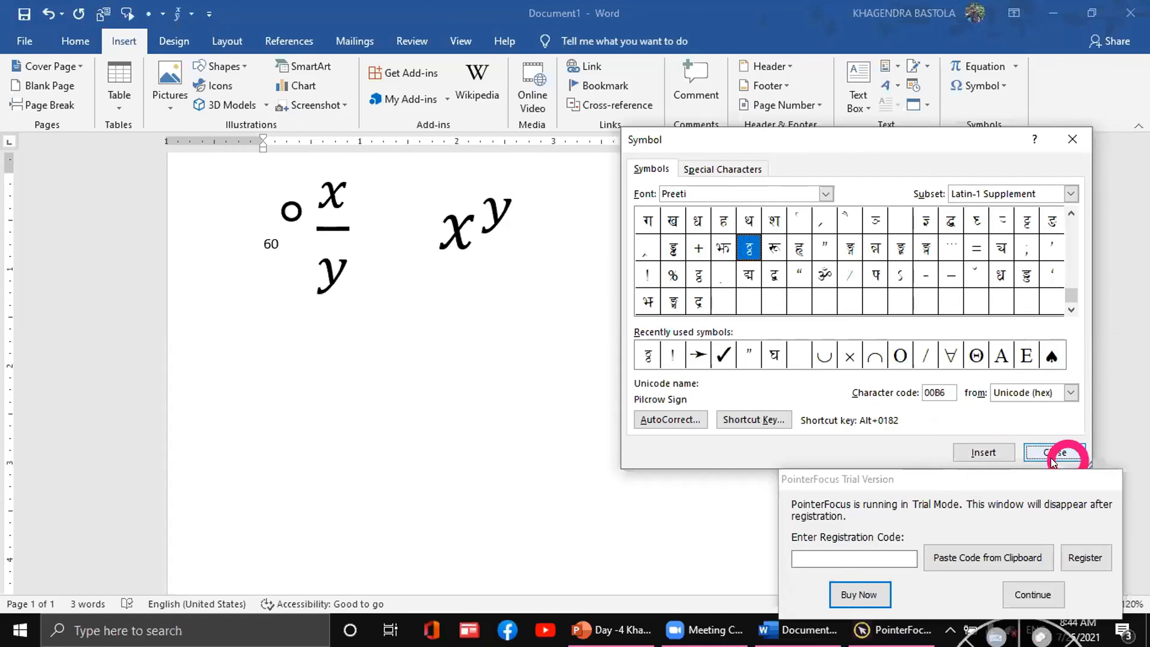
pyautogui.click(1053, 452)
pyautogui.click(718, 349)
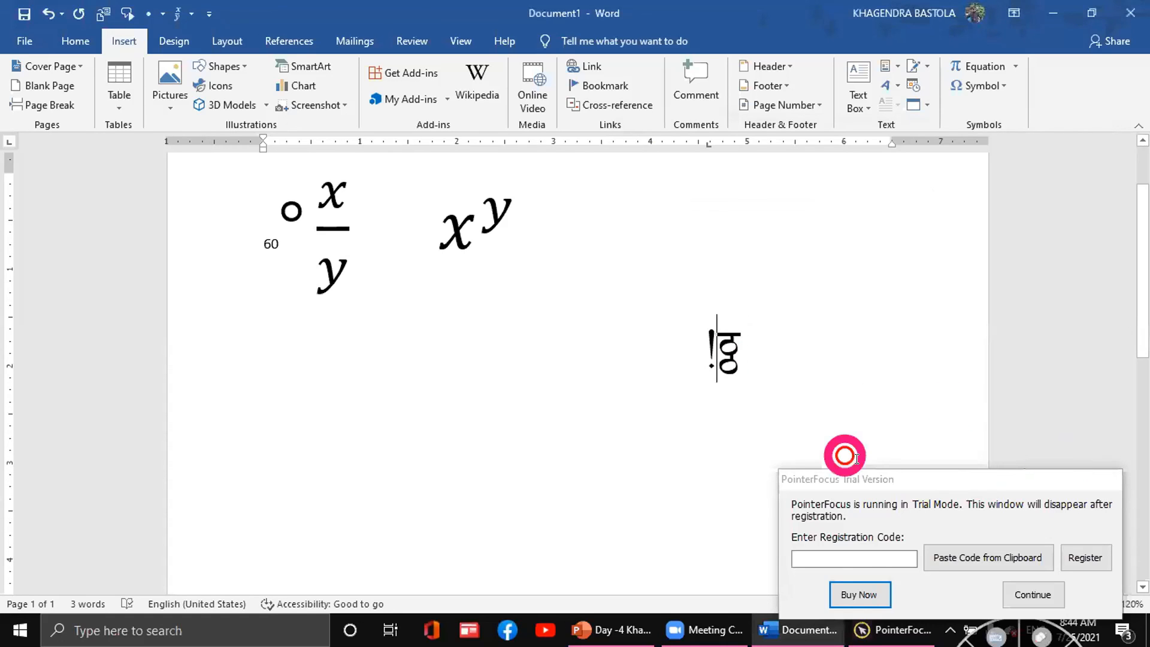
# Delete the two inserted Preeti symbols and the remaining equation content to clear the page, dismissing the PointerFocus trial notice.
pyautogui.press('BackSpace')
pyautogui.click(1052, 593)
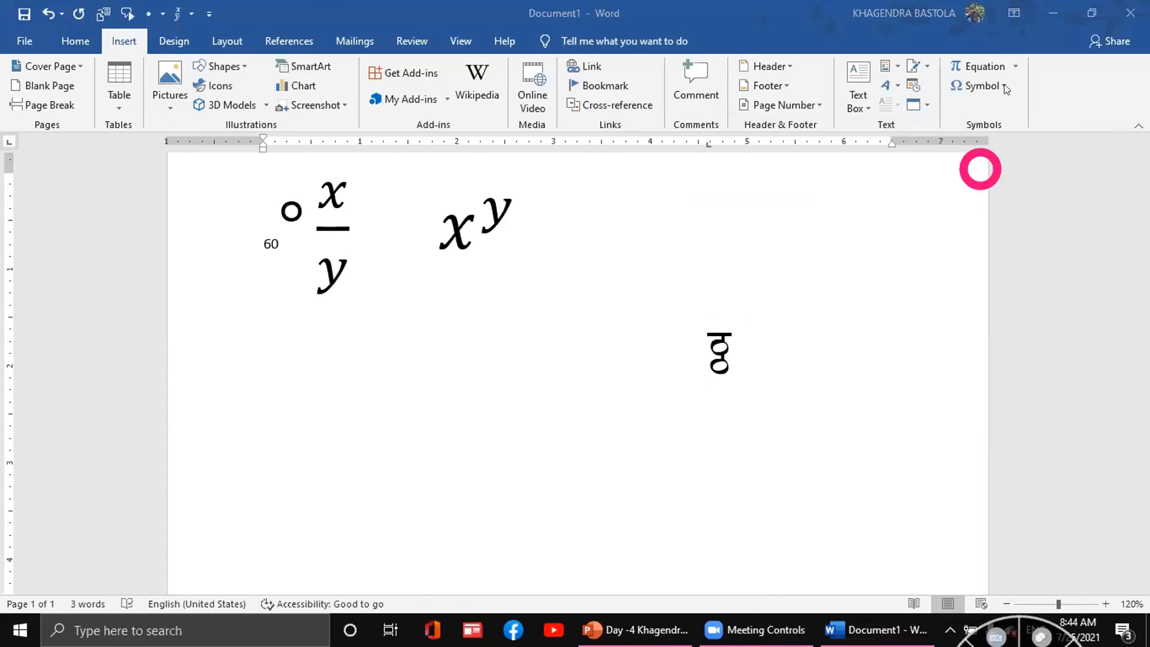
pyautogui.moveTo(747, 341); pyautogui.dragTo(718, 347)
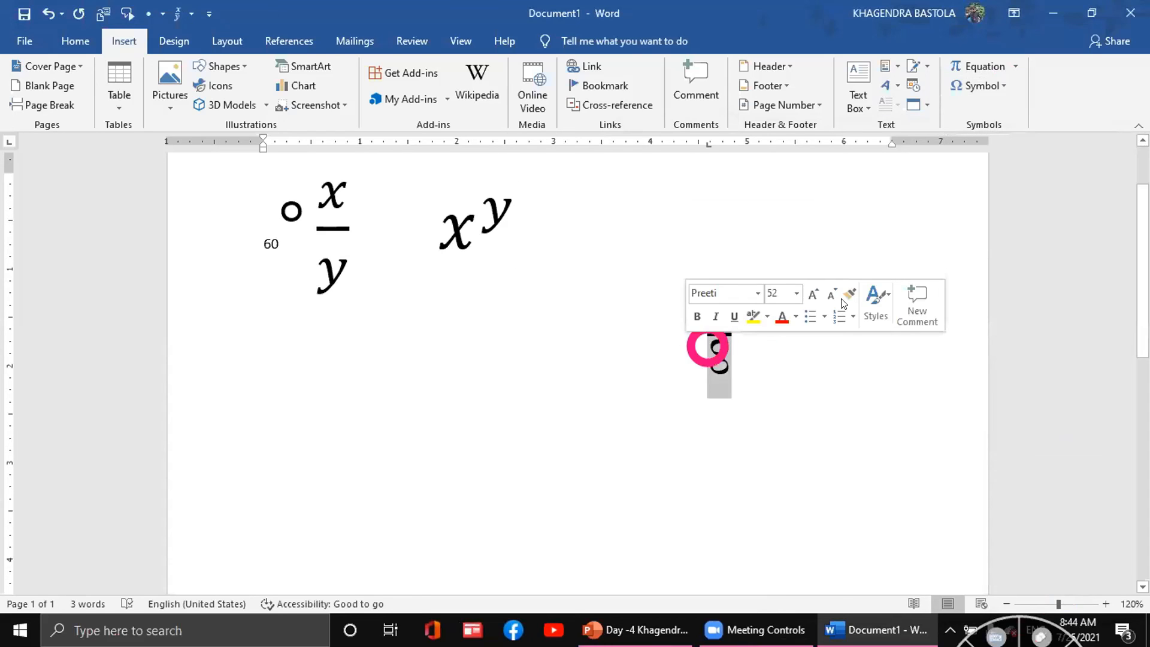
pyautogui.click(753, 334)
pyautogui.moveTo(752, 332); pyautogui.dragTo(713, 341)
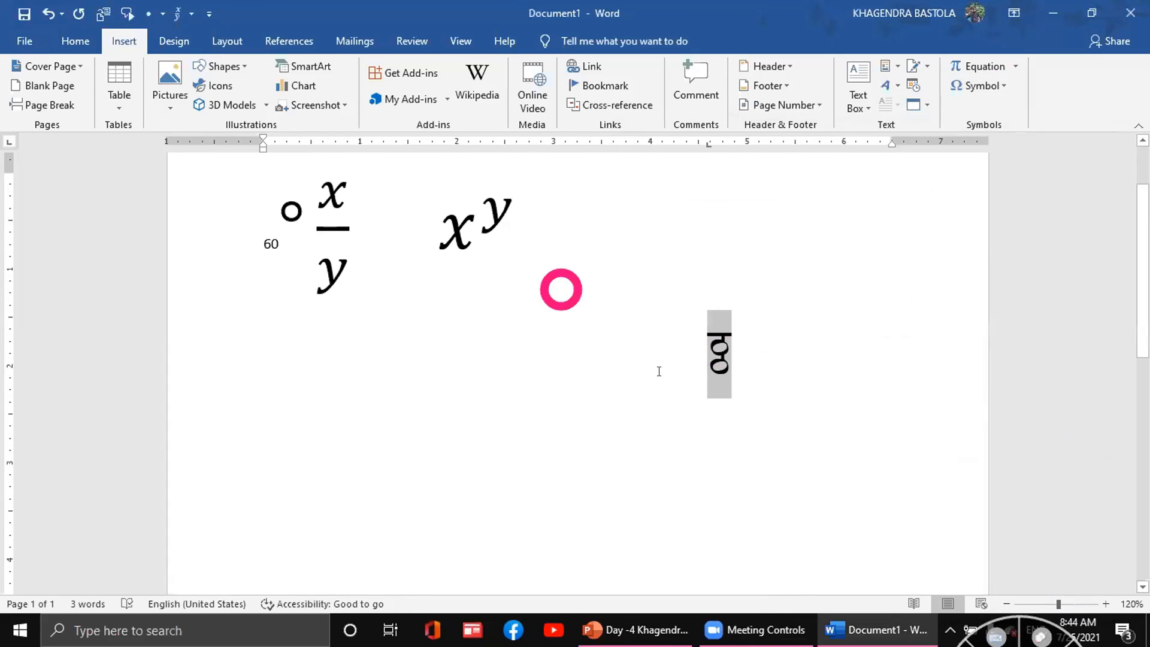
pyautogui.press('Delete')
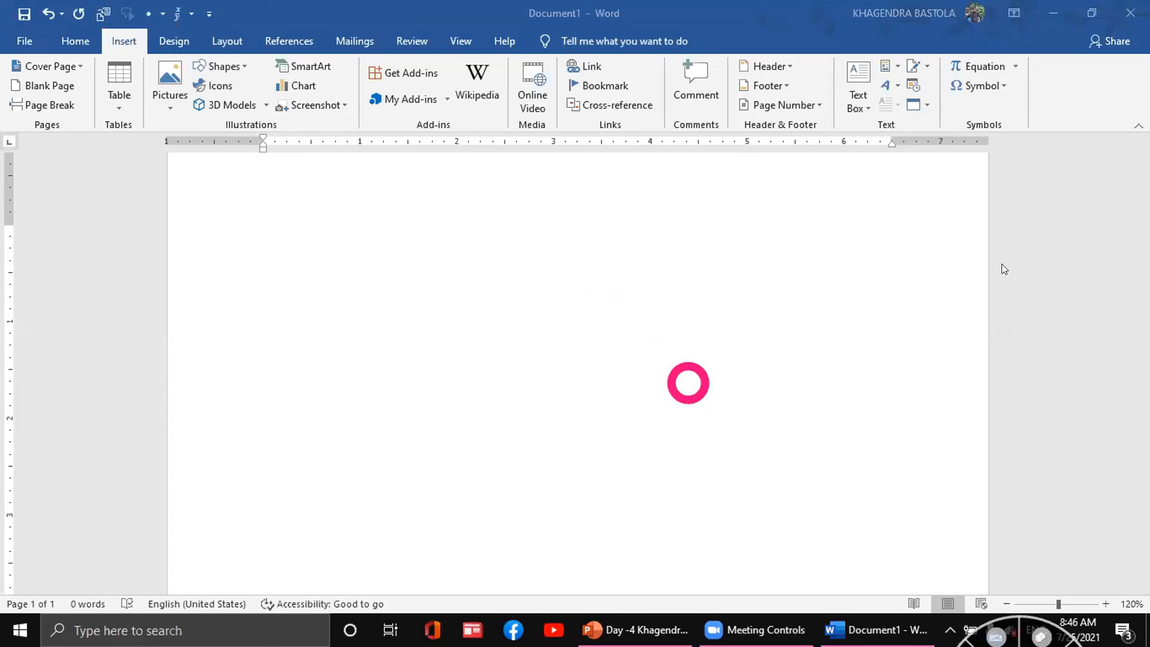
pyautogui.click(950, 259)
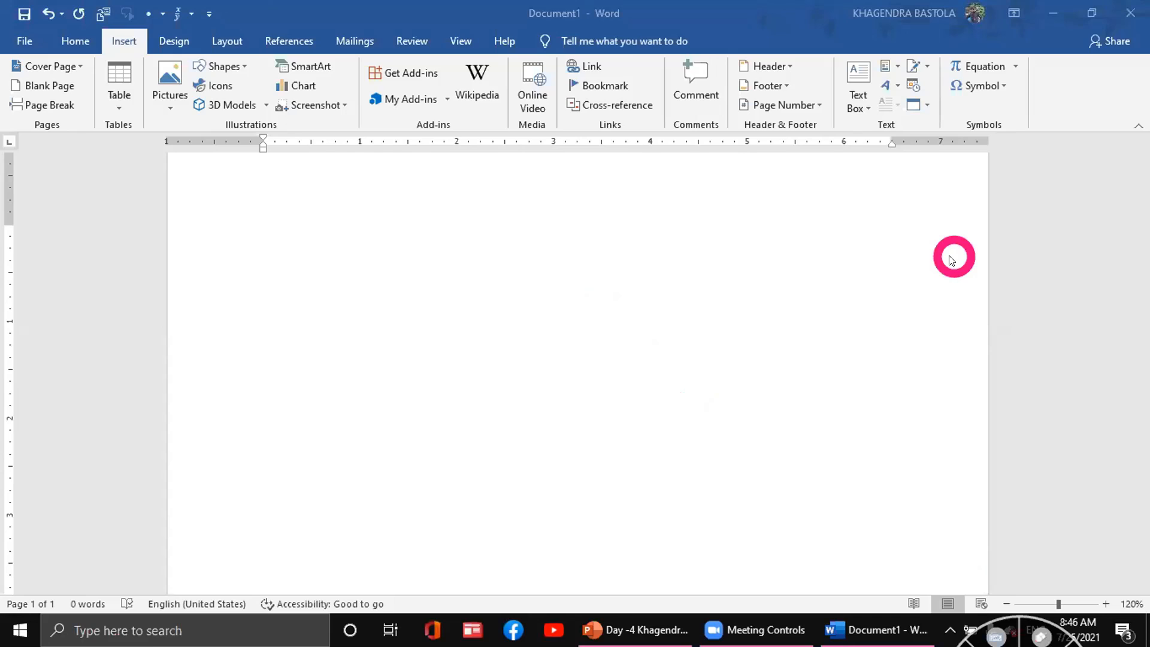
pyautogui.click(782, 464)
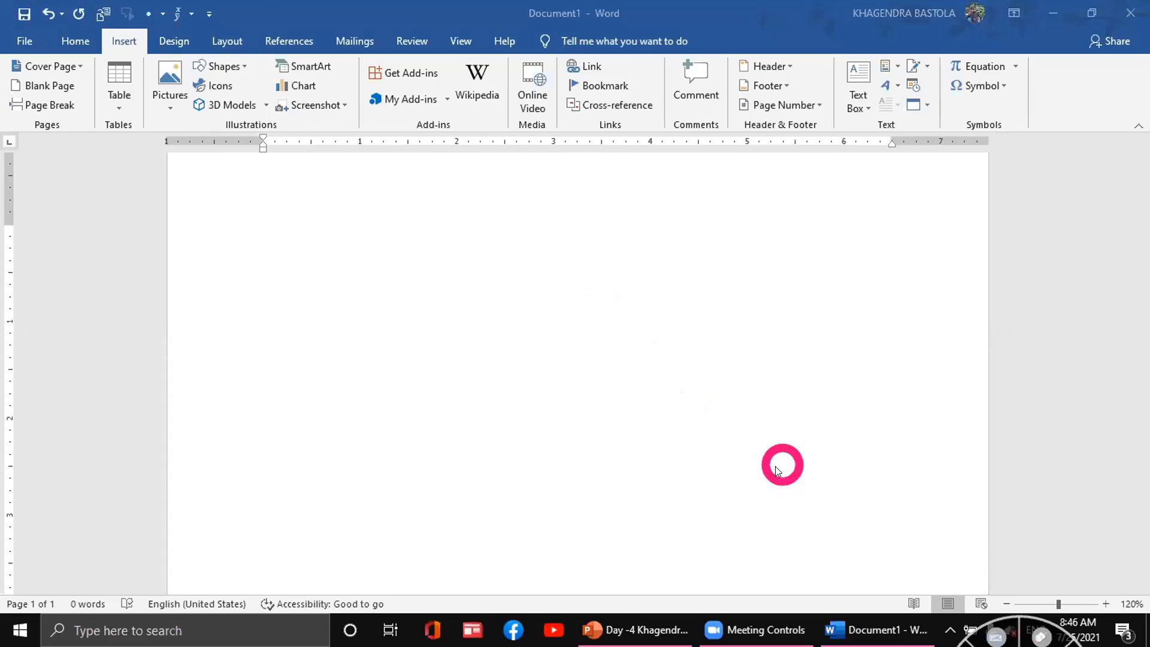
pyautogui.click(696, 303)
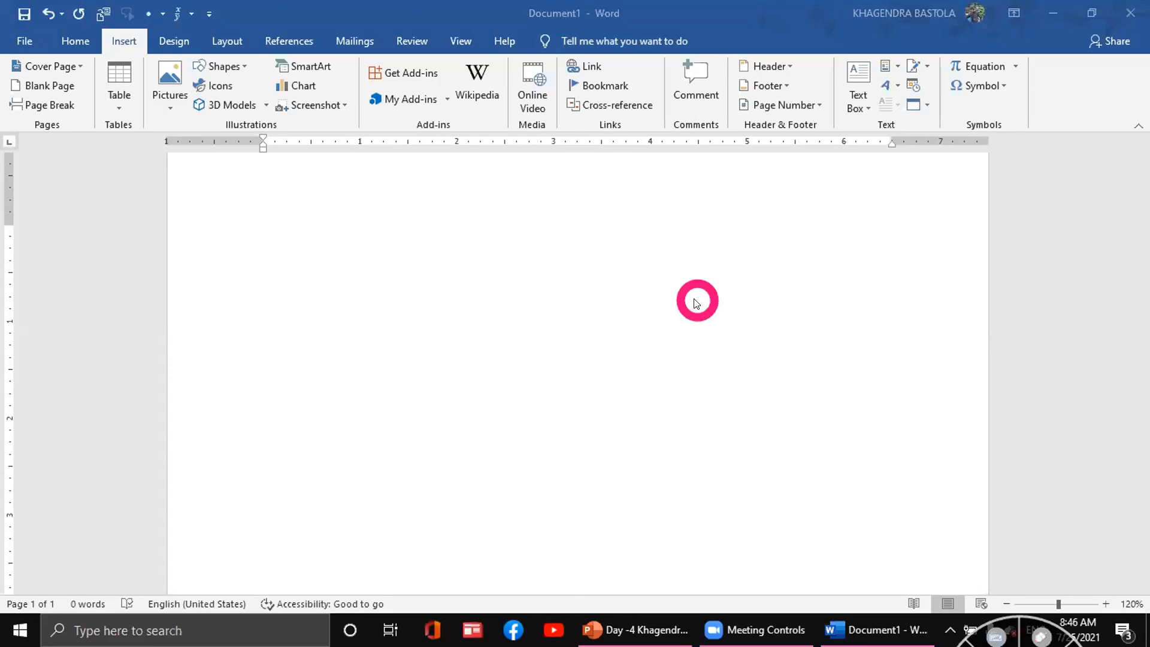